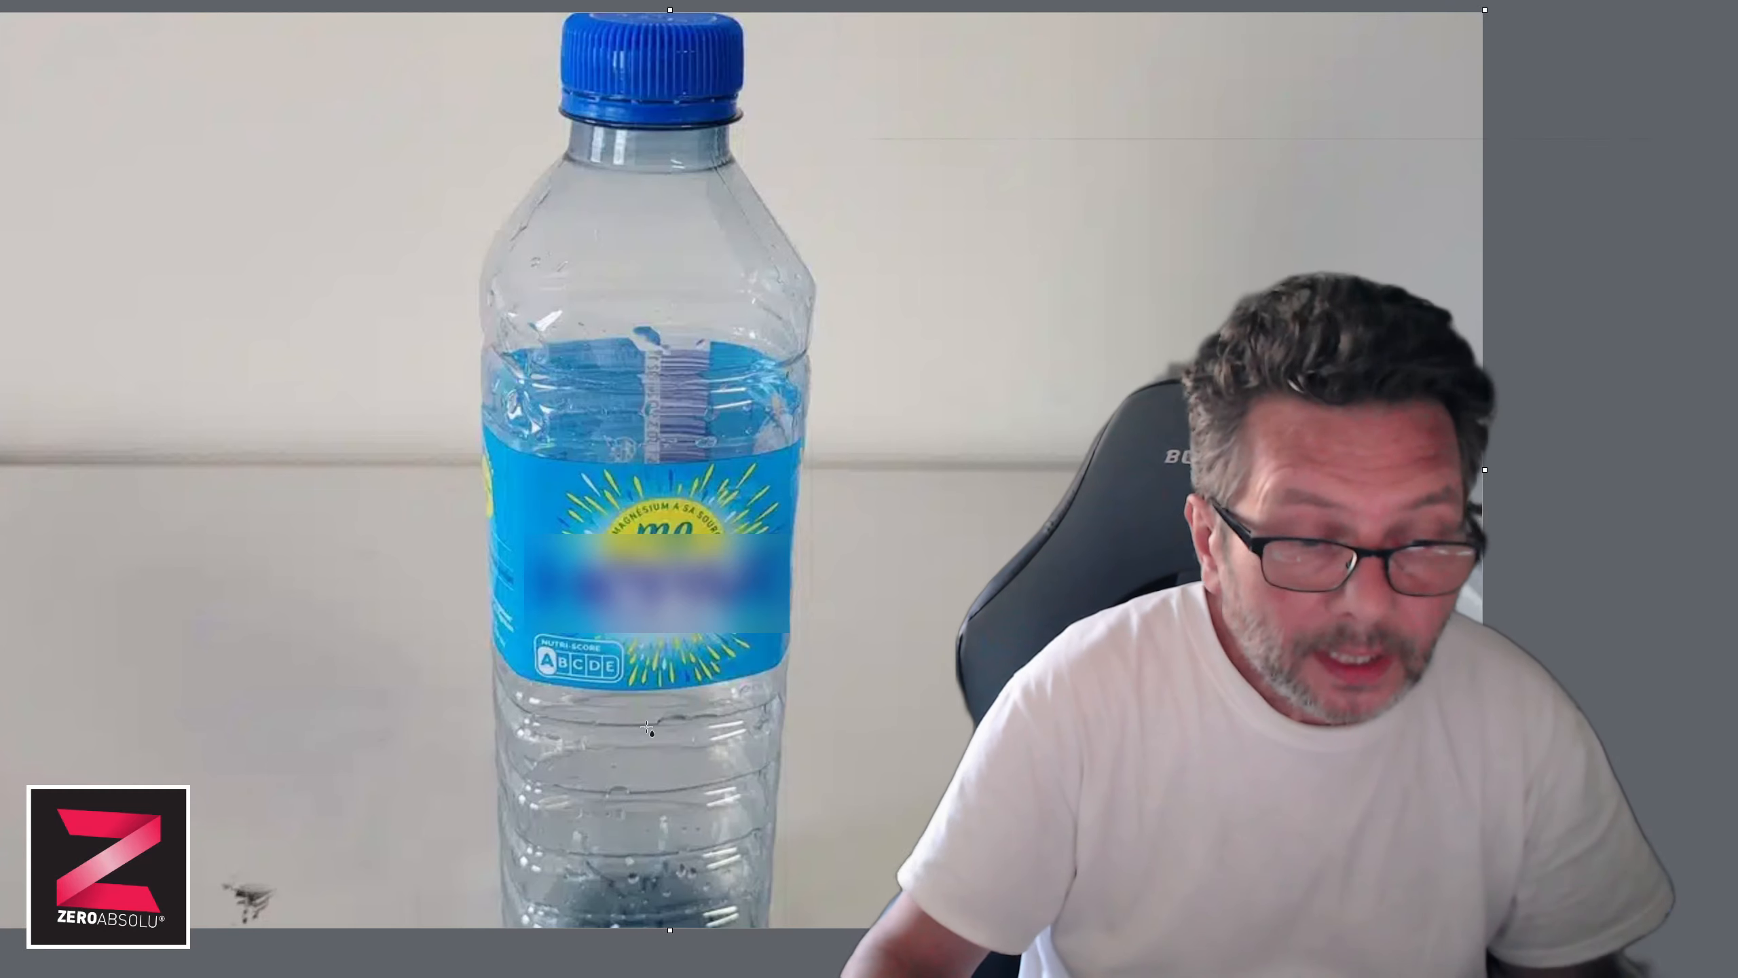
- Switch from the bottle reference photo to Cinema 4D and create a new project
left_click(676, 636)
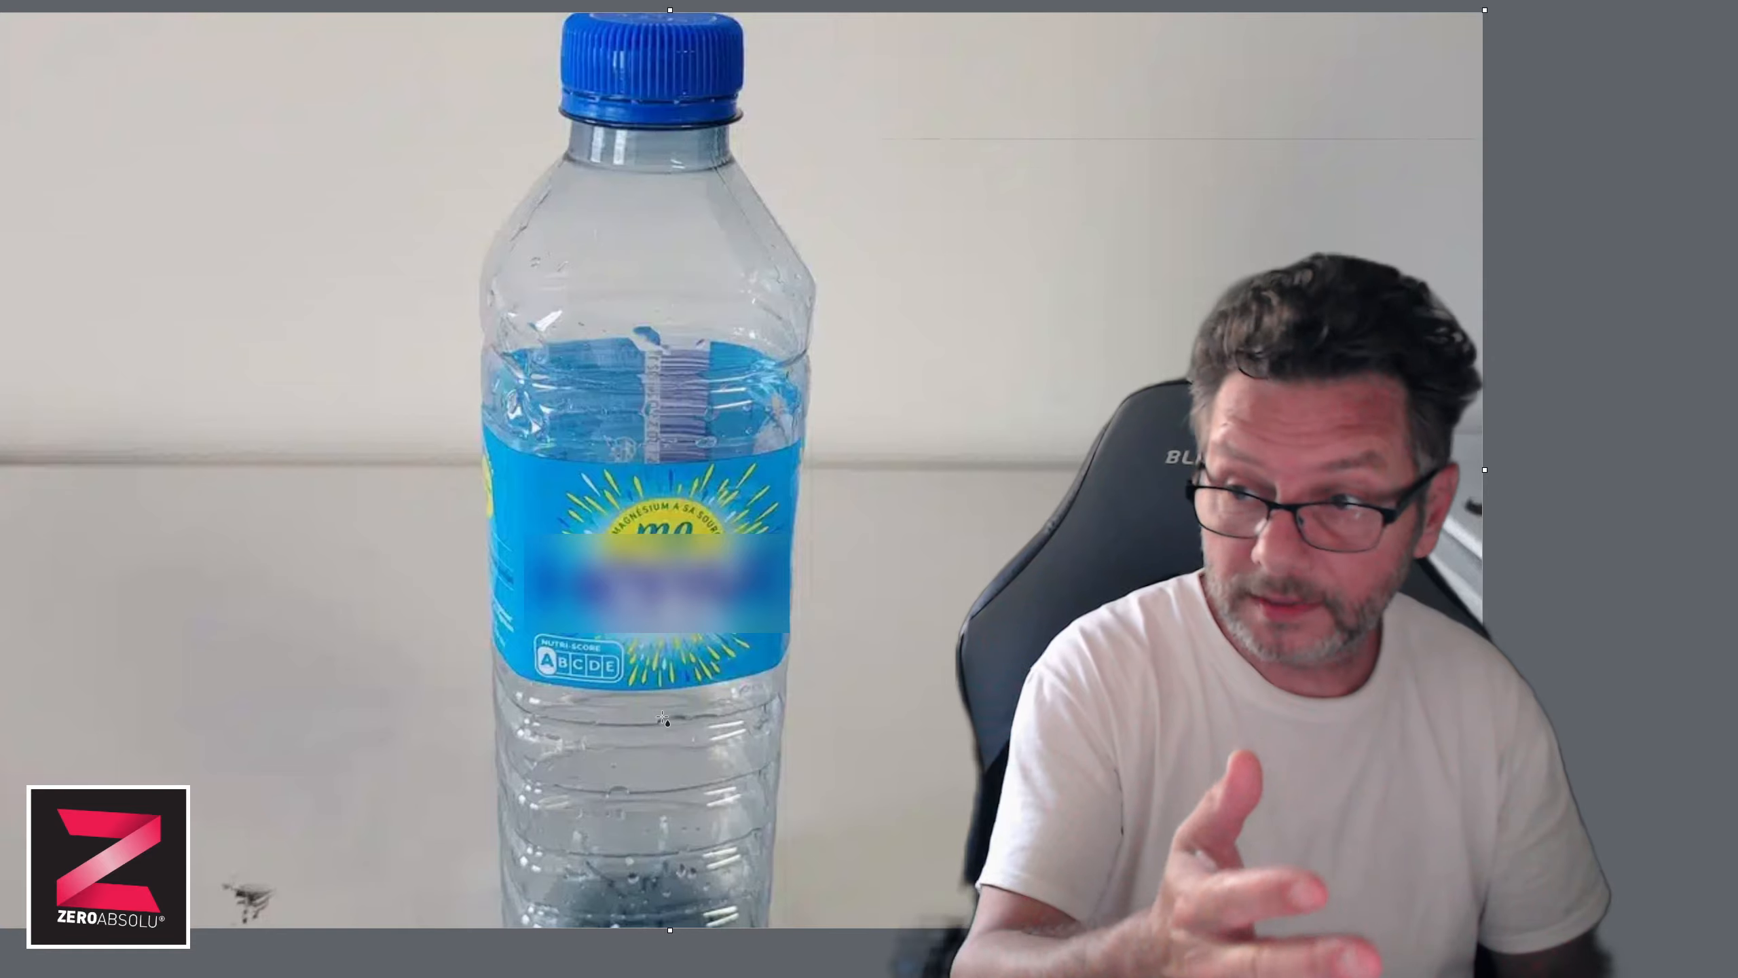
key("alt+Tab")
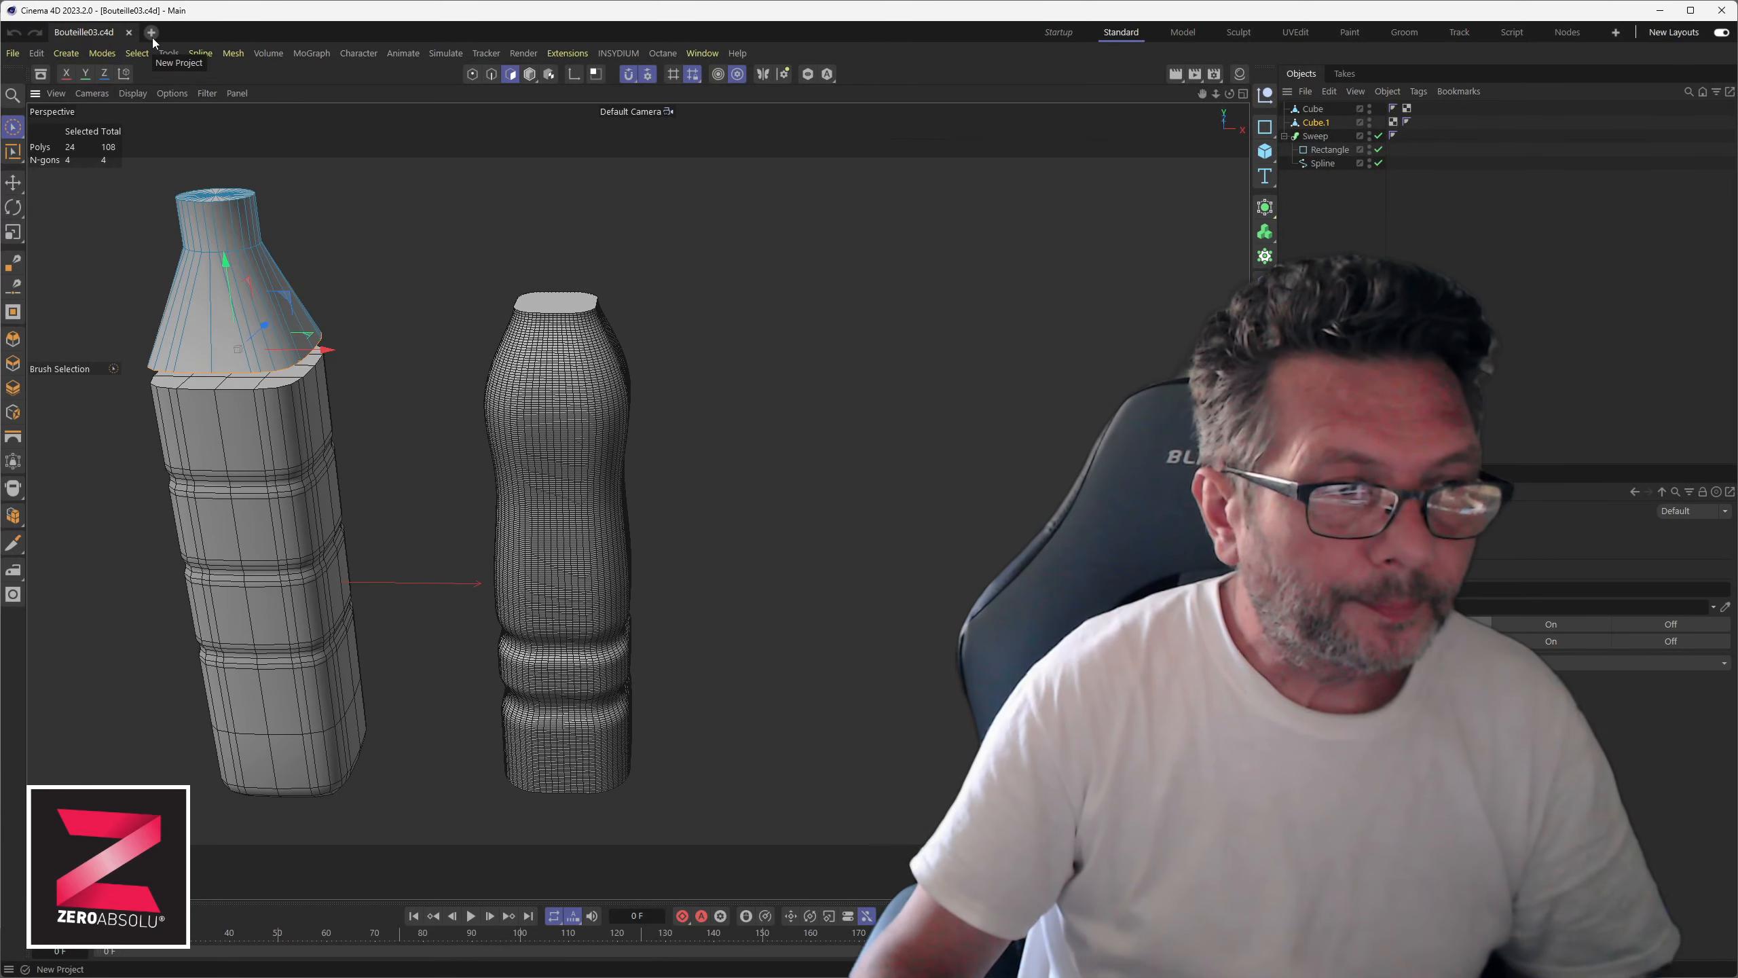
left_click(153, 37)
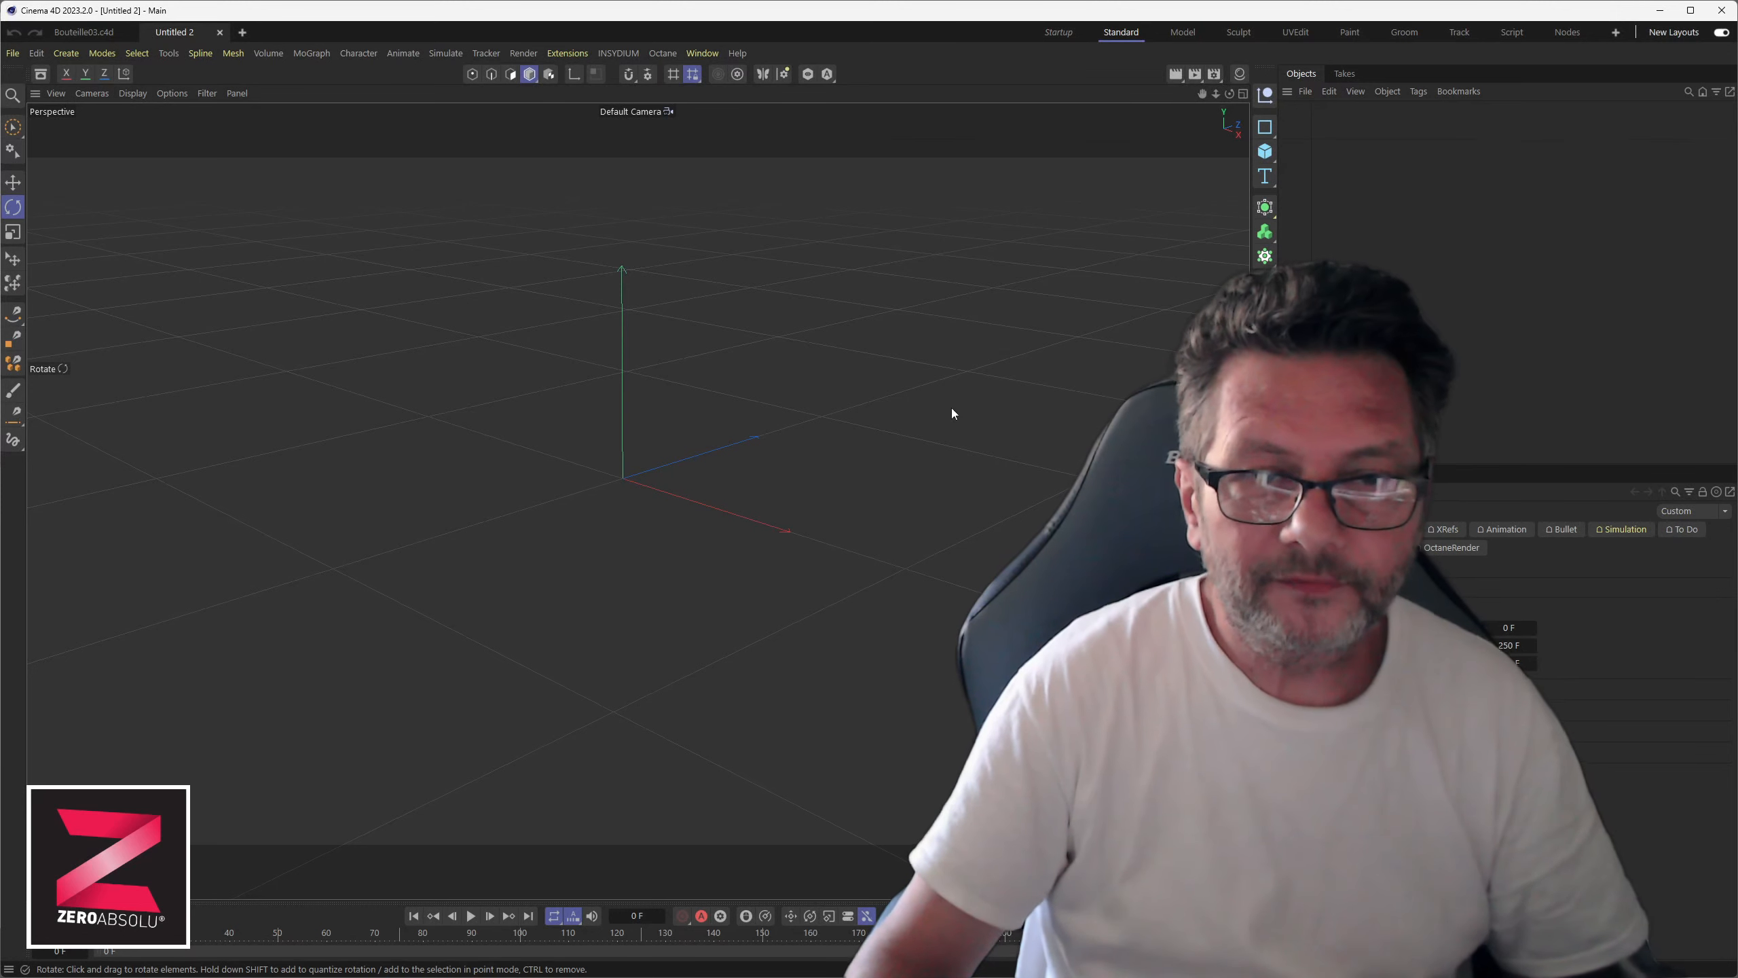
- Add a cylinder primitive, set its height to 30 cm and reduce its radius
left_click(1265, 151)
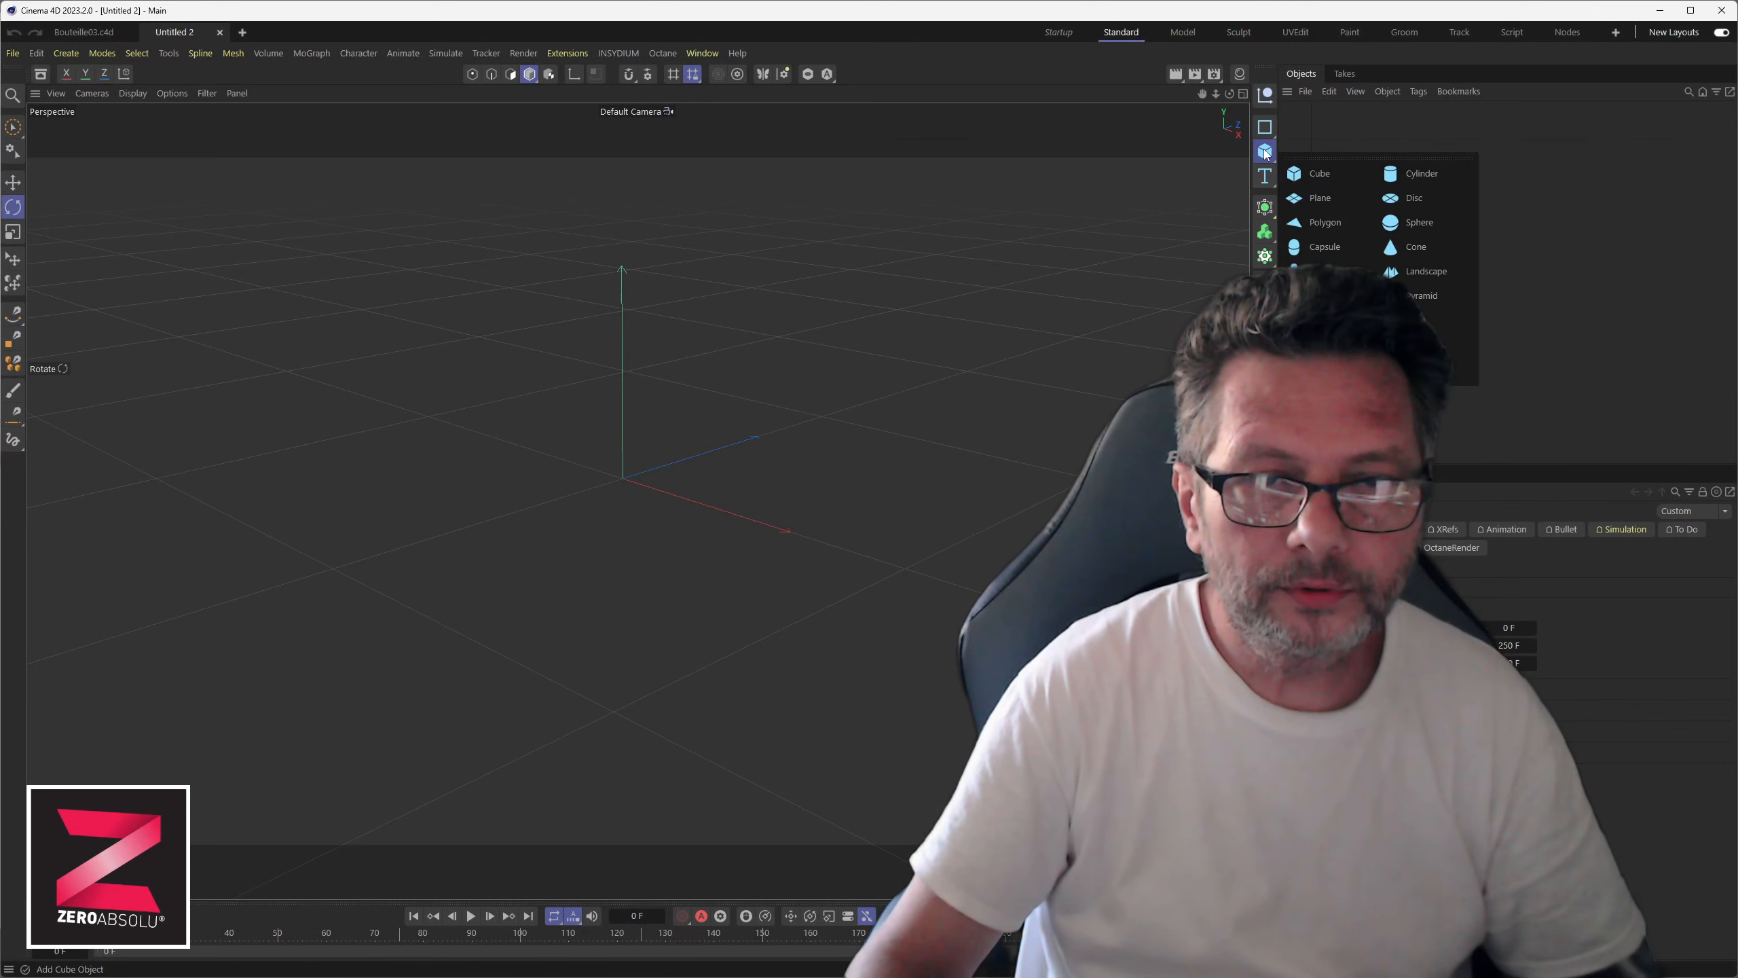
left_click(1416, 182)
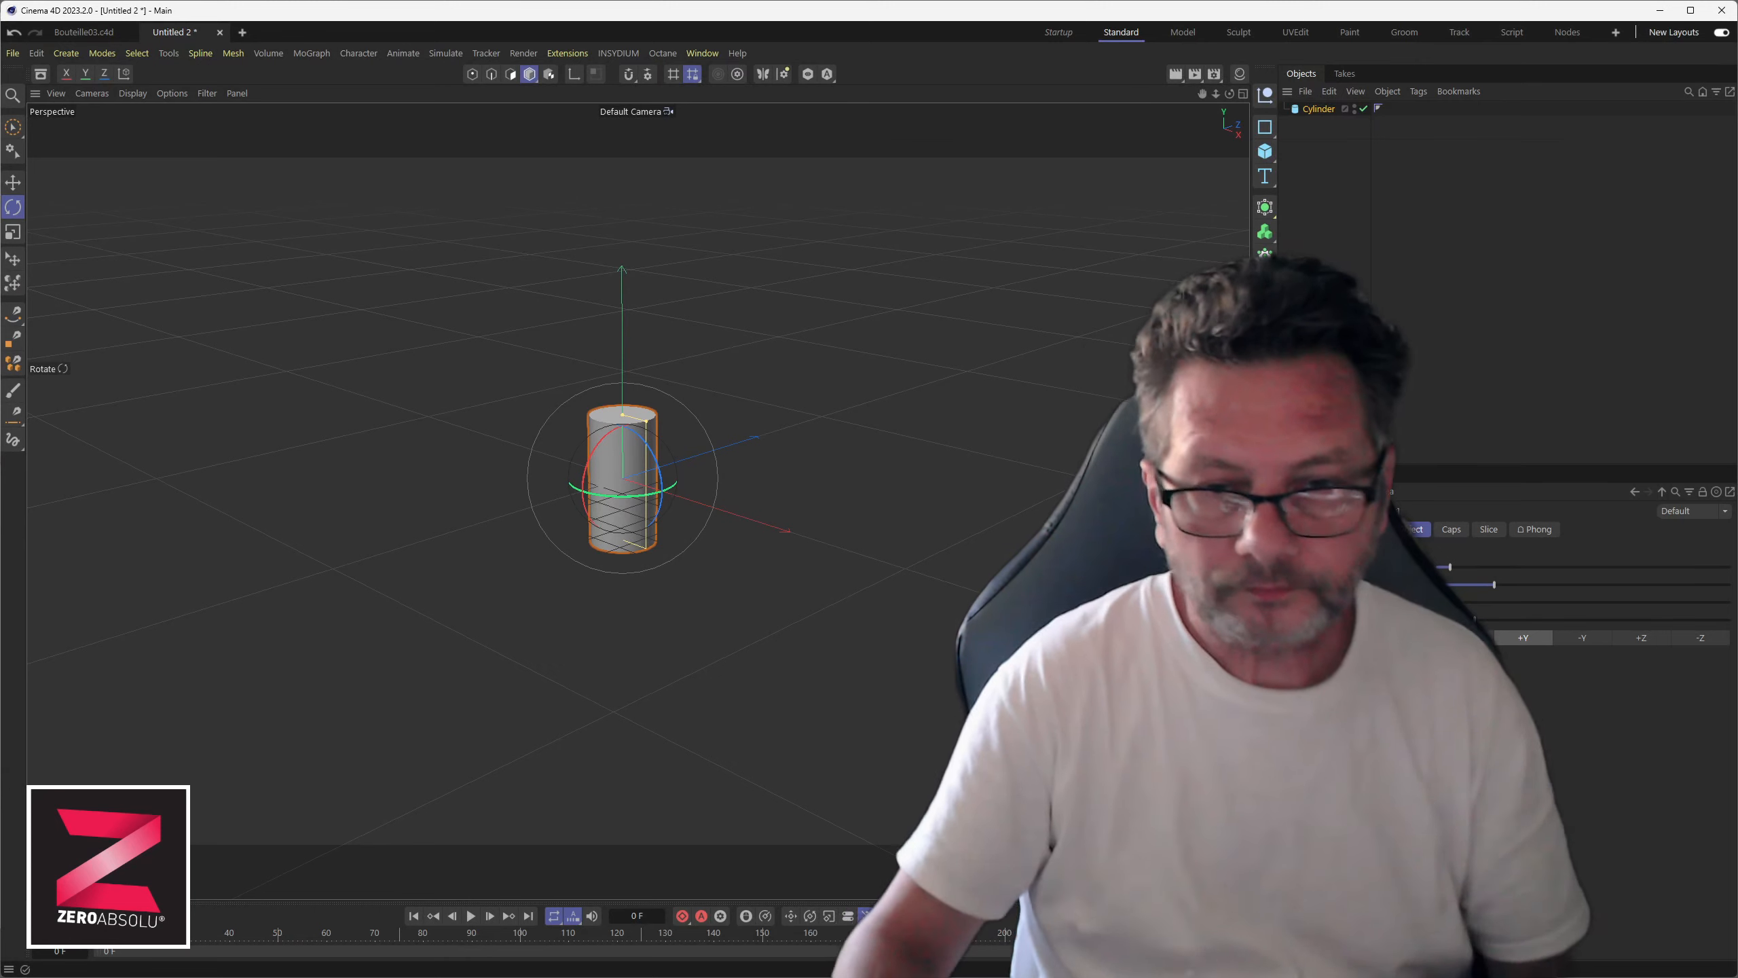
type("30")
key("Return")
type("12")
key("Return")
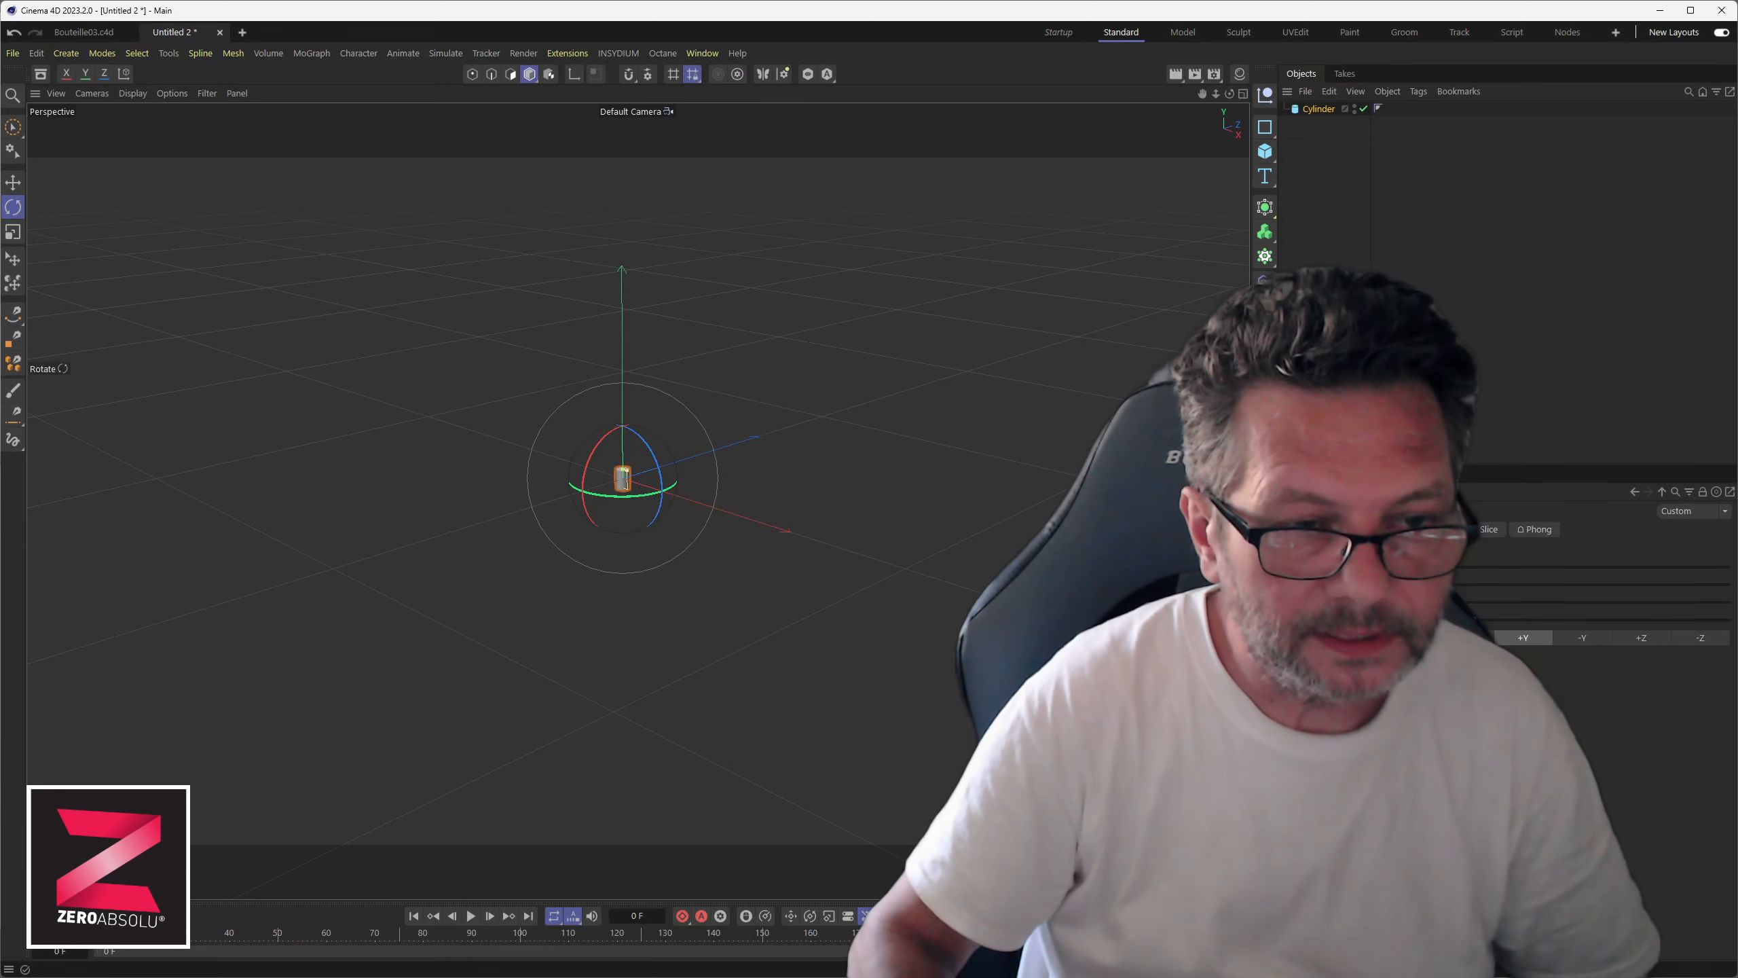
- Slim the cylinder down by setting its radius to 5 cm
scroll(609, 479, "up", 2)
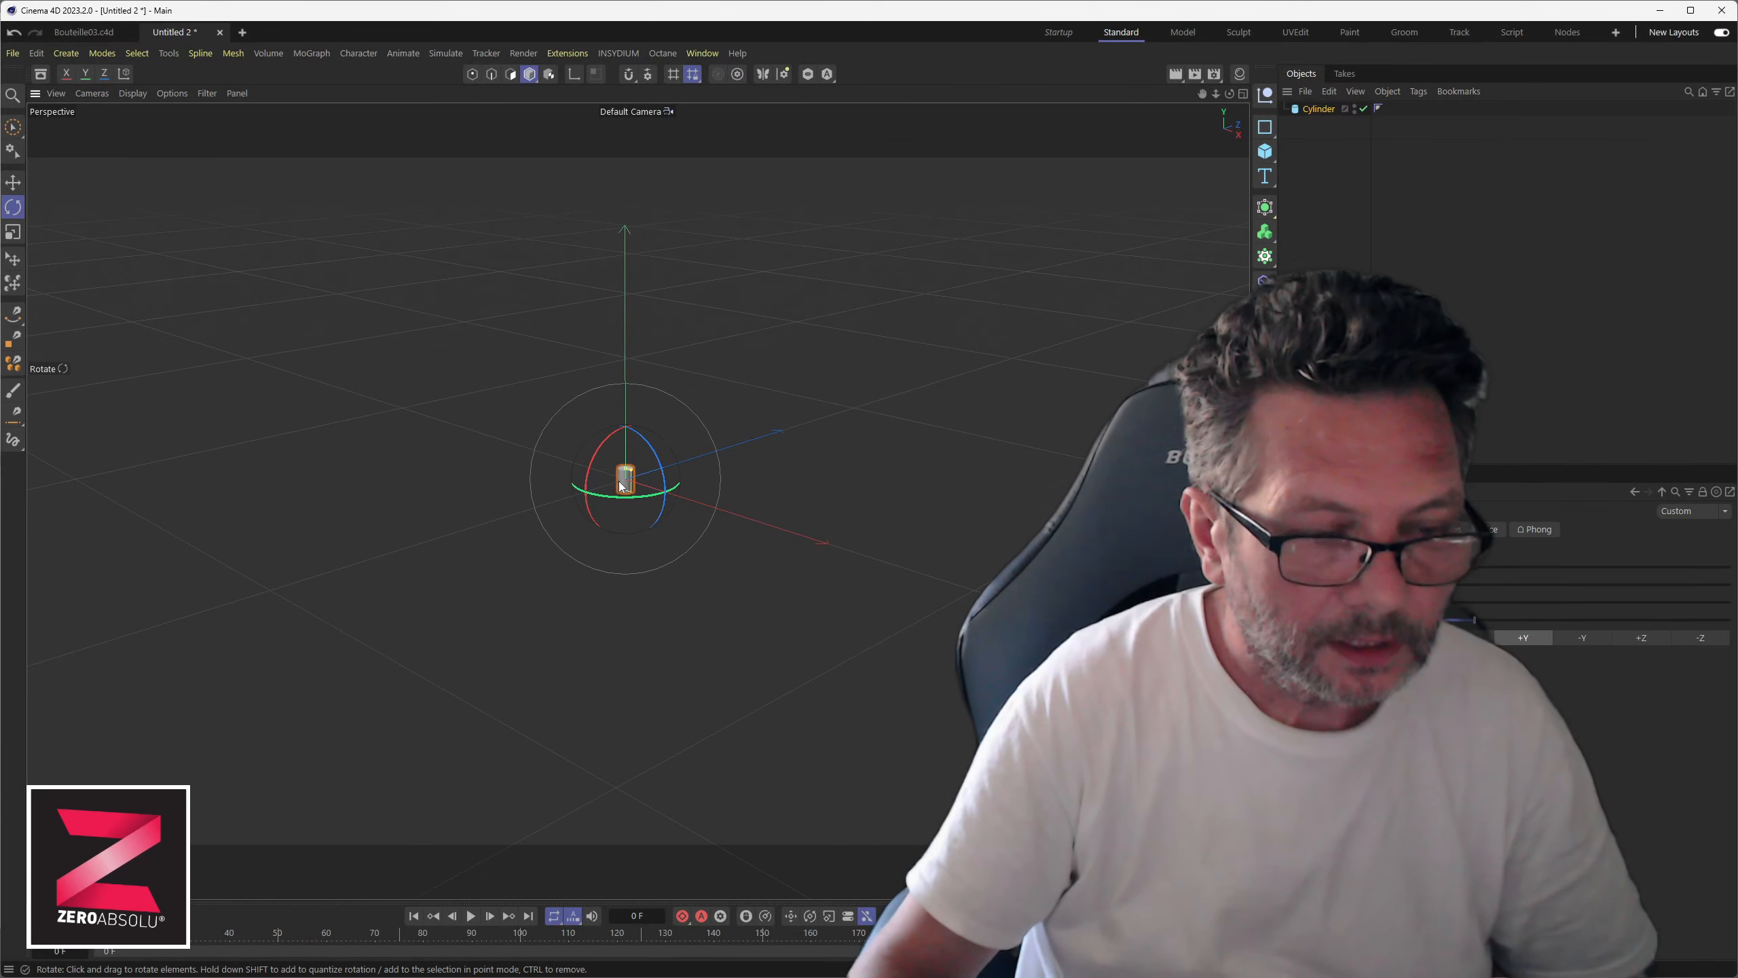
key("s")
scroll(620, 483, "up", 1)
scroll(619, 482, "down", 7)
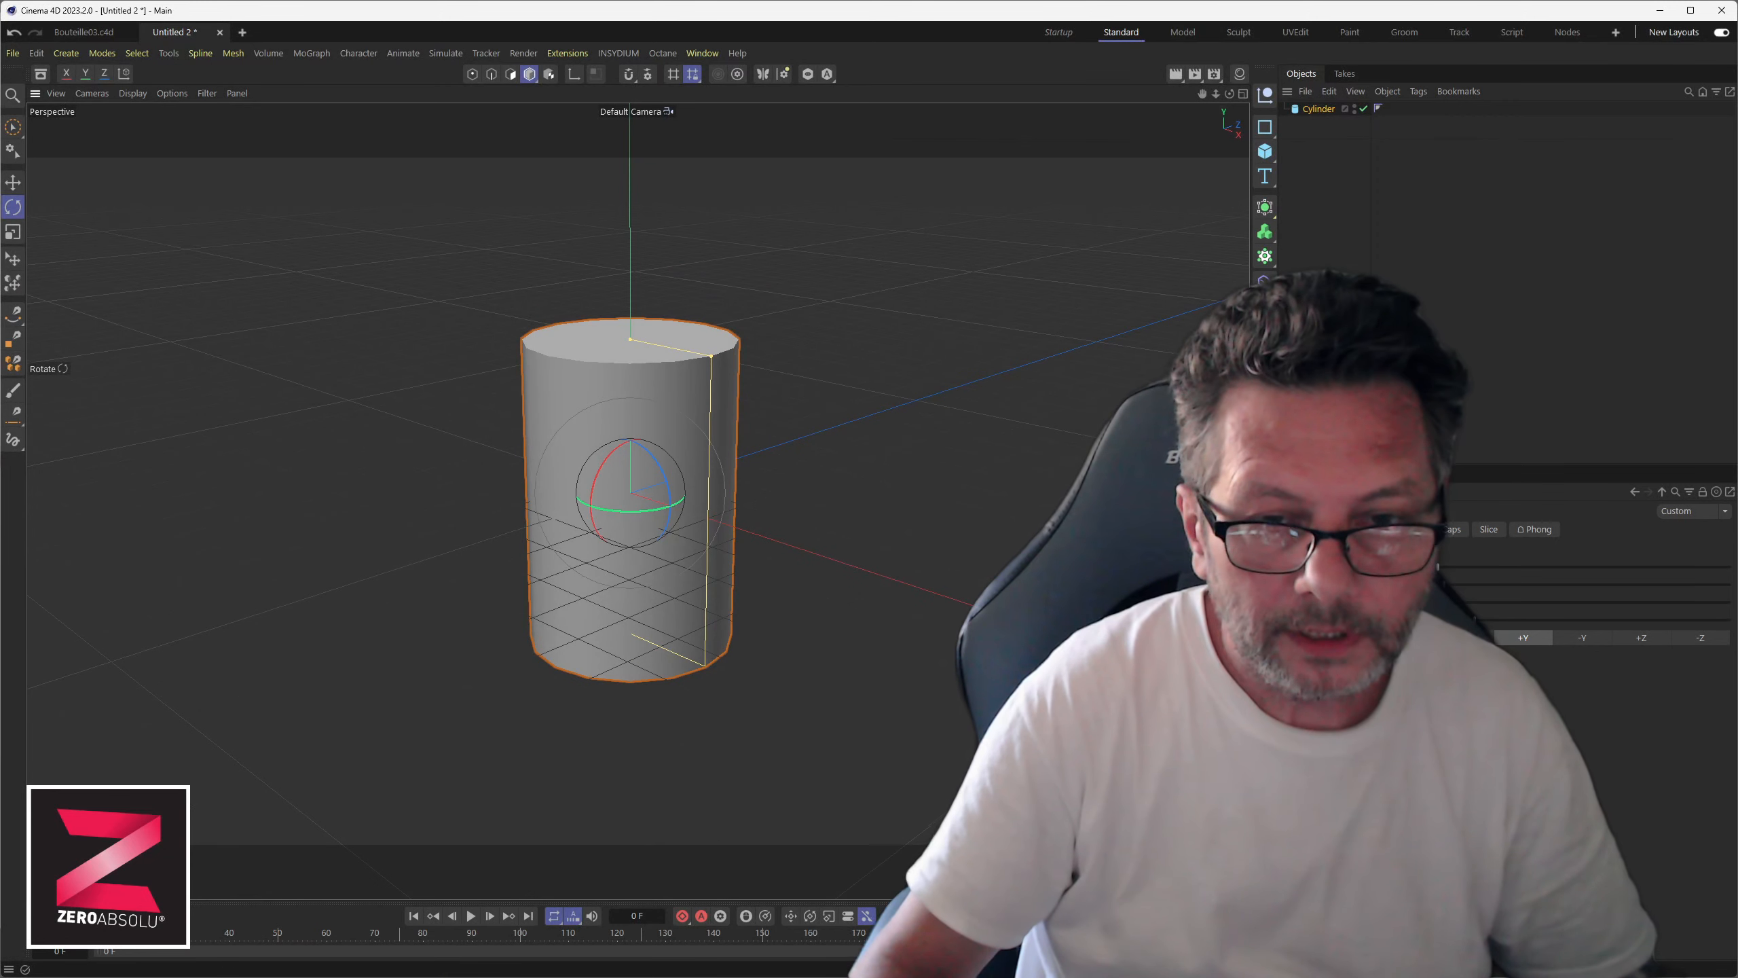
type("8")
key("Return")
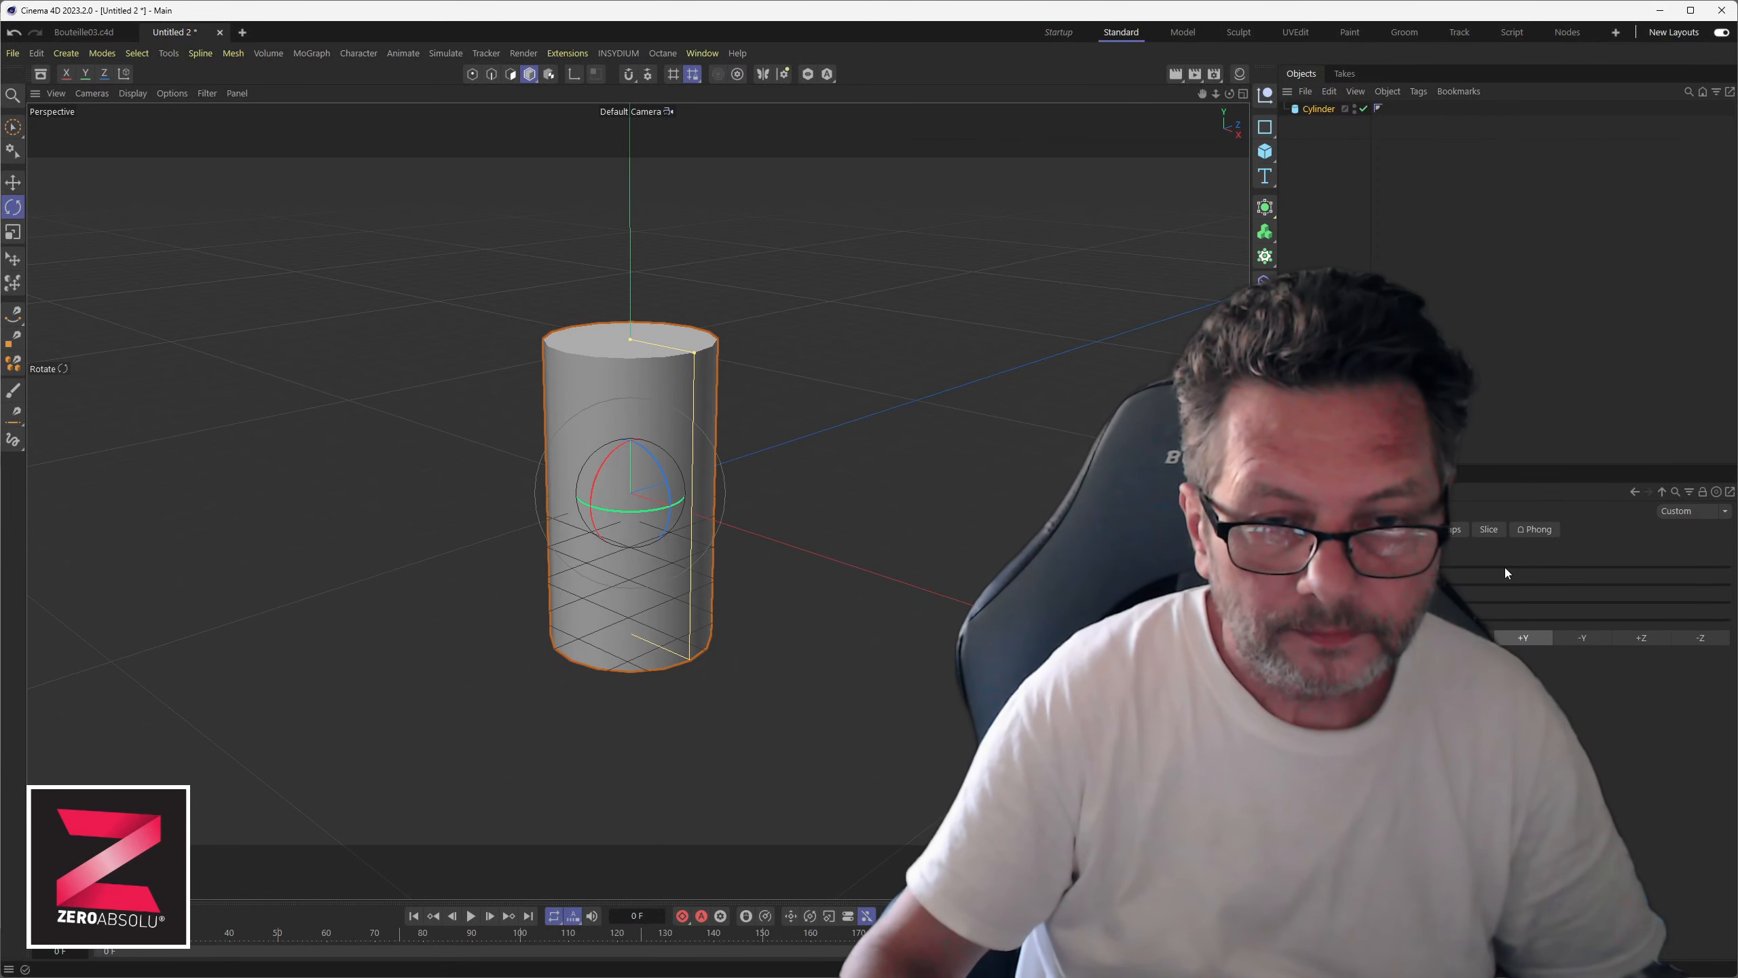
type("6")
key("Return")
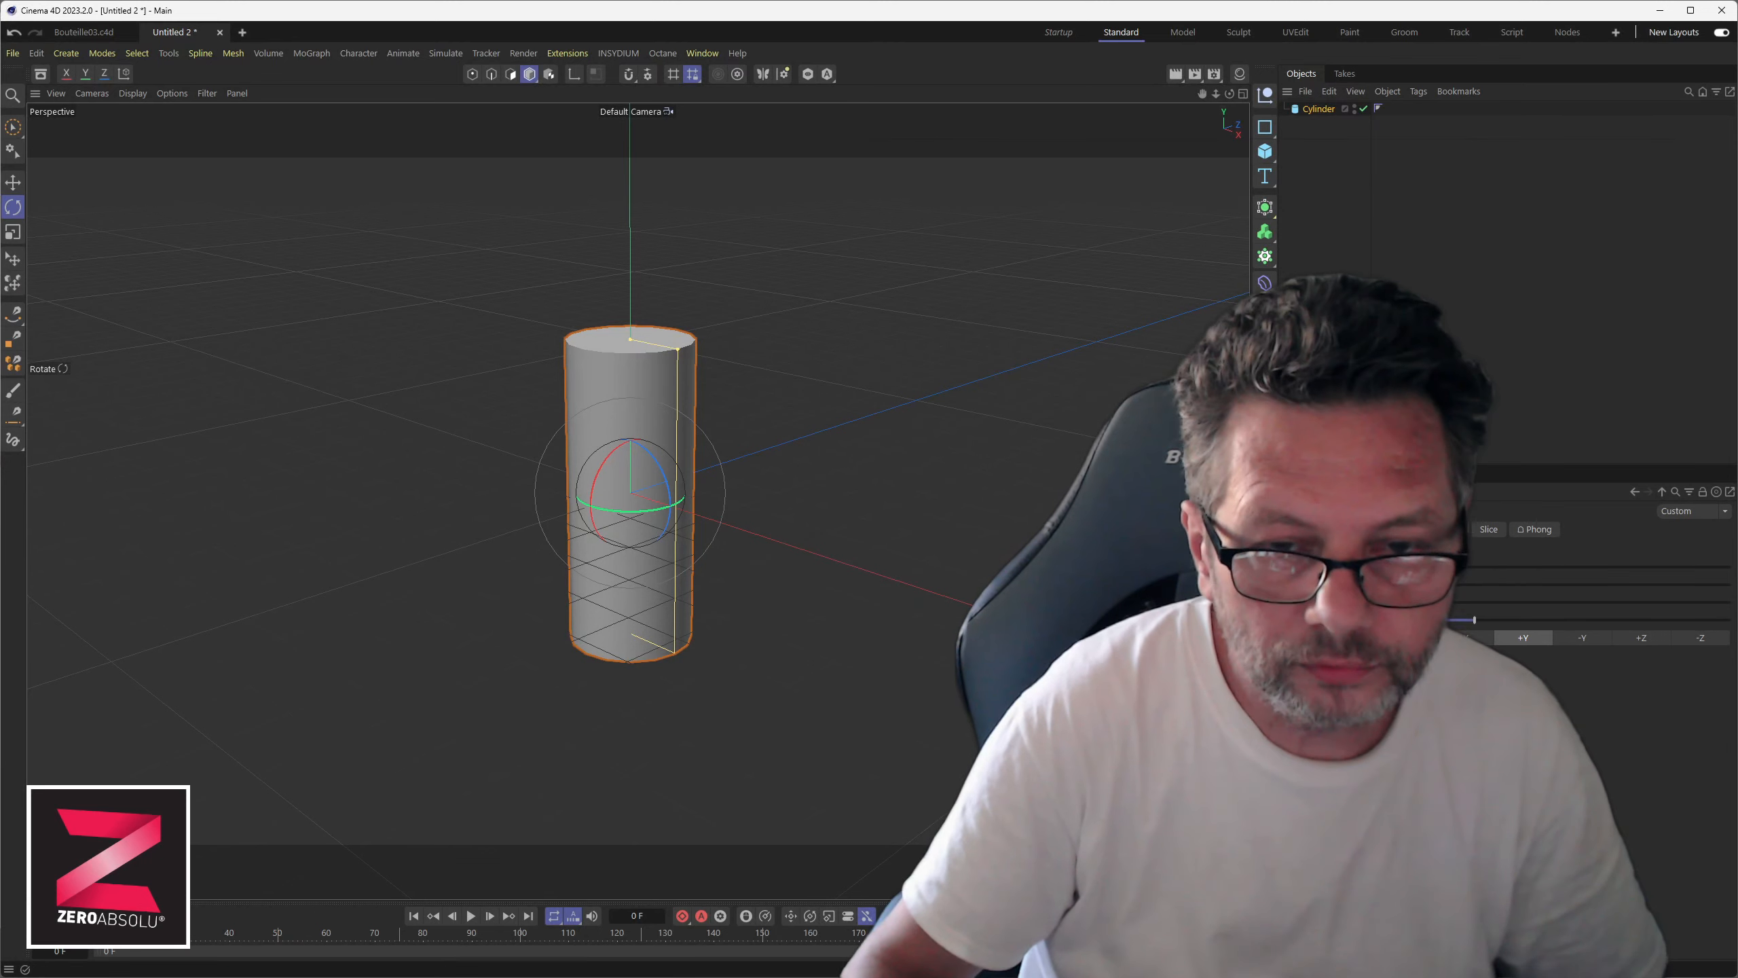
type("5")
key("Return")
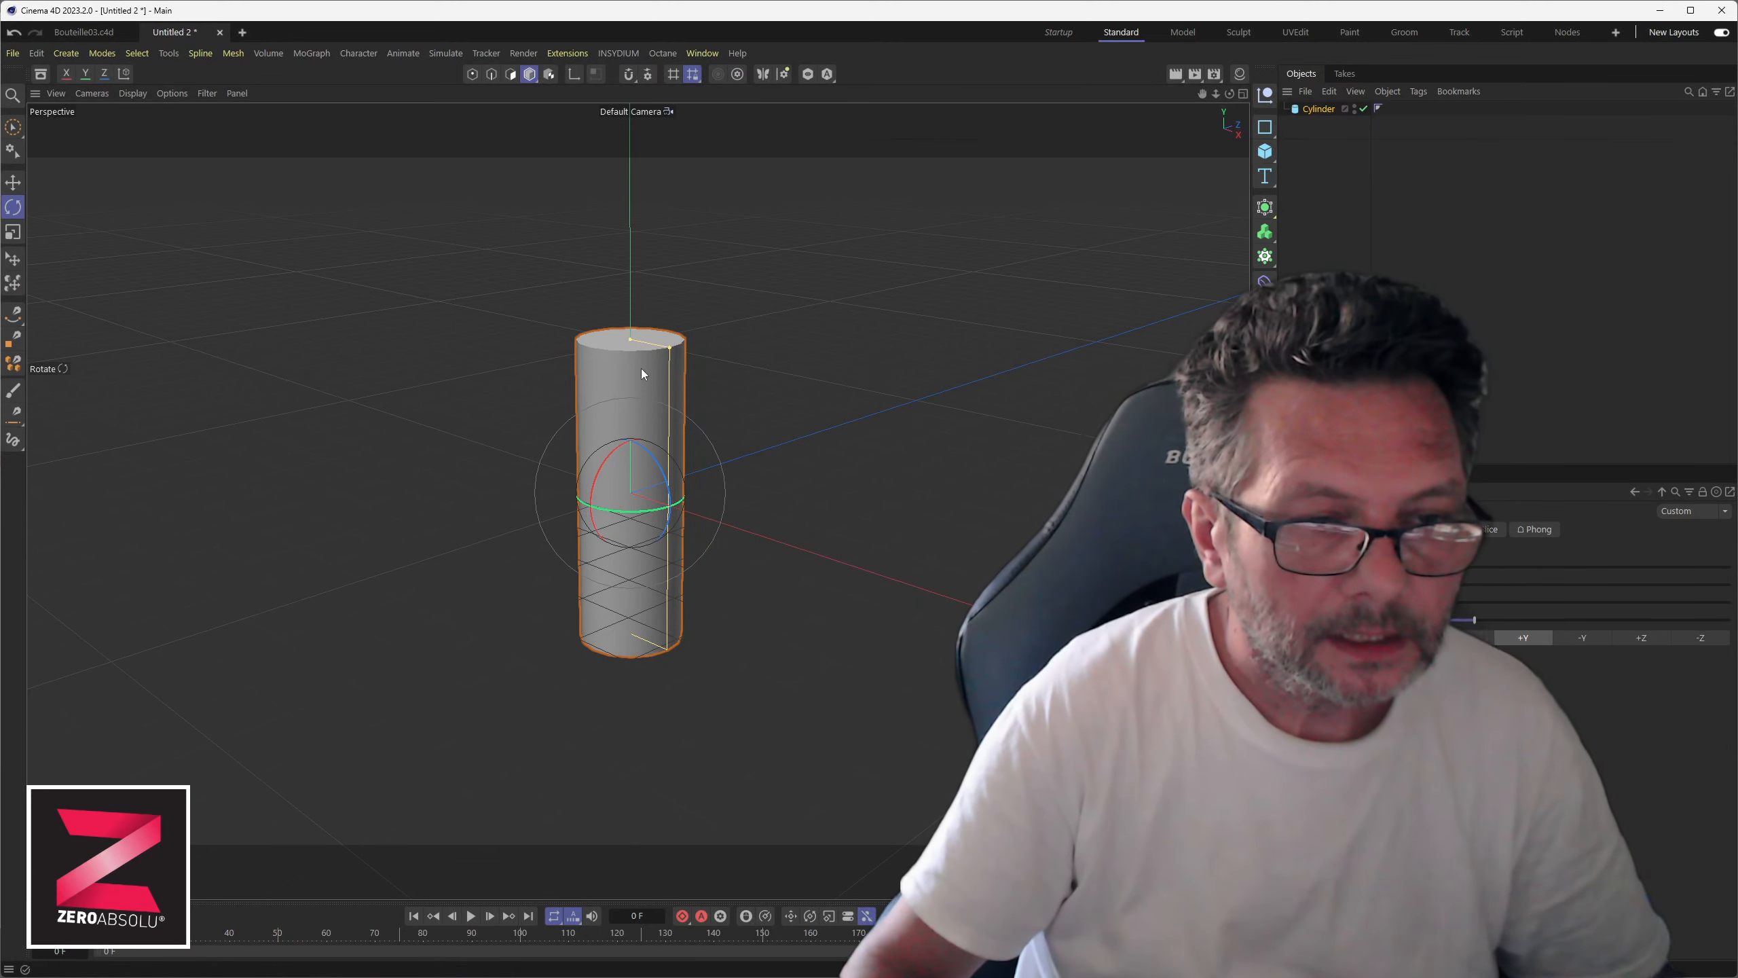
- Display the viewport with Gouraud Shading (Lines) so the cylinder's segments are drawn
left_click(134, 93)
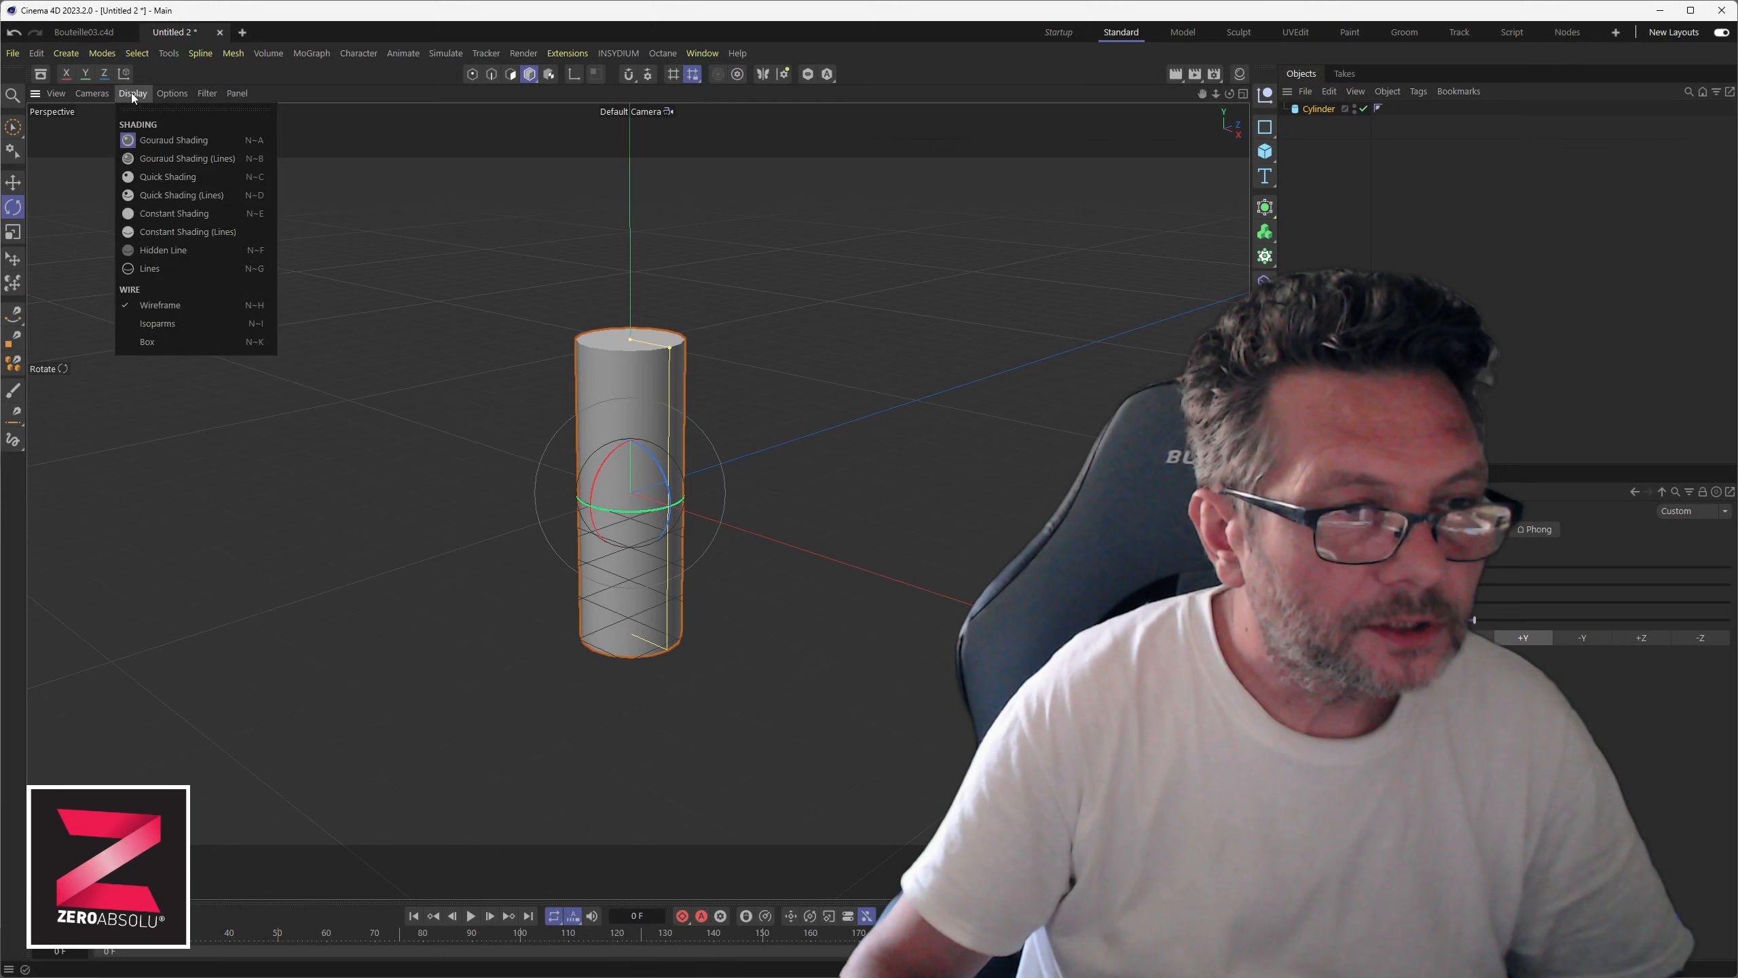
left_click(147, 159)
scroll(678, 530, "up", 5)
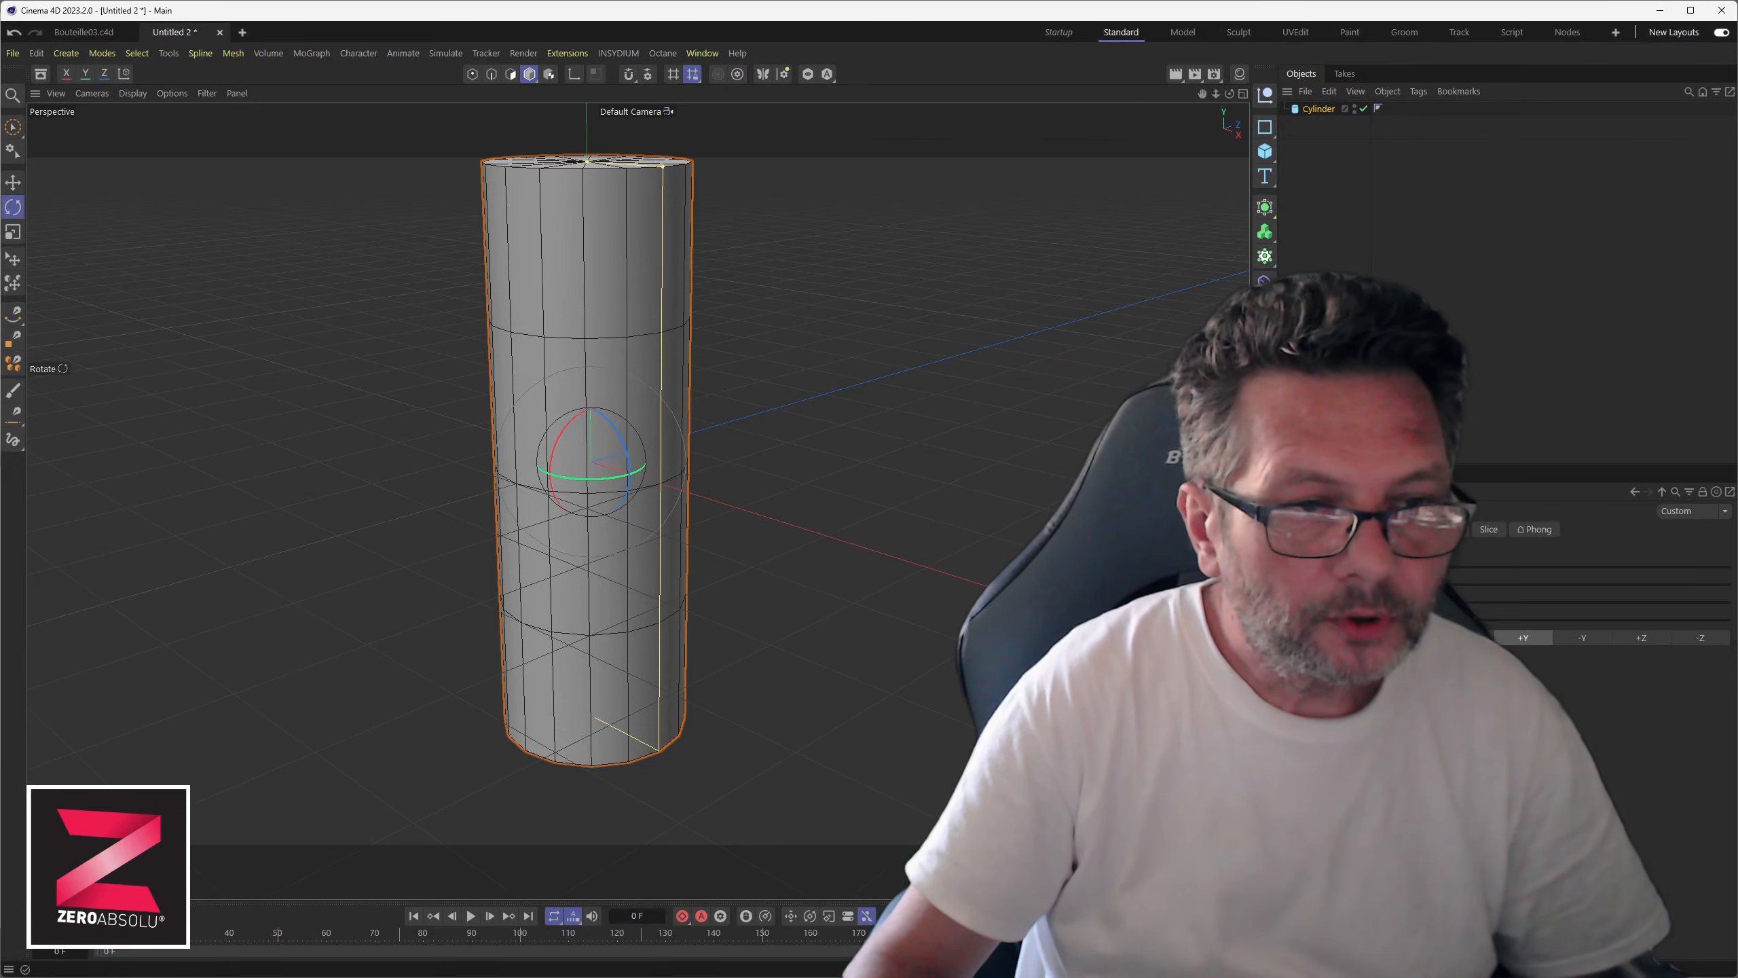
- Set the cylinder's height segments to 10
type("6")
key("Return")
left_click(1436, 601)
left_click(1435, 601)
left_click(1436, 600)
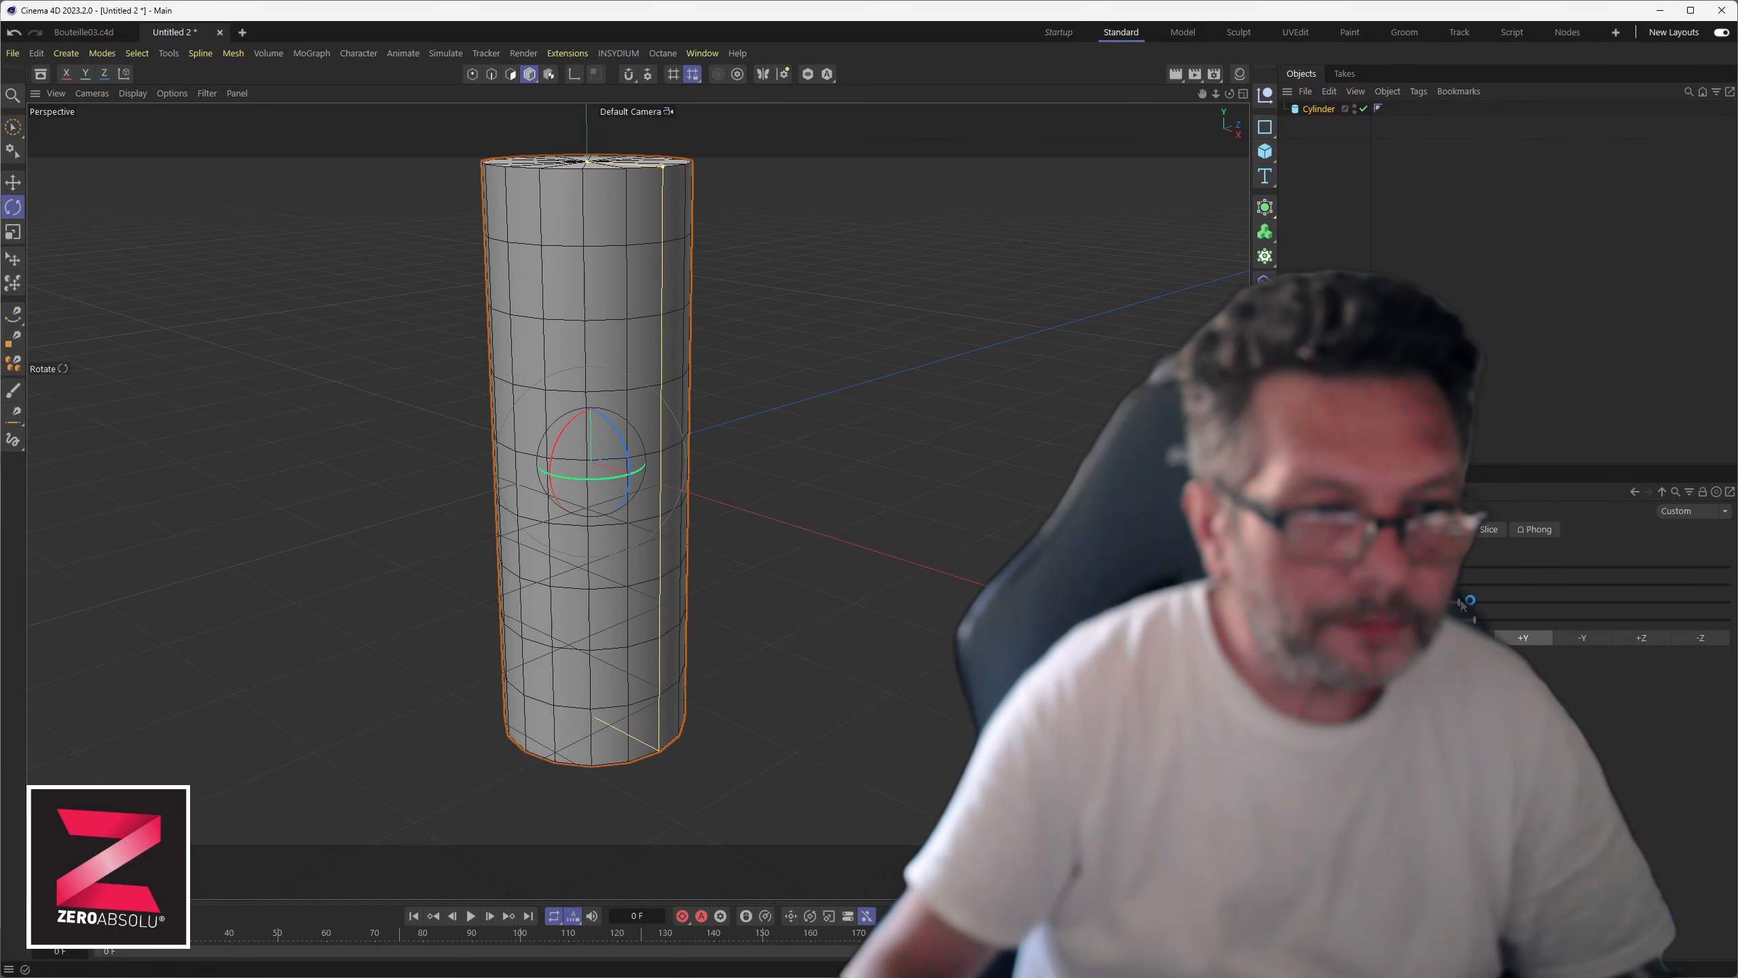
left_click(1436, 601)
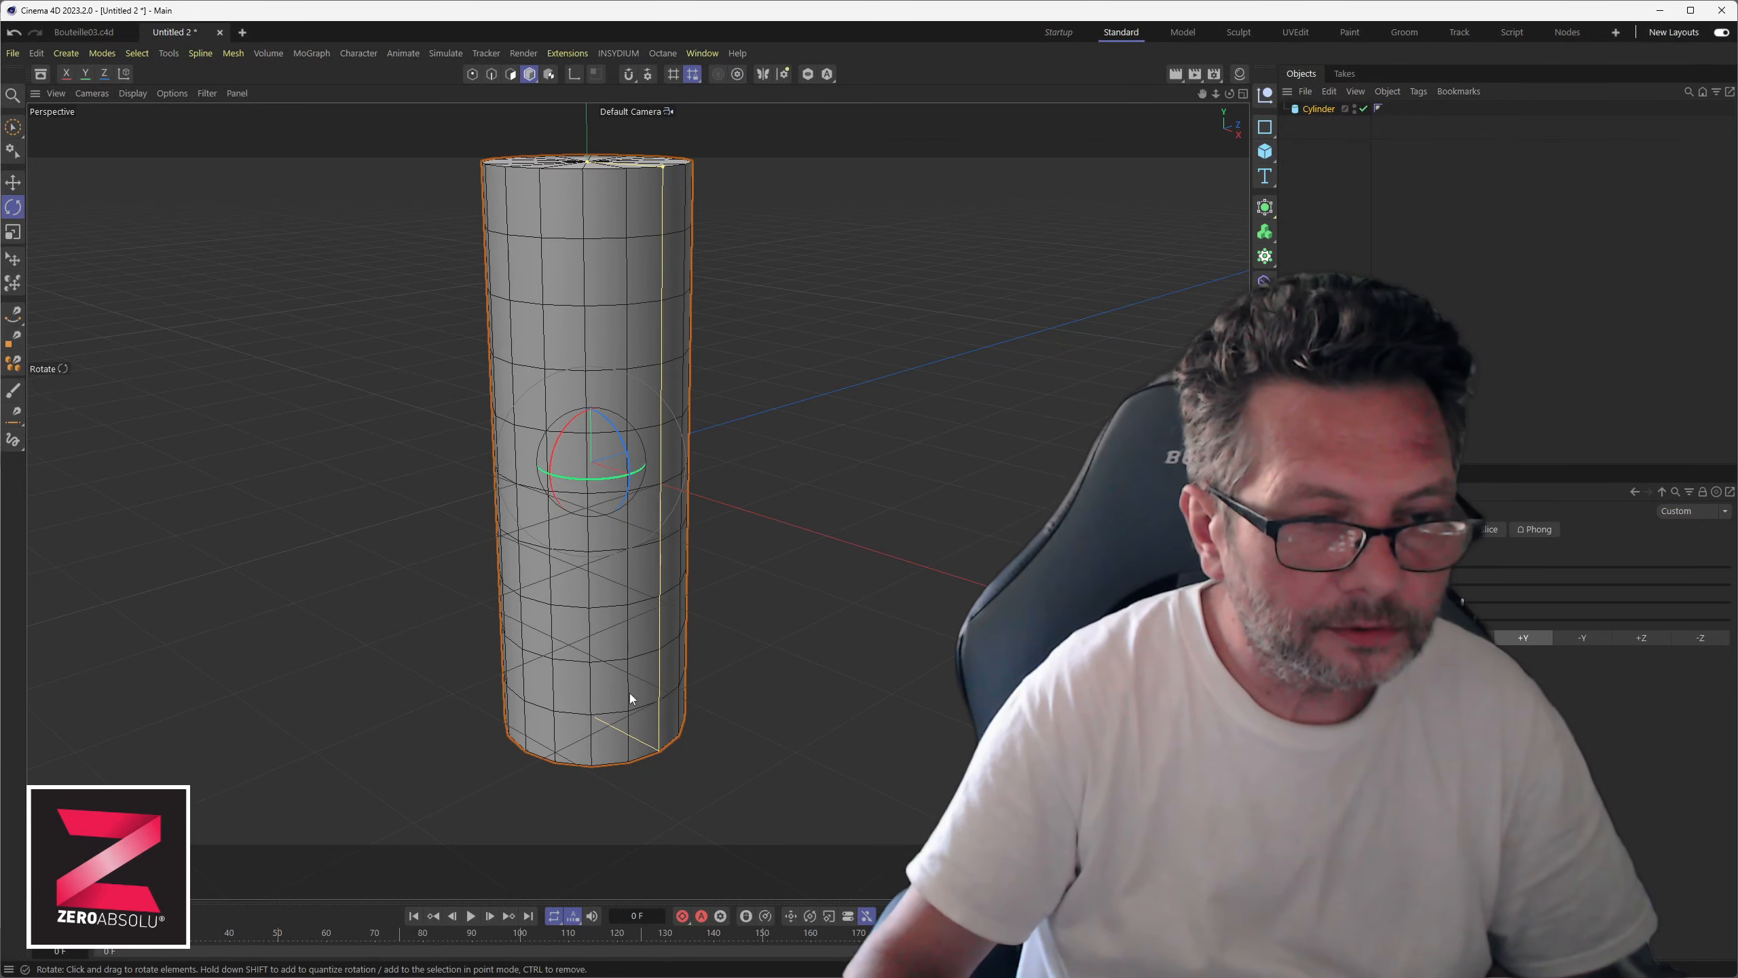
- Set the cylinder's rotation segments to 32
left_click_drag(552, 574, 601, 584, "alt")
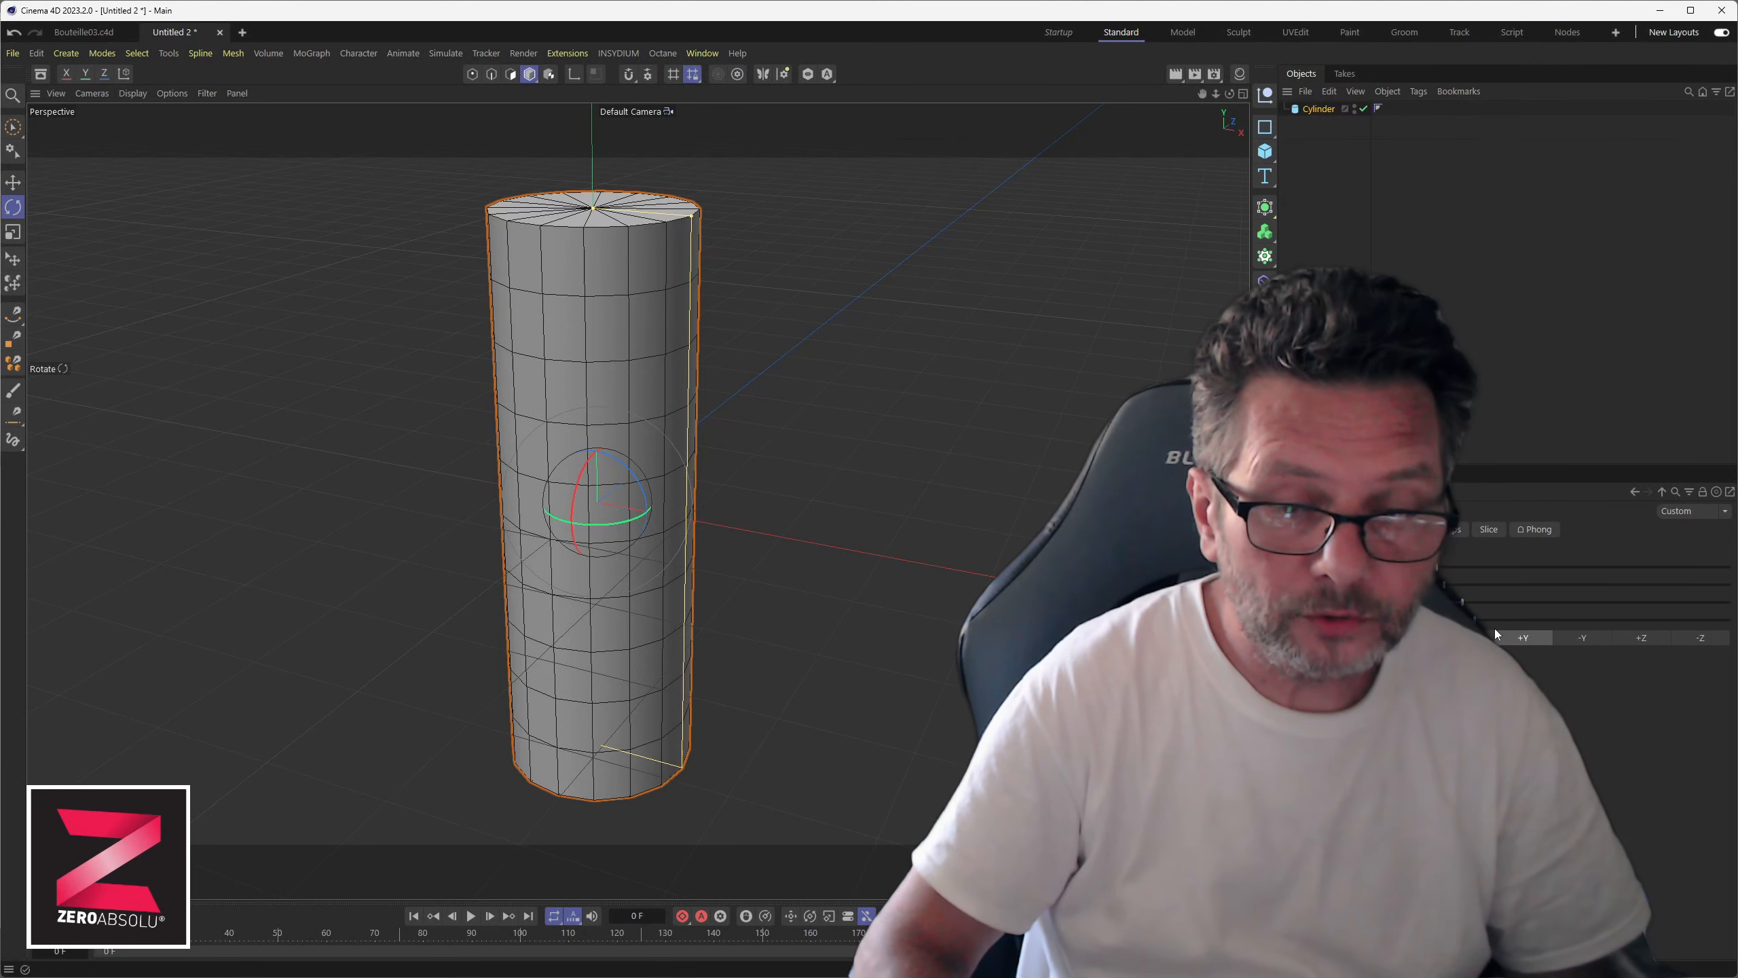
type("32")
key("Return")
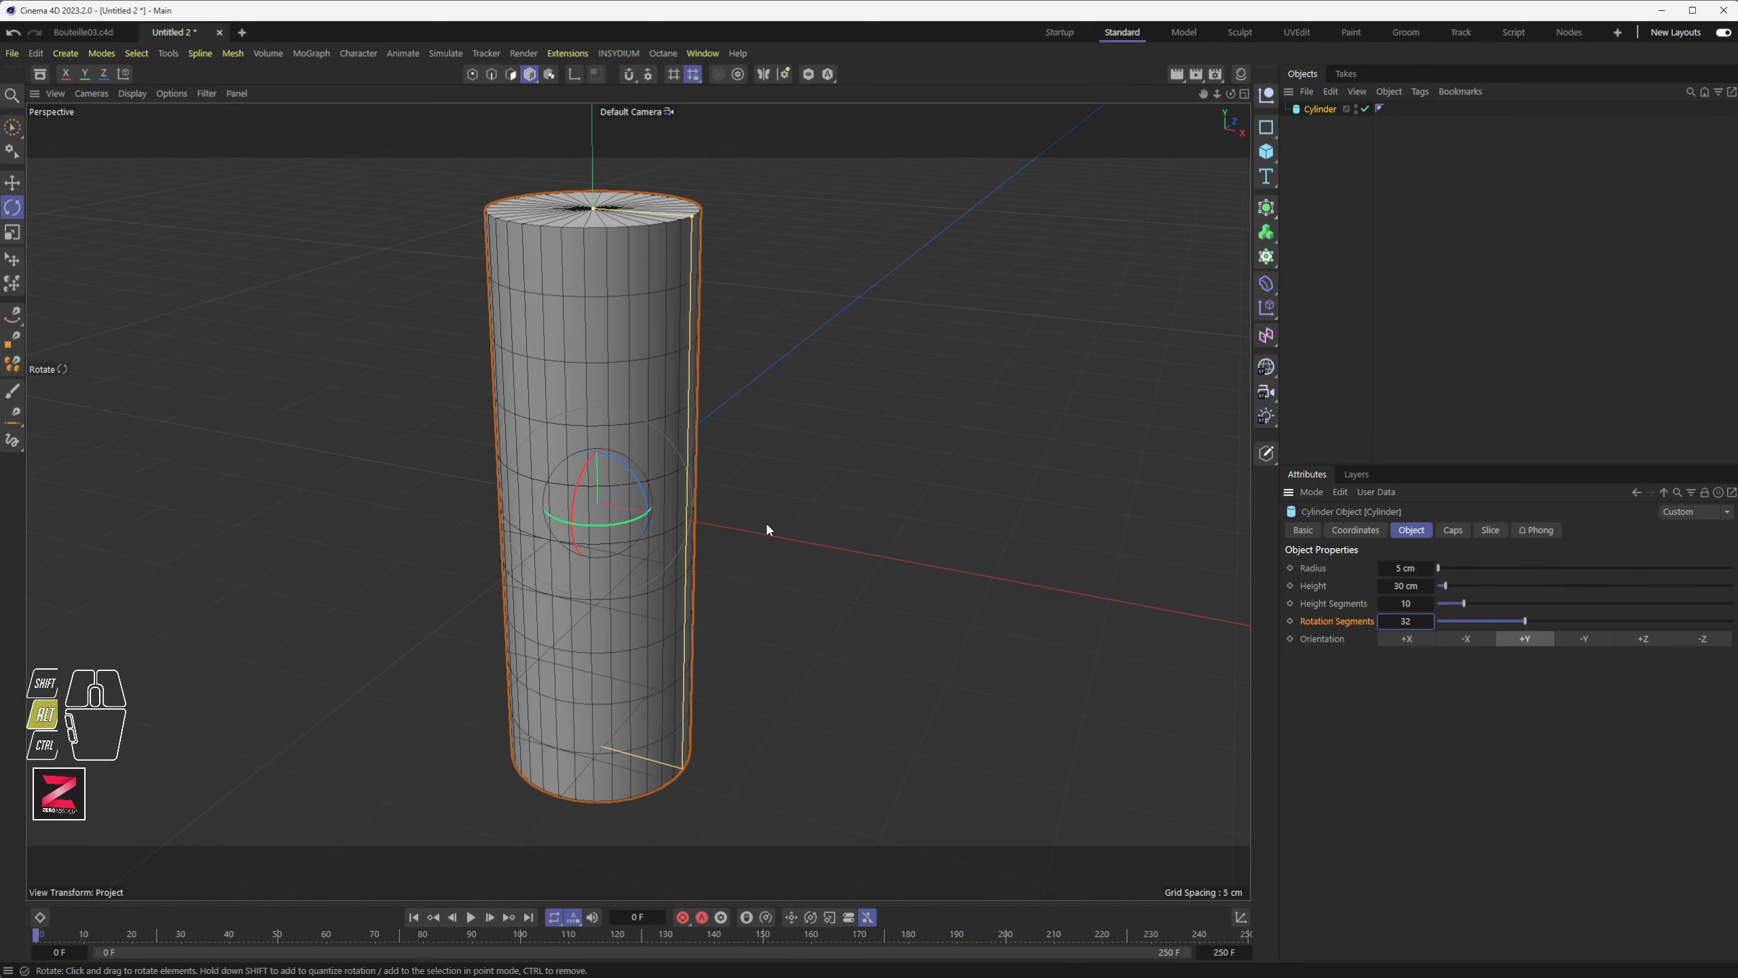
- Make a polygon copy of the cylinder with Current State to Object and disable the original parametric cylinder
left_click_drag(766, 523, 780, 554, "alt")
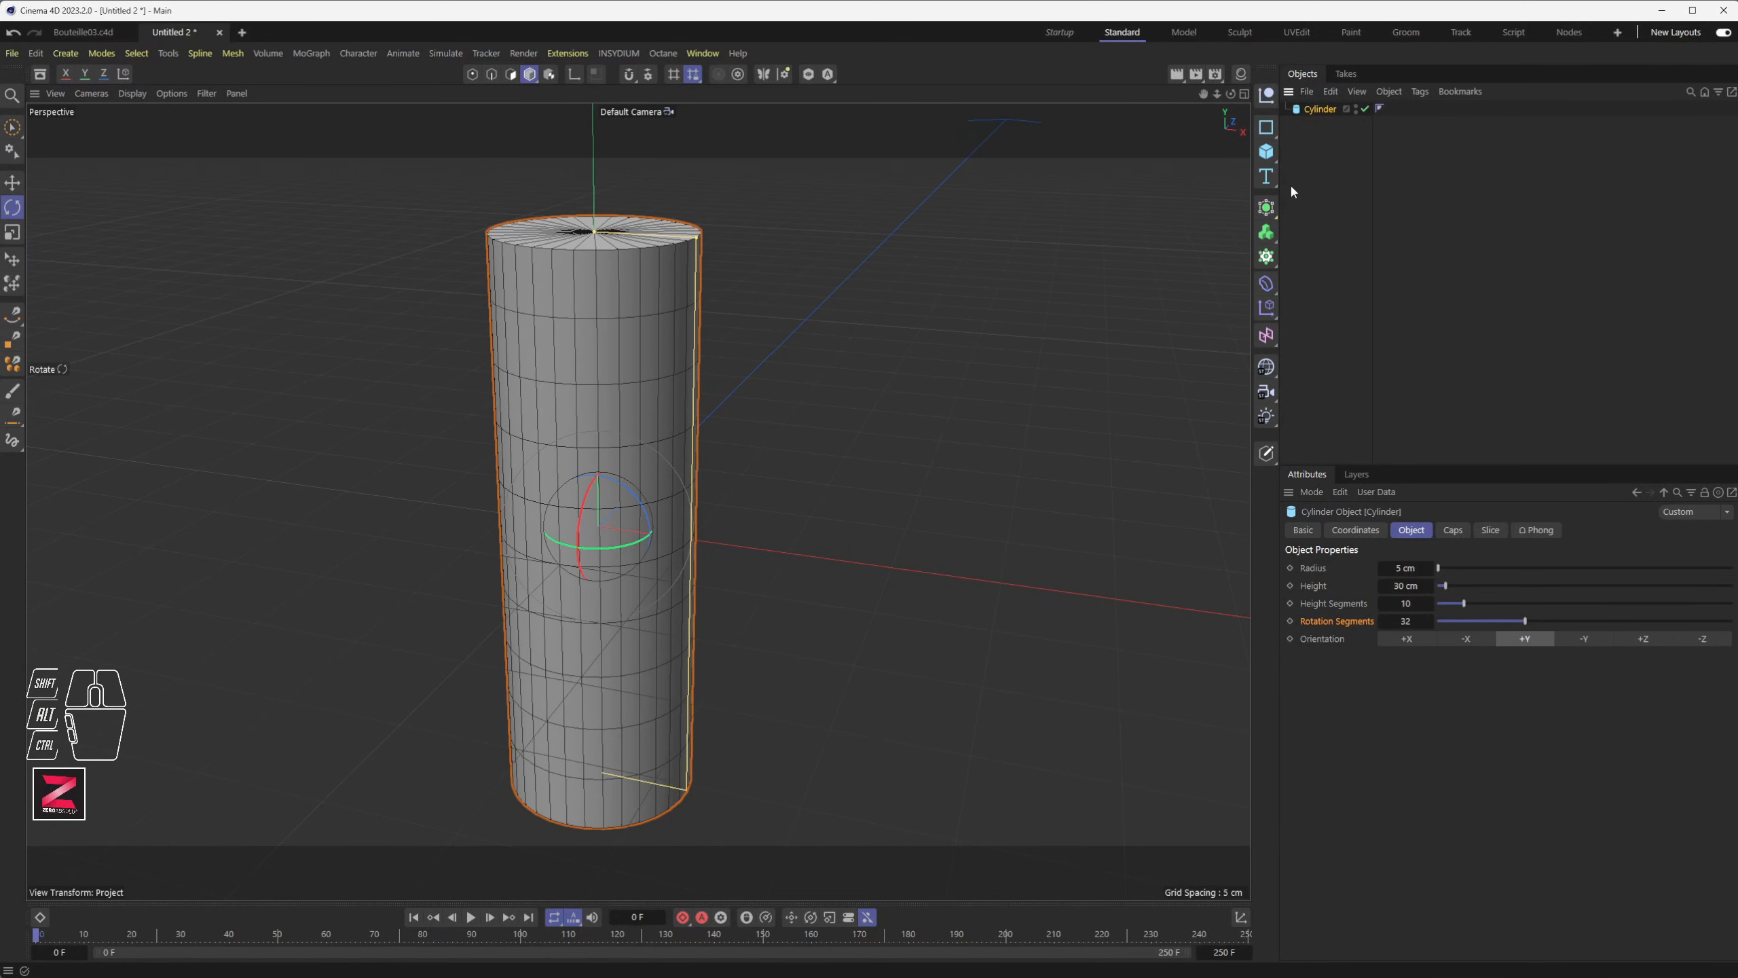
left_click(1268, 453)
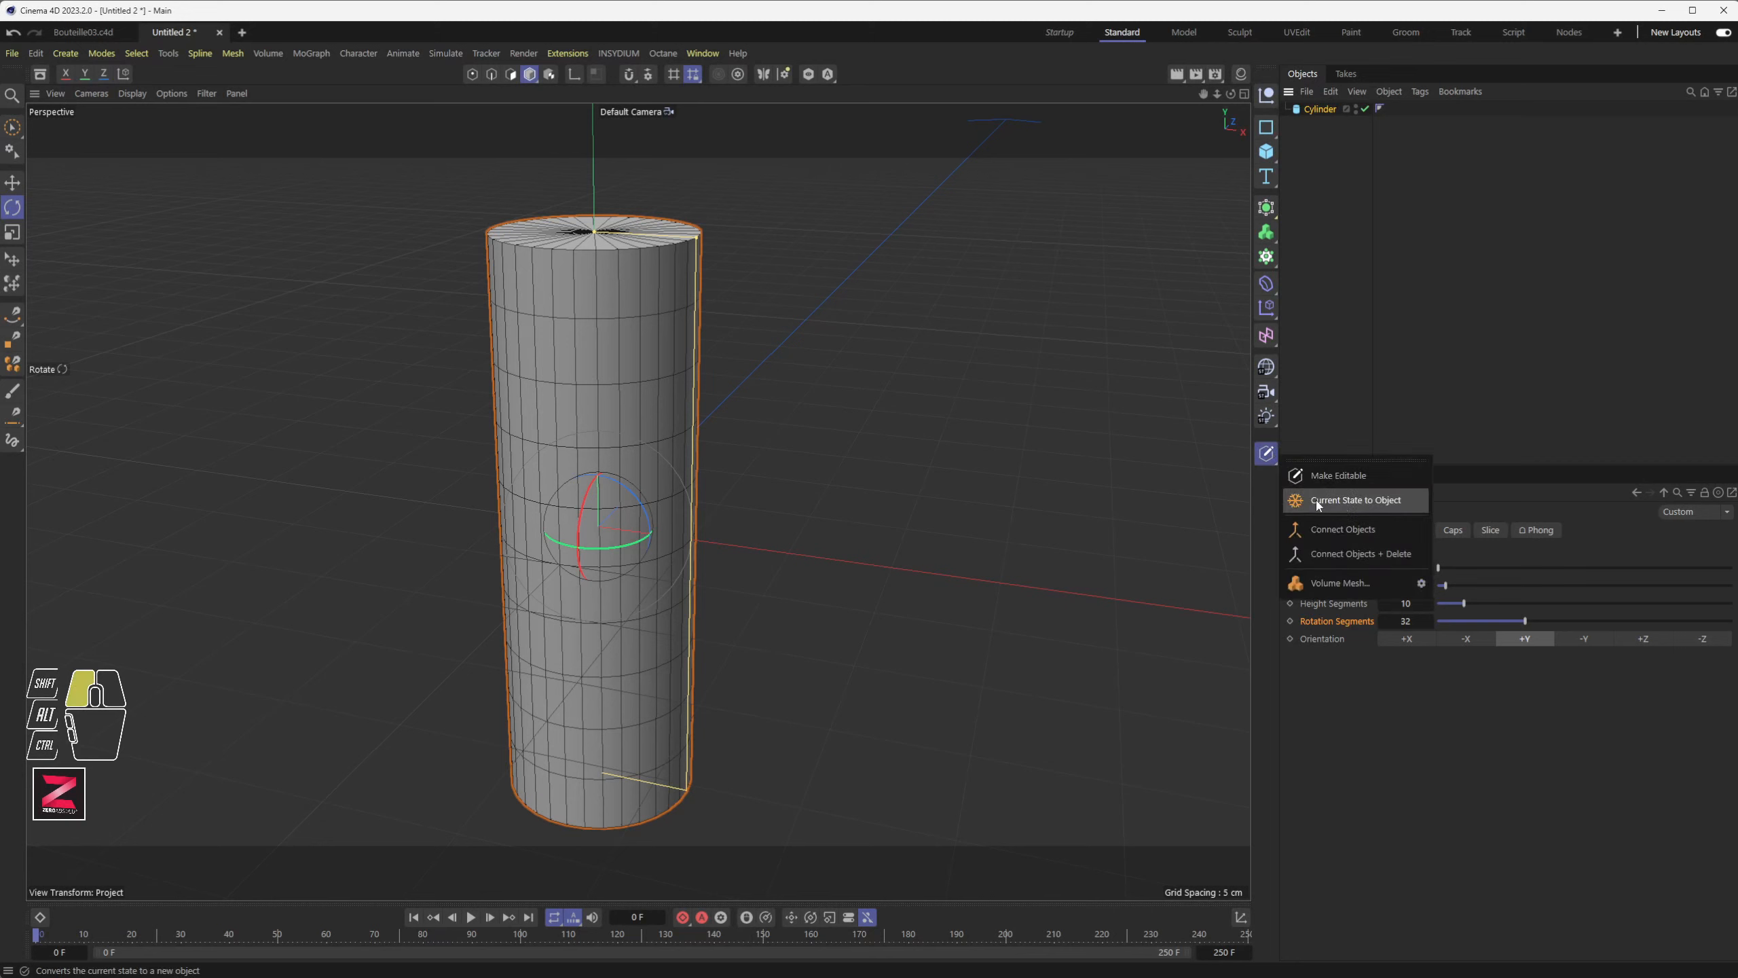
left_click(1317, 502)
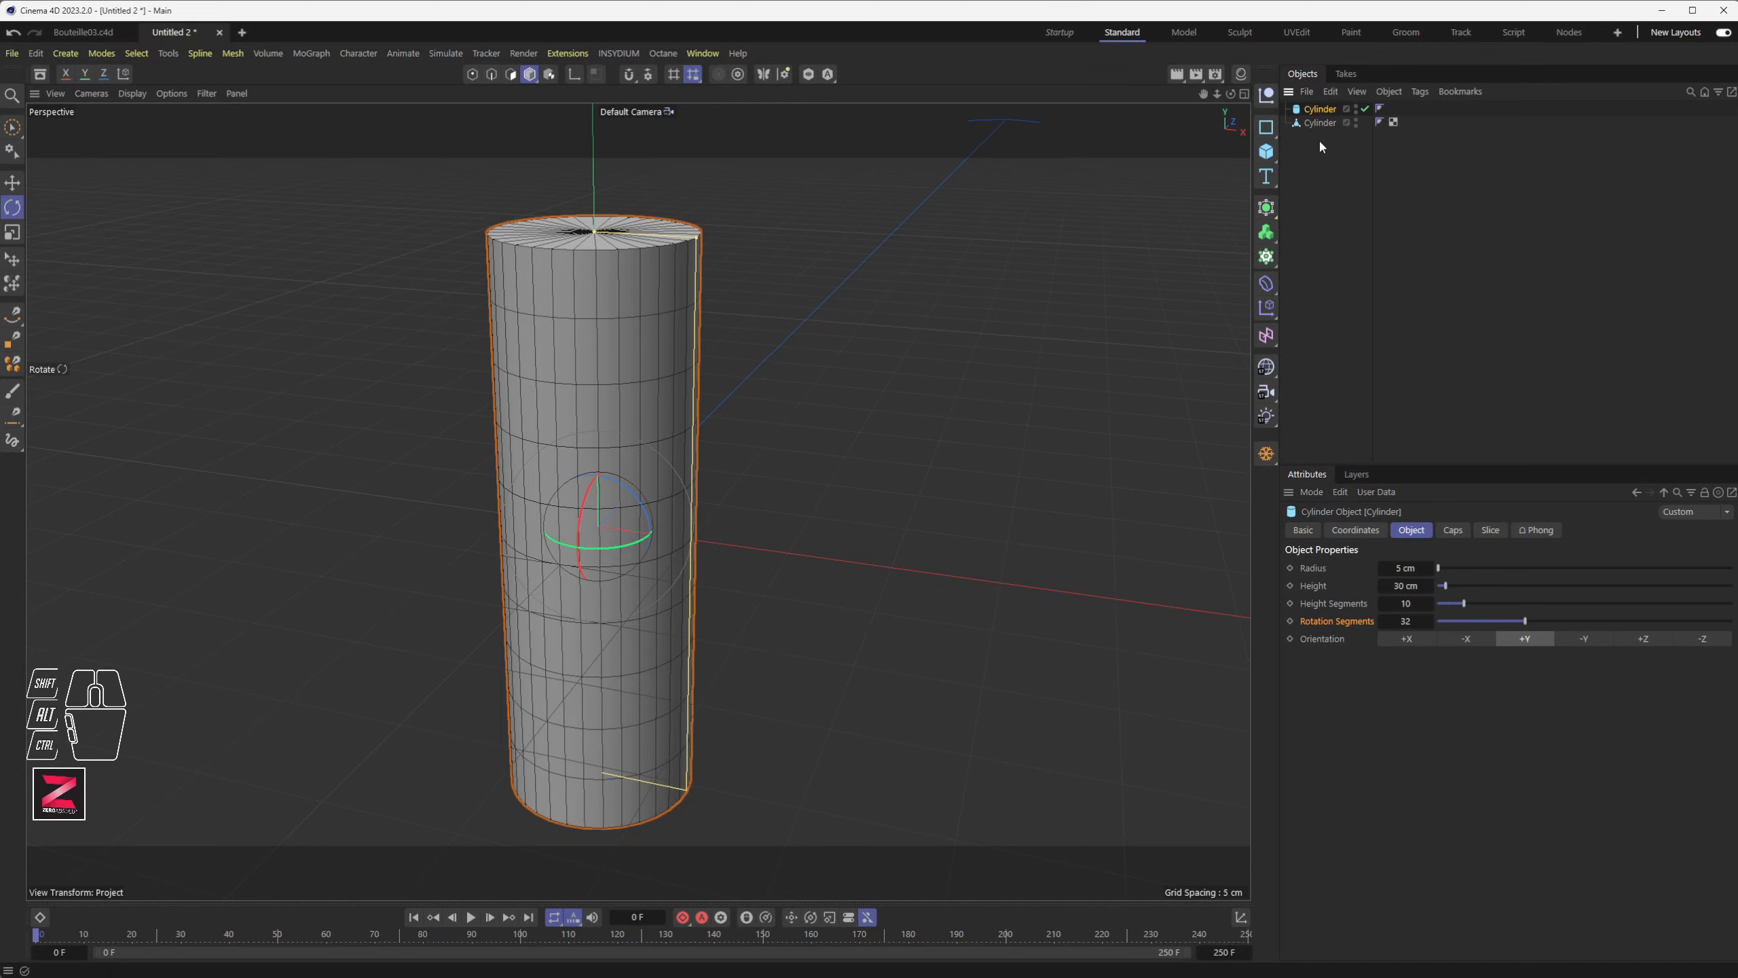
left_click(1366, 109)
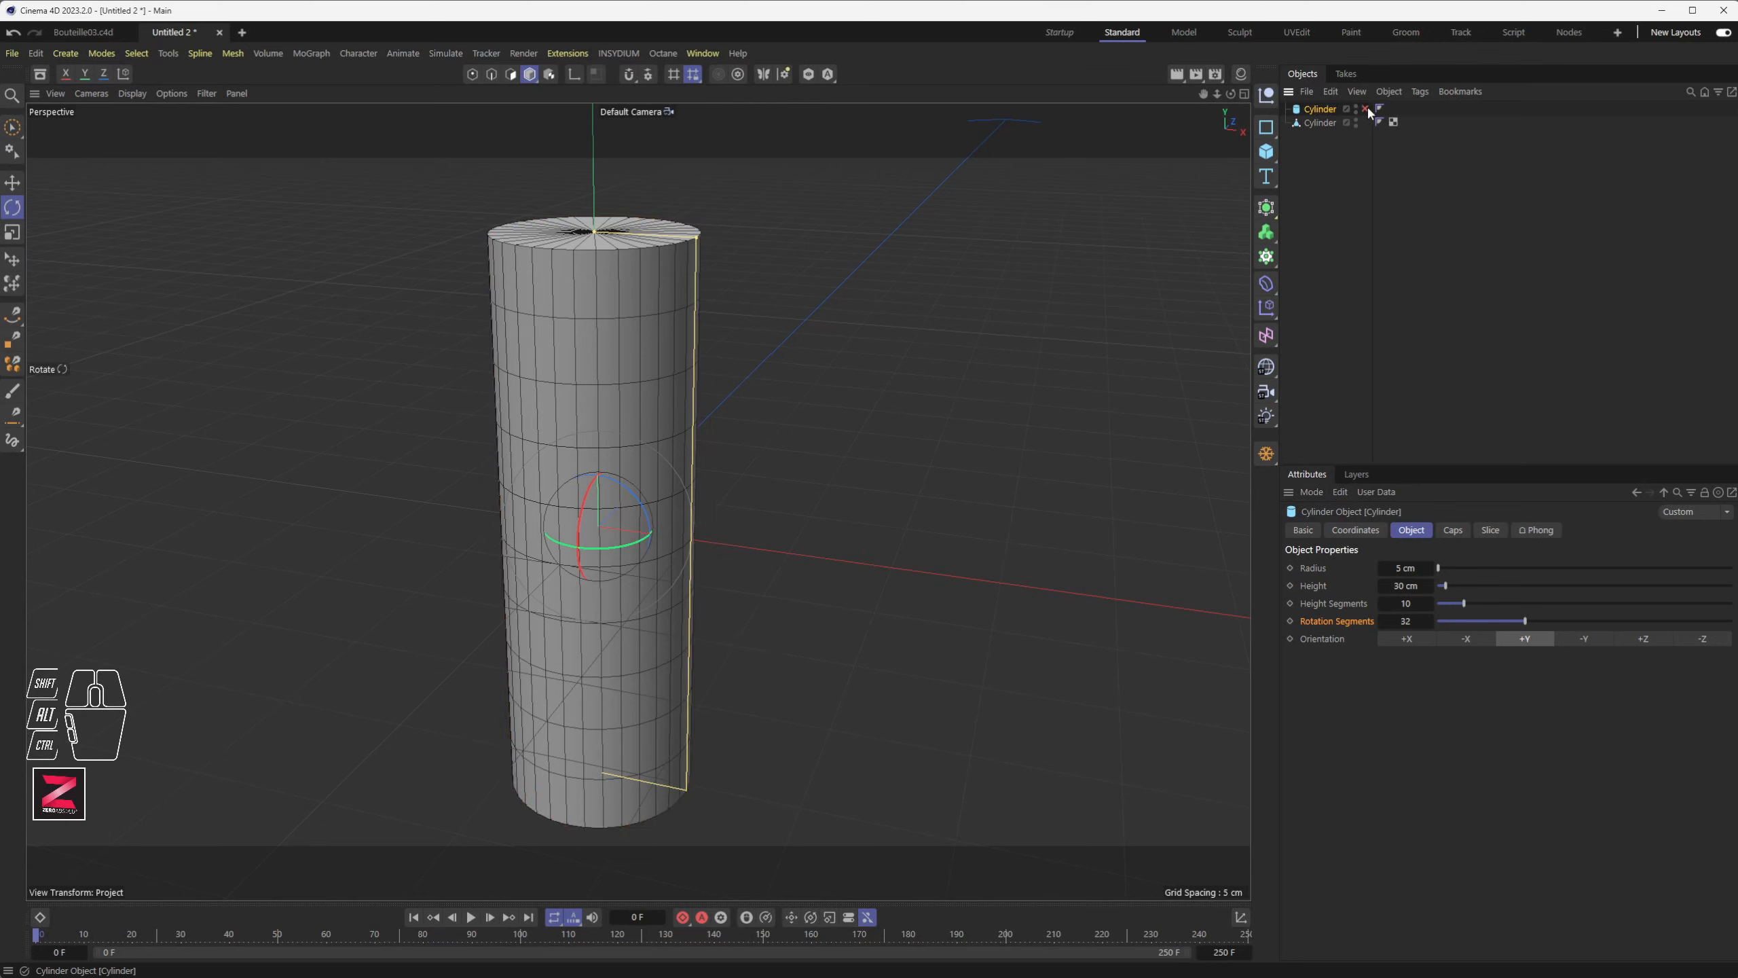
- Delete all the polygons of the top cap on the polygon copy of the cylinder
left_click(1320, 124)
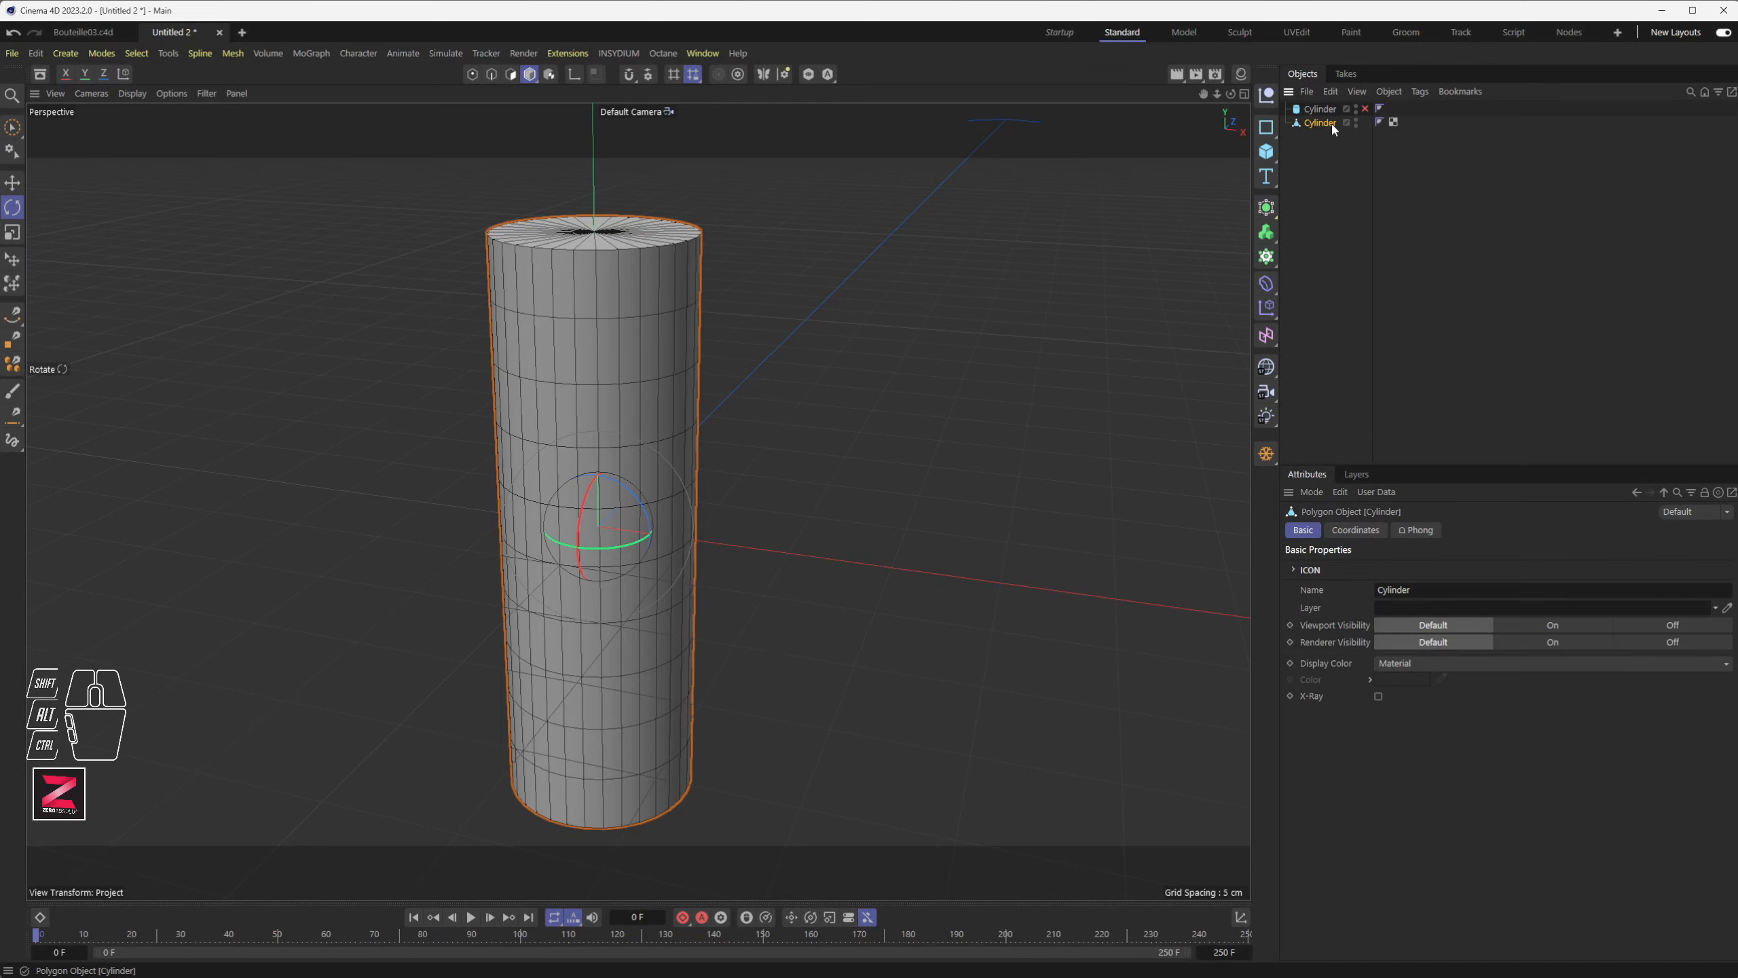
double_click(1324, 124)
left_click(1318, 156)
left_click(1322, 123)
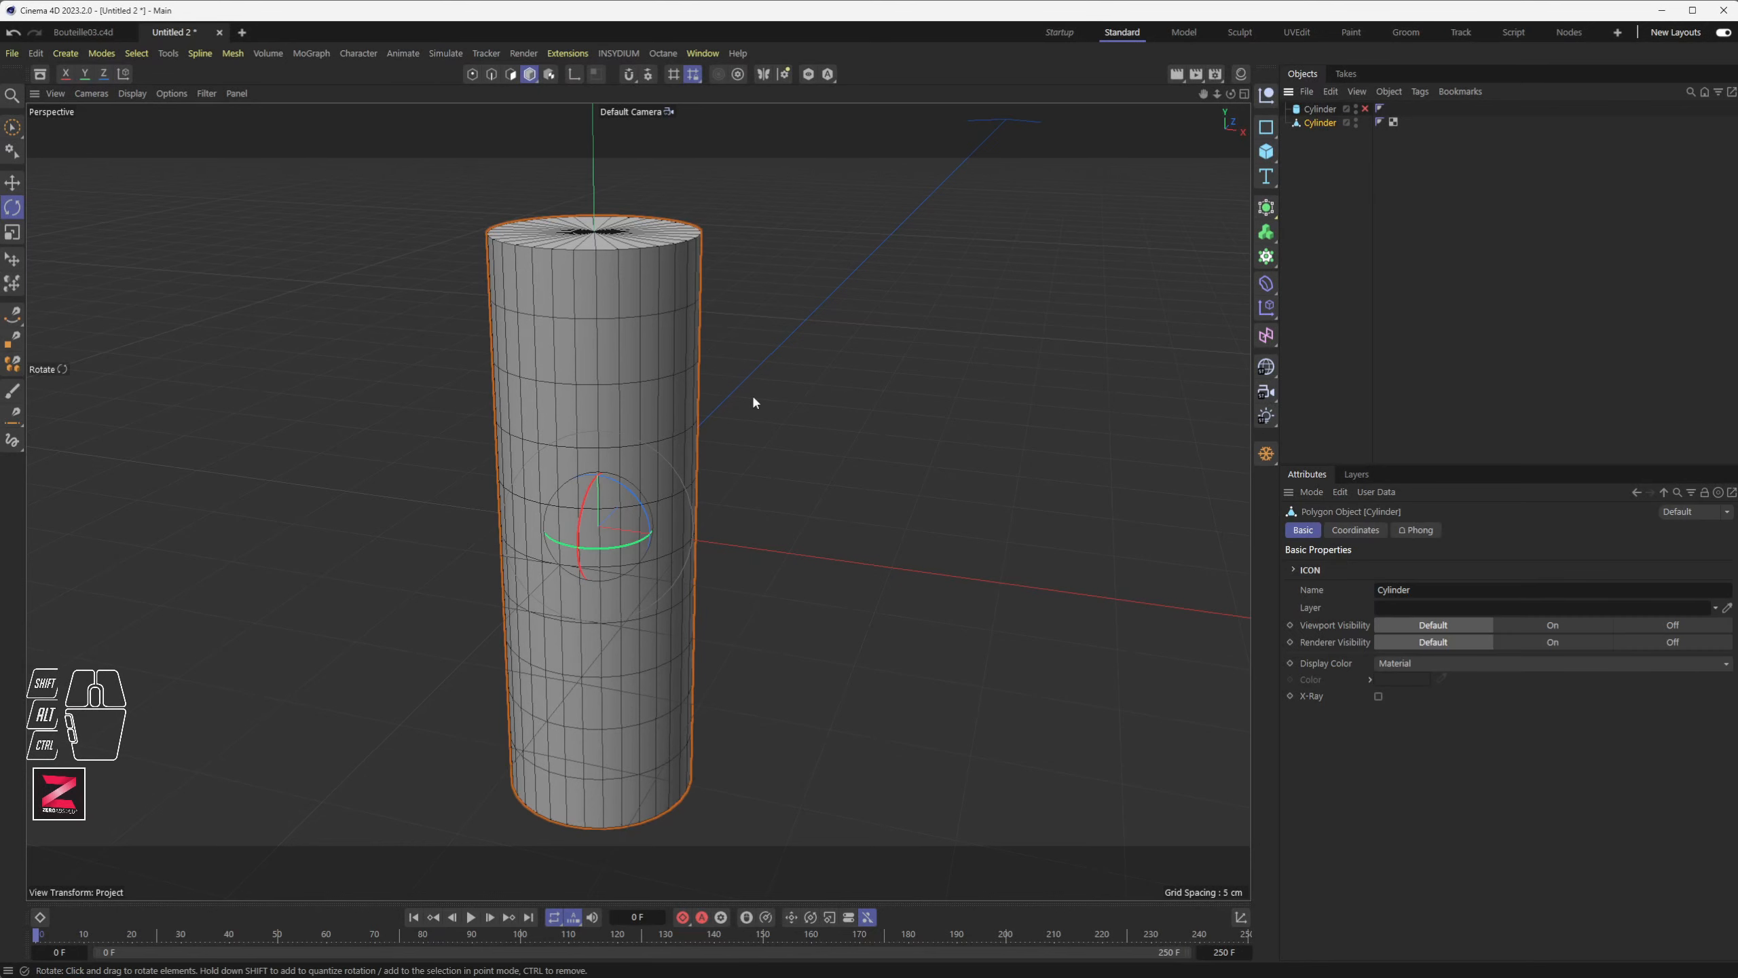
left_click_drag(626, 325, 546, 137, "alt")
left_click(514, 76)
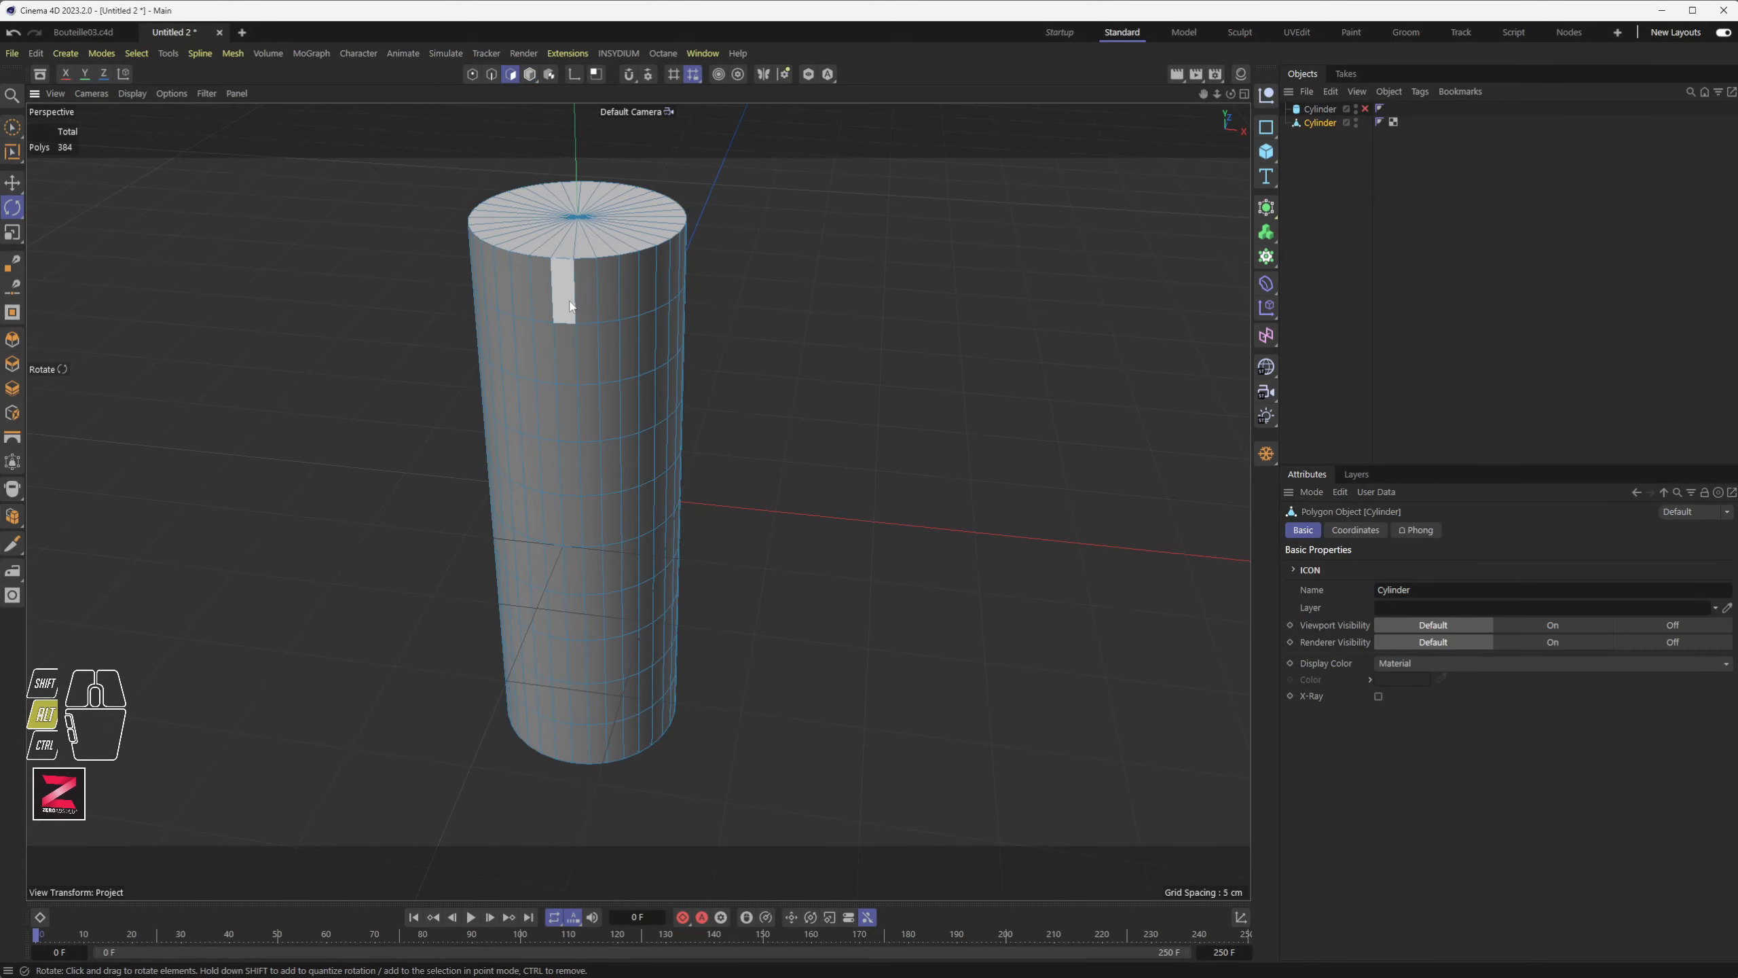
middle_click_drag(573, 309, 595, 433, "alt")
scroll(588, 321, "up", 3)
scroll(597, 361, "up", 1)
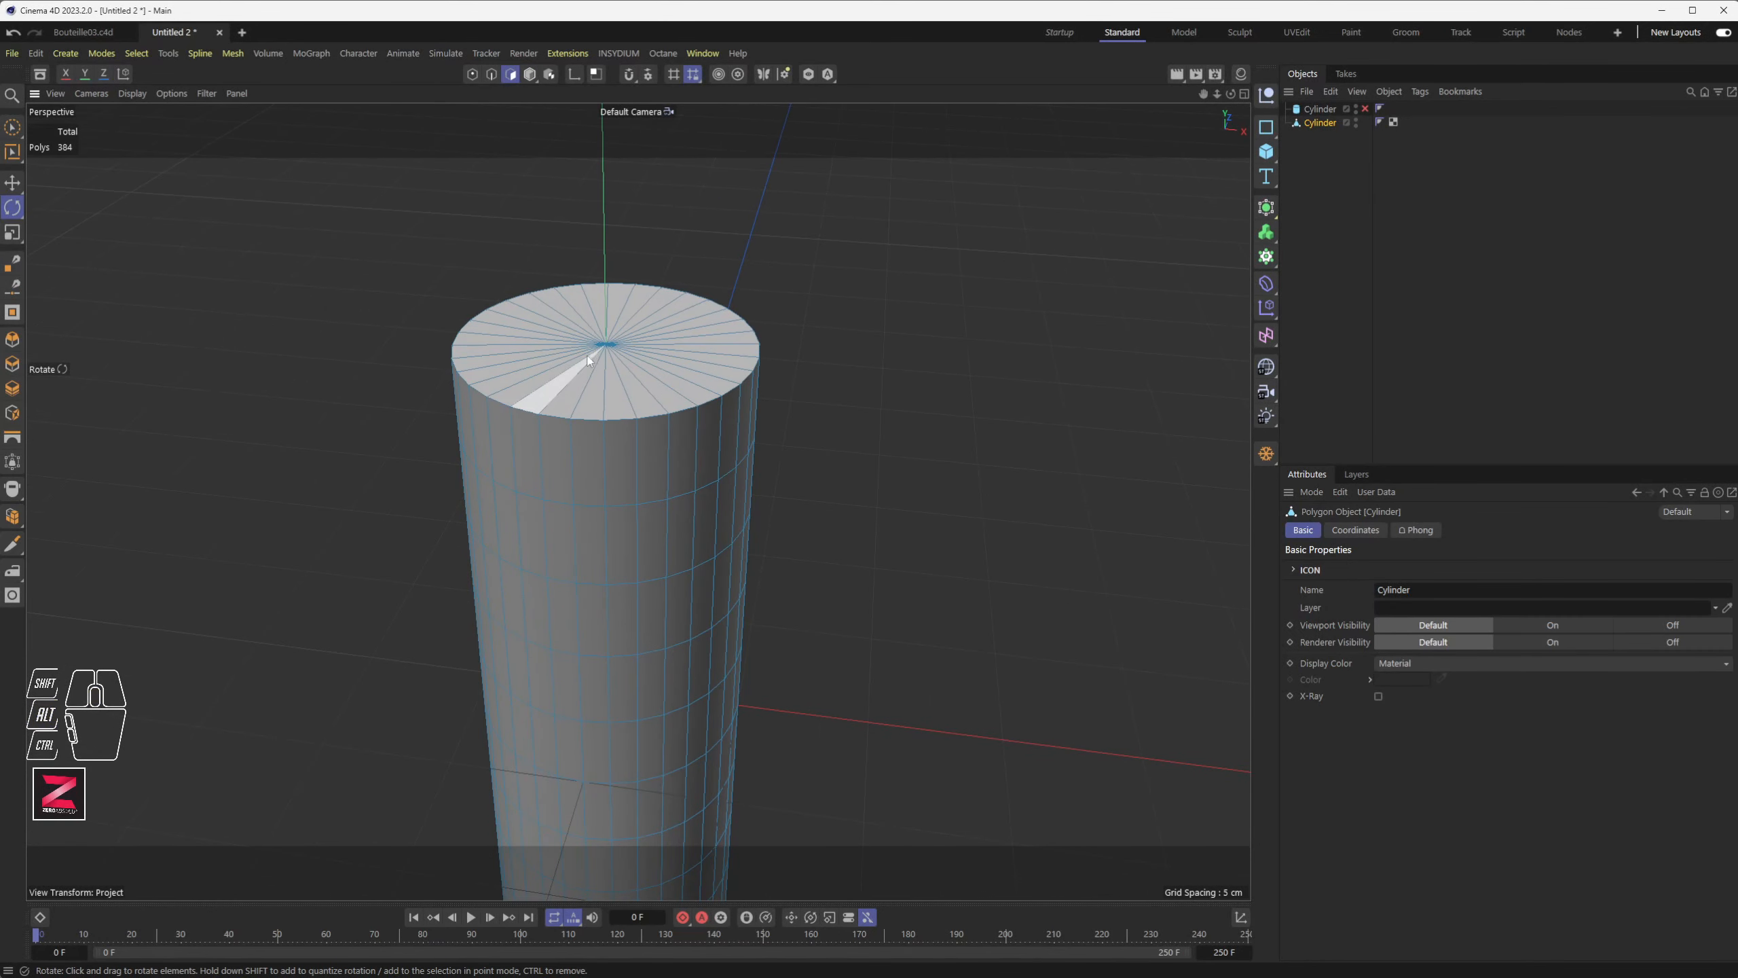
left_click(12, 128)
mouse_move(660, 352)
left_mouse_down()
mouse_move(516, 344)
mouse_move(685, 309)
mouse_move(636, 366)
left_mouse_up()
key("Delete")
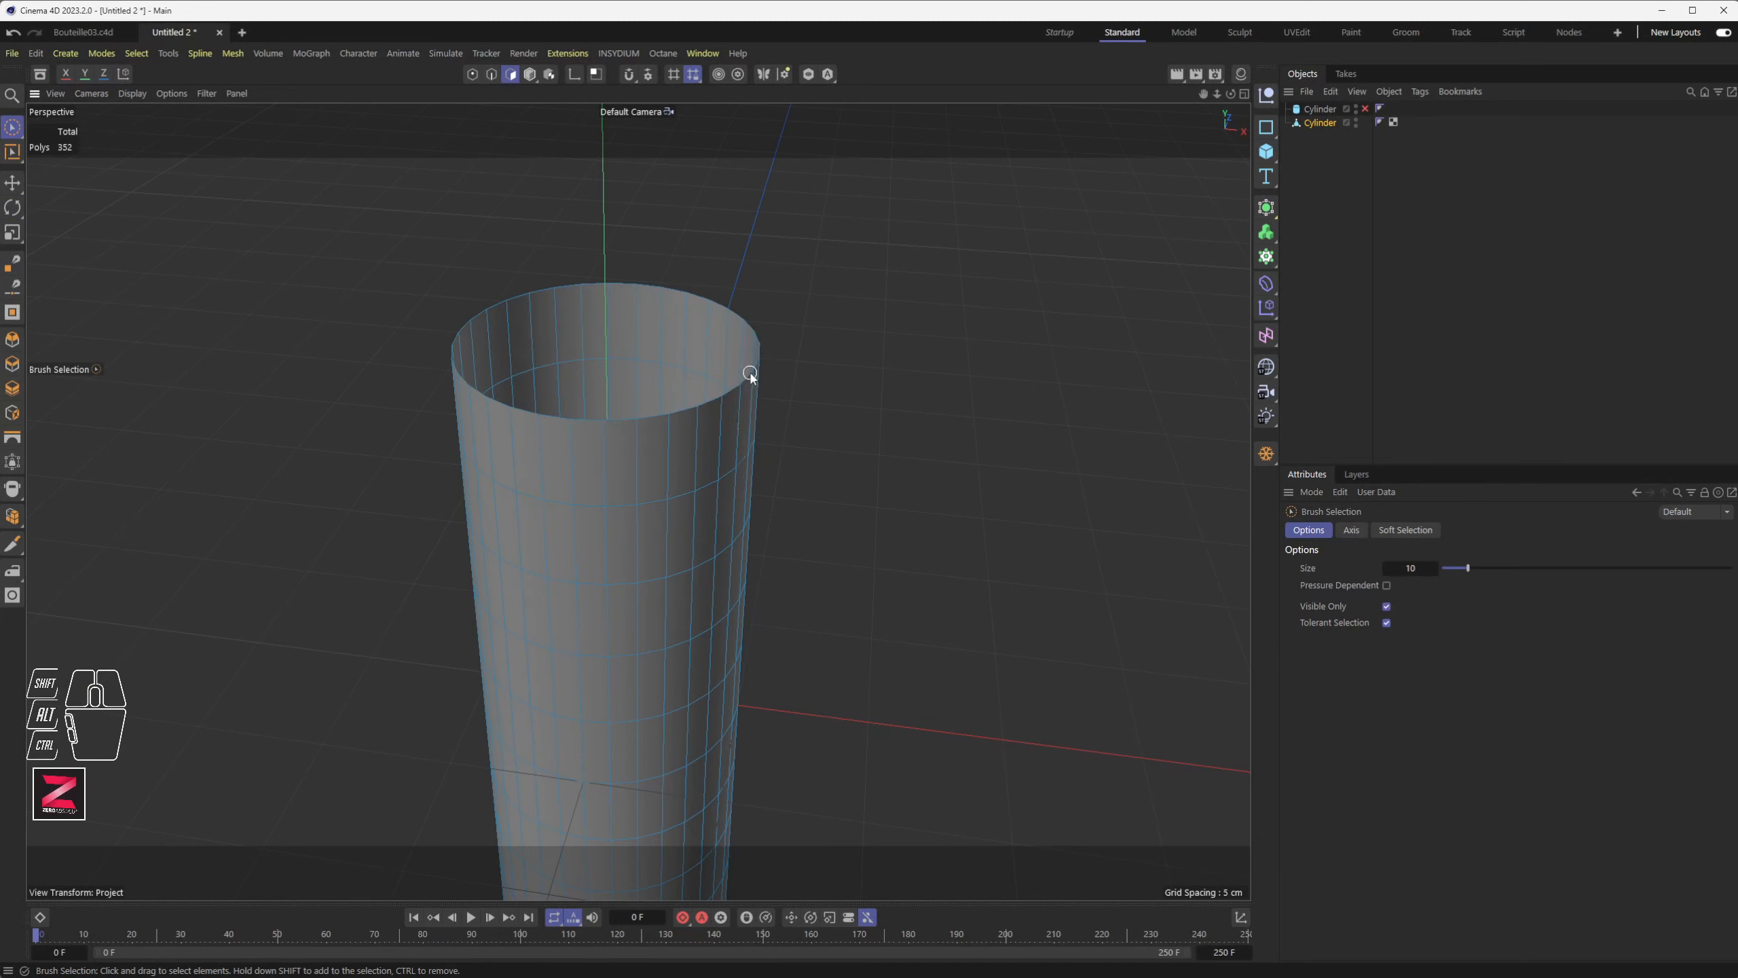
- Select the points of the three uppermost rings of the cylinder with a rectangle selection that includes hidden points
middle_click_drag(818, 516, 765, 327, "alt")
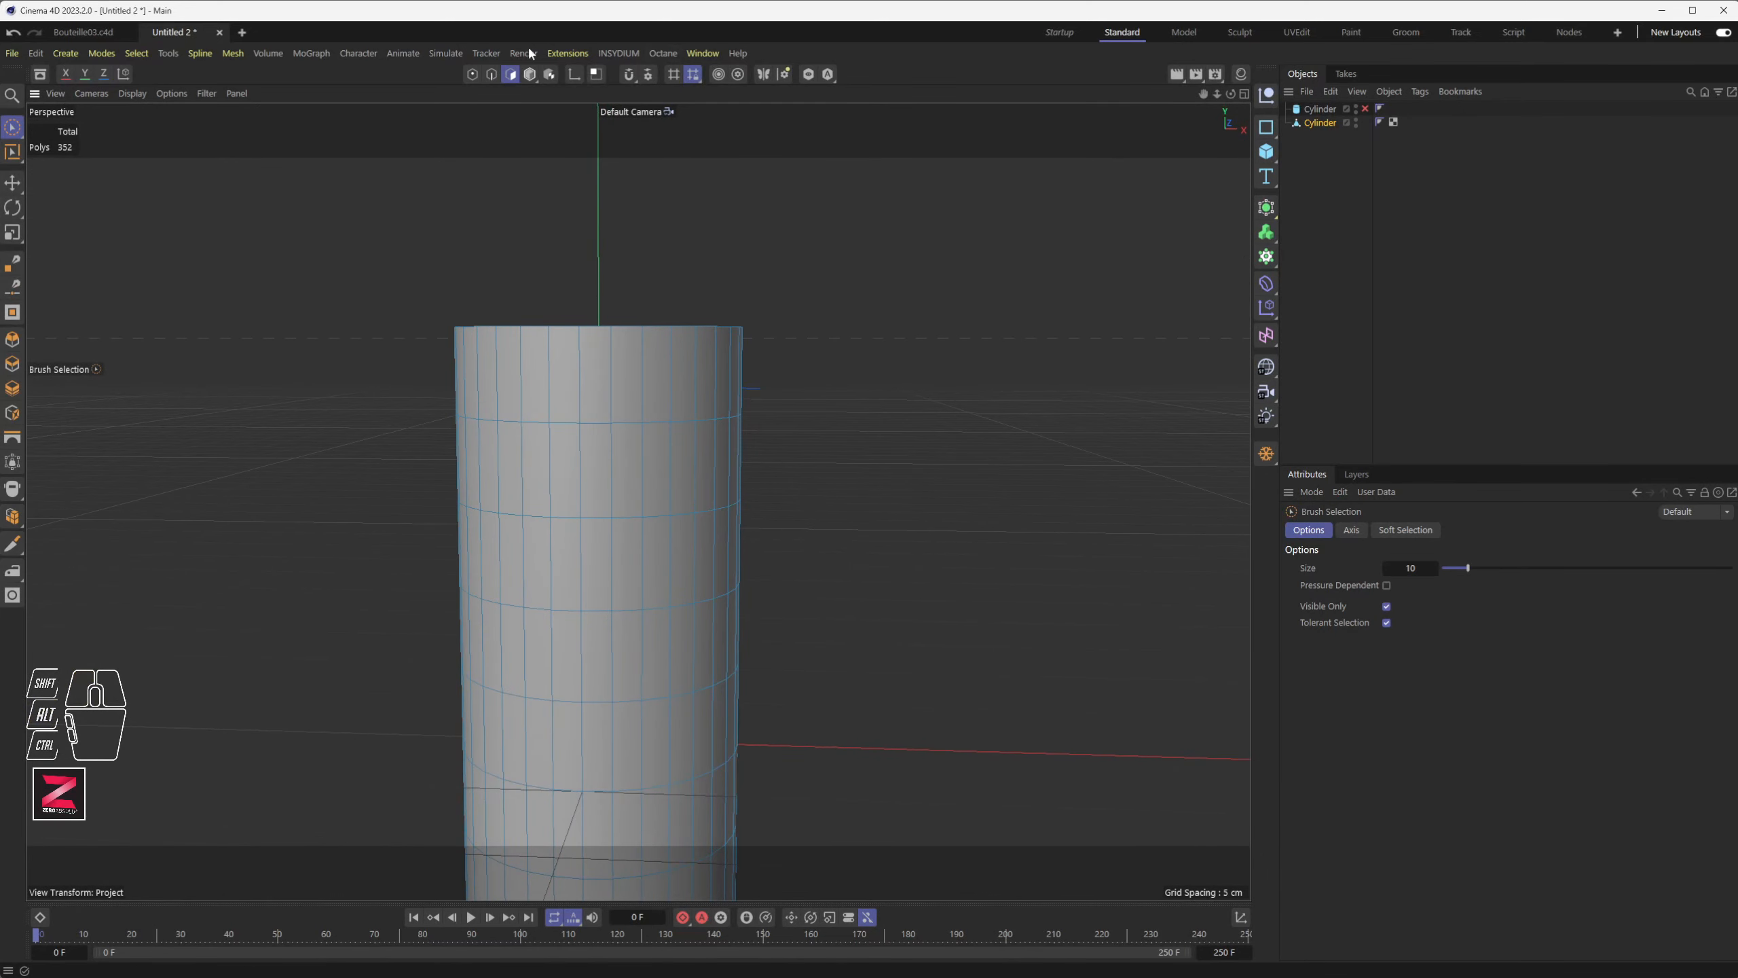
left_click(492, 75)
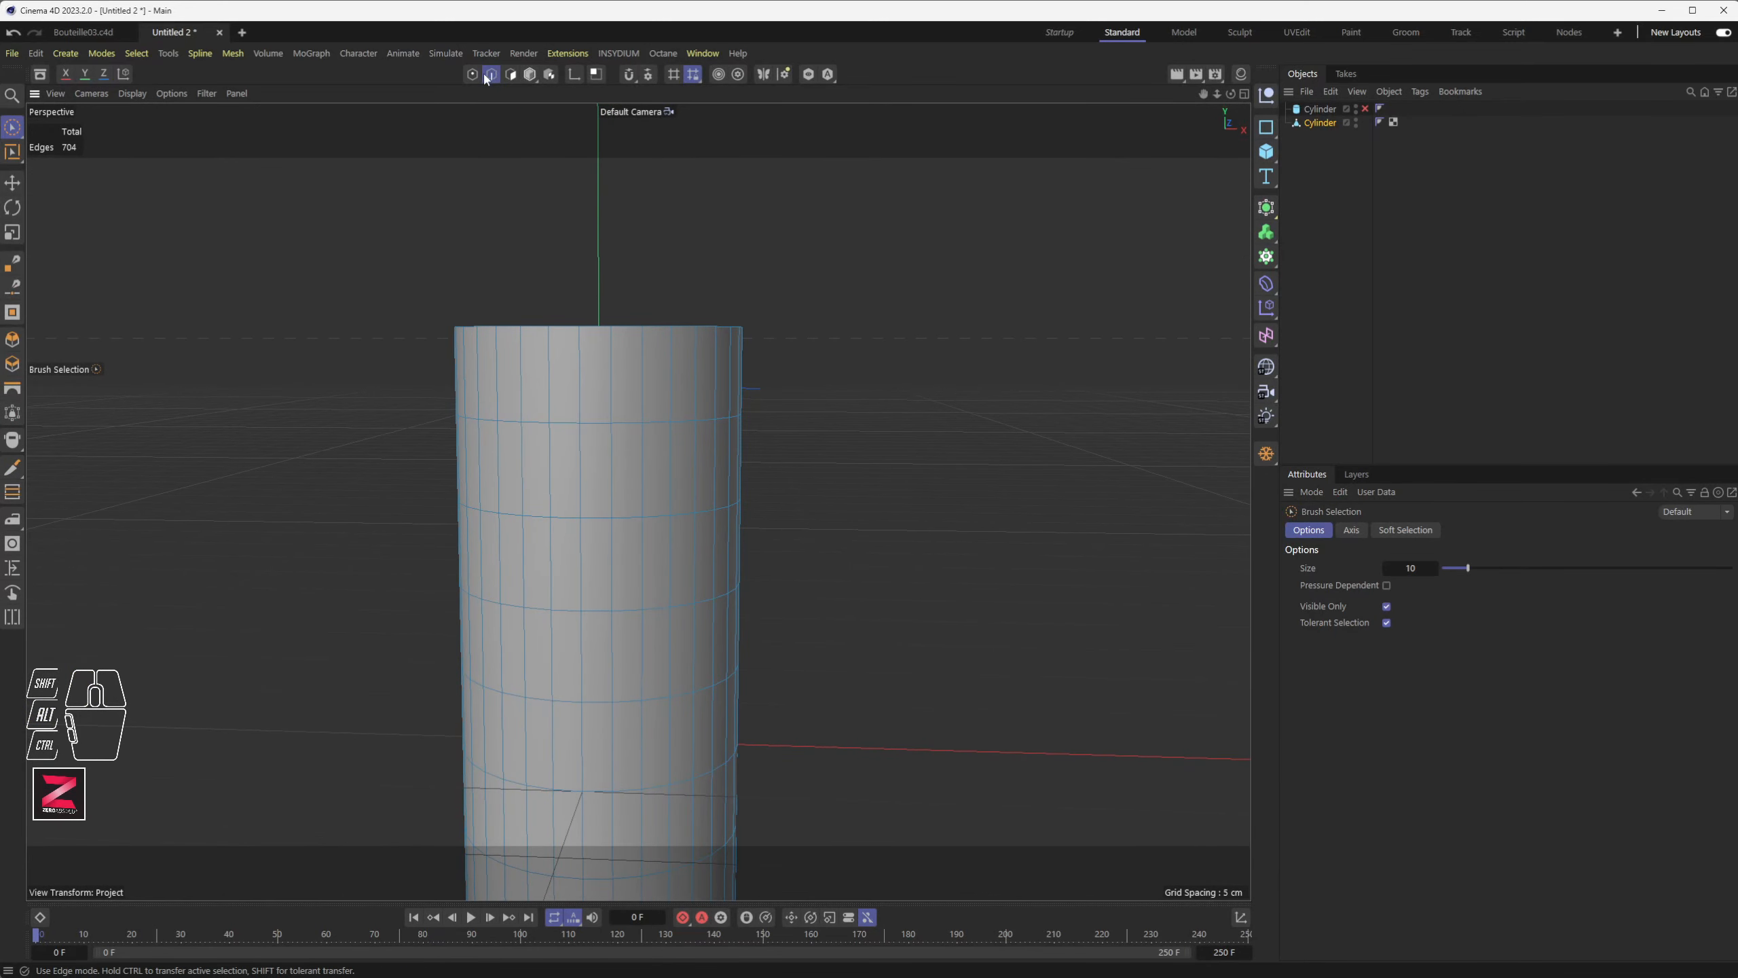
left_click(472, 74)
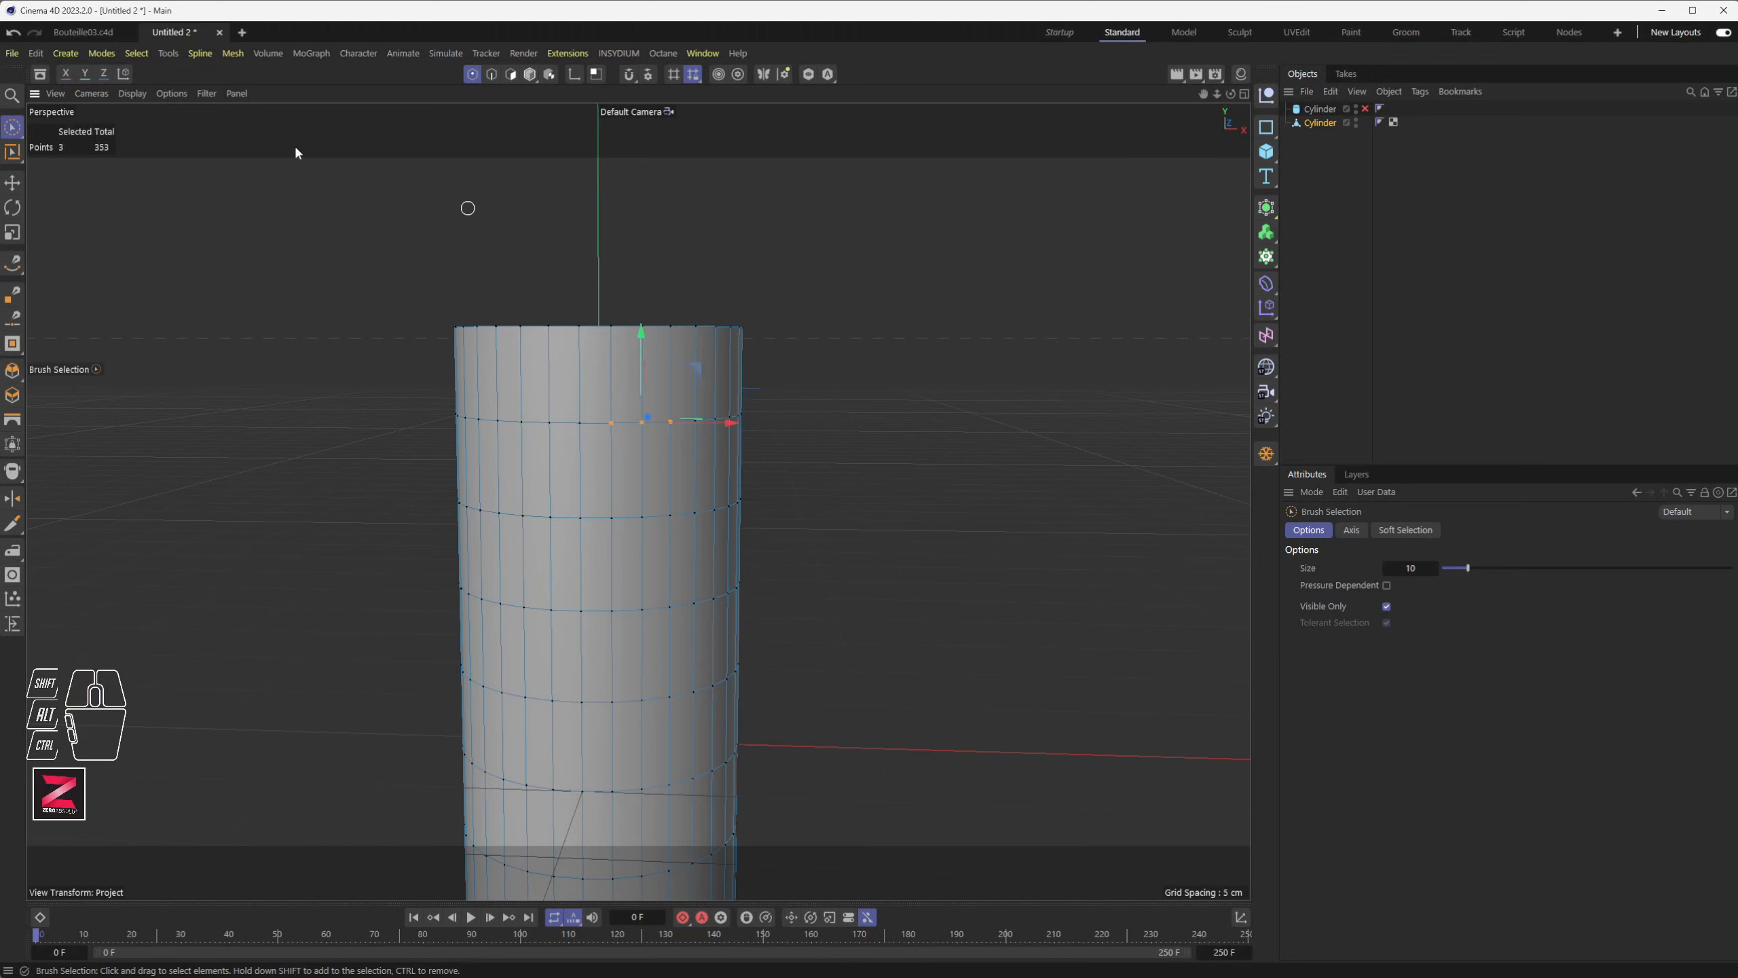
mouse_move(11, 131)
left_mouse_down()
mouse_move(93, 129)
mouse_move(104, 173)
left_mouse_up()
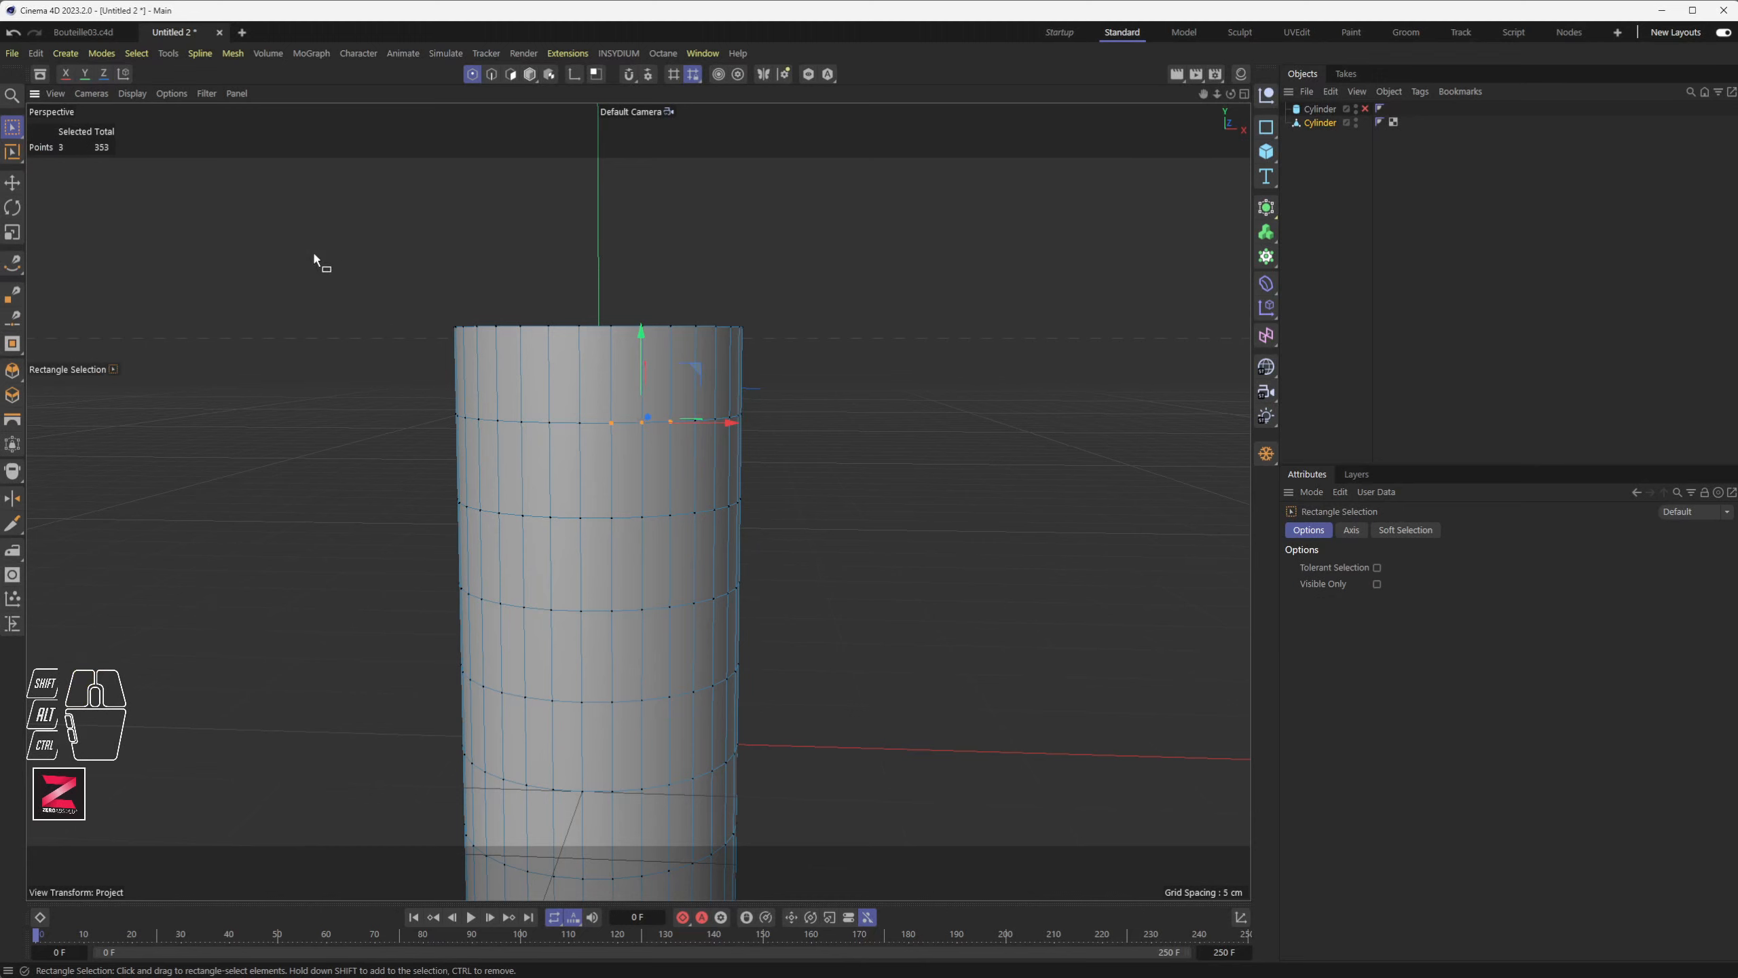
left_click_drag(311, 256, 780, 459)
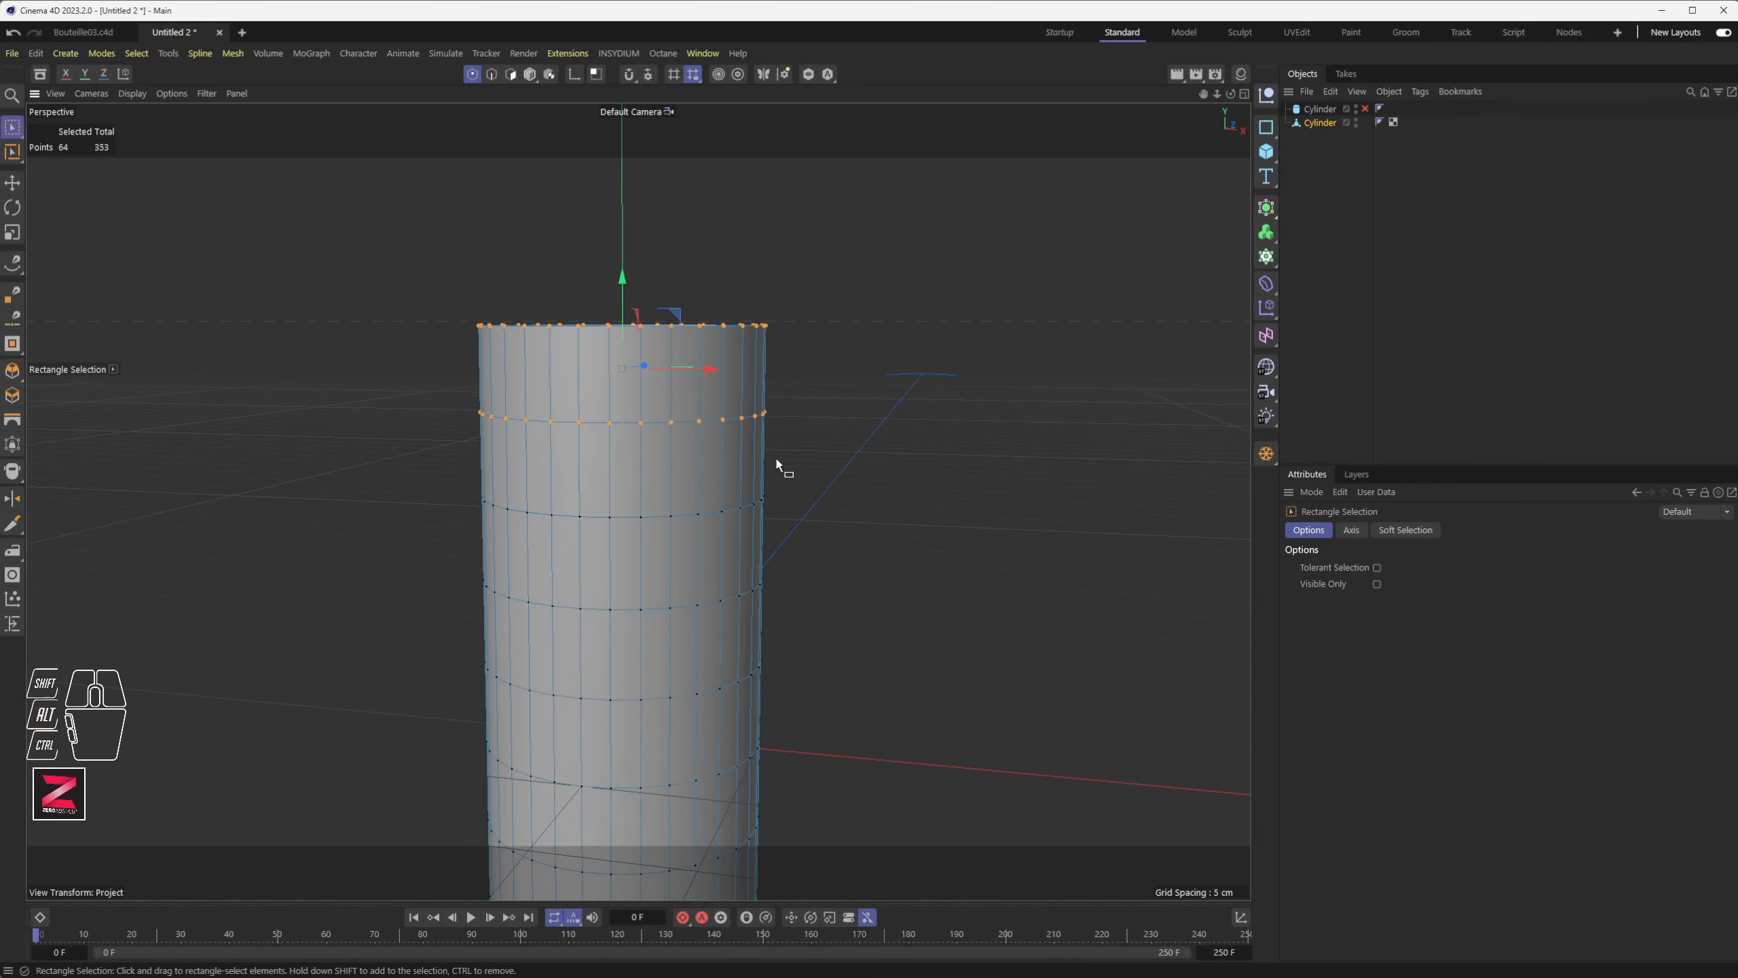
left_click_drag(357, 266, 636, 581)
- Scale the three selected uppermost point rings inward on all axes to form the bottle's neck
key("r")
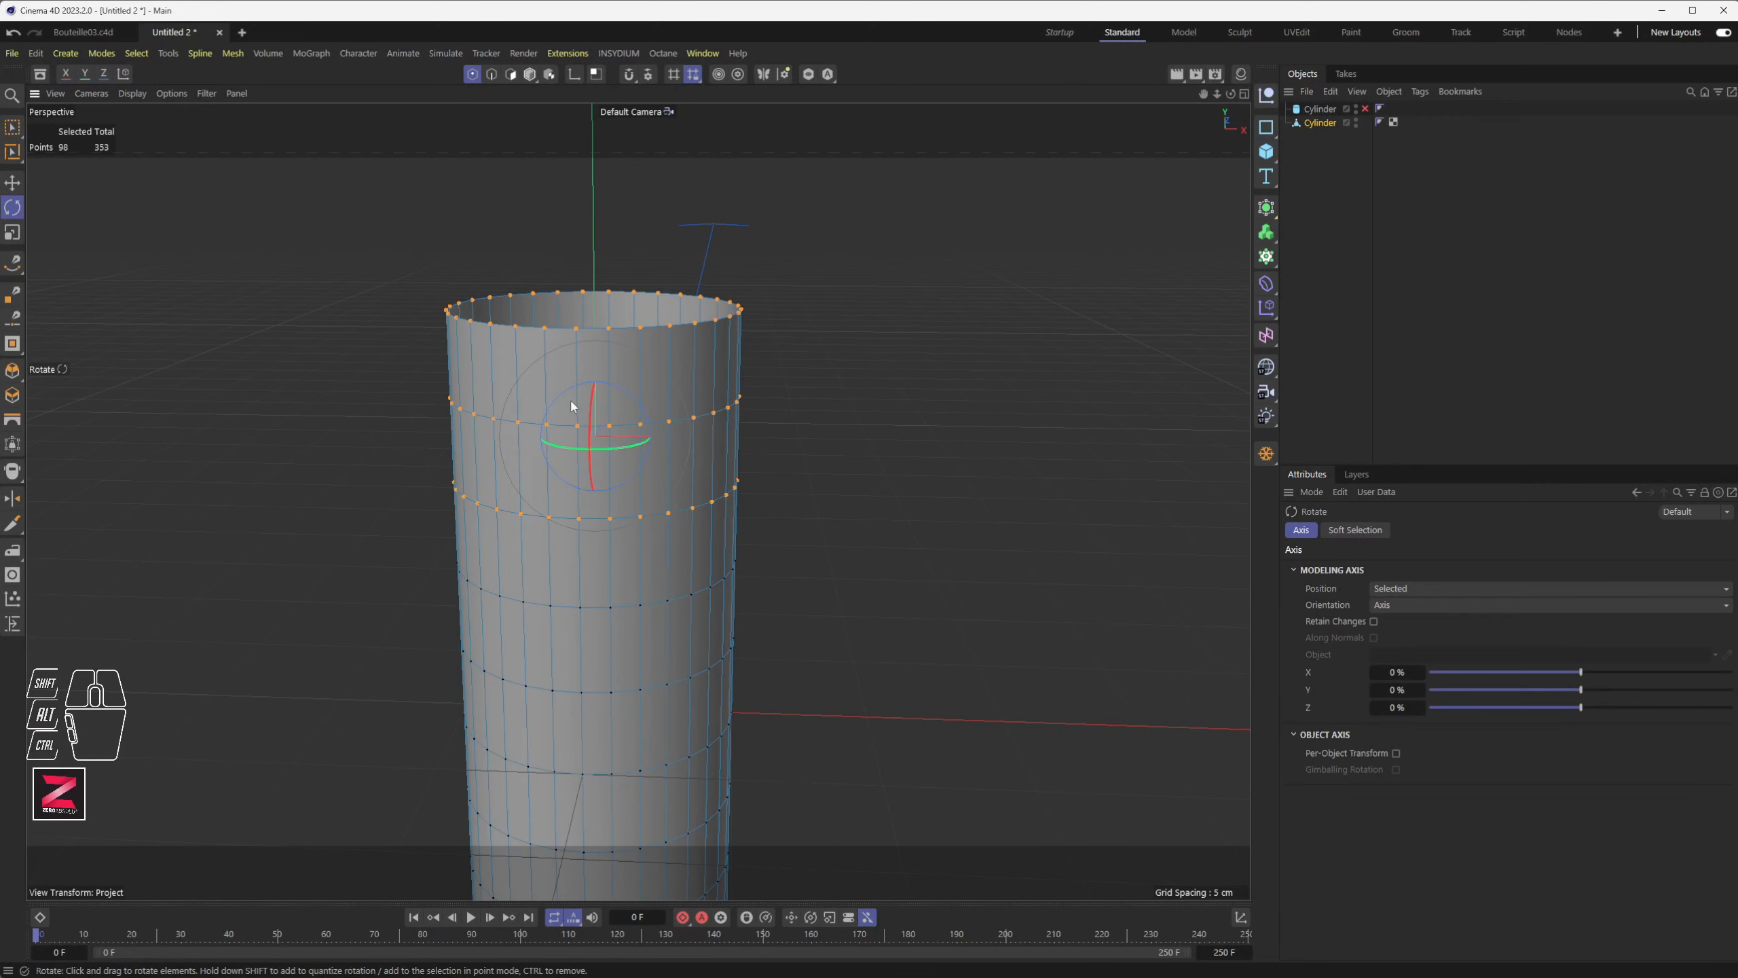
key("t")
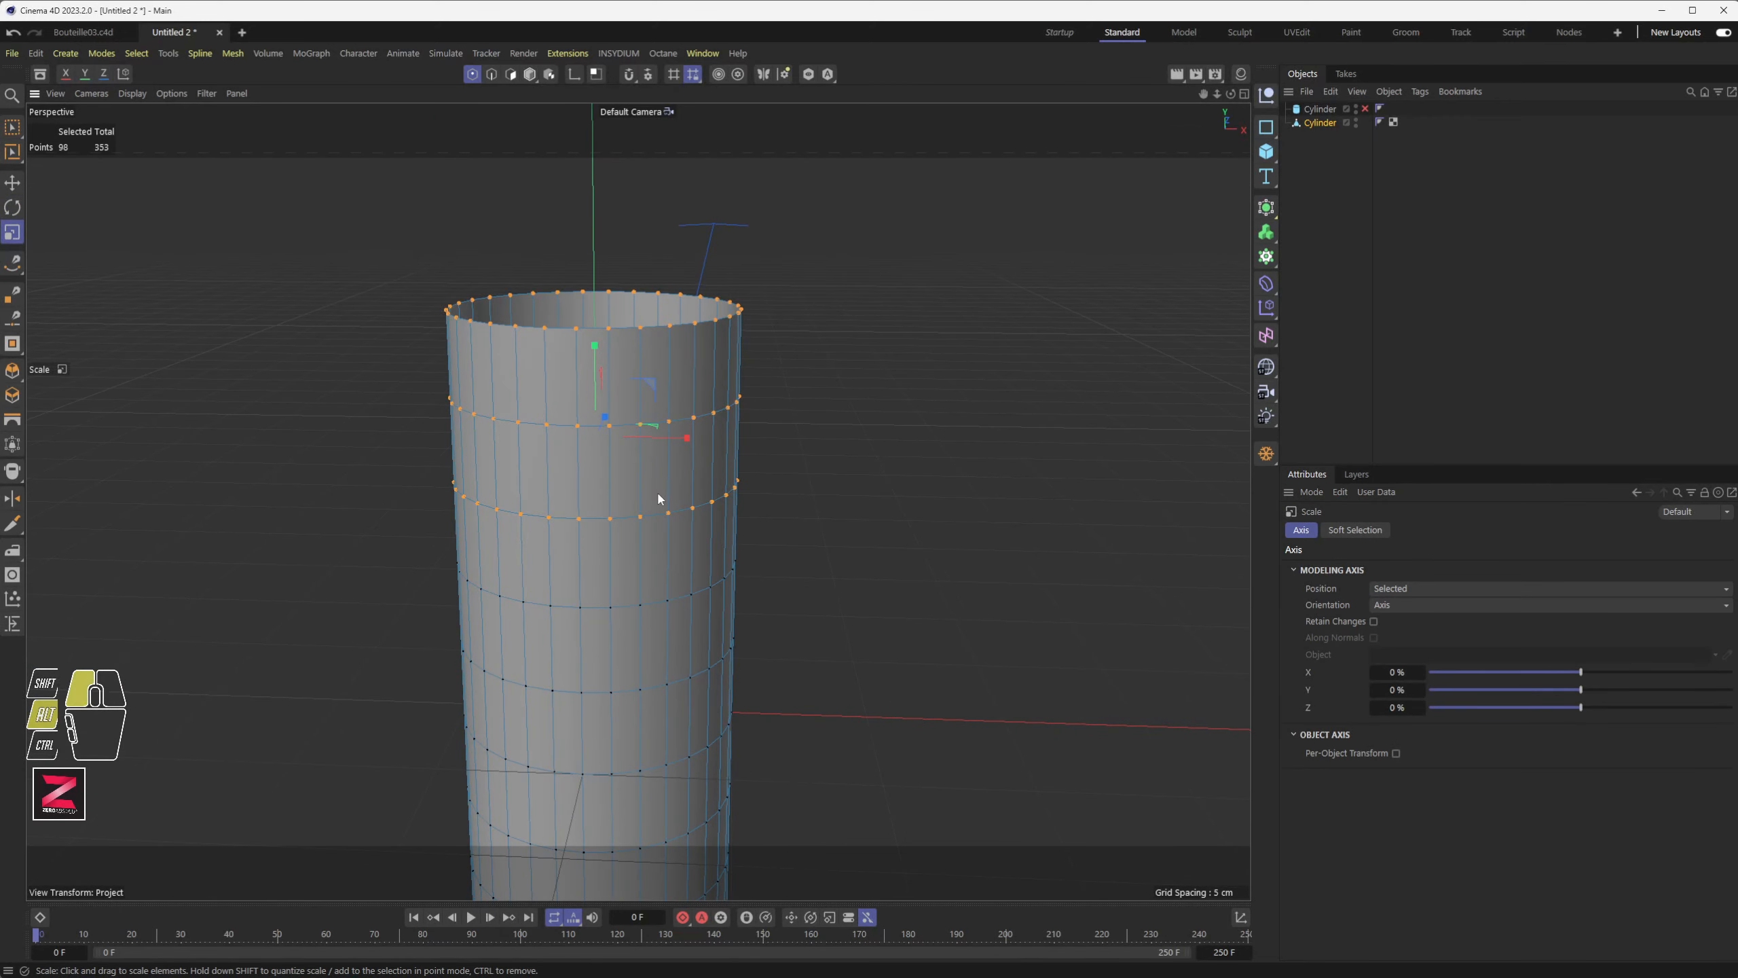
left_click_drag(657, 492, 644, 595, "alt")
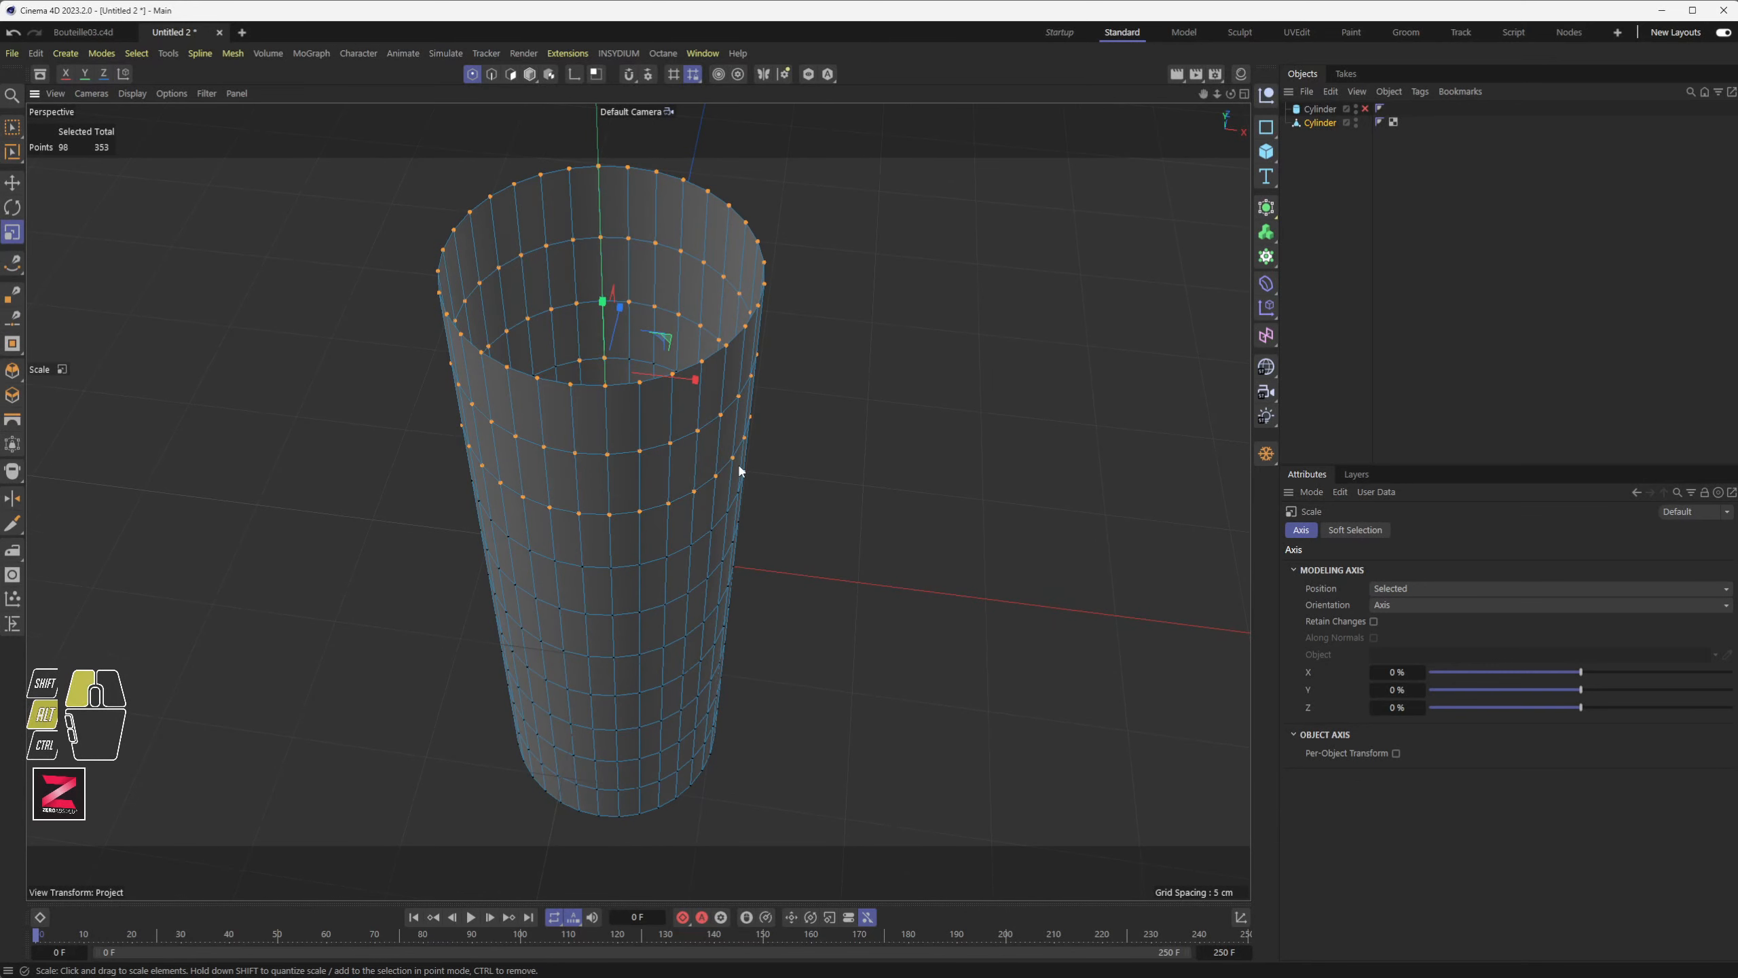
left_click_drag(740, 472, 687, 419, "alt")
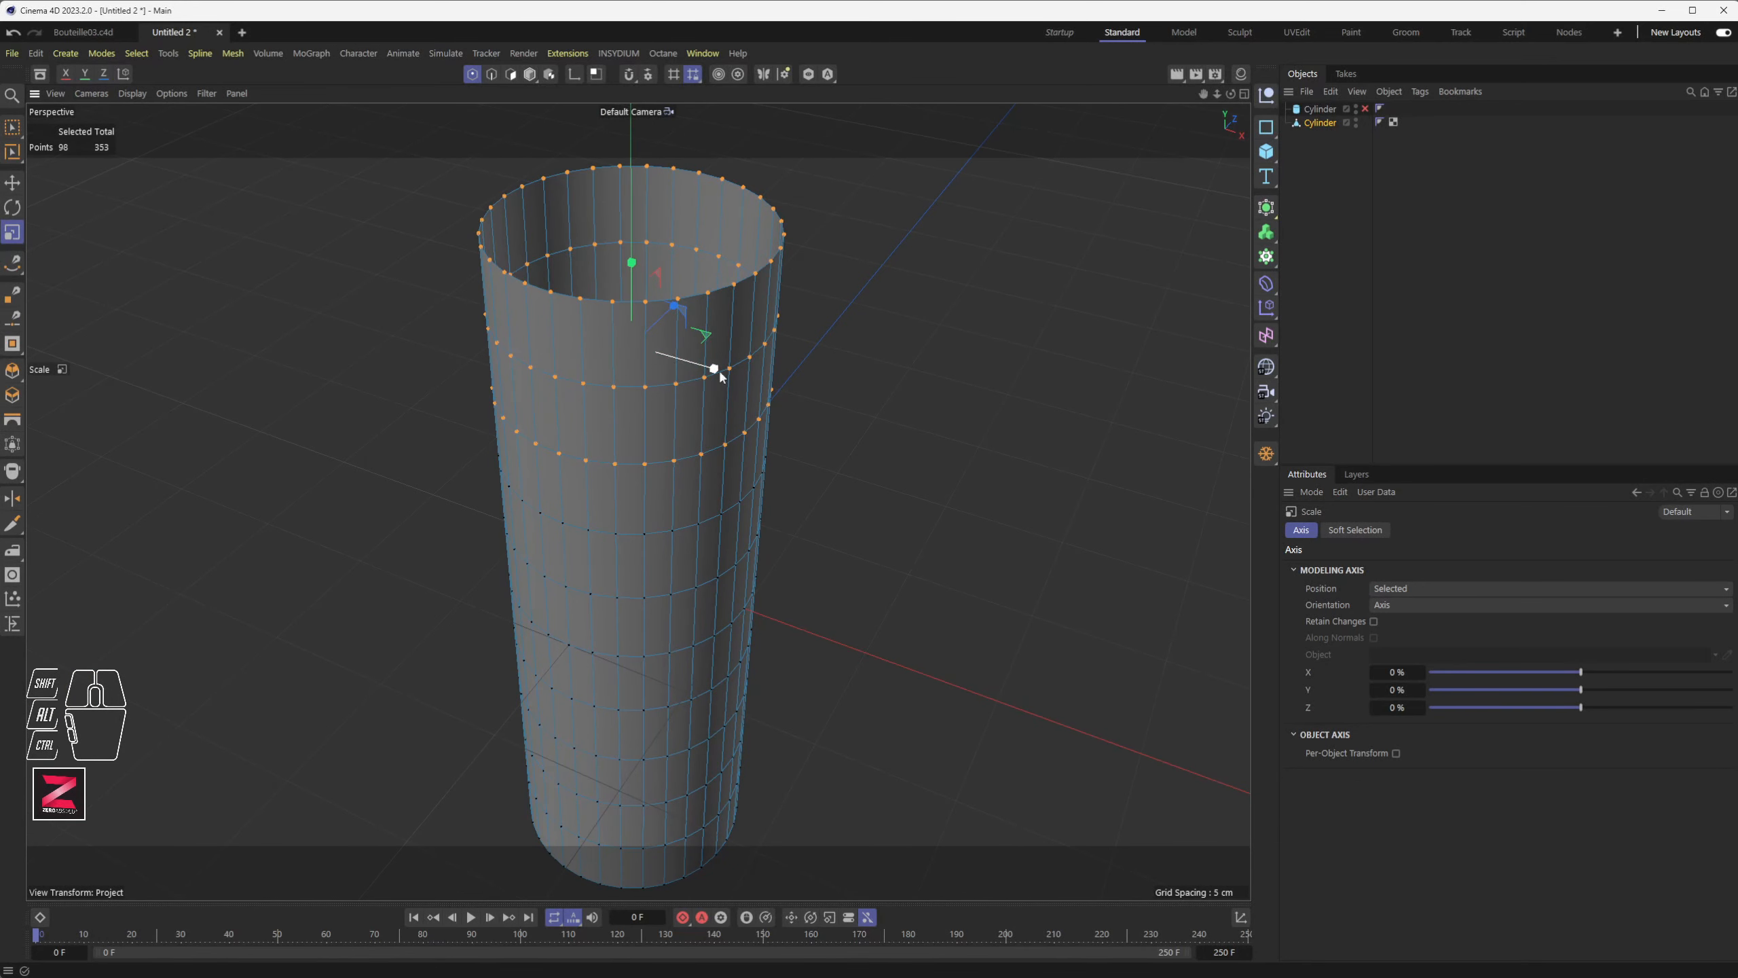
left_click_drag(705, 339, 634, 289)
key("ctrl+z")
- Select only the top ring of neck points and move it down towards the ring below to shorten the neck
left_click(12, 128)
left_click_drag(409, 220, 767, 308)
left_click_drag(568, 223, 573, 274)
middle_click_drag(738, 613, 781, 354, "alt")
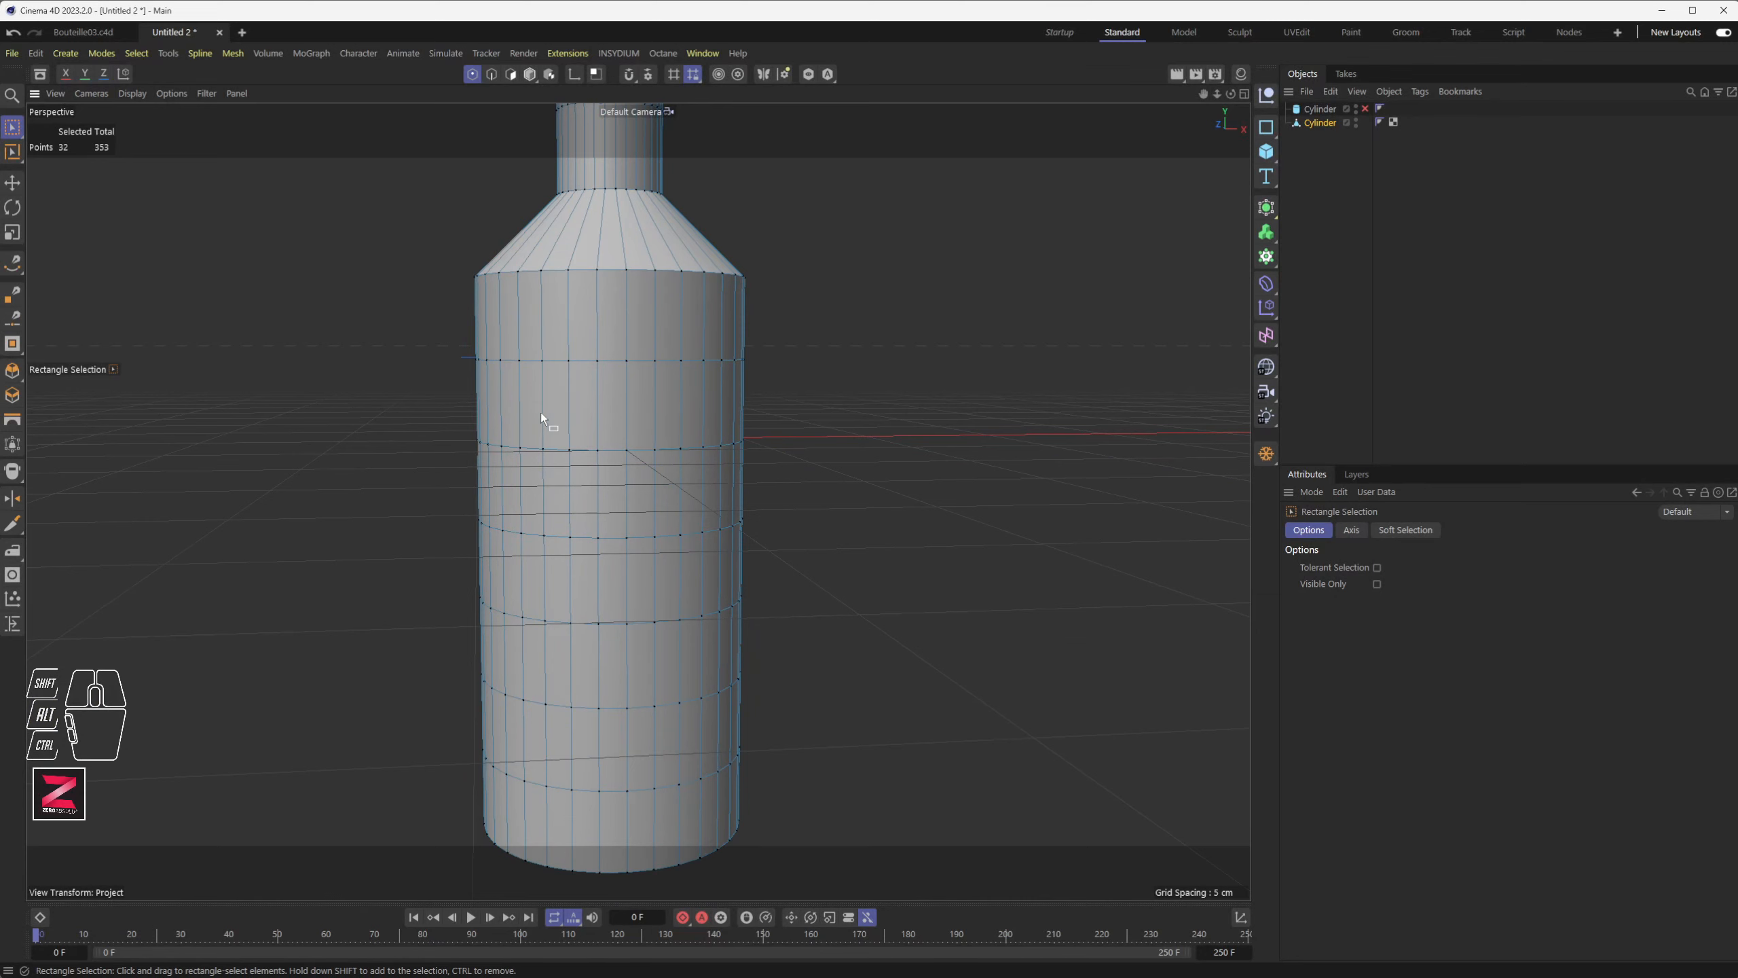
left_click_drag(659, 641, 691, 674, "alt")
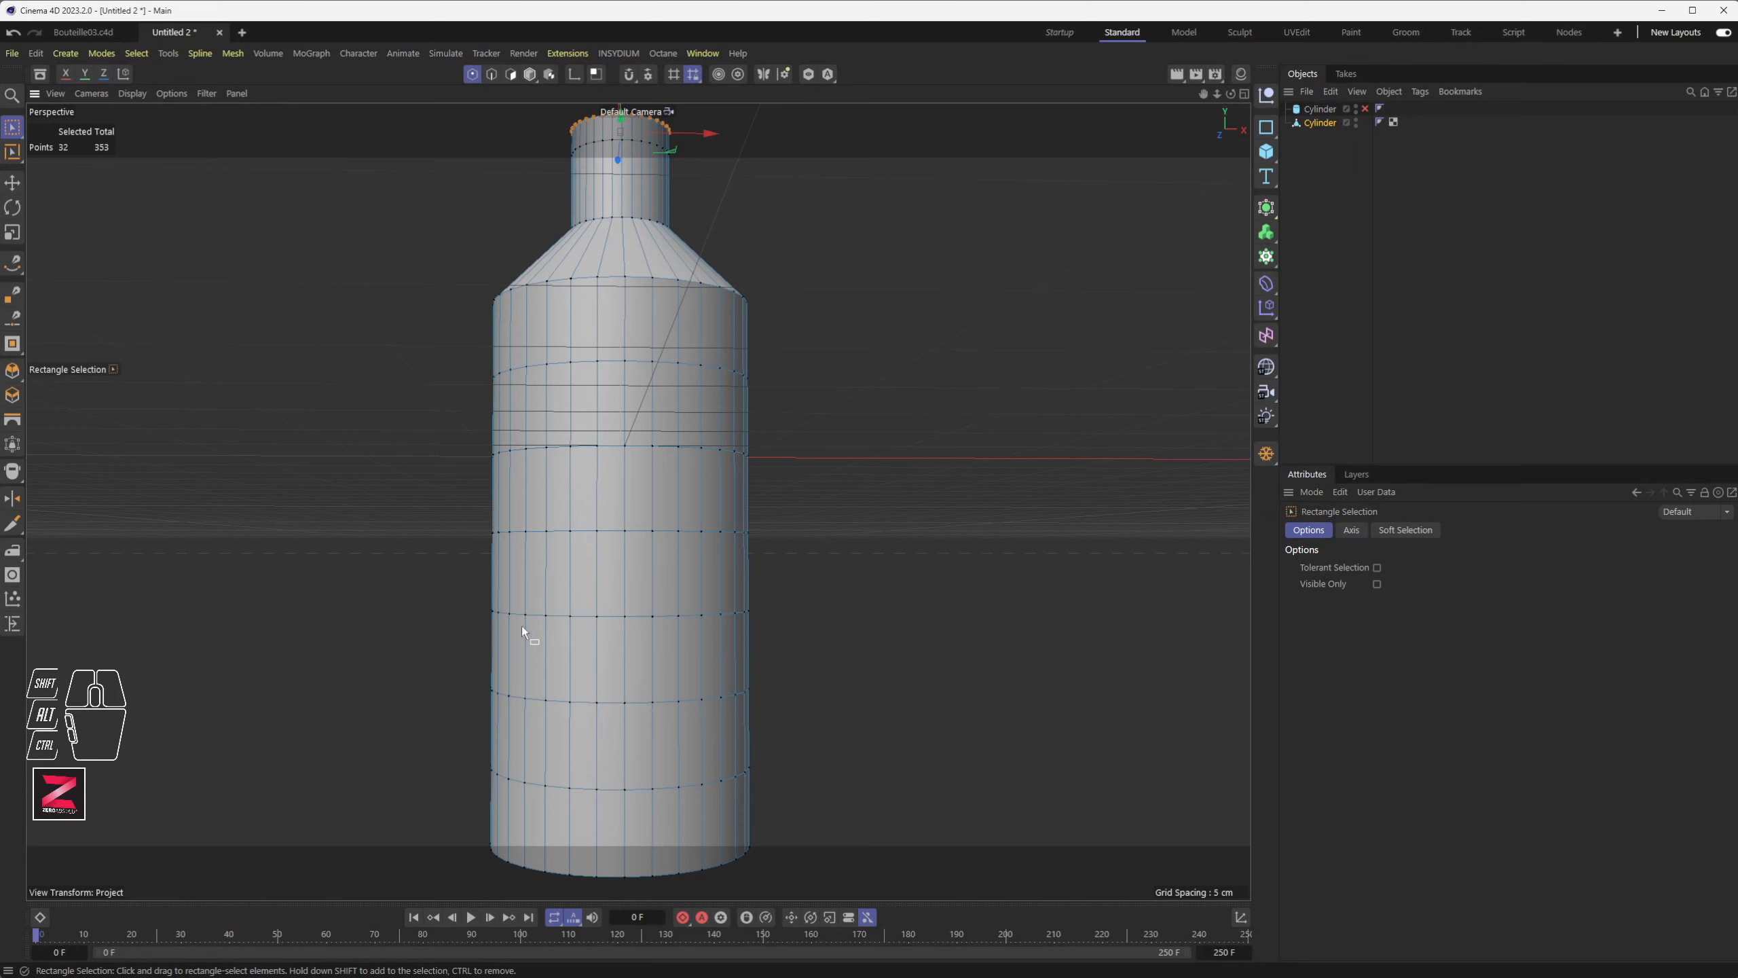
- Select the horizontal edge ring around the middle of the bottle's body and hide the grid in the viewport
left_click(491, 73)
left_click_drag(445, 514, 896, 560)
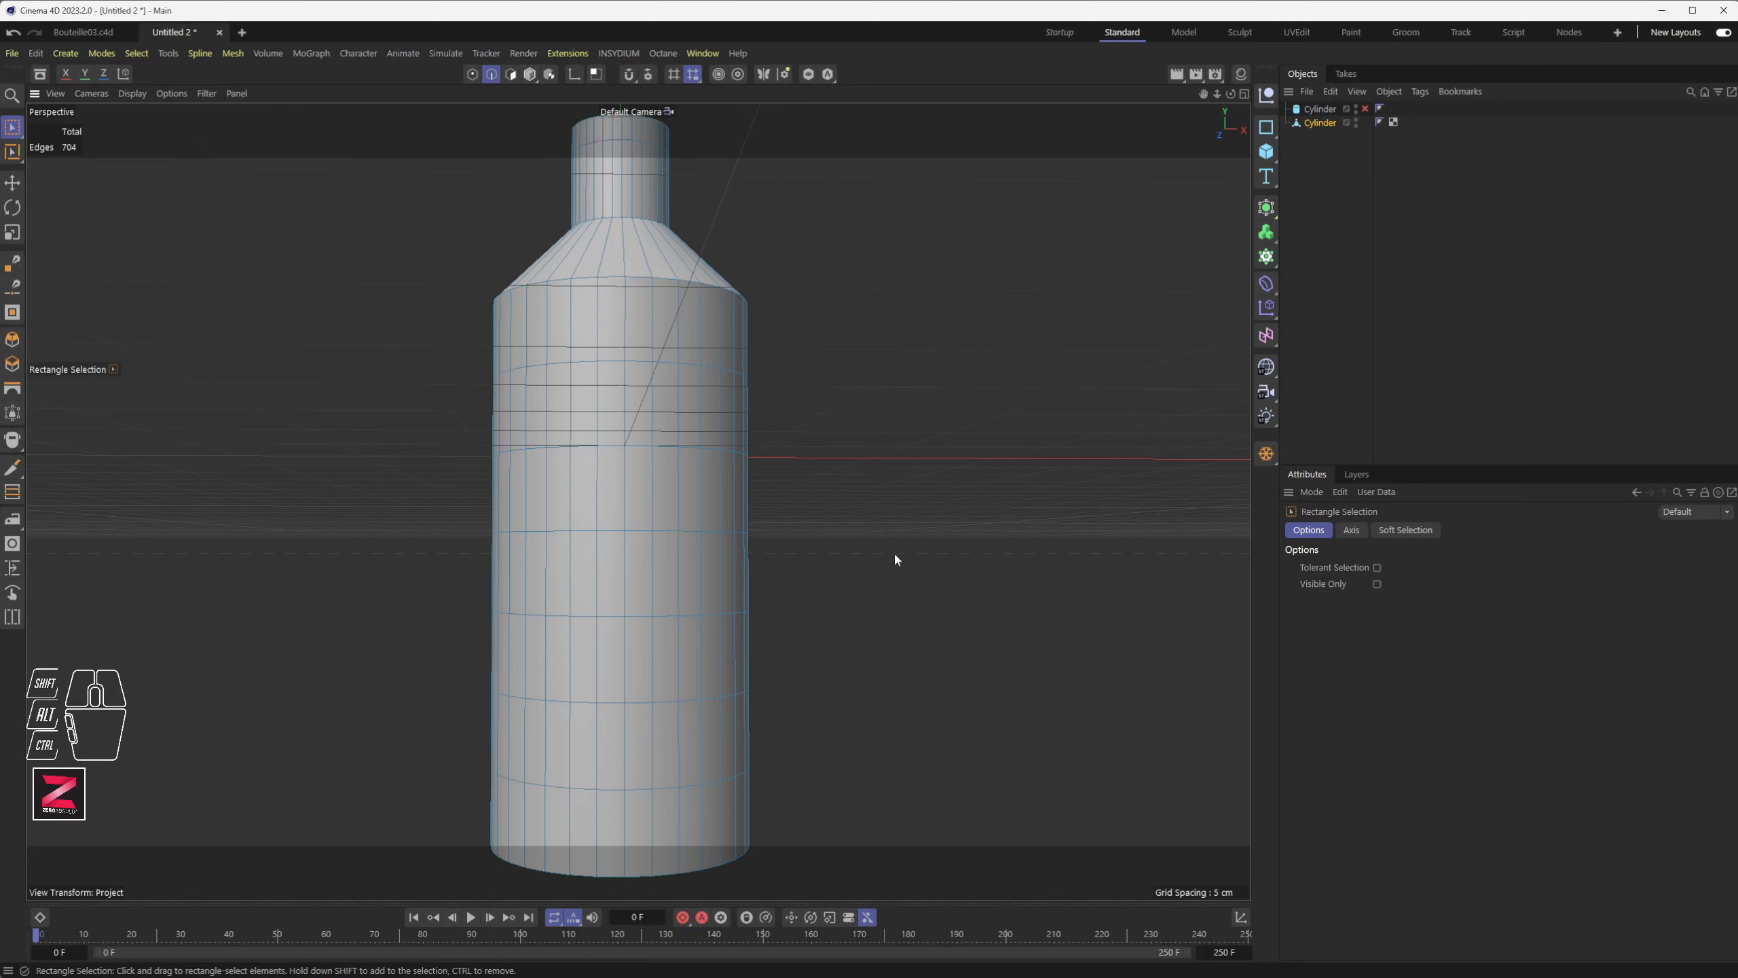
left_click_drag(614, 527, 396, 571, "alt")
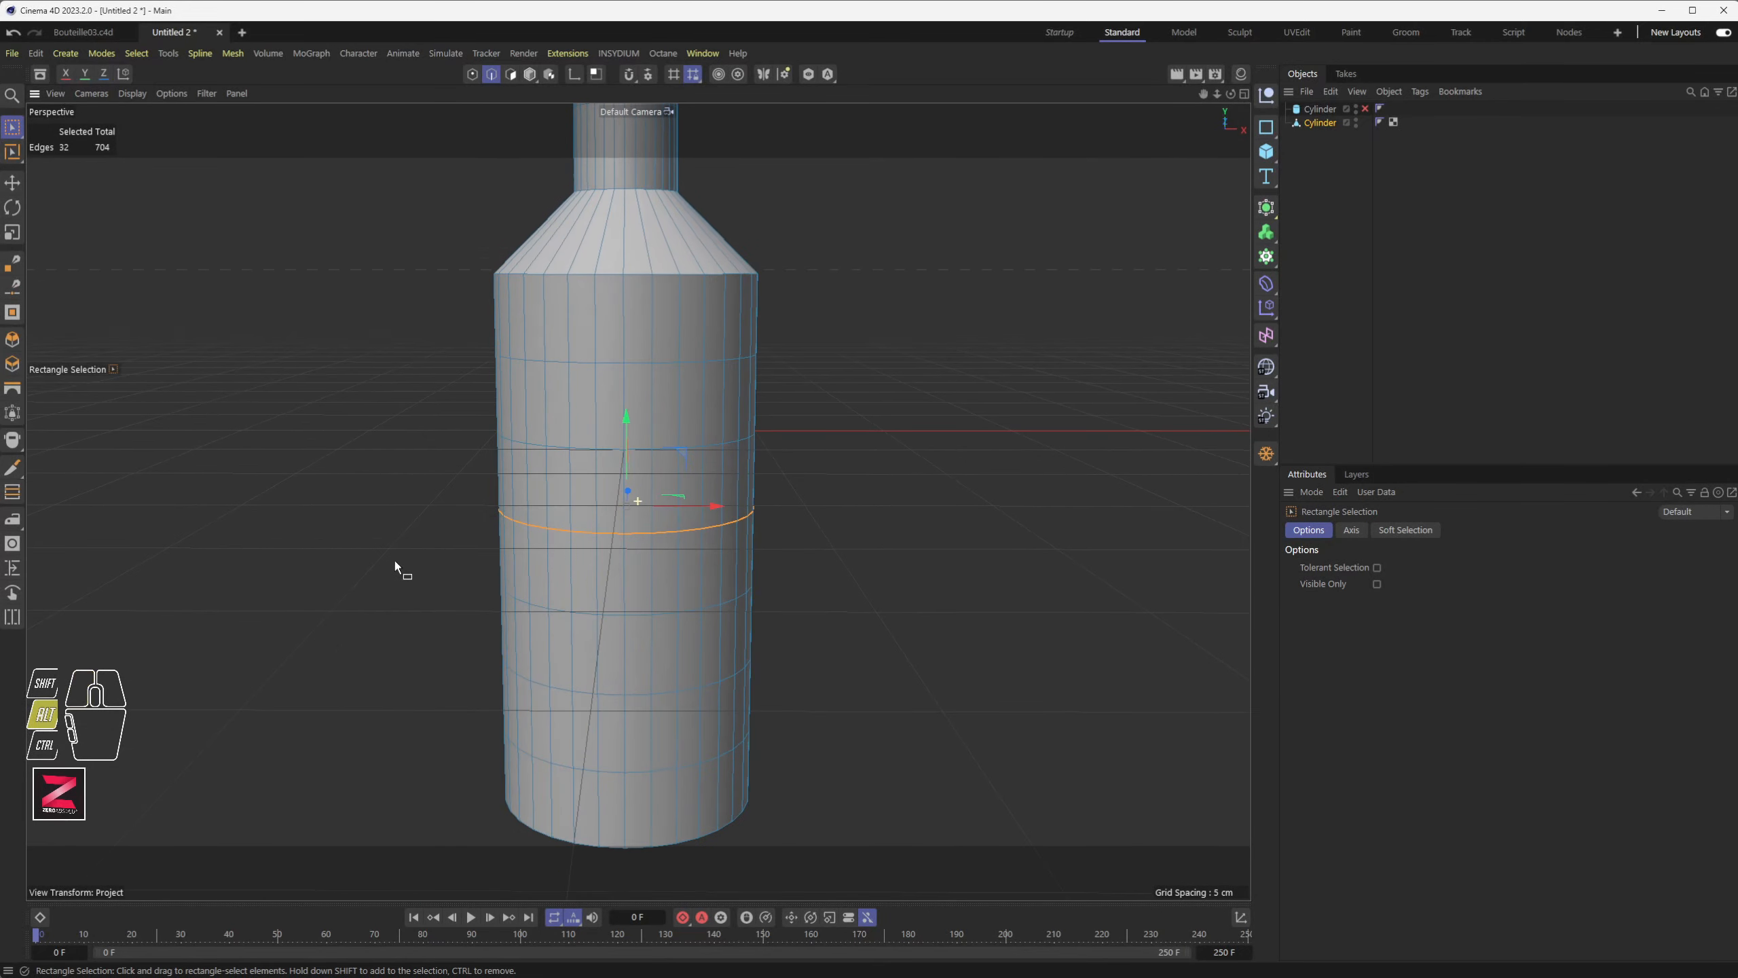
left_click(208, 93)
left_click(253, 208)
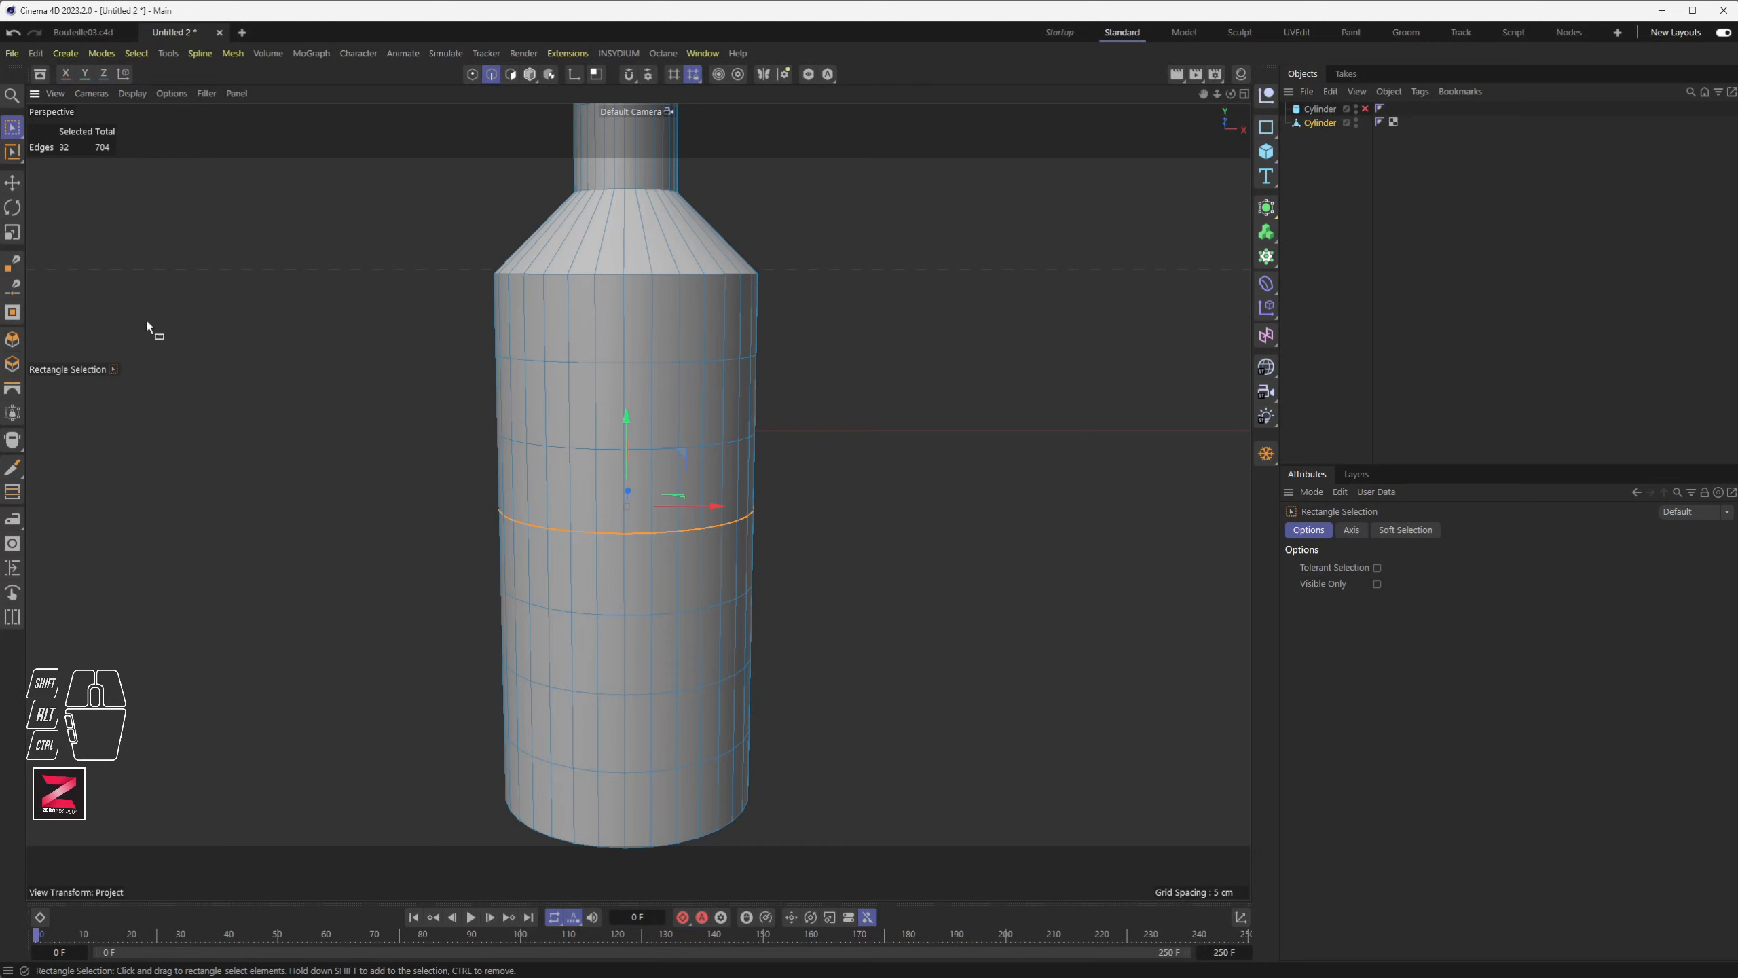
- Add the next two edge loops below the selected one to the selection with Loop Selection
left_click(12, 154)
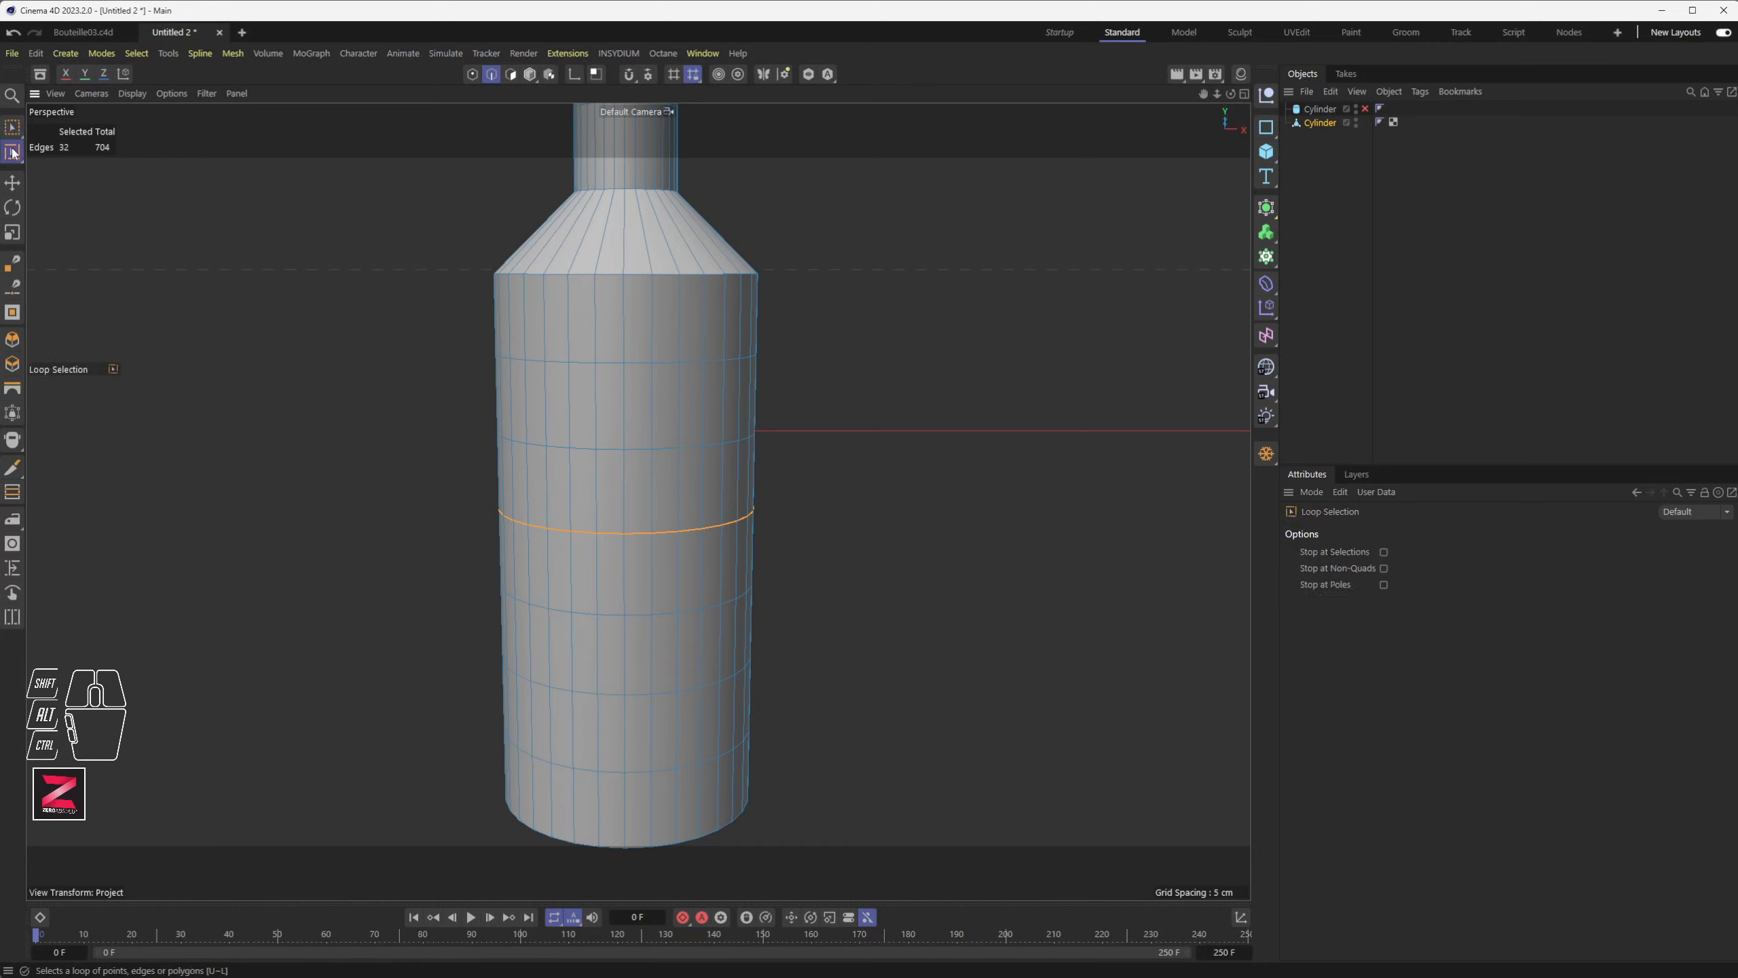
left_click(614, 625, "shift")
left_click(616, 694, "shift")
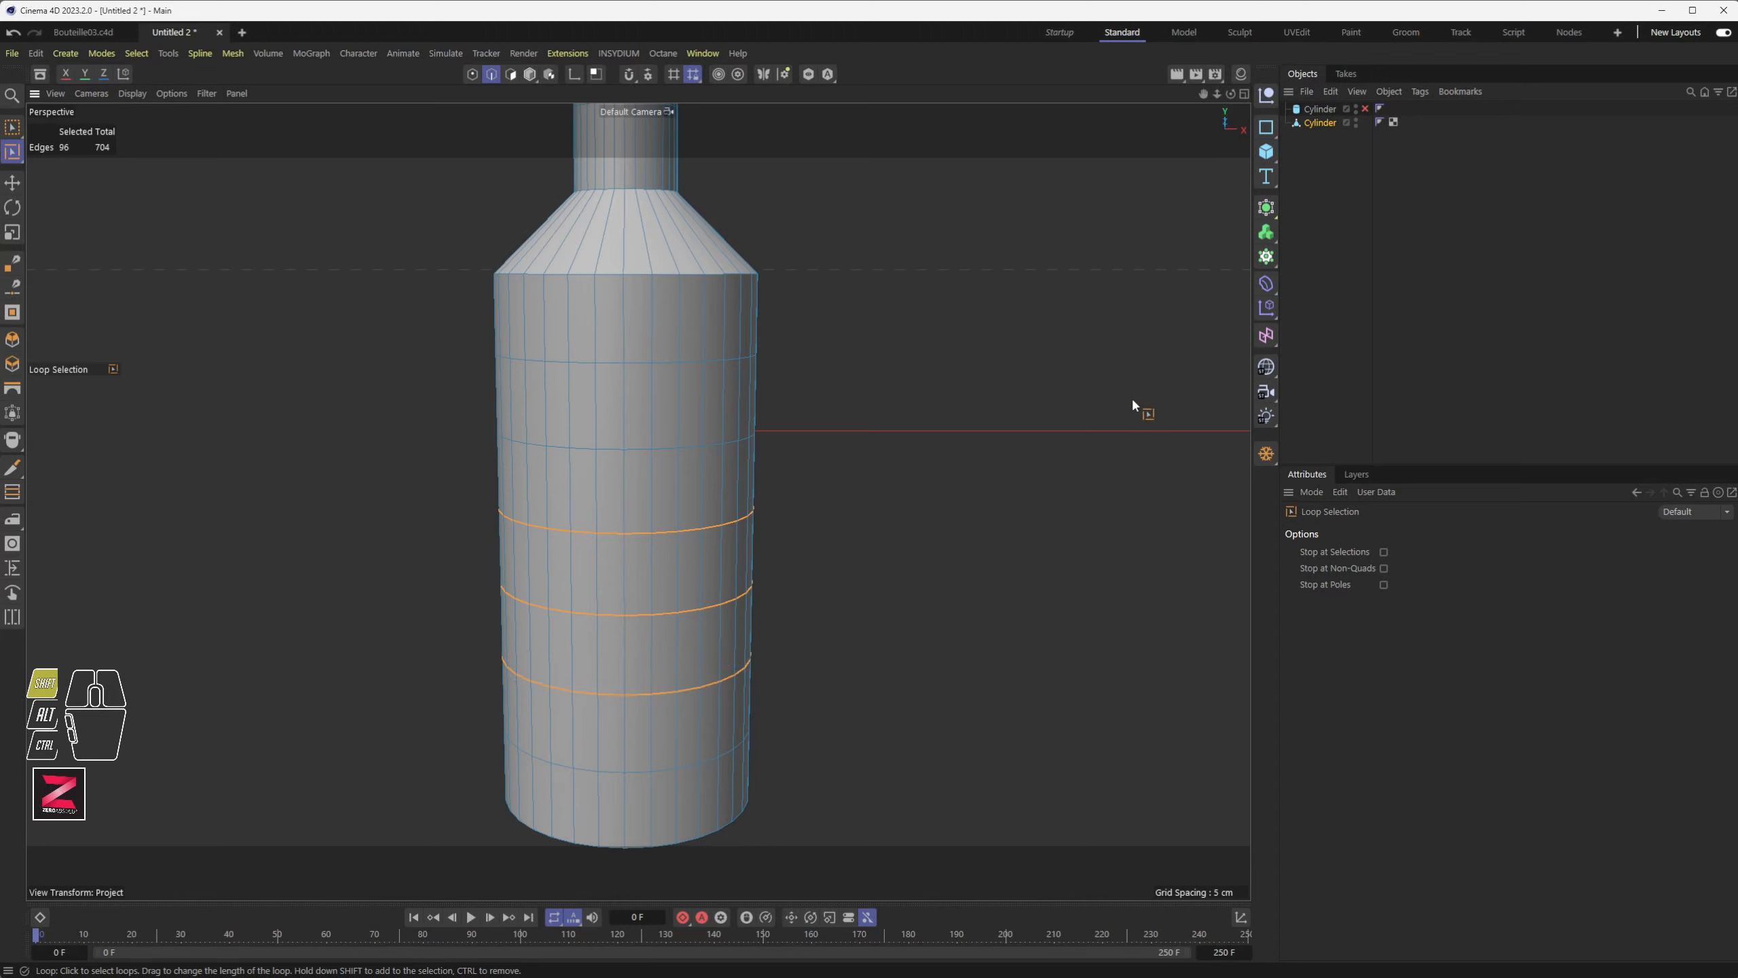
- Try a Loop/Path Cut about halfway up the band just above the selected edge loops, and undo it
left_click(12, 470)
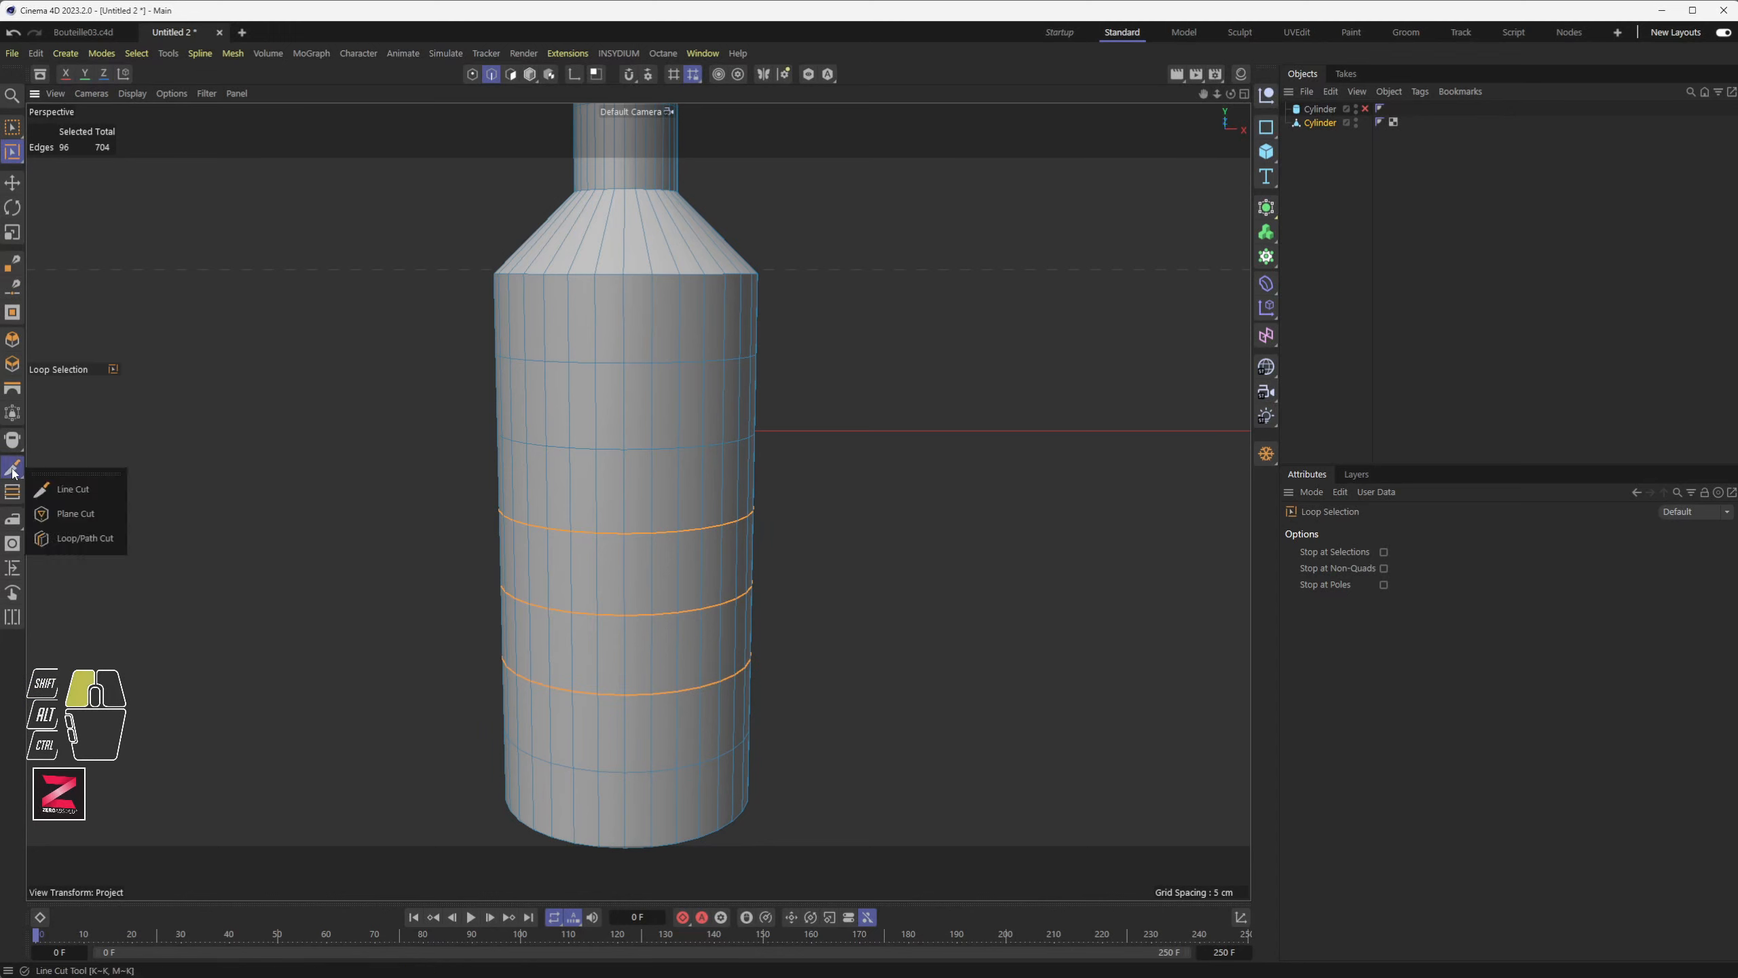
left_click(88, 539)
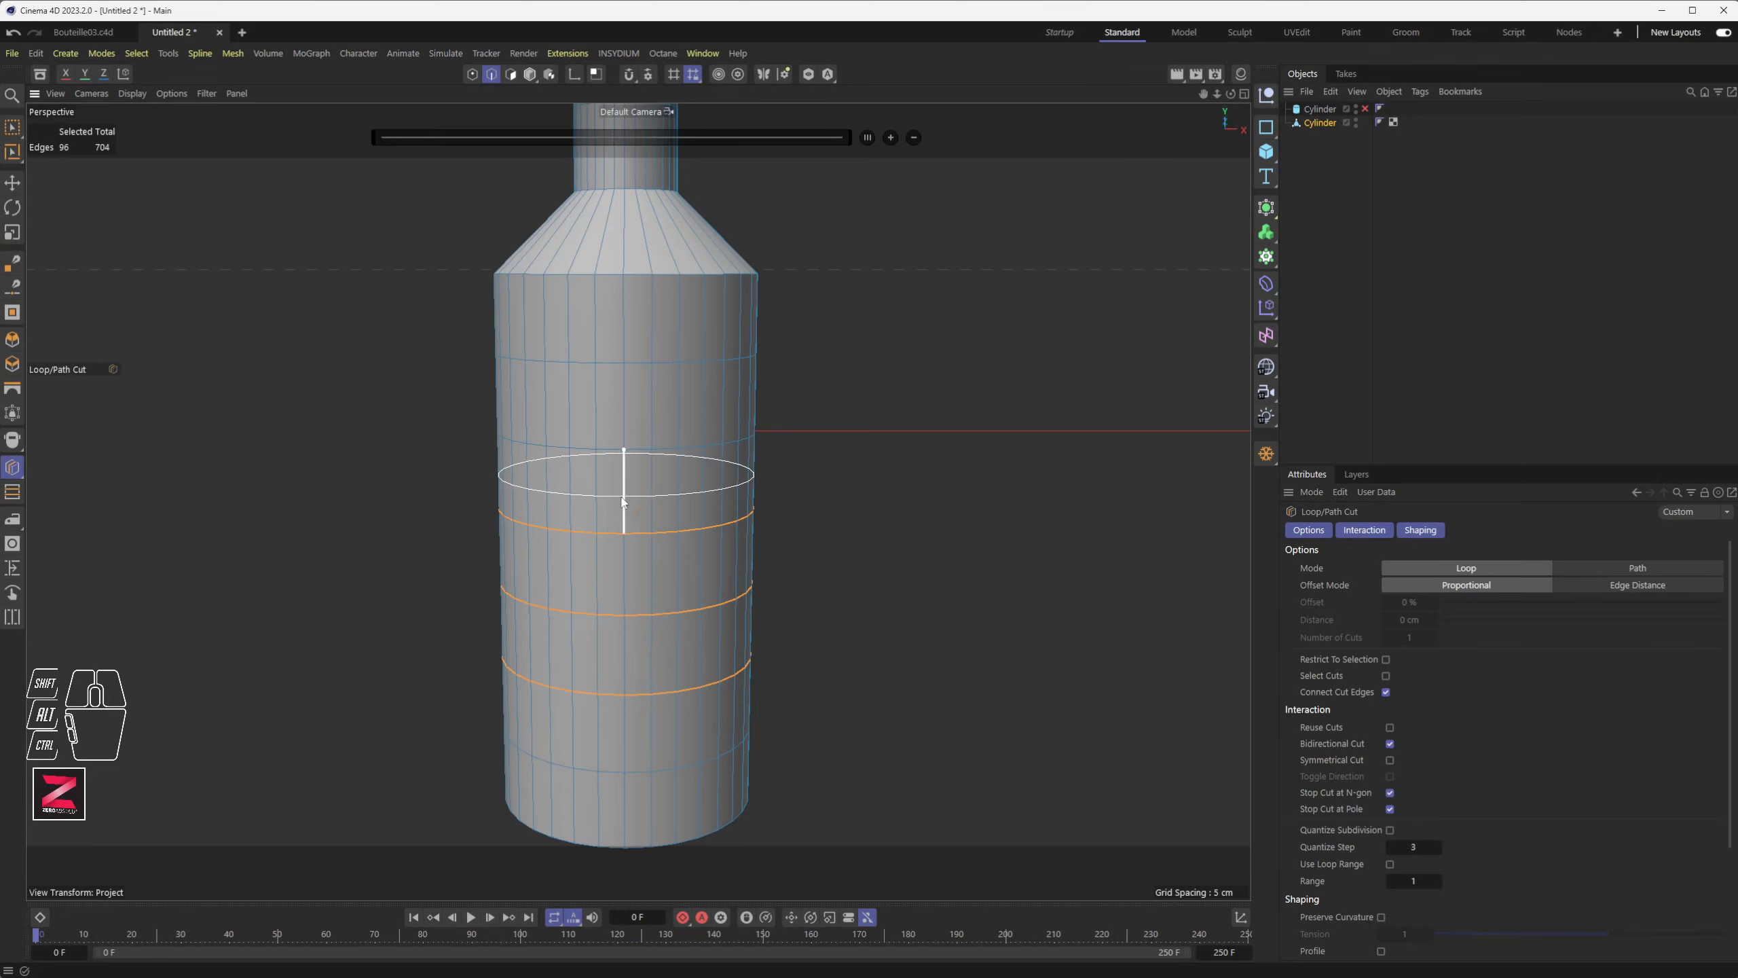
left_click(629, 499)
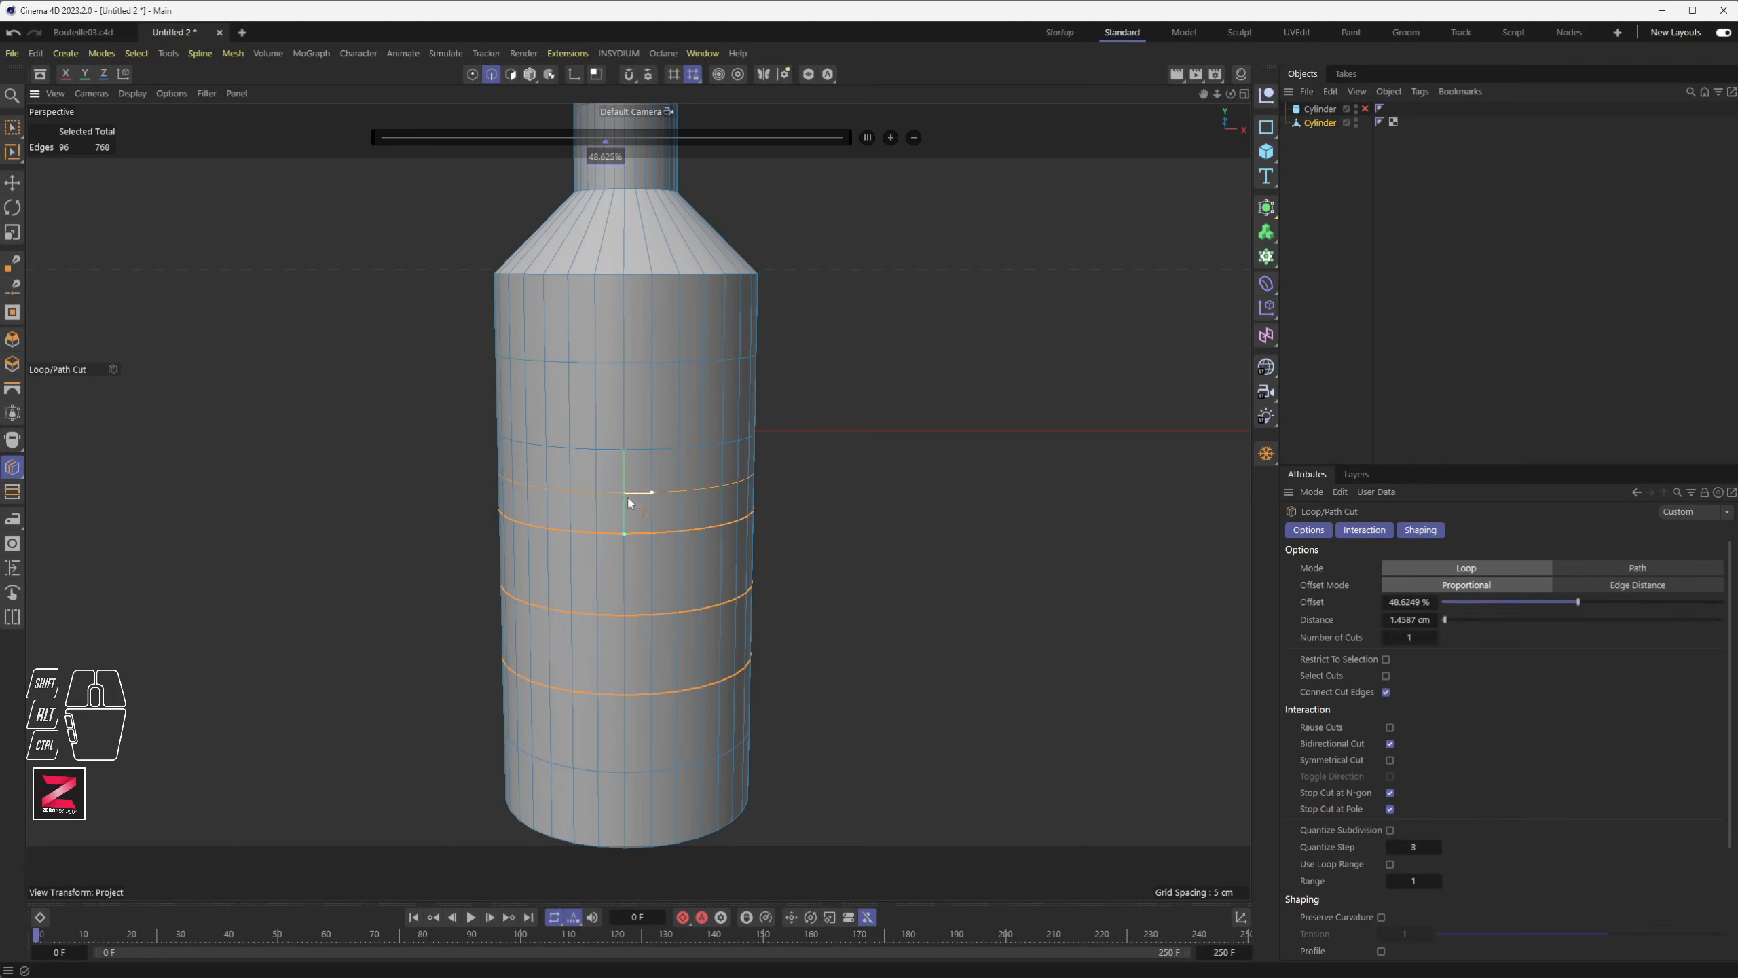
key("shift")
key("ctrl+z")
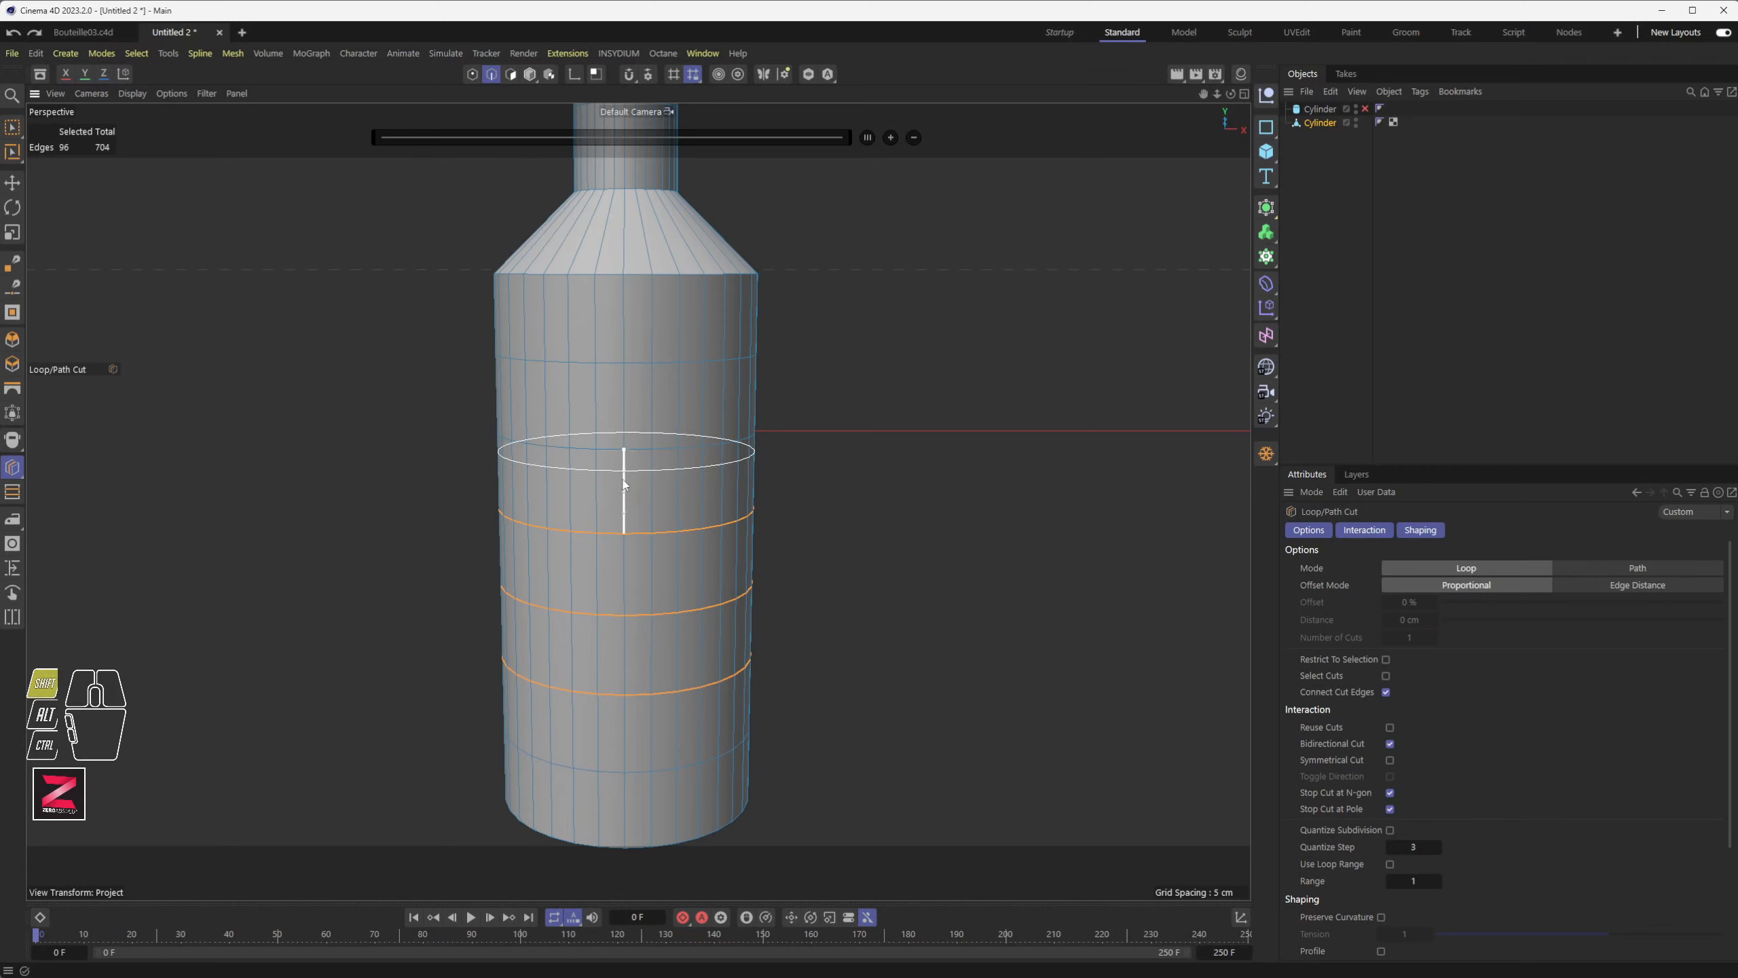
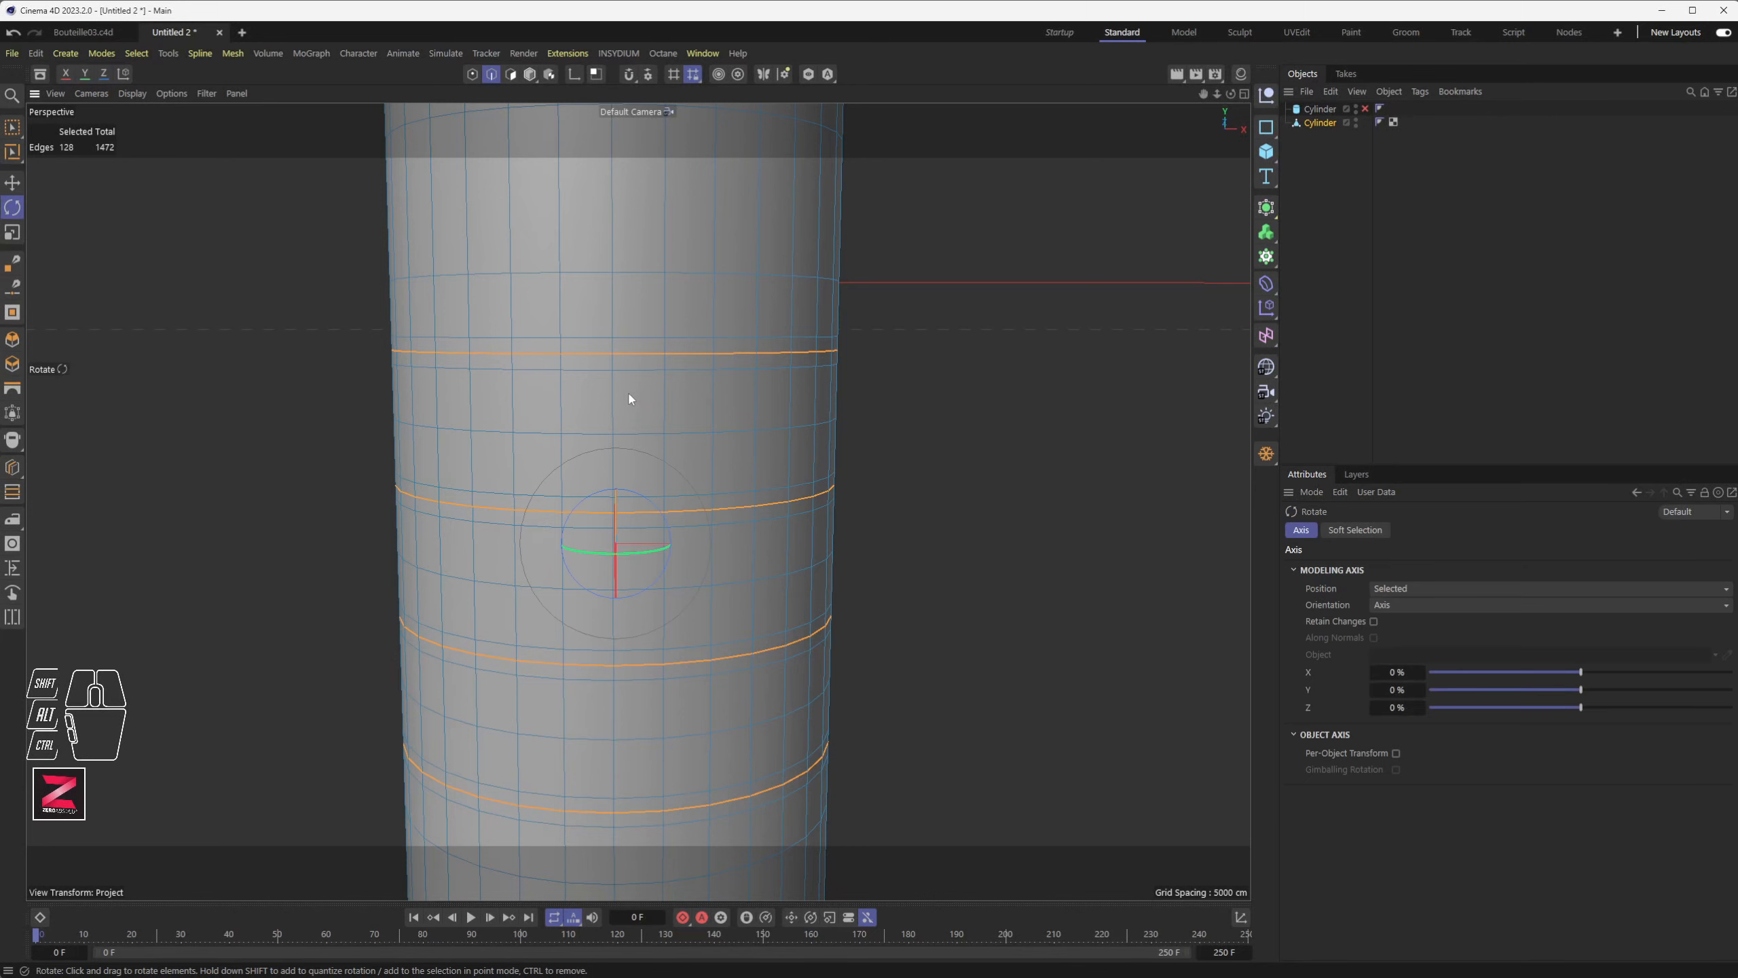
- Scale the four selected edge loops inward to form grooves around the bottle's lower body, and clear the edge selection
key("t")
left_click_drag(620, 555, 732, 470, "alt")
scroll(678, 423, "down", 5)
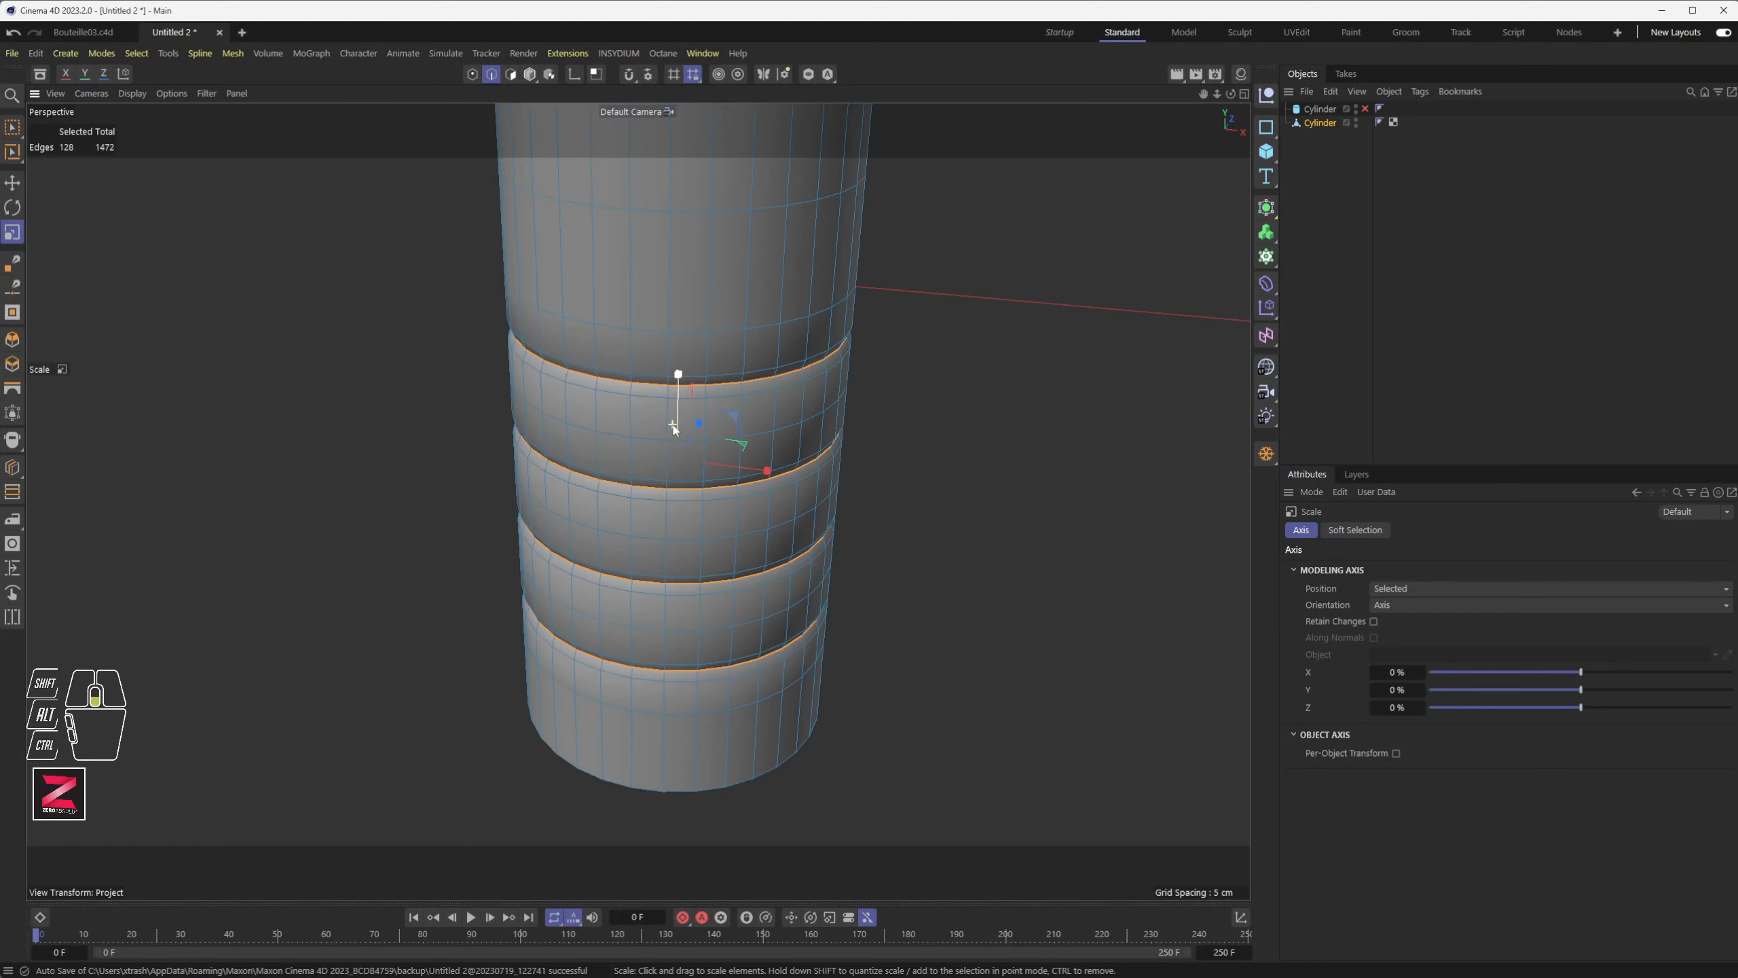
left_click_drag(661, 567, 752, 533, "alt")
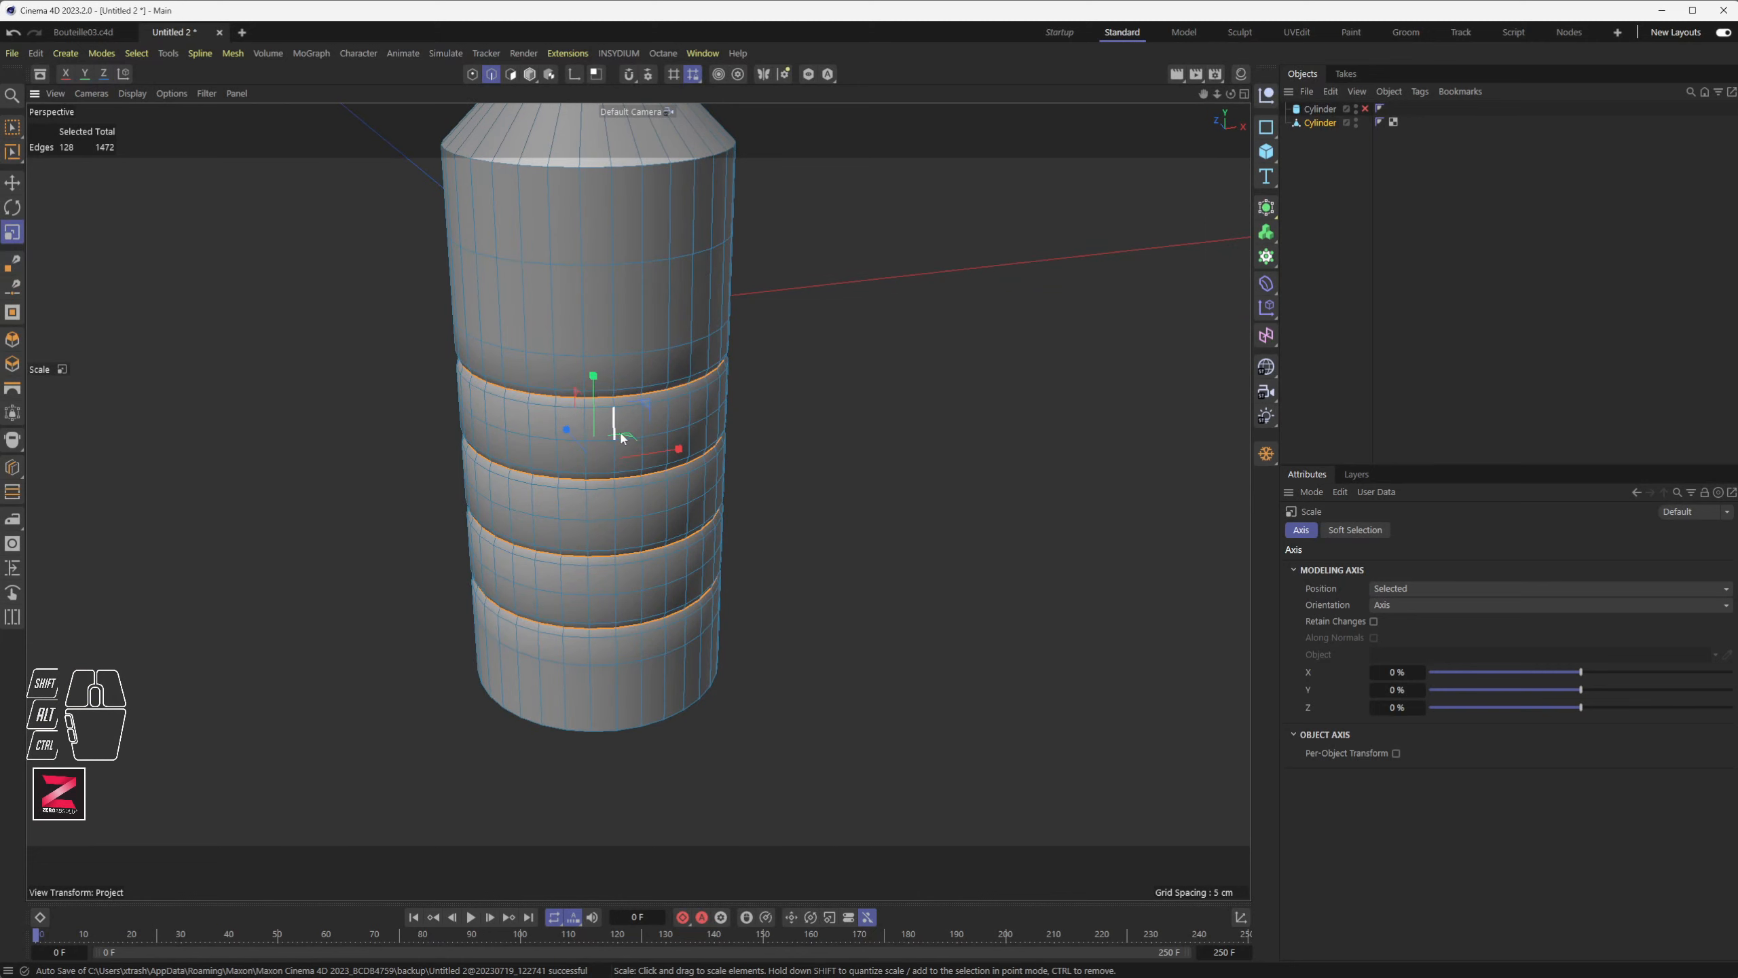
left_click_drag(621, 438, 493, 488, "alt")
scroll(611, 478, "down", 4)
scroll(548, 487, "down", 2)
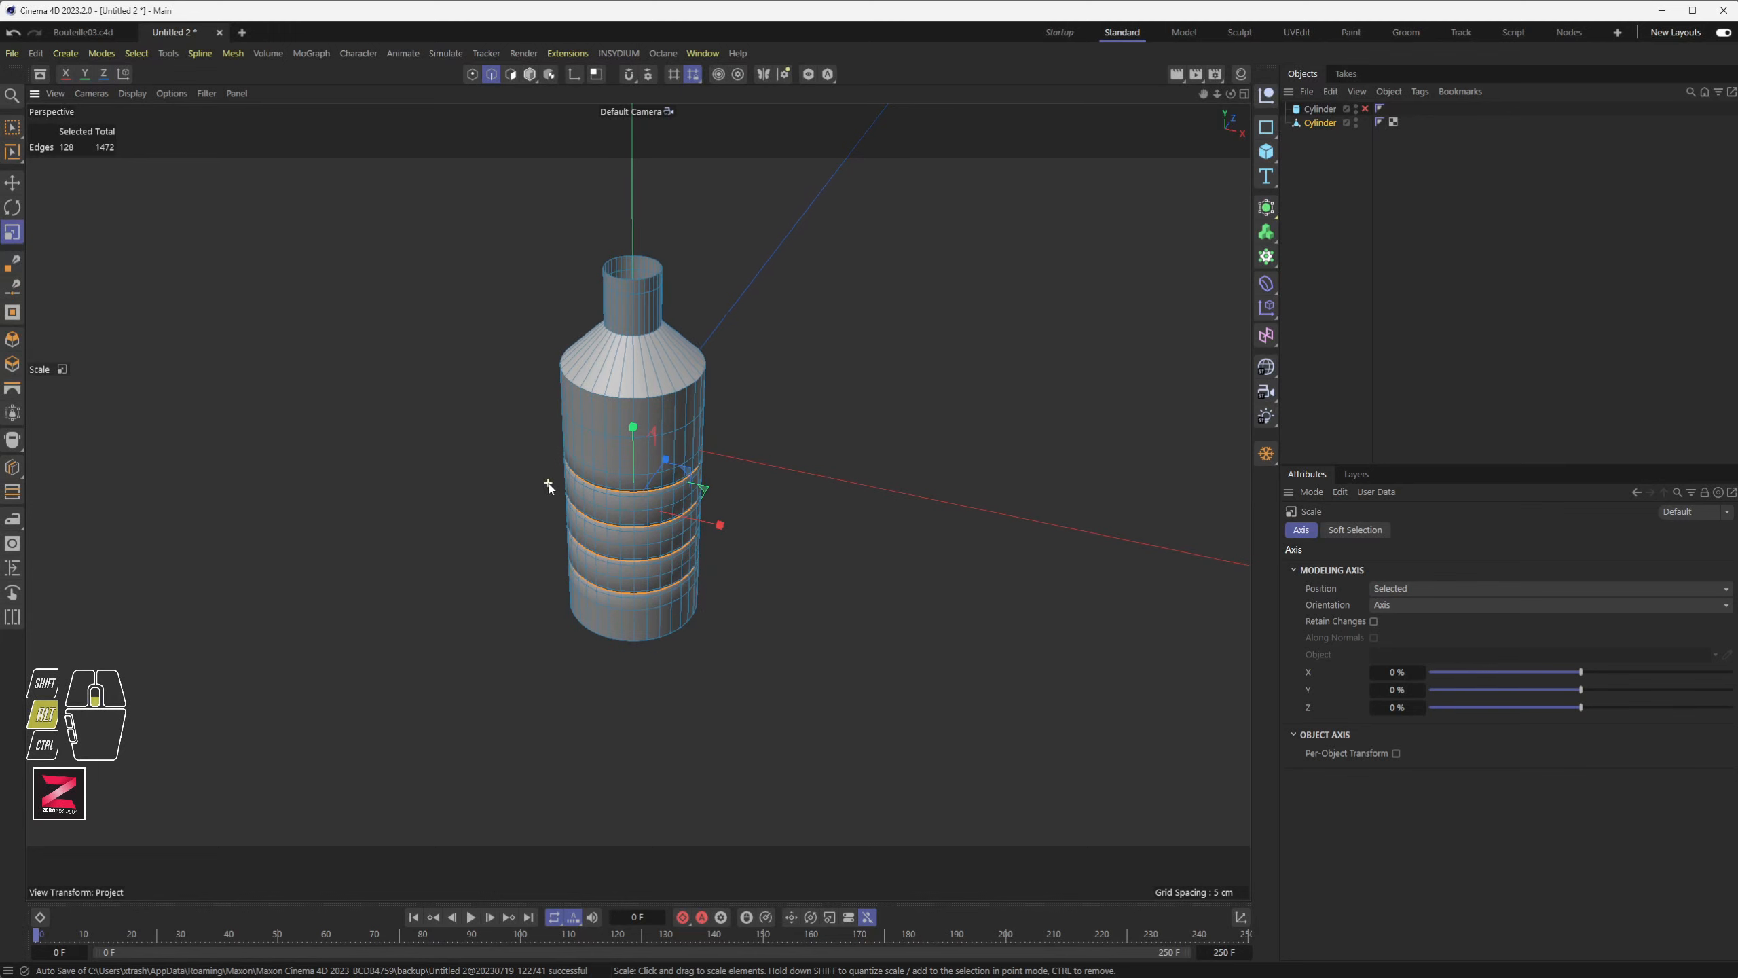
middle_click_drag(548, 486, 461, 533, "alt")
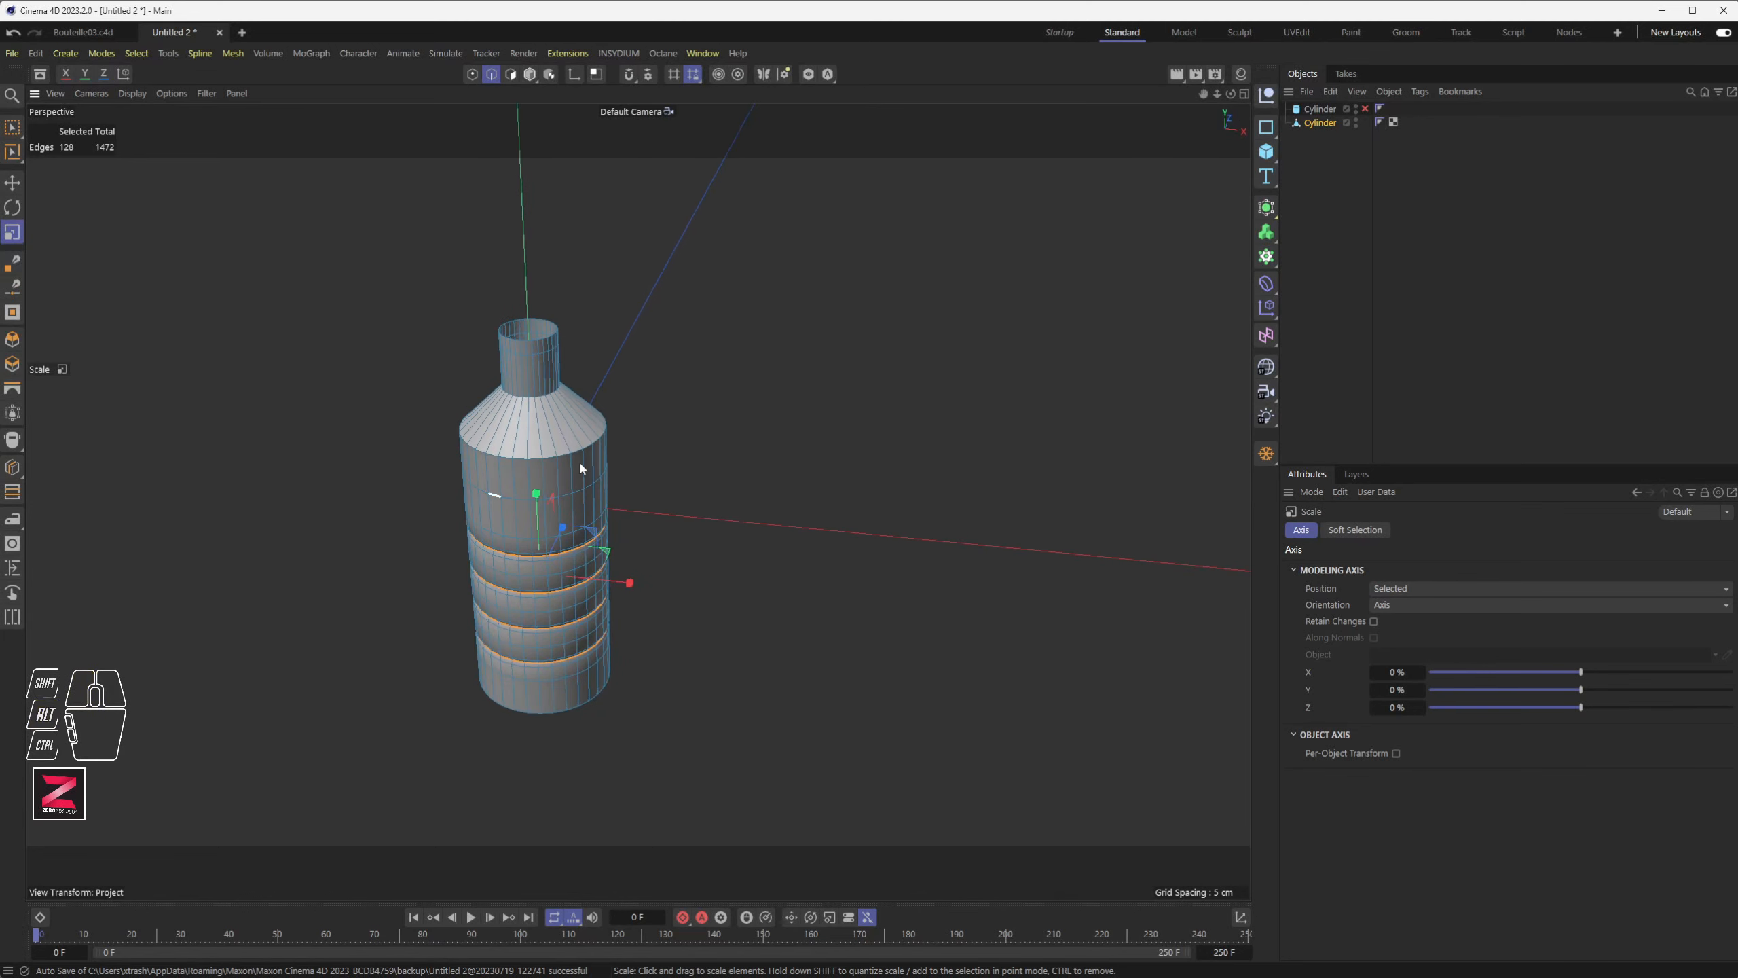
left_click(781, 381)
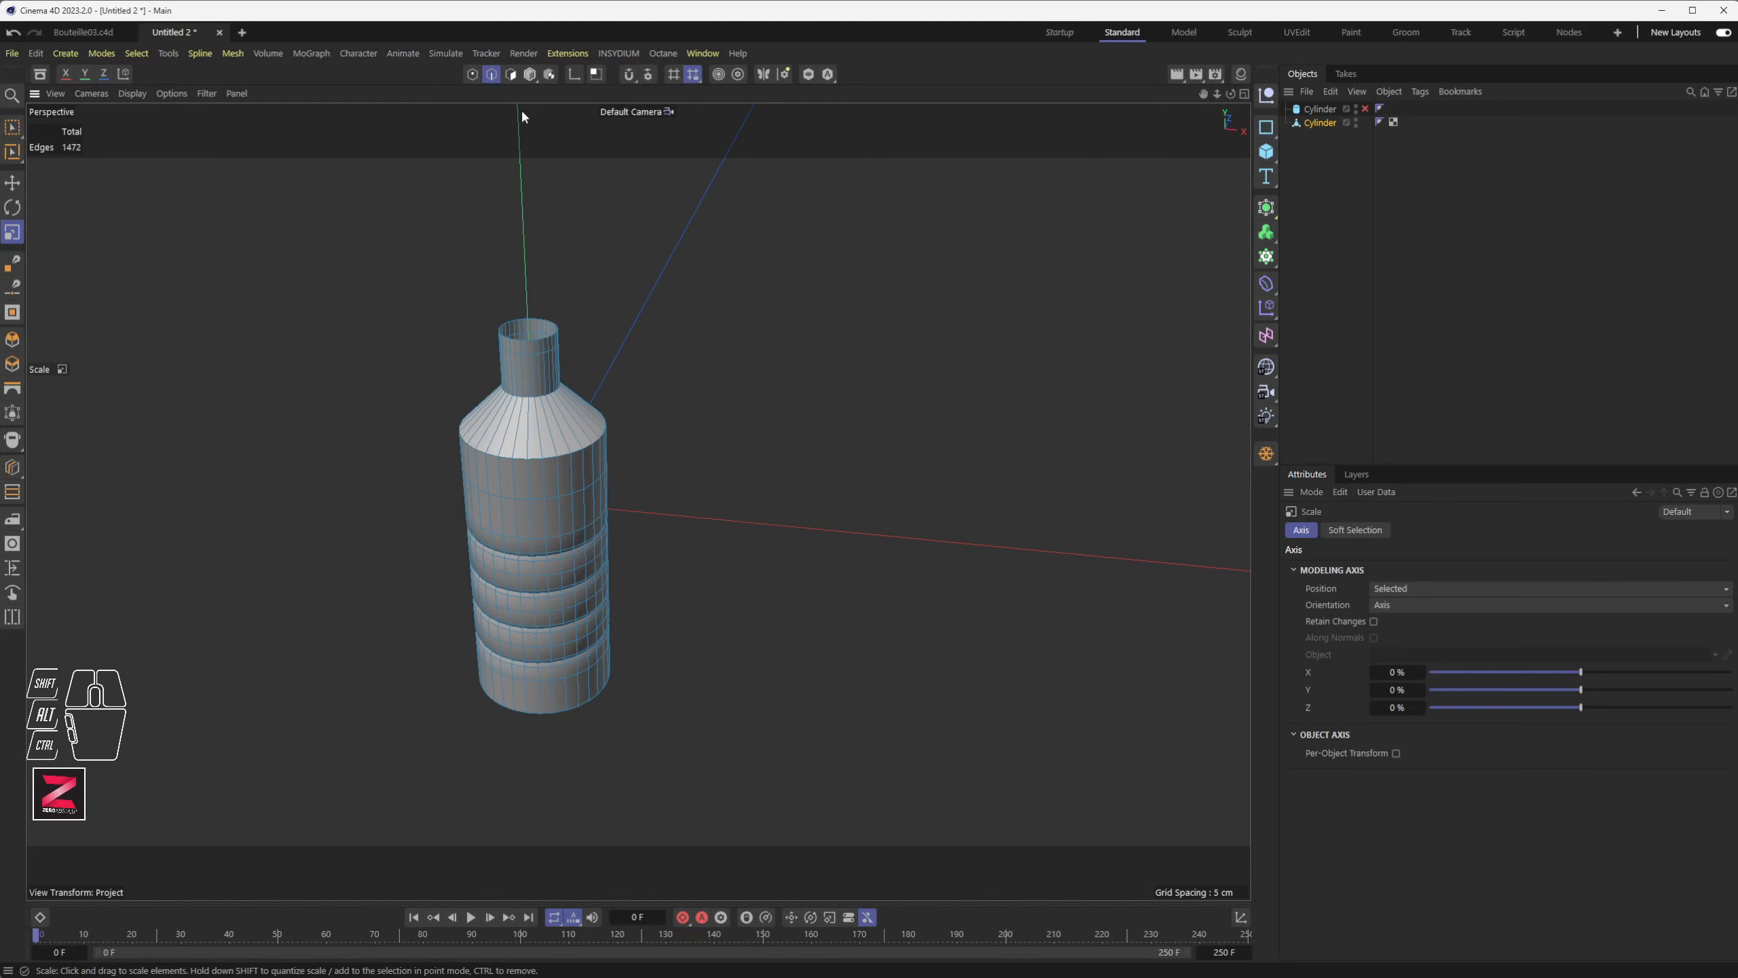
- Switch to model mode and add an FFD deformer to the scene
left_click(529, 74)
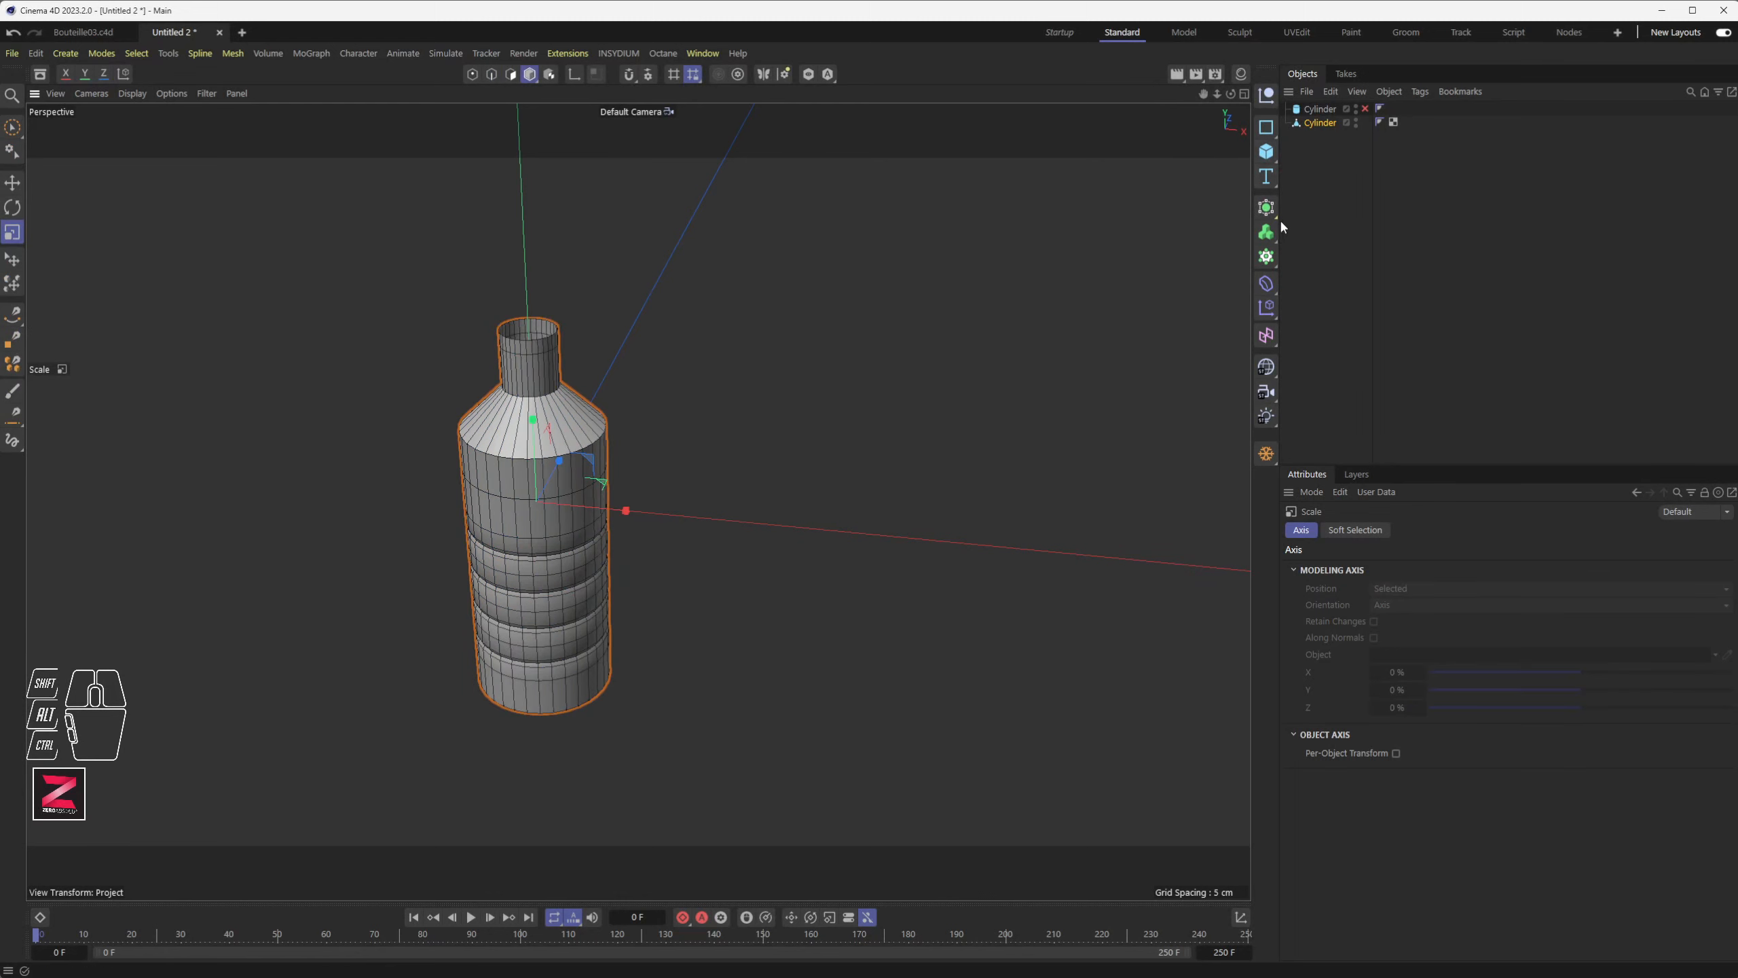
left_click(1267, 208)
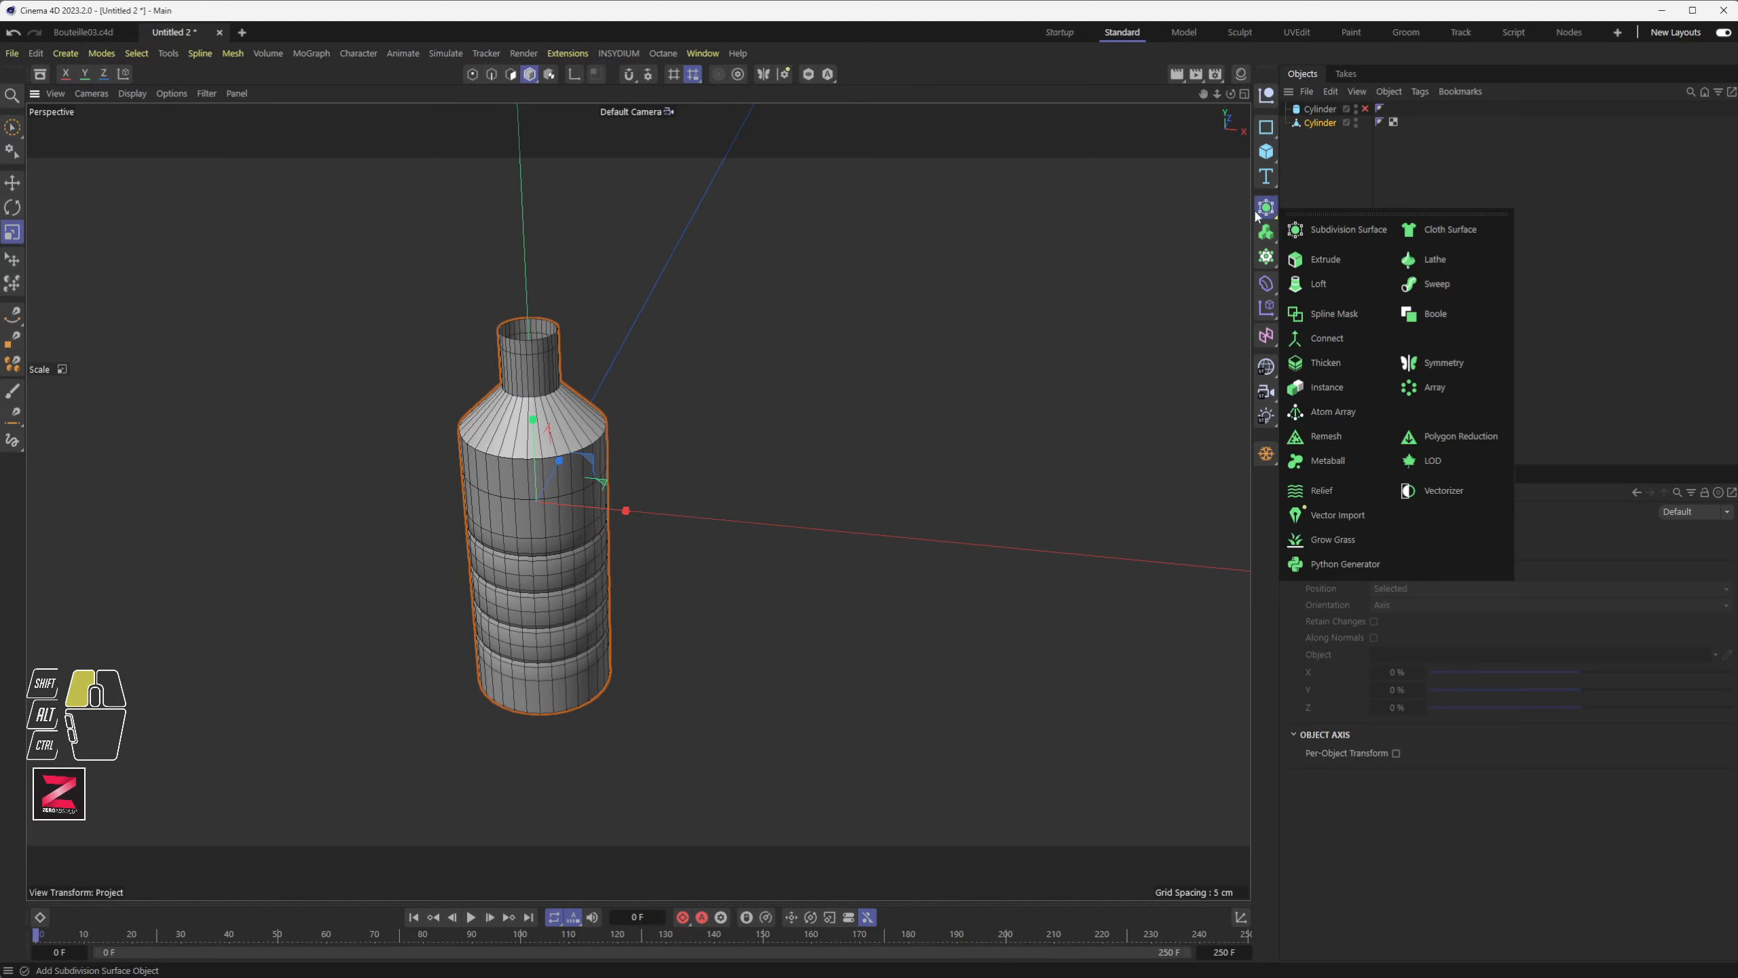
left_click(1196, 214)
left_click(69, 52)
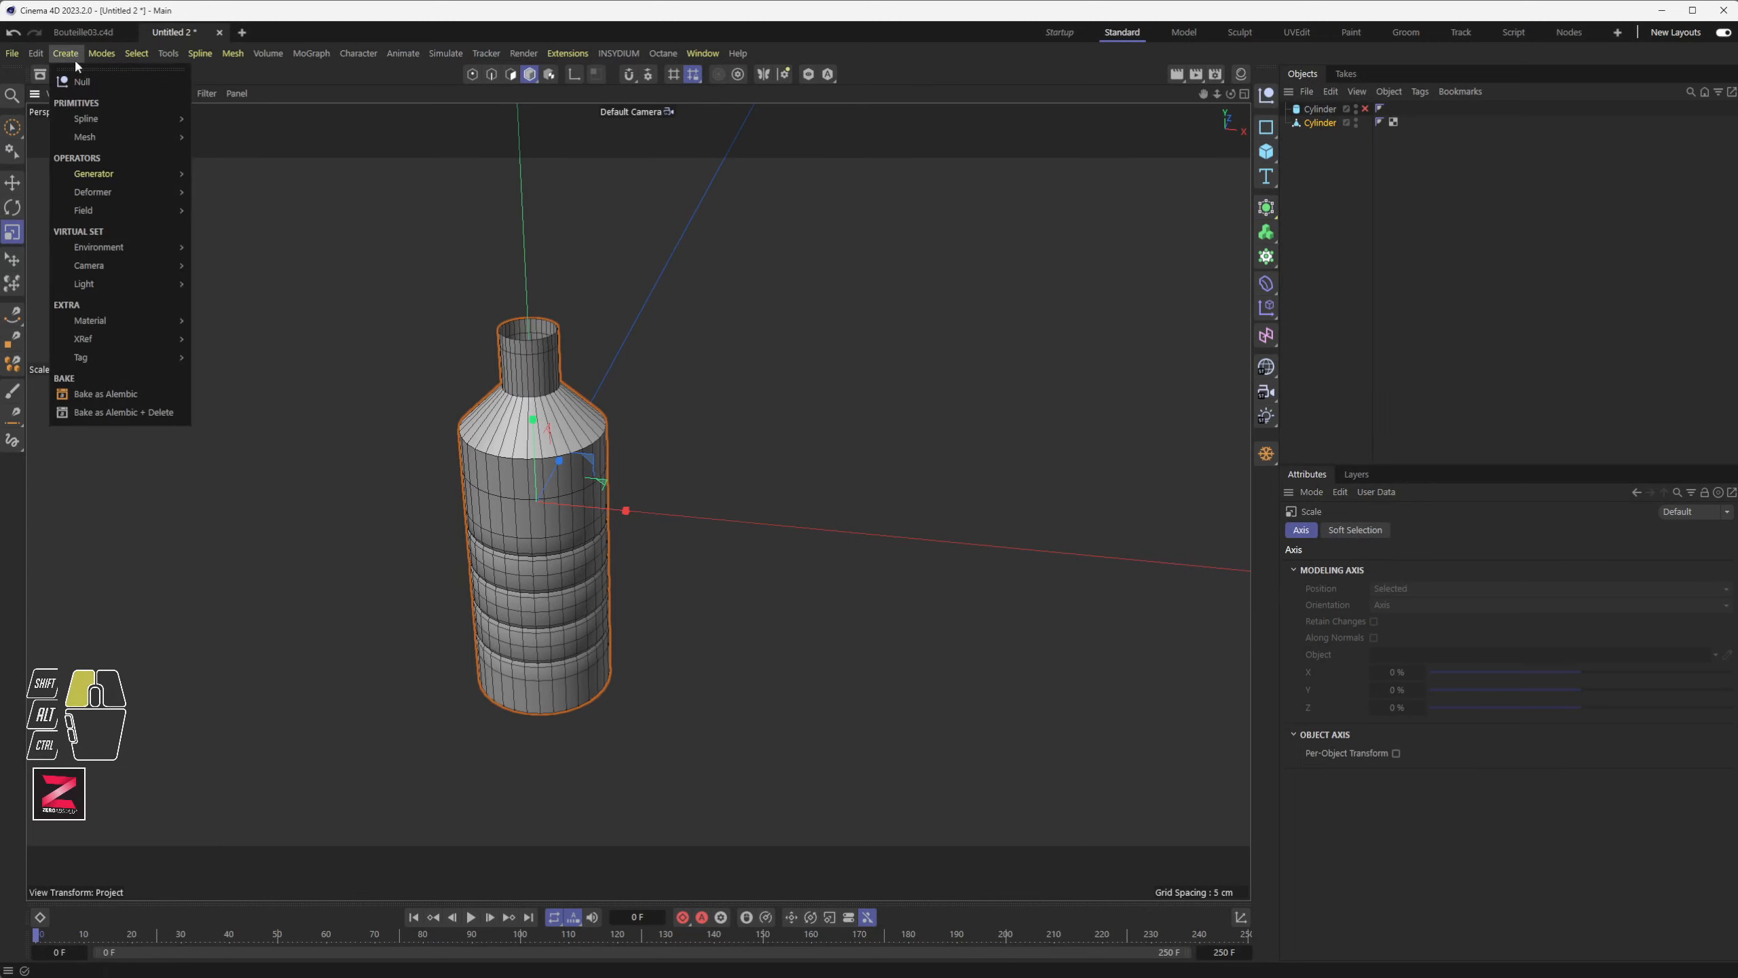
mouse_move(115, 191)
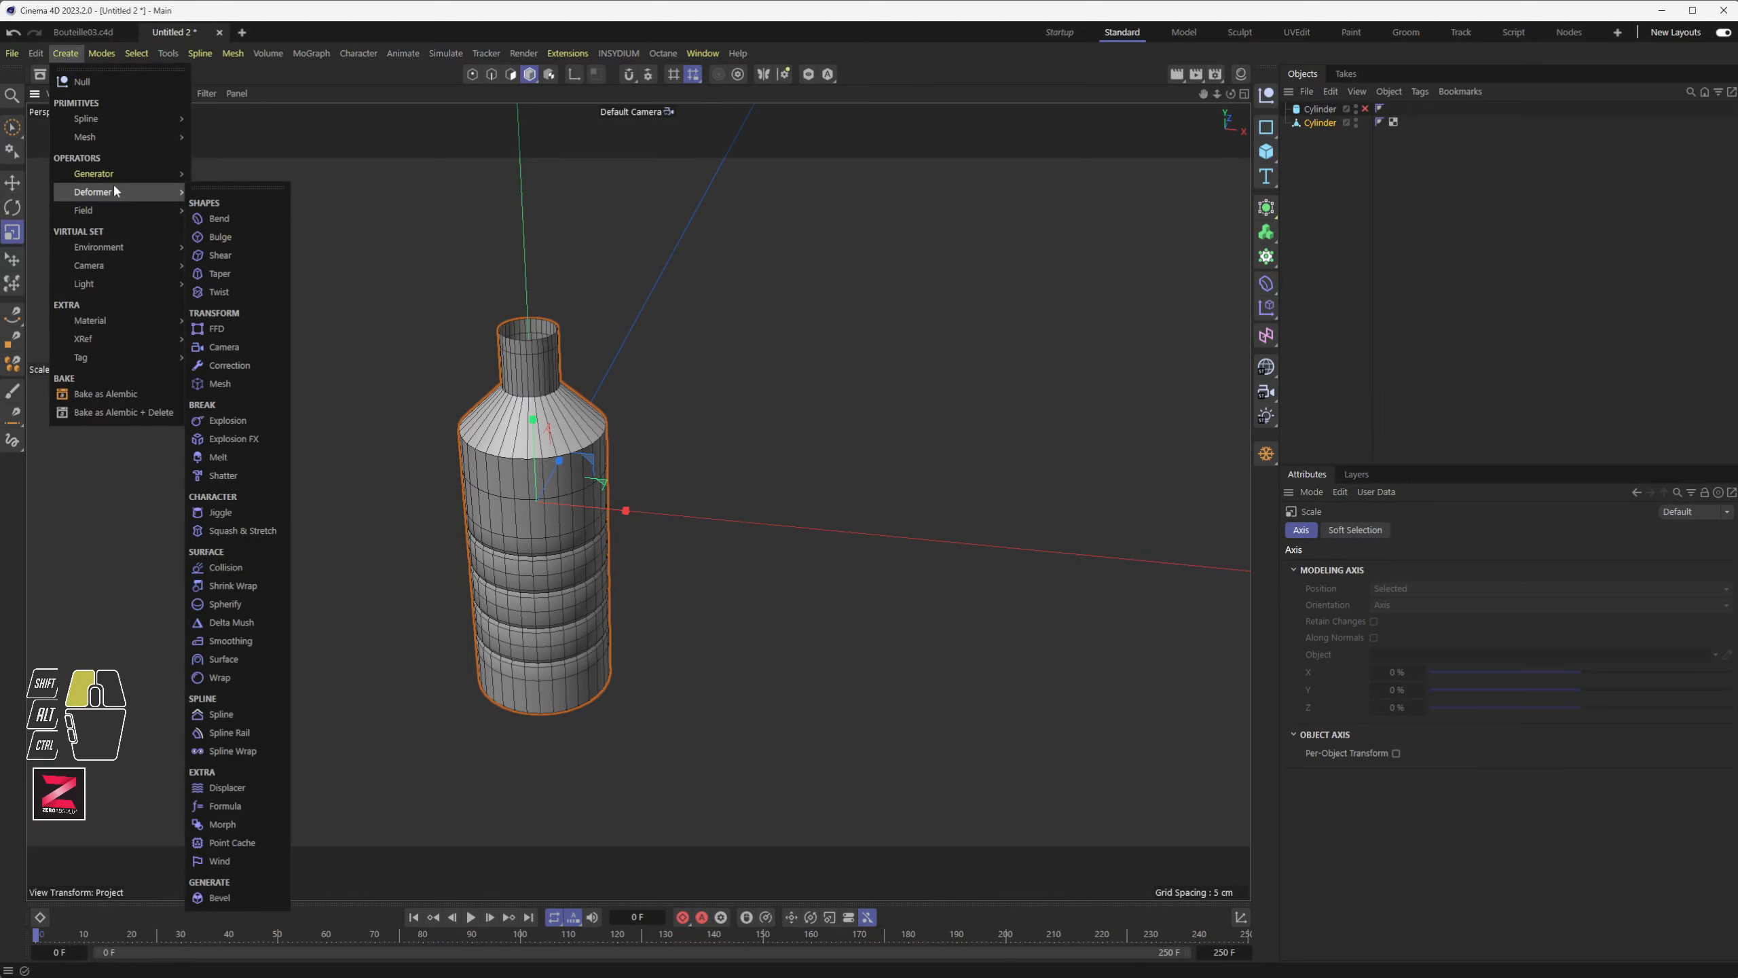
left_click(223, 330)
scroll(654, 393, "down", 6)
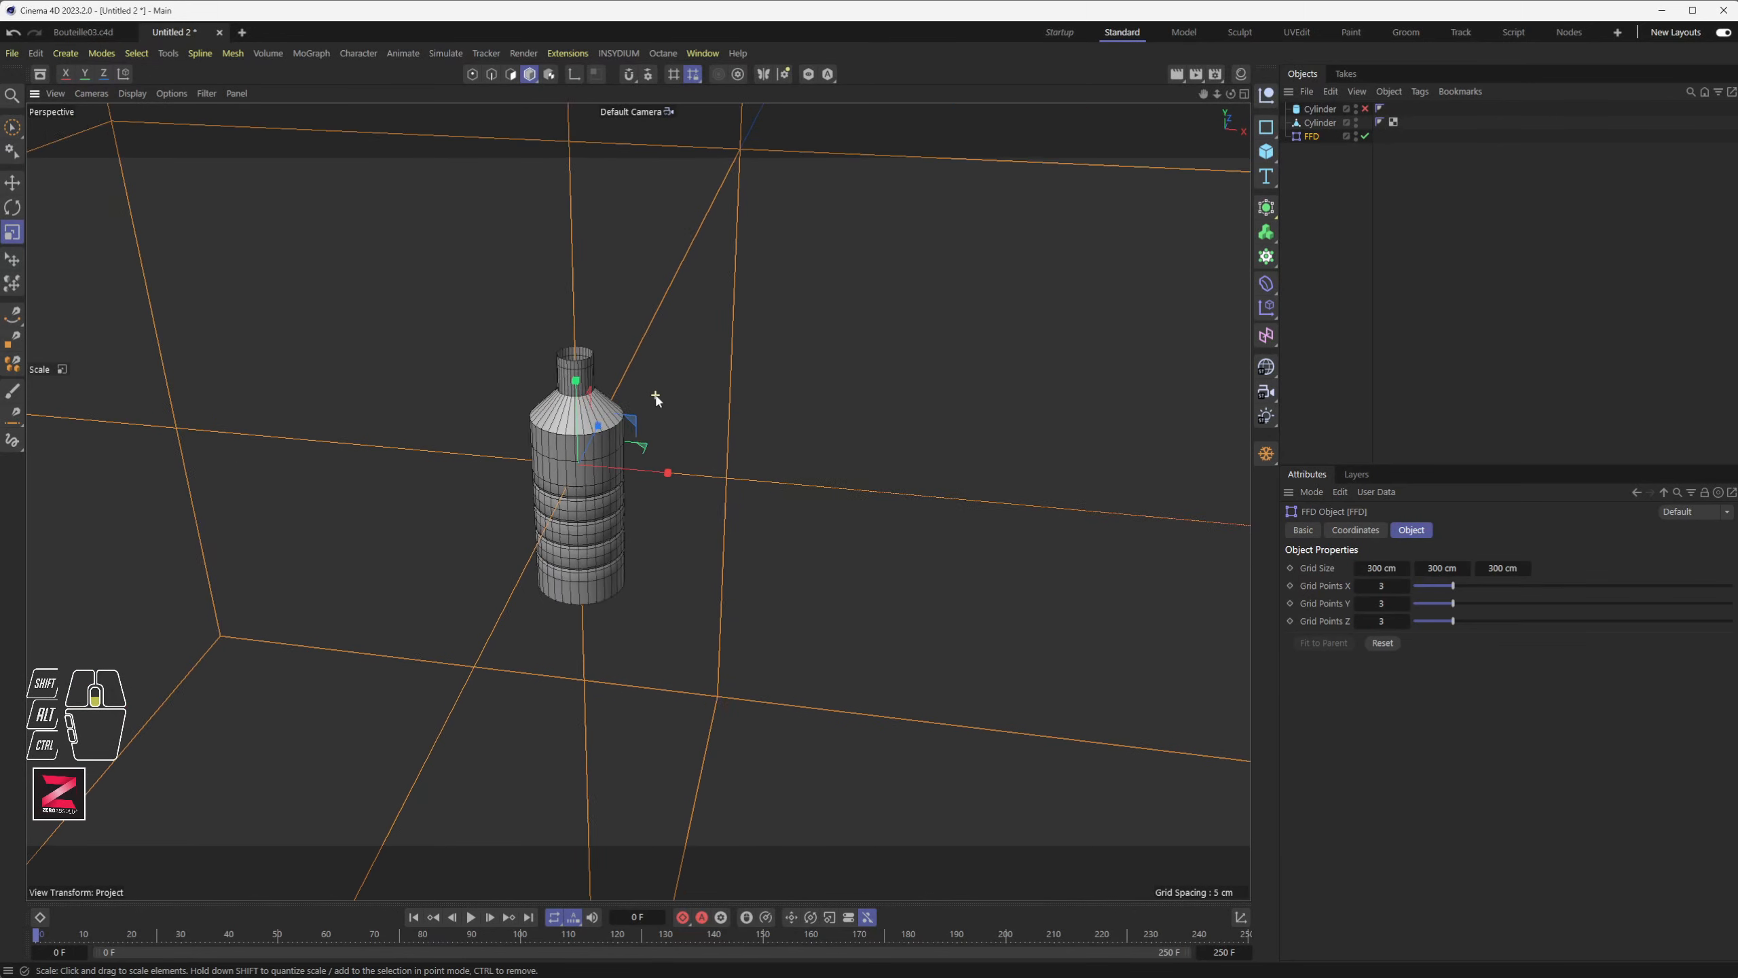
scroll(656, 400, "down", 5)
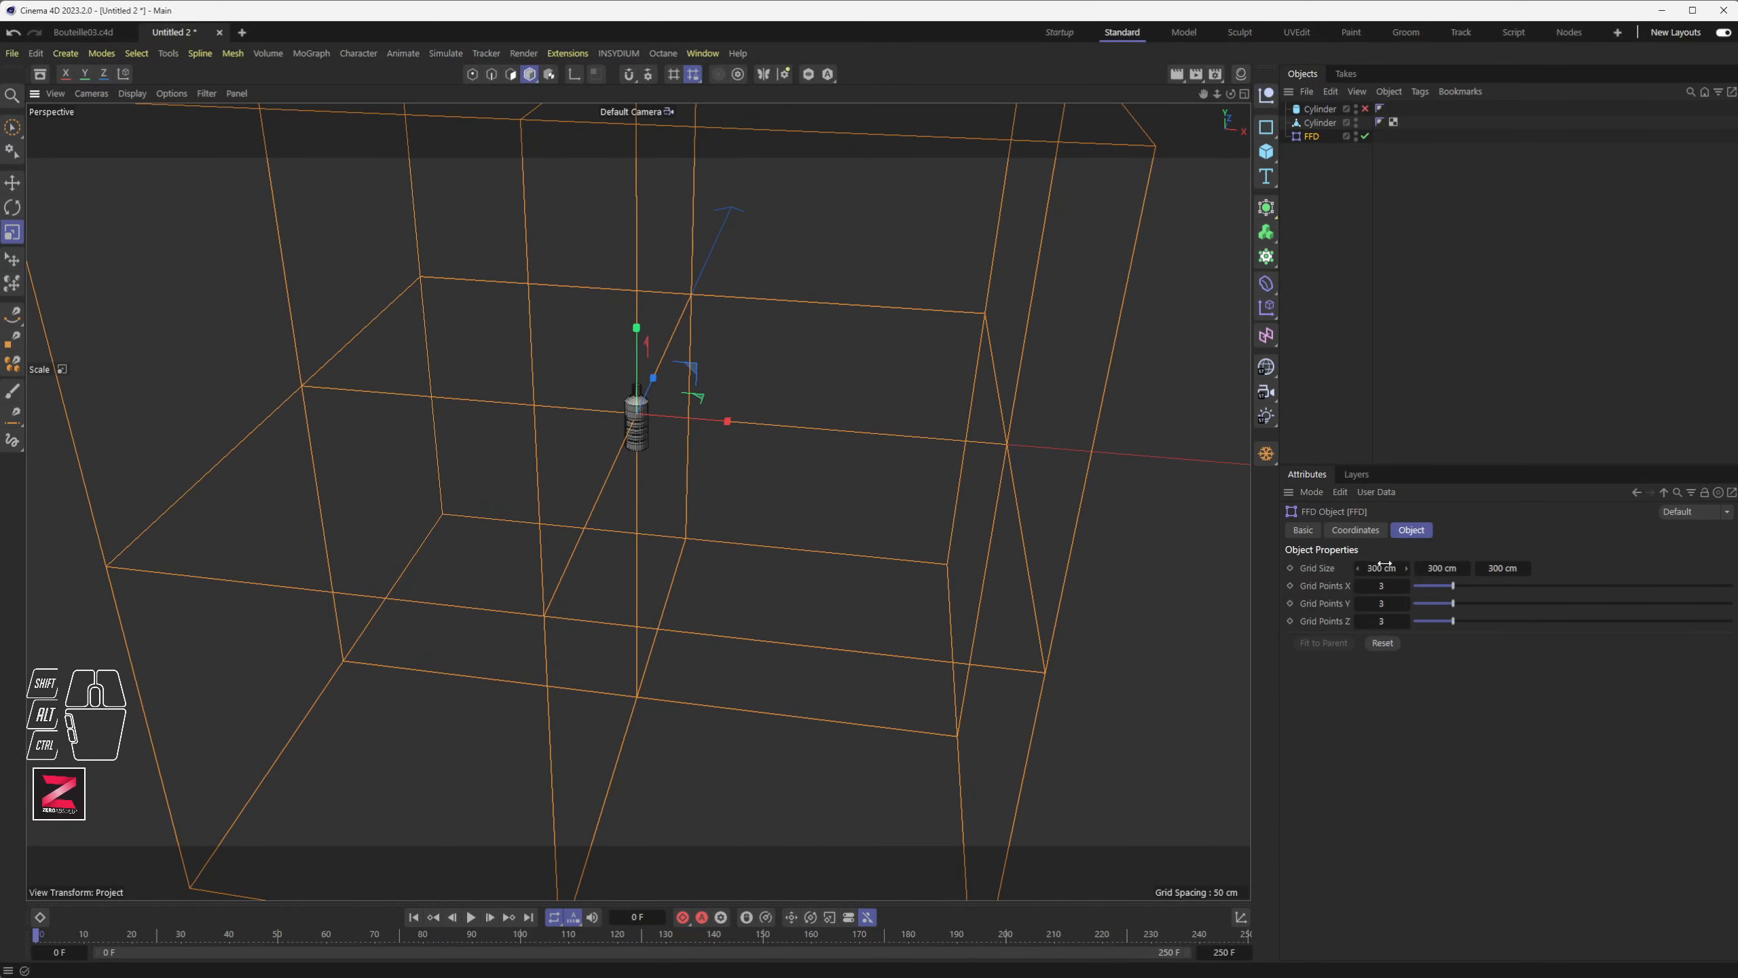
- Set the FFD's grid size to 20 cm on all three axes
left_click_drag(1384, 568, 1286, 568)
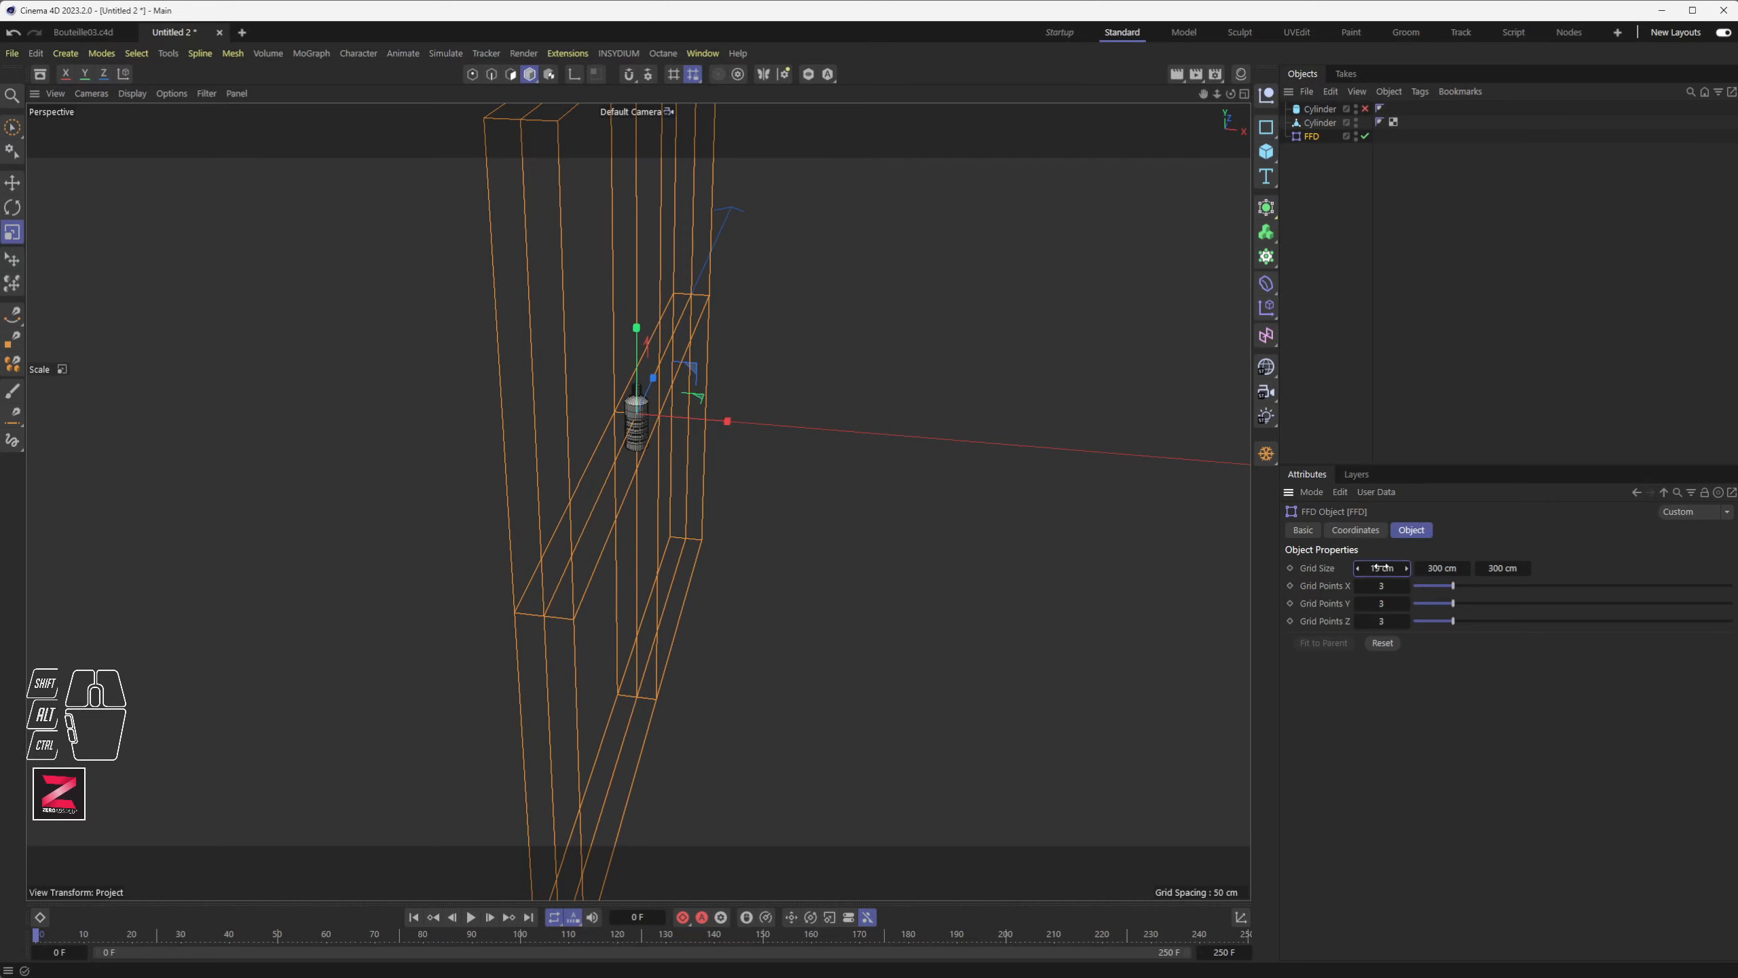
type("20")
key("Tab")
type("20")
key("Tab")
type("20")
key("Tab")
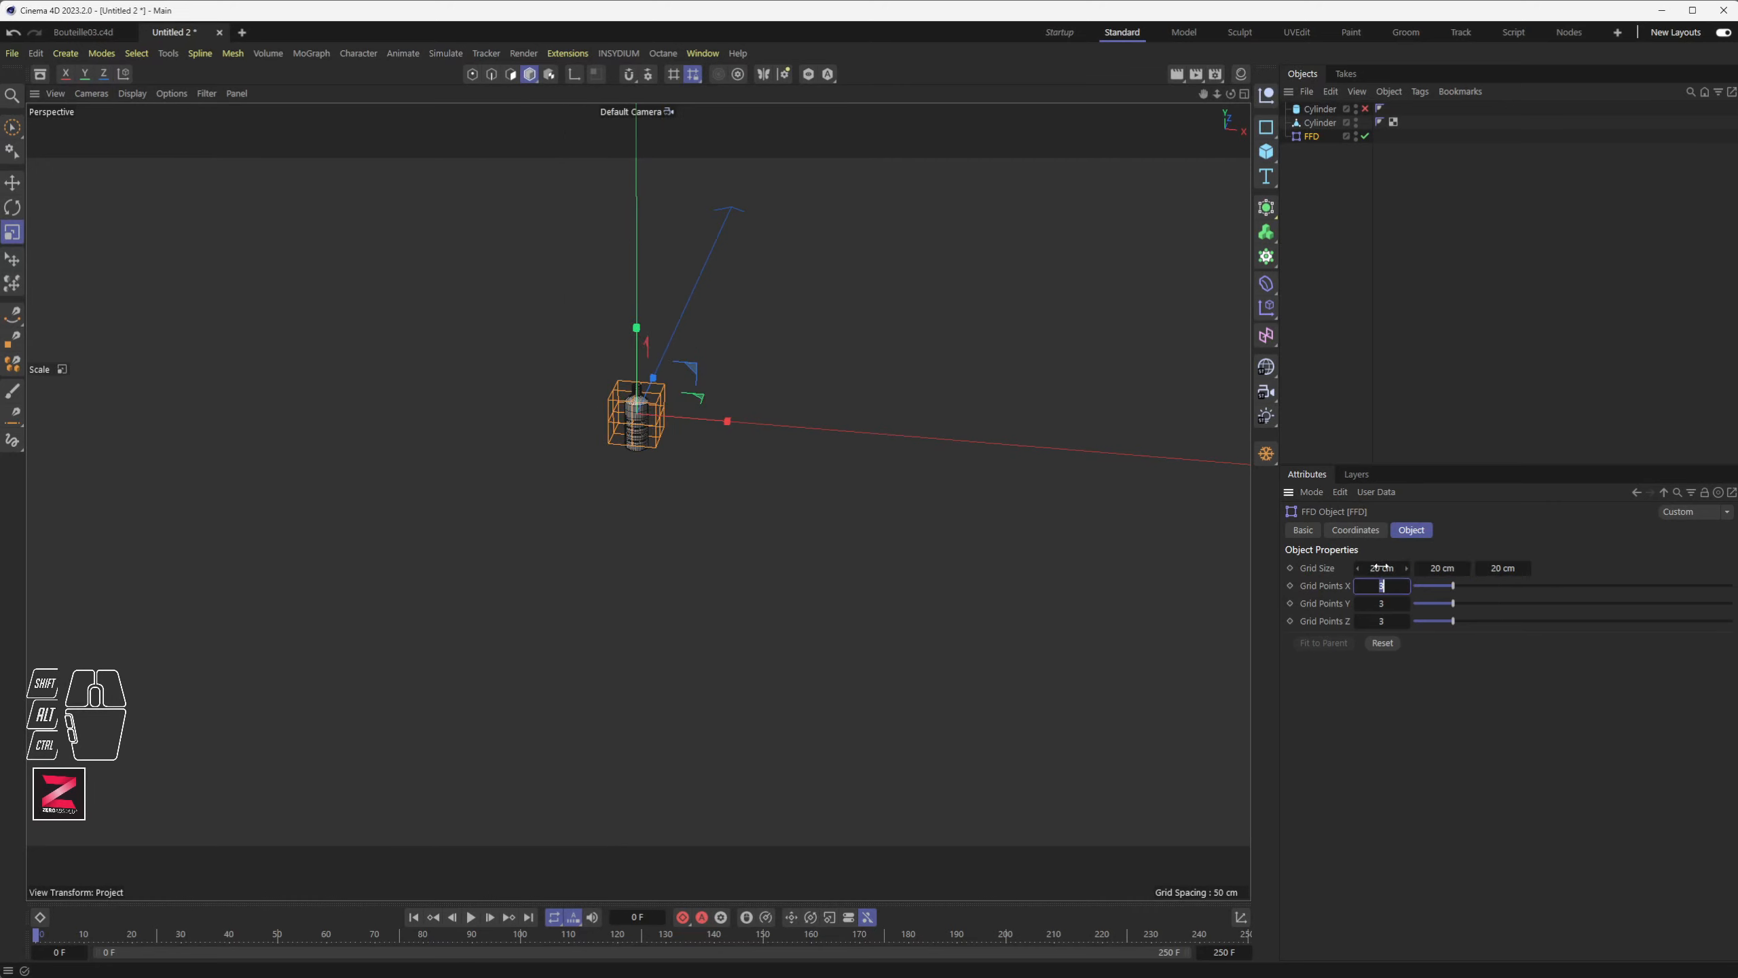
scroll(633, 438, "up", 10)
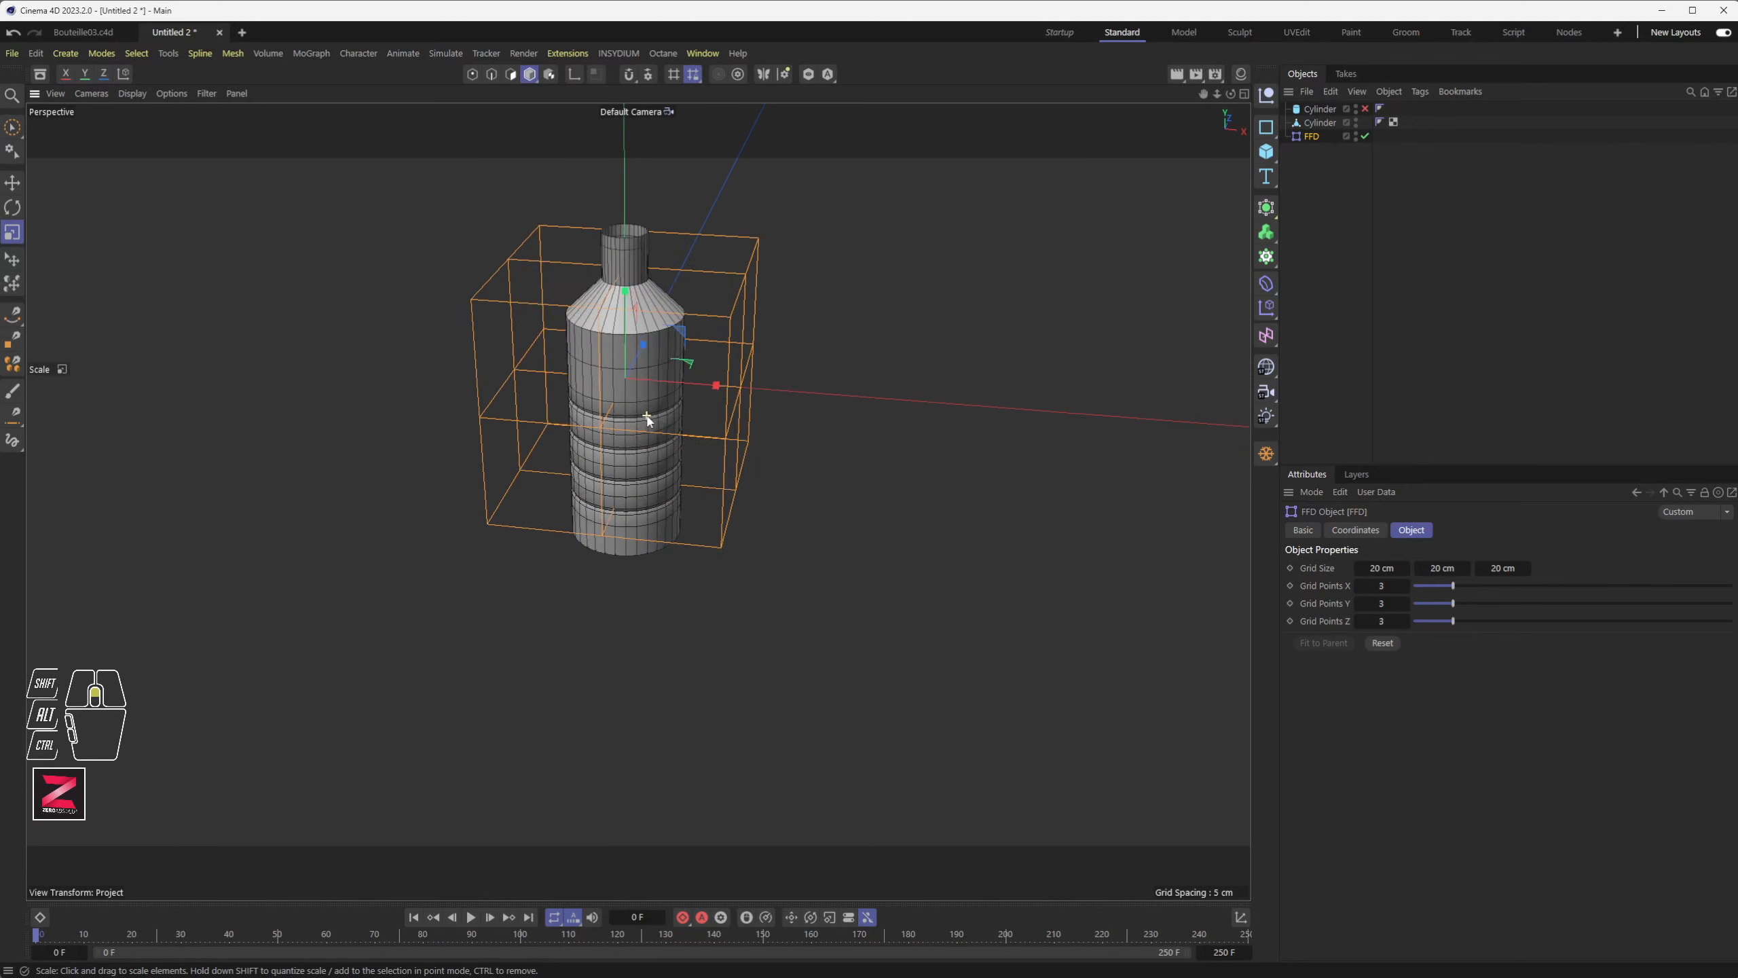
middle_click_drag(649, 420, 655, 490, "alt")
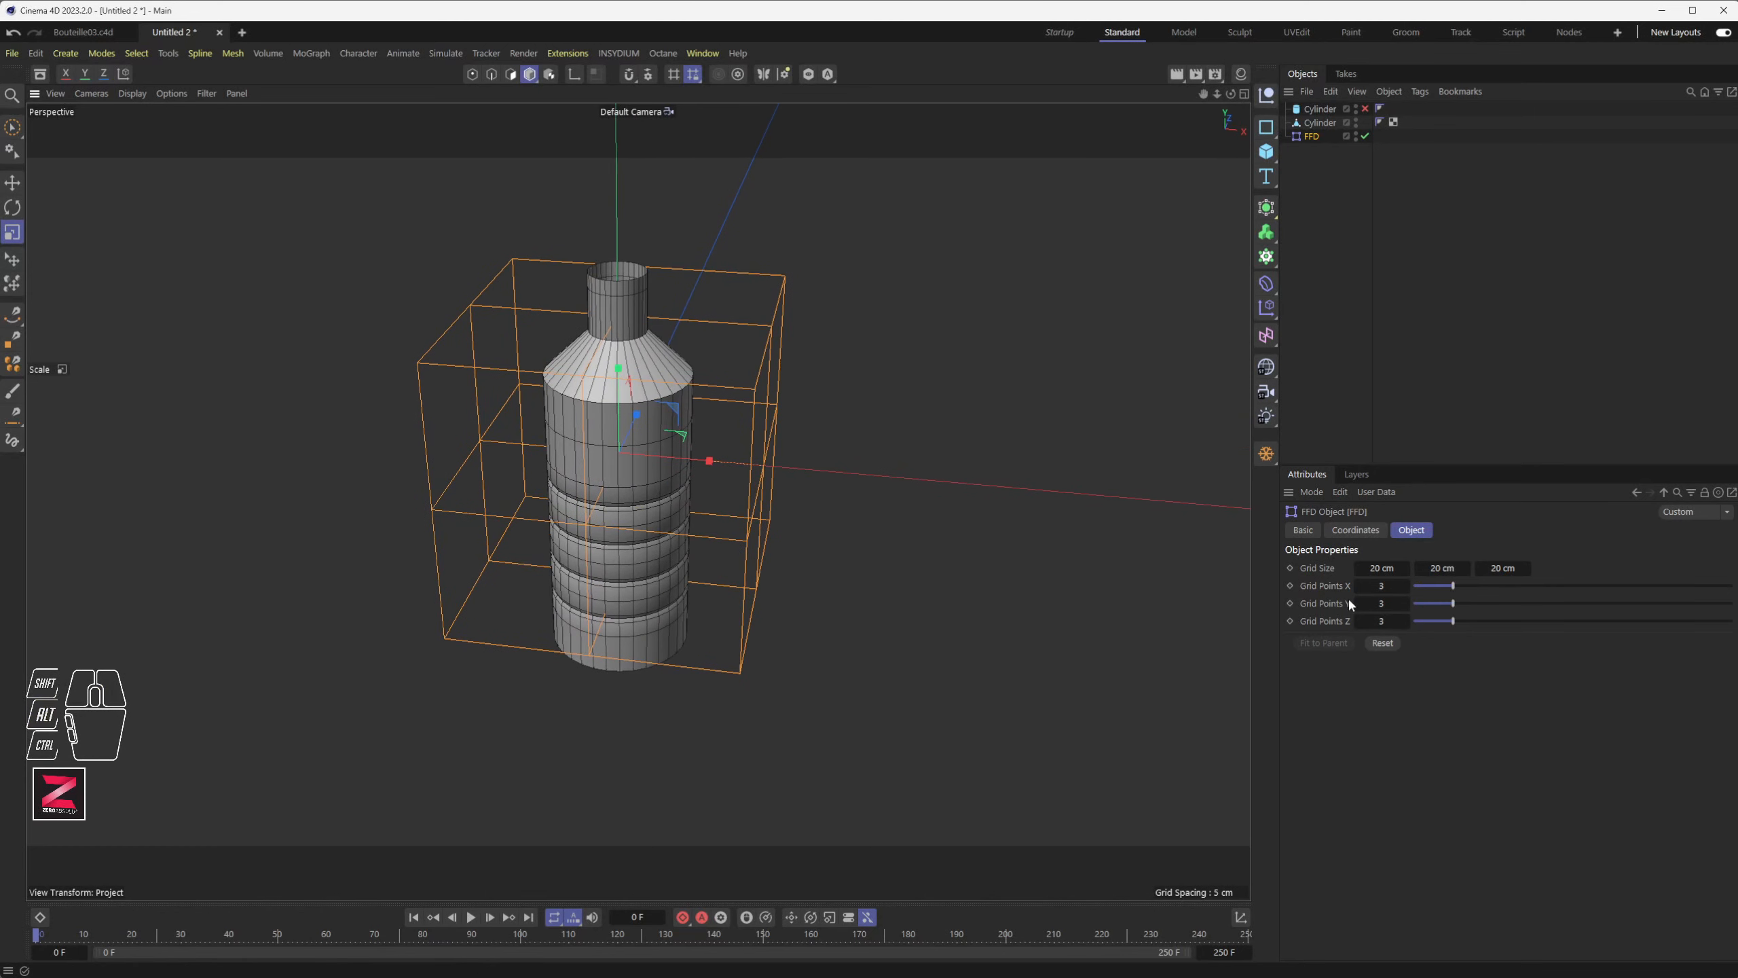
- Set the FFD's grid size to 10 cm on all three axes
left_click(1400, 568)
type("10")
key("Tab")
type("10")
key("Tab")
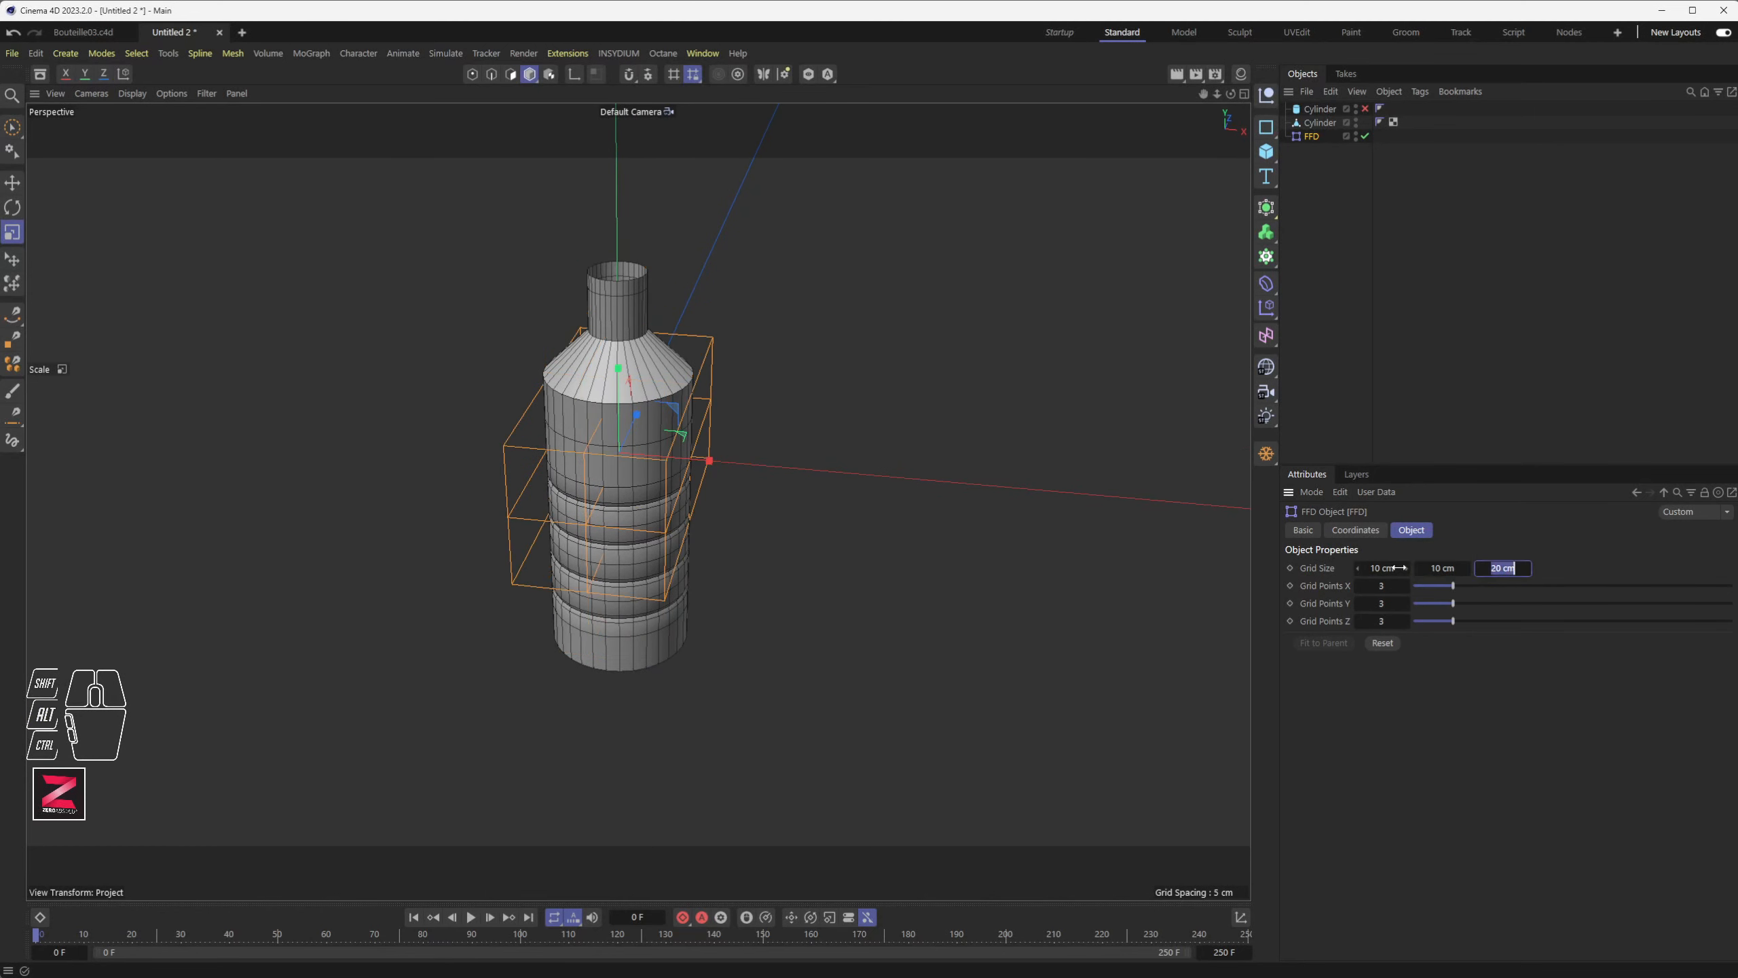
type("10")
key("Tab")
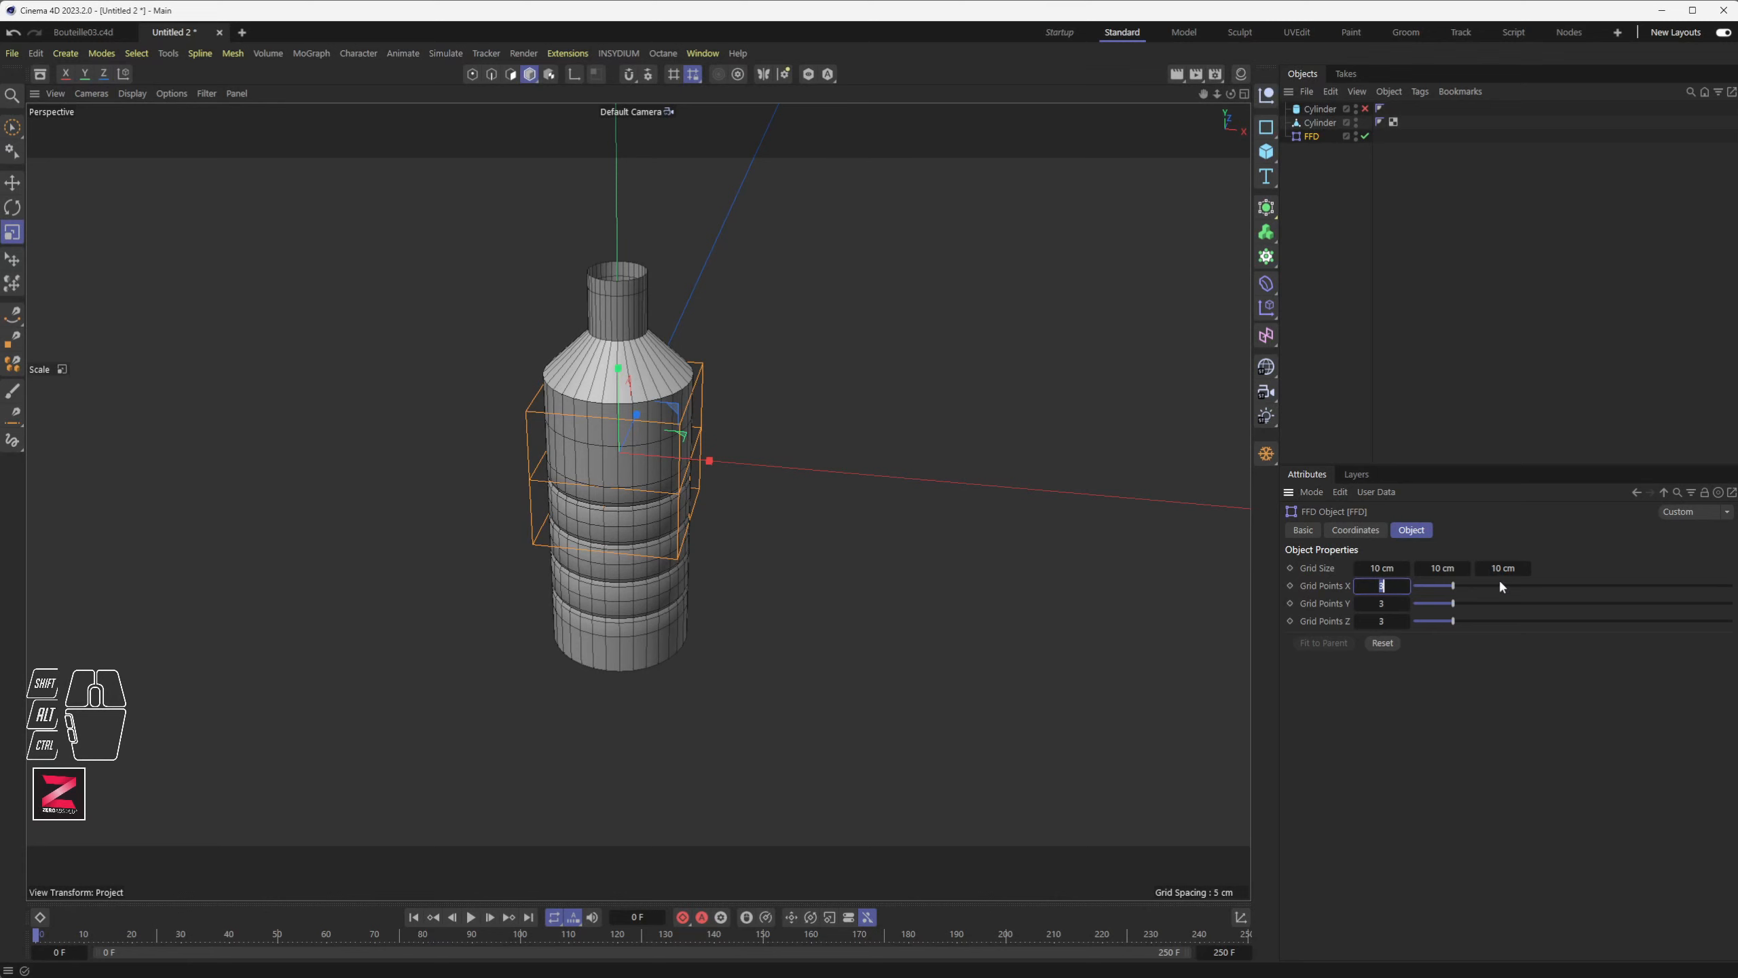
- Set the FFD's vertical grid size to 24 cm and move the cage down around the bottle's body, keeping the FFD selected
left_click_drag(1467, 568, 1487, 567)
key("e")
mouse_move(629, 404)
left_mouse_down()
mouse_move(623, 462)
mouse_move(638, 372)
mouse_move(629, 411)
left_mouse_up()
scroll(624, 438, "up", 6, "alt")
left_click_drag(616, 578, 593, 445, "alt")
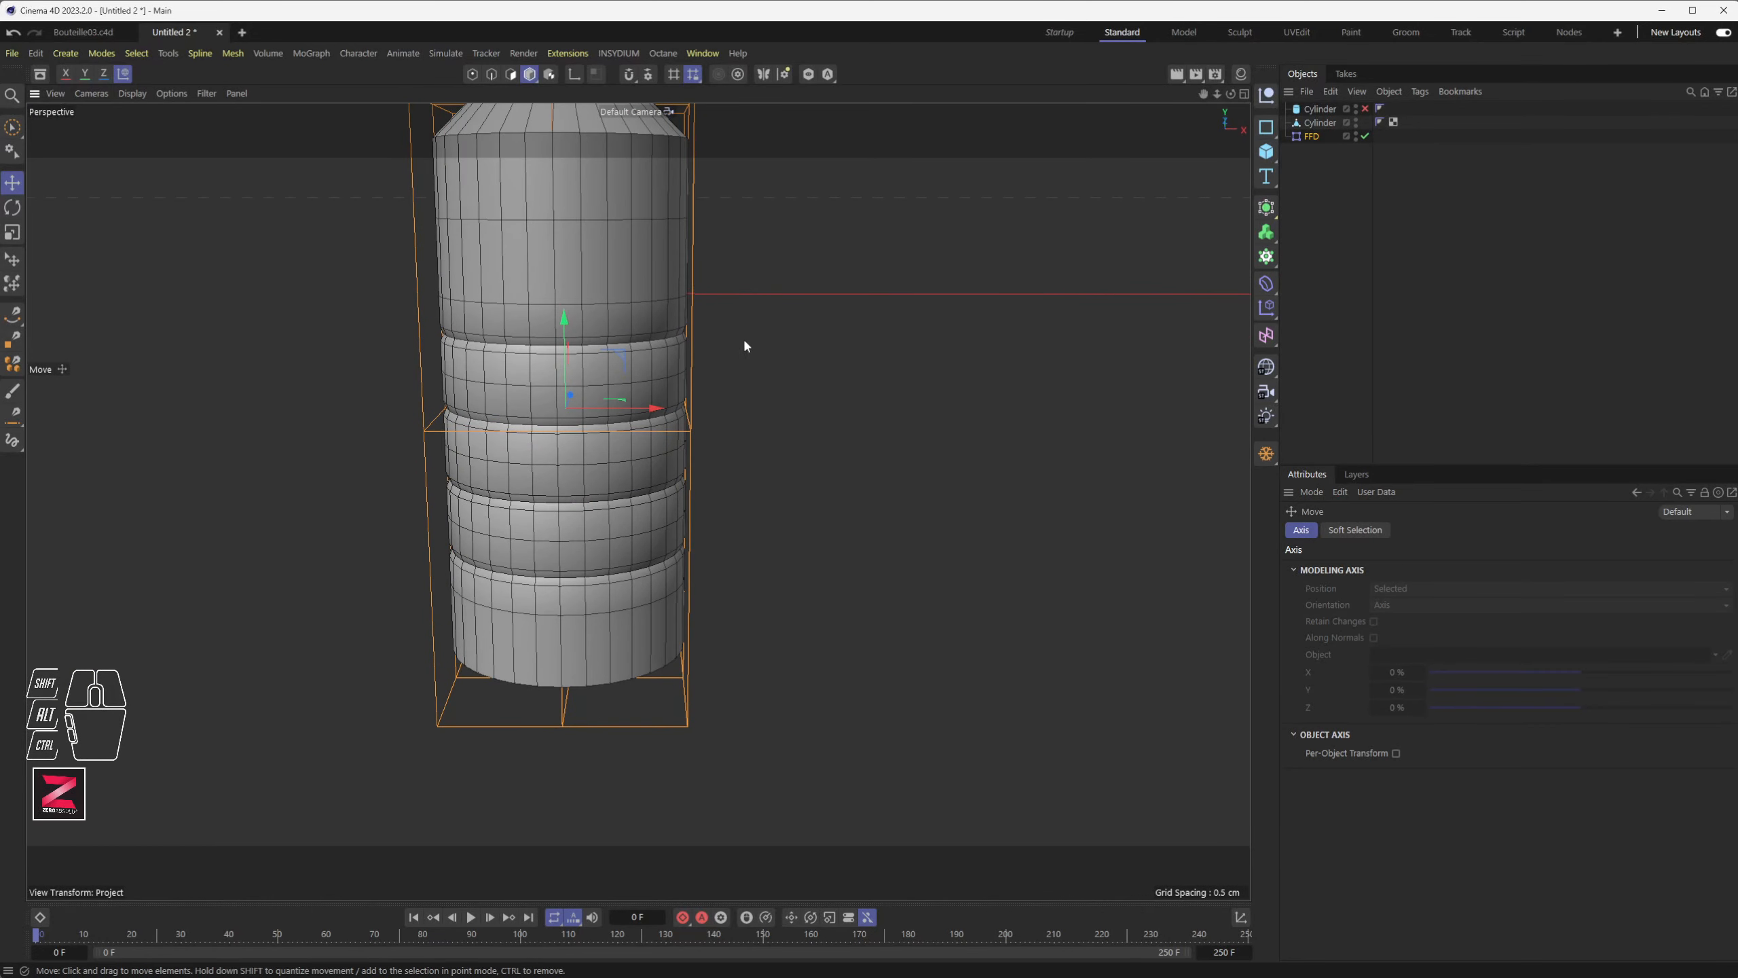
left_click(1317, 138)
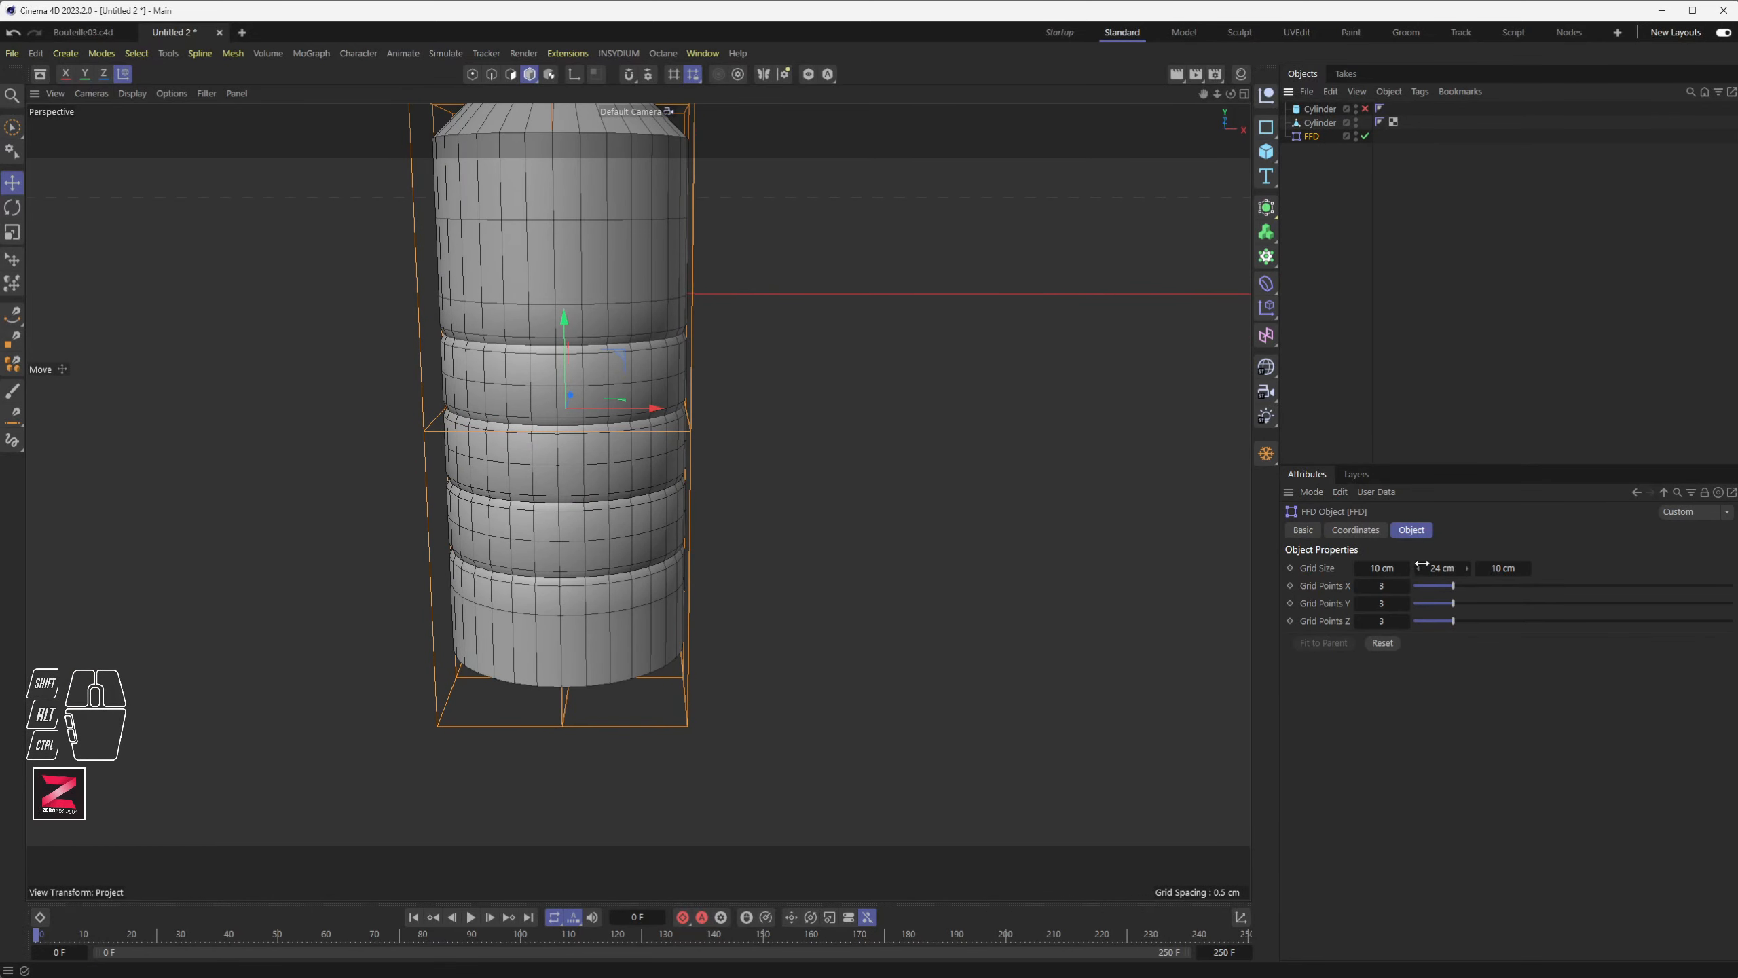
- Set the FFD's grid size to 12 cm in both width and depth
left_click_drag(1513, 568, 1524, 568)
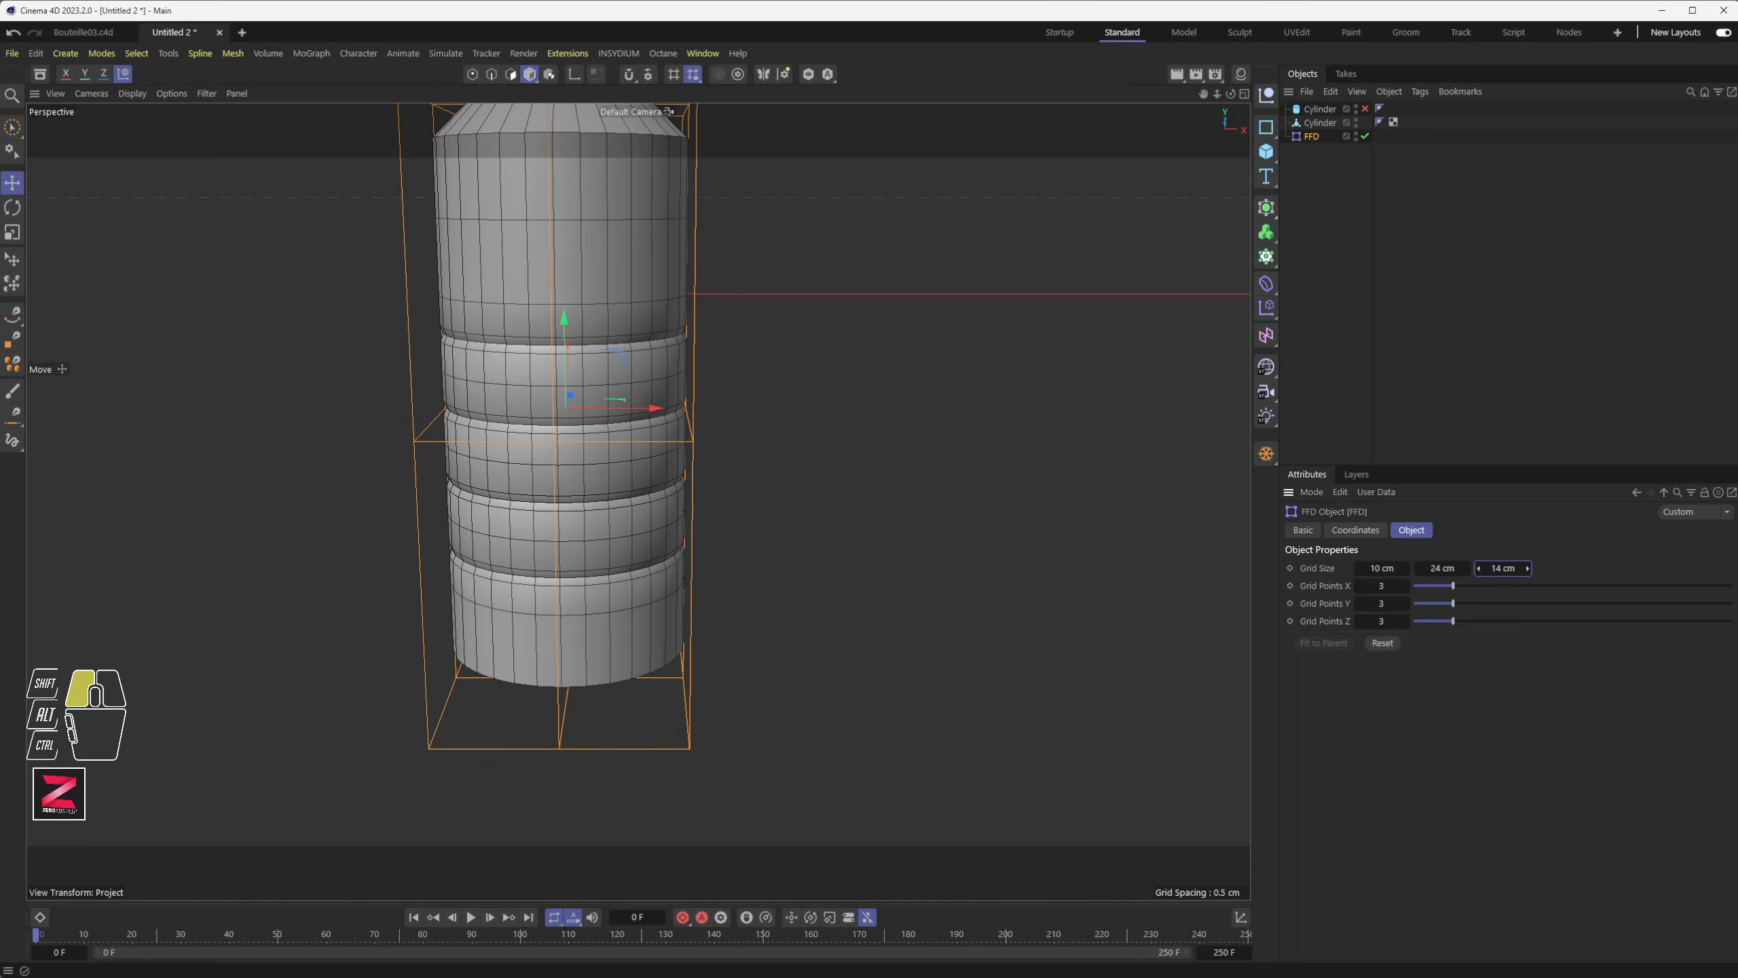
key("ctrl+z")
left_click(1512, 569)
type("12")
key("shift+Tab")
key("shift+Tab")
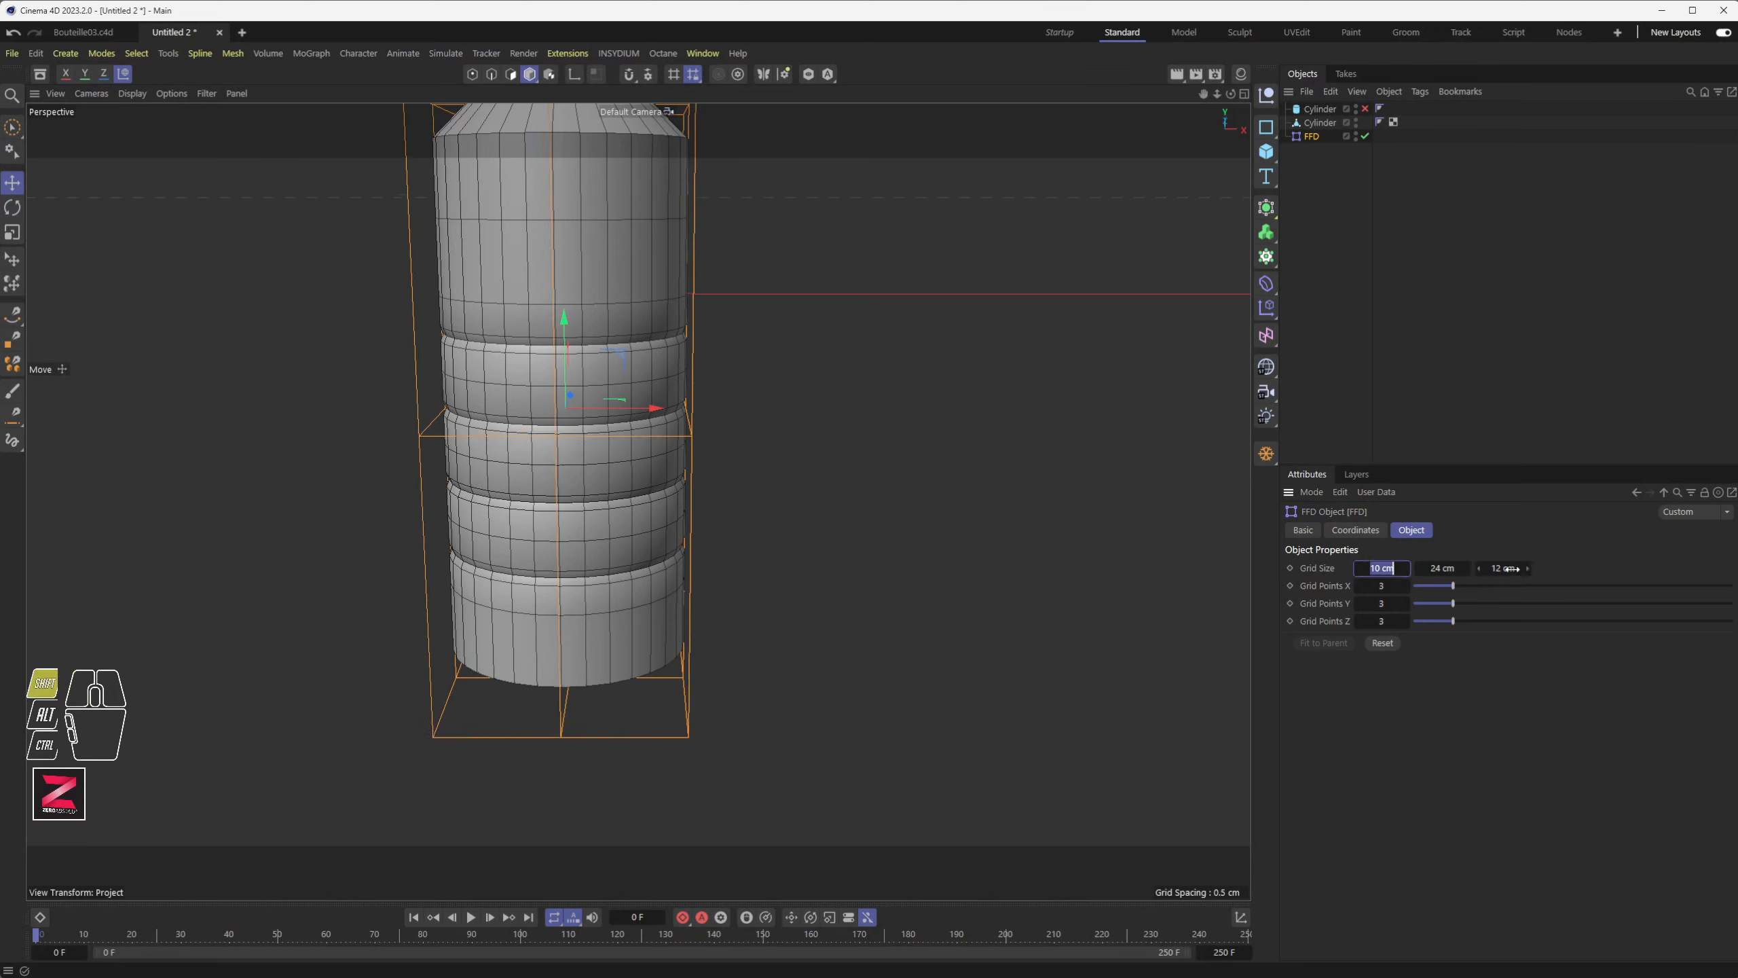
type("12")
key("Tab")
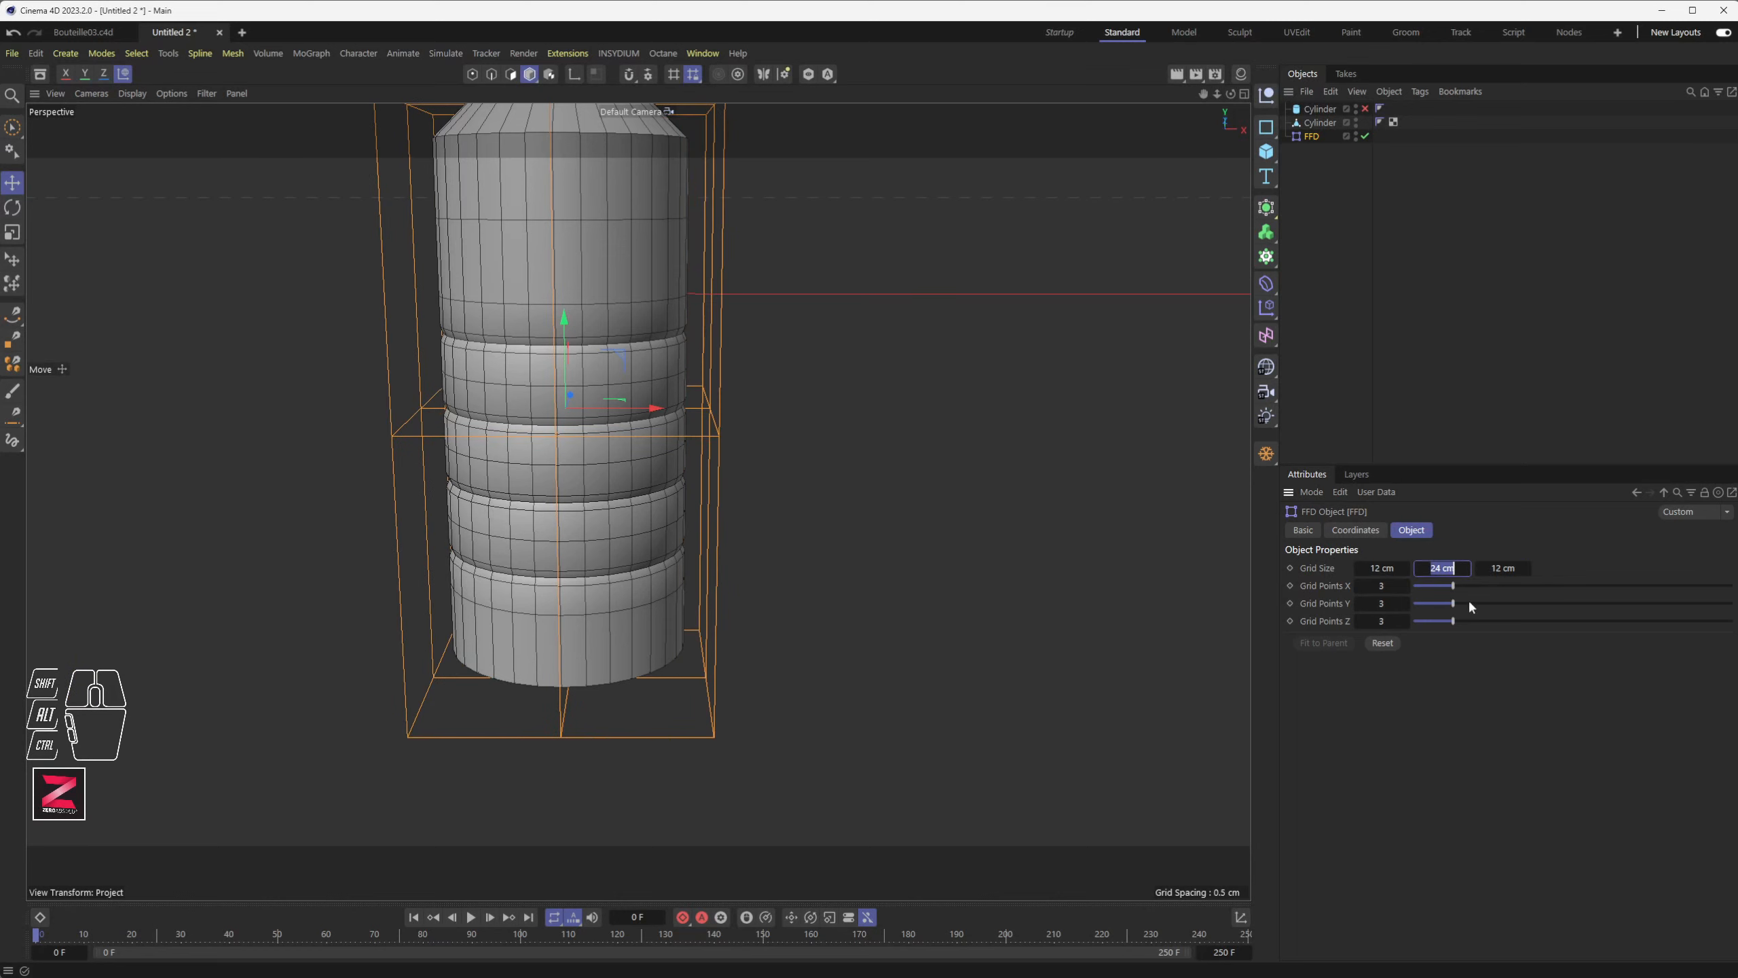
- Set the FFD's grid points to 6 in X, 2 in Y and 6 in Z
left_click_drag(1473, 589, 1562, 583)
left_click_drag(1454, 621, 1555, 626)
left_click_drag(681, 500, 616, 520, "alt")
mouse_move(1429, 602)
left_mouse_down()
mouse_move(1453, 603)
mouse_move(1410, 610)
left_mouse_up()
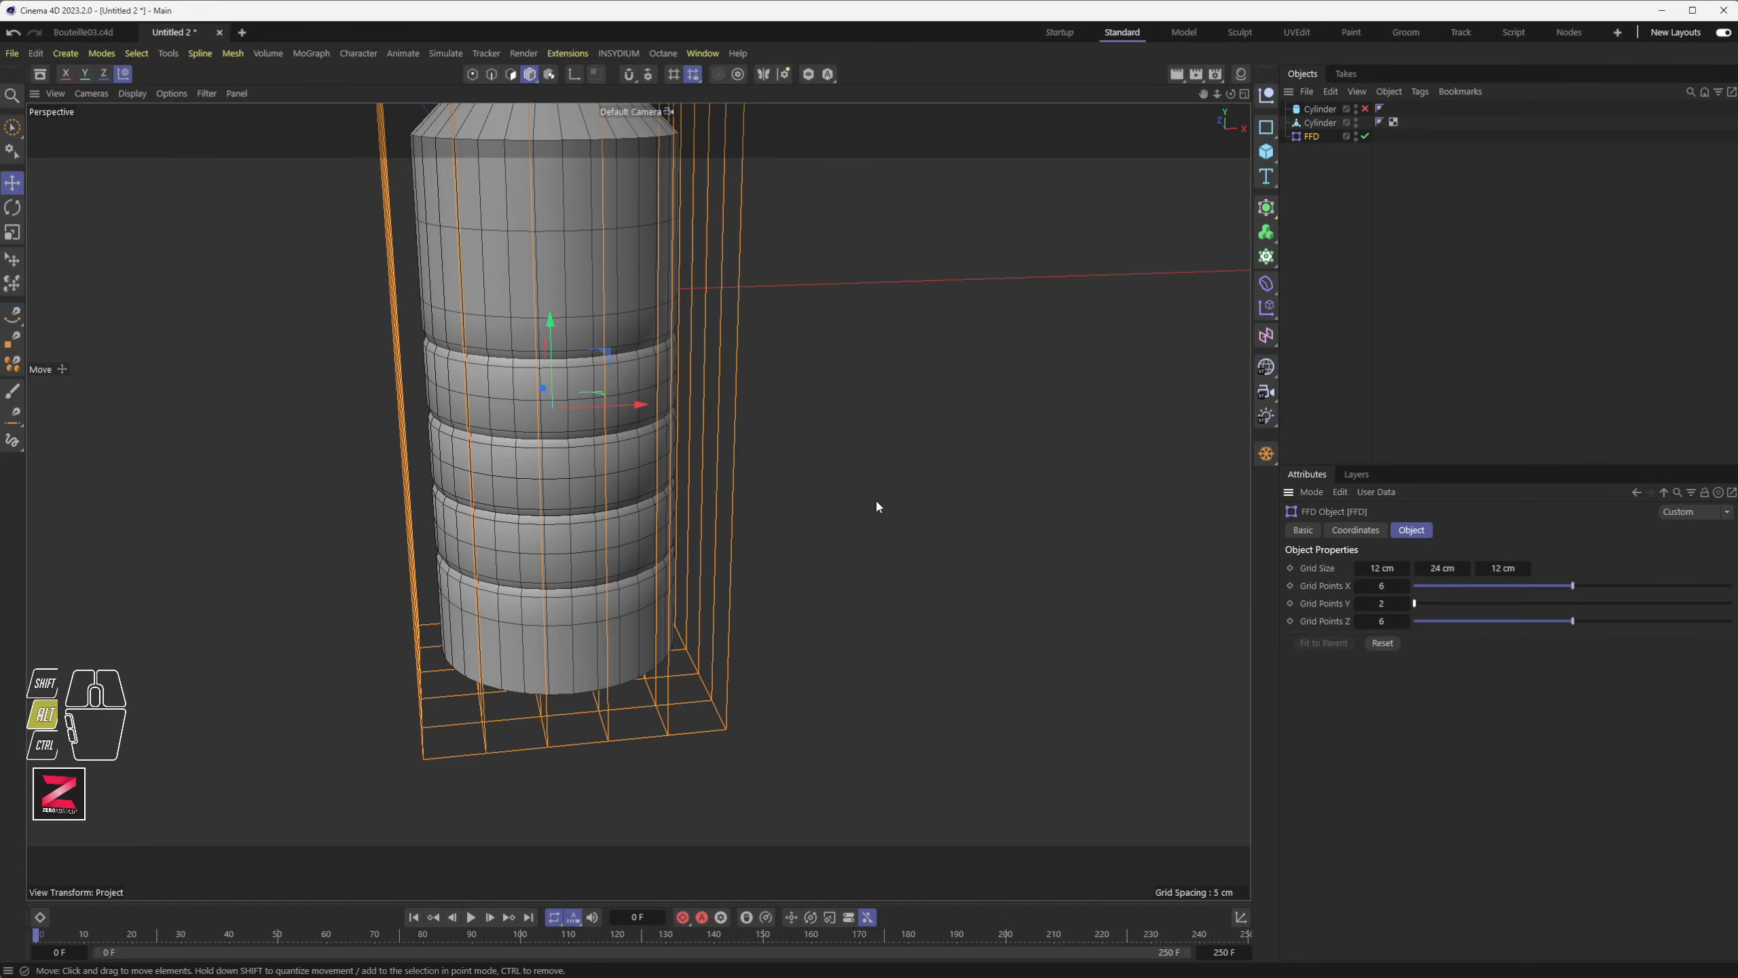
left_click_drag(875, 497, 847, 547, "alt")
scroll(743, 321, "down", 3, "alt")
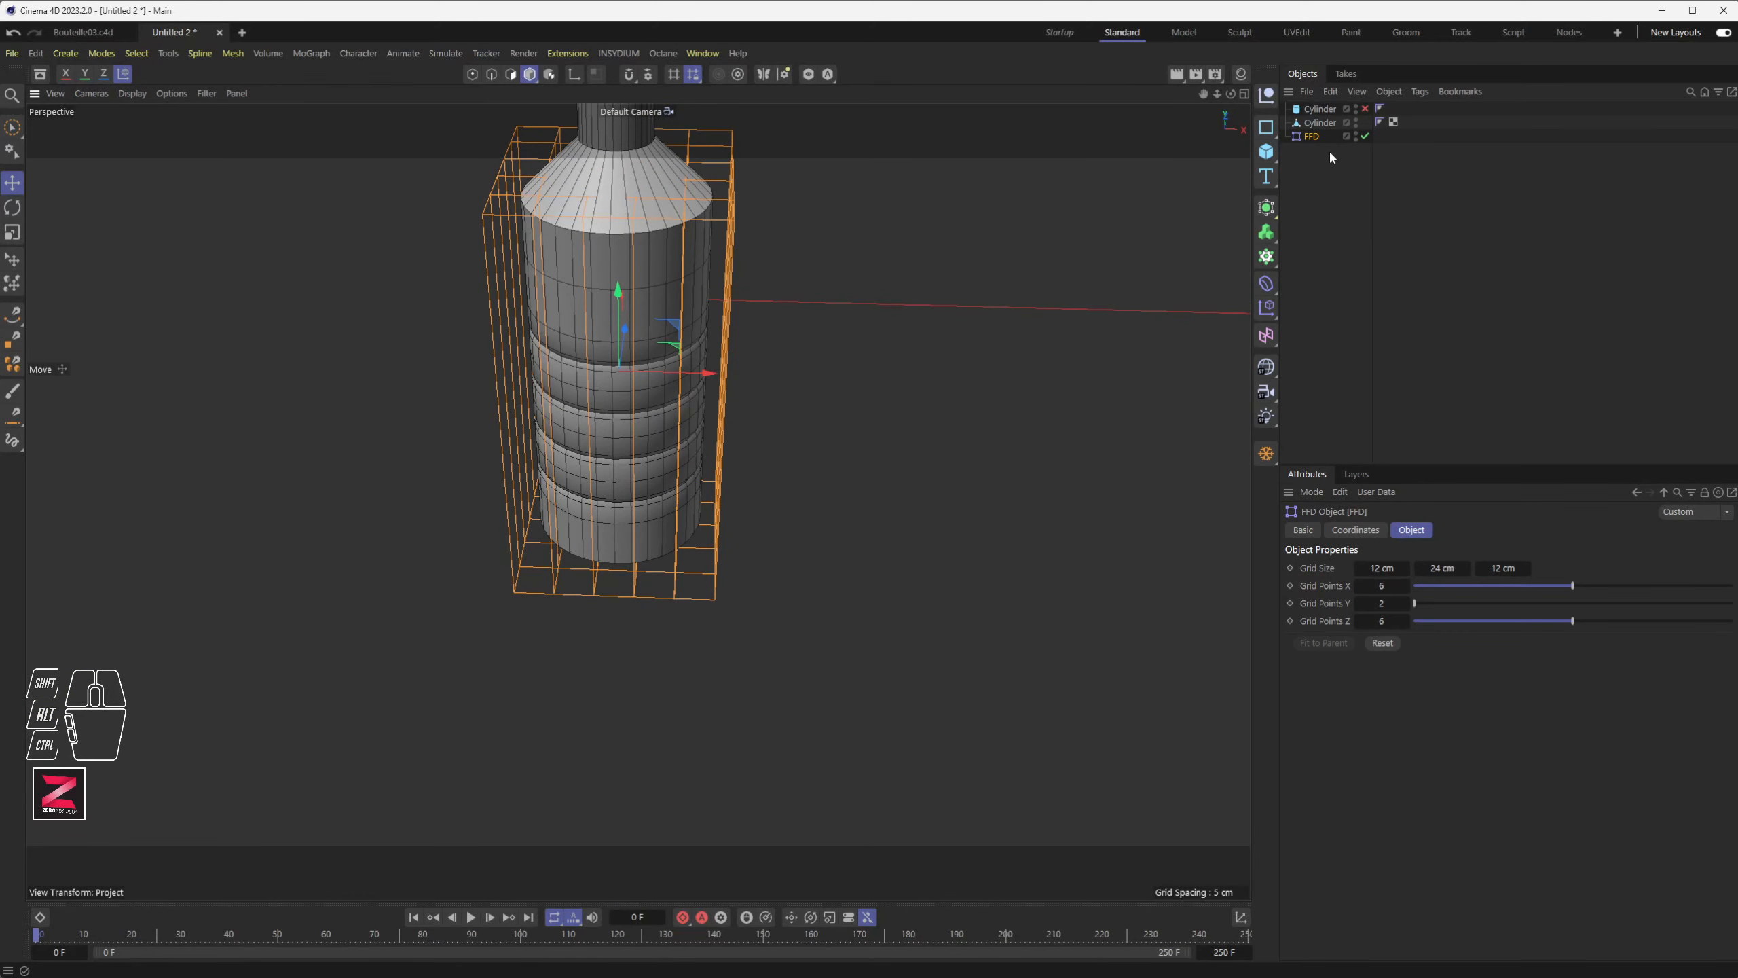
- Nest the editable bottle cylinder under the FFD, select the FFD and switch to the top view
left_click_drag(1312, 136, 1315, 135)
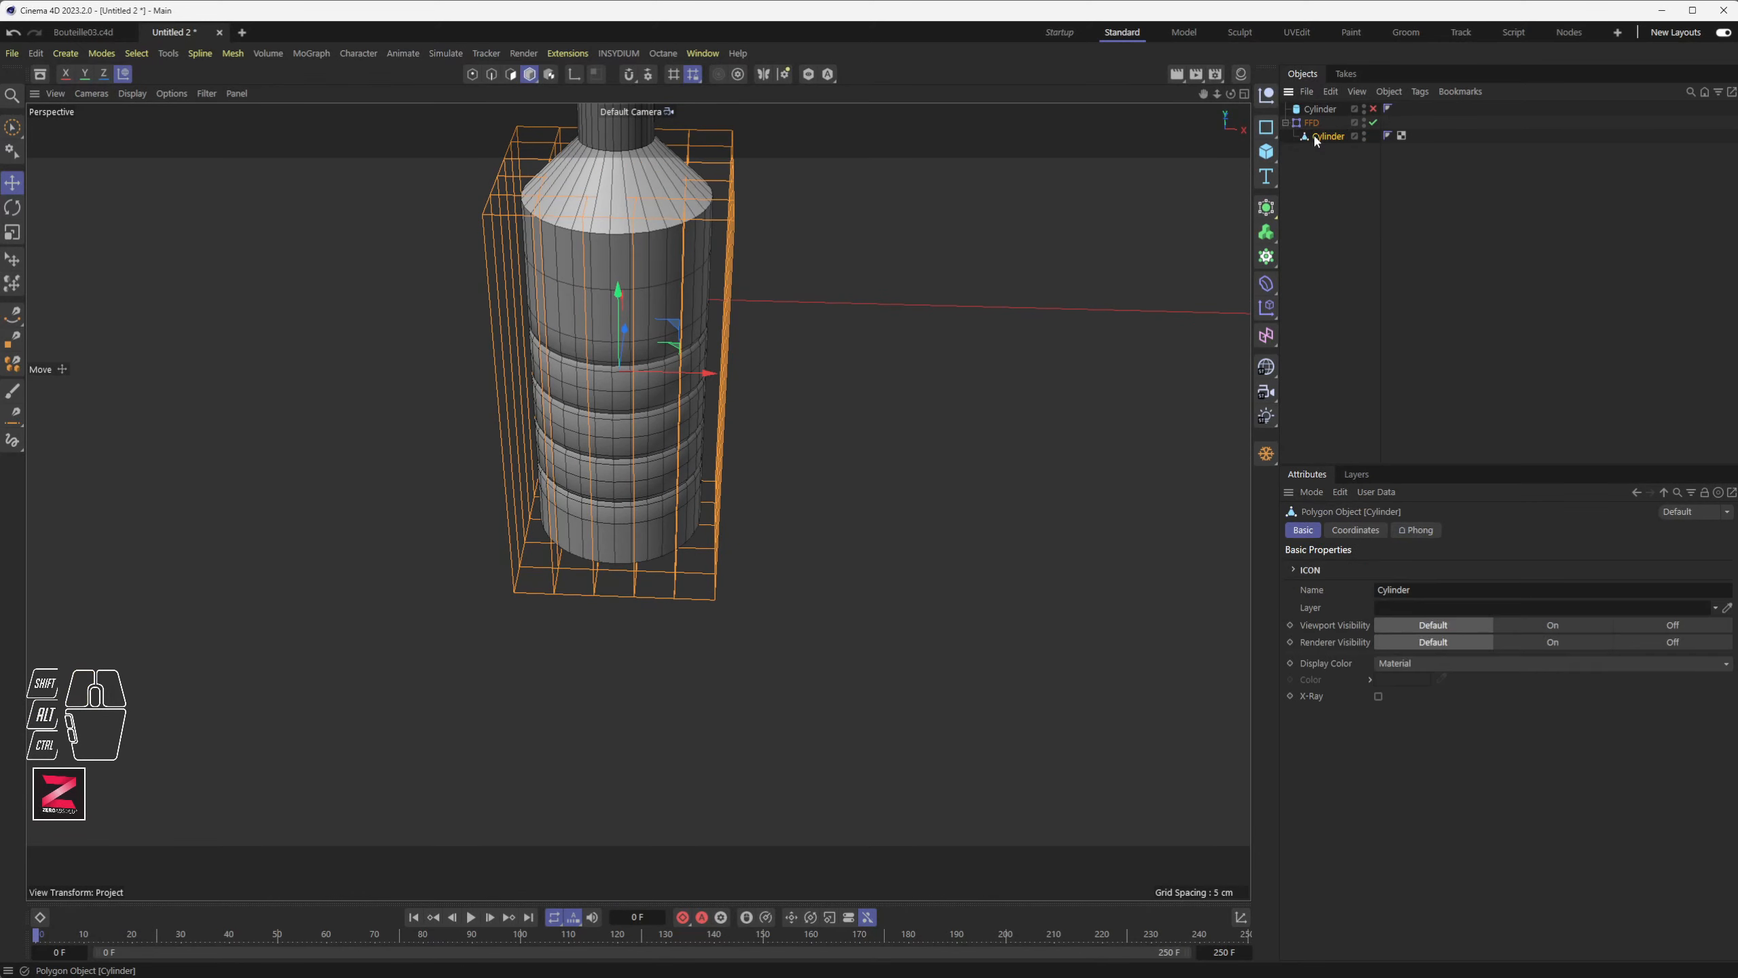
left_click(1310, 125)
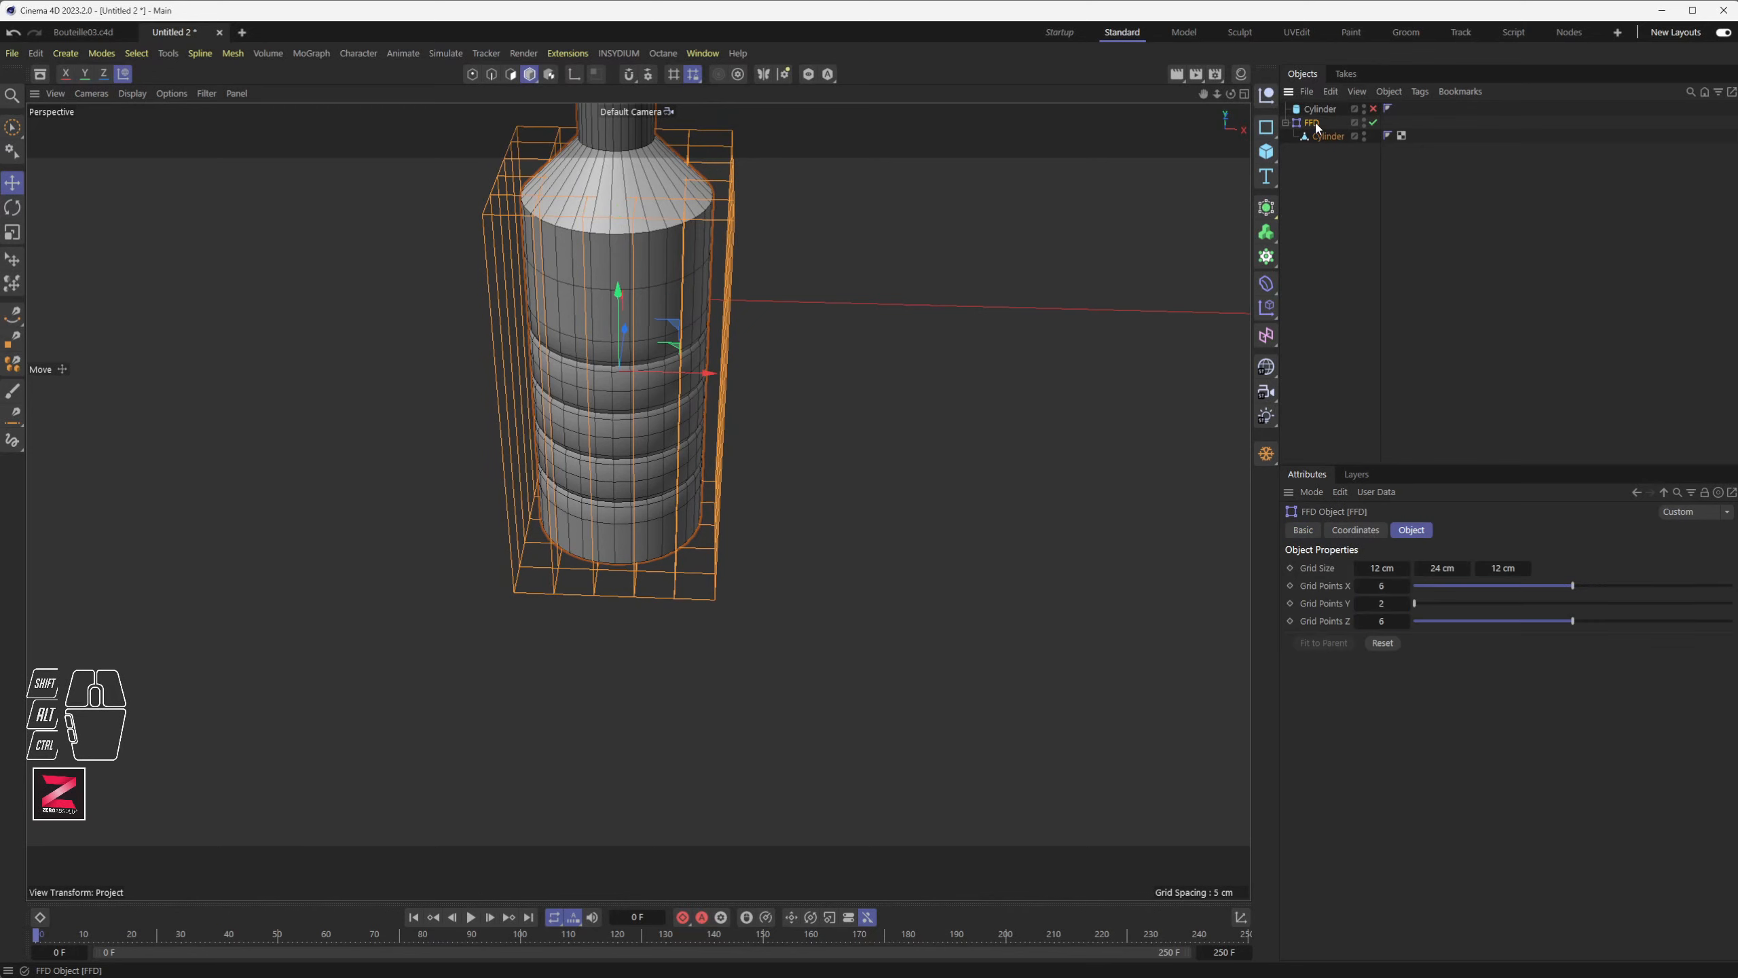
middle_click_drag(609, 295, 598, 414, "alt")
left_click_drag(598, 414, 608, 500, "alt")
middle_click(609, 458)
middle_click(881, 334)
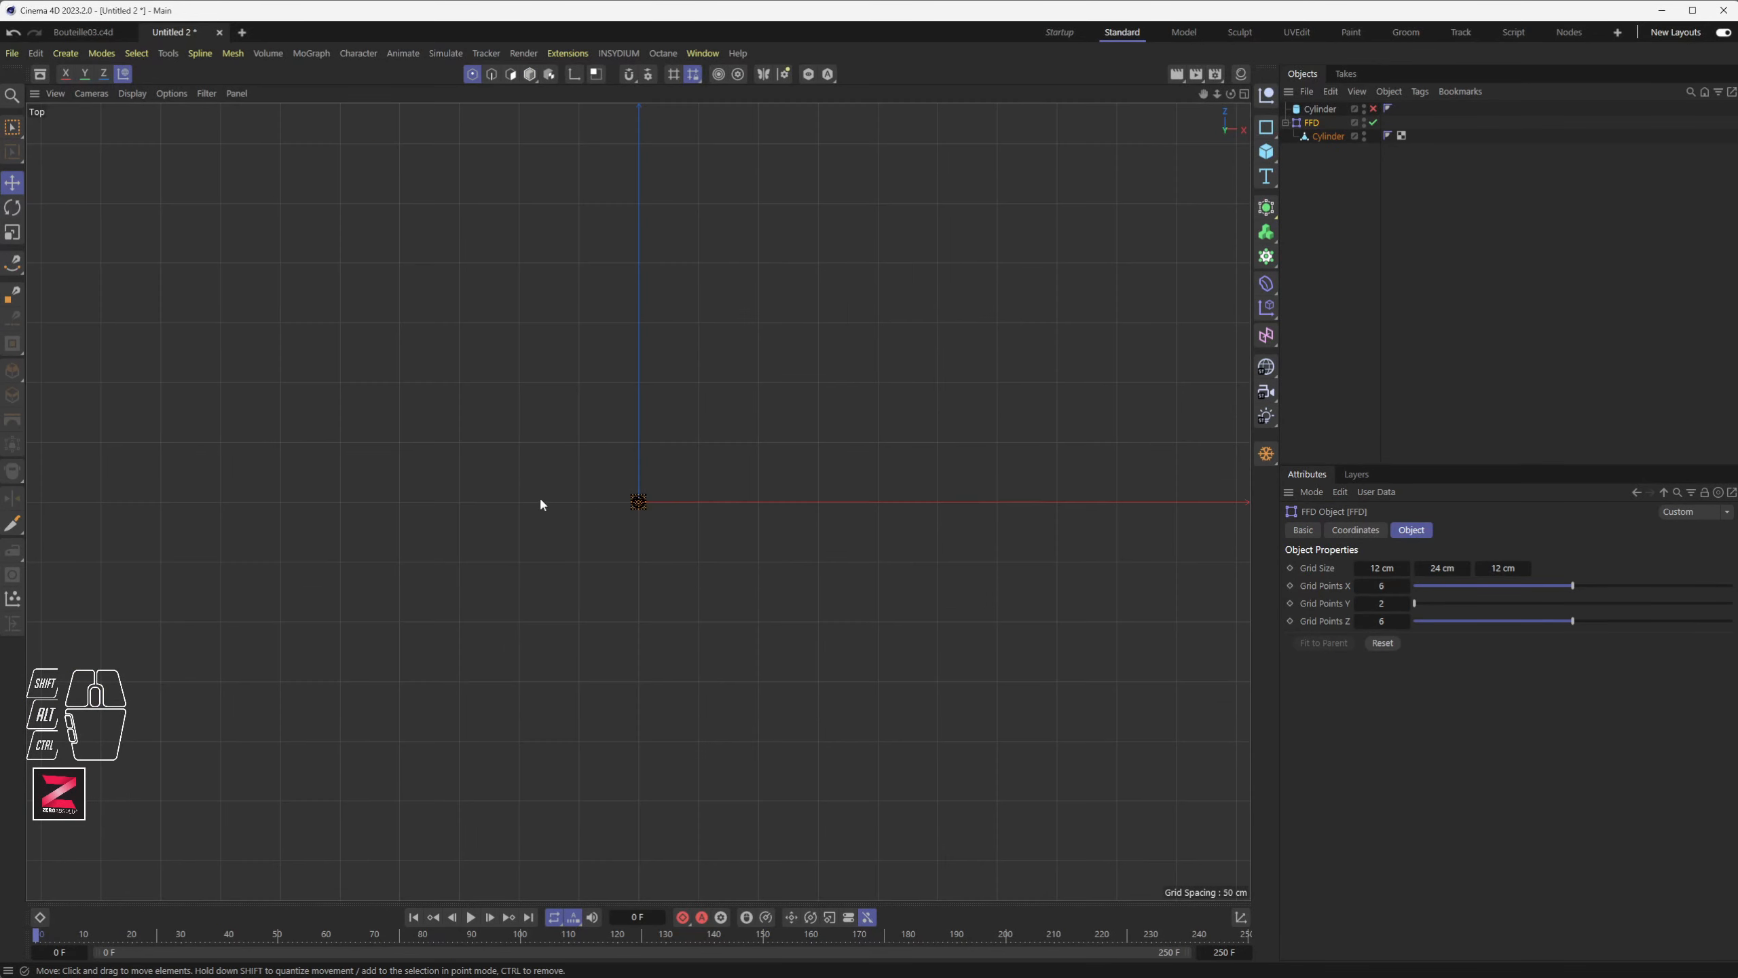
scroll(540, 504, "up", 4)
scroll(852, 480, "up", 6)
scroll(787, 438, "up", 5)
scroll(733, 424, "up", 2)
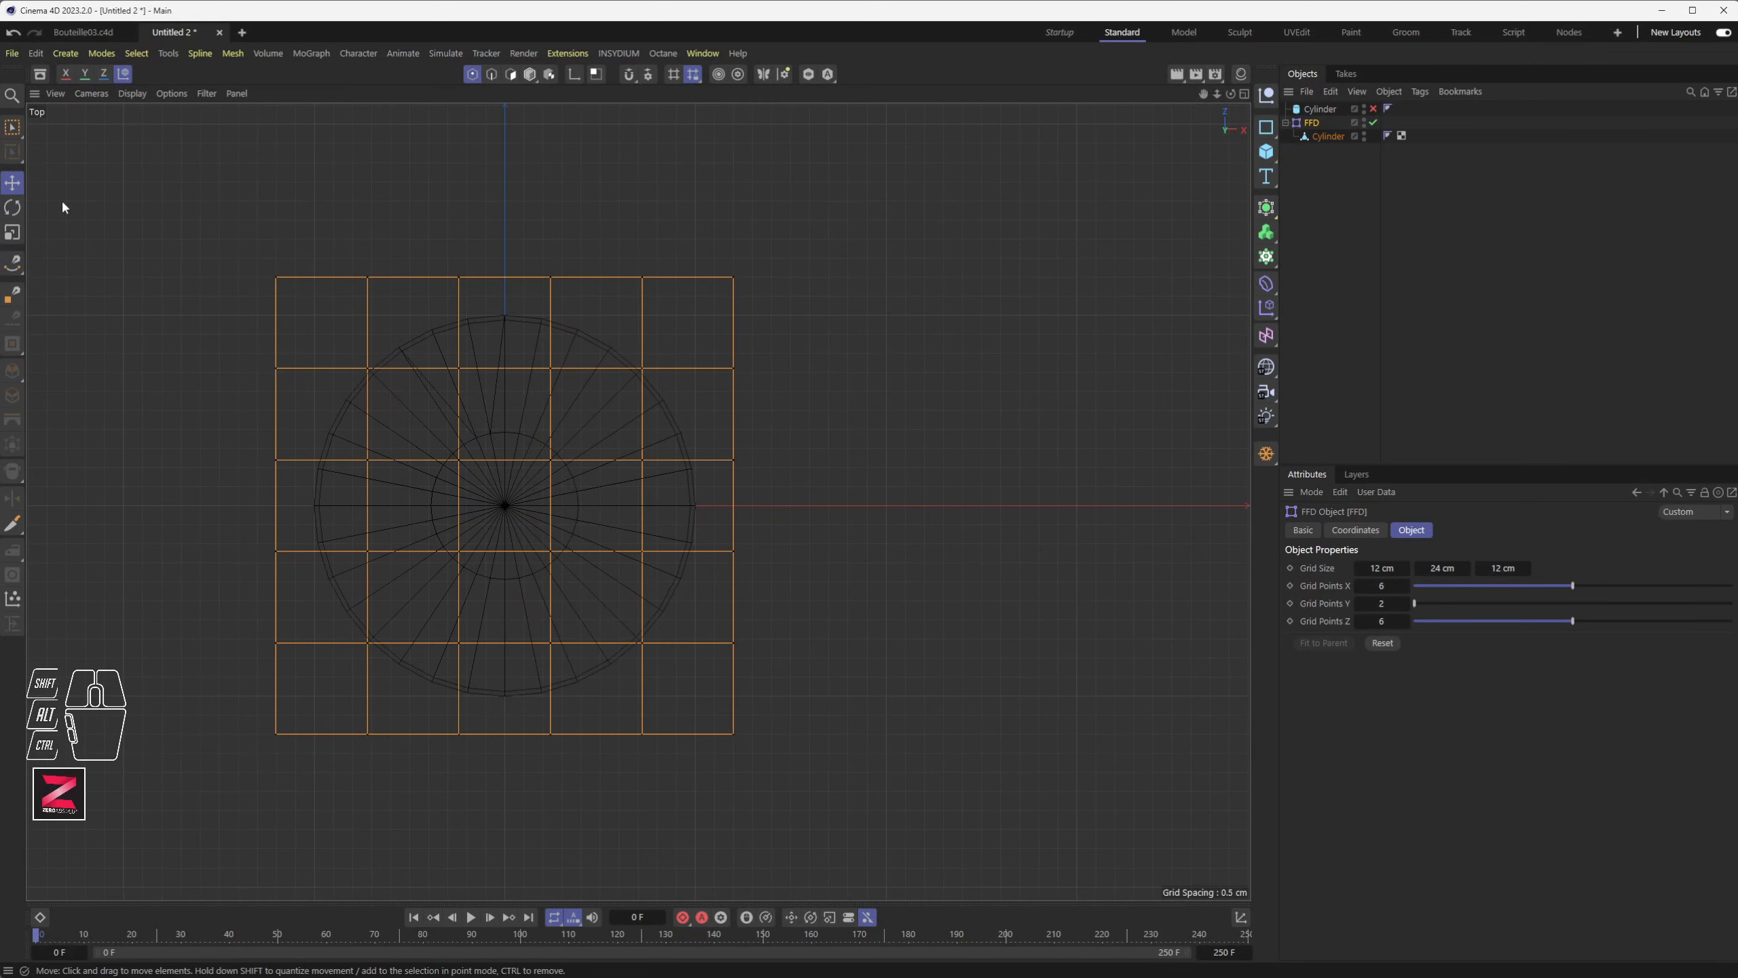
- Select the two back corner points of the FFD cage with Rectangle Selection
left_click_drag(299, 249, 282, 309)
key("0")
left_click_drag(233, 243, 327, 319)
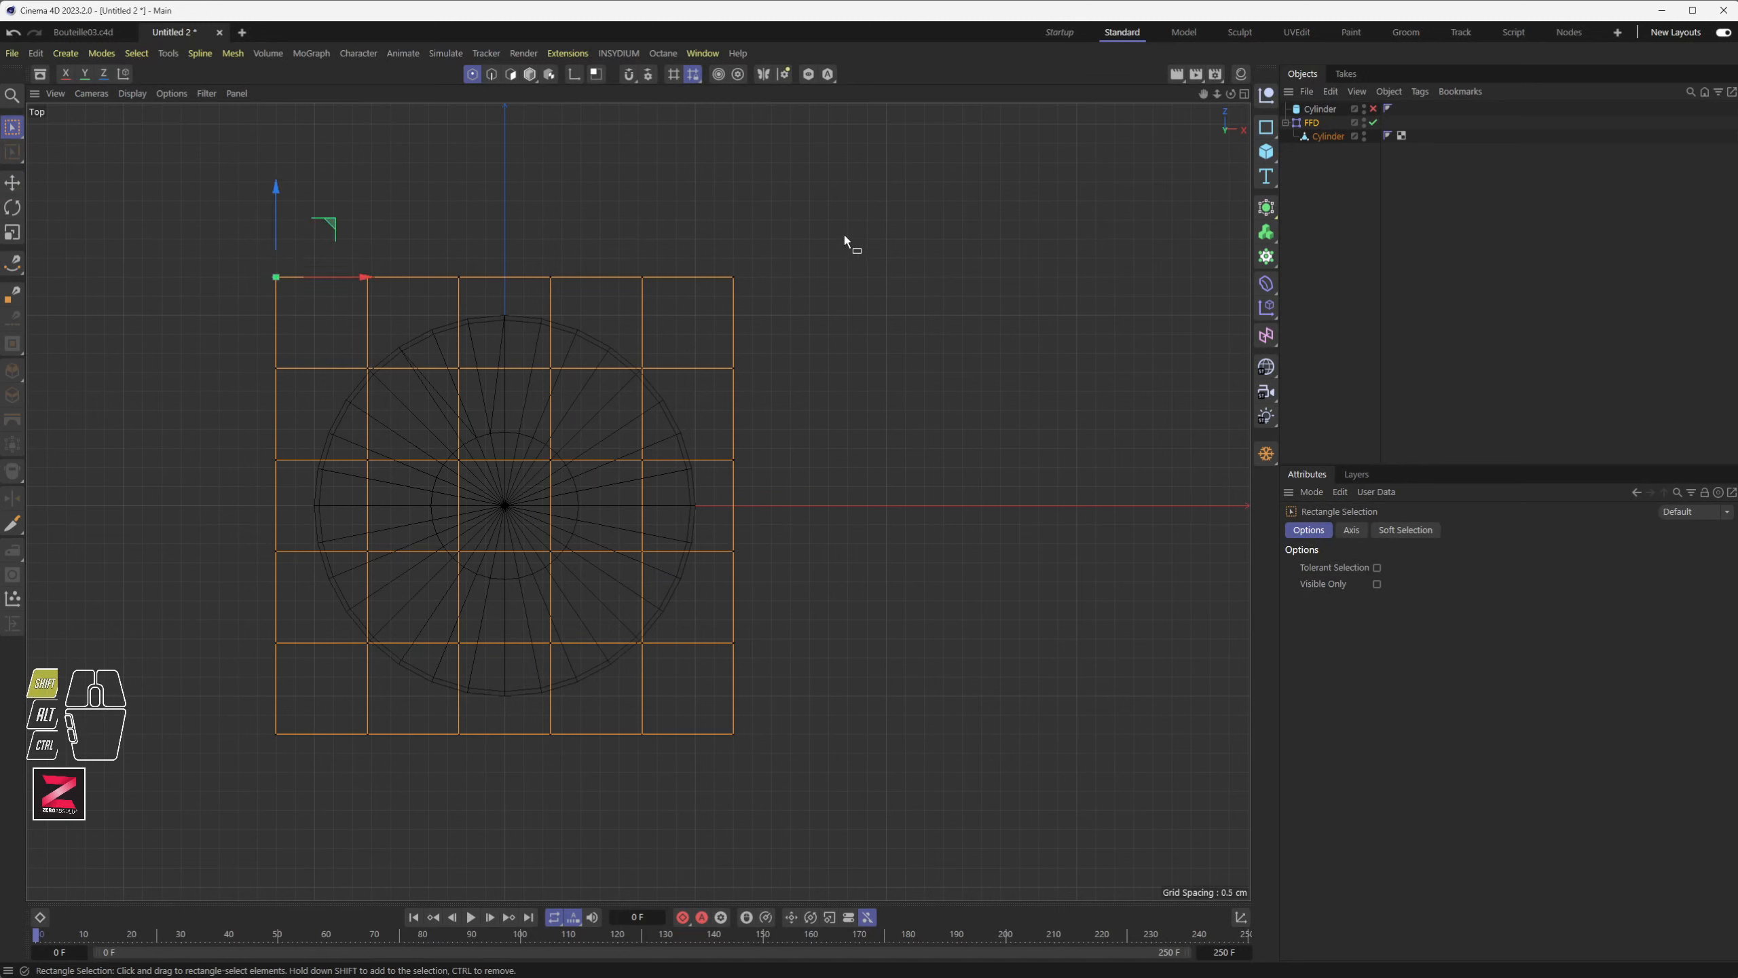
left_click_drag(844, 239, 698, 324, "shift")
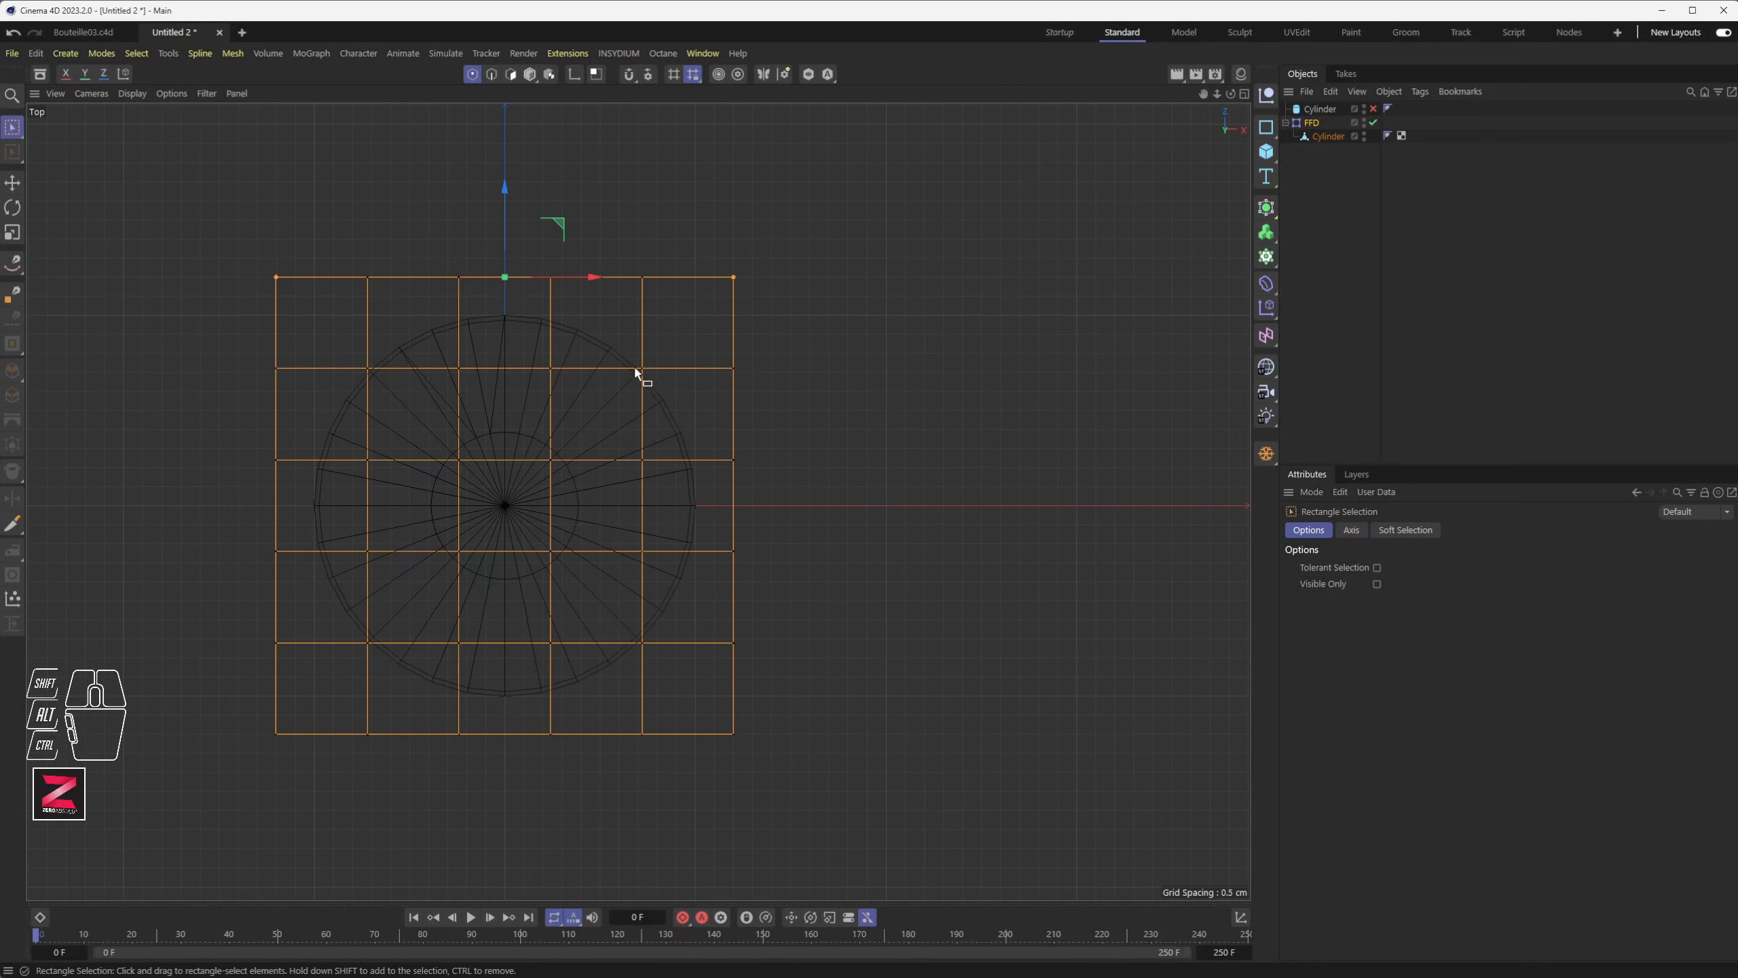
- Take the cylinder out of the FFD and set the FFD's grid size to 10.5 cm in X and Z
mouse_move(1317, 135)
left_mouse_down()
mouse_move(1339, 214)
mouse_move(1319, 126)
left_mouse_up()
left_click(1311, 123)
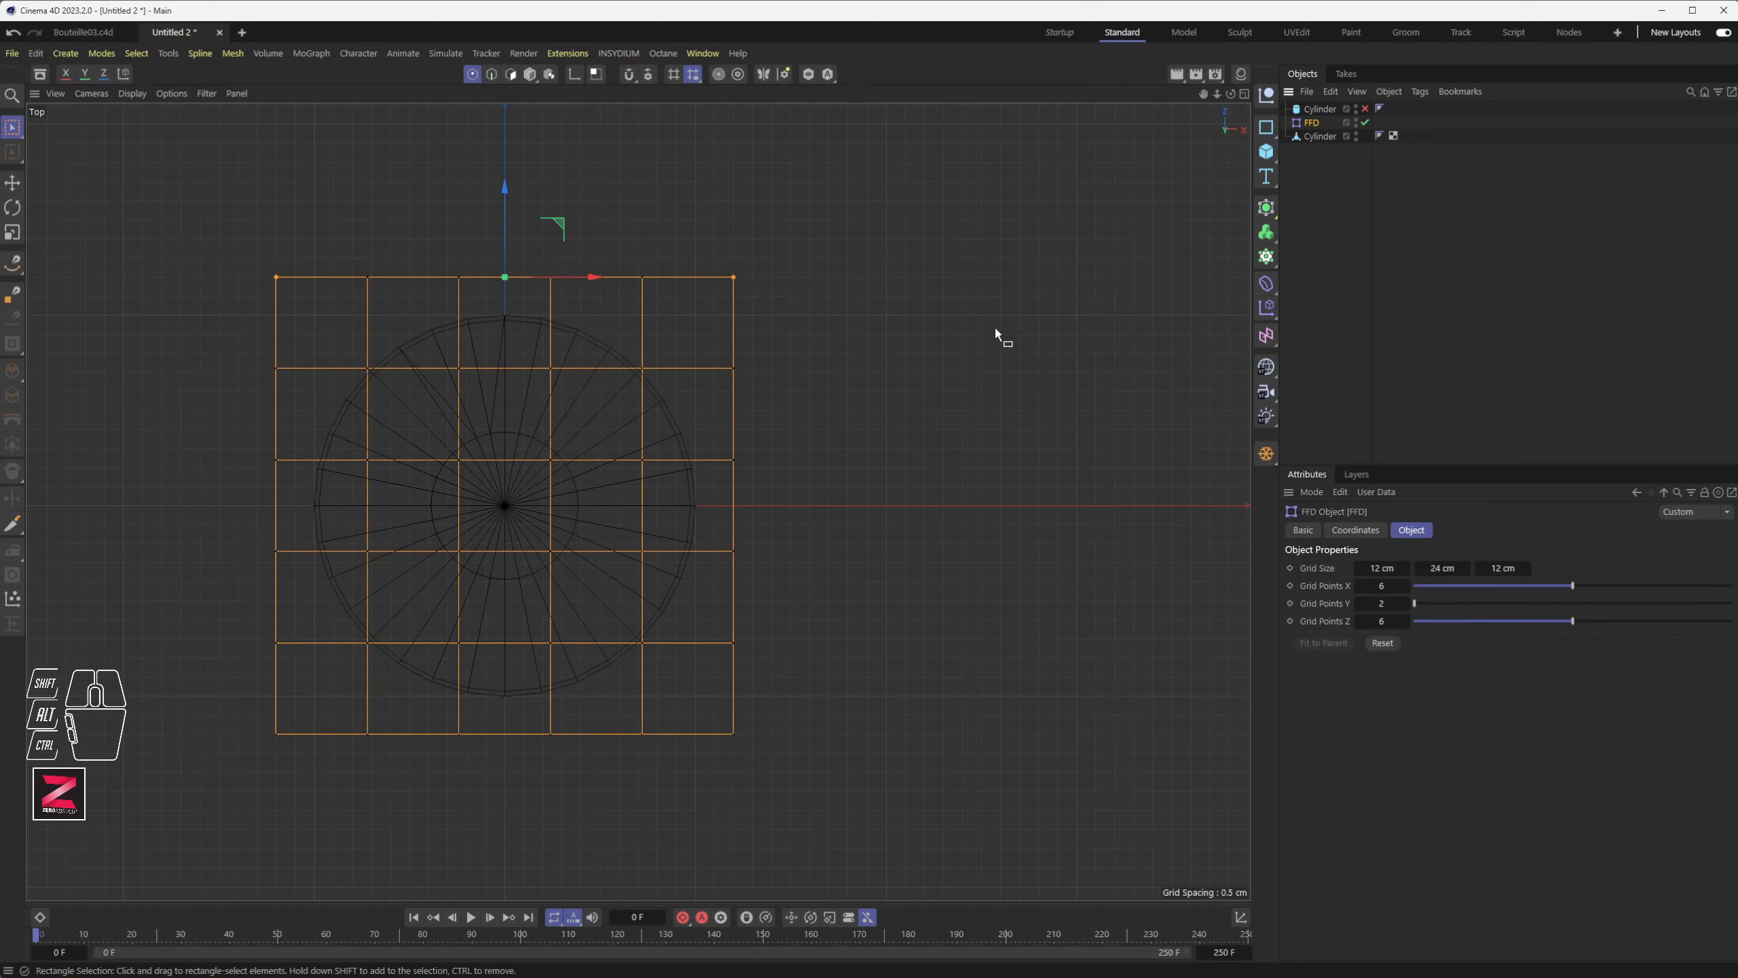
left_click(1407, 571)
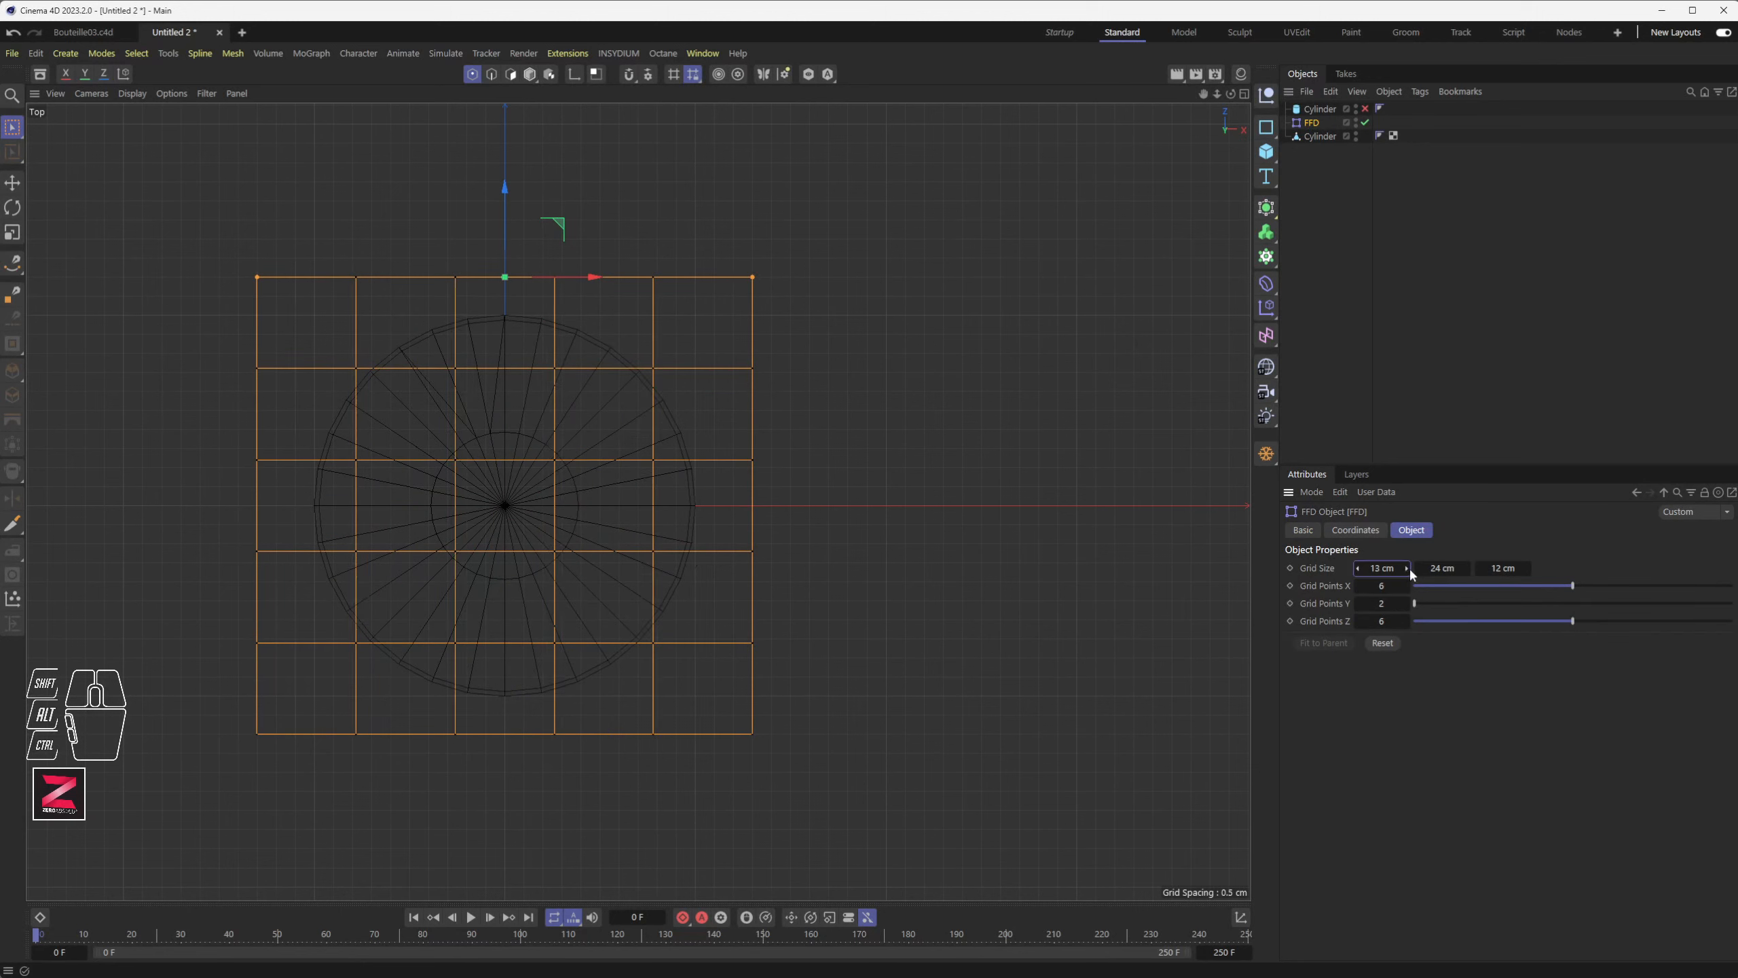
left_click(1360, 569)
left_click(1359, 568)
left_click(1359, 568)
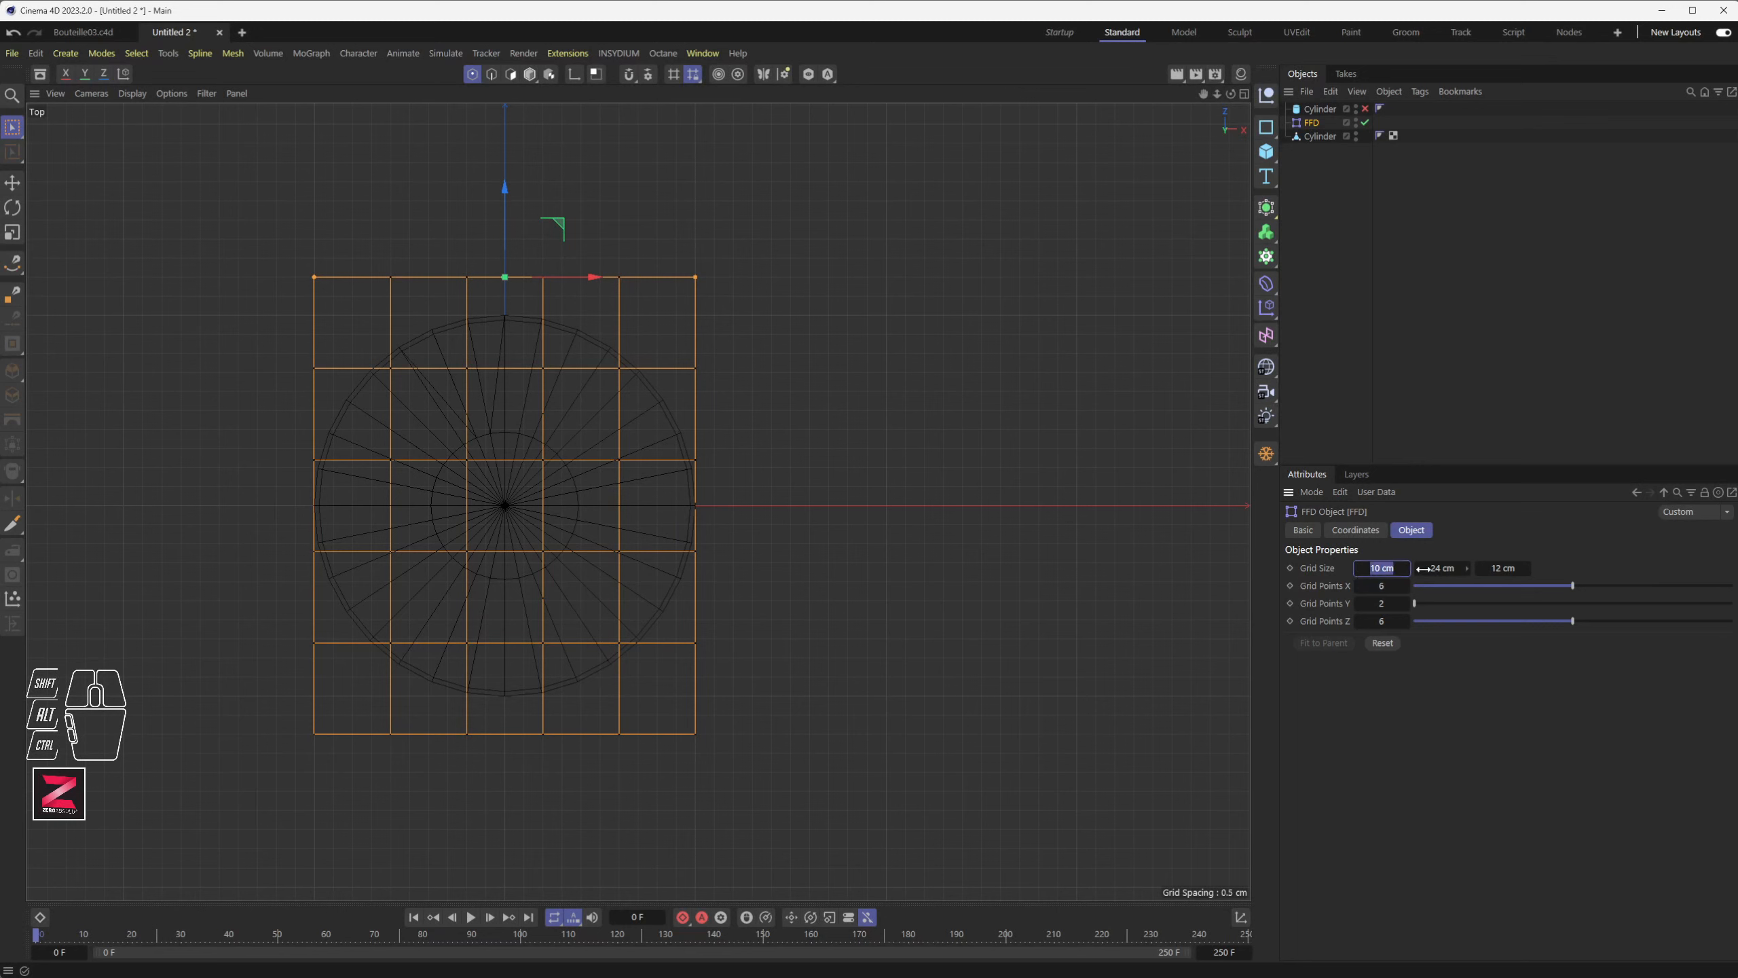
key("Tab")
key("Tab")
type("10")
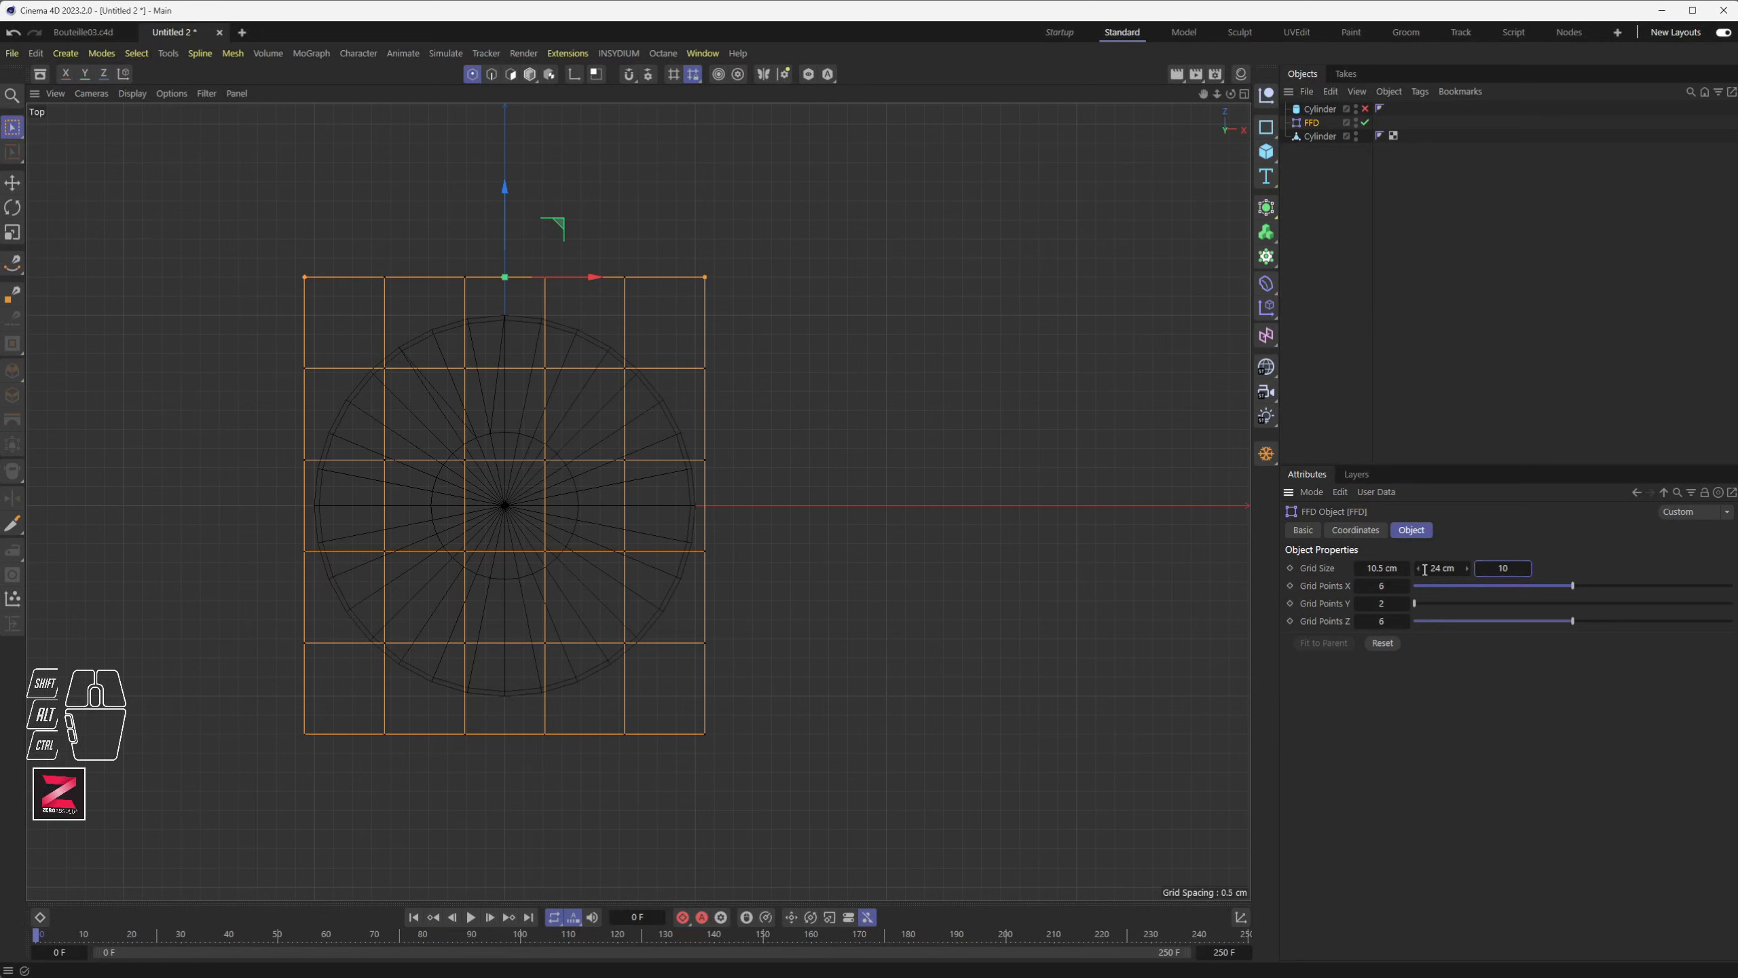
type(".5")
key("Tab")
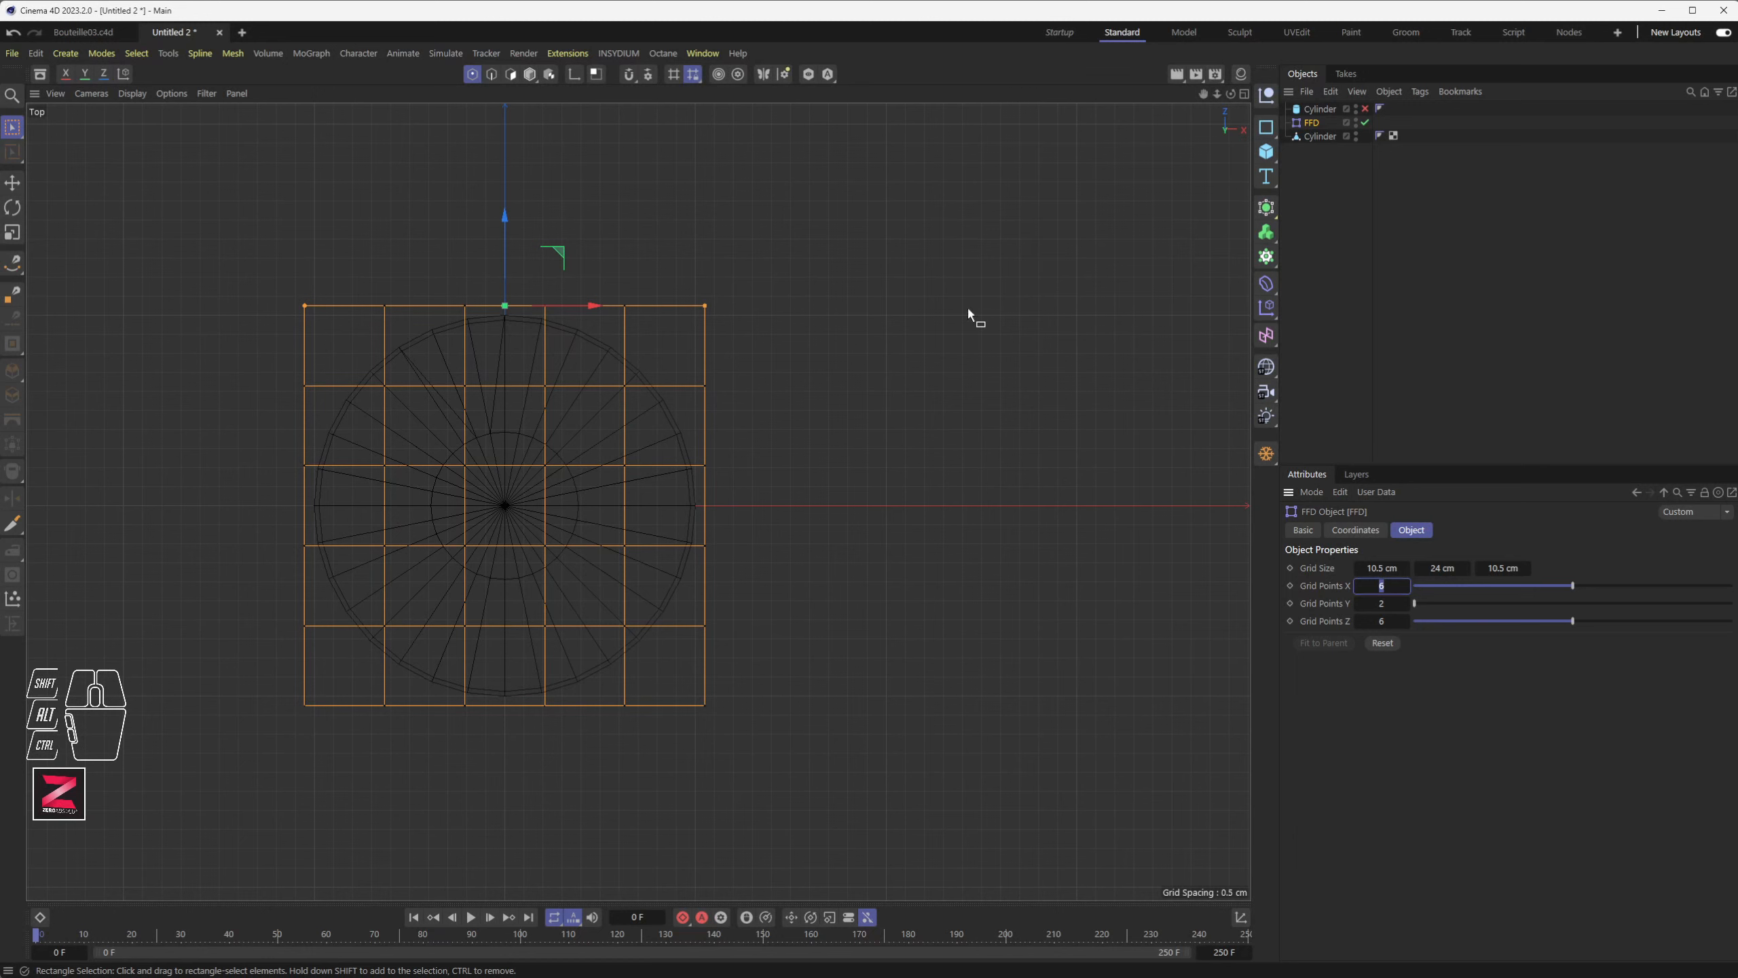
- Nest the cylinder under the FFD again and select the two-by-two blocks of cage points at all four corners
left_click_drag(1318, 136, 1319, 126)
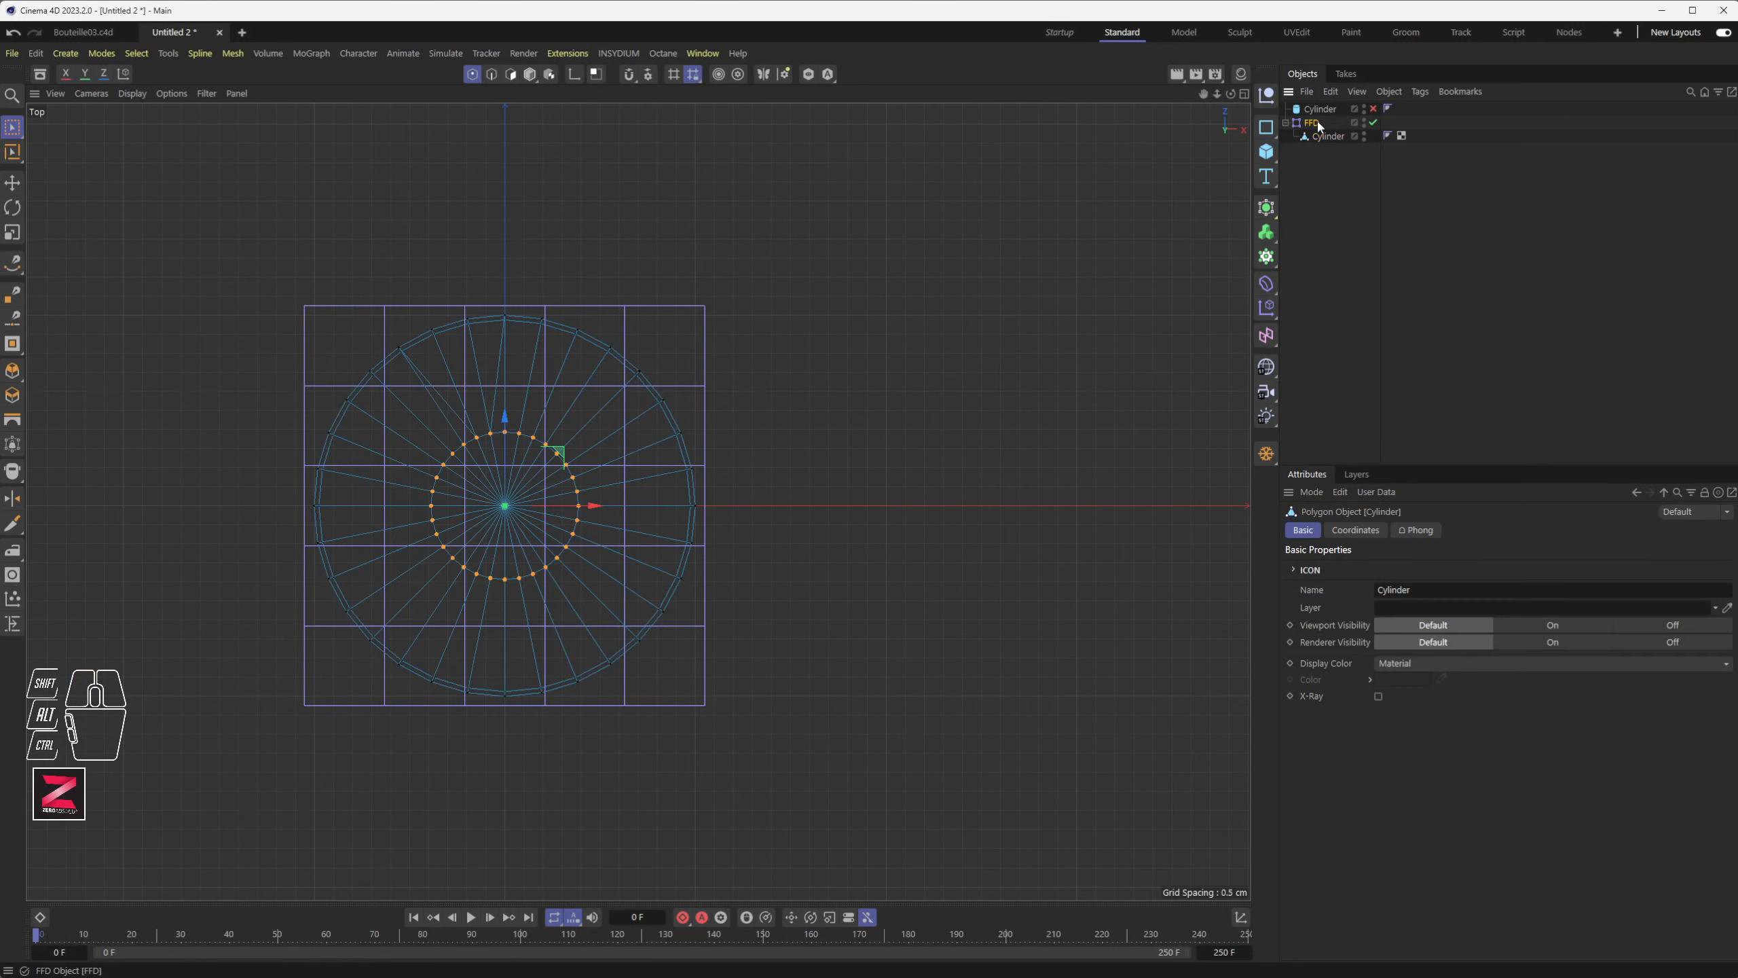
left_click(1312, 123)
left_click_drag(755, 273, 601, 406)
left_click_drag(257, 287, 416, 422, "shift")
left_click_drag(266, 748, 408, 602, "shift")
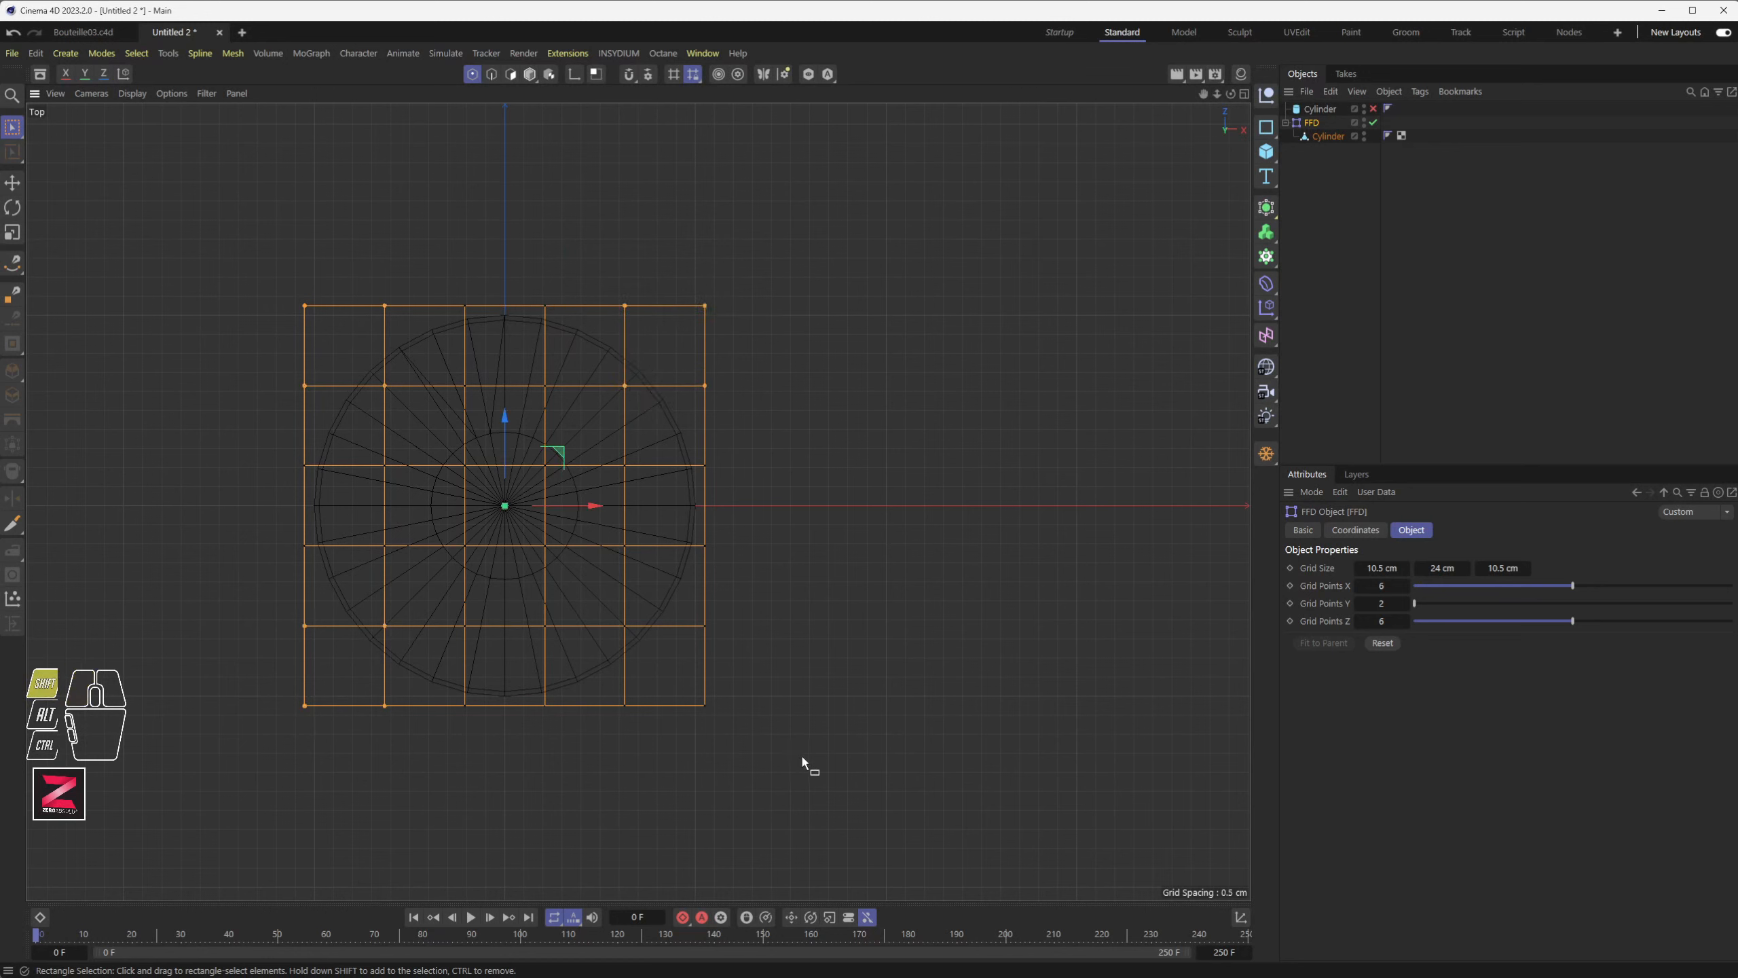
left_click_drag(804, 758, 604, 604, "shift")
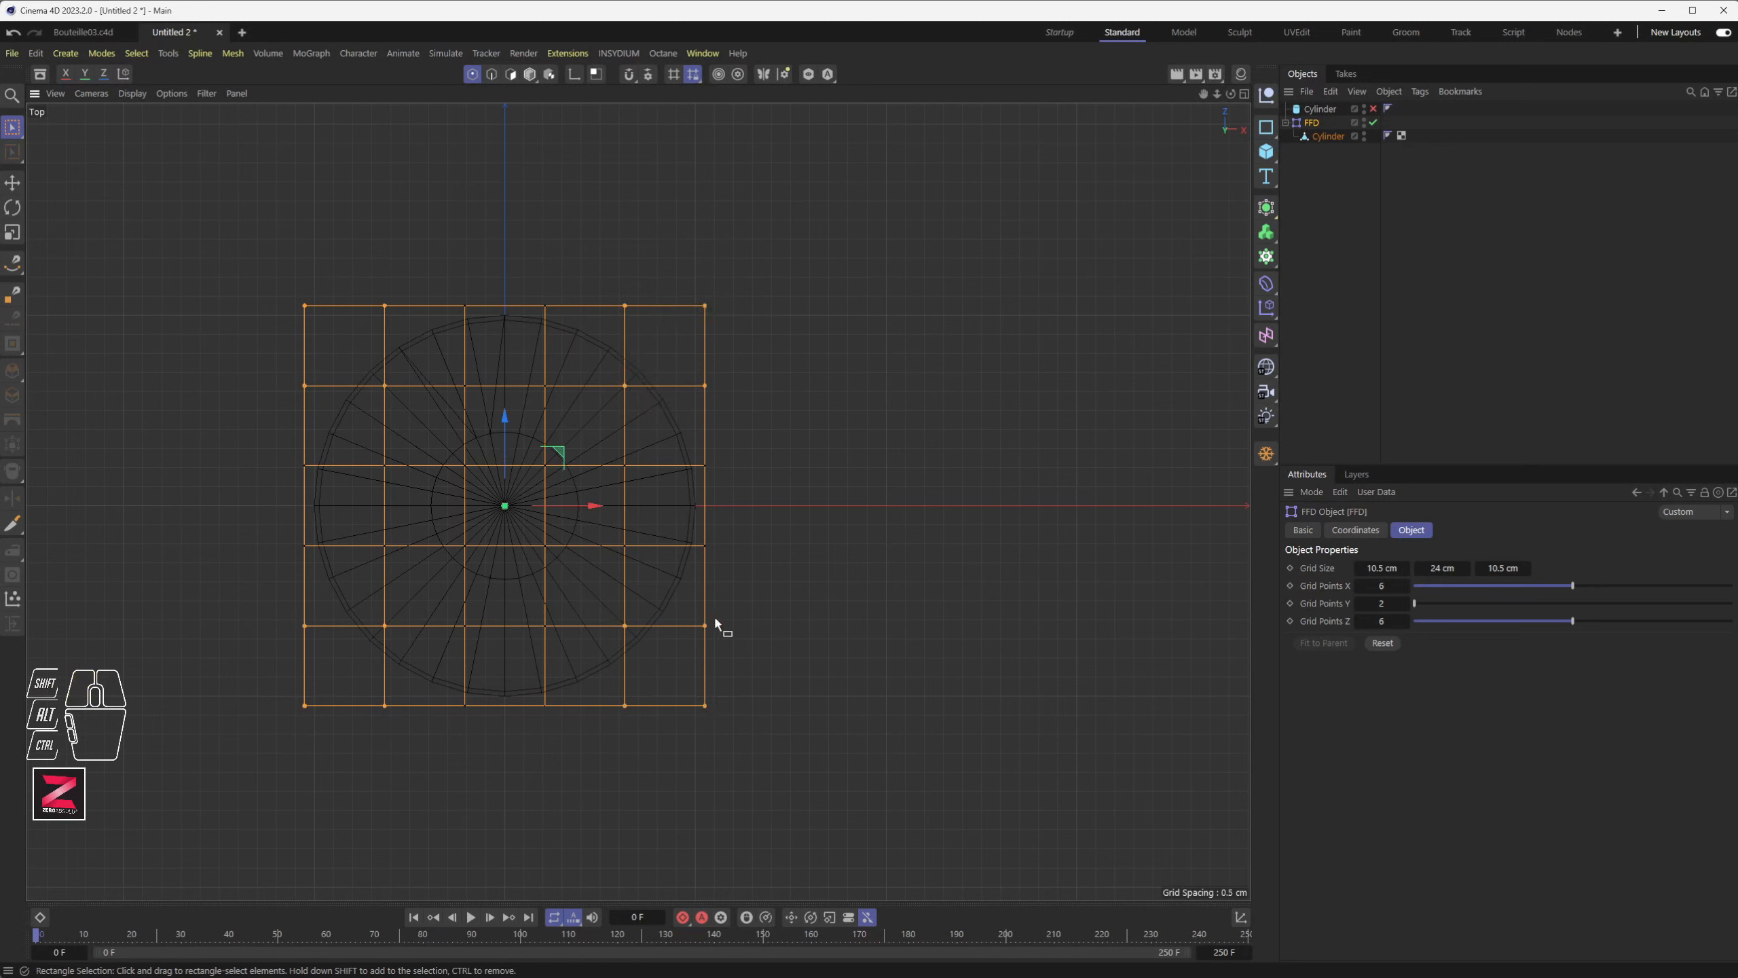
- Return to the perspective view and try scaling the selected FFD points with the Scale tool
middle_click(751, 558)
middle_click(399, 272)
scroll(399, 272, "down", 2)
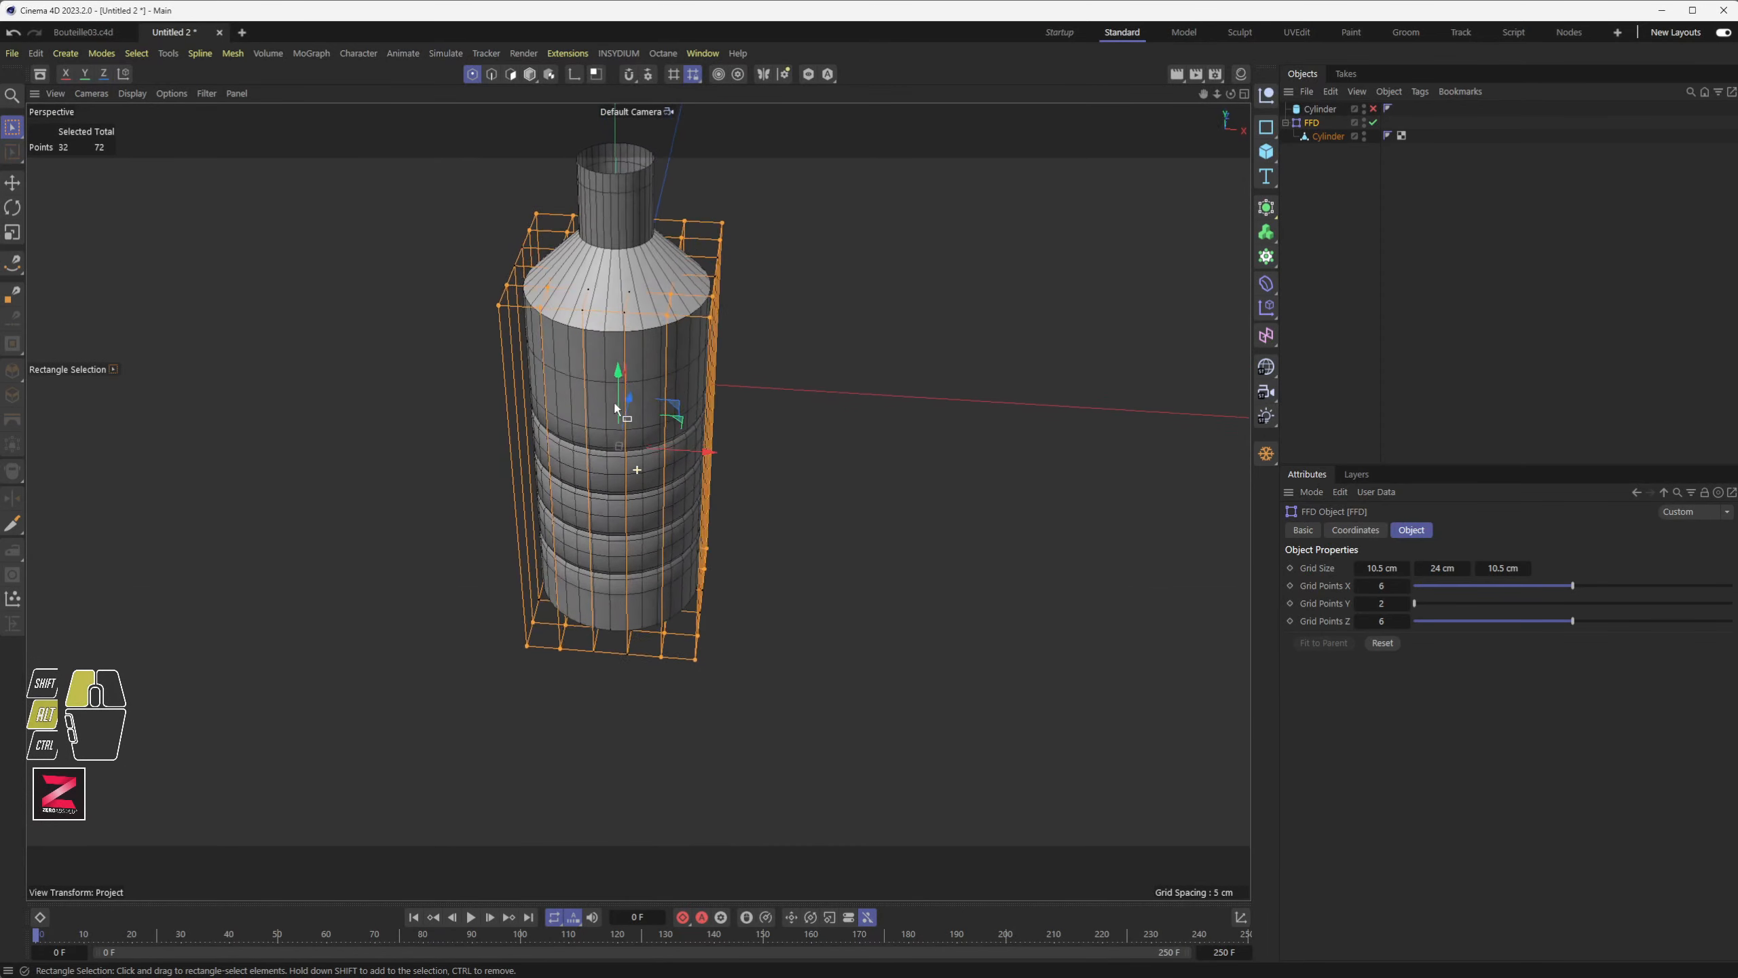
key("t")
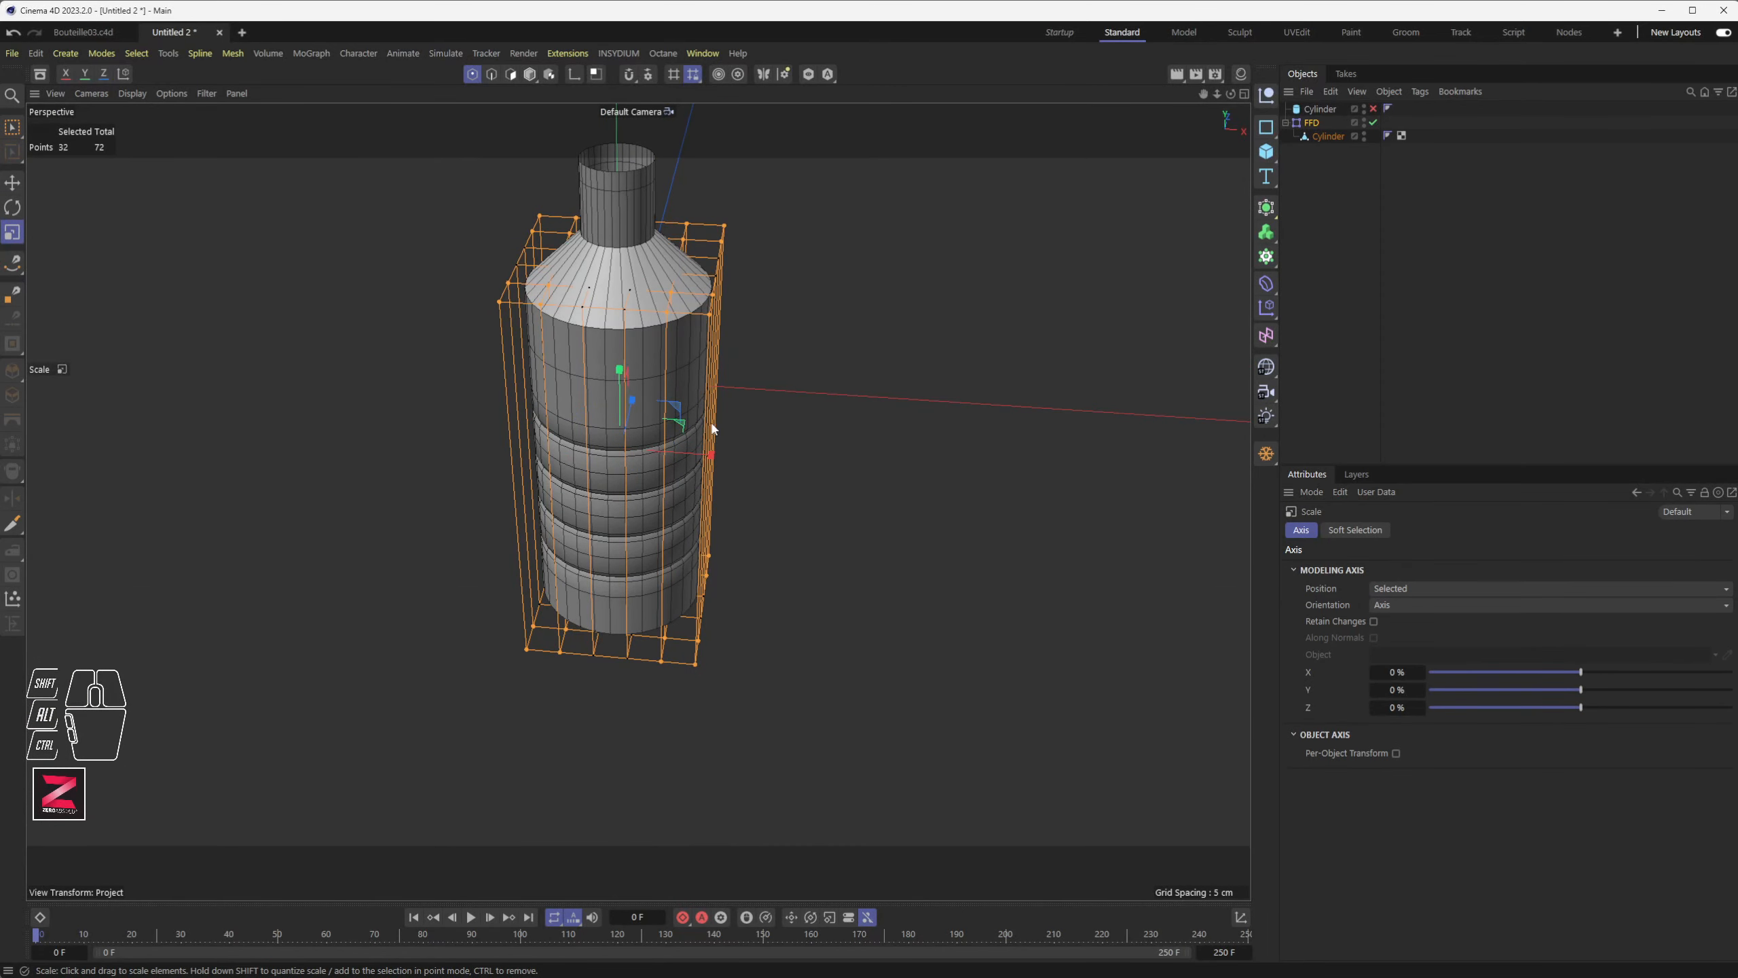
left_click_drag(726, 466, 1054, 313, "alt")
key("ctrl+z")
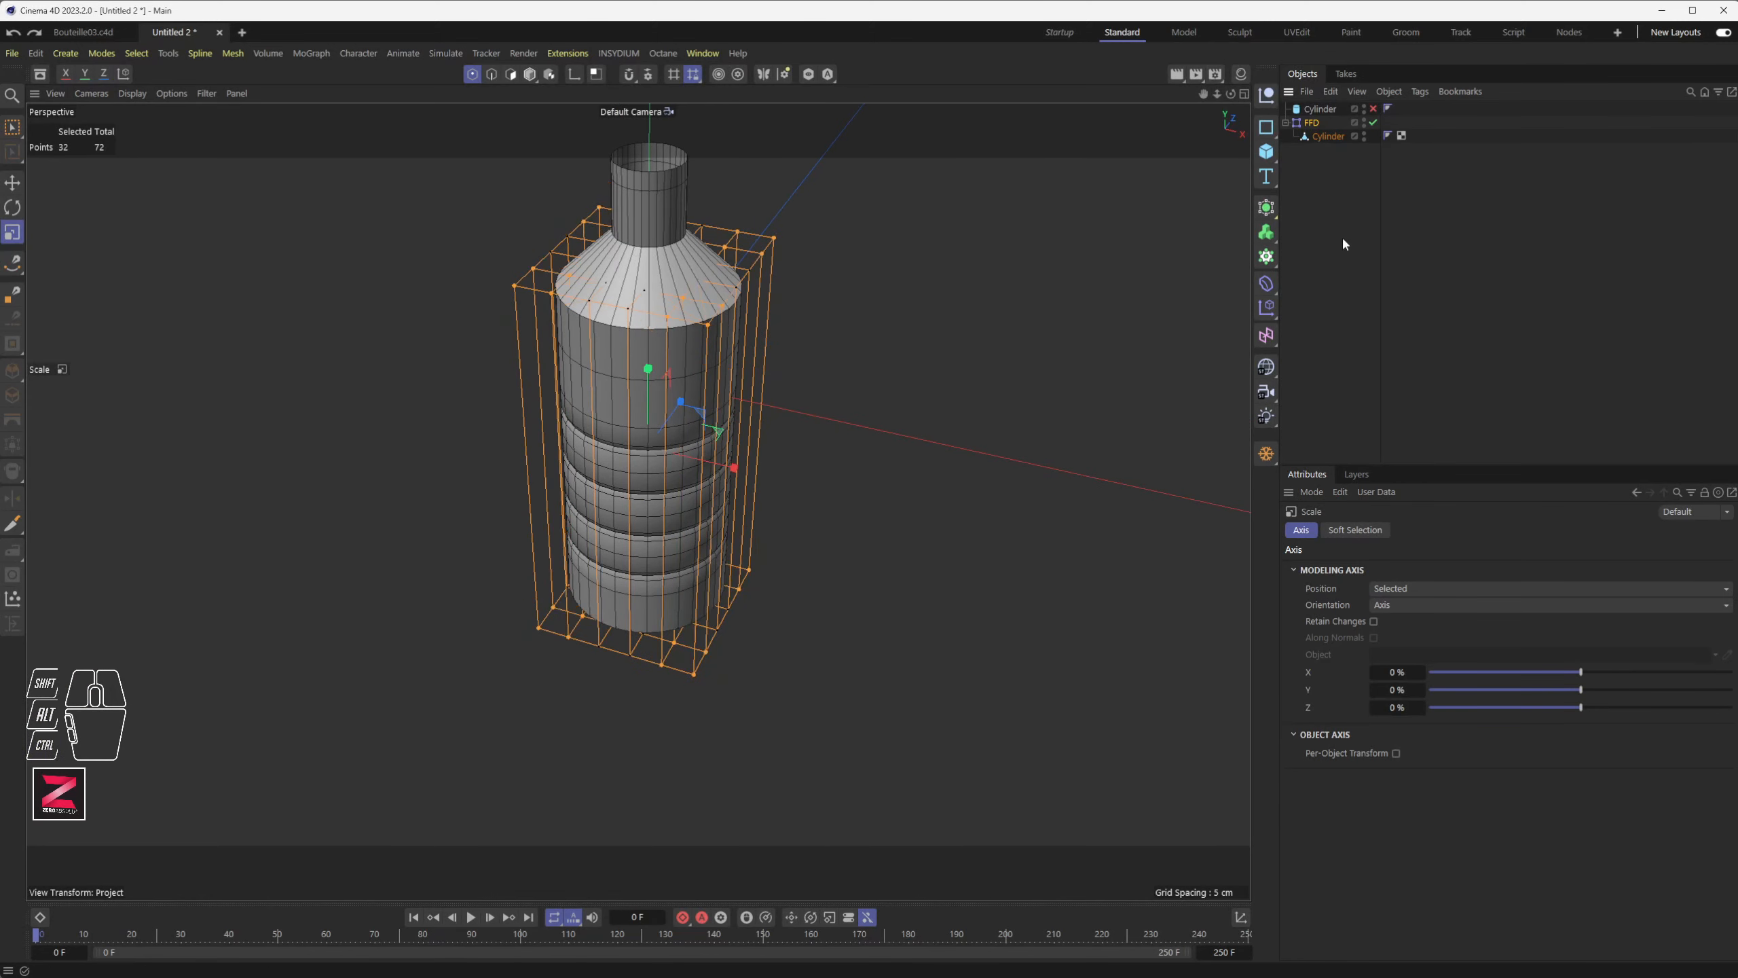
- Make the FFD a child of the cylinder and scale the selected corner points outward in X and Z
left_click(1319, 137)
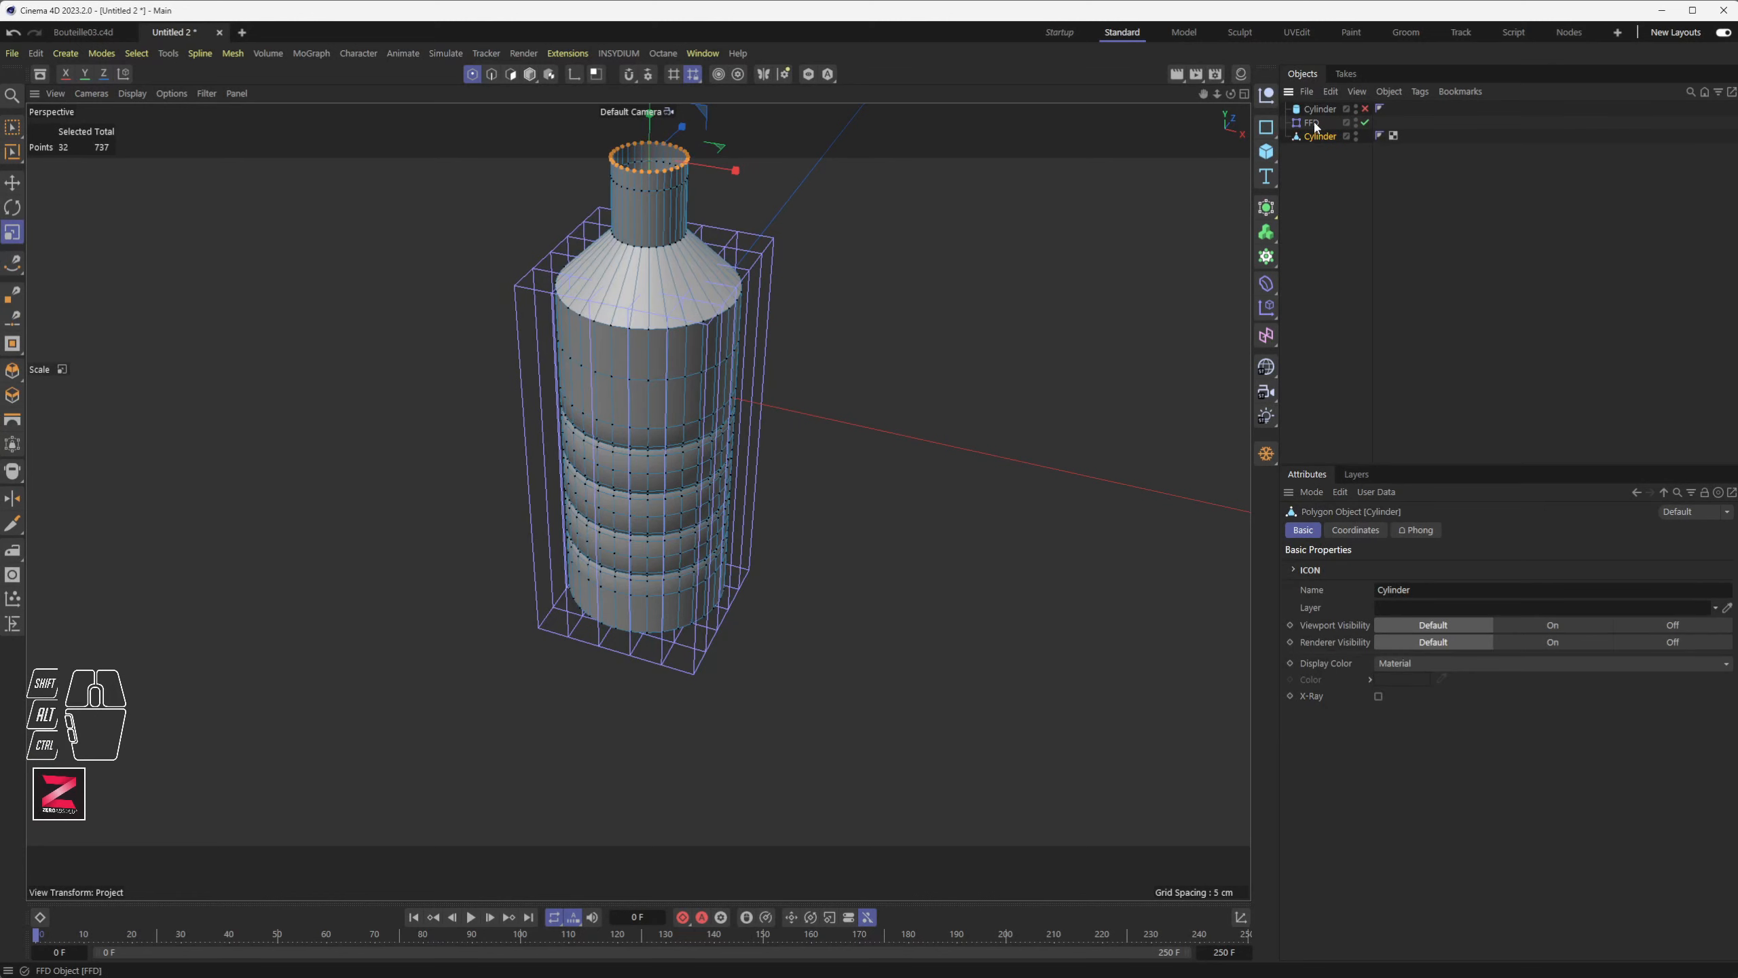
left_click_drag(1315, 126, 1320, 136)
left_click(1320, 136)
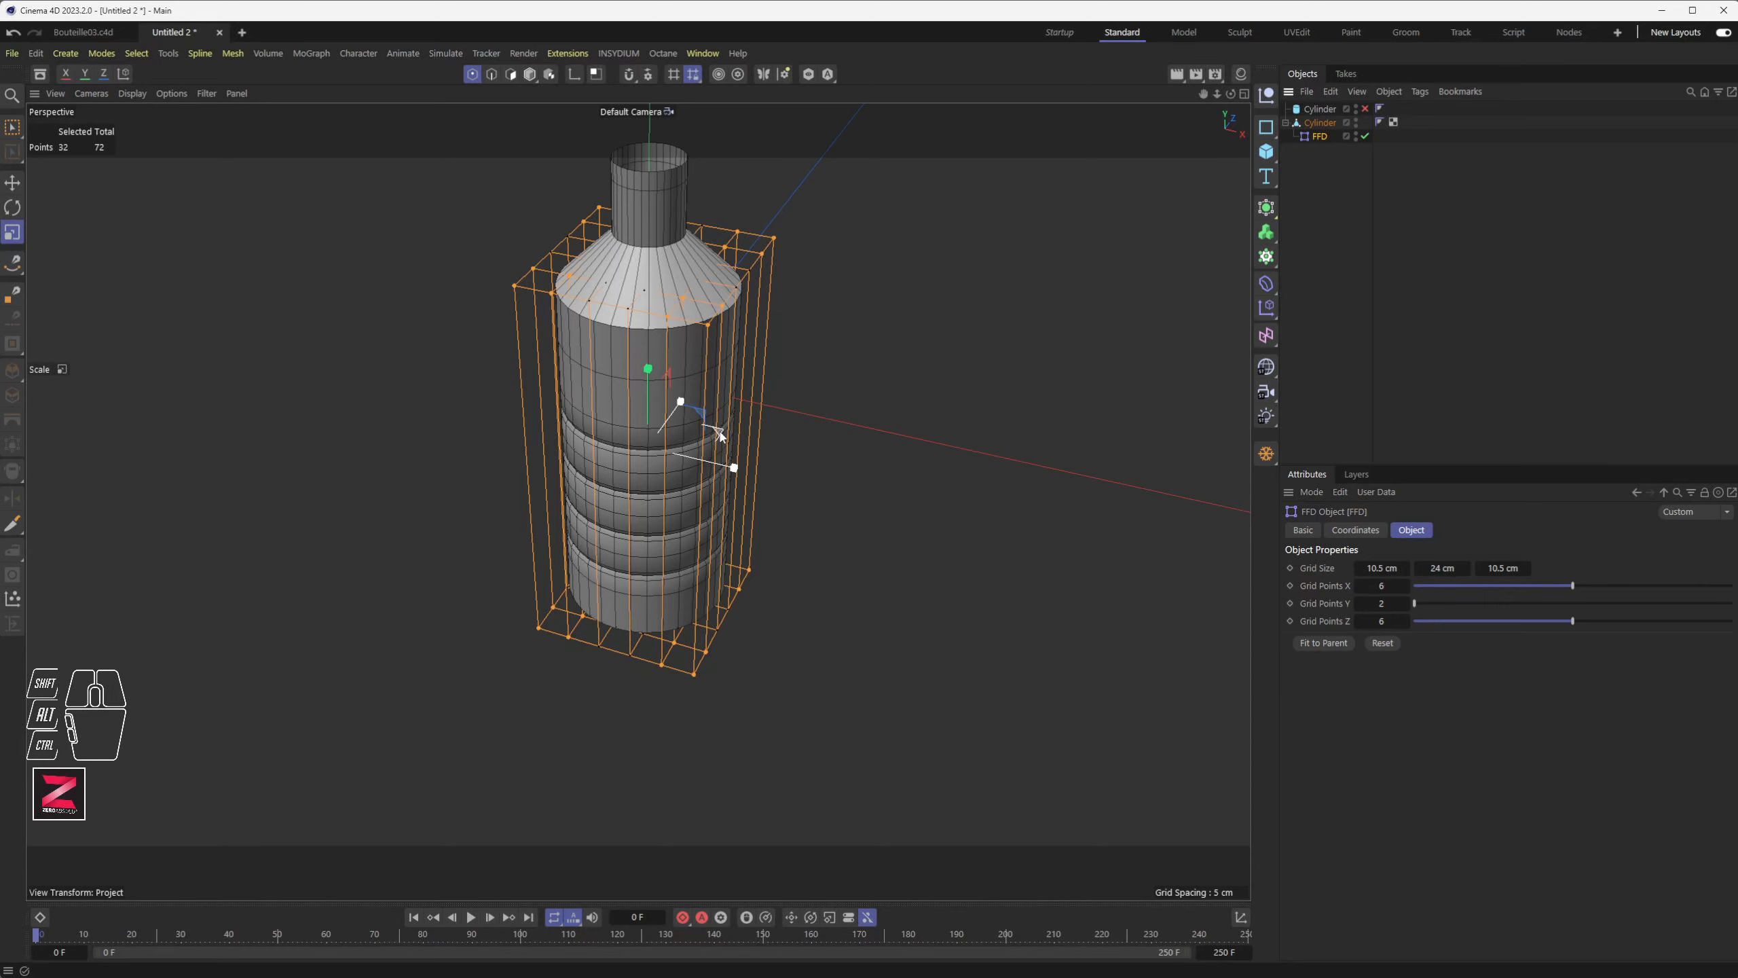
left_click_drag(720, 436, 786, 337)
left_click_drag(786, 337, 583, 415, "alt")
left_click_drag(603, 604, 679, 410, "alt")
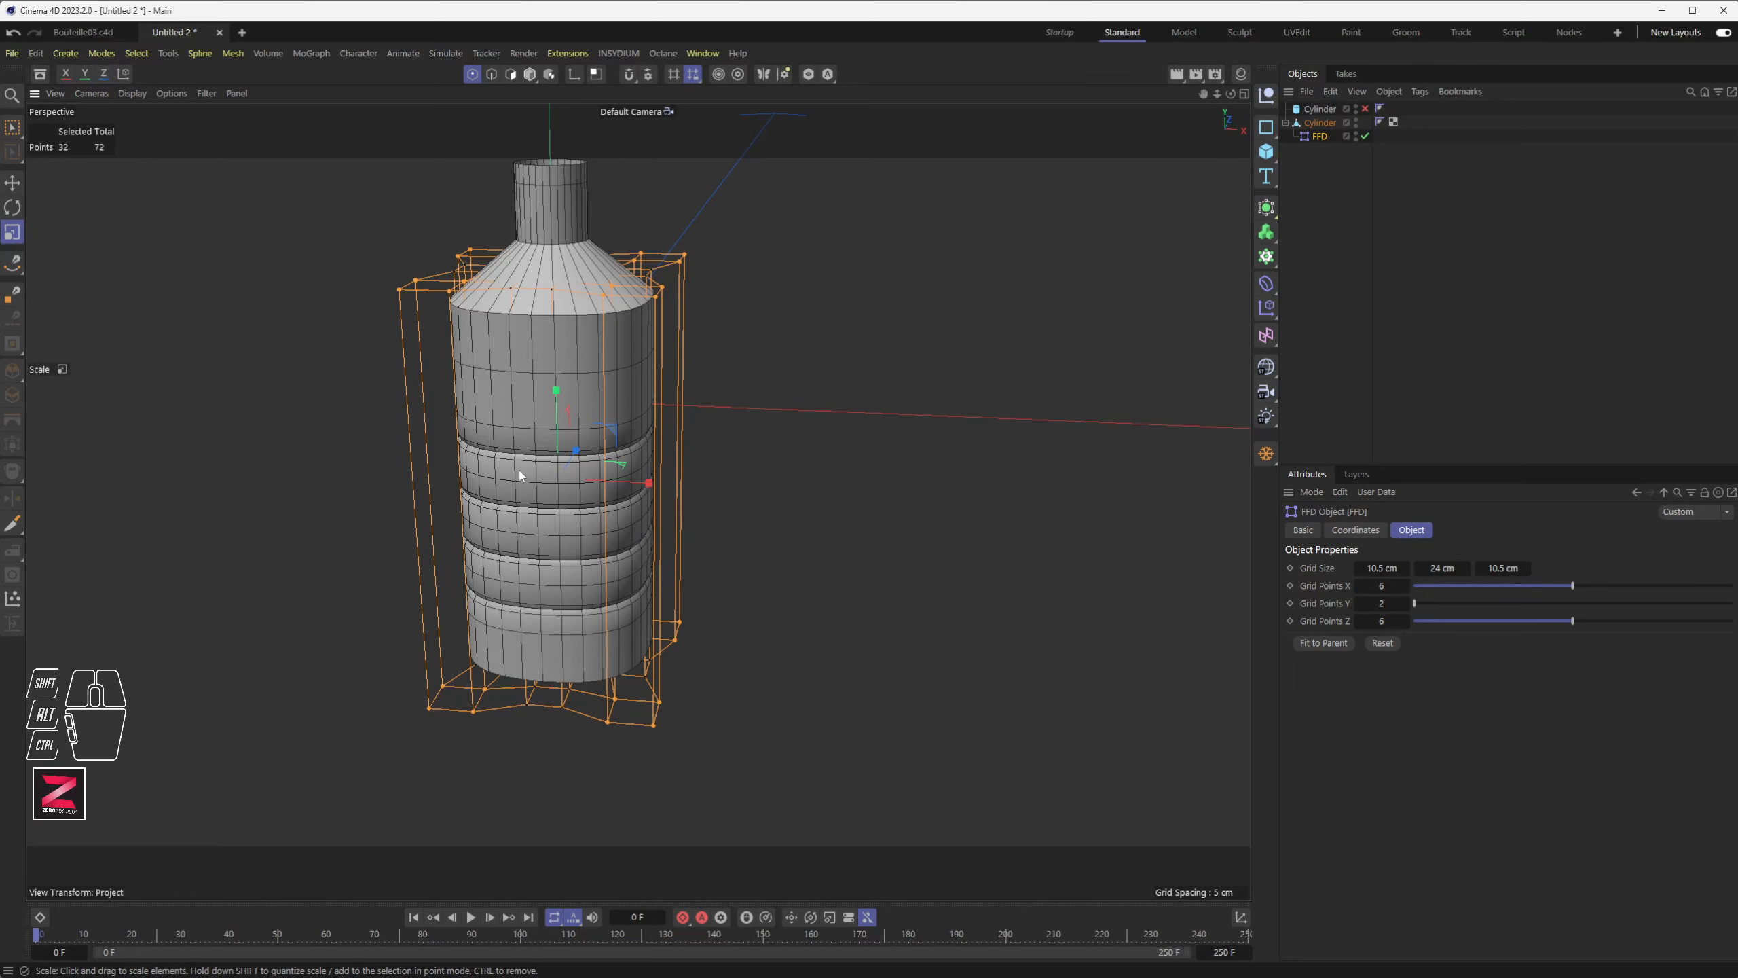
- Select the cylinder's point rows across the grooved section, move them down toward the base, and return to model mode
left_click(1320, 123)
left_click_drag(587, 363, 787, 491, "alt")
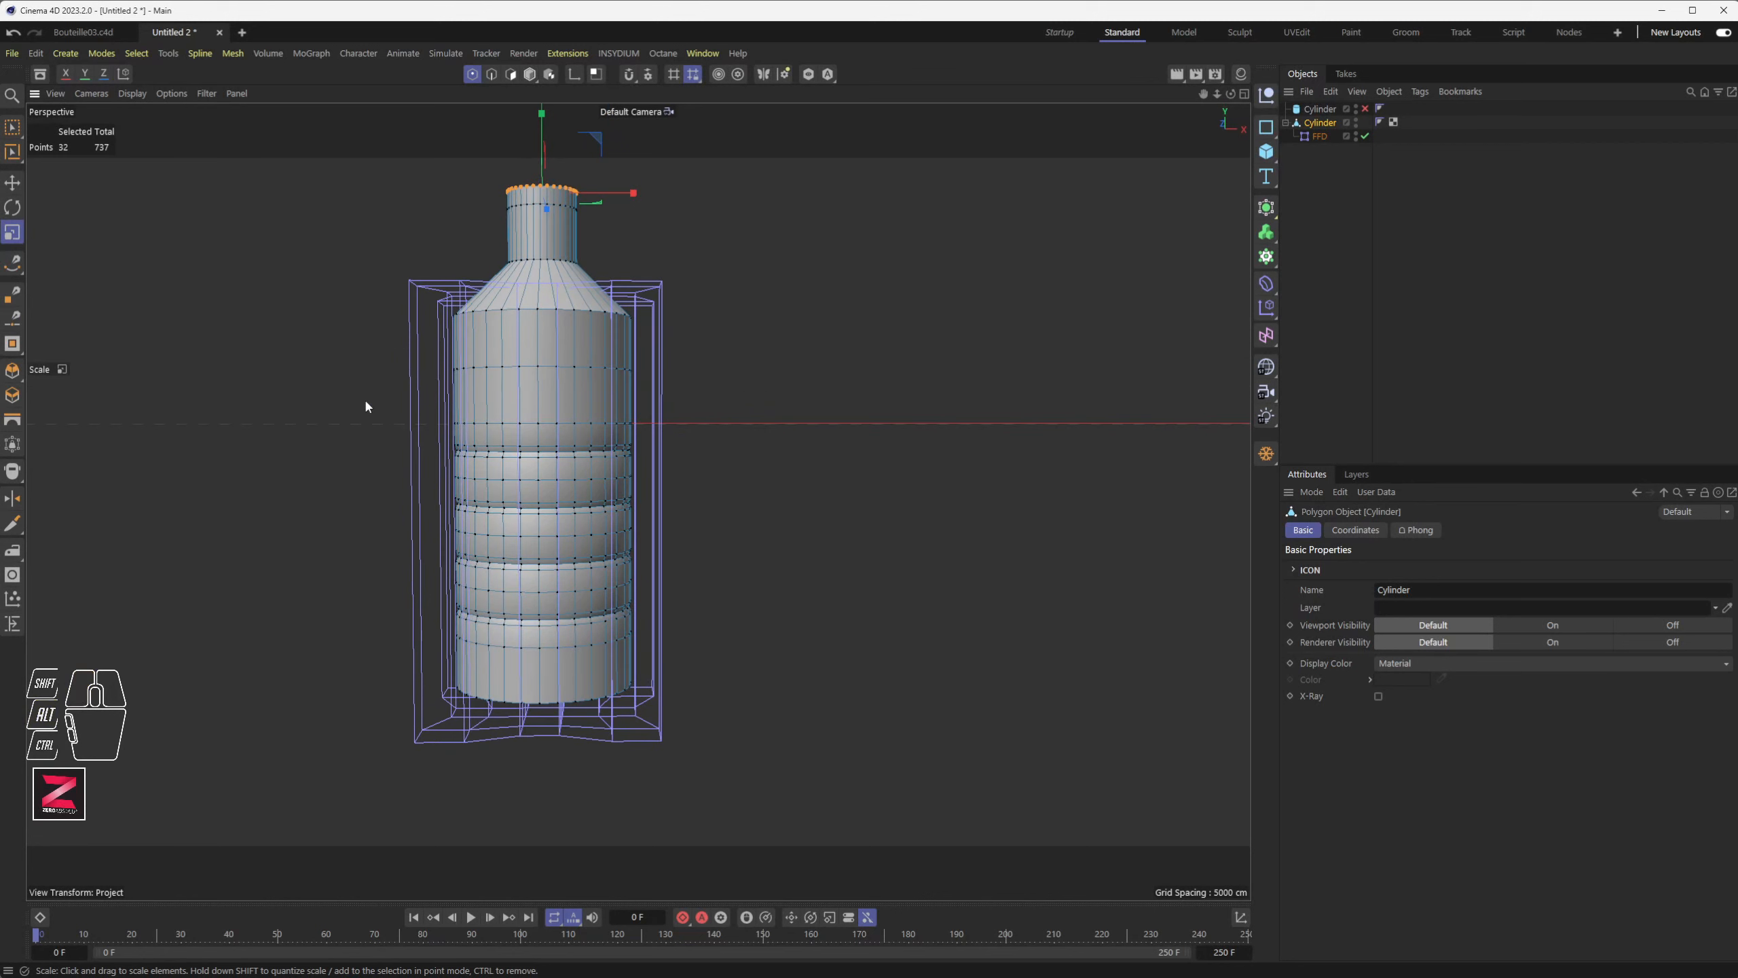
left_click_drag(365, 402, 590, 517)
key("ctrl+z")
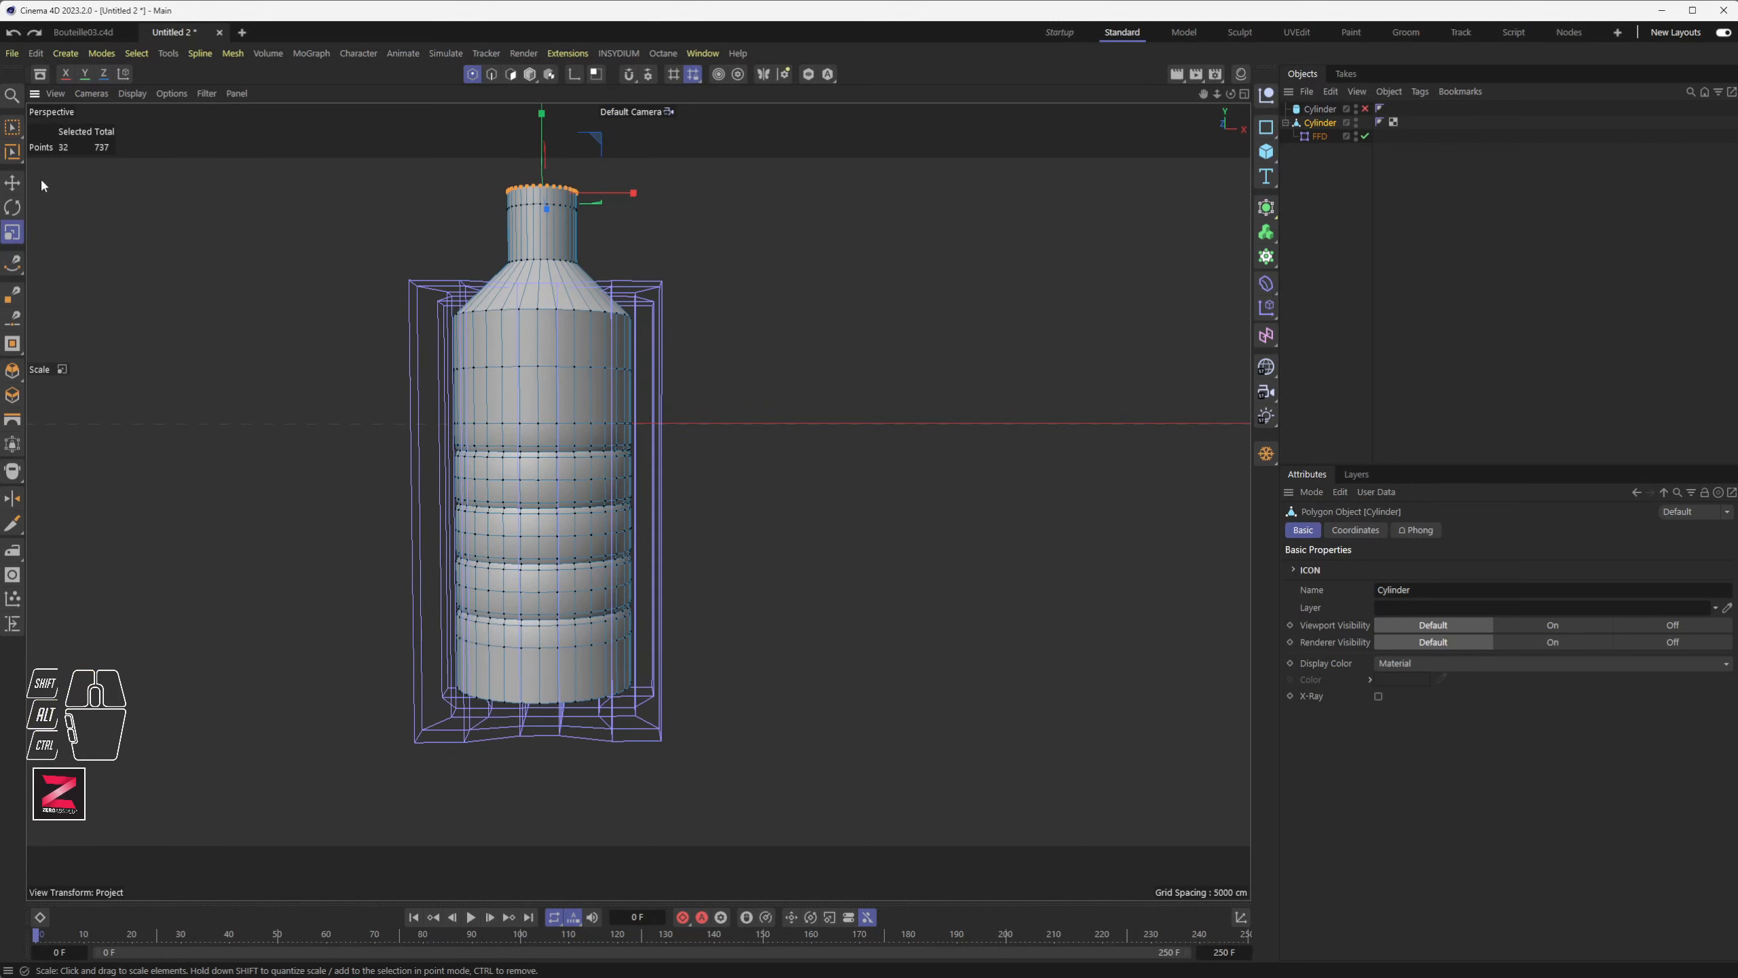
left_click(11, 129)
left_click_drag(372, 403, 751, 649)
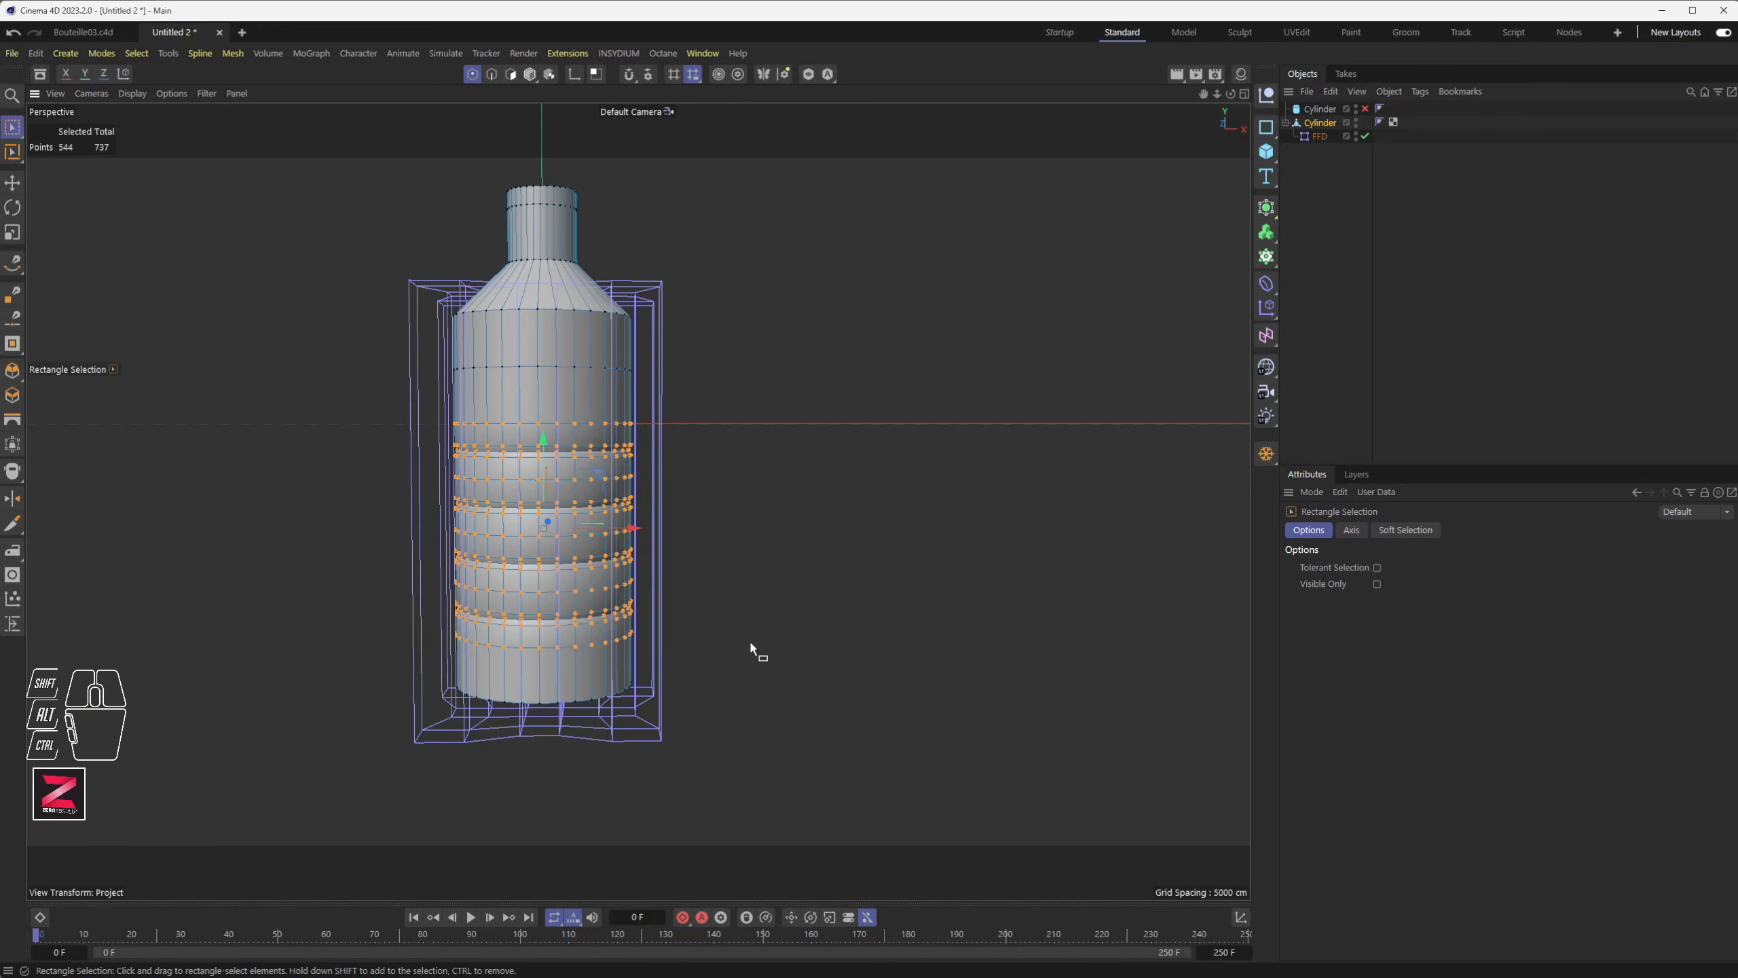
mouse_move(545, 449)
left_mouse_down()
mouse_move(543, 486)
mouse_move(543, 433)
mouse_move(545, 478)
left_mouse_up()
left_click_drag(715, 589, 704, 419, "alt")
left_click_drag(667, 593, 746, 570, "alt")
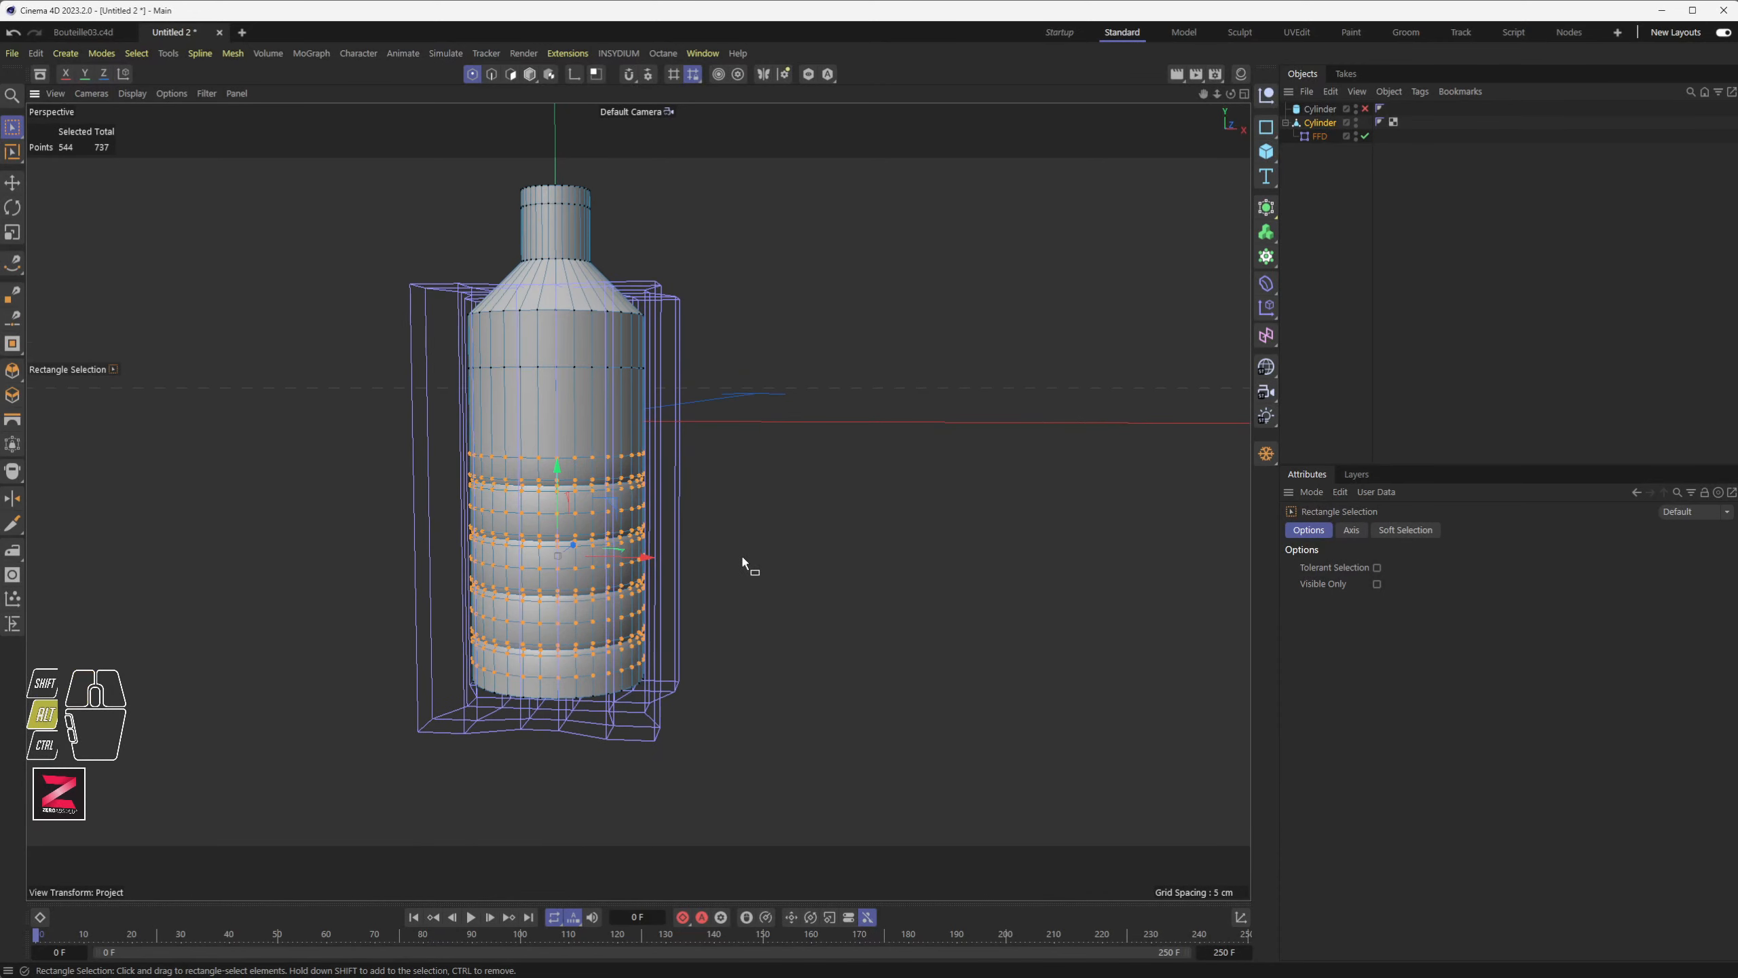
left_click(529, 73)
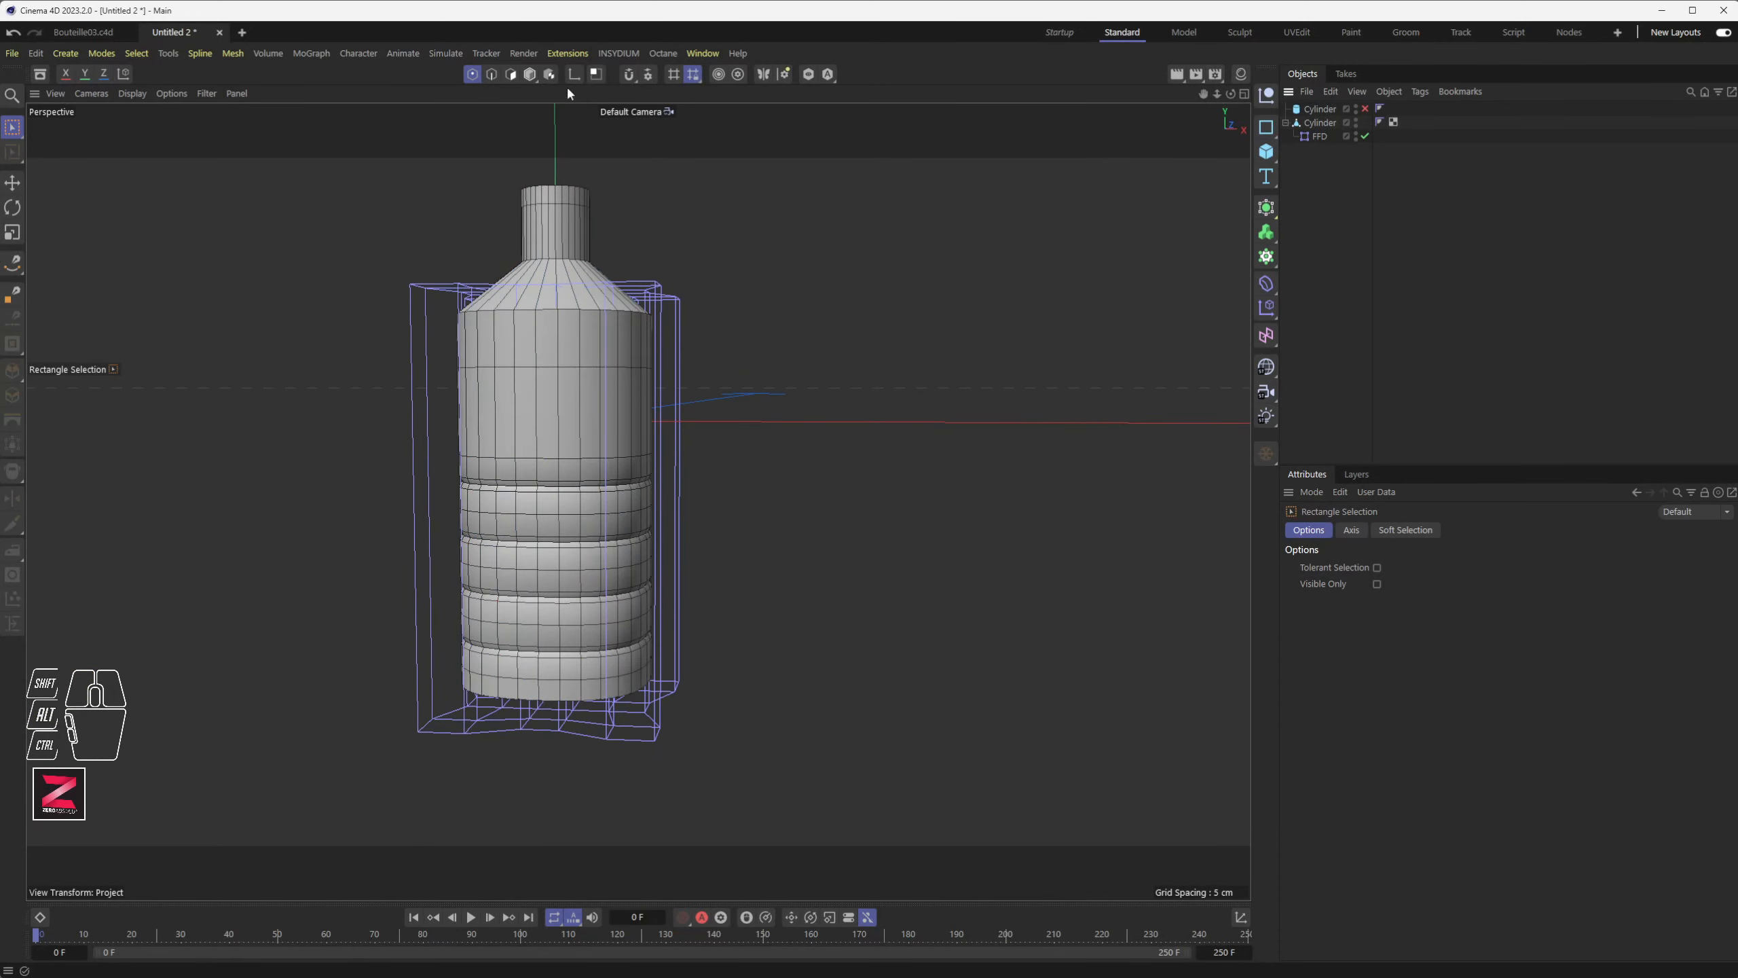
- Examine the deformed bottle from the side and from below, checking the rounded-square outline of its base
left_click_drag(644, 481, 685, 657, "alt")
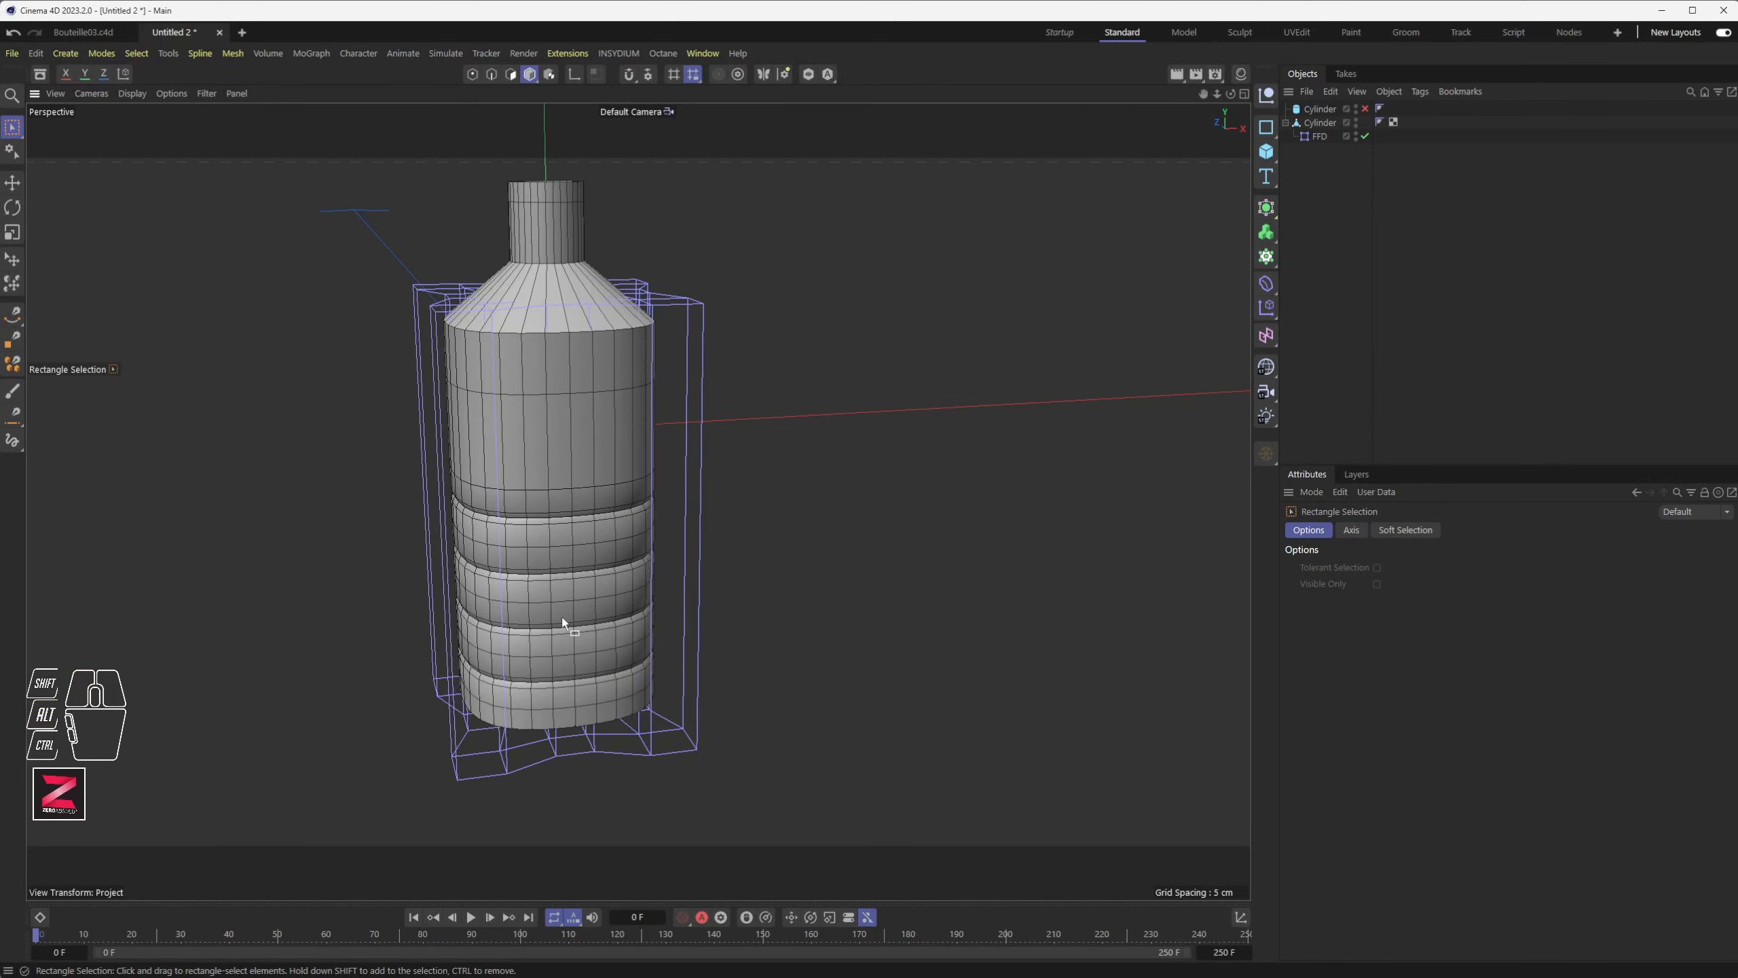
left_click_drag(562, 617, 551, 550, "alt")
middle_click_drag(551, 550, 567, 707, "alt")
left_click_drag(567, 707, 576, 592, "alt")
middle_click_drag(576, 593, 664, 455, "alt")
scroll(664, 454, "up", 3, "alt")
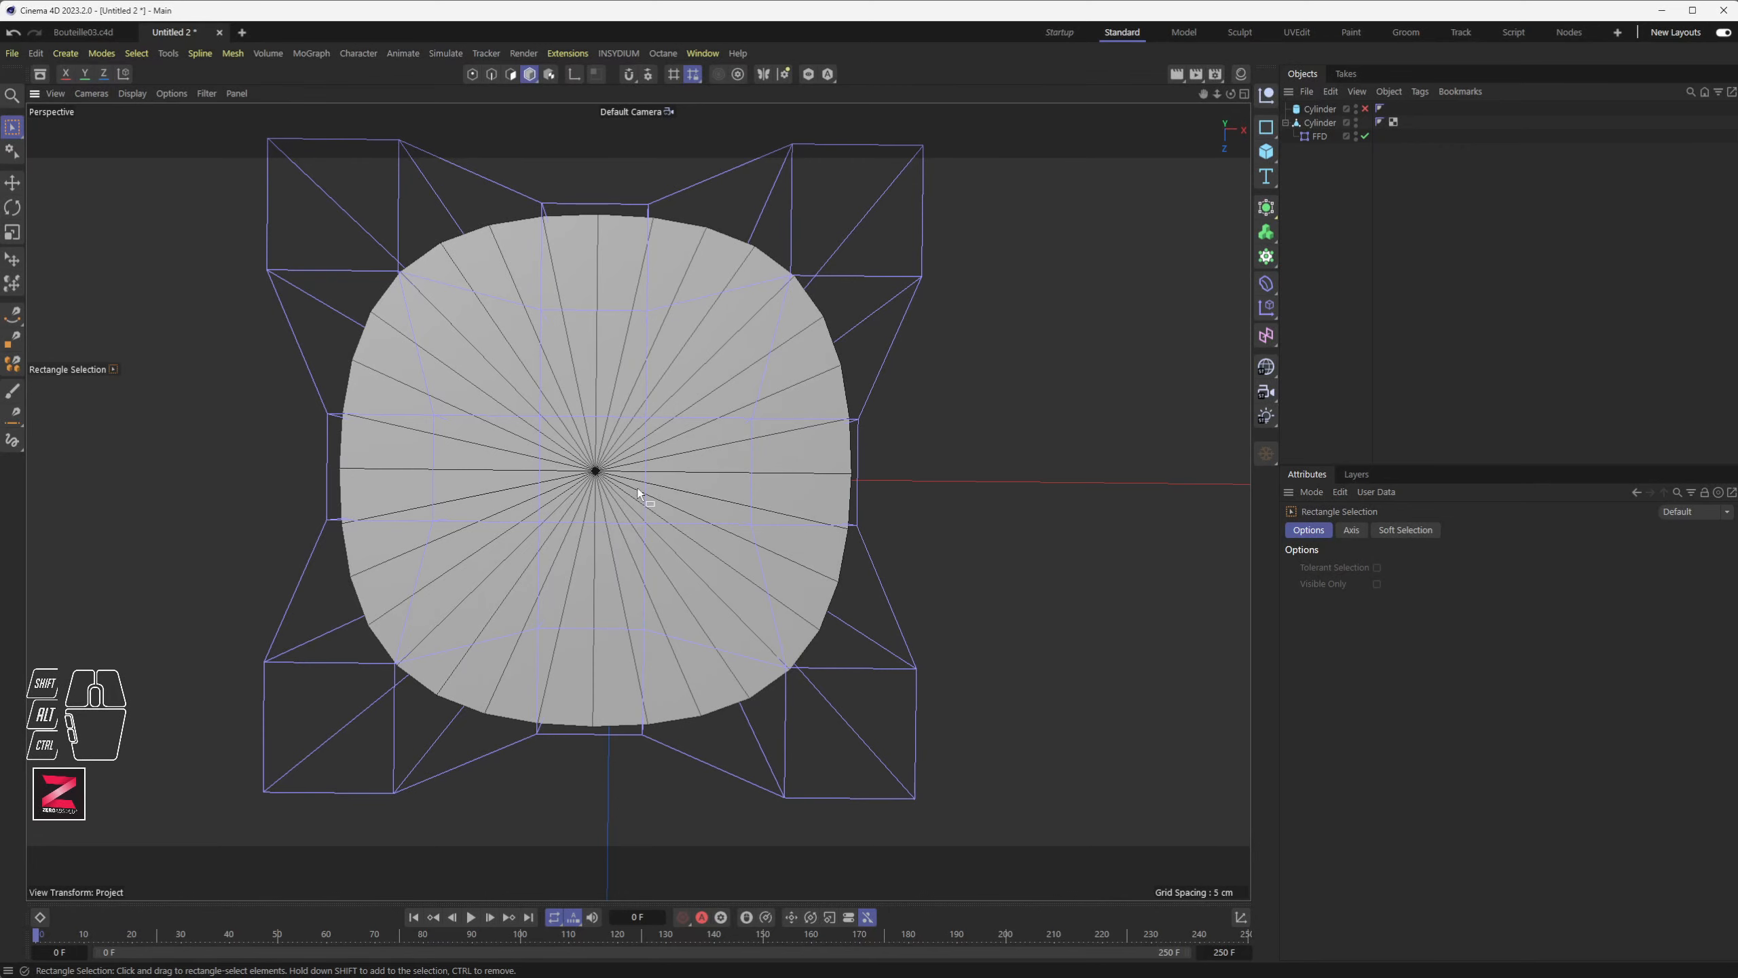
left_click_drag(667, 440, 678, 506, "alt")
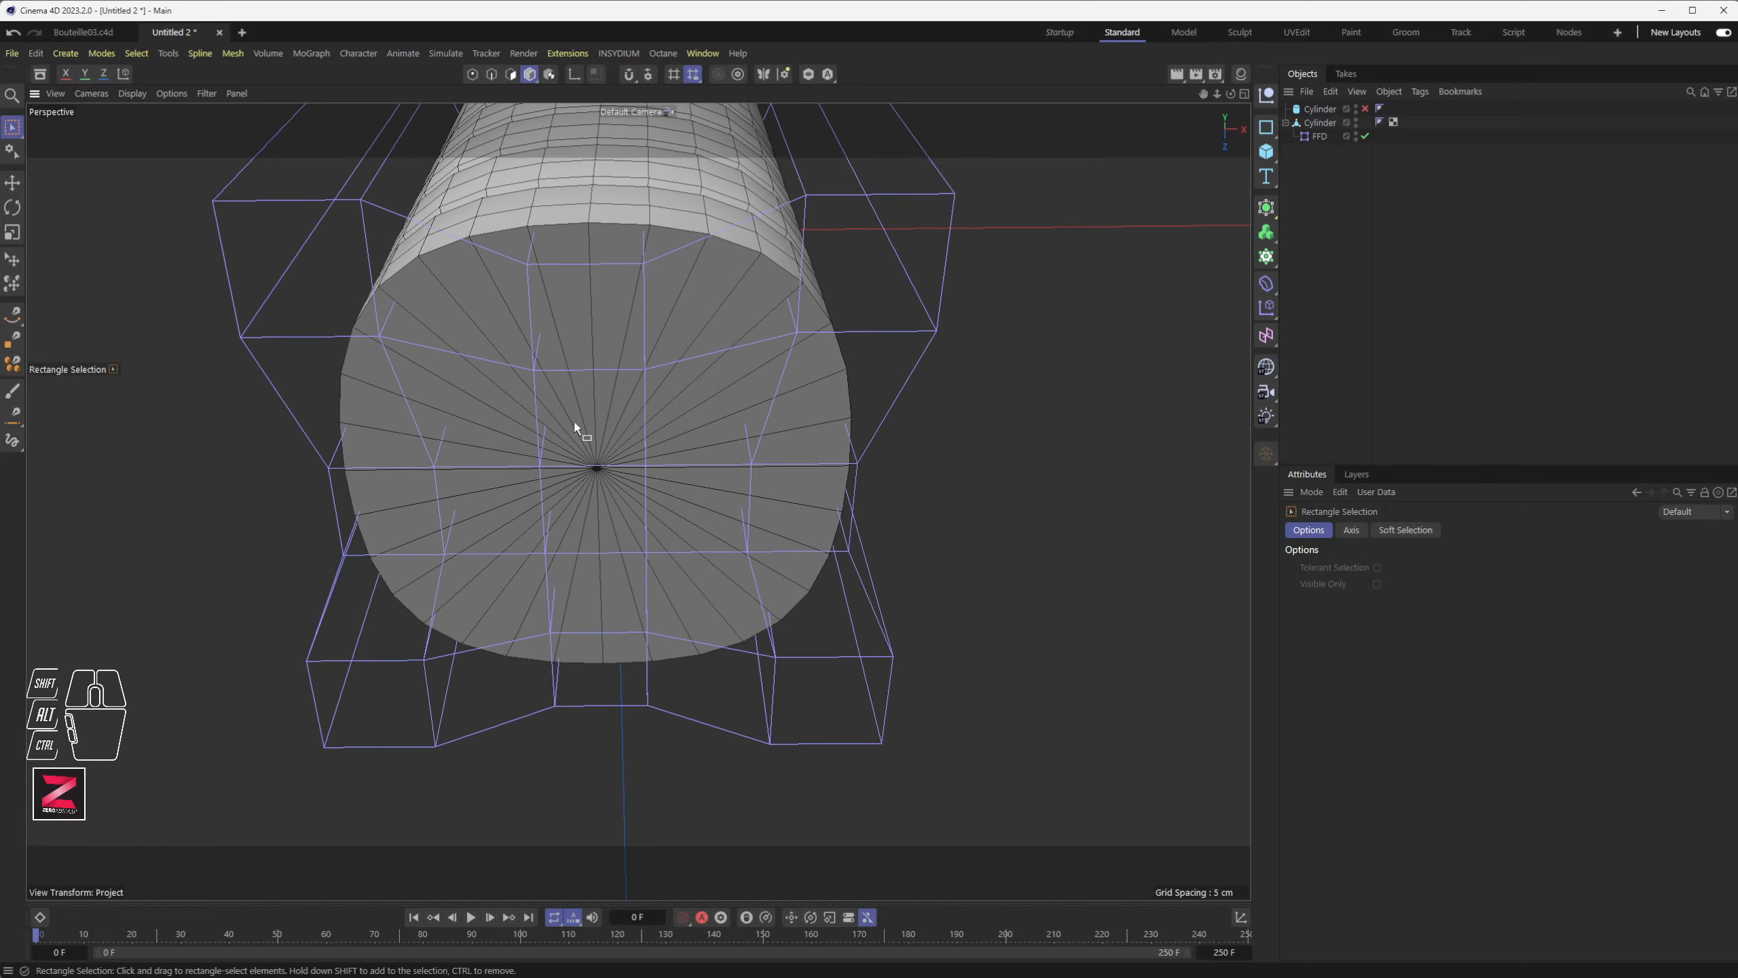
left_click_drag(574, 424, 688, 407, "alt")
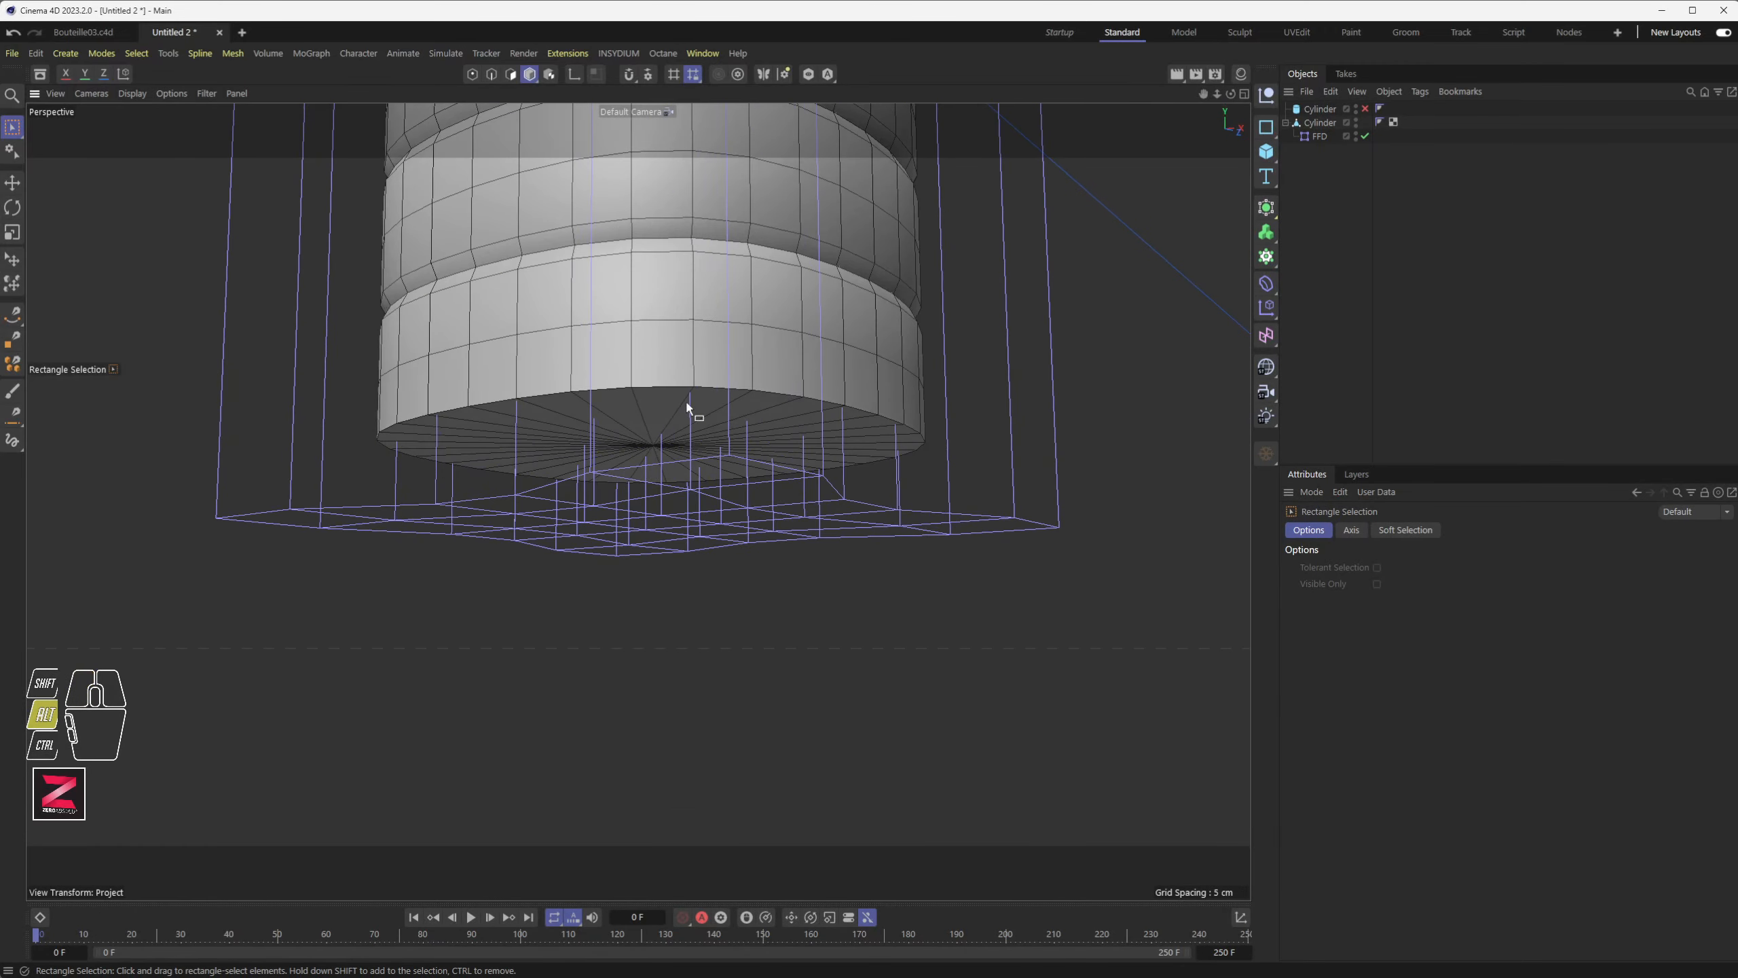
middle_click_drag(686, 403, 631, 584, "alt")
left_click_drag(610, 548, 645, 627, "alt")
scroll(676, 598, "down", 4, "alt")
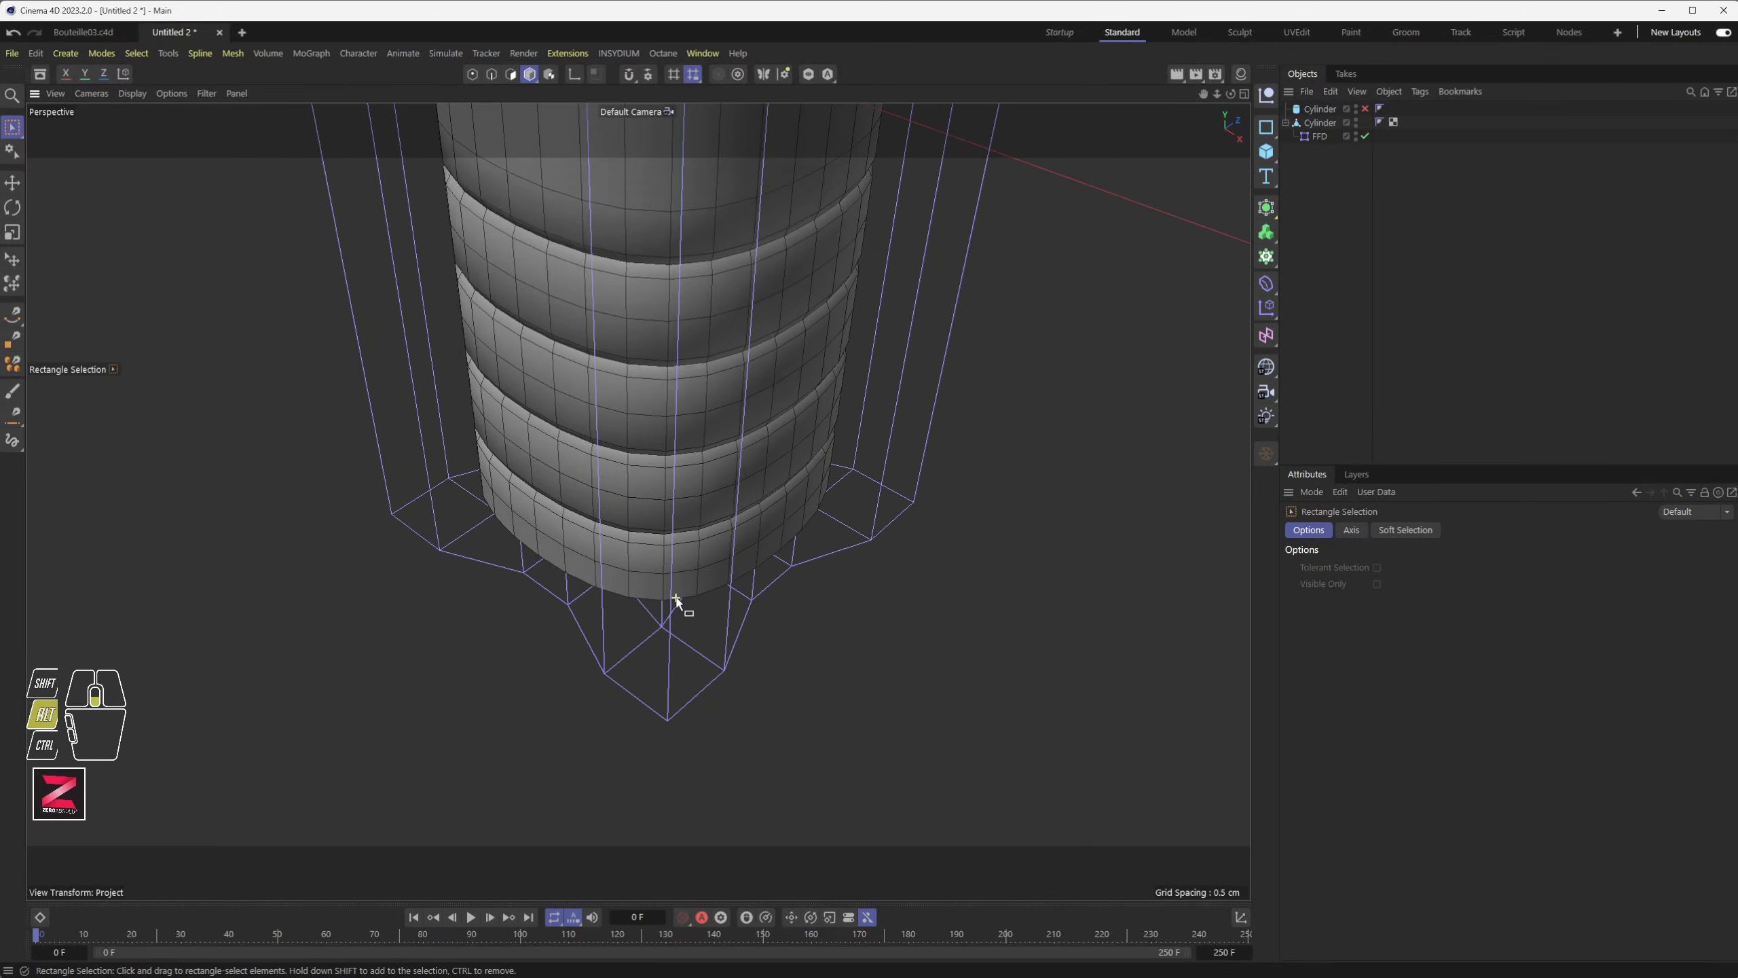
scroll(677, 598, "down", 5, "alt")
left_click_drag(609, 564, 520, 701, "alt")
middle_click_drag(520, 701, 469, 576, "alt")
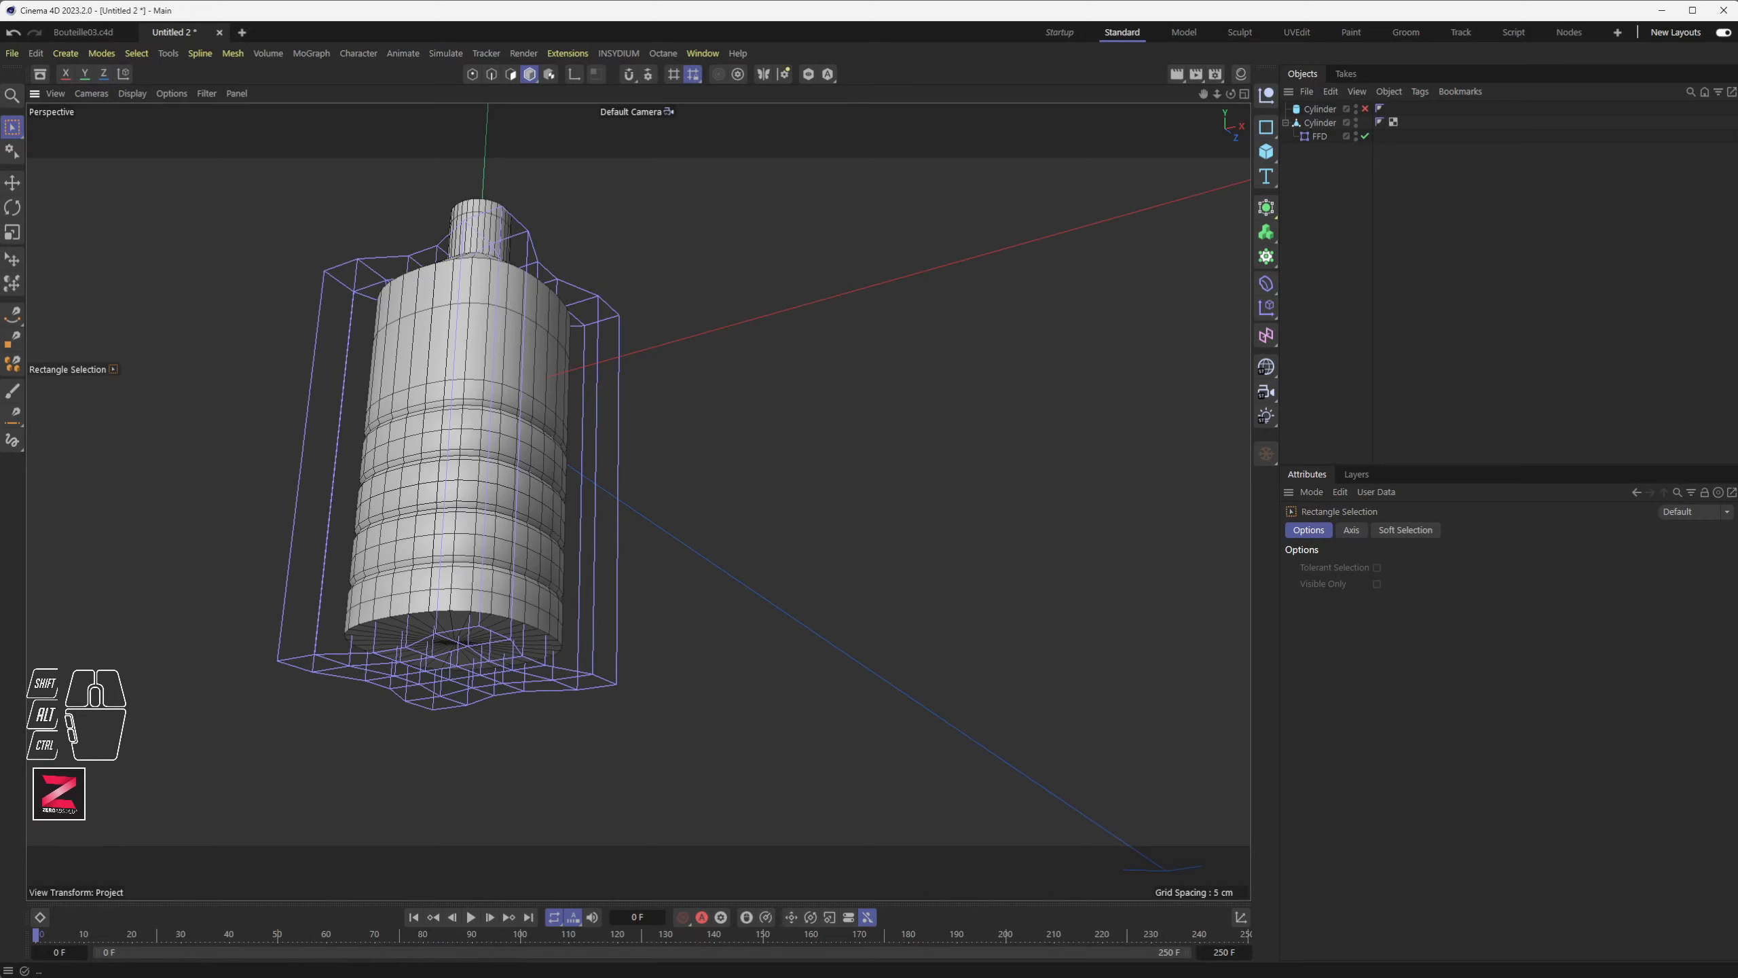
- Start a new project and add a cylinder primitive to it
left_click(241, 32)
key("r")
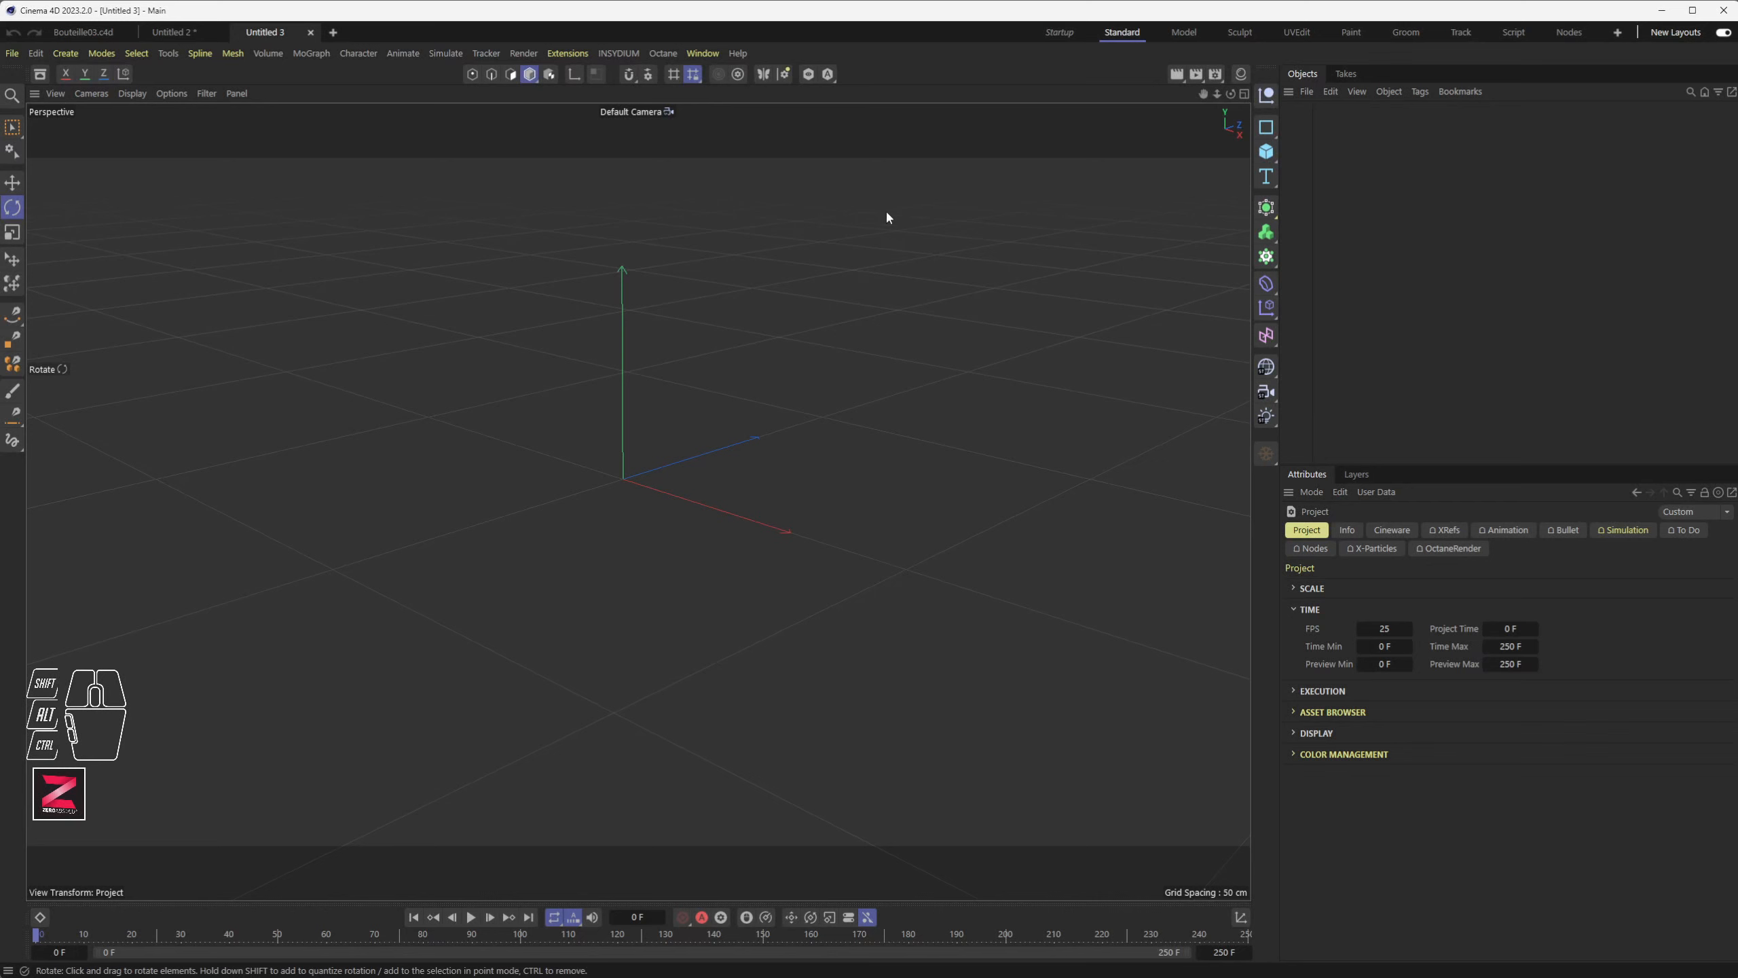
left_click_drag(1267, 152, 1407, 174)
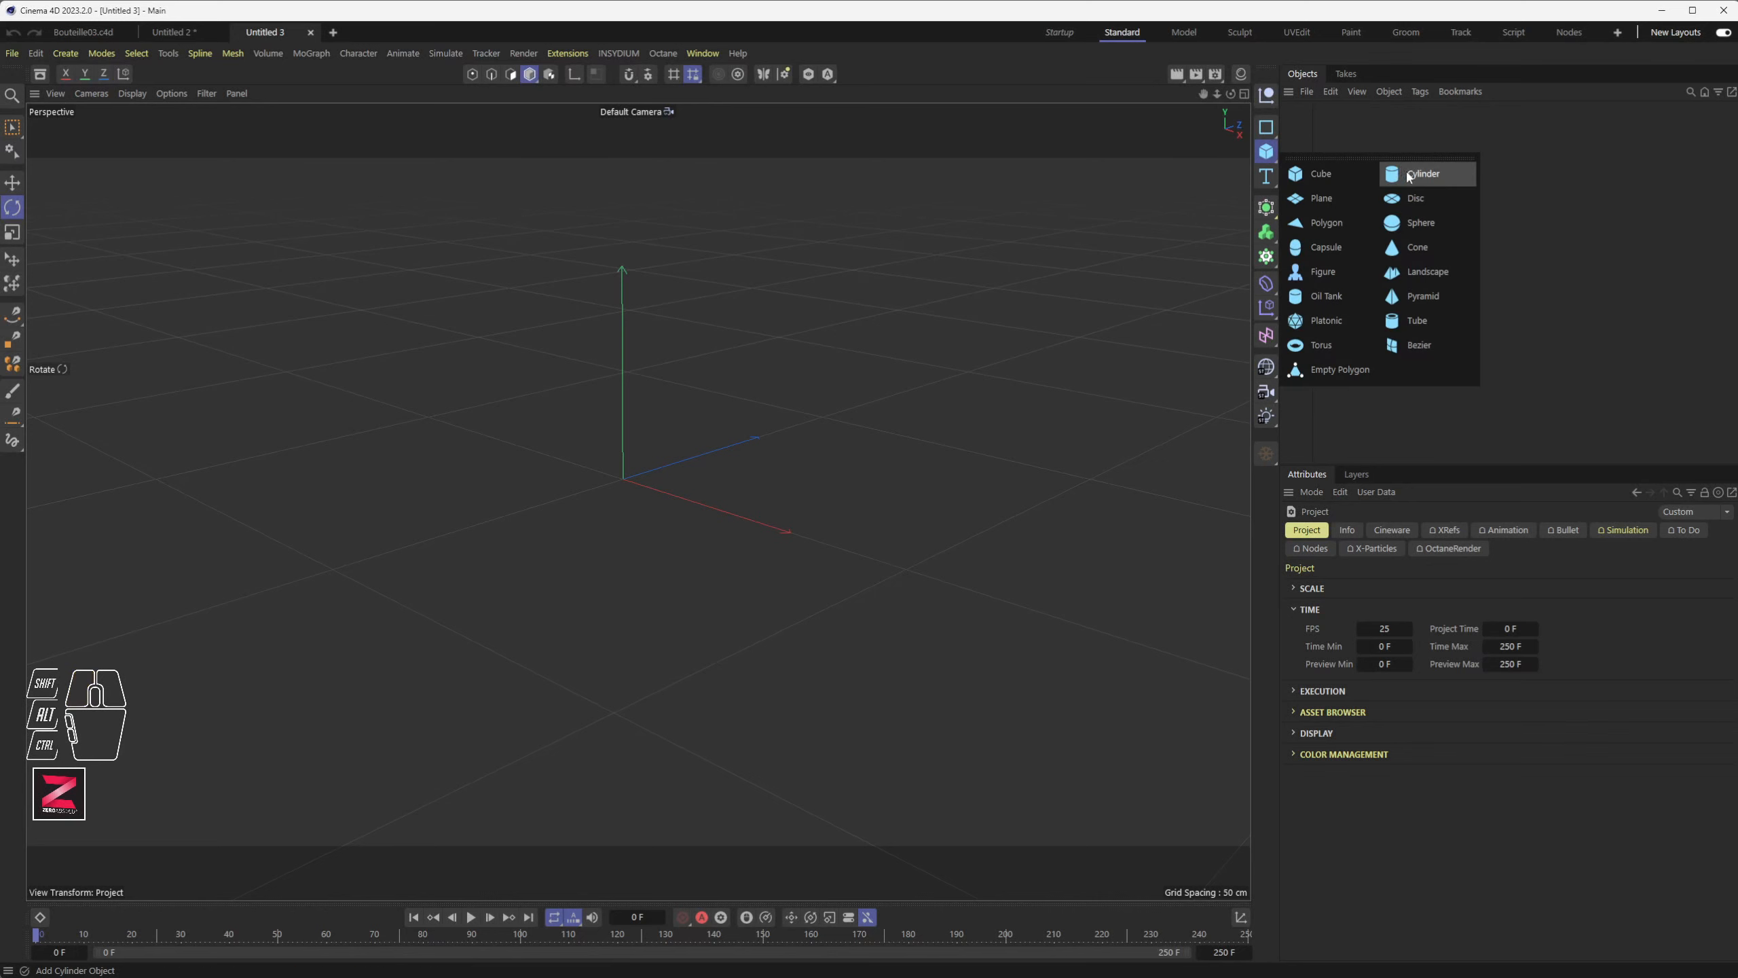
scroll(624, 428, "up", 3)
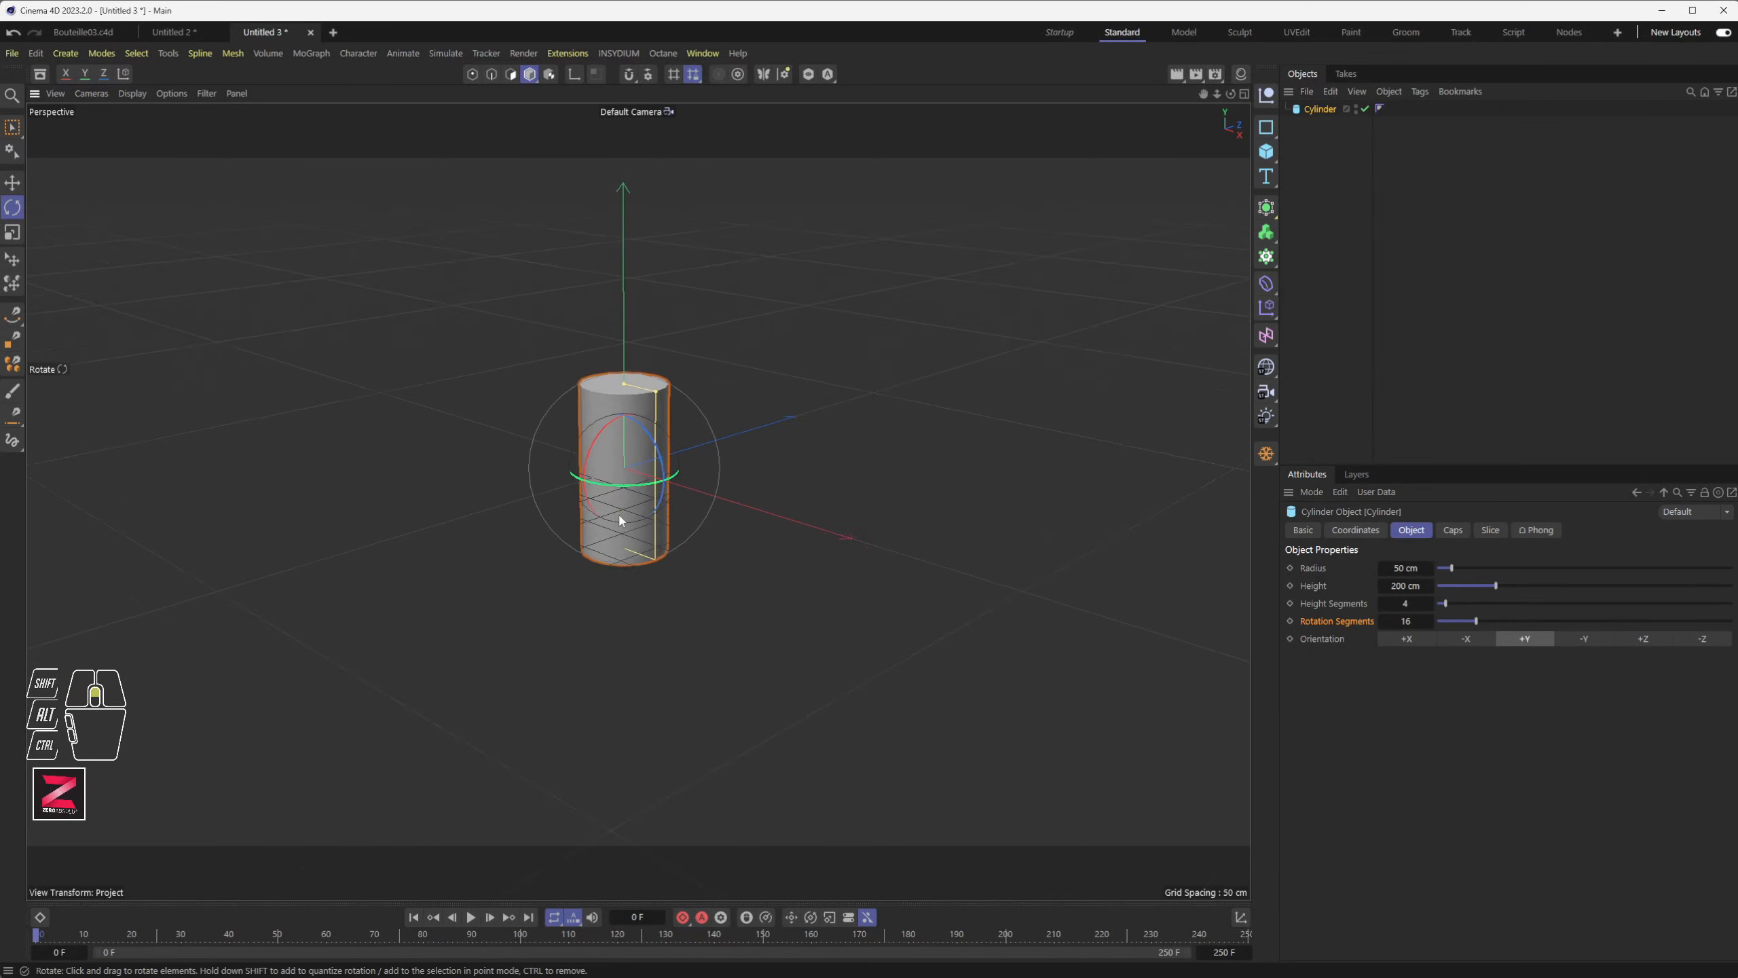
- Set the cylinder's height to 35 cm and its radius to 8 cm
left_click(1404, 585)
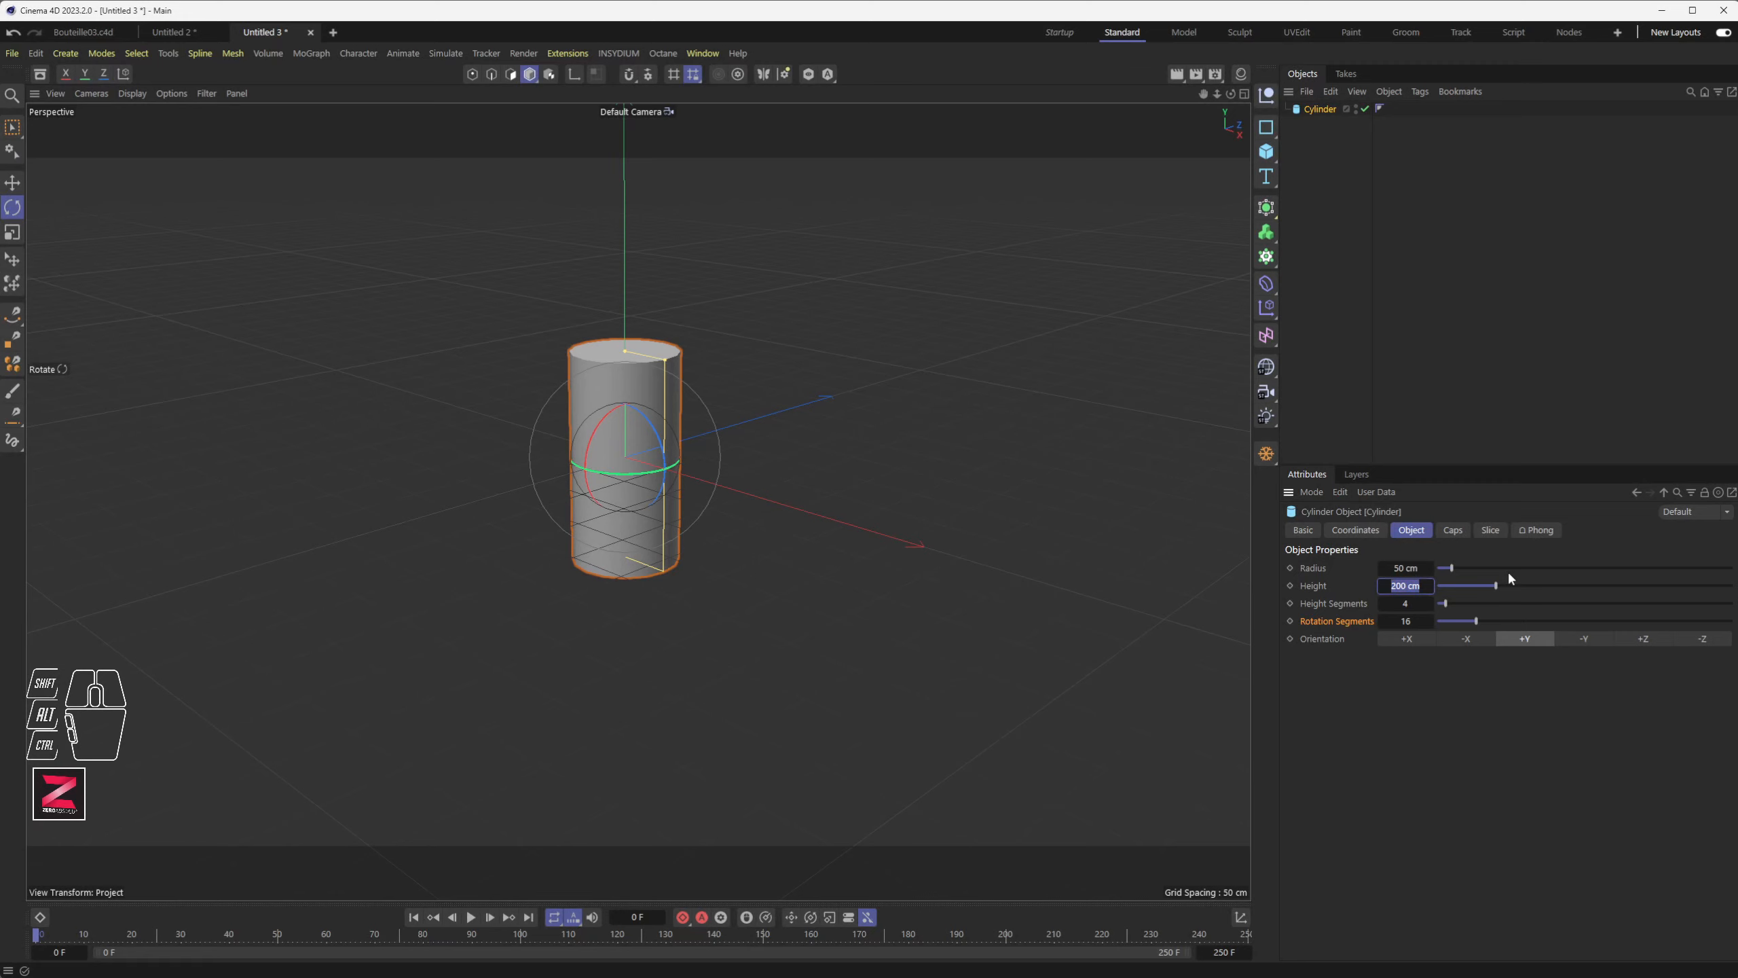
type("35")
key("shift+Tab")
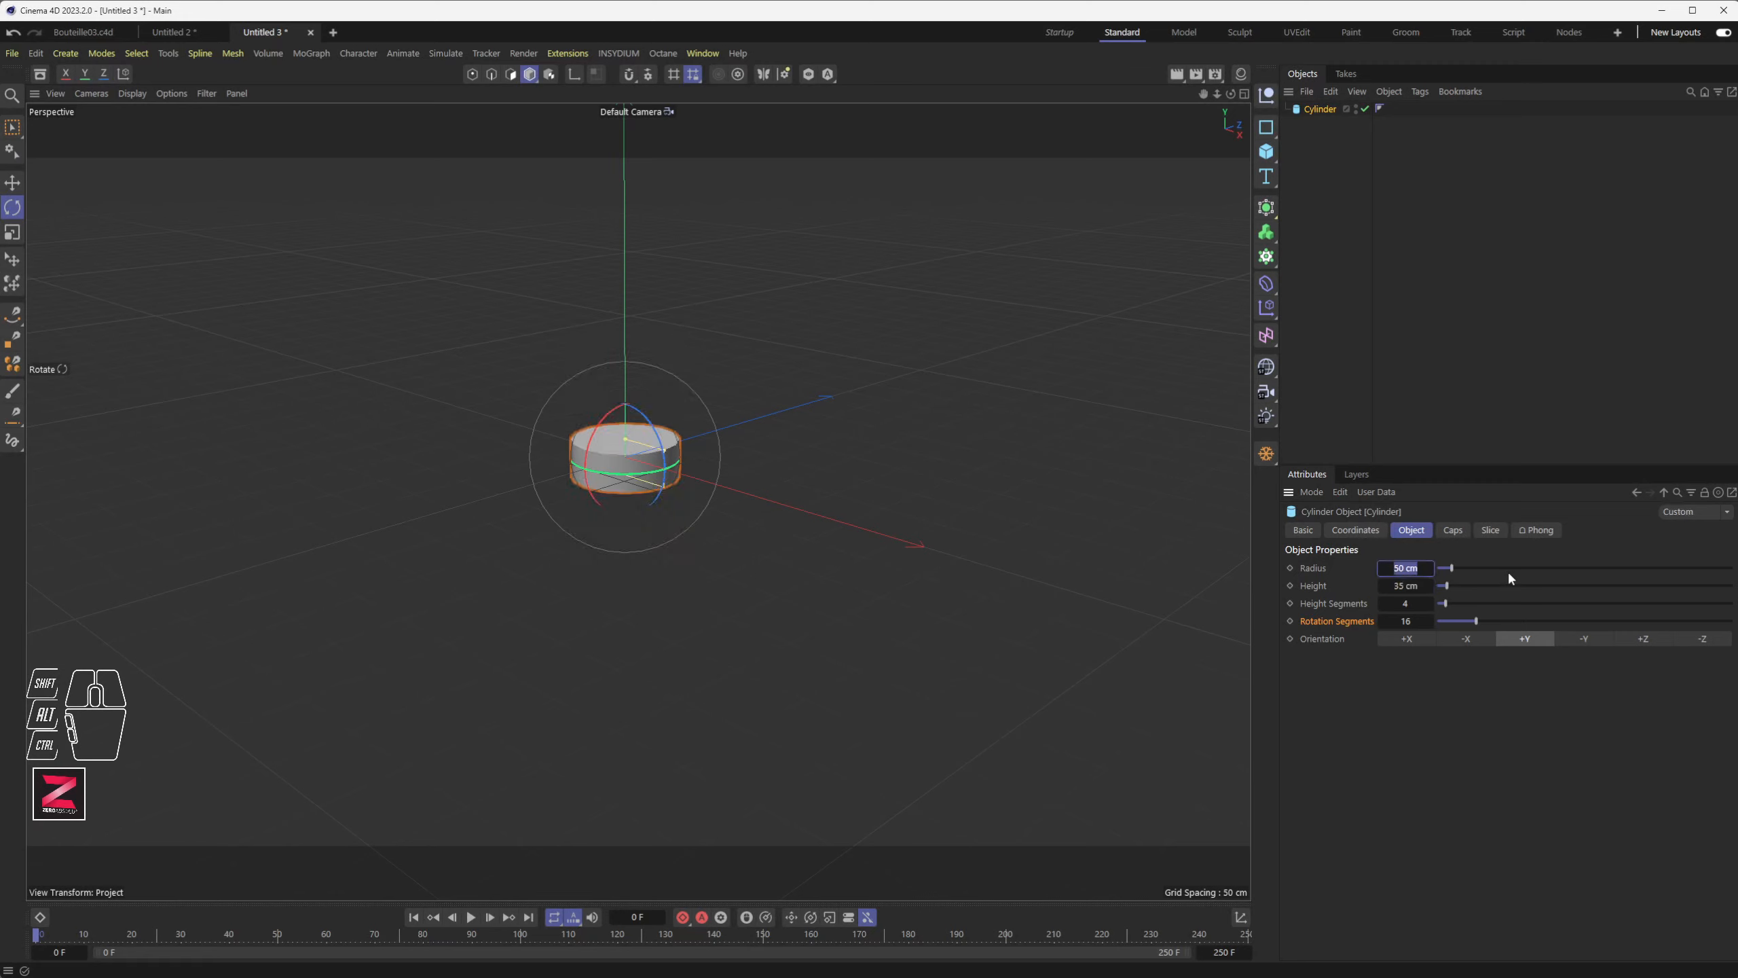
type("8")
key("Return")
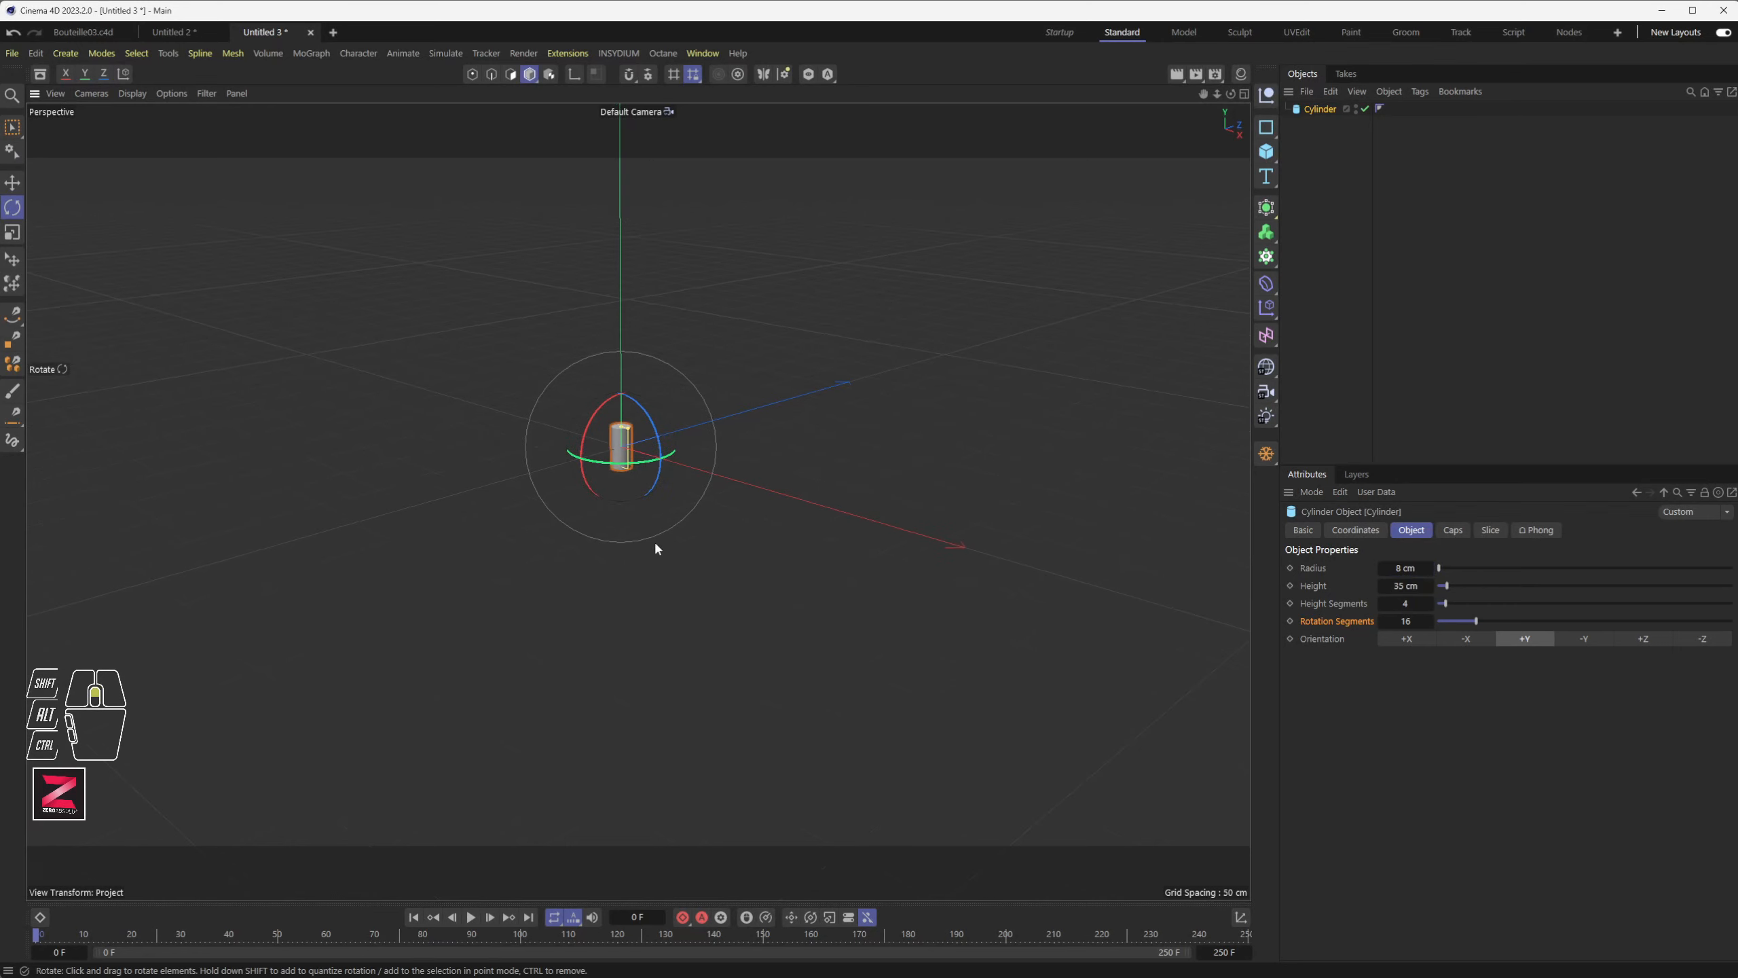
- Change the perspective view's display mode so the shaded cylinder shows its mesh lines
scroll(622, 452, "up", 10)
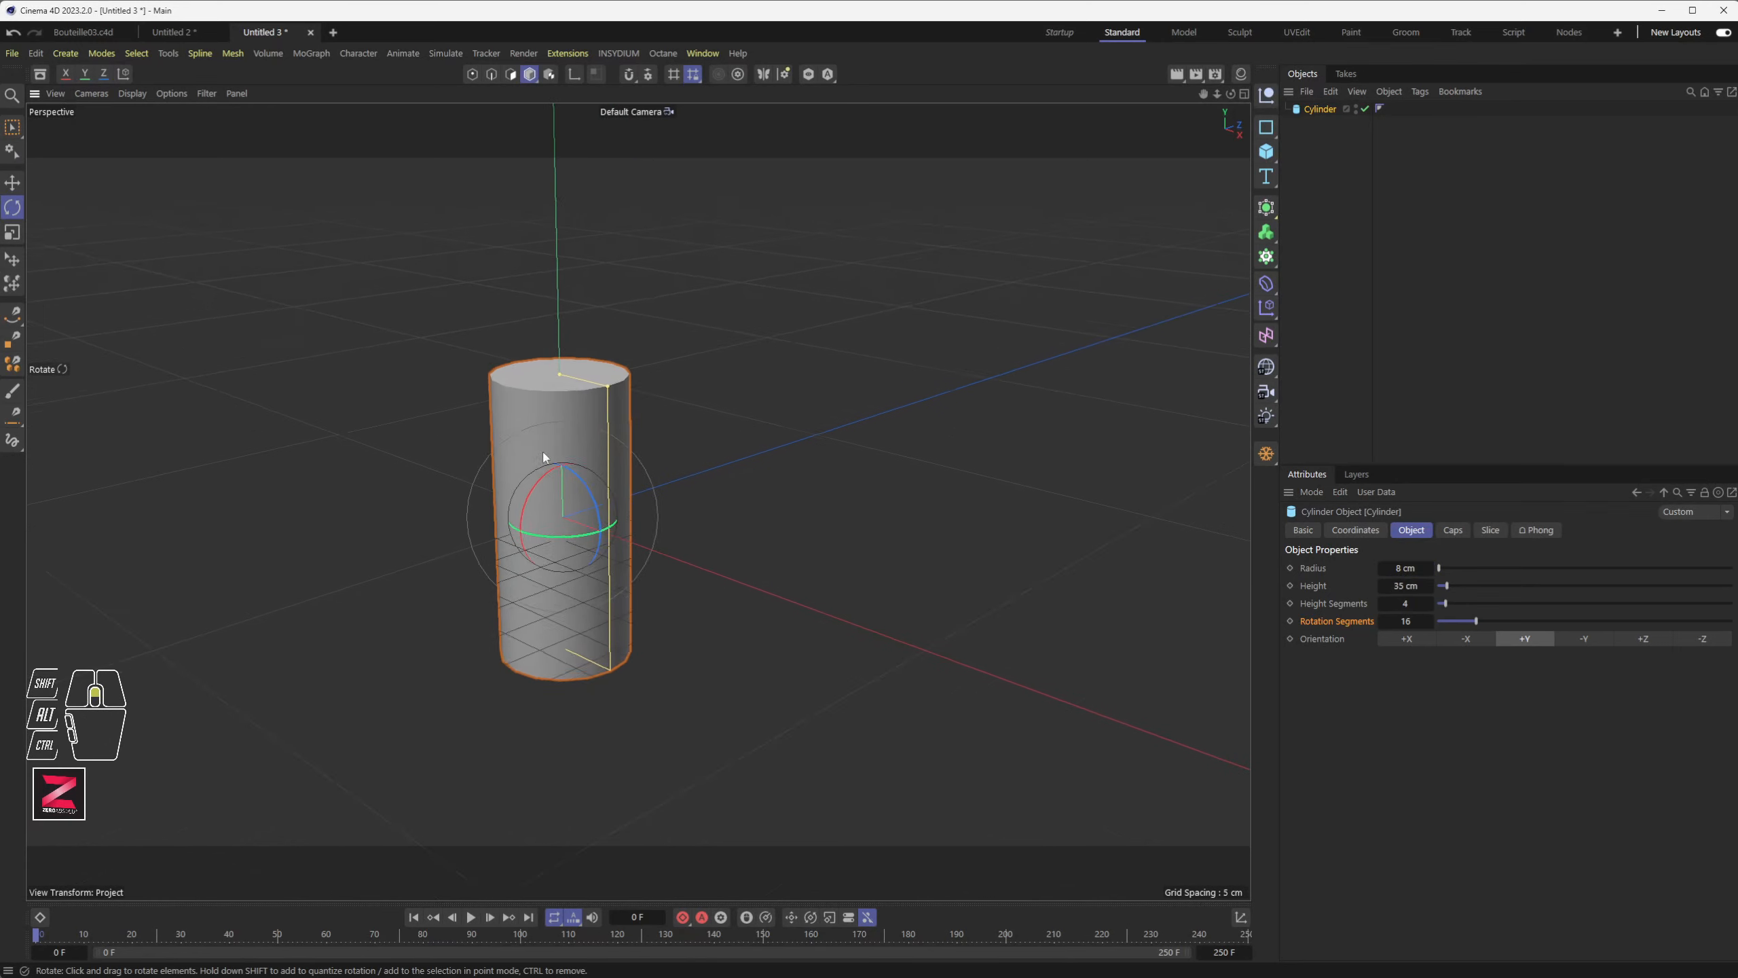
scroll(543, 452, "up", 1)
left_click(132, 93)
left_click(233, 155)
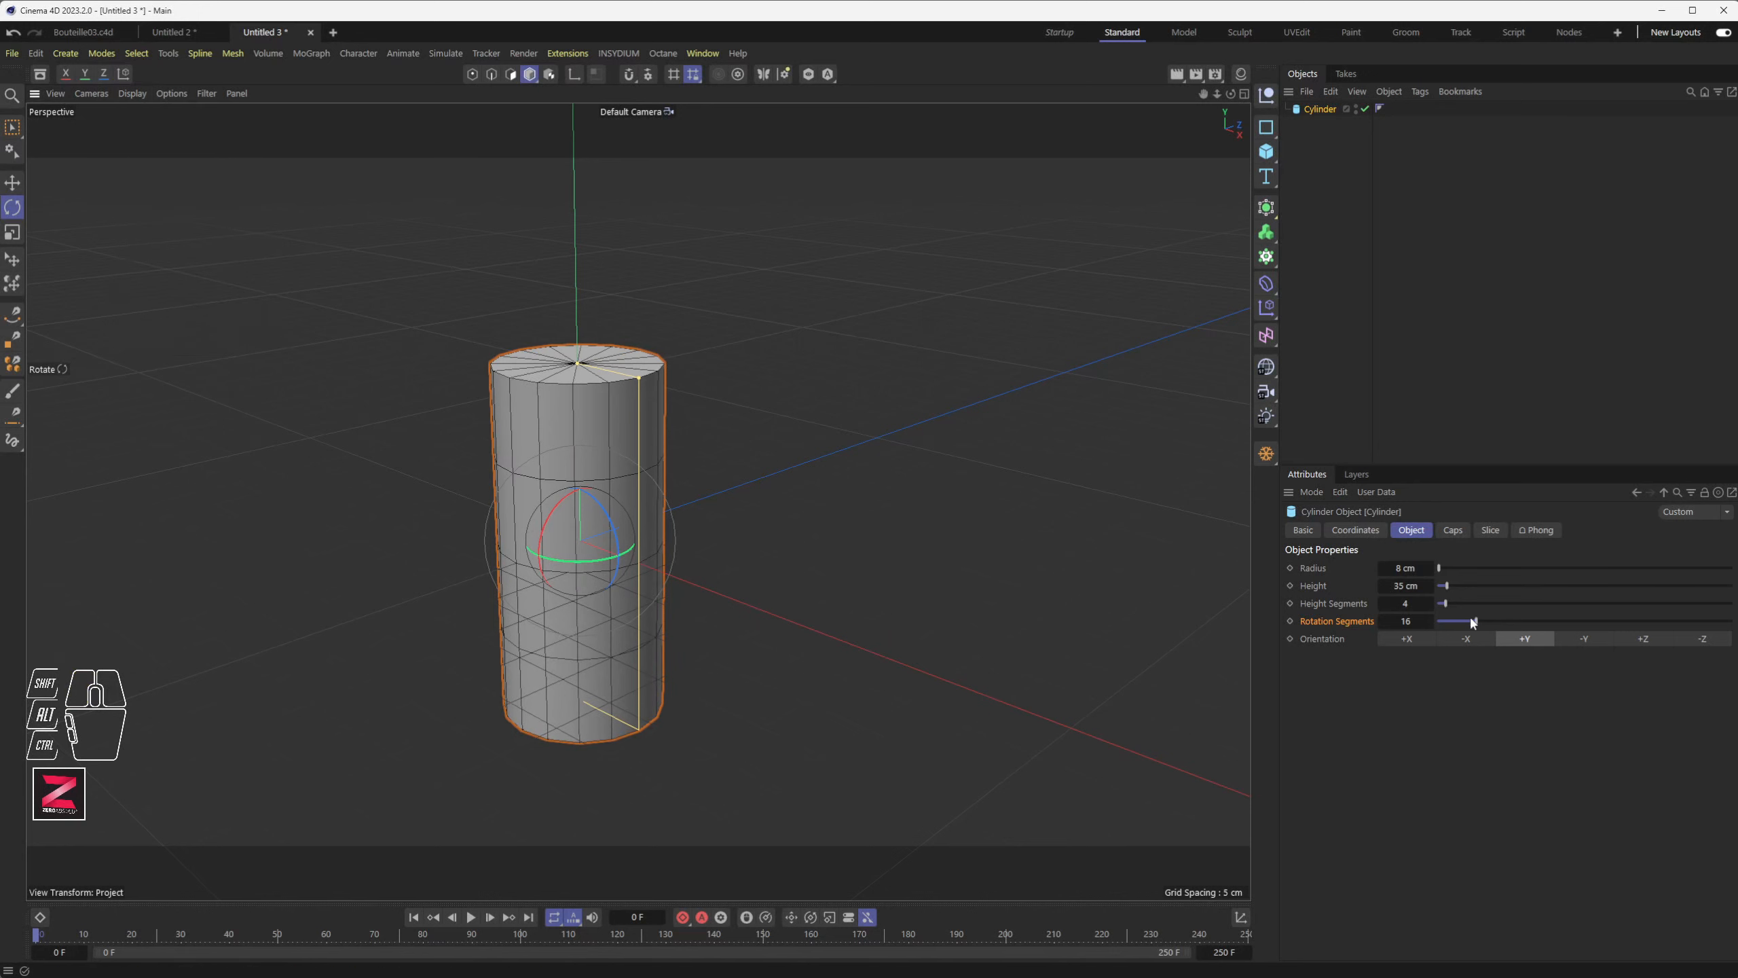
- Give the cylinder 14 height segments and 40 rotation segments
left_click_drag(1448, 602, 1477, 603)
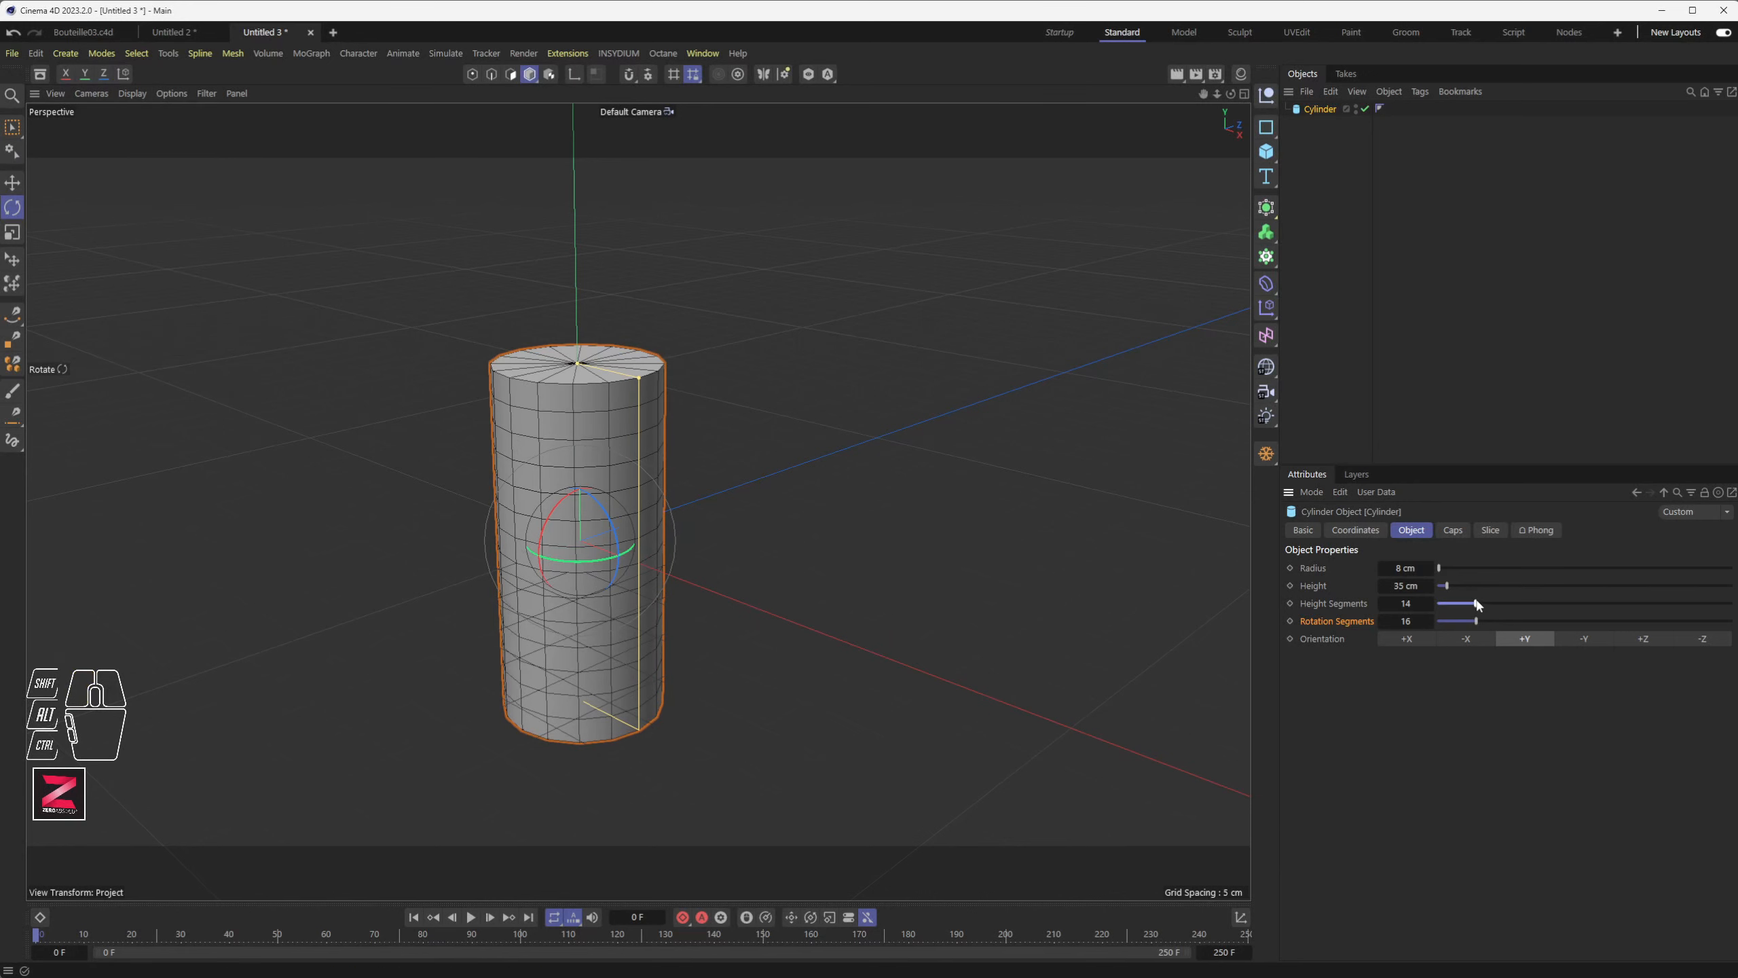
left_click(1405, 621)
type("40")
key("Return")
left_click_drag(676, 512, 648, 632, "alt")
left_click(205, 94)
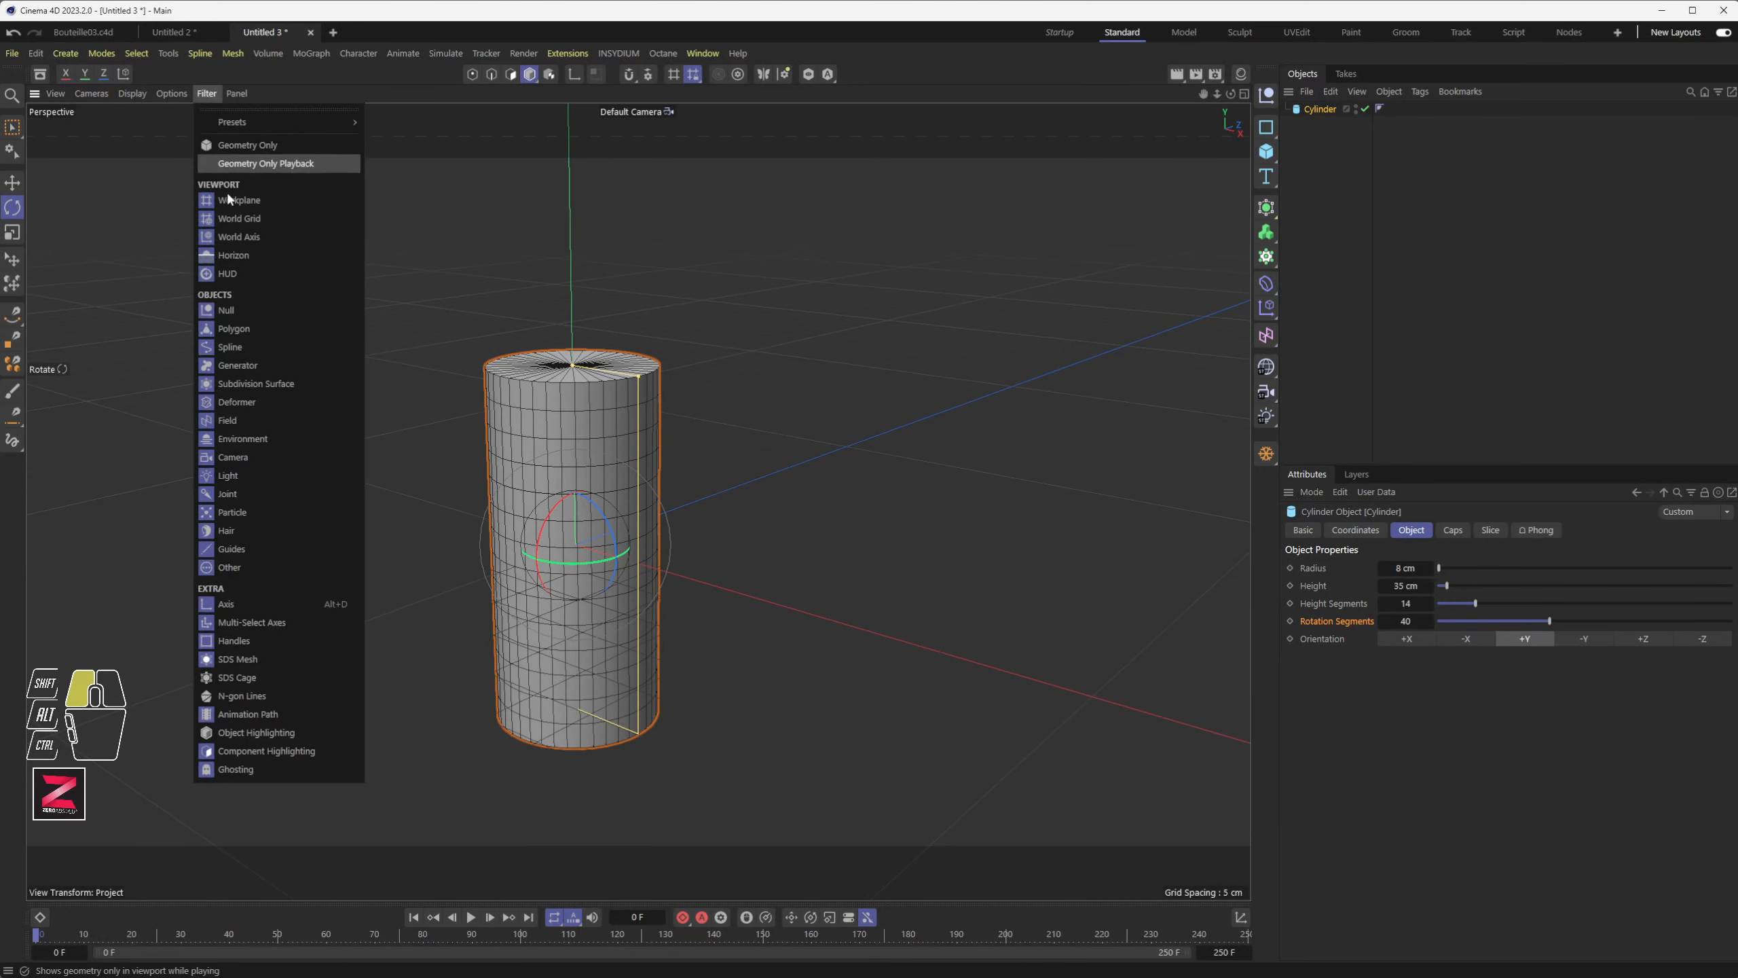
key("alt")
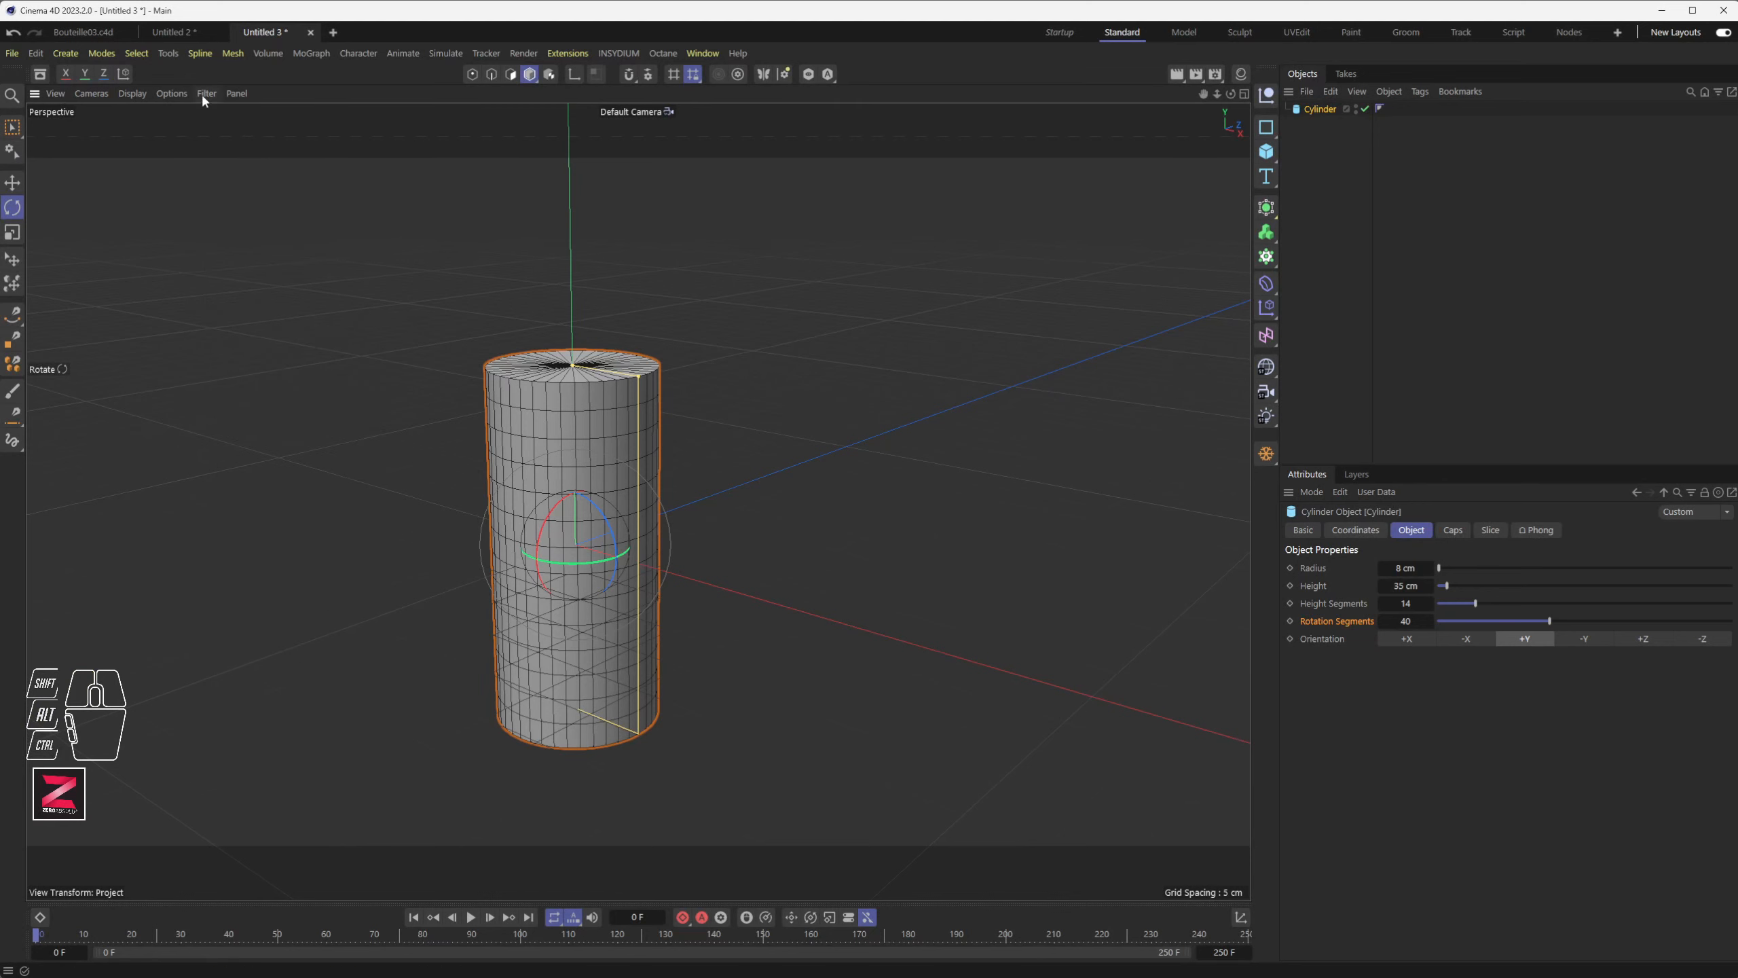
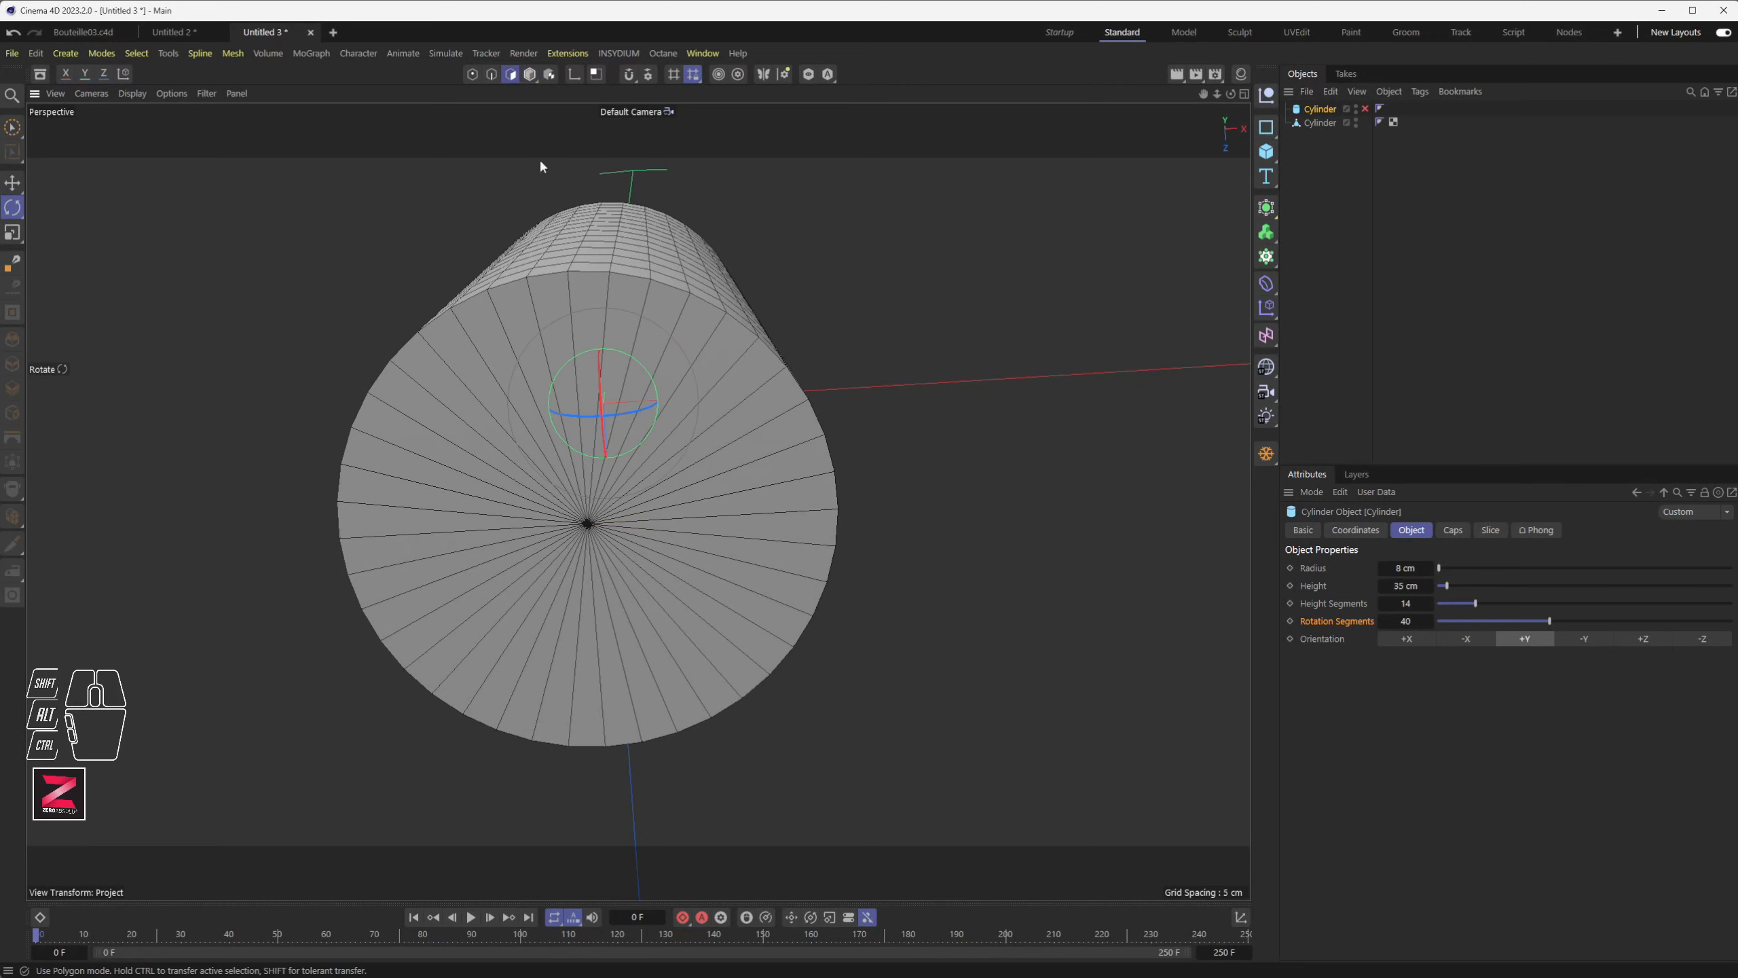
- On the editable cylinder's bottom cap, brush-select five evenly spaced wedges of four polygons each
left_click_drag(602, 449, 606, 393, "alt")
middle_click_drag(609, 397, 681, 425, "alt")
left_click_drag(659, 436, 656, 430, "alt")
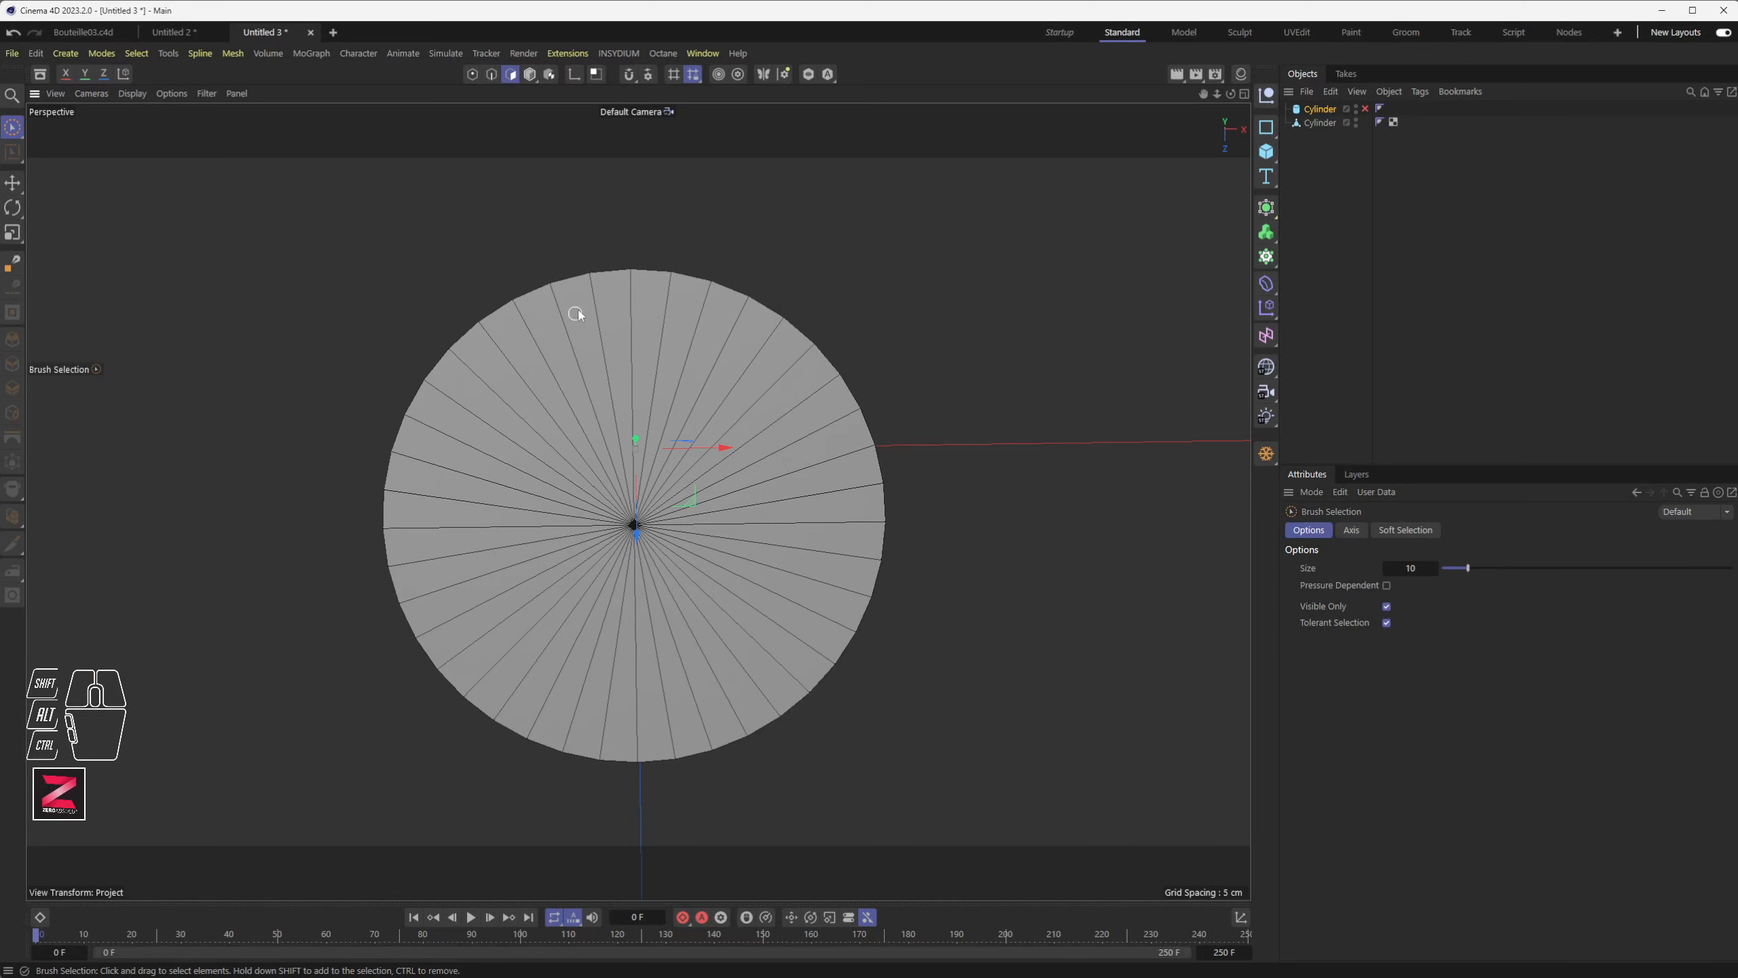
left_click(1319, 122)
left_click_drag(571, 342, 681, 339)
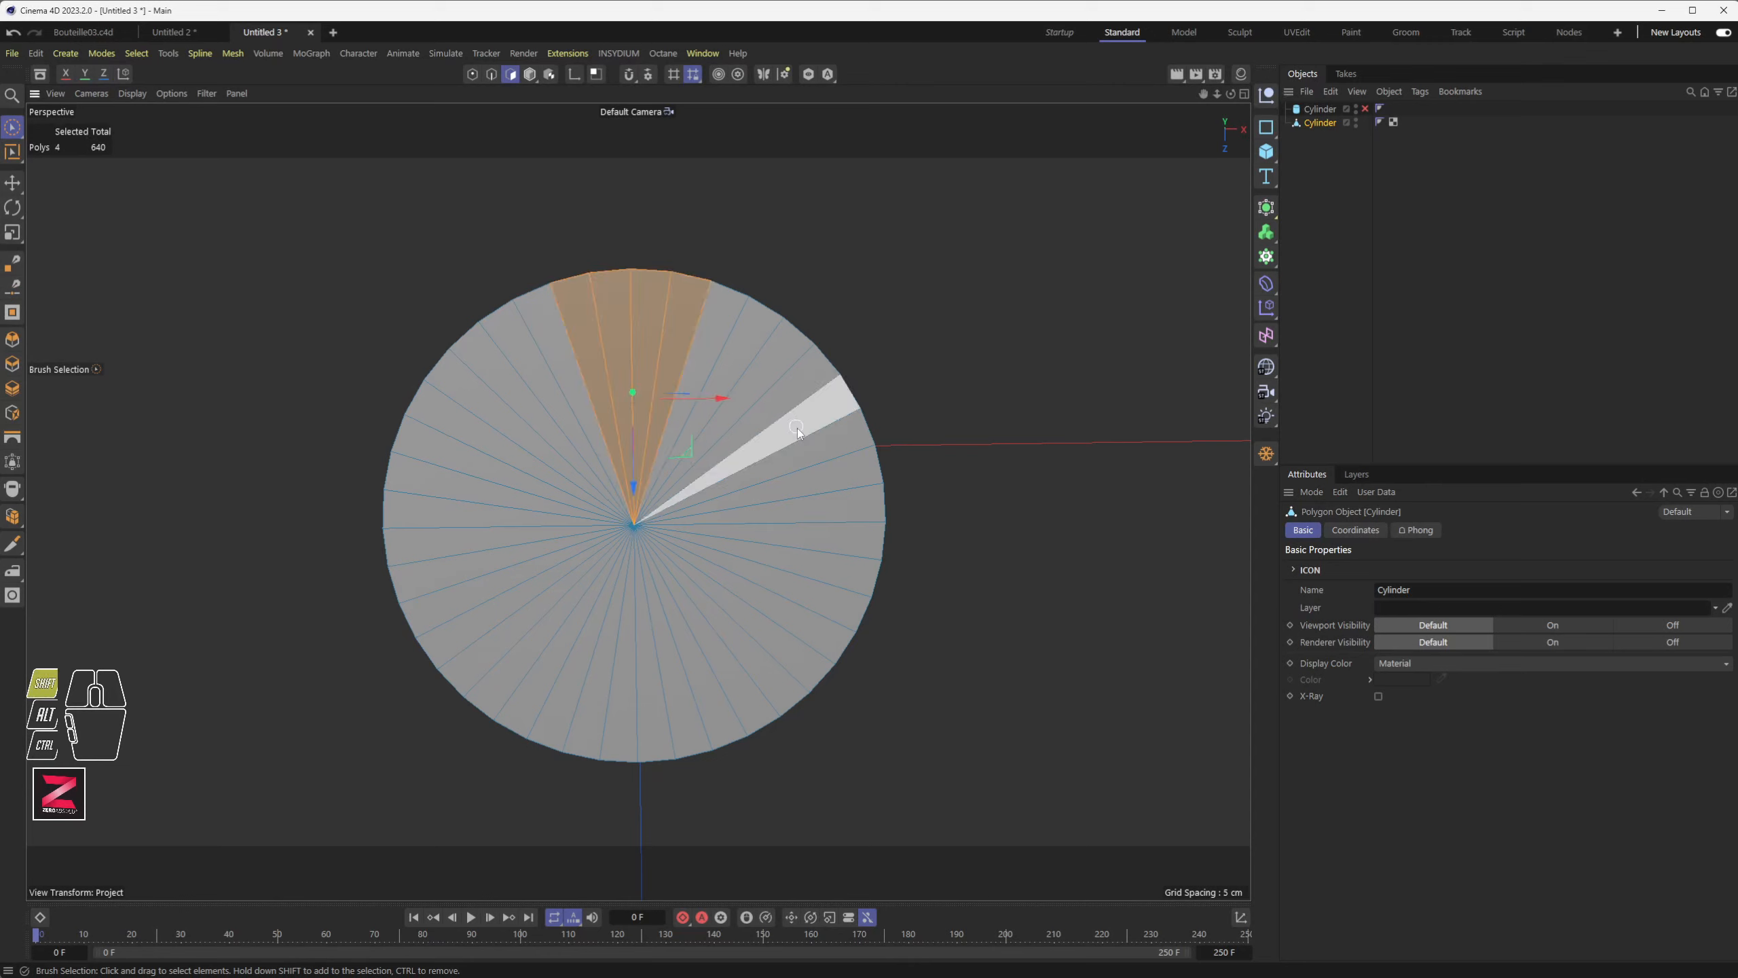
left_click_drag(798, 428, 814, 527, "shift")
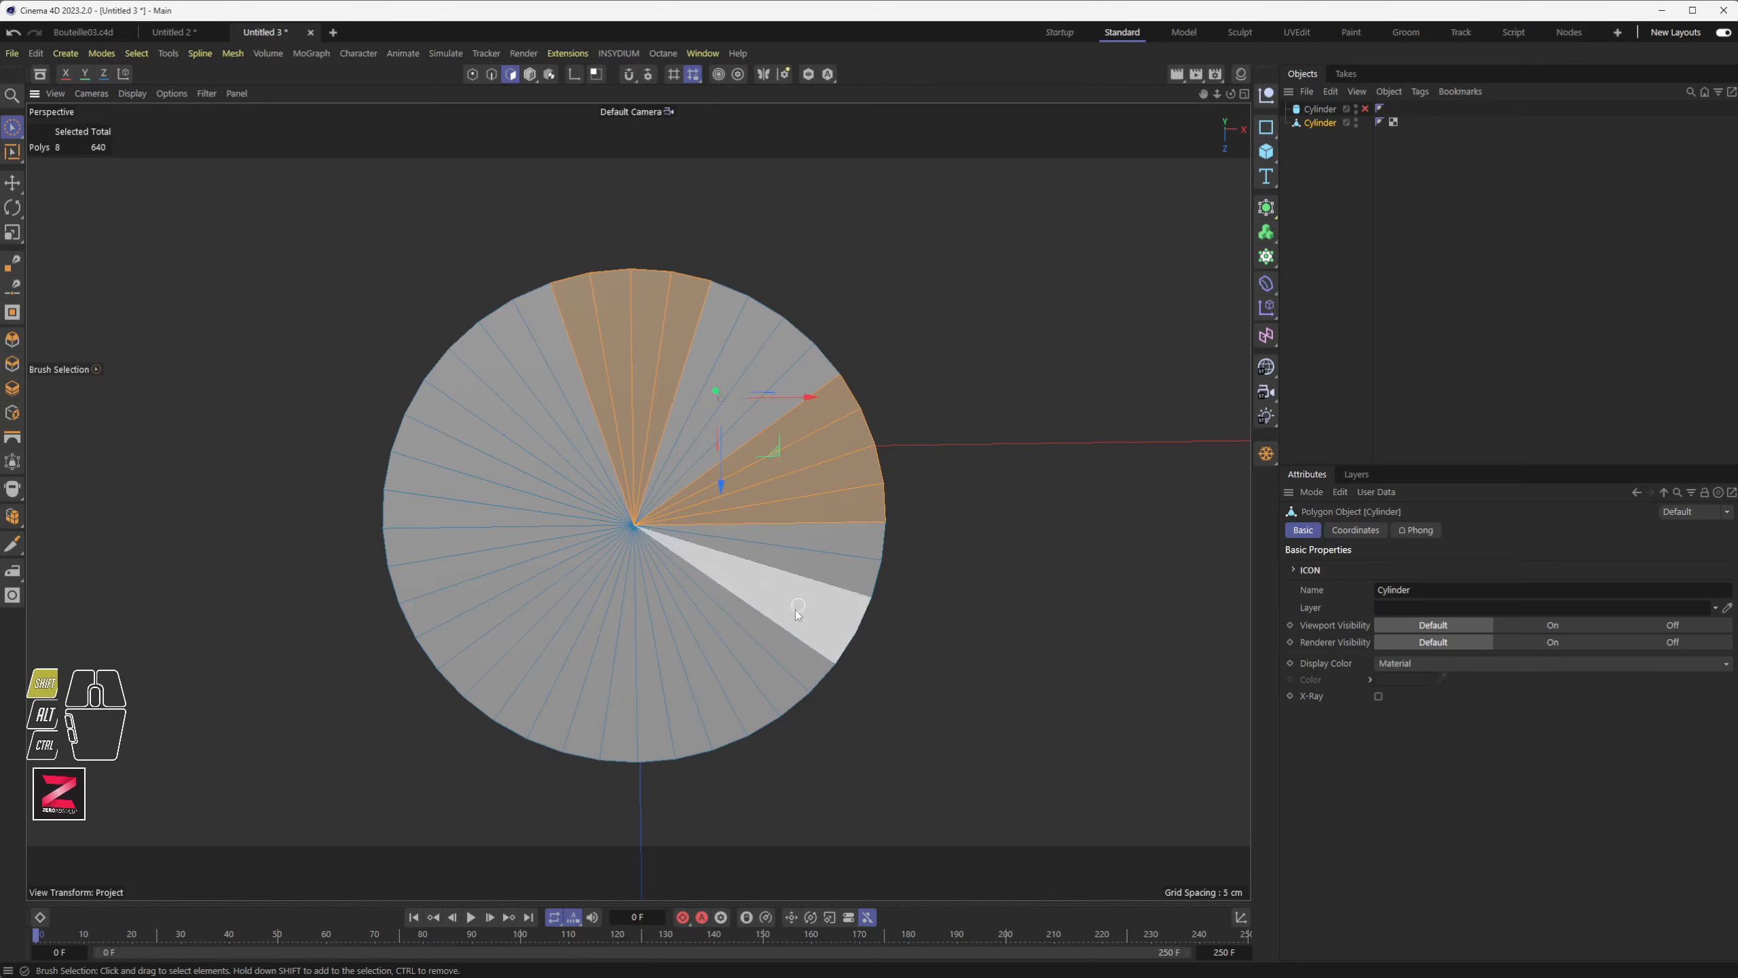
mouse_move(758, 638)
left_mouse_down("shift")
mouse_move(639, 668)
mouse_move(513, 638)
left_mouse_up("shift")
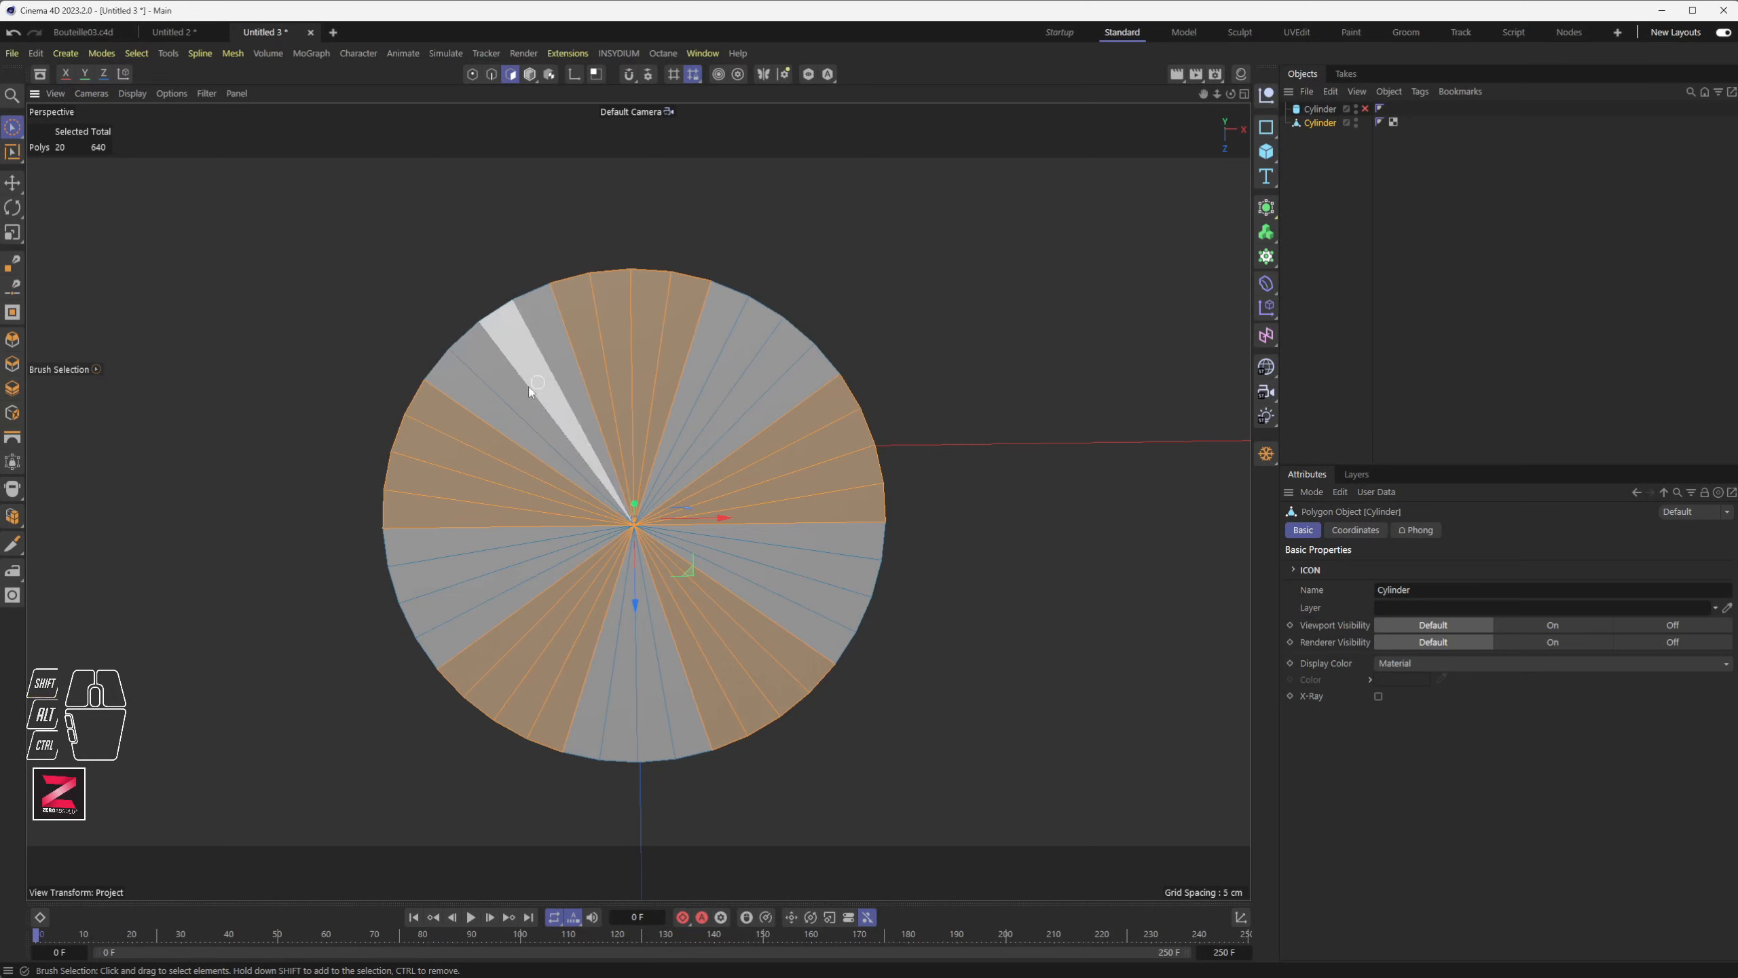
- Extrude the five selected wedges of the base outward about 1.66 cm and scale them down slightly
left_click_drag(824, 561, 799, 658, "alt")
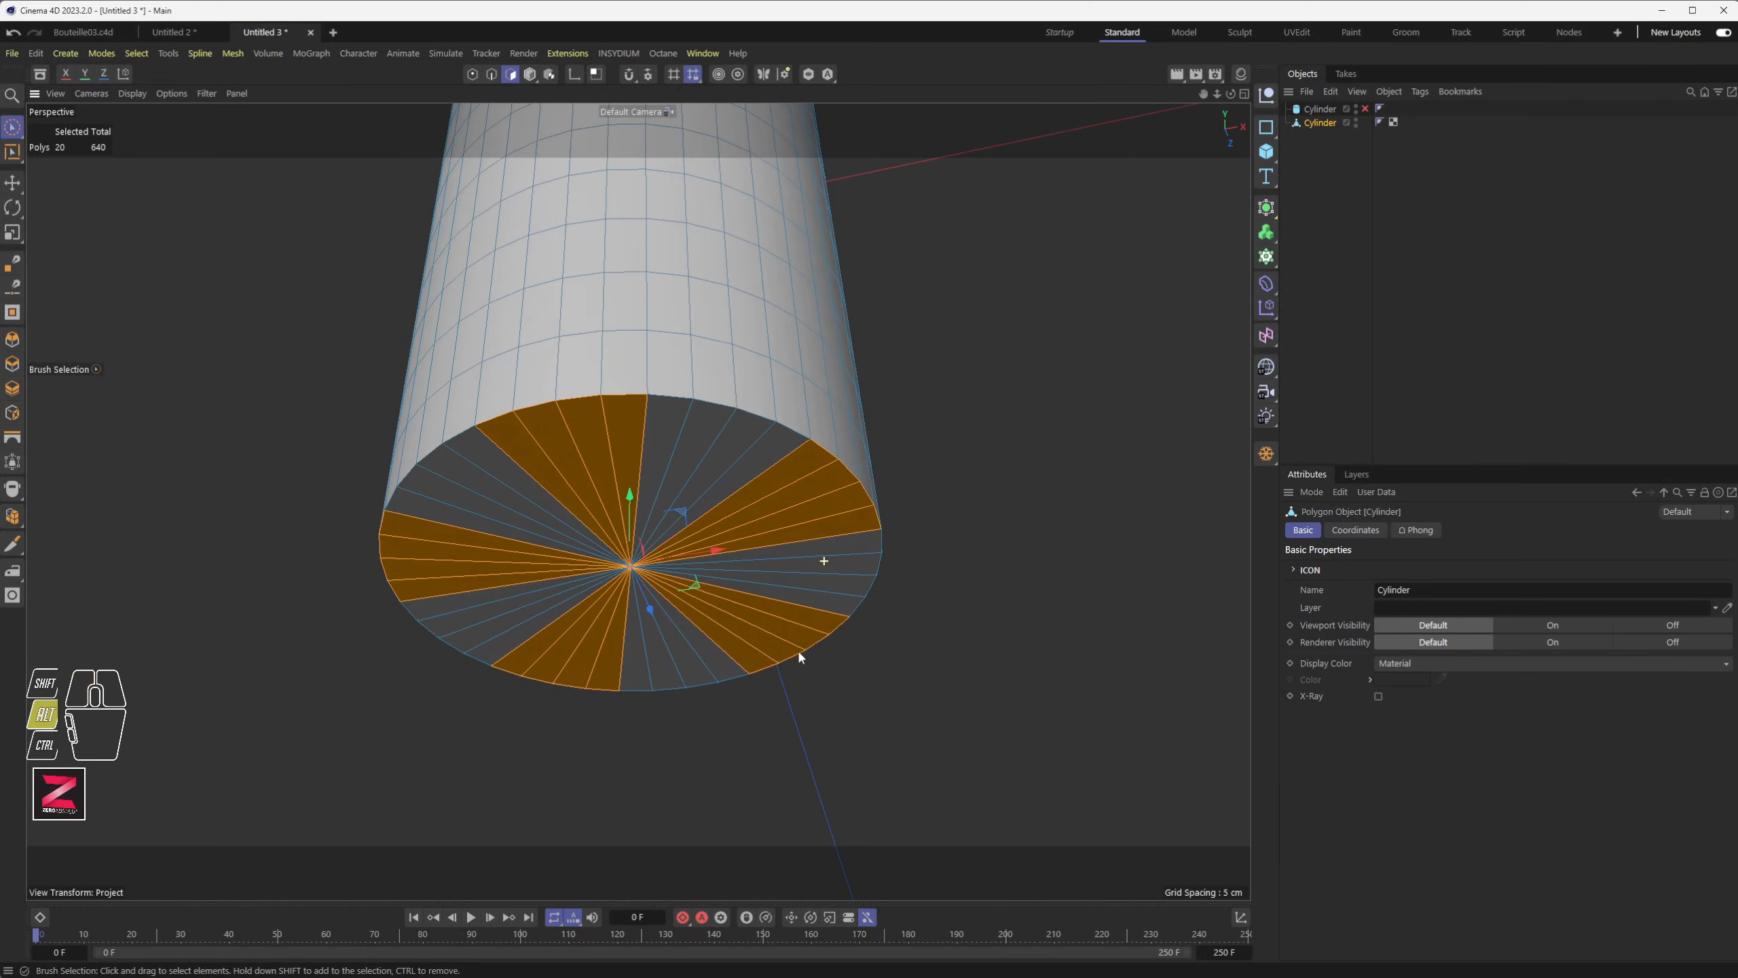
left_click(11, 365)
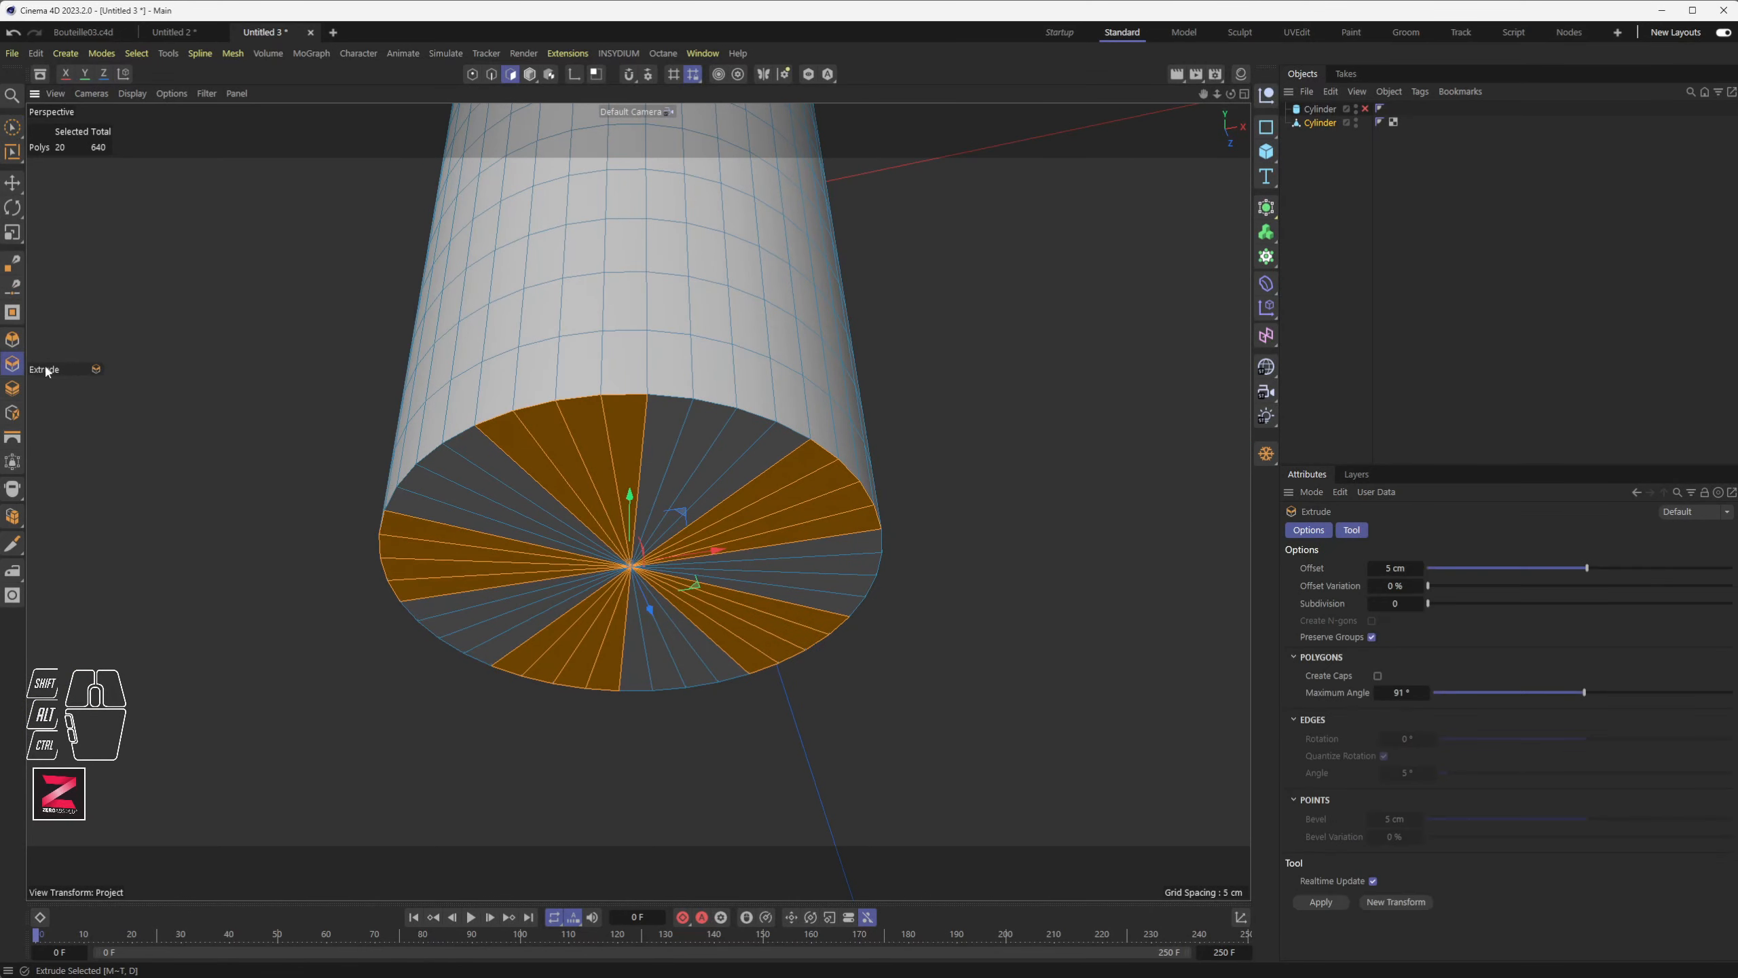
mouse_move(592, 489)
left_mouse_down()
mouse_move(691, 531)
mouse_move(577, 479)
left_mouse_up()
key("t")
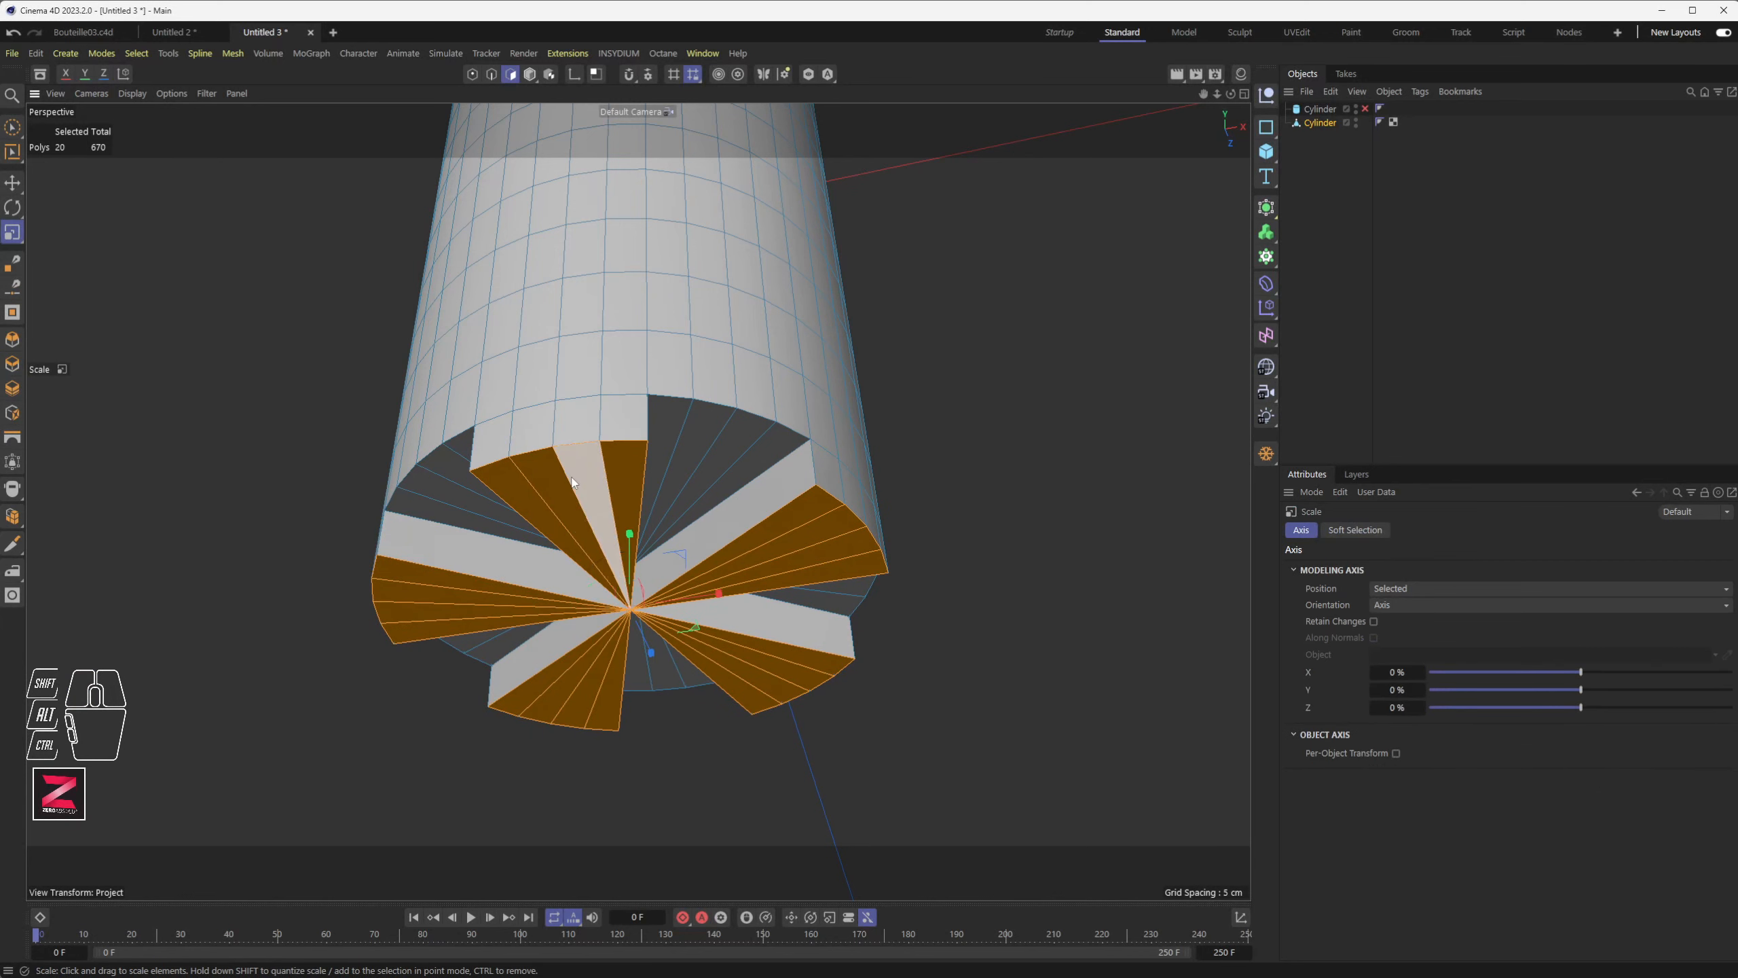
left_click_drag(699, 574, 647, 612, "alt")
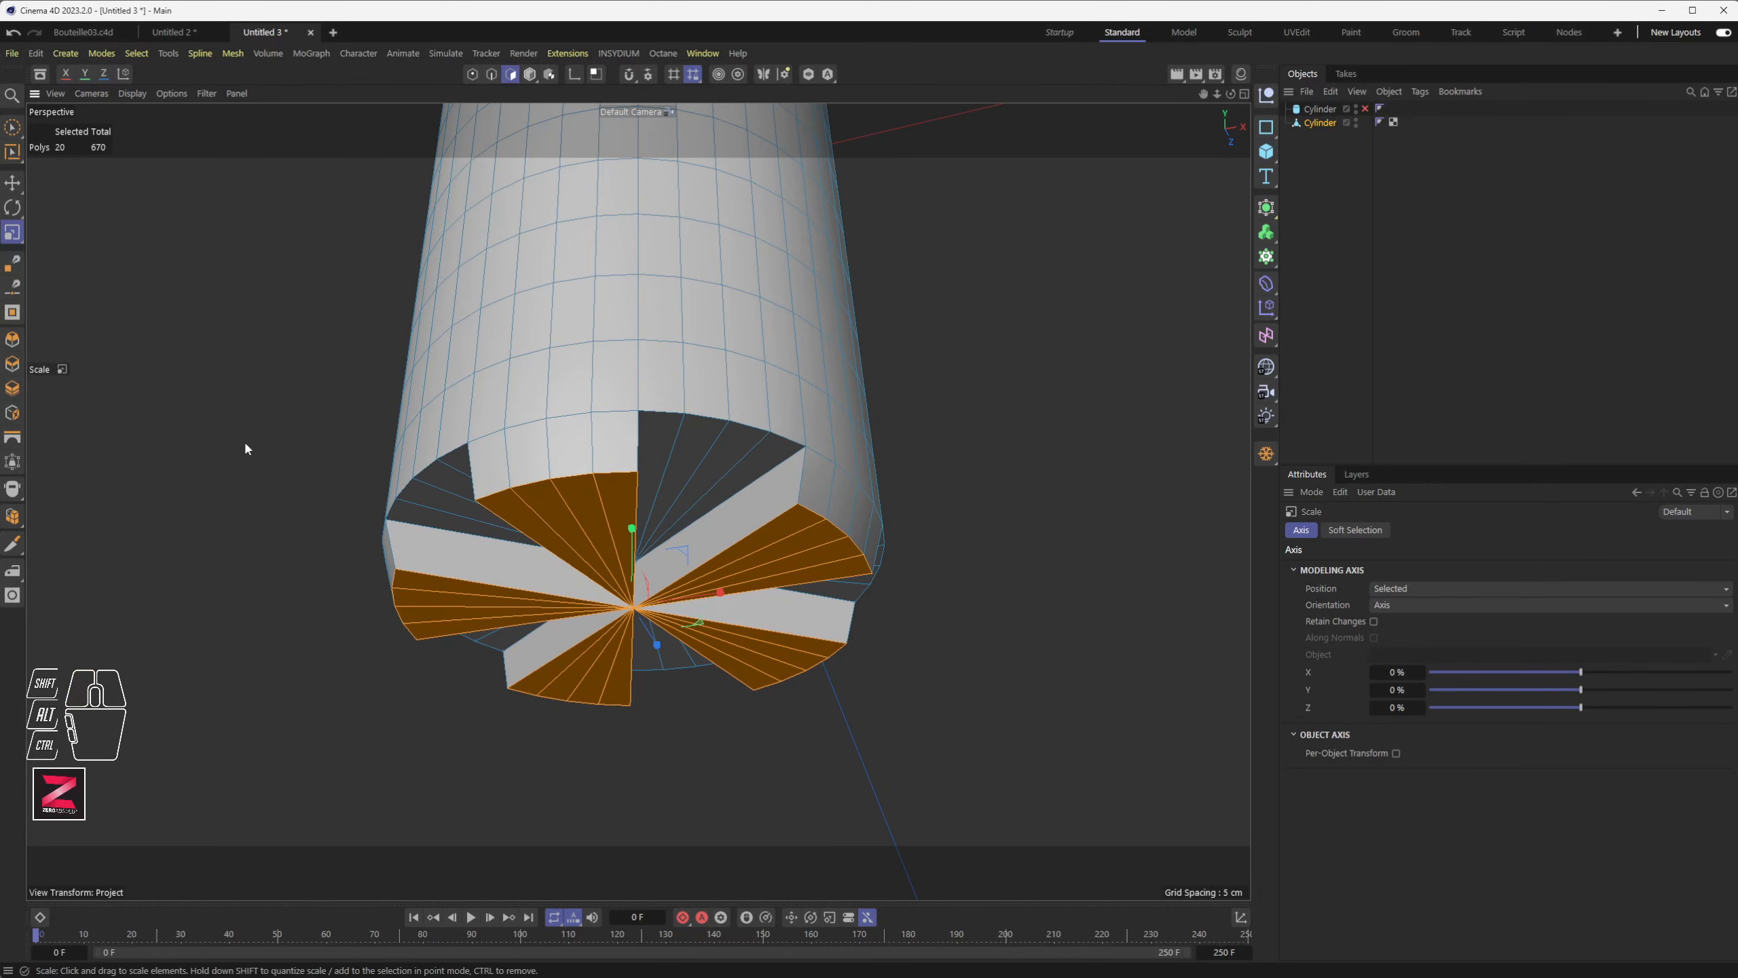
- Extrude the wedges a second time by about 0.97 cm and scale their end faces slightly inward
left_click(13, 340)
left_click(12, 364)
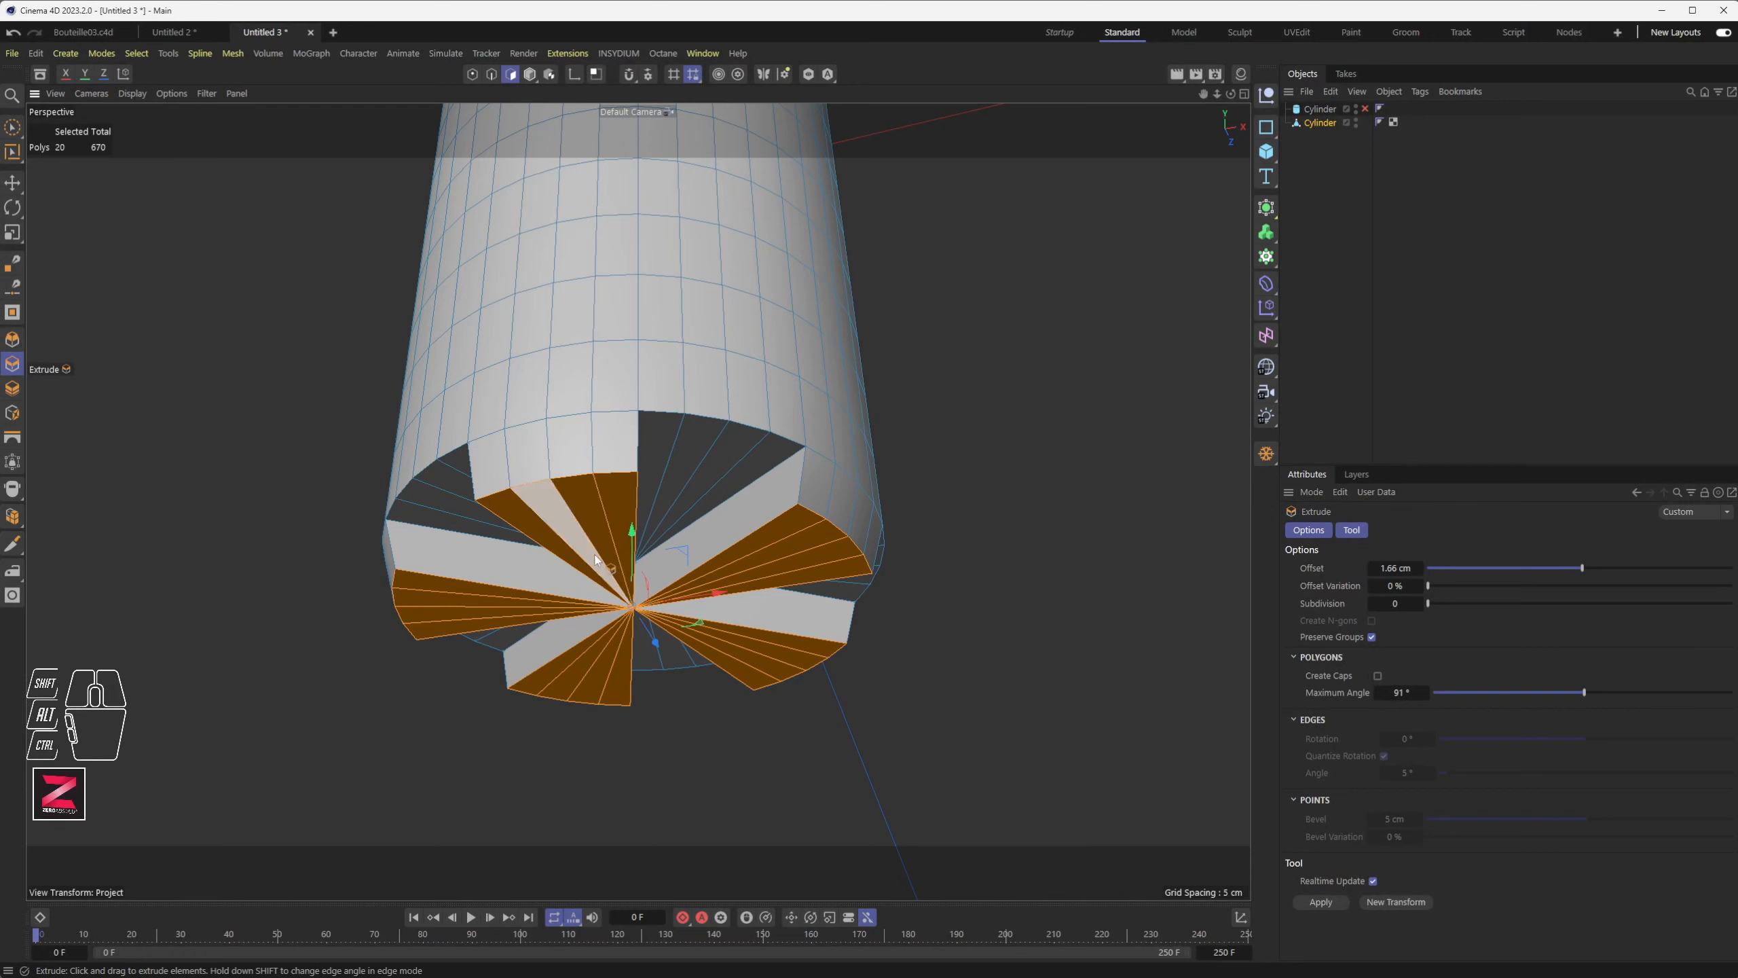
left_click_drag(547, 542, 445, 519)
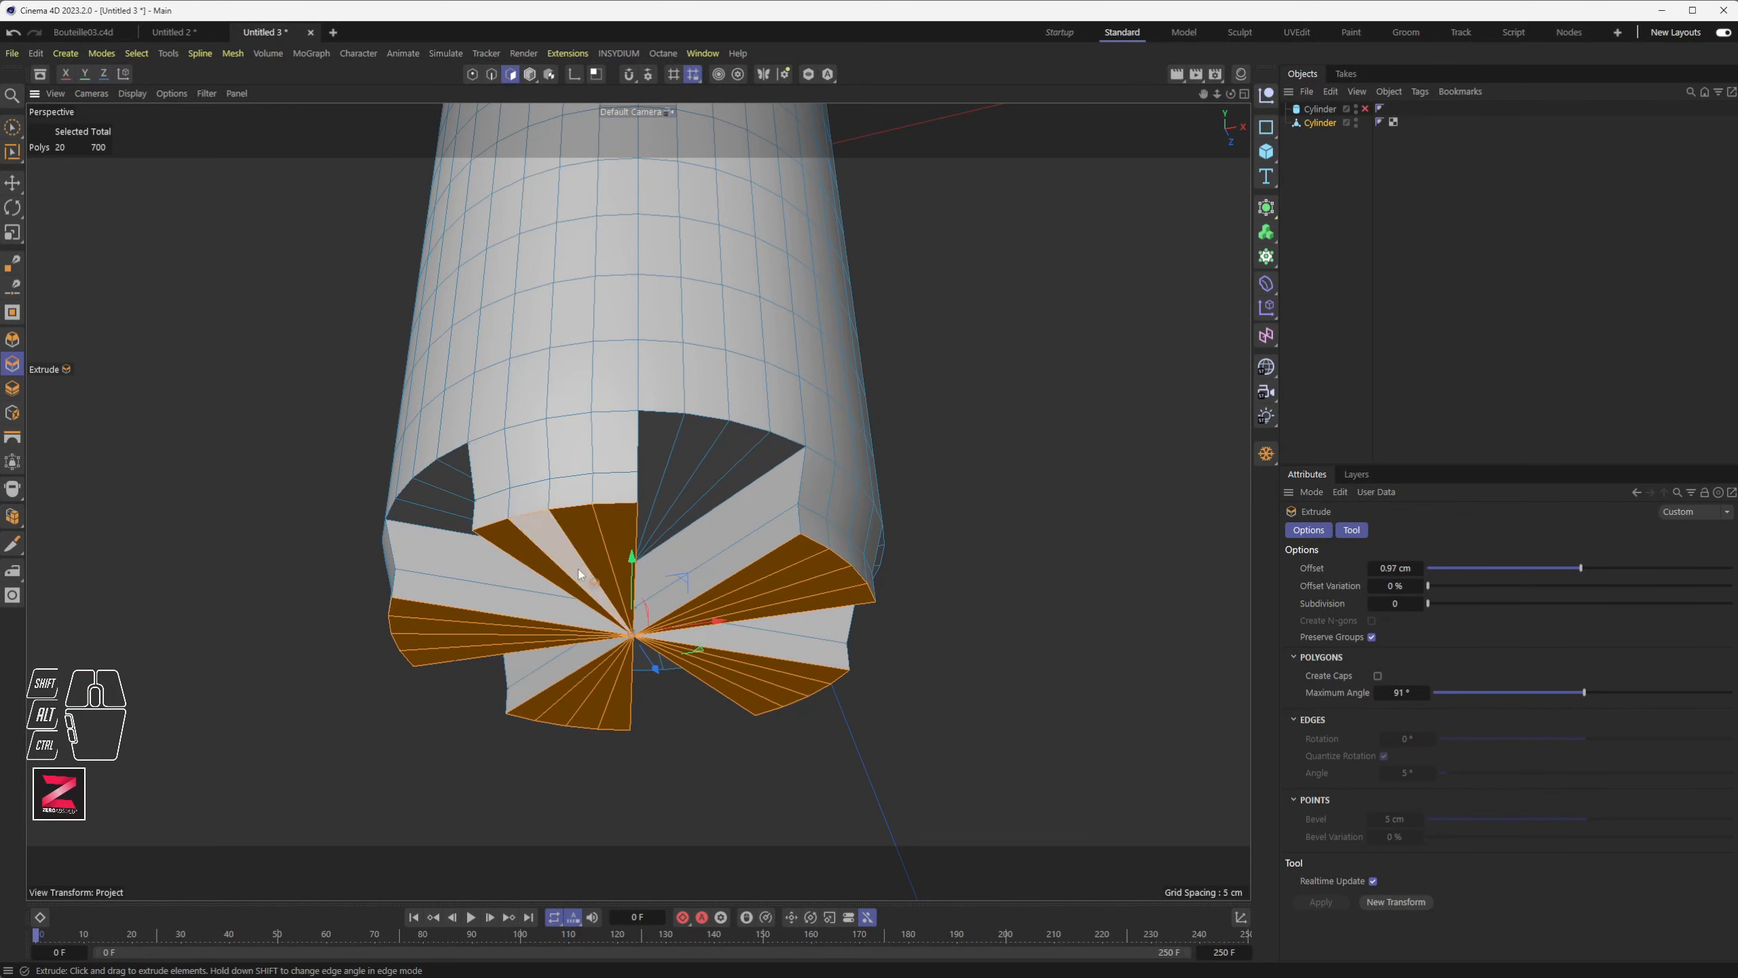
key("t")
left_click_drag(658, 634, 536, 401)
- Switch to edge mode and select the short vertical edge at the centre of the base with the Move tool
middle_click_drag(609, 698, 679, 464, "alt")
scroll(674, 573, "up", 2, "alt")
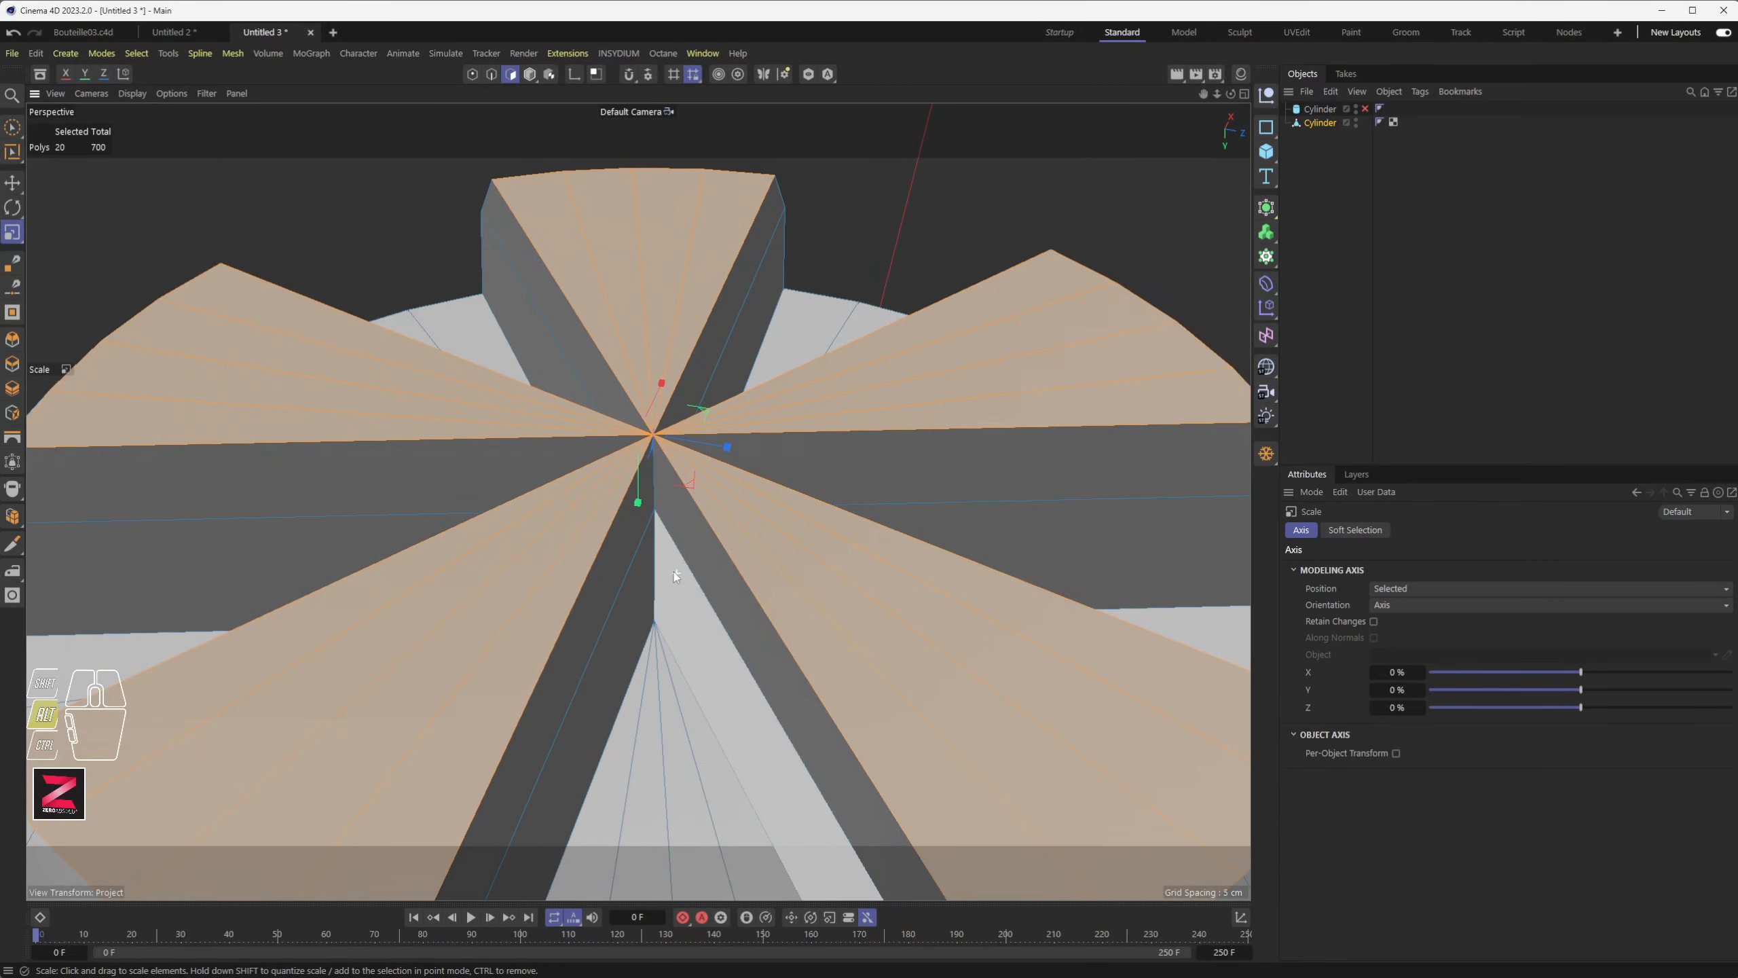
scroll(674, 572, "up", 1, "alt")
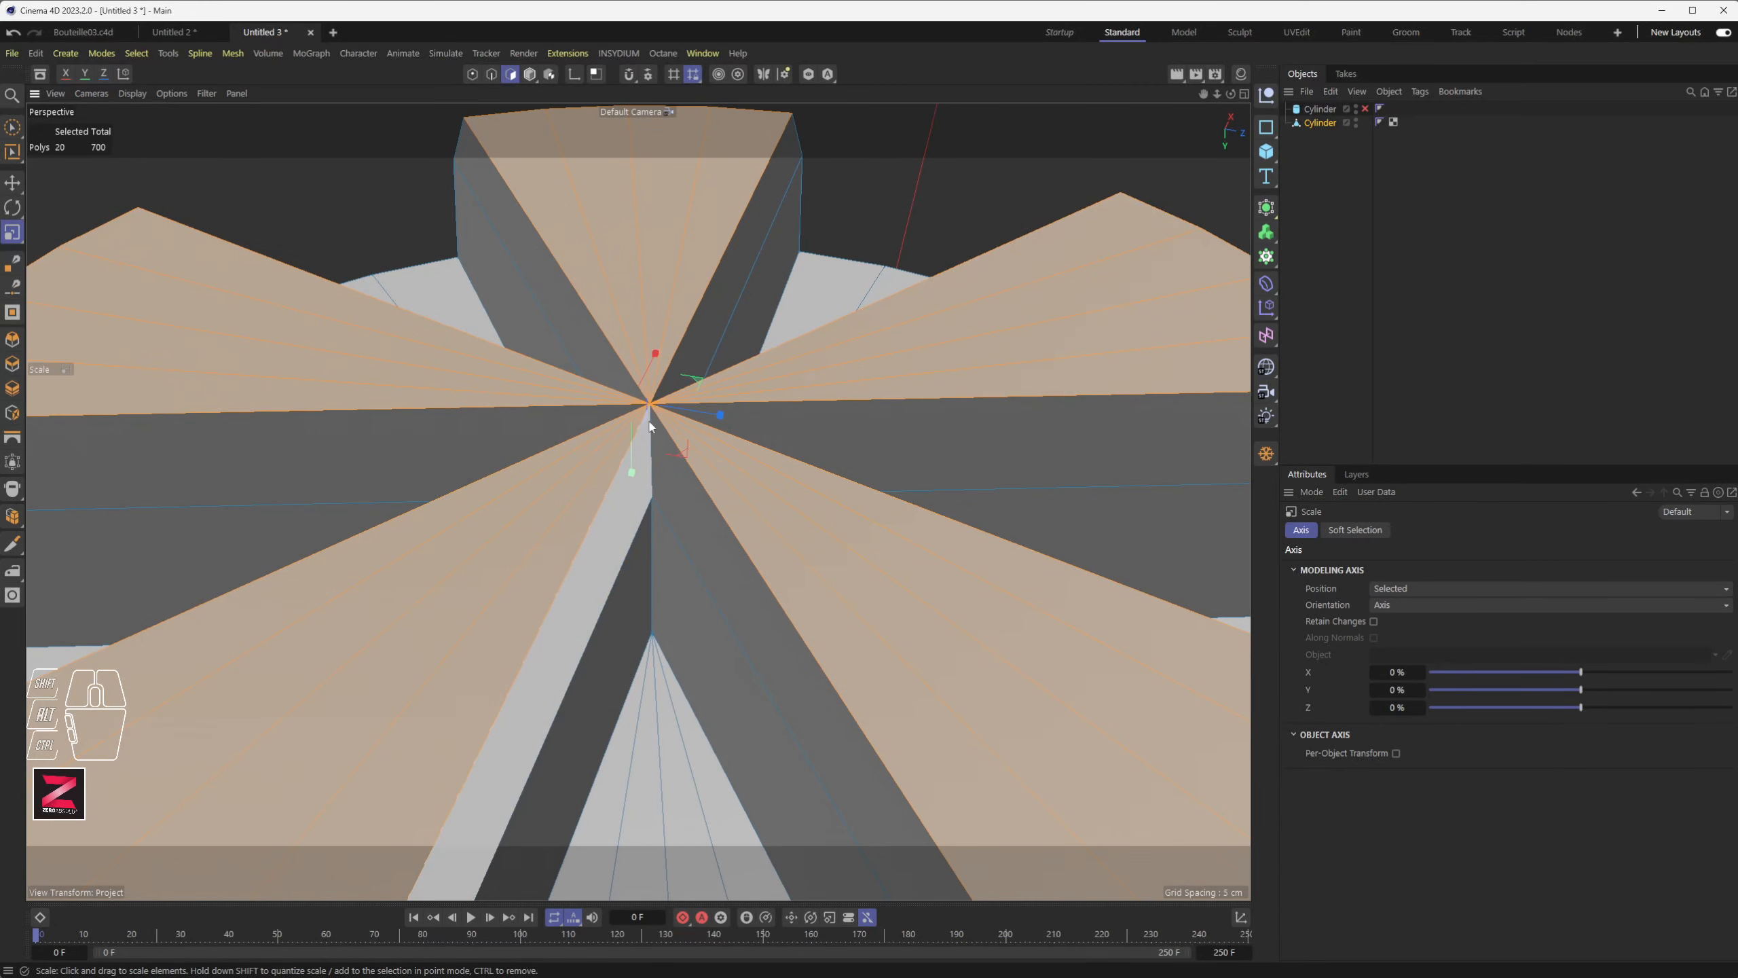
left_click(491, 75)
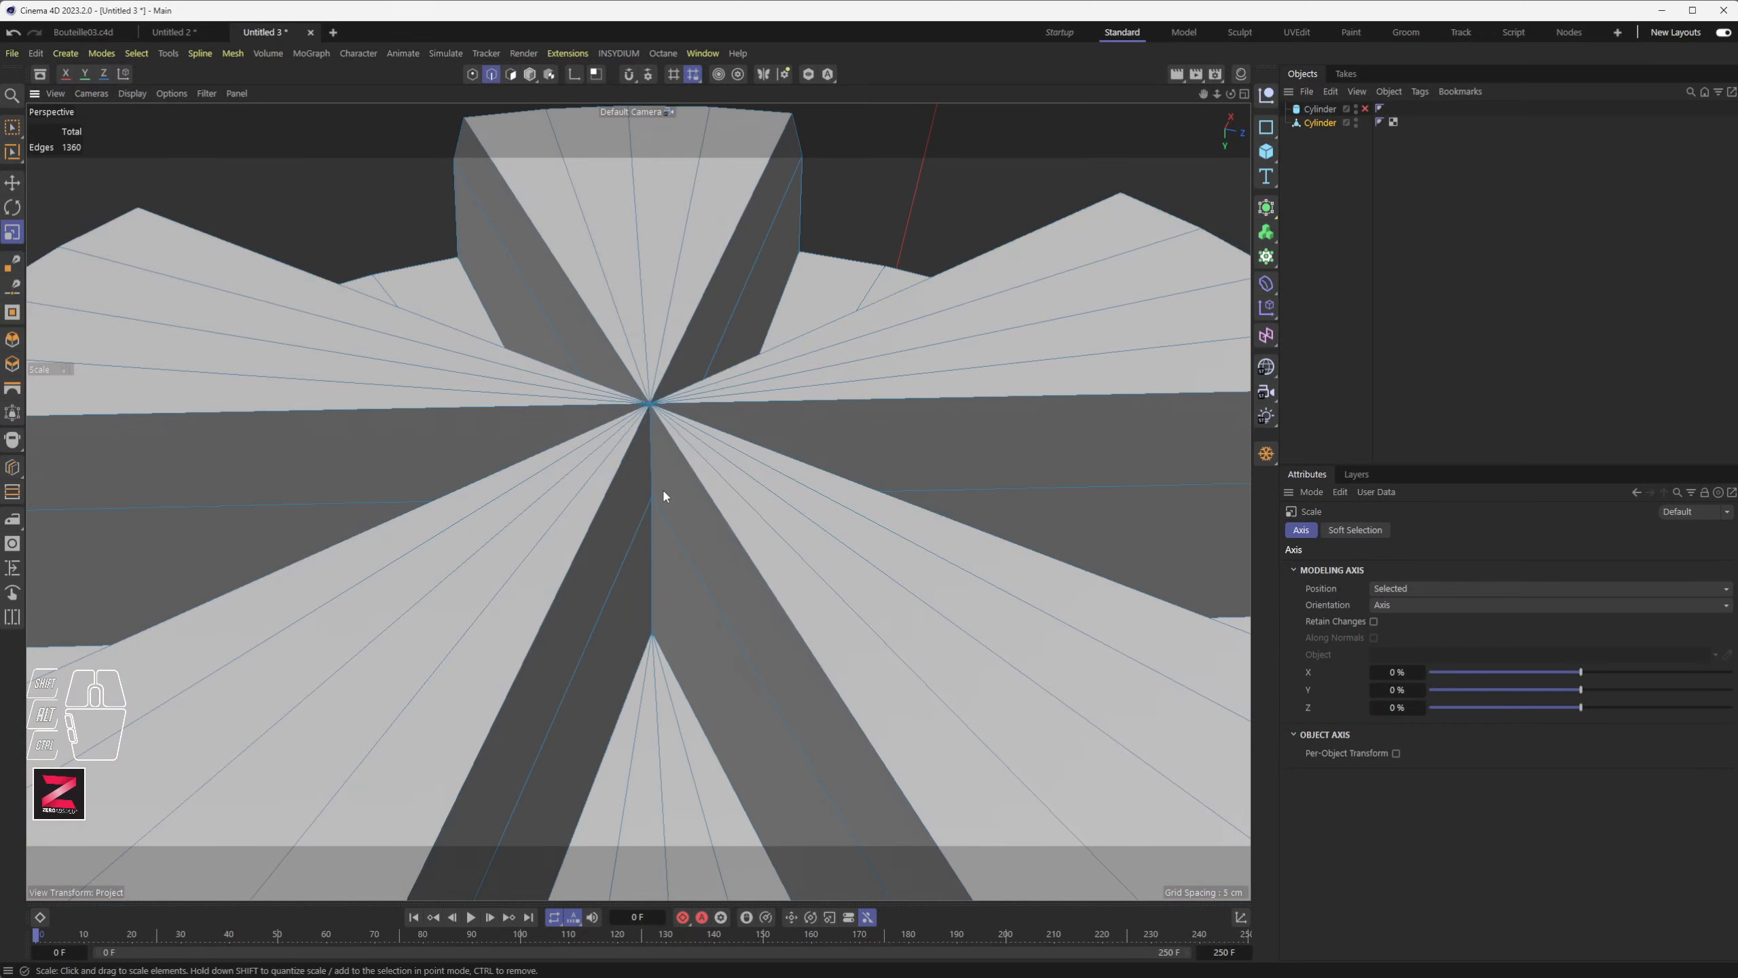
key("e")
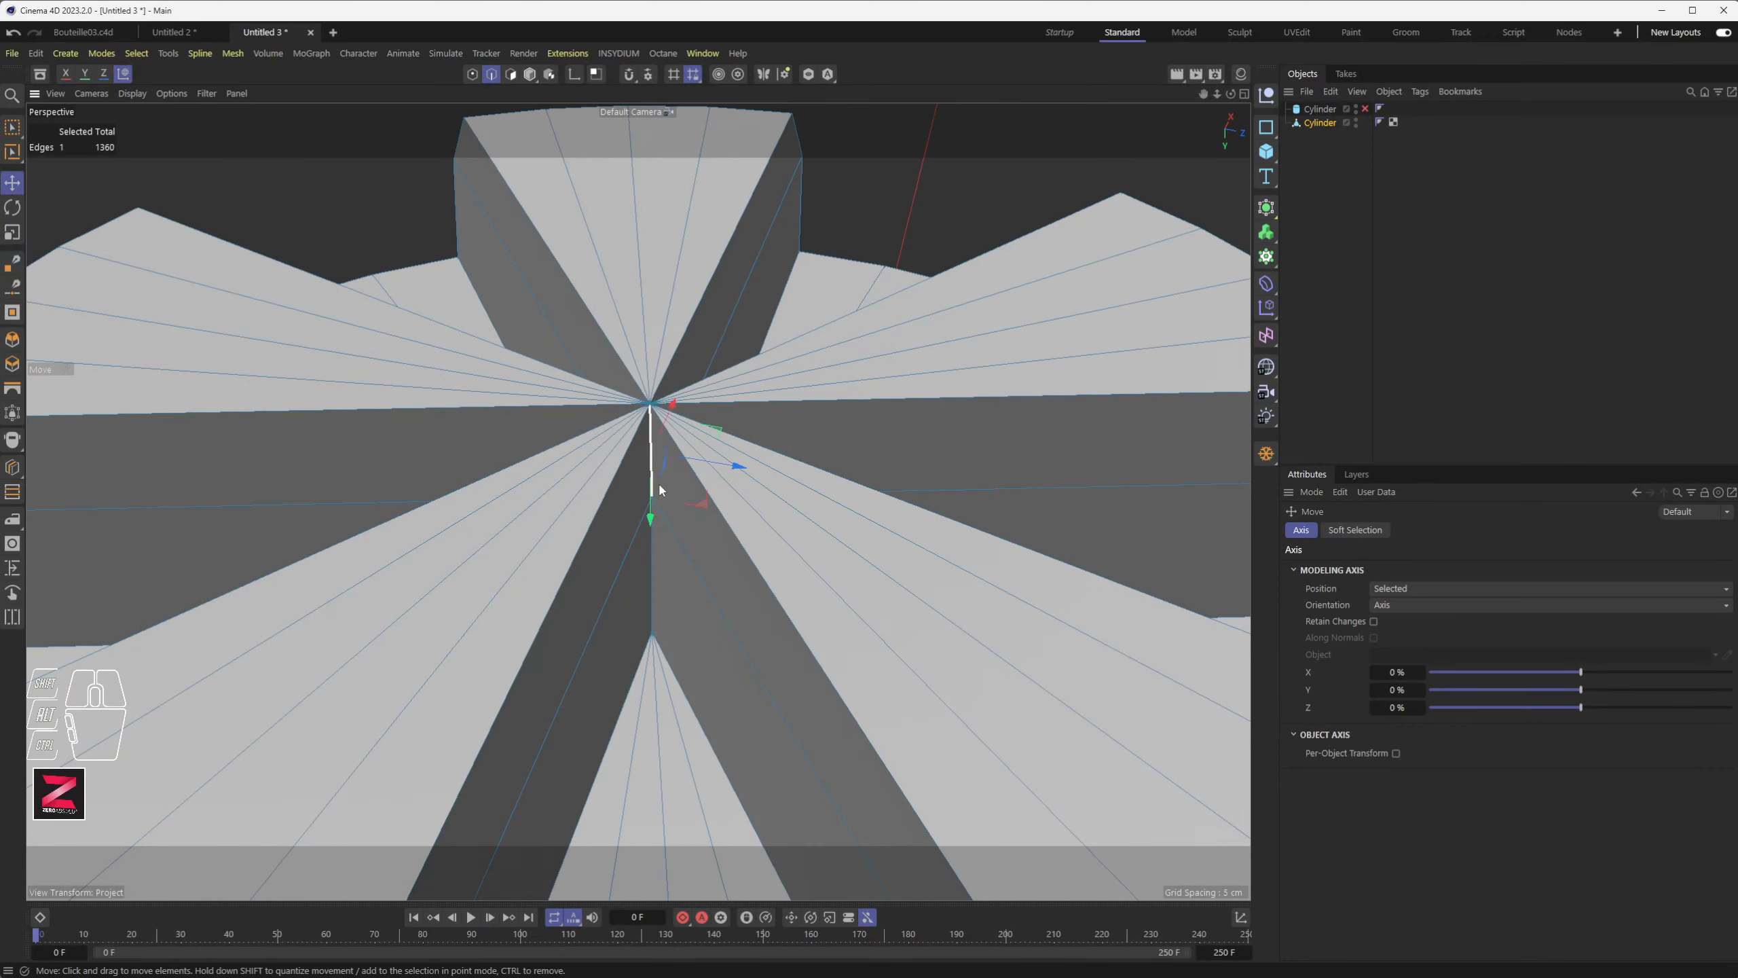
- Try to move the selected centre edge away from the point where the wedges meet, and undo the moves
left_click_drag(673, 577, 688, 611, "alt")
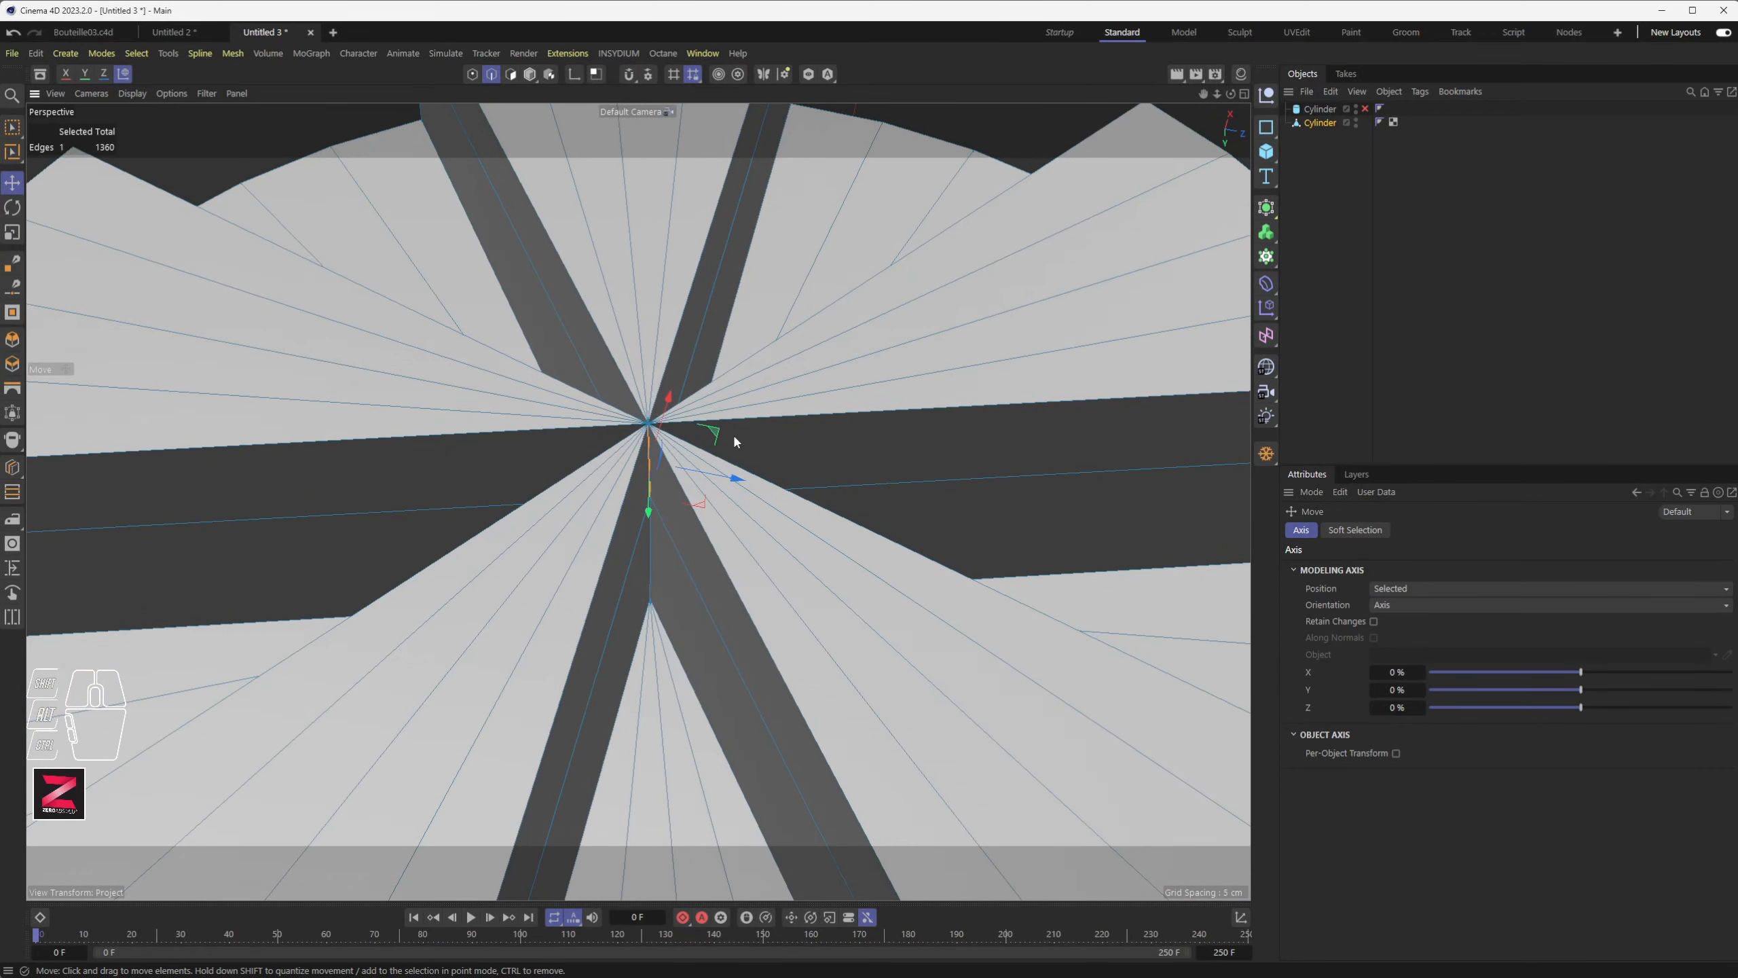
left_click_drag(712, 431, 663, 513)
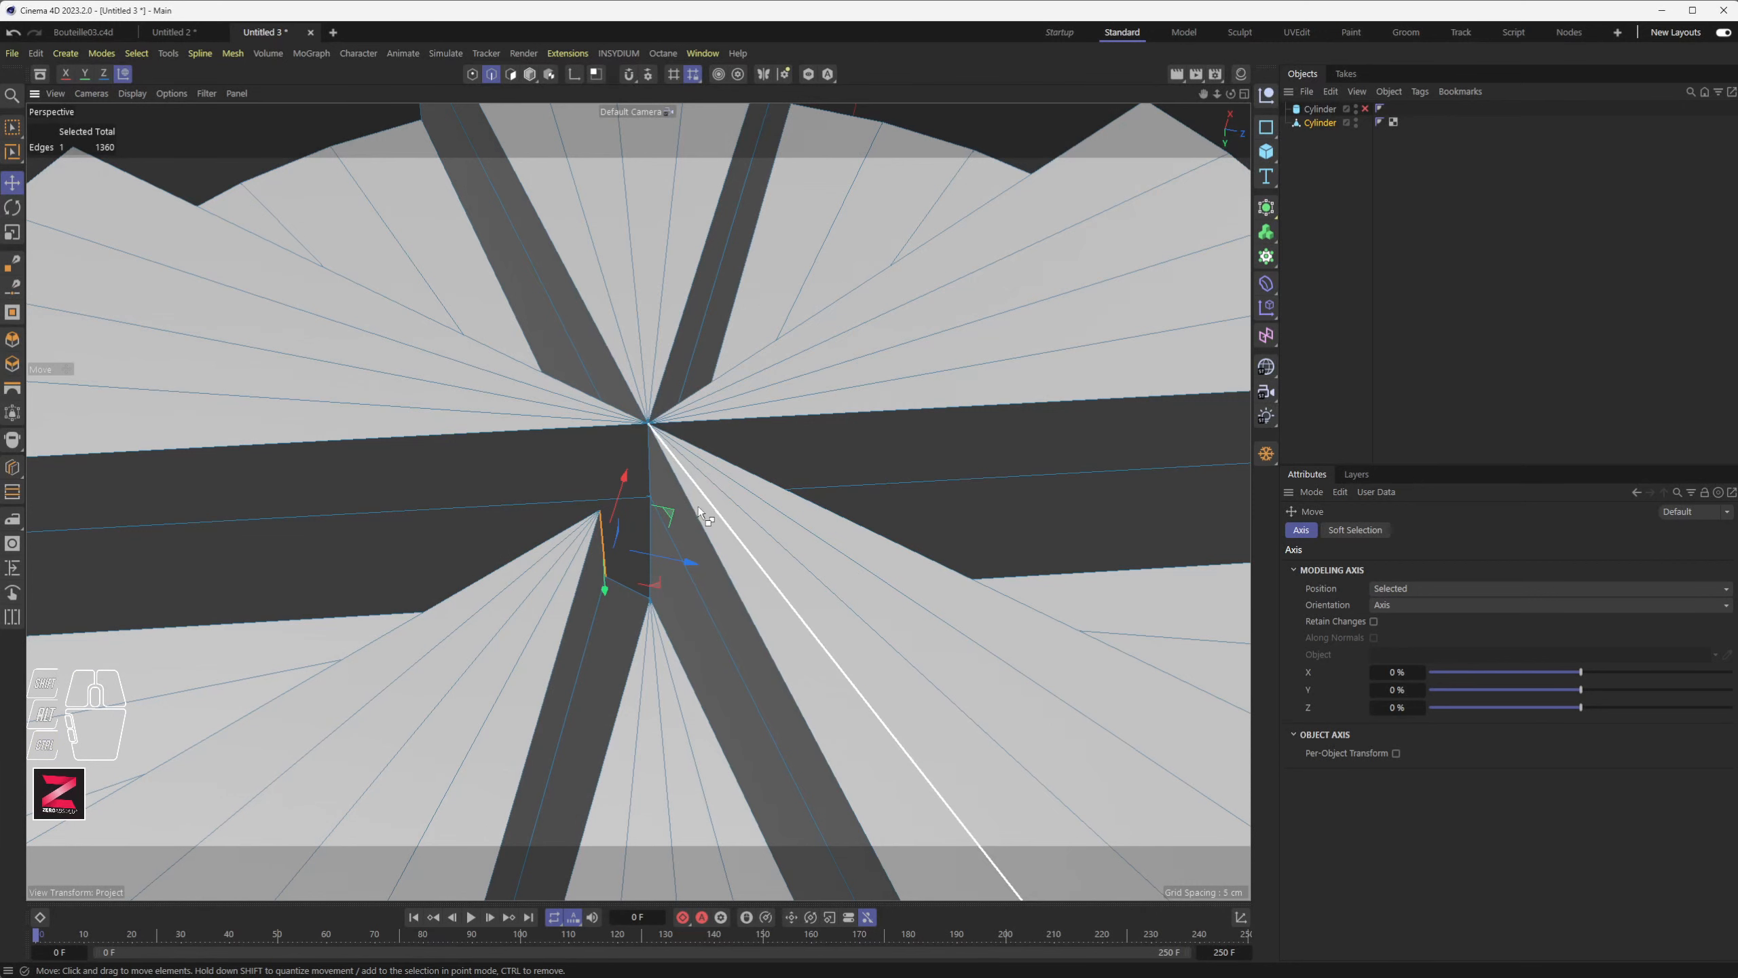
key("ctrl+e")
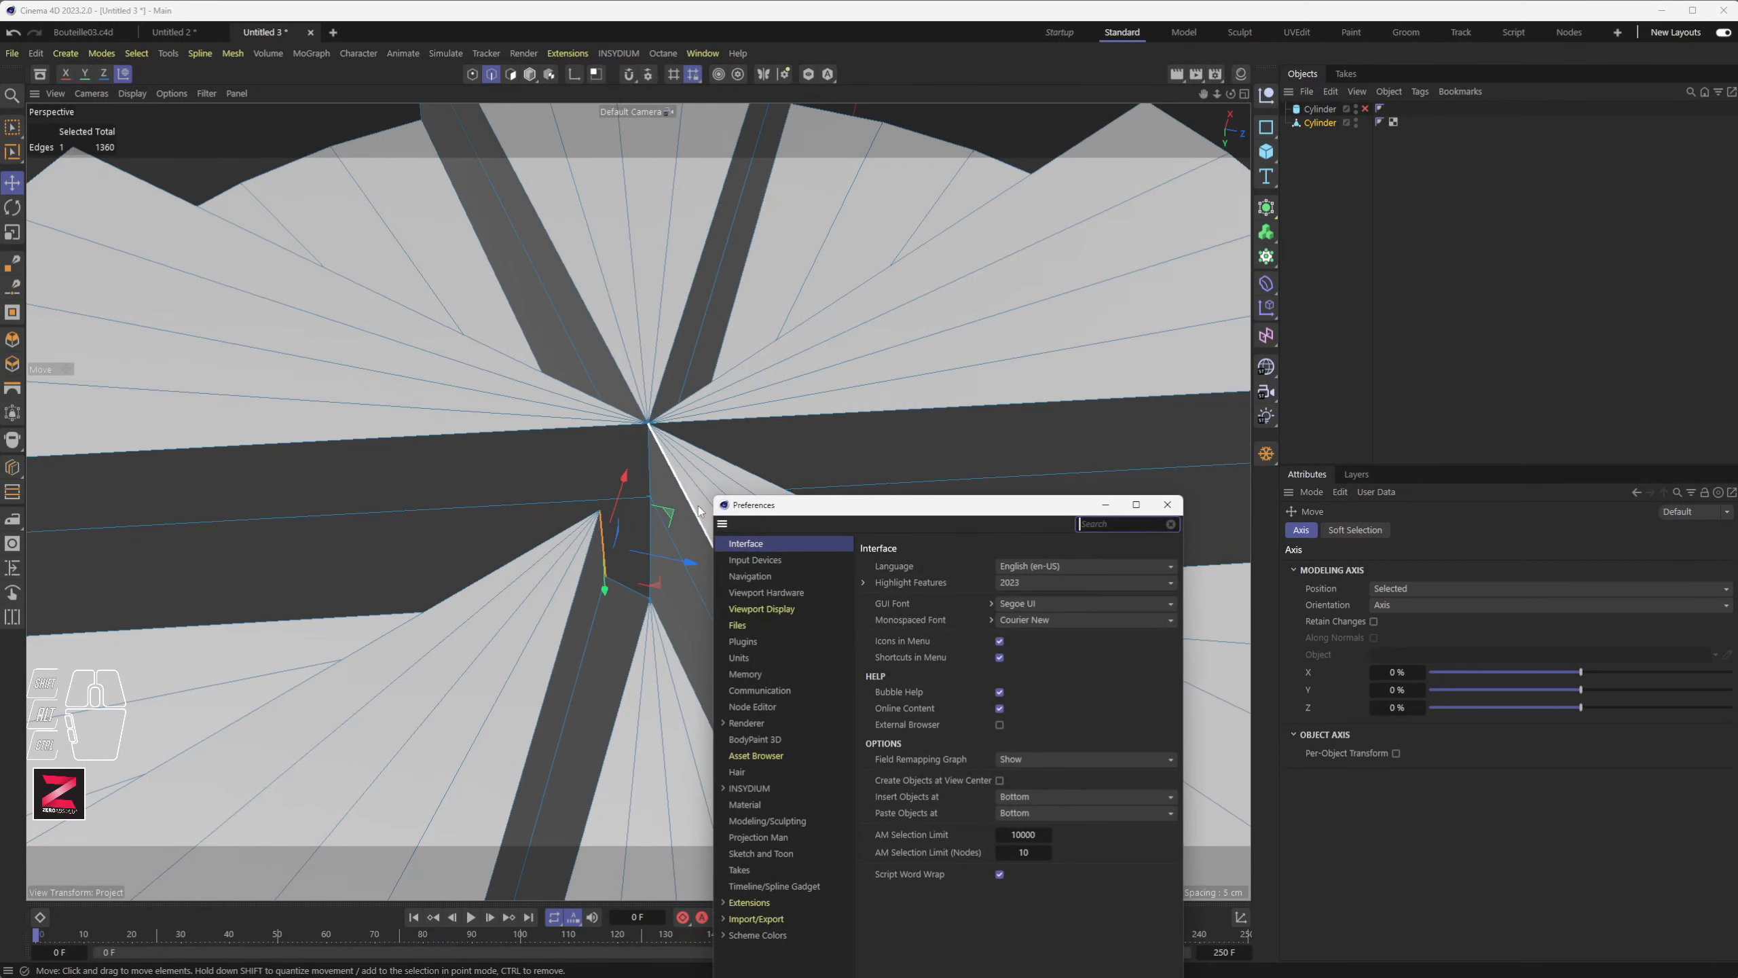
left_click(1165, 504)
left_click_drag(649, 497, 655, 449, "alt")
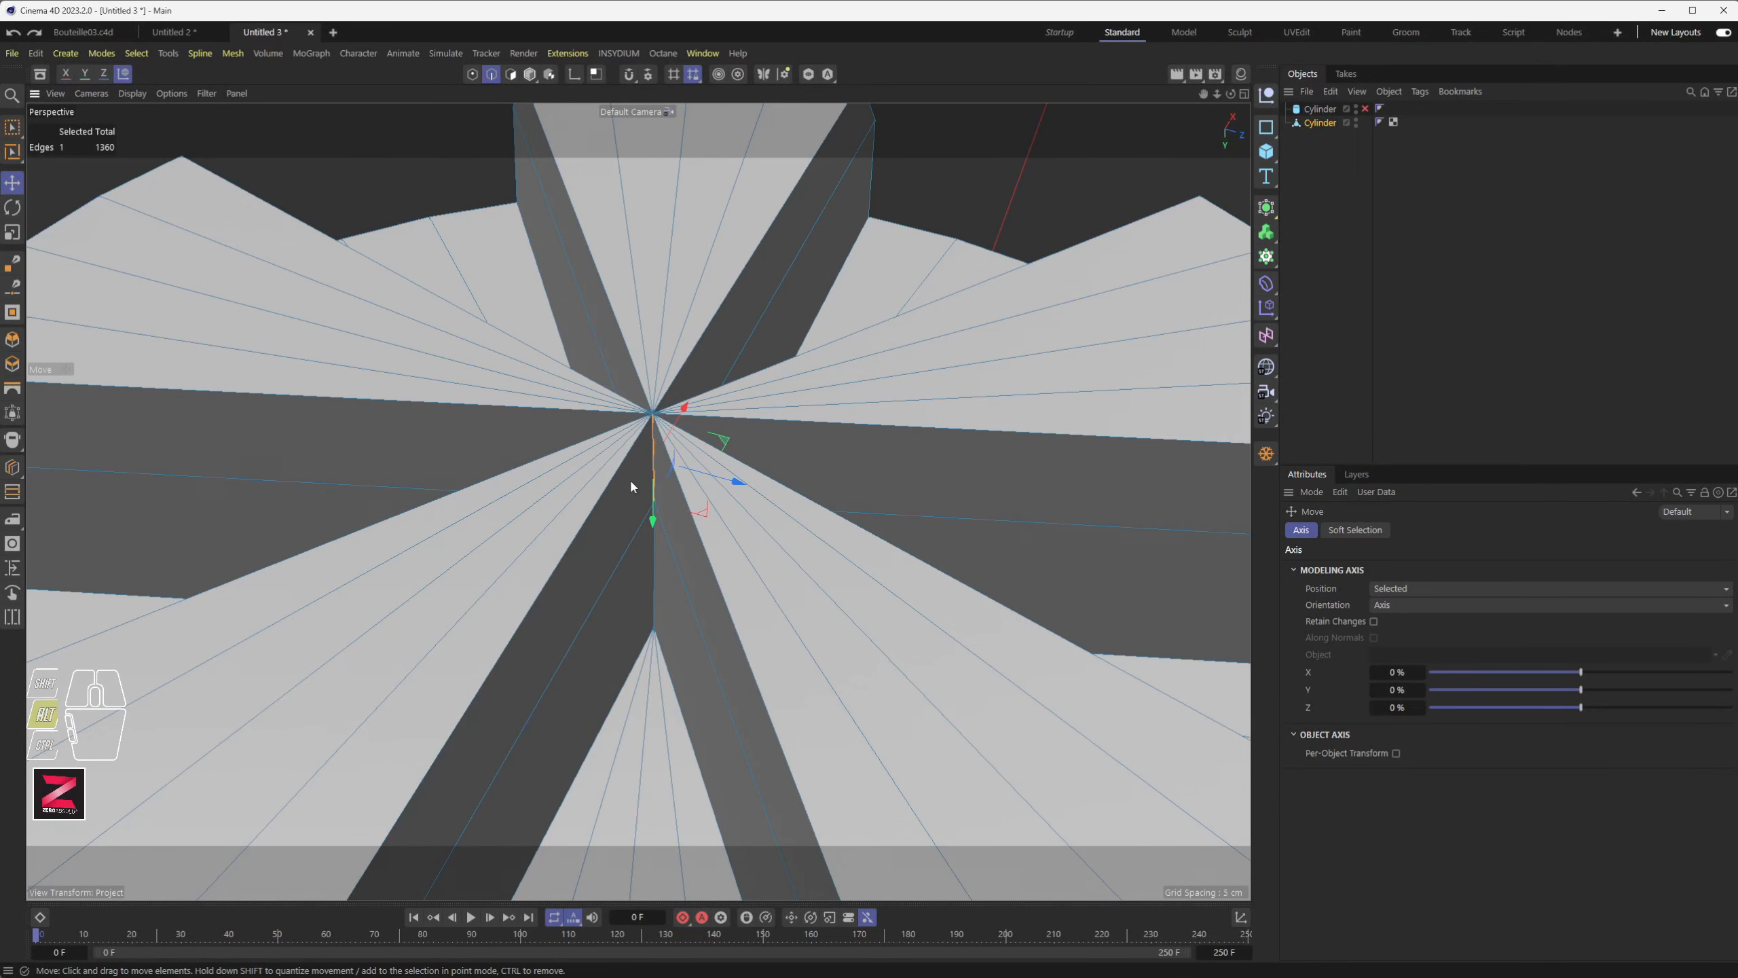
left_click_drag(631, 486, 660, 464, "alt")
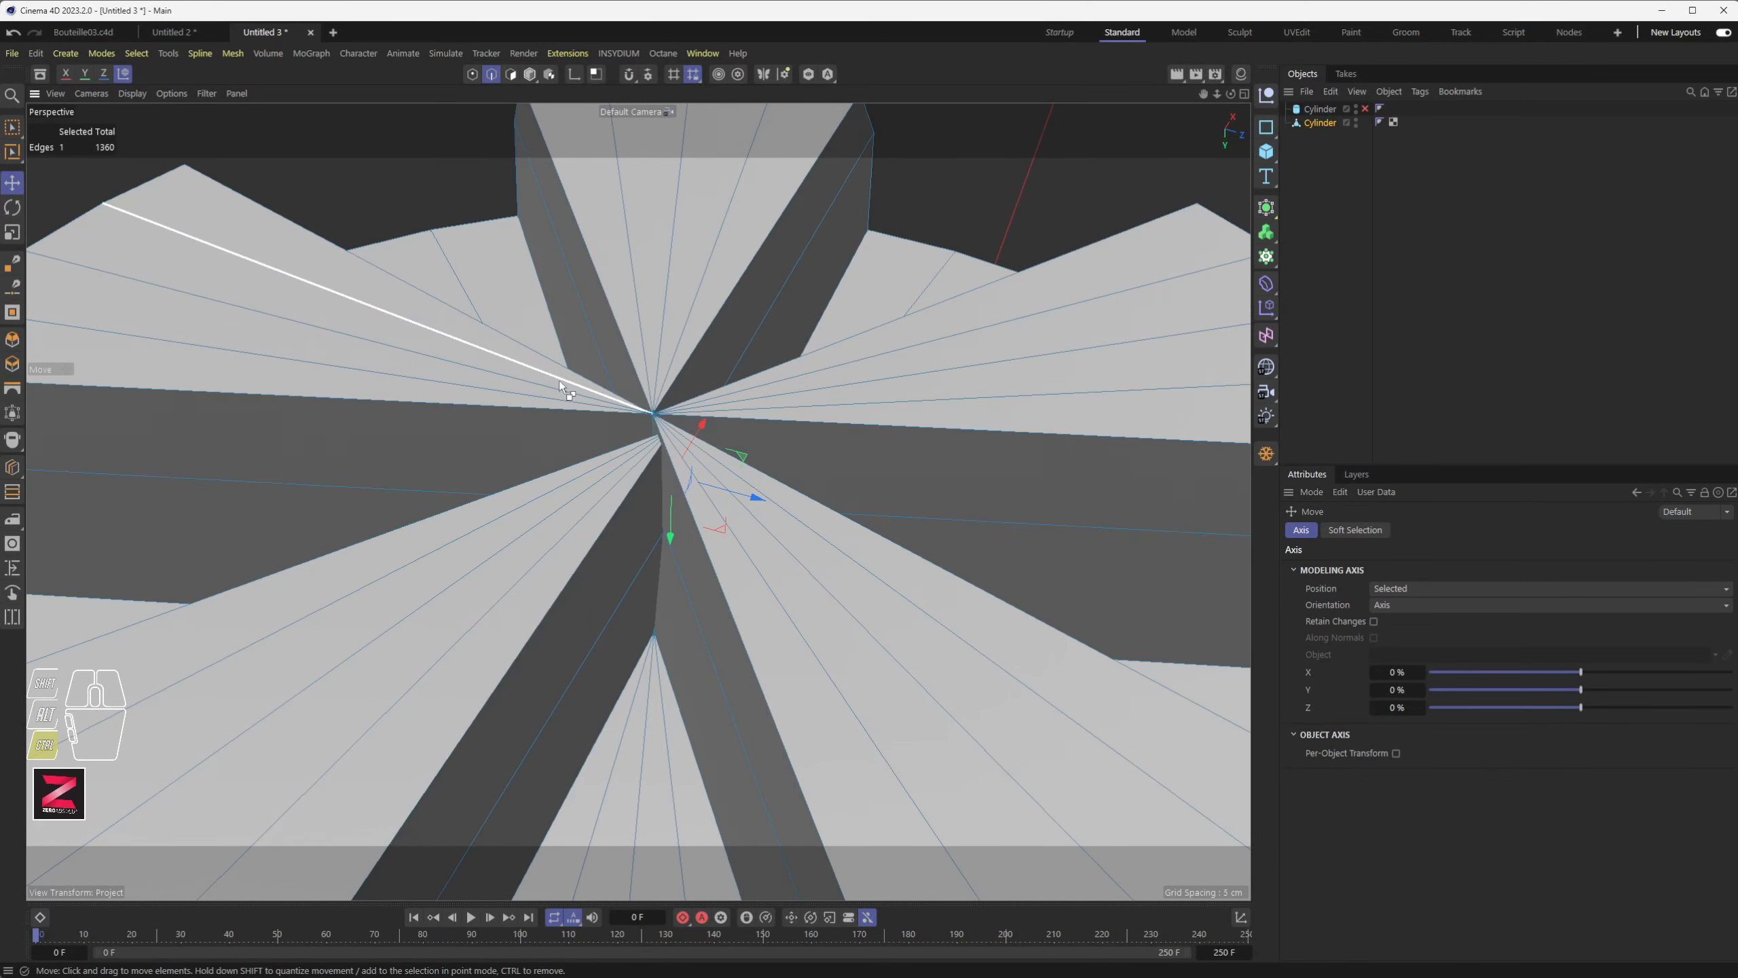
key("ctrl+z")
- Brush-select the two stacked vertical edges at the centre of the base where the extruded wedges meet
left_click_drag(15, 129, 65, 135)
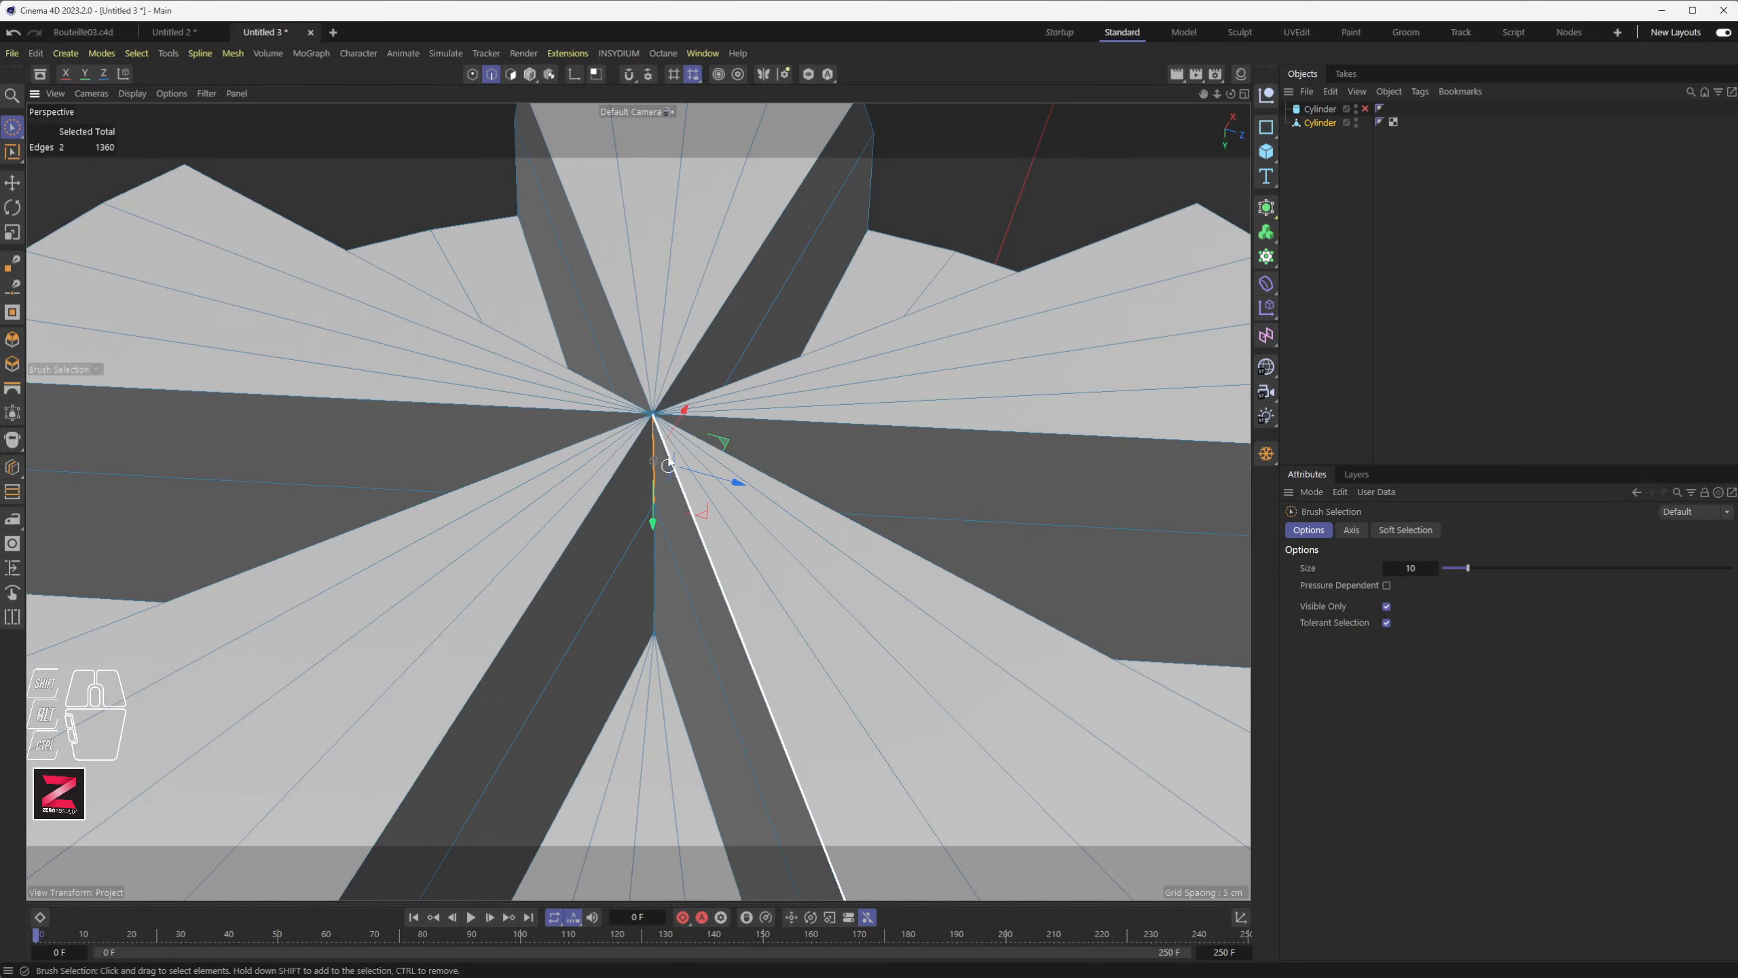
left_click_drag(650, 485, 628, 523, "alt")
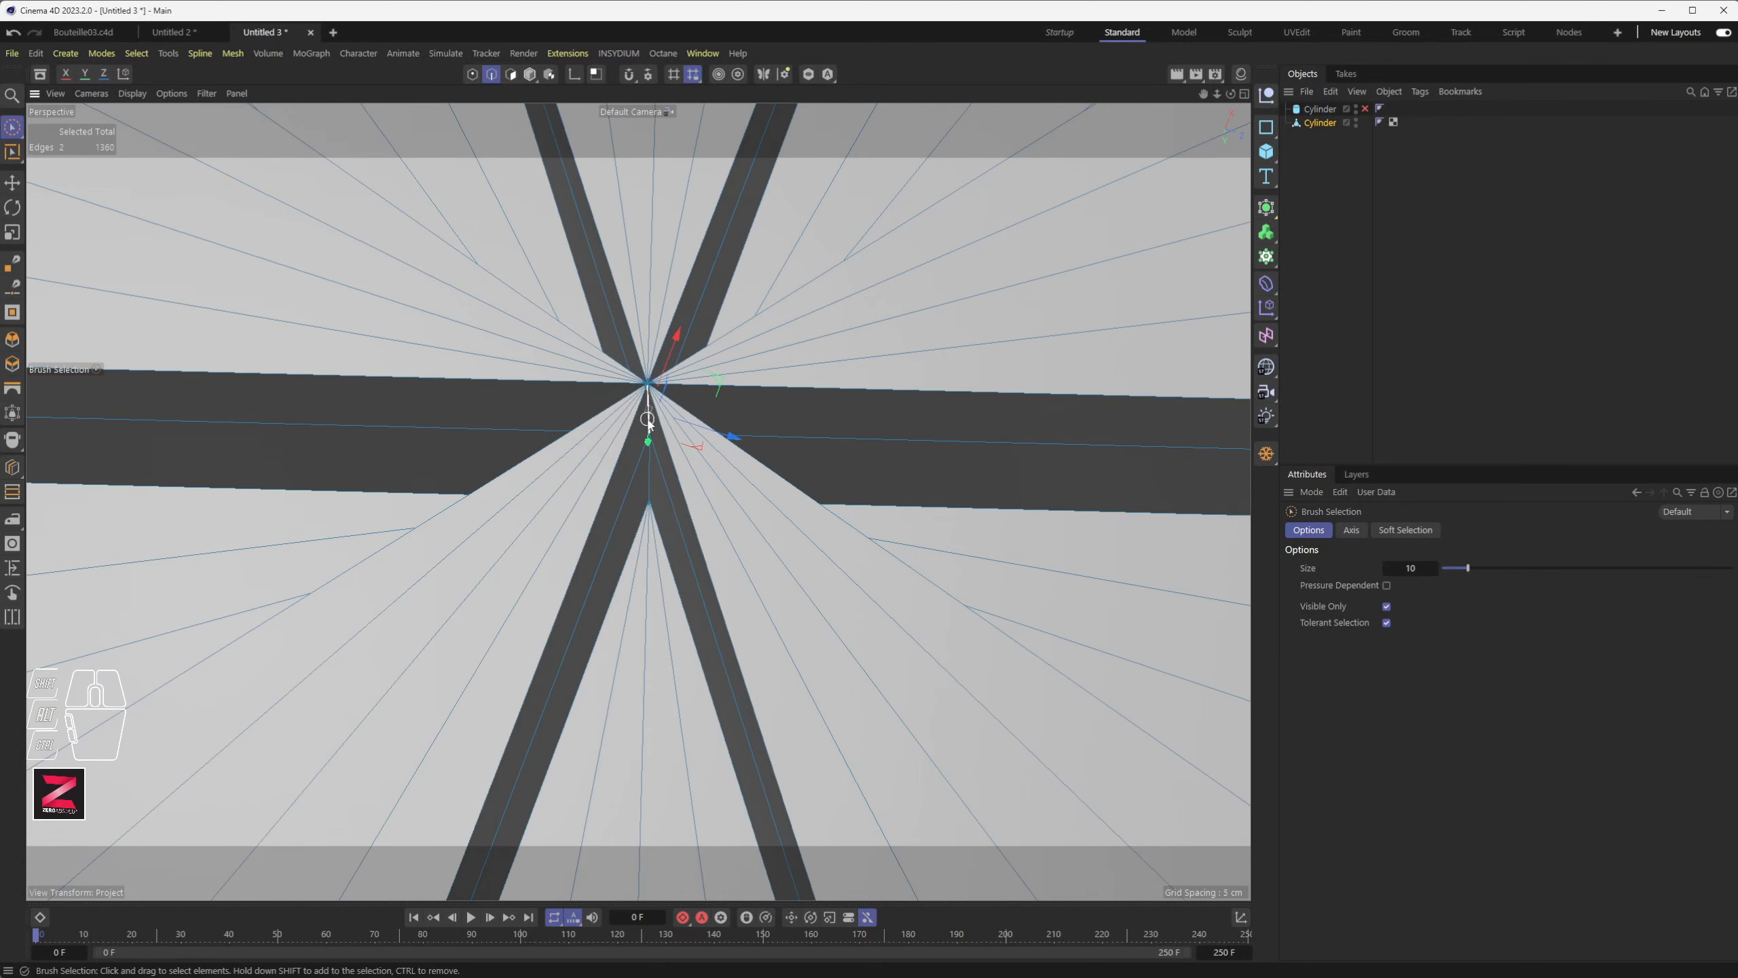
left_click_drag(648, 431, 654, 483, "alt")
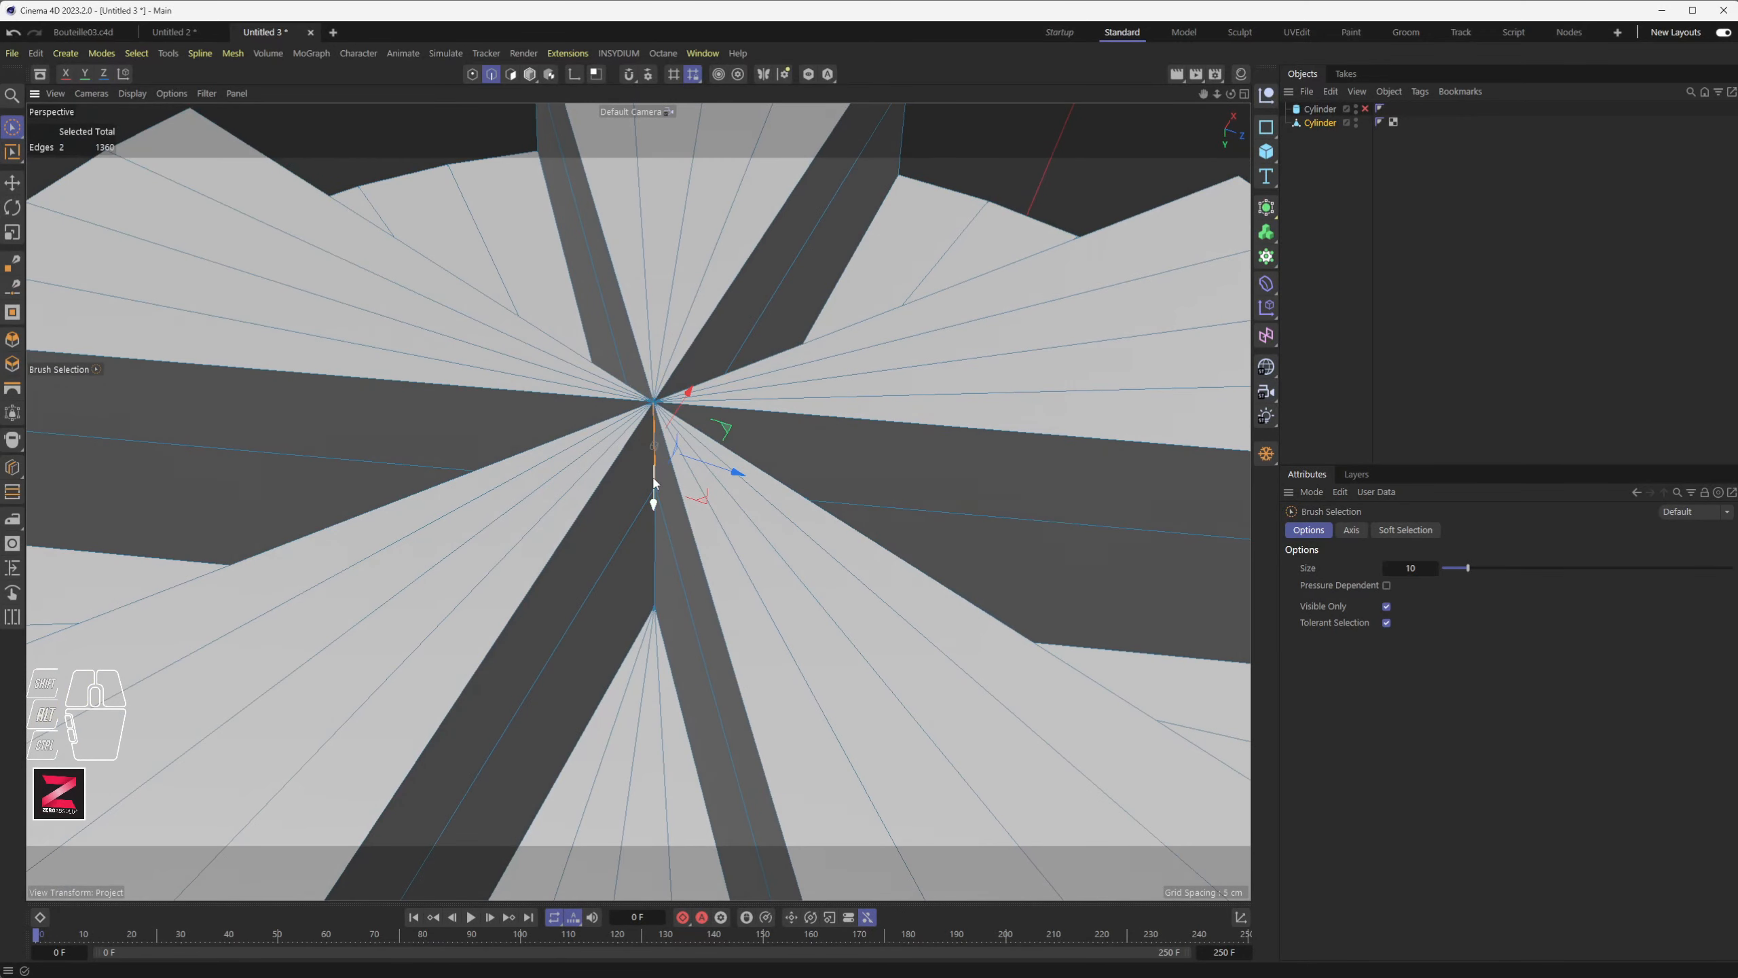
- Try to move the two selected centre edges of one wedge away from the point where the wedges meet
left_click_drag(725, 430, 713, 489, "alt")
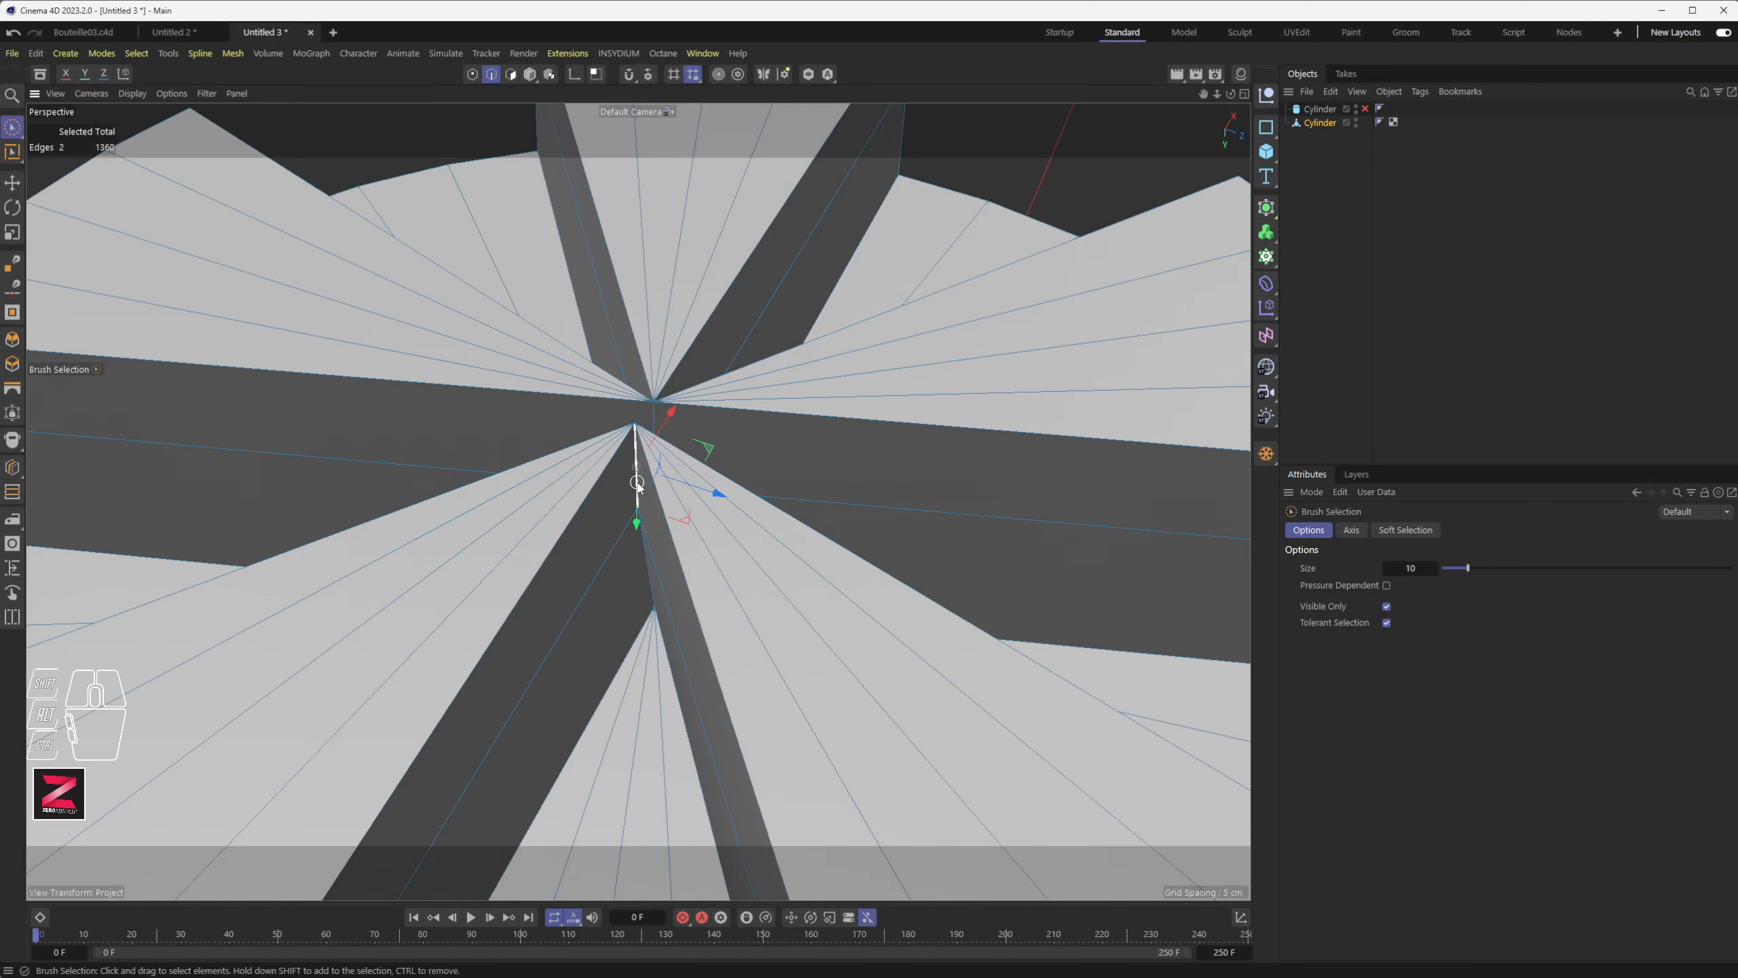
left_click_drag(681, 486, 722, 493, "alt")
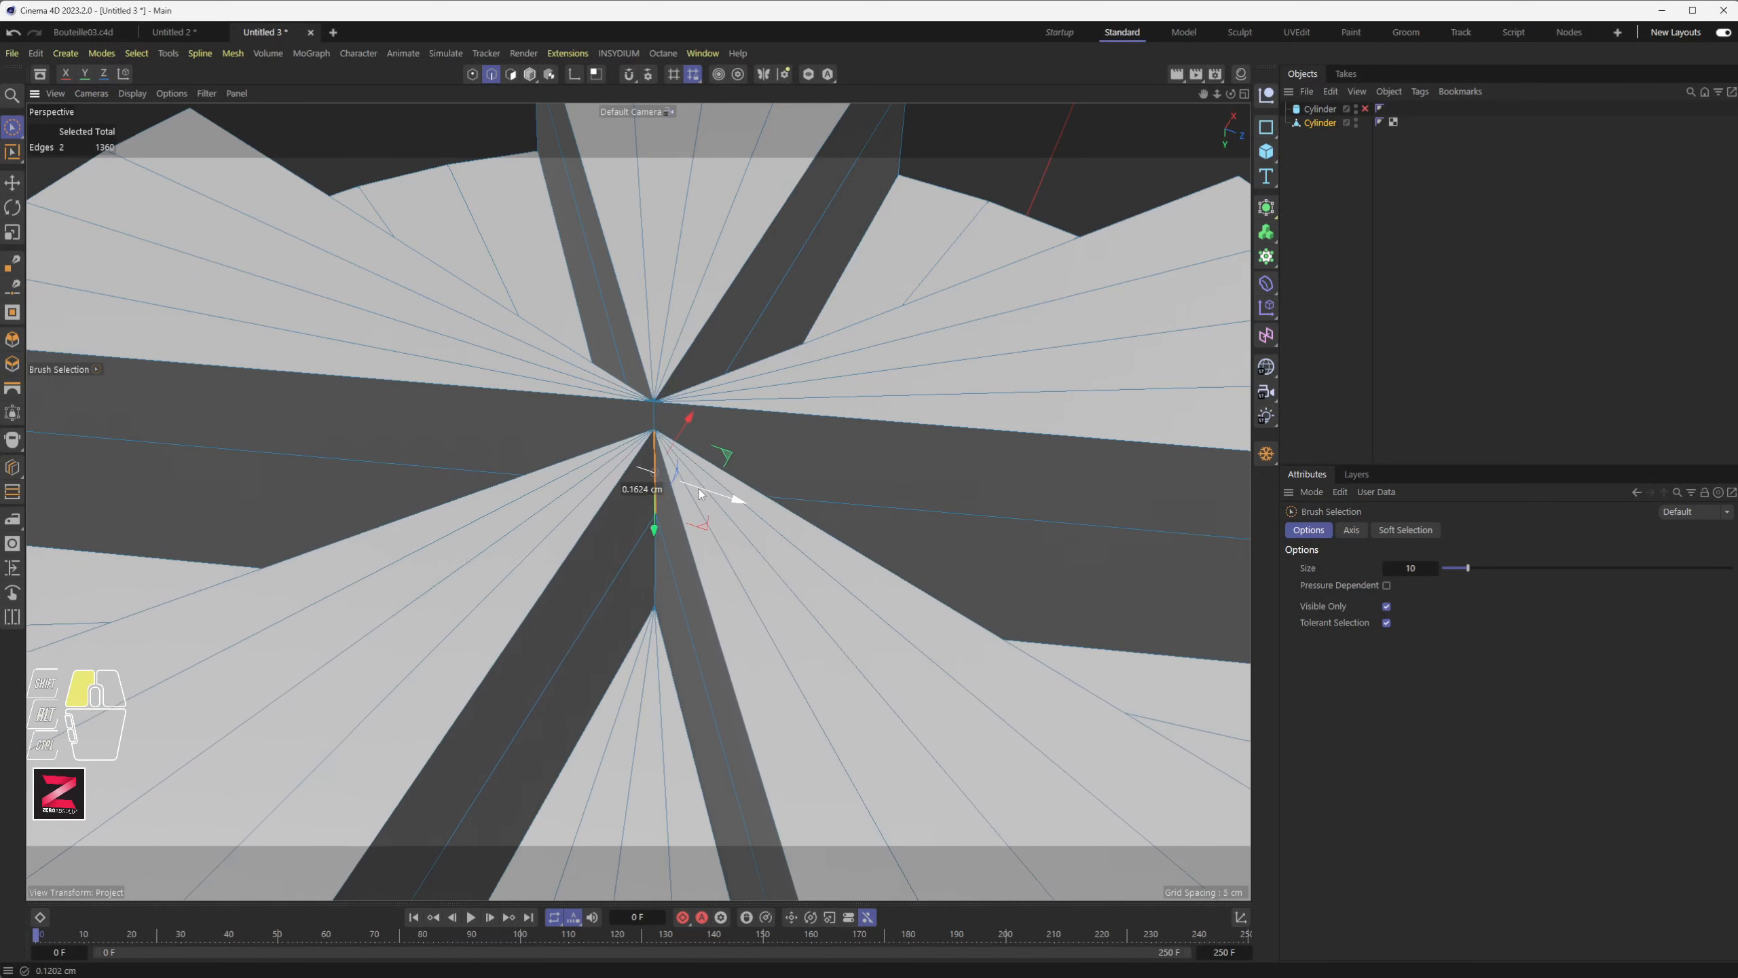
left_click(722, 441)
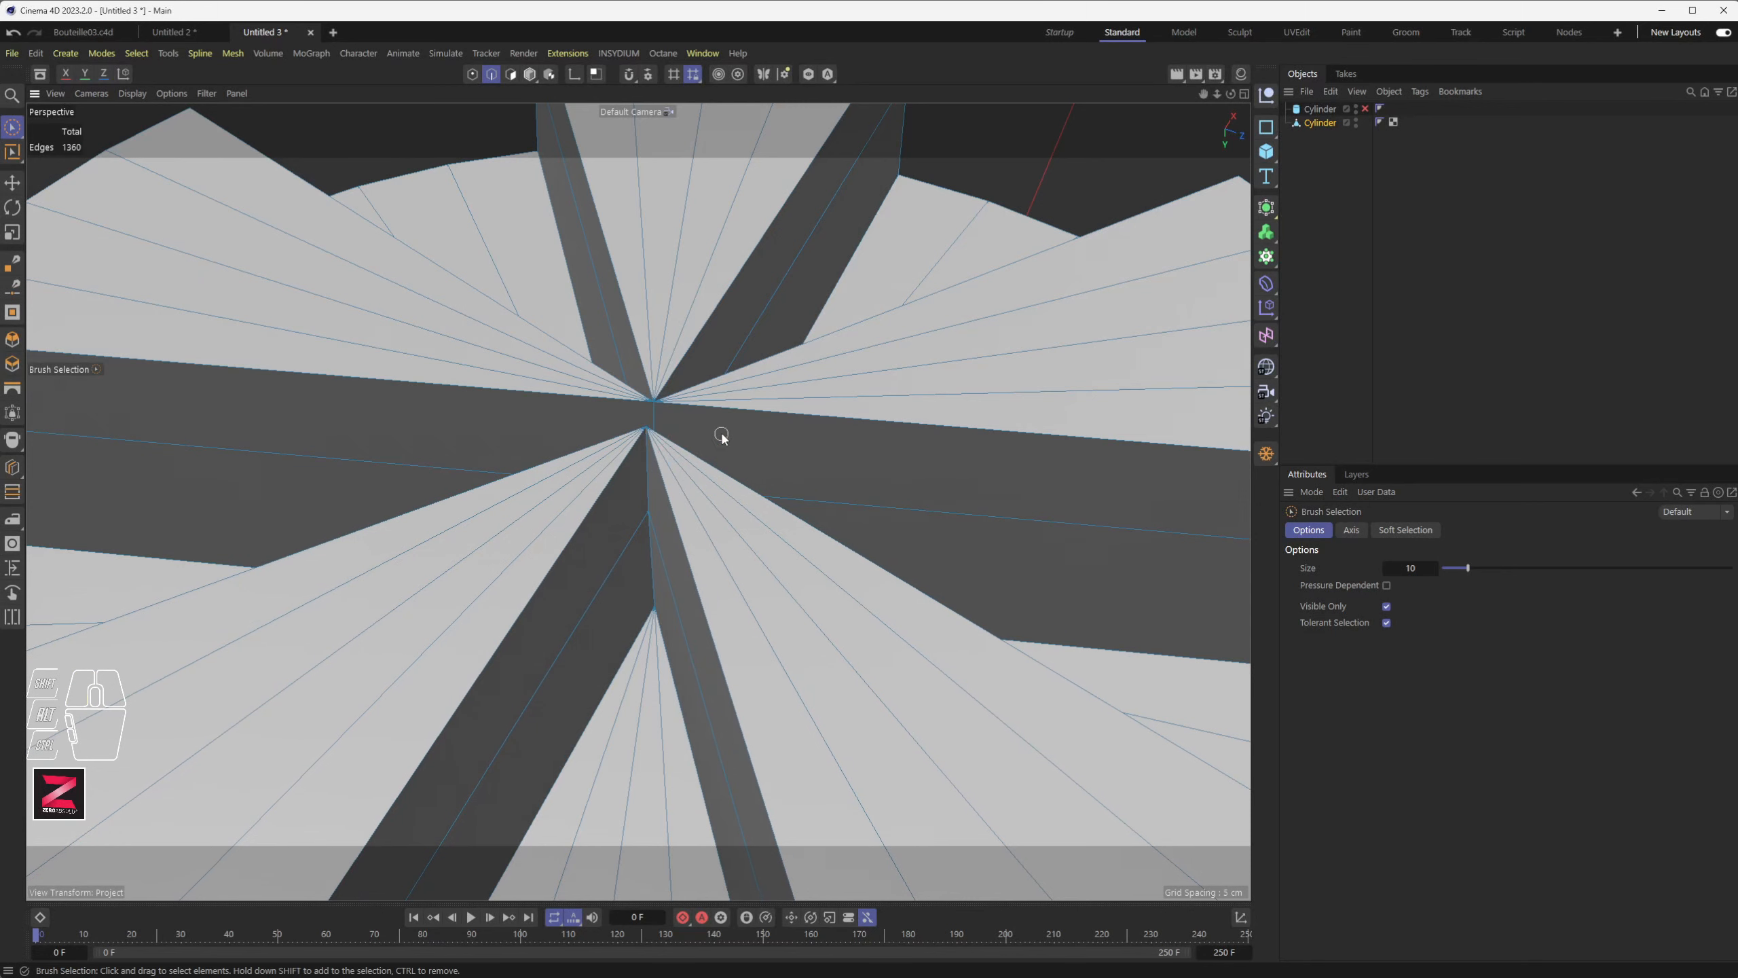
left_click(645, 476)
- Switch to point mode and try to move a single wedge-tip point away from the centre of the base
mouse_move(688, 488)
left_mouse_down()
mouse_move(651, 452)
mouse_move(775, 425)
mouse_move(694, 450)
mouse_move(715, 446)
mouse_move(636, 532)
mouse_move(757, 490)
mouse_move(628, 404)
mouse_move(544, 393)
mouse_move(520, 356)
left_mouse_up()
left_click(472, 75)
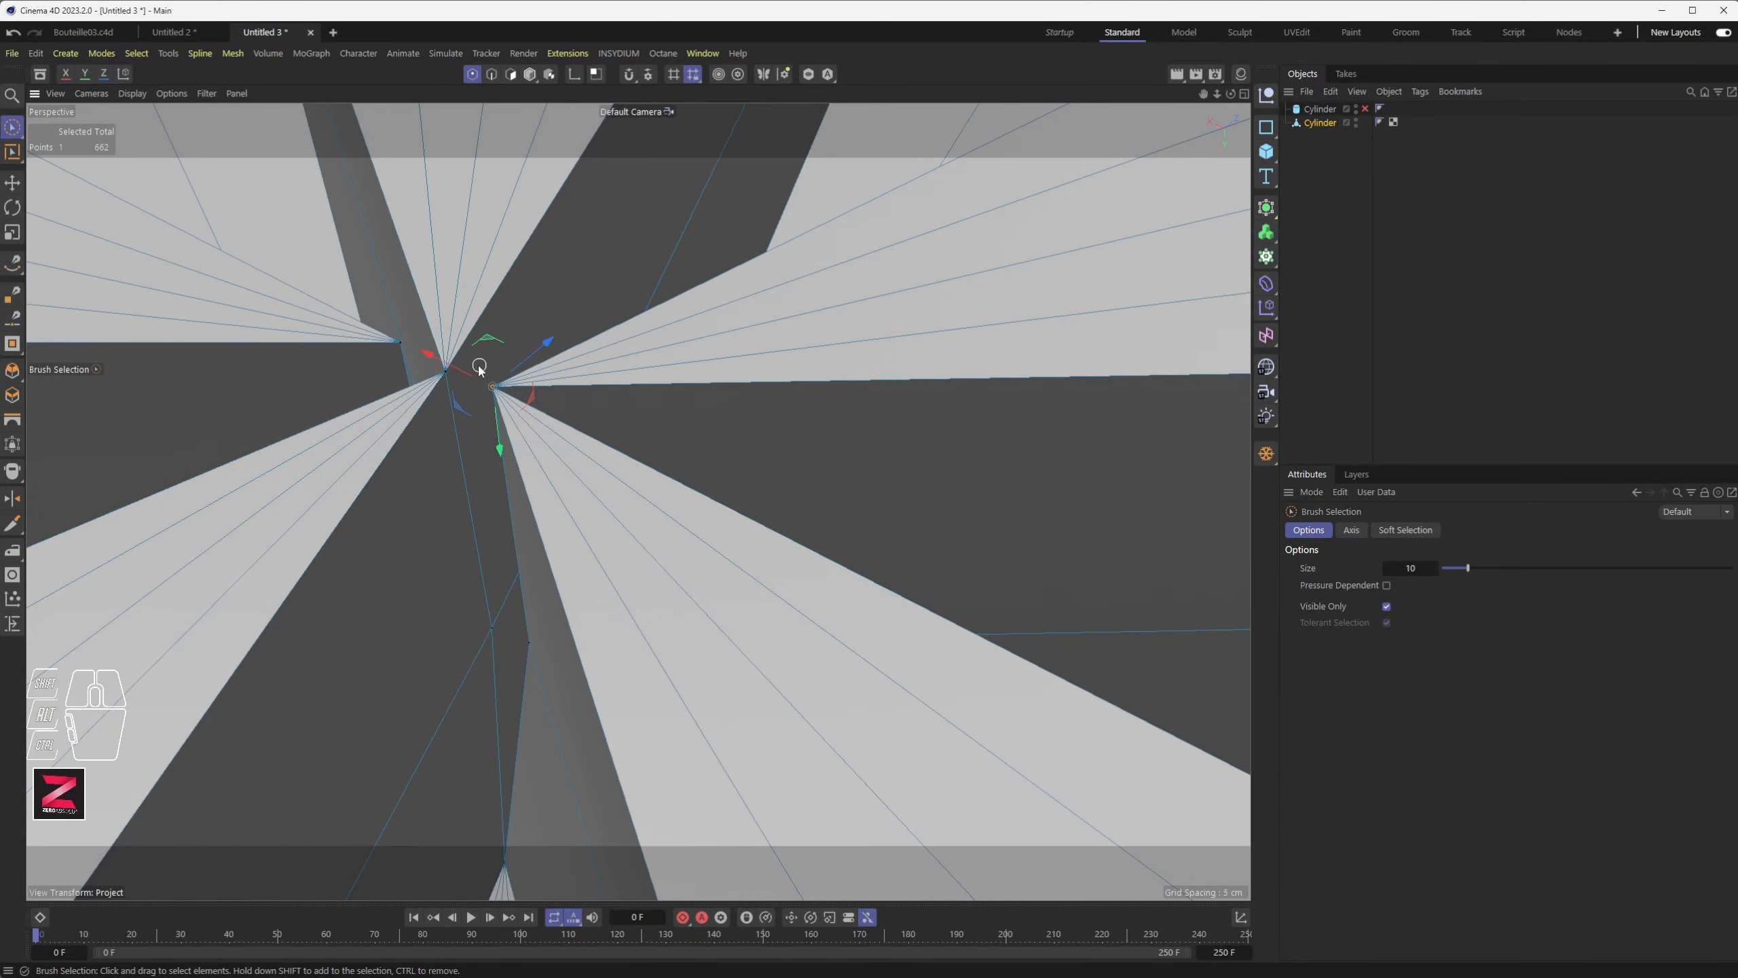
left_click_drag(488, 342, 448, 506)
left_click_drag(717, 524, 524, 553, "alt")
scroll(573, 507, "down", 10, "alt")
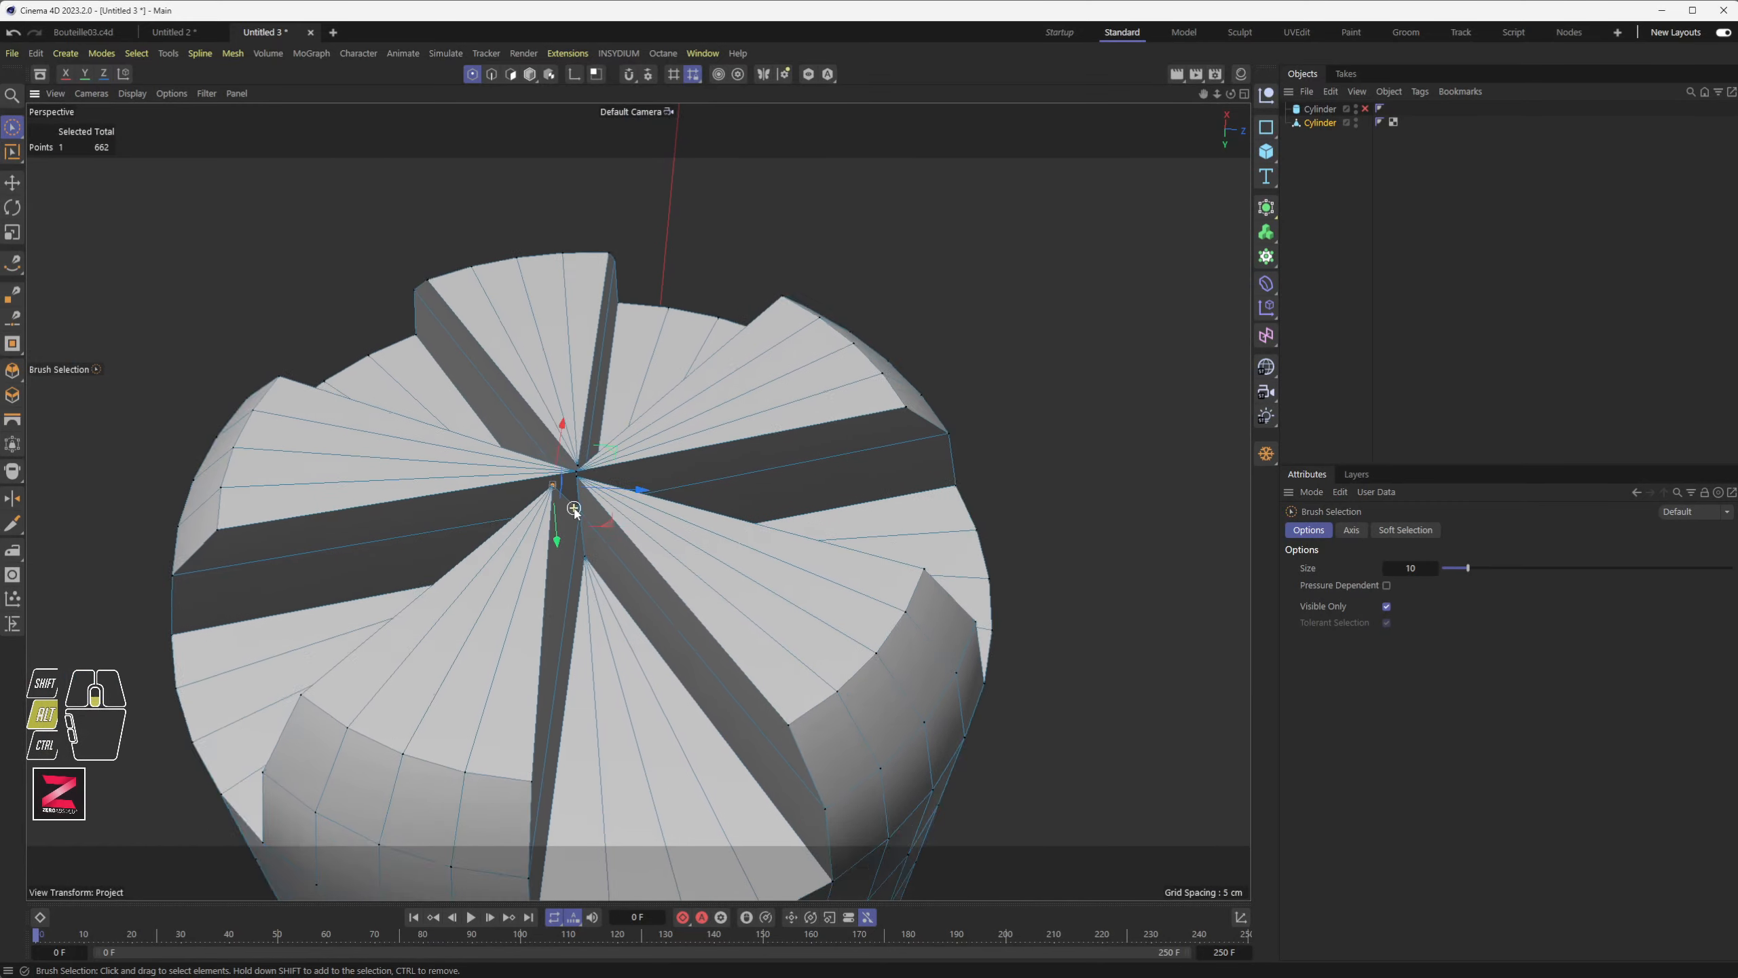
left_click_drag(580, 625, 623, 436, "alt")
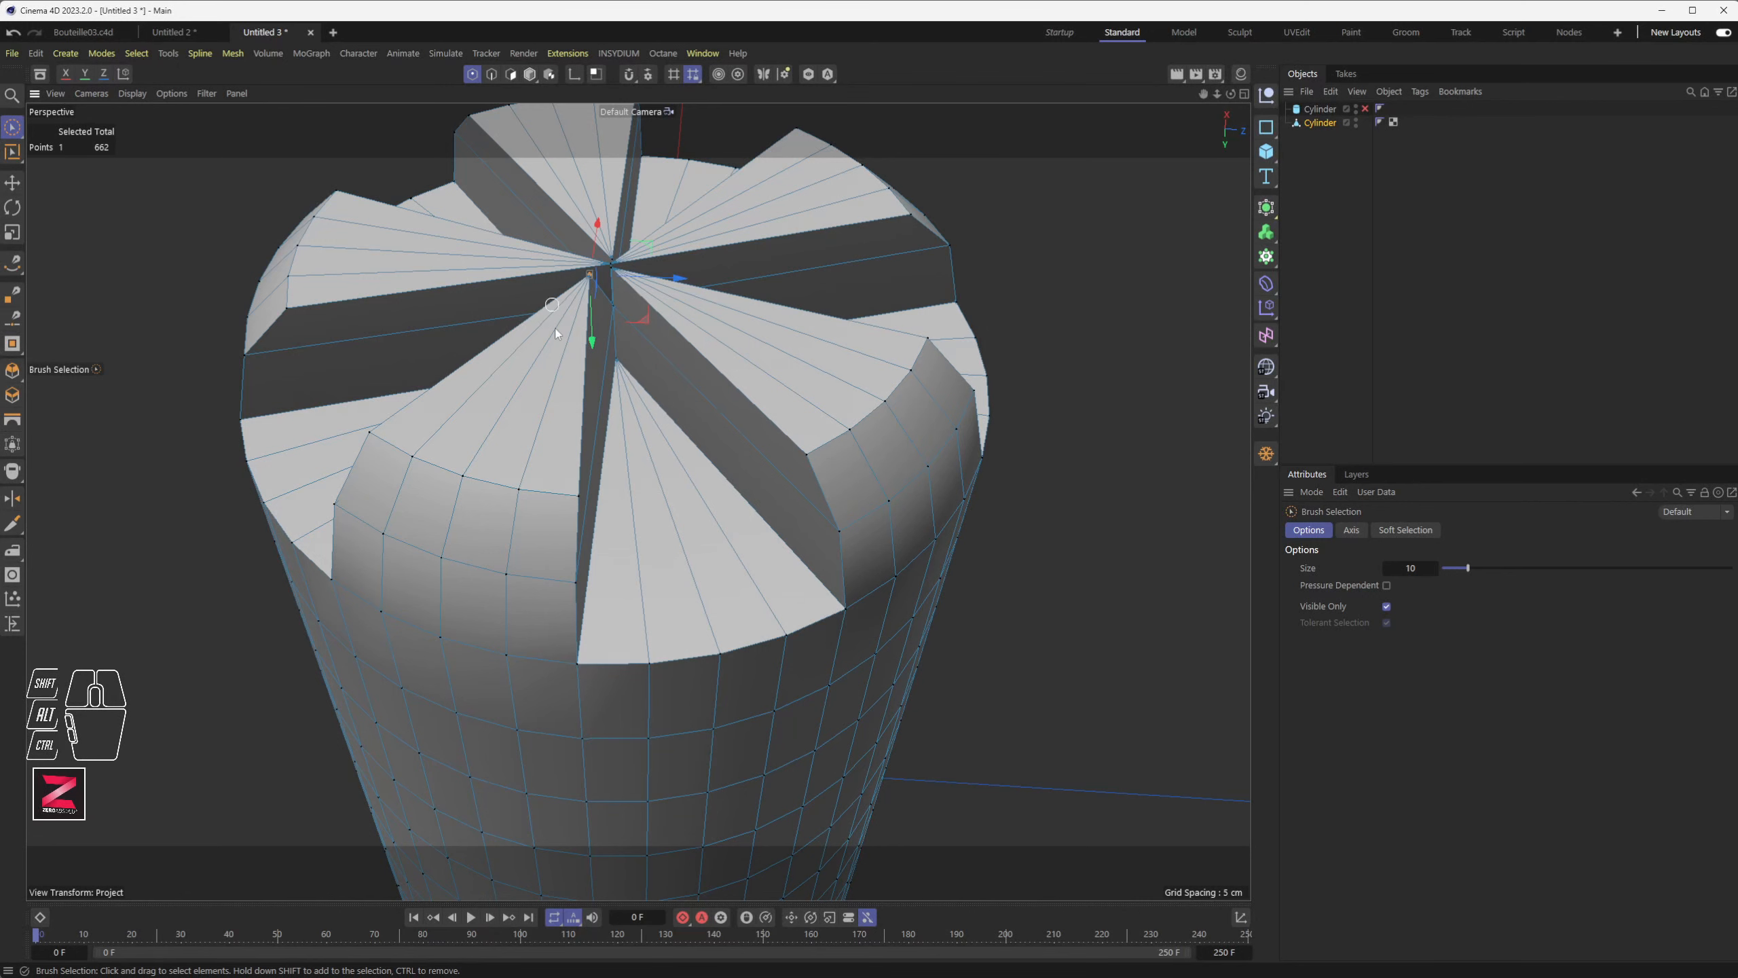
scroll(614, 289, "up", 5)
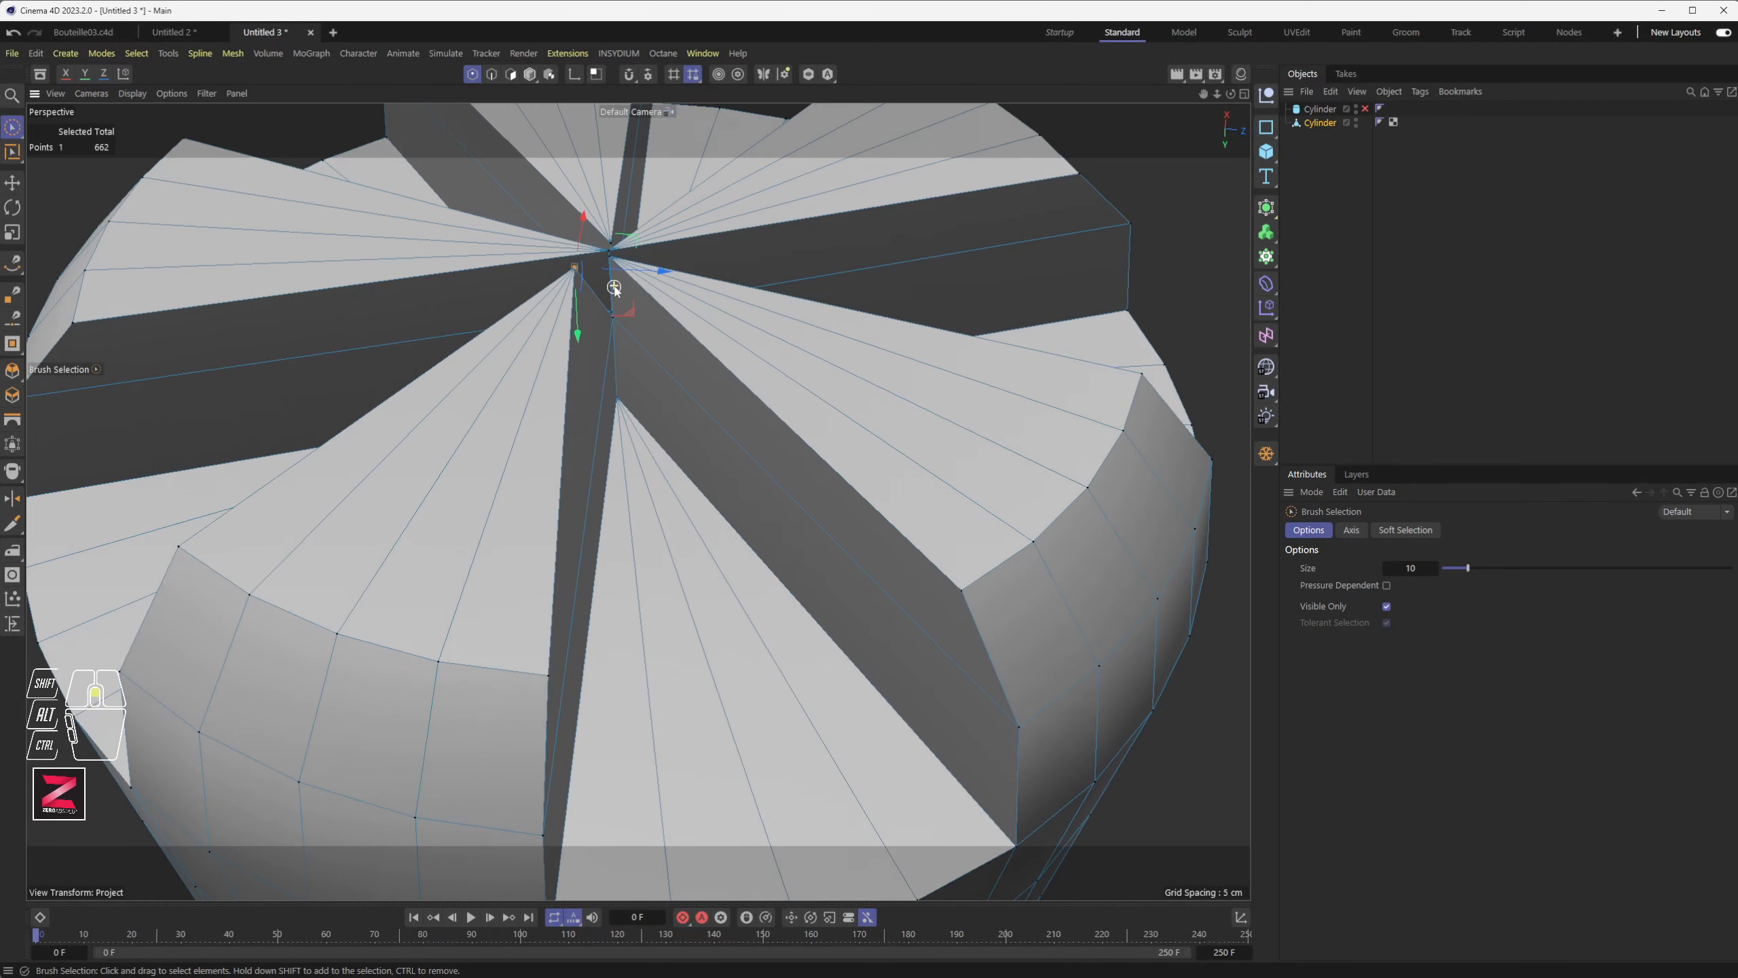
left_click_drag(609, 279, 537, 437, "alt")
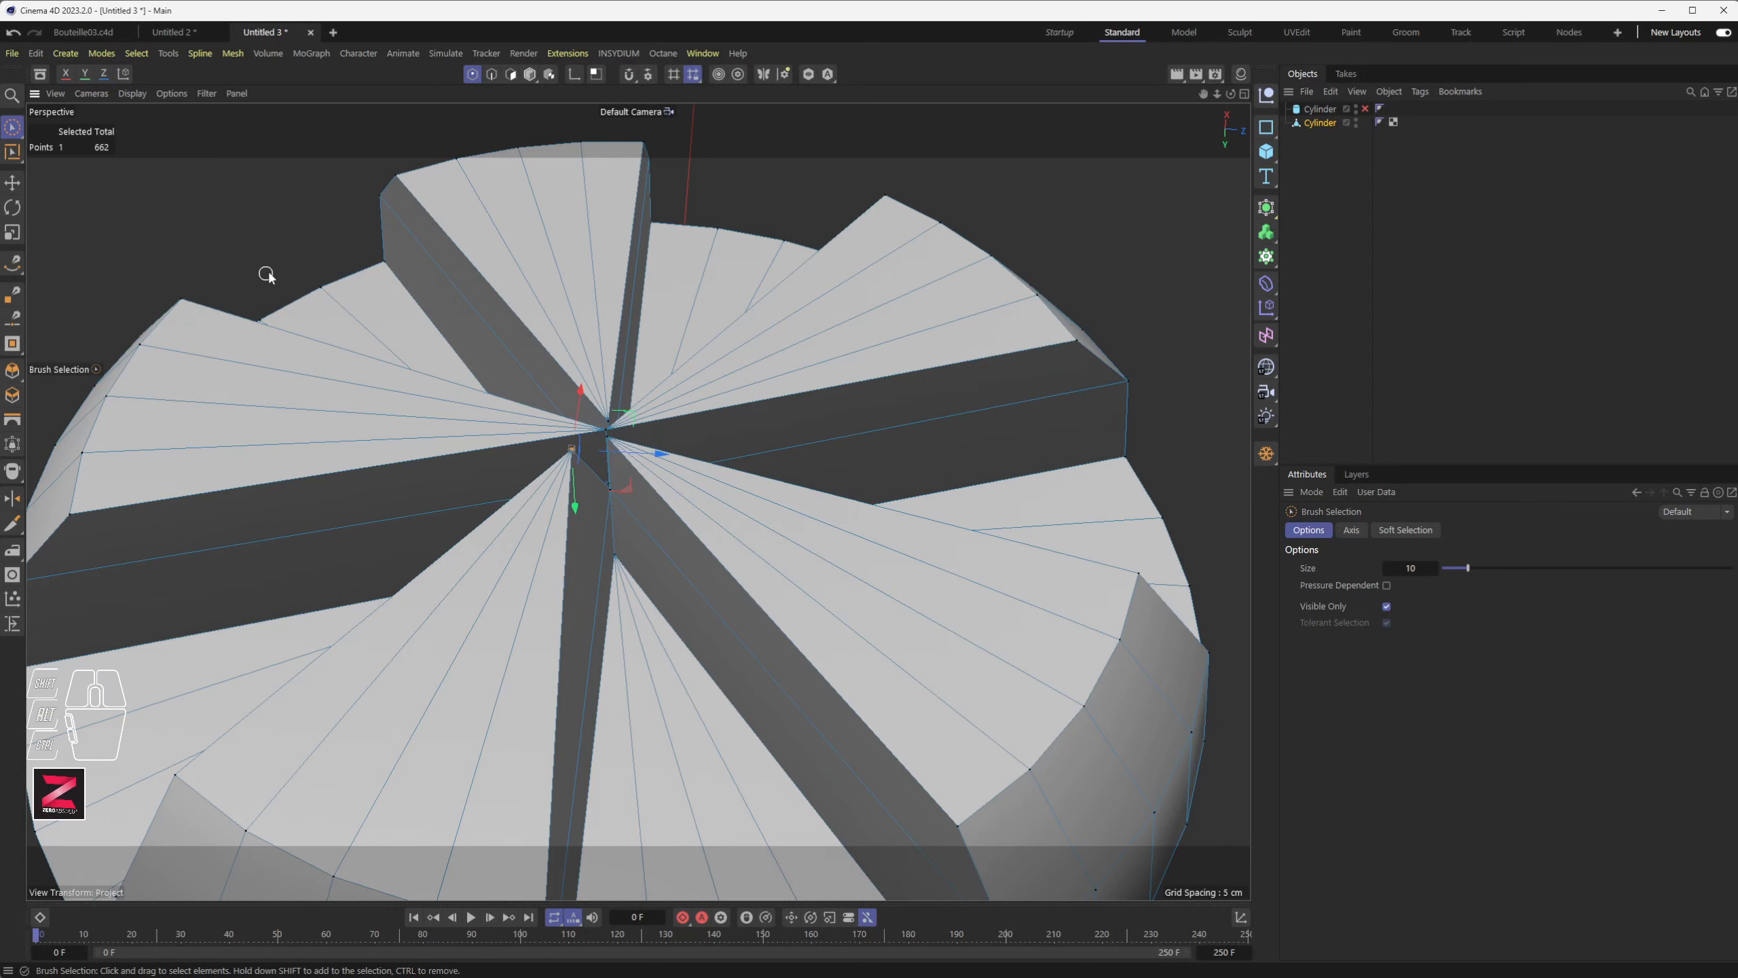
- Undo the centre edits and the wedge extrusions back to the flat bottom cap
key("ctrl+z")
key("ctrl+z")
key("ctrl+z")
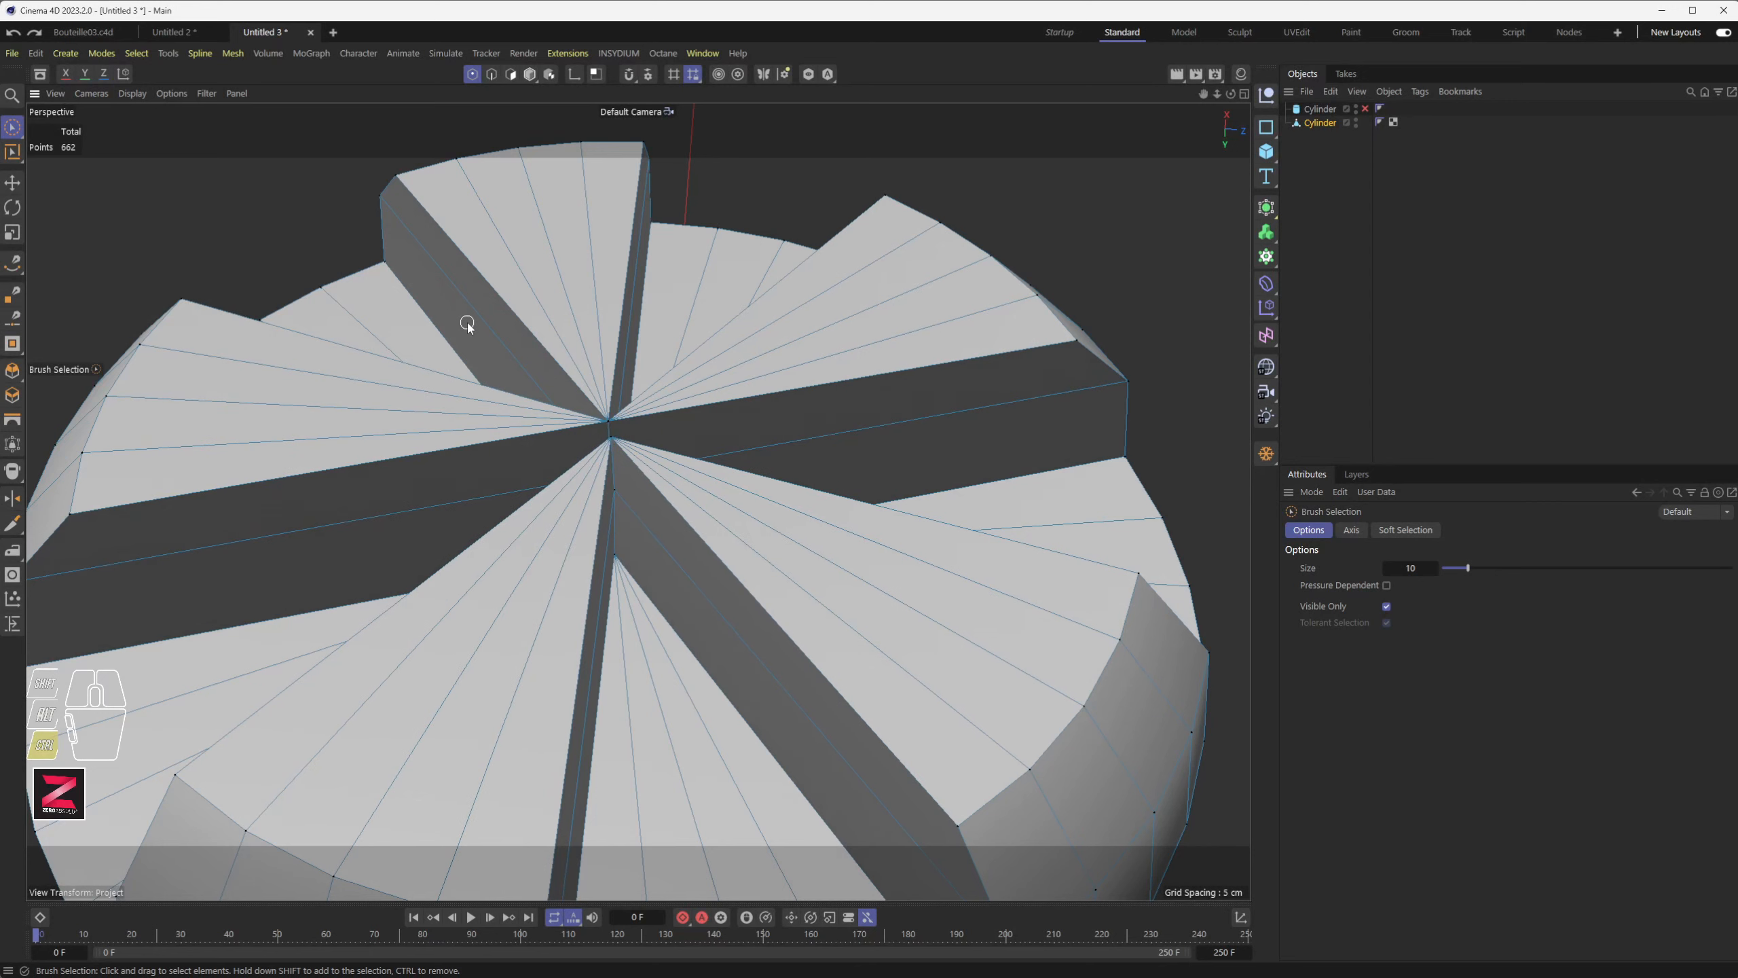
key("ctrl+z")
key("ctrl+z")
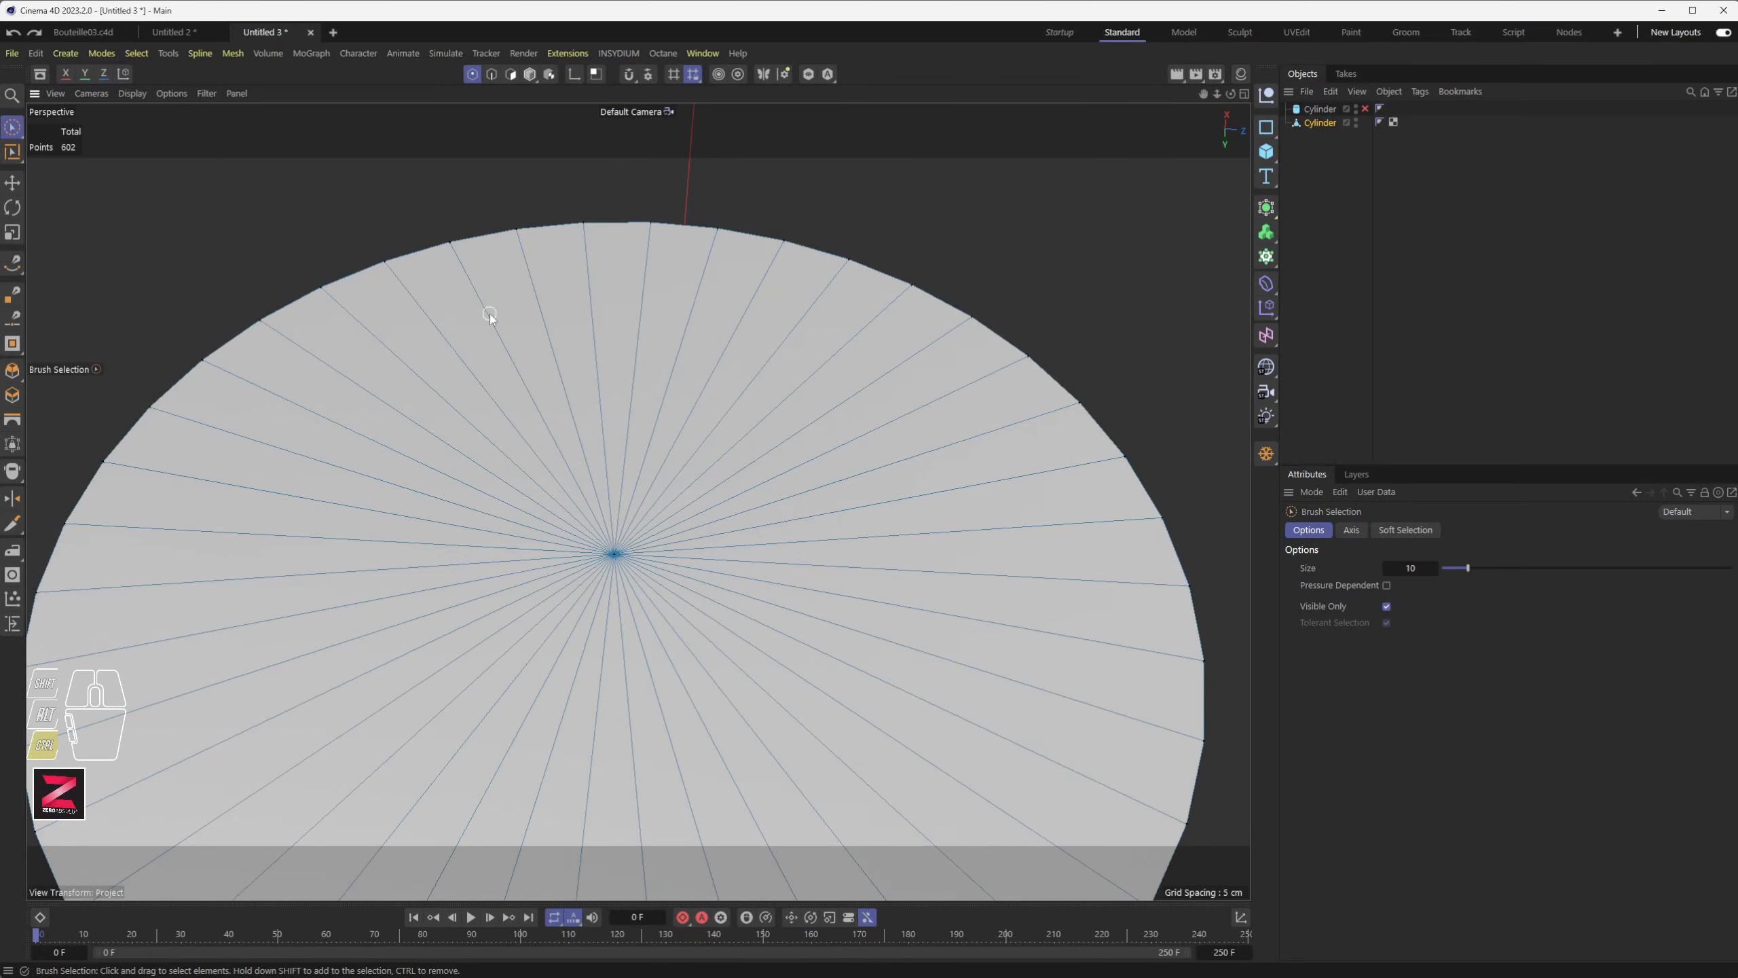
- Bevel the centre point of the flat bottom cap with an offset of about 1.1 cm
left_click(616, 553)
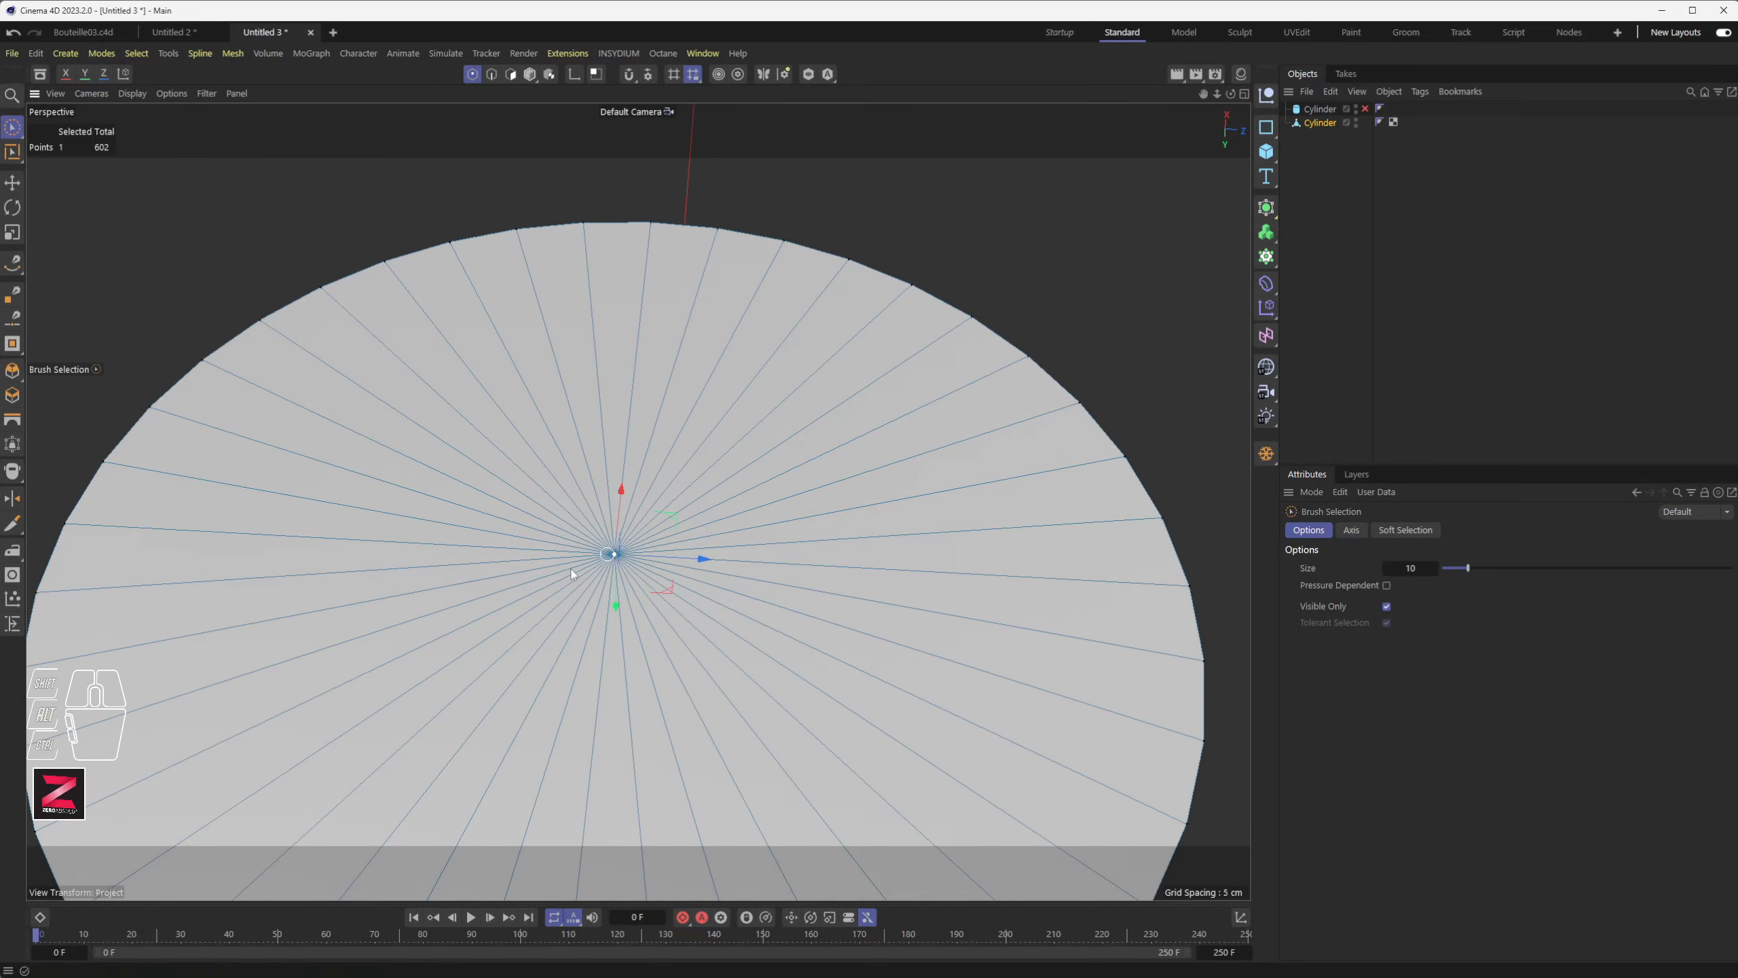
left_click(12, 377)
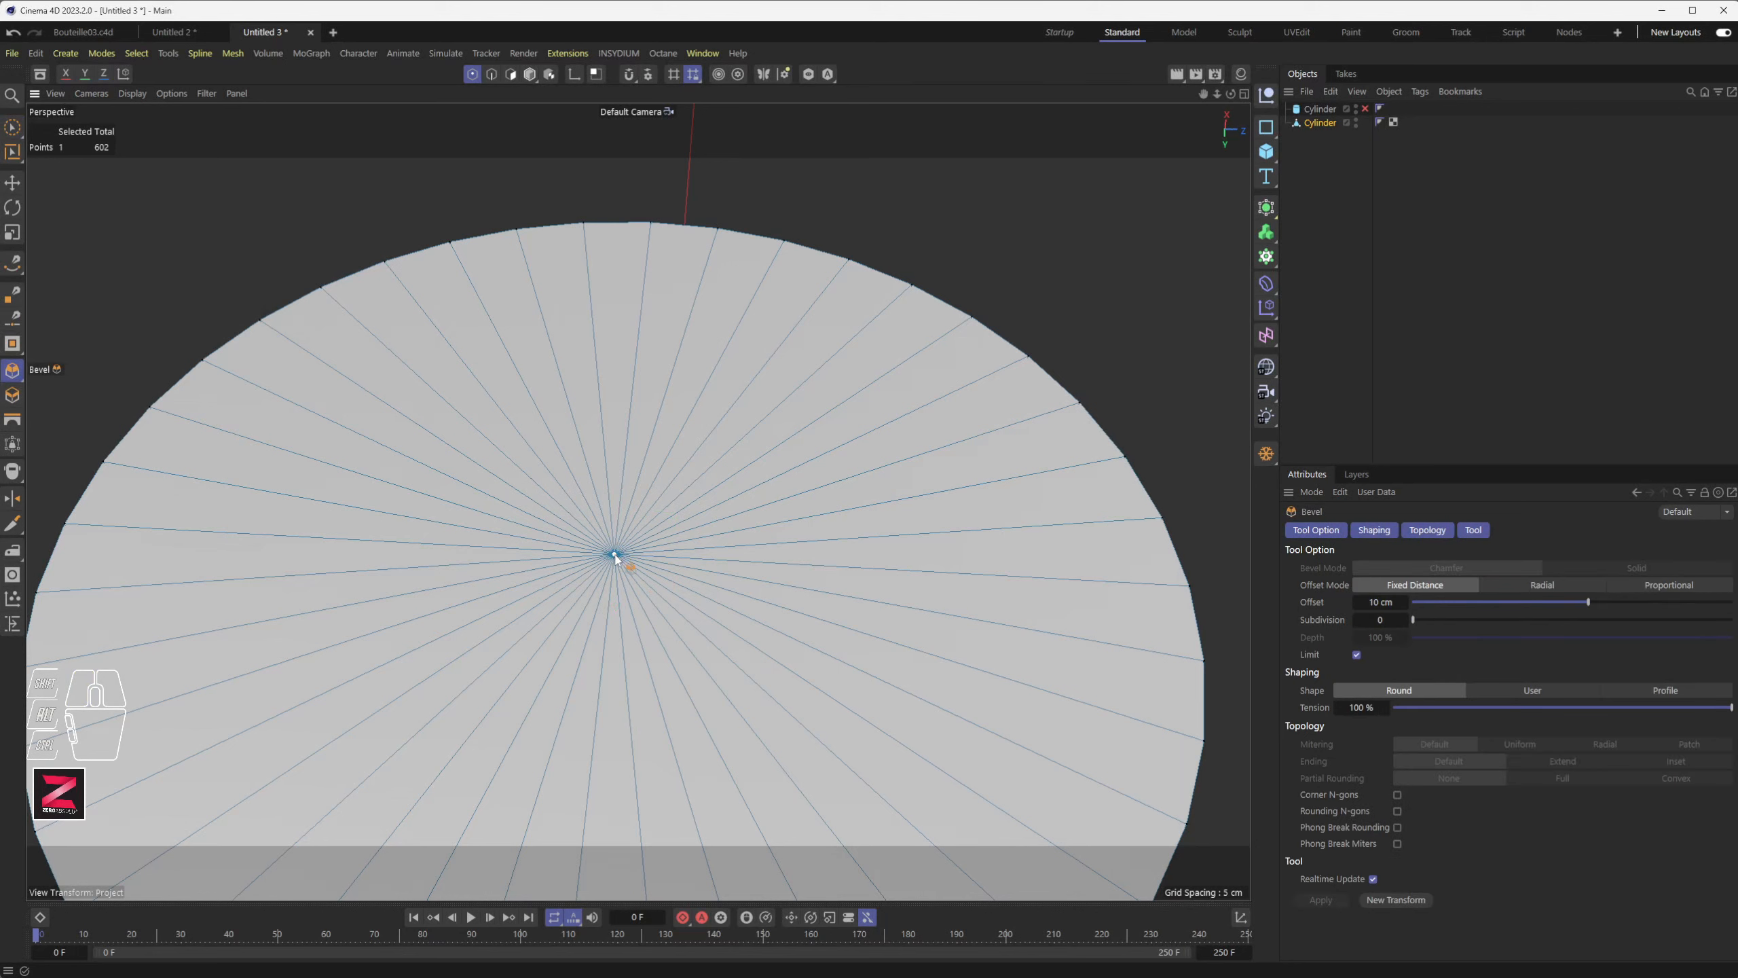
left_click_drag(624, 546, 675, 532)
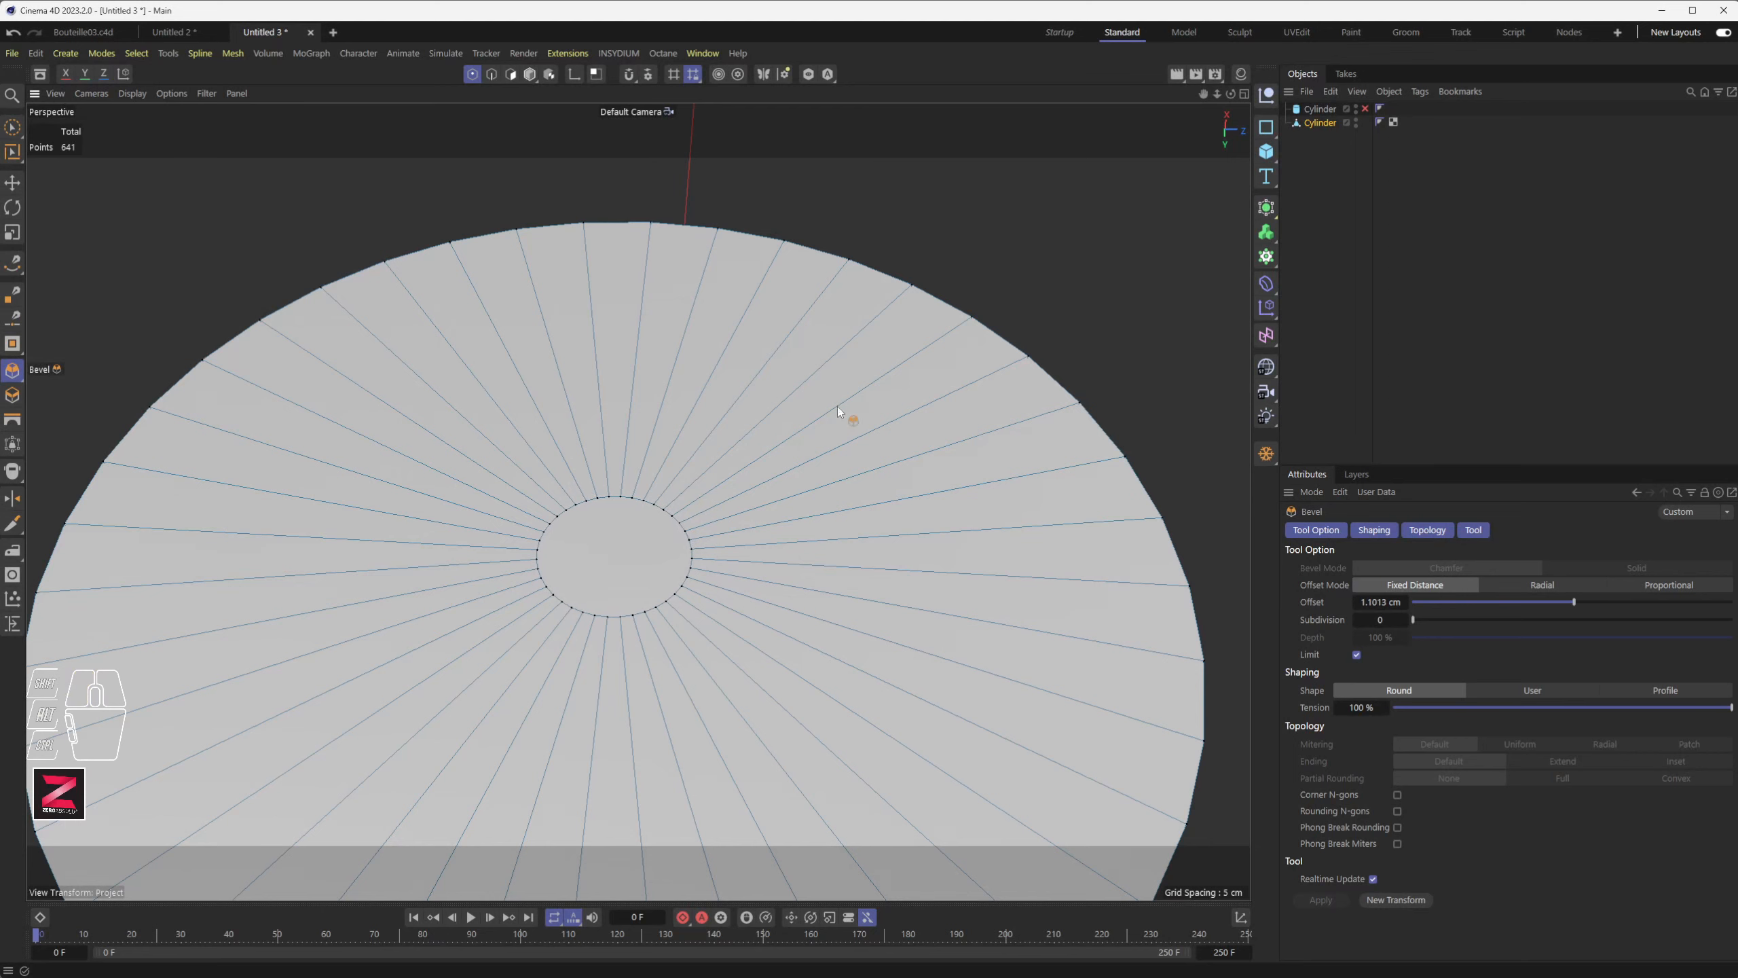
- Switch to polygon mode and select five alternating four-segment wedges of the bottom cap, leaving out the centre disc
left_click(13, 131)
left_click_drag(596, 506, 652, 618, "alt")
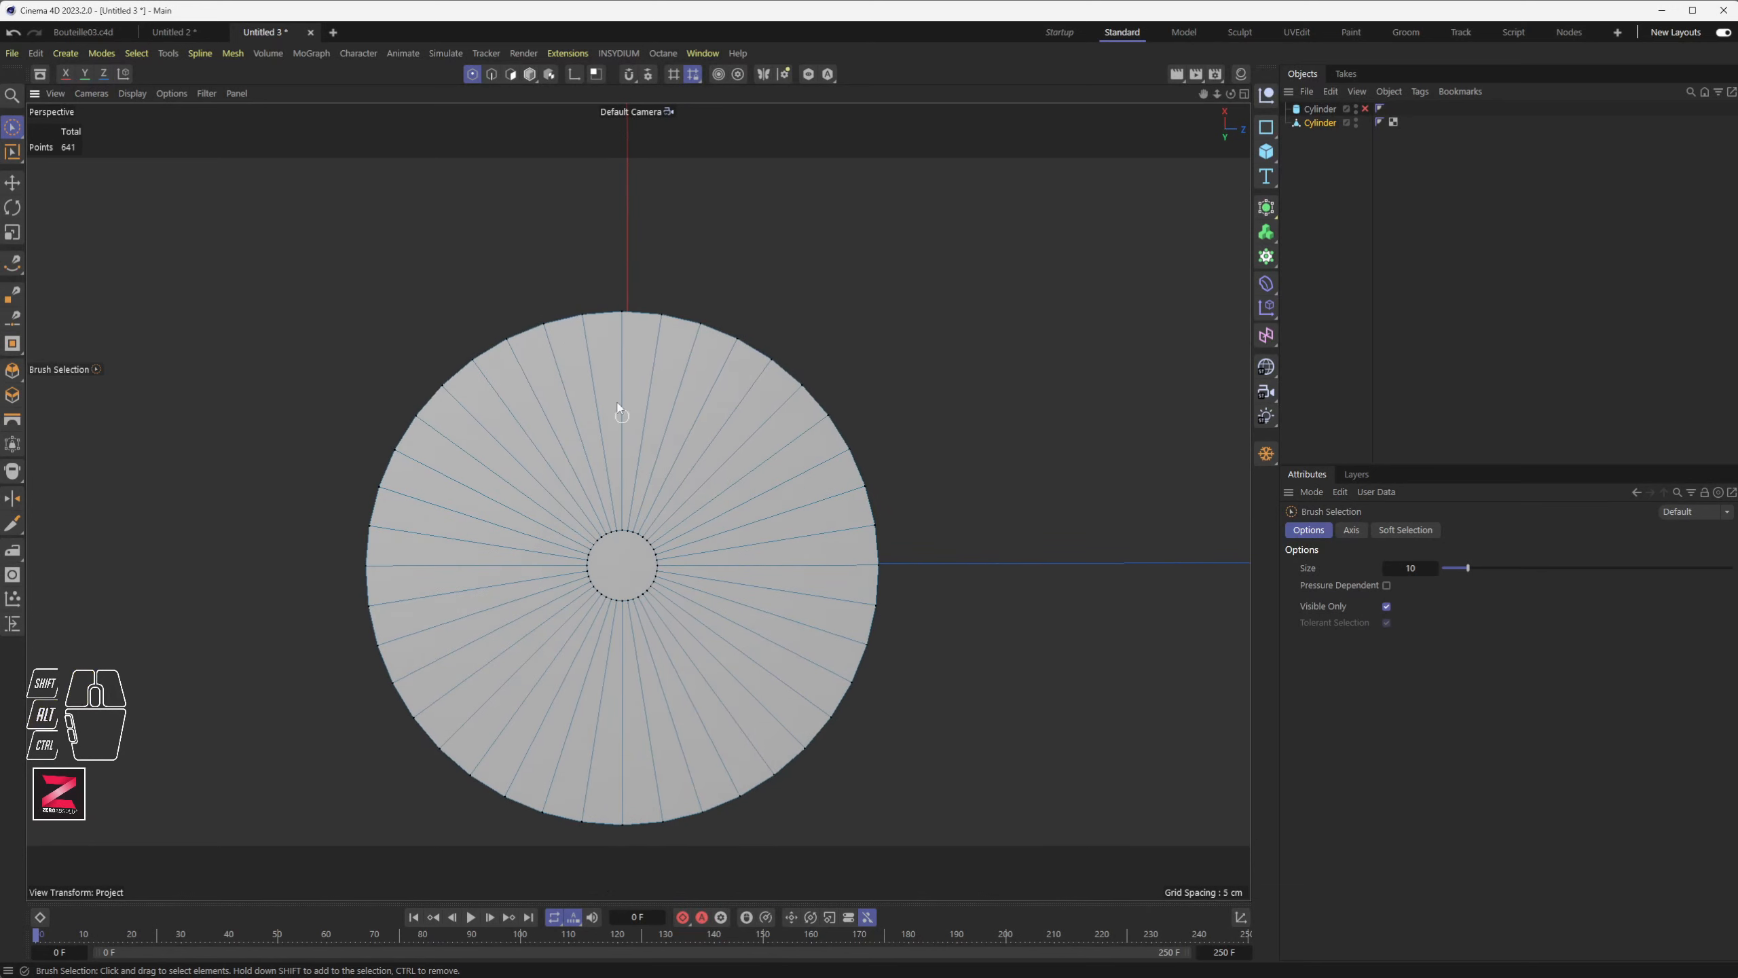
left_click(510, 73)
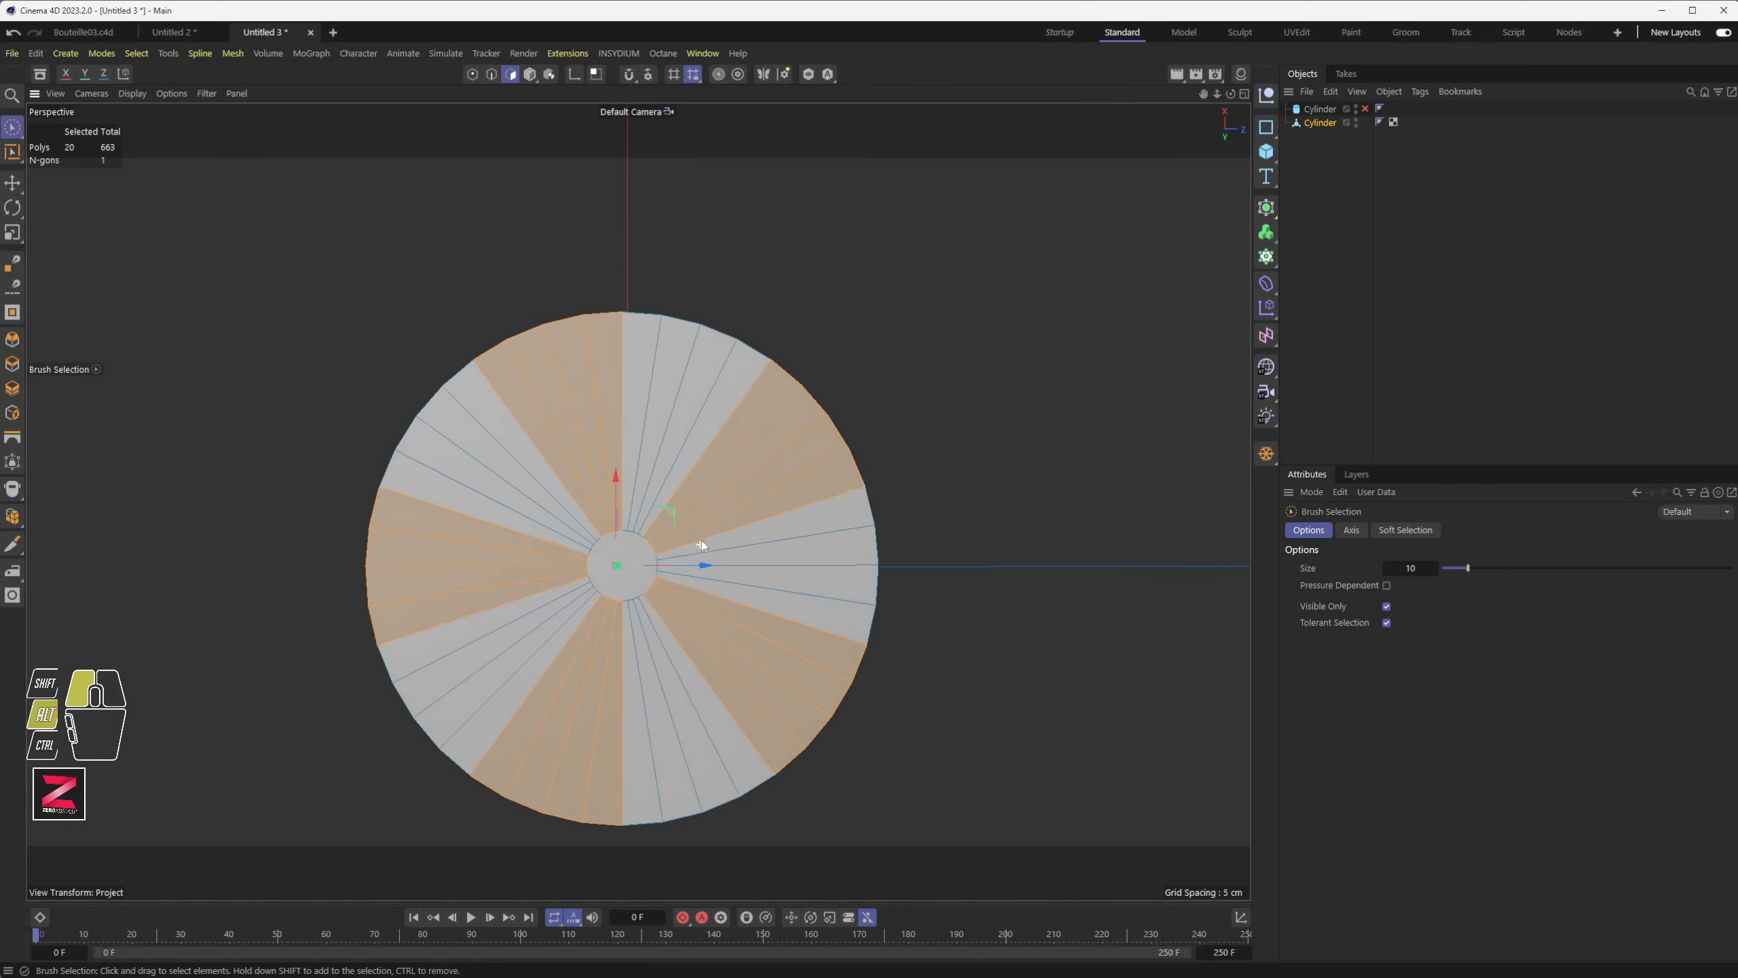
left_click_drag(701, 542, 451, 453, "alt")
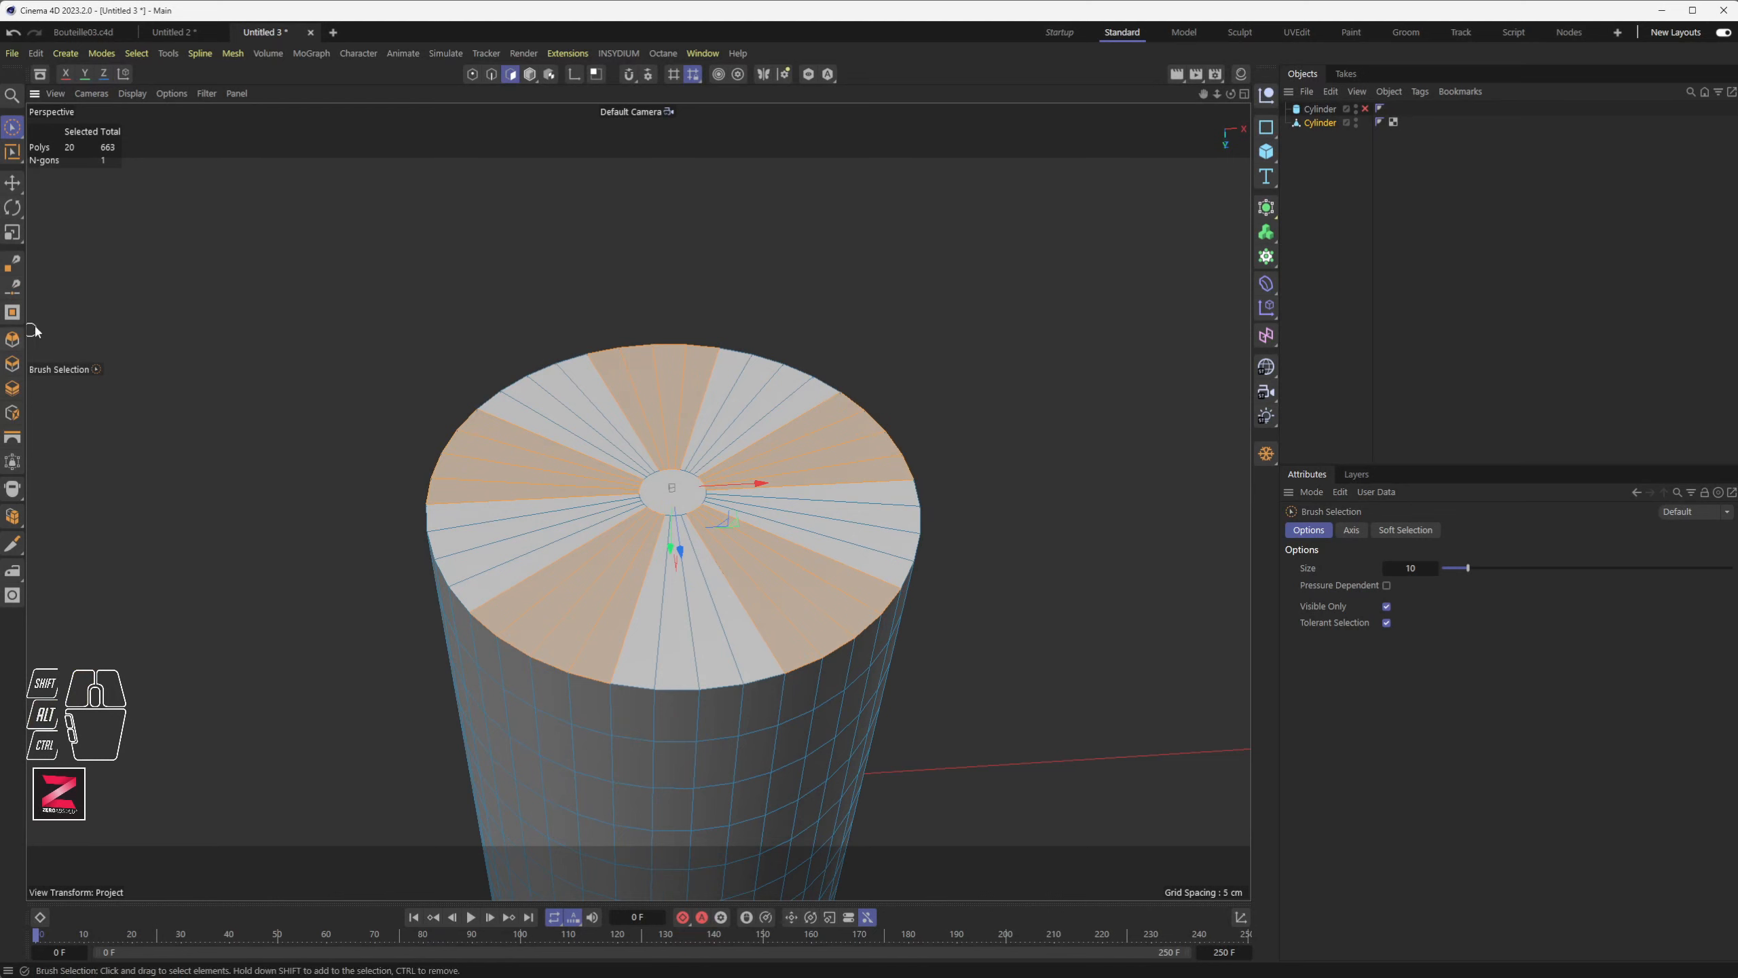
- Try to extrude the five wedges without the centre disc by about 0.99 cm, and undo the extrusion
left_click(13, 364)
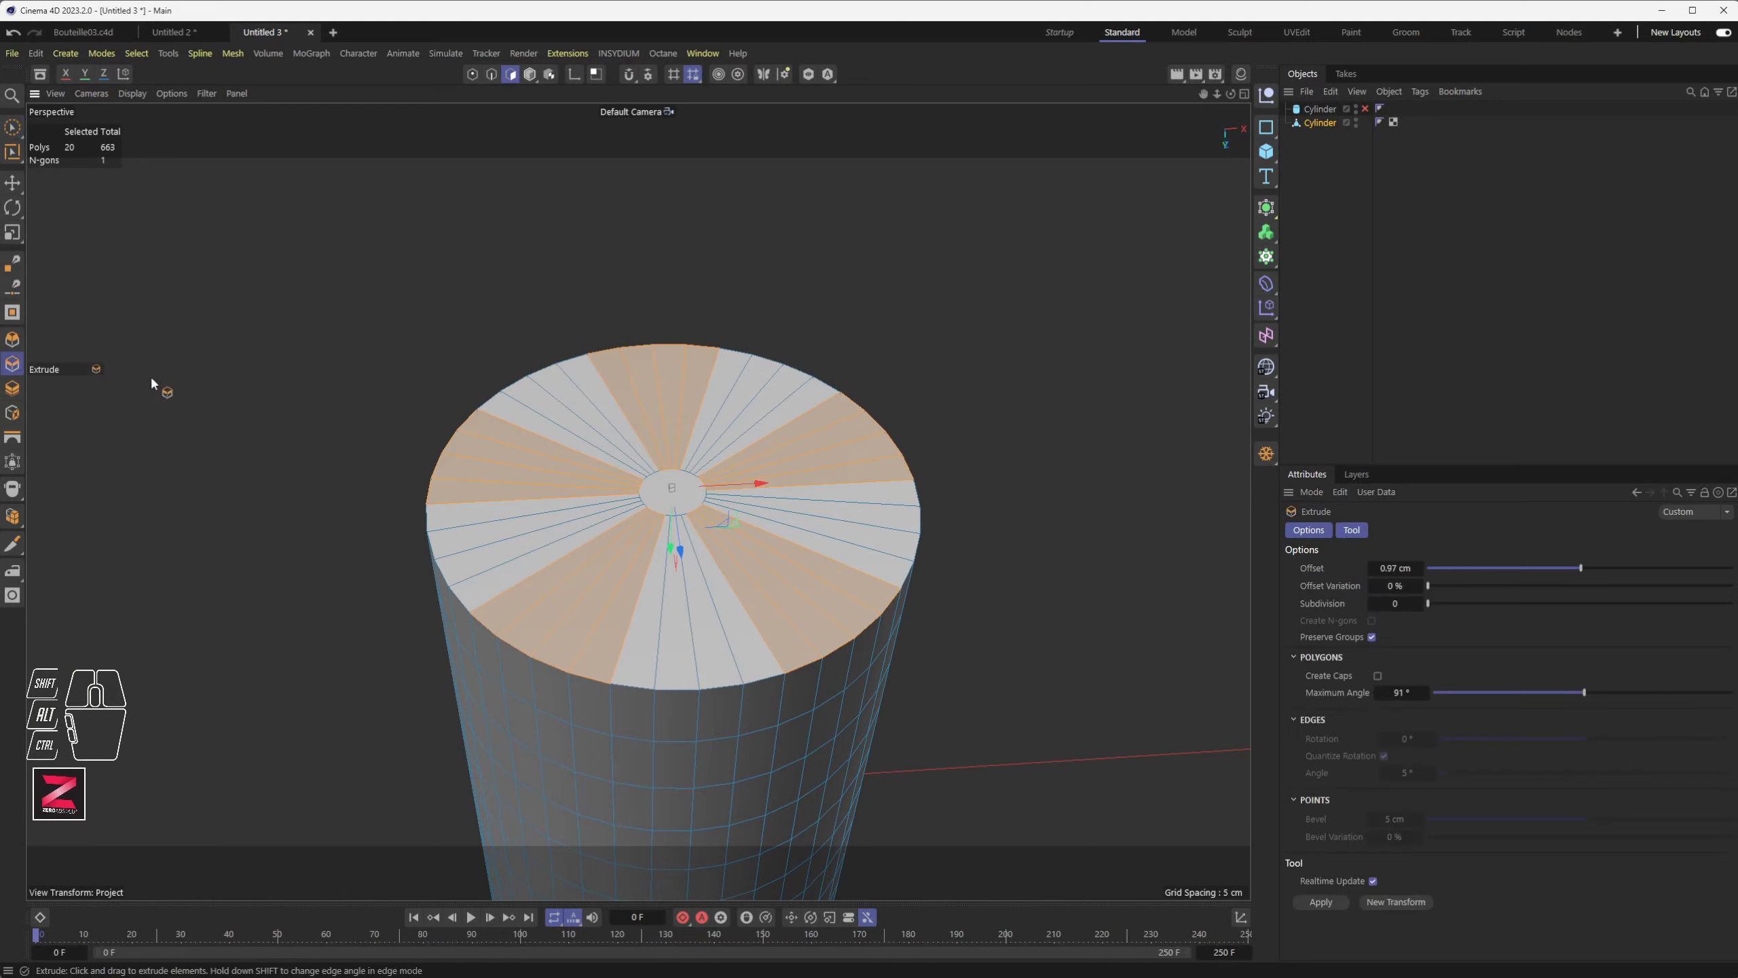
left_click_drag(580, 486, 650, 487)
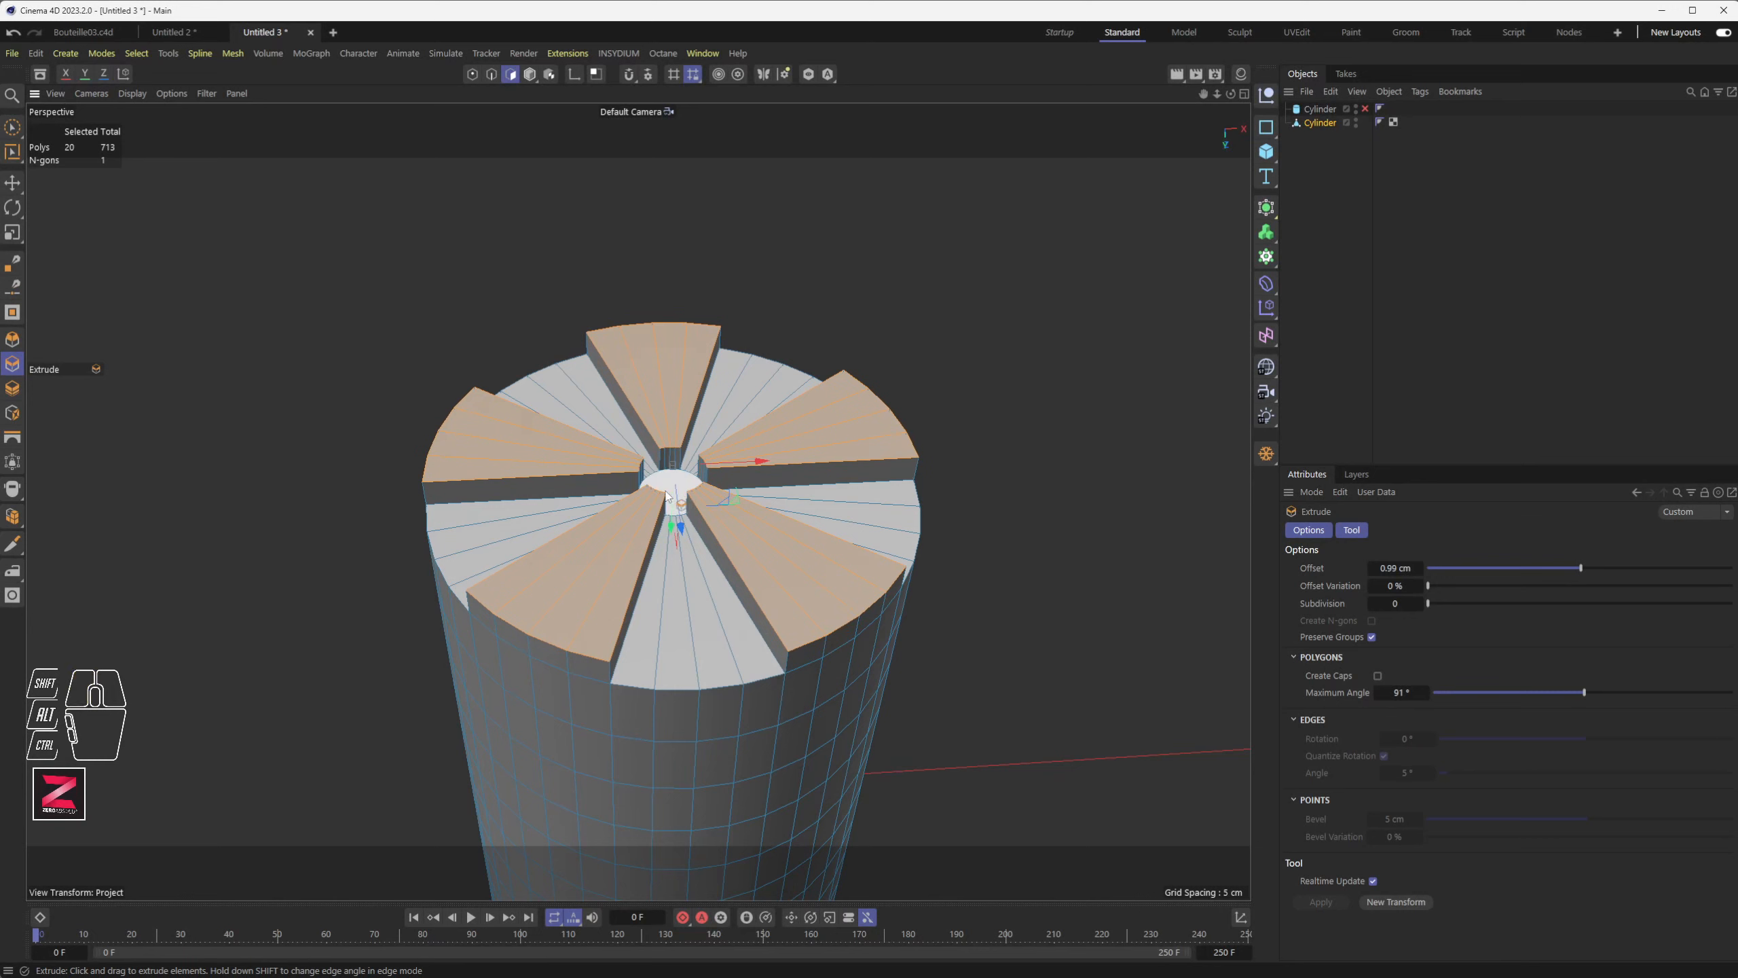
key("ctrl+z")
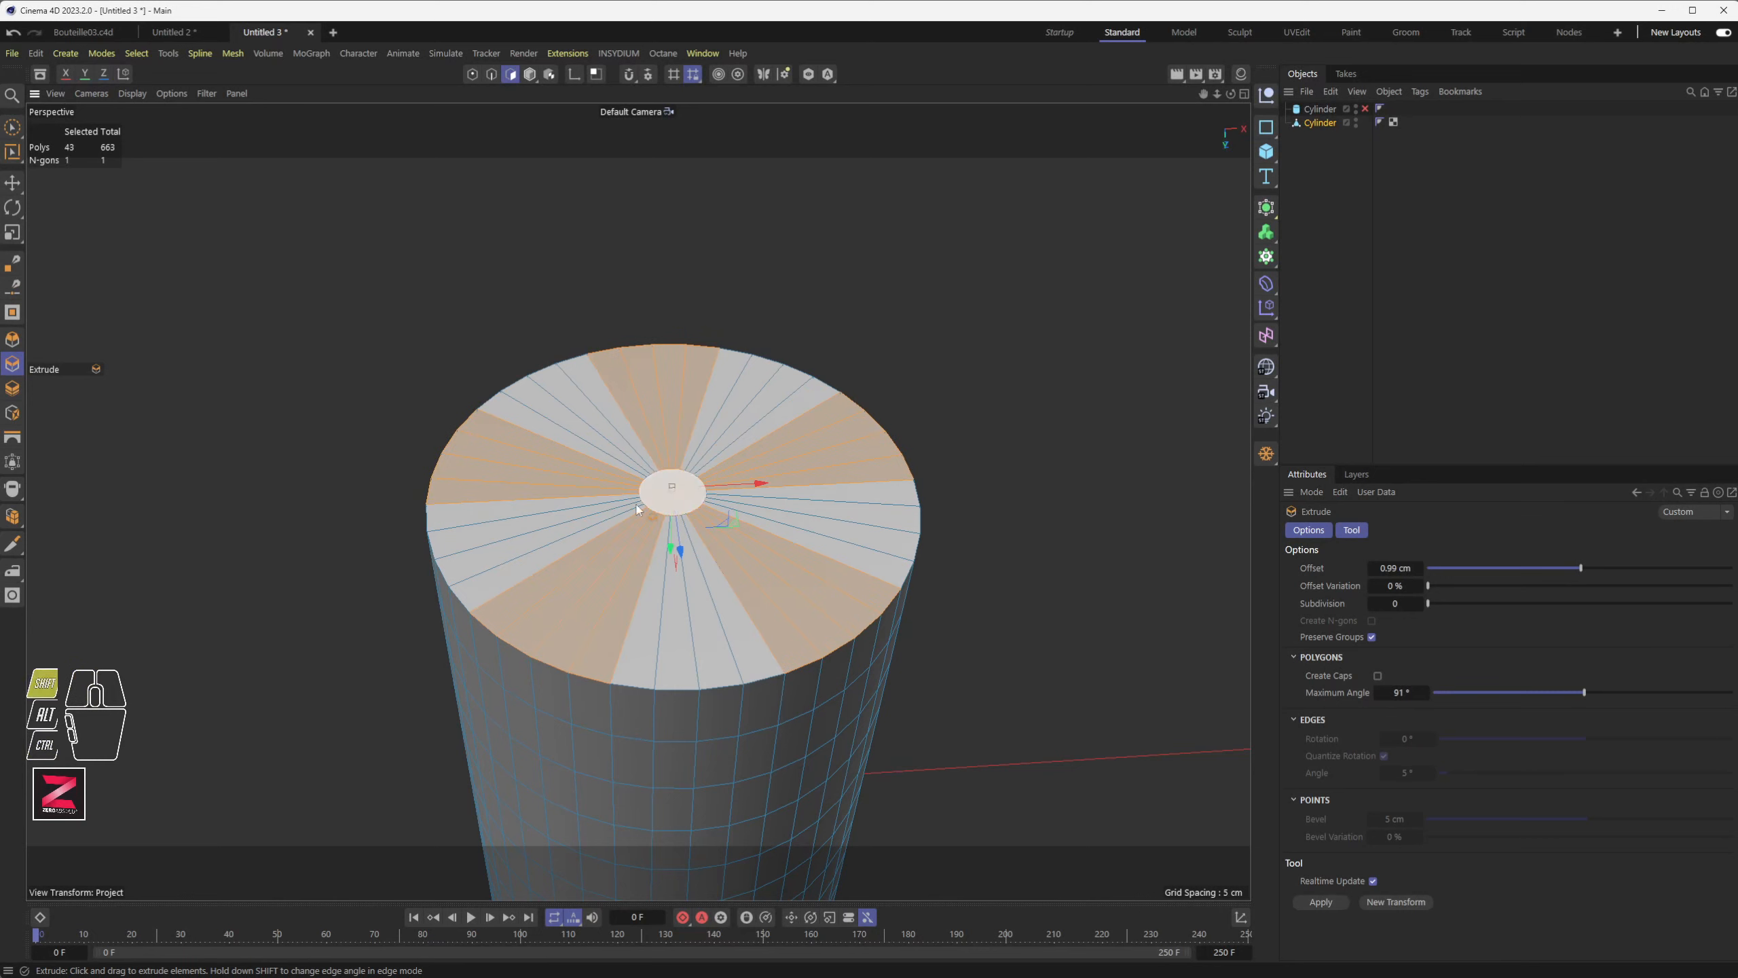
- Add the centre disc to the wedge selection, extrude them together, and scale the end faces slightly inward
left_click_drag(586, 487, 583, 487)
key("t")
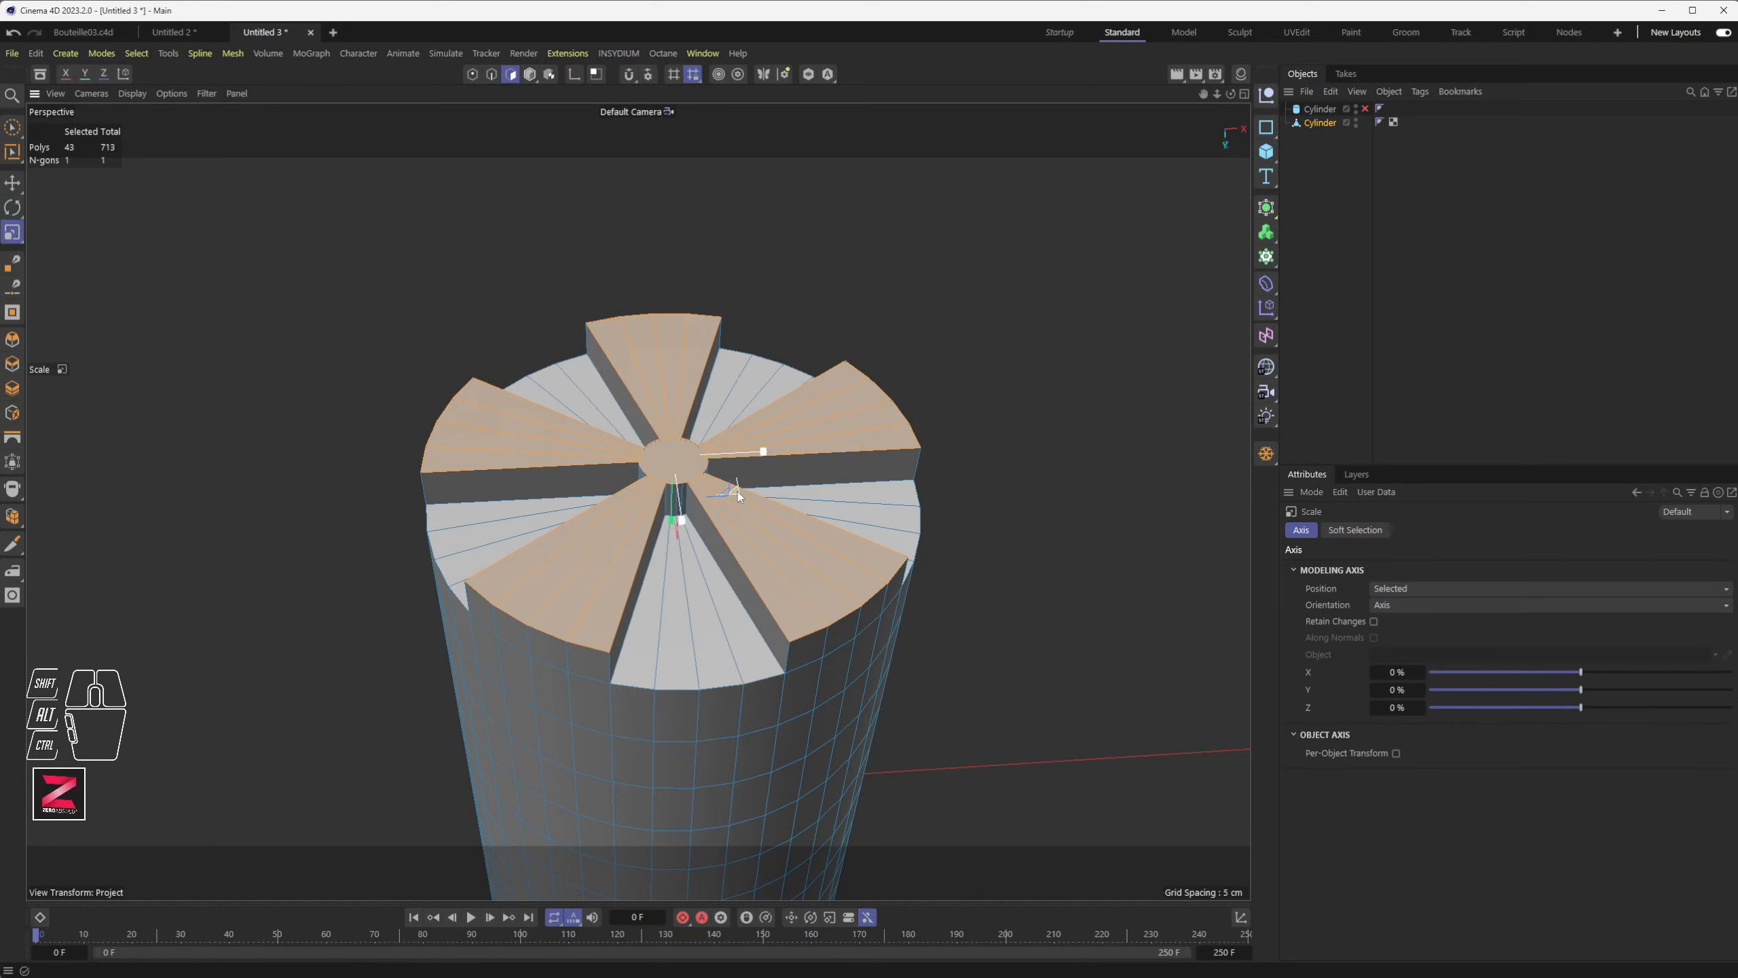
left_click_drag(737, 491, 624, 425)
- Extrude the wedges and centre disc a second time and scale the new end faces further inward
left_click(10, 367)
key("t")
left_click_drag(523, 379, 521, 380)
- Select only the centre disc and move it along the cylinder's axis into the base
scroll(689, 452, "up", 10)
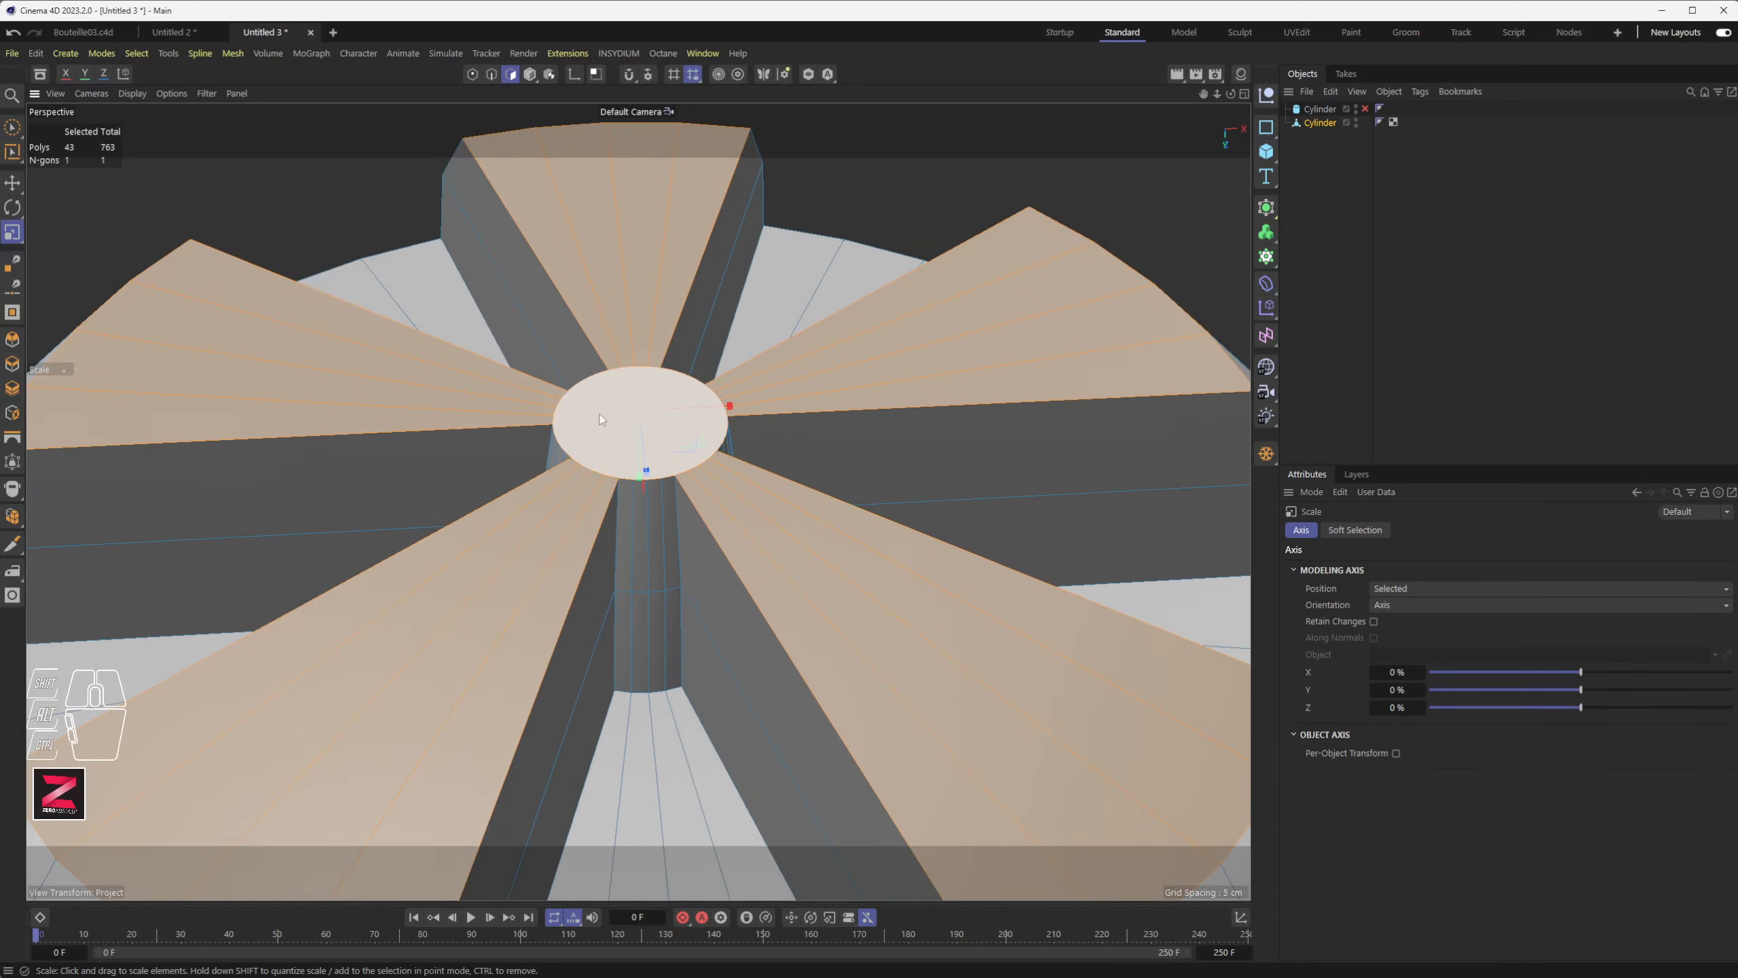
left_click(623, 453)
key("e")
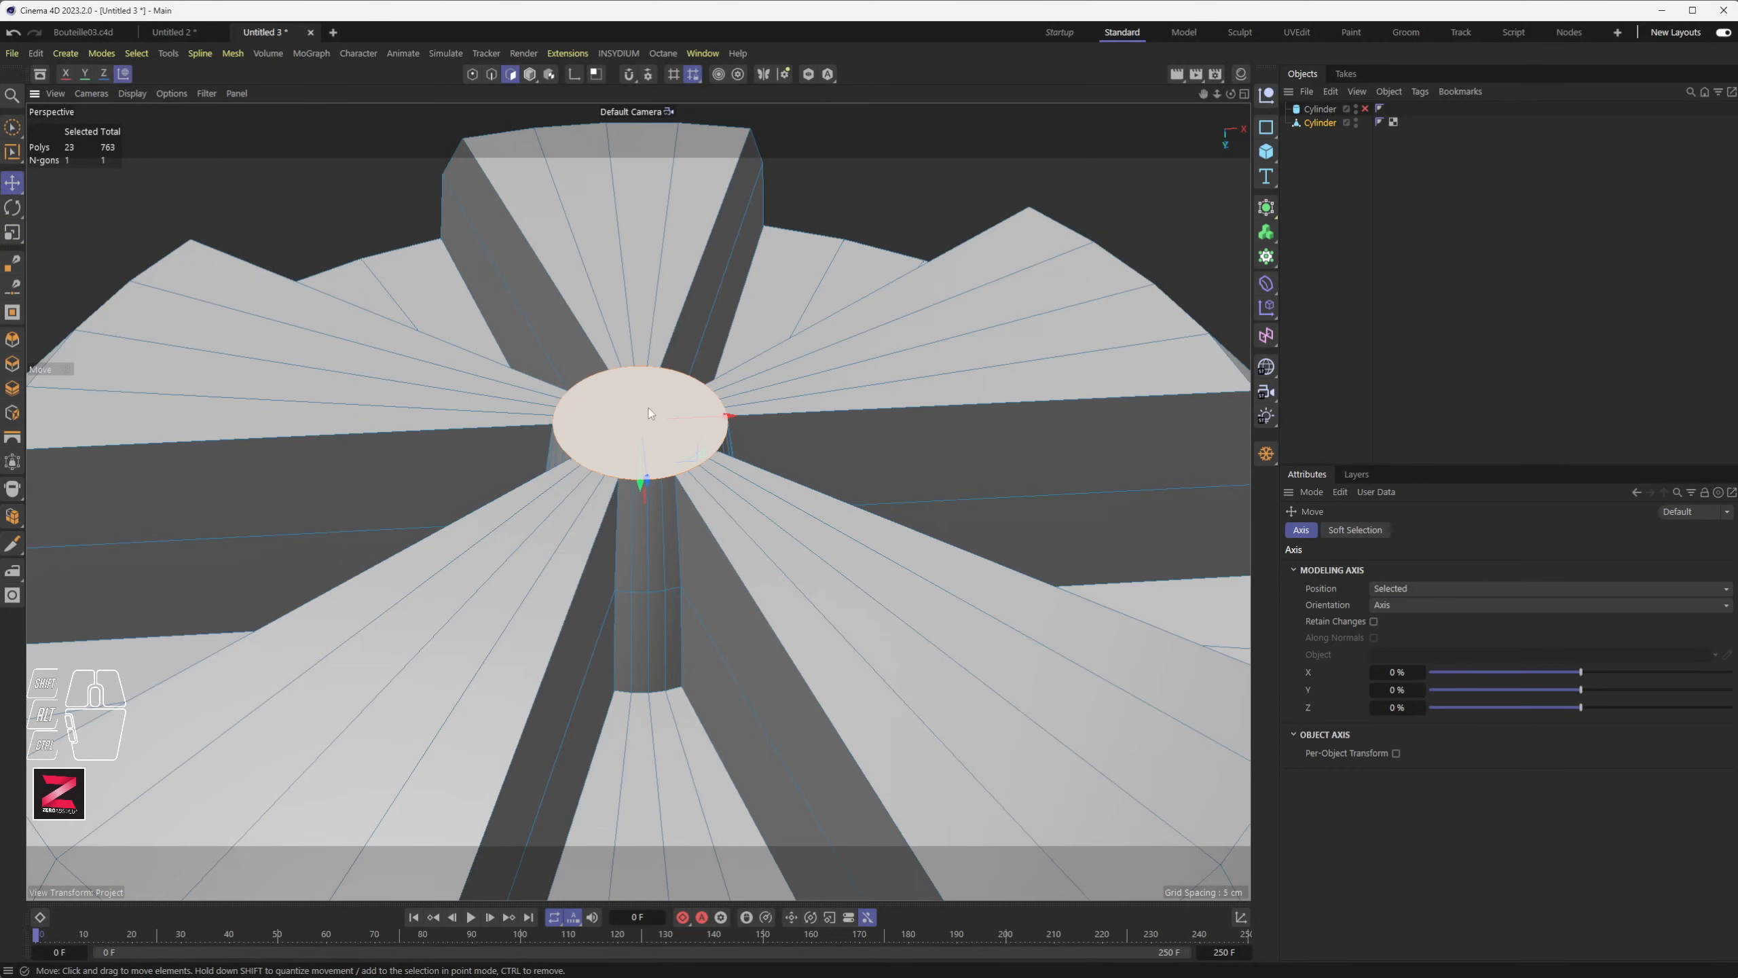
left_click_drag(643, 489, 593, 557, "alt")
- Examine the cylinder from several sides, from its top cap round to the lobed base
left_click_drag(831, 548, 540, 554, "alt")
scroll(747, 550, "down", 1, "alt")
scroll(748, 551, "down", 4, "alt")
left_click_drag(761, 538, 802, 879, "alt")
scroll(786, 416, "up", 3)
scroll(787, 416, "down", 8)
left_click_drag(751, 466, 574, 514, "alt")
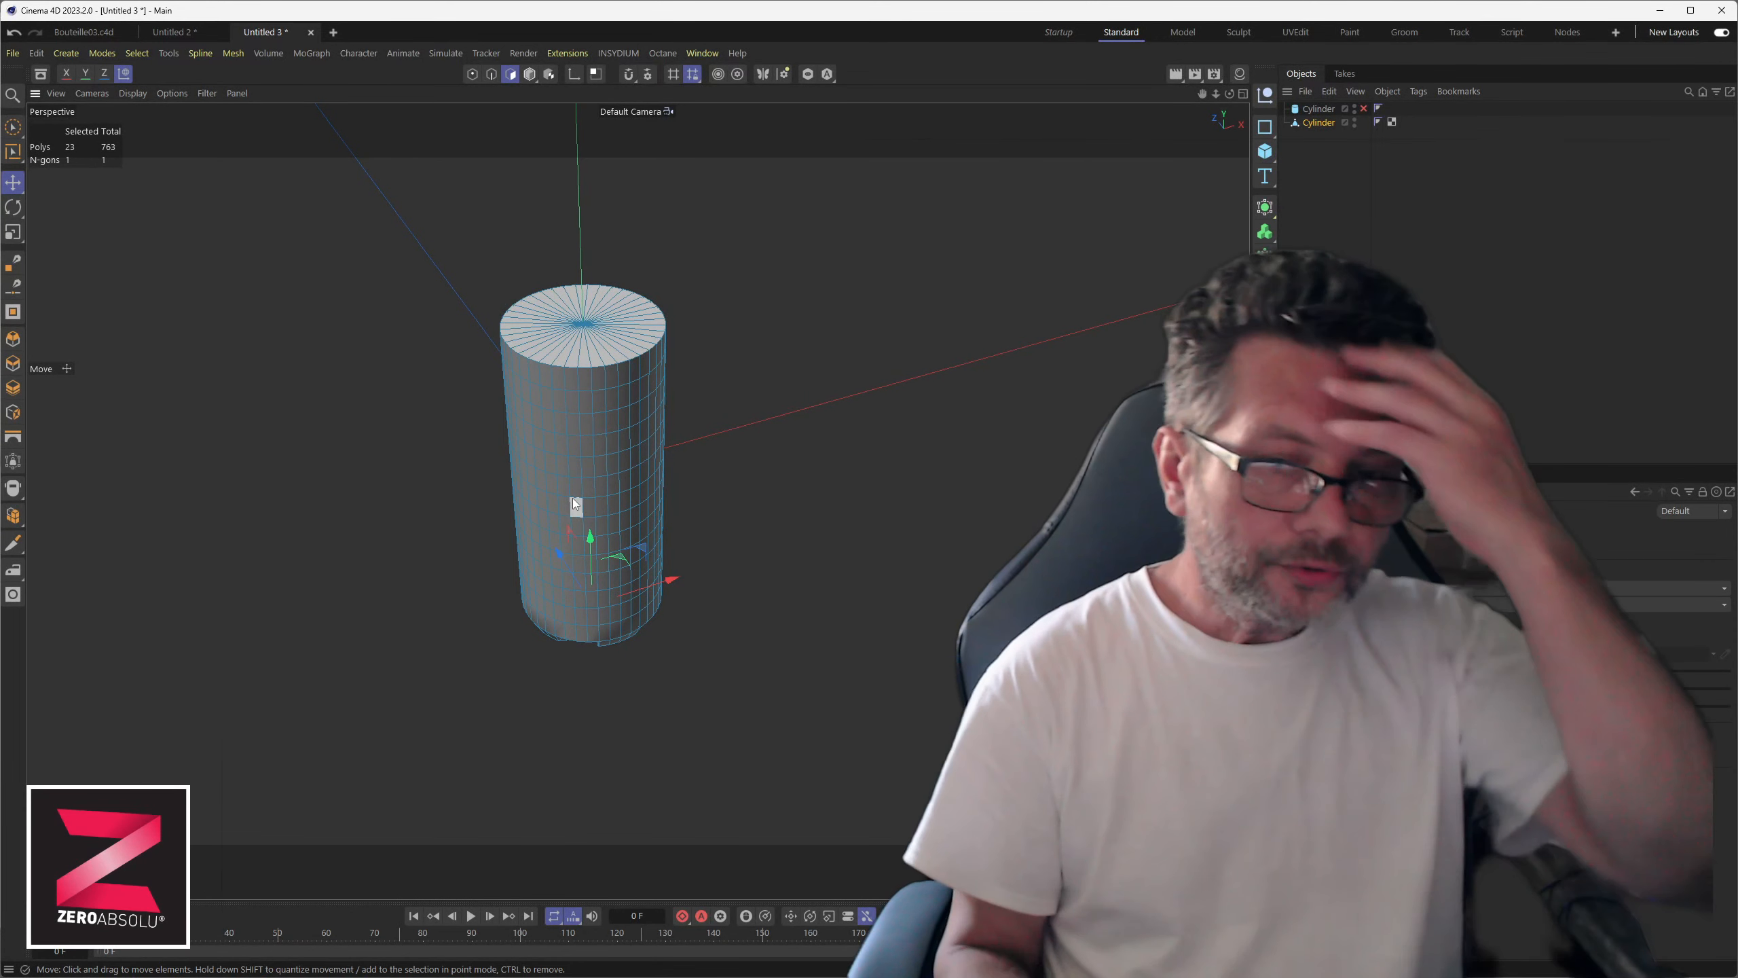
left_click_drag(574, 500, 554, 746, "alt")
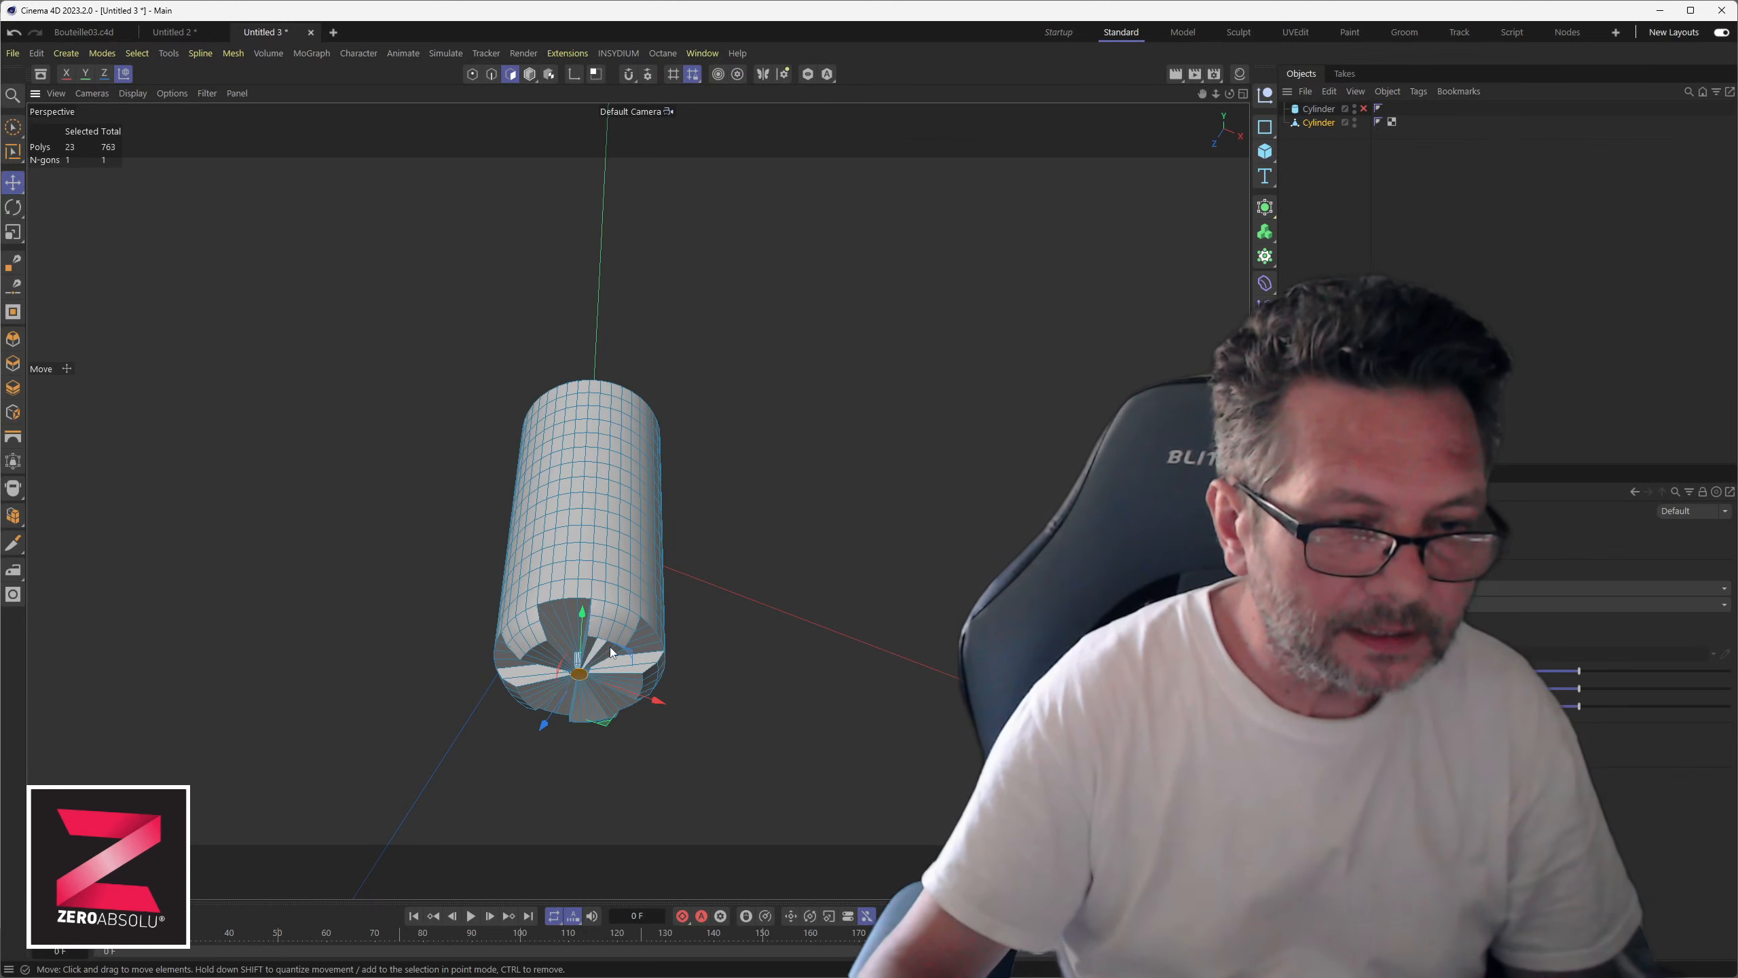
- Scale the selected centre disc of the lobed base slightly
scroll(578, 676, "up", 10)
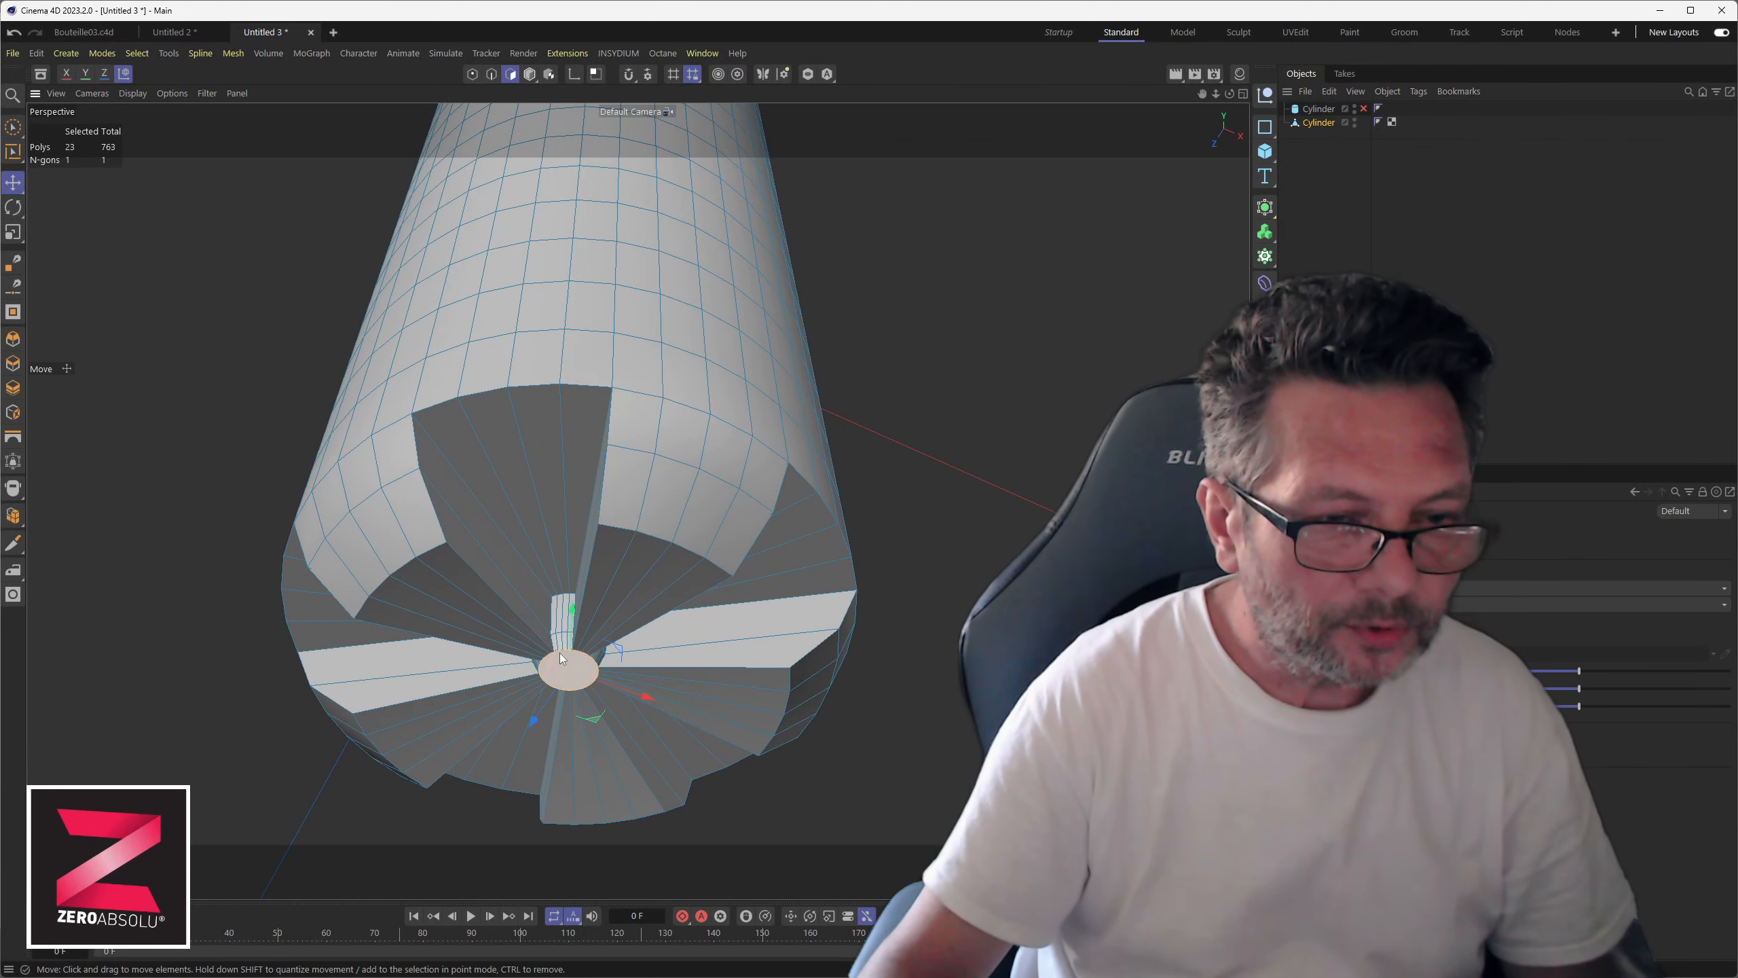
scroll(561, 661, "up", 8)
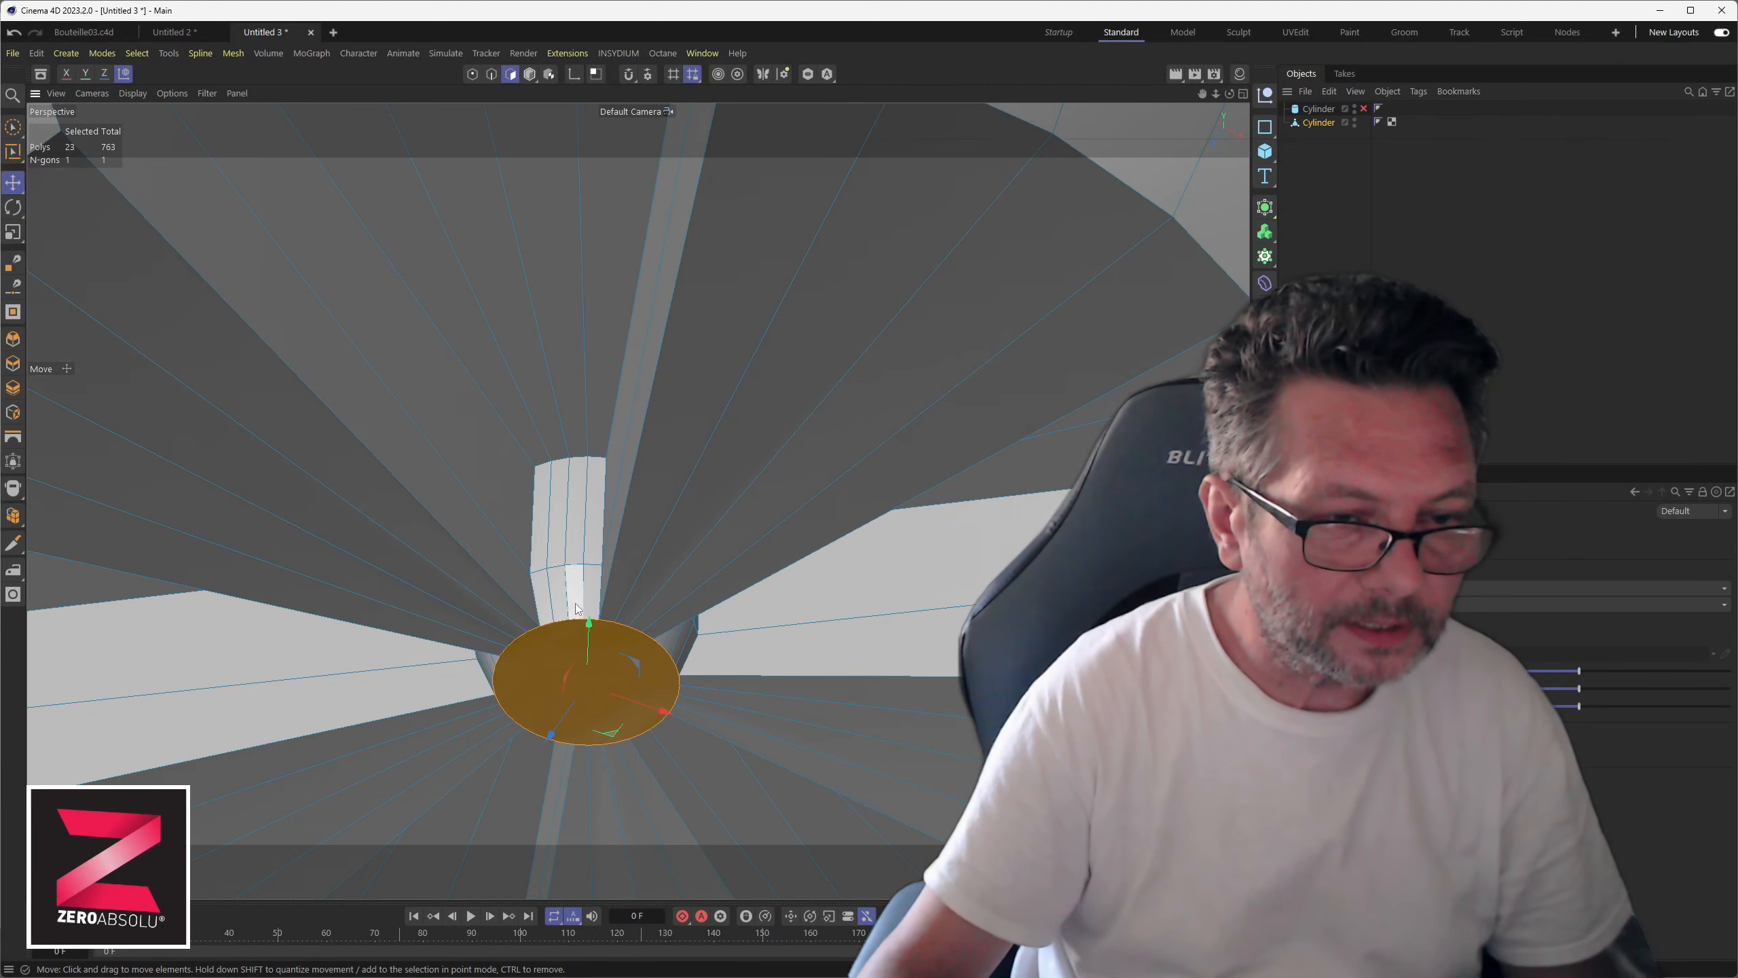
key("r")
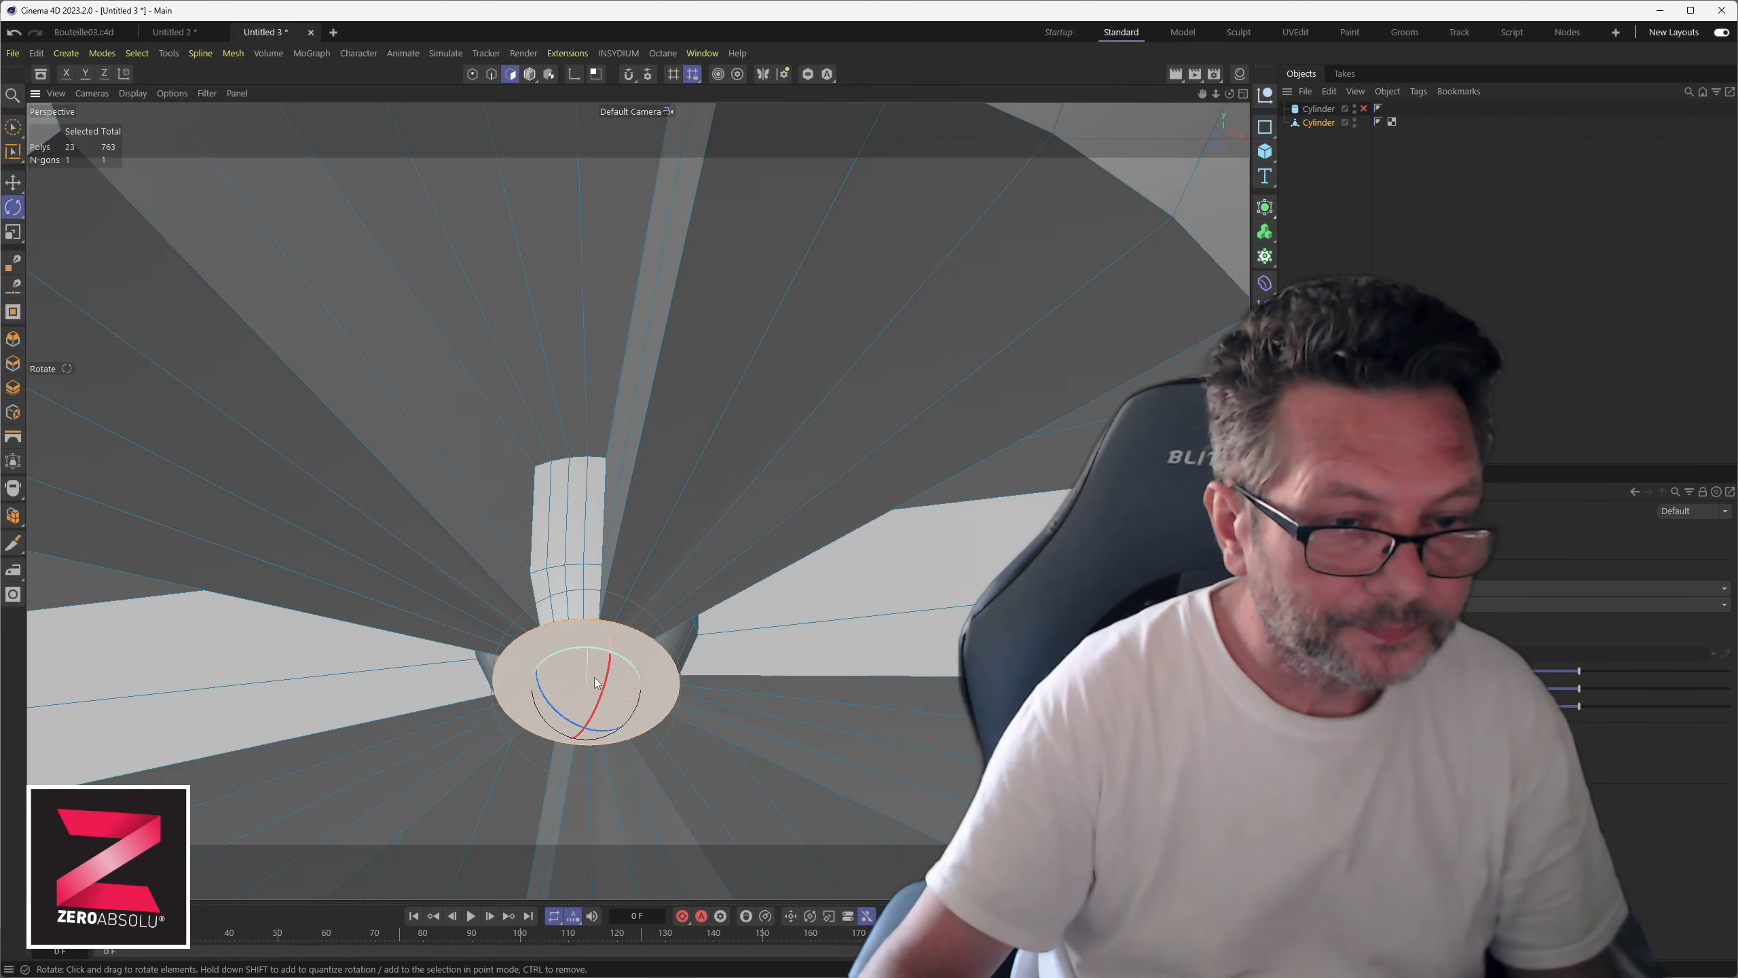
key("t")
left_click_drag(611, 724, 640, 699)
scroll(541, 568, "down", 10)
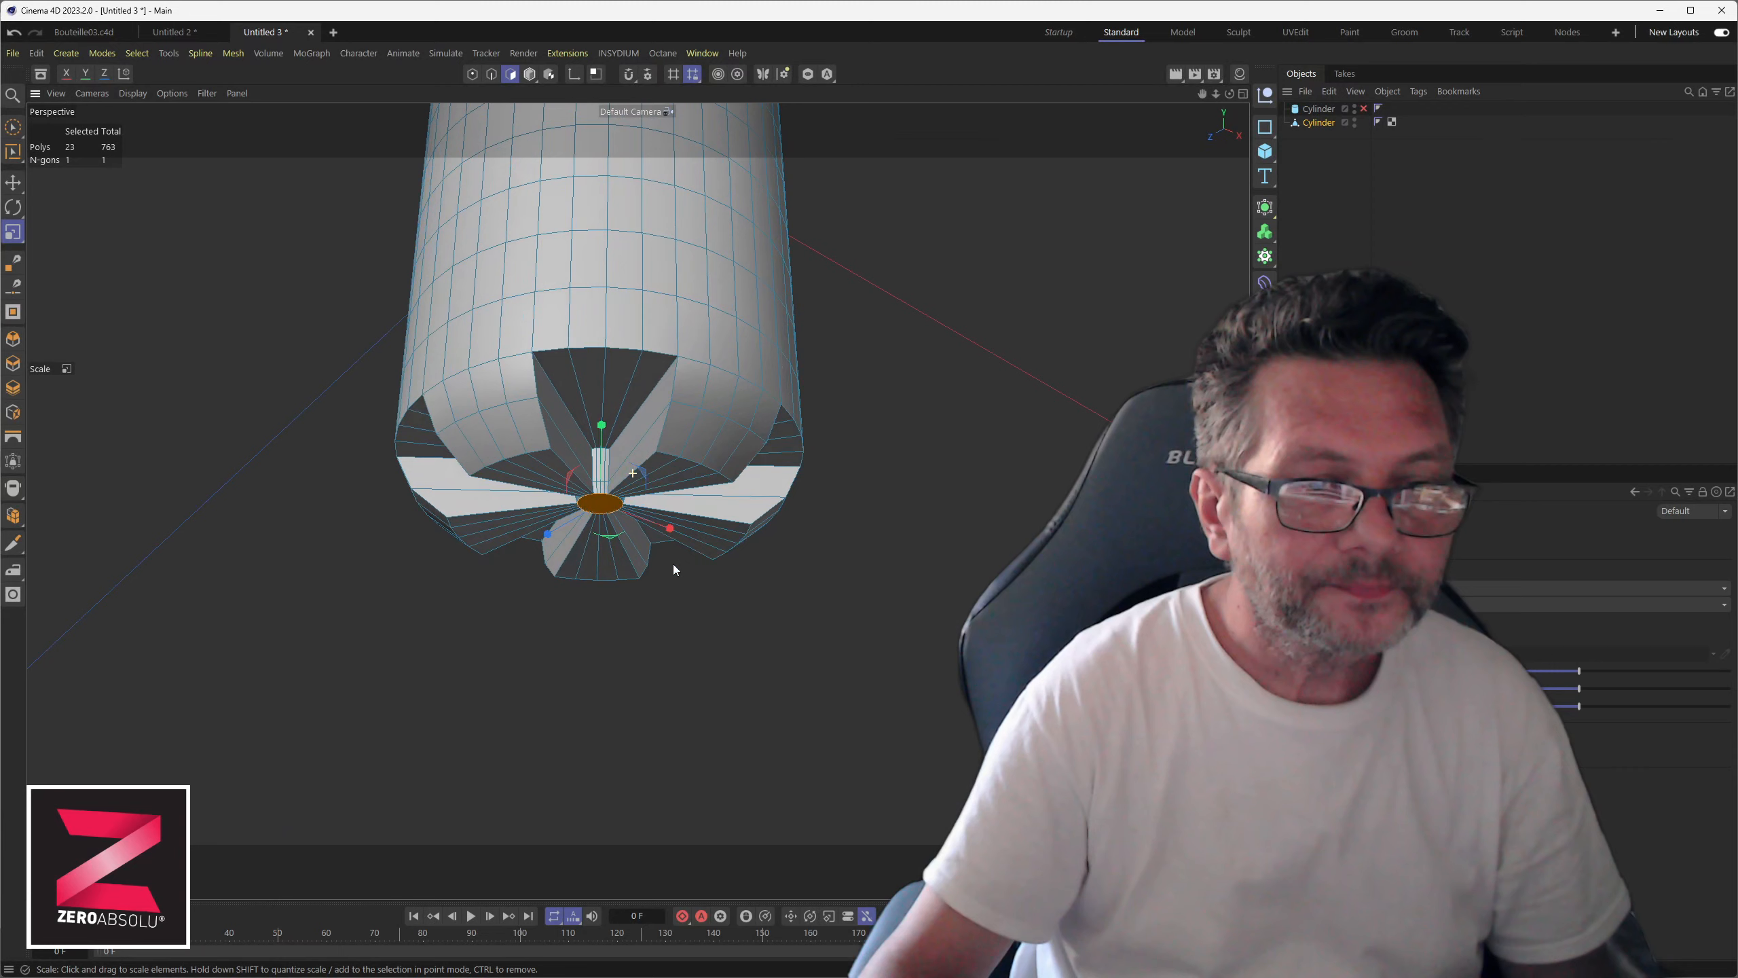
left_click_drag(673, 564, 669, 616, "alt")
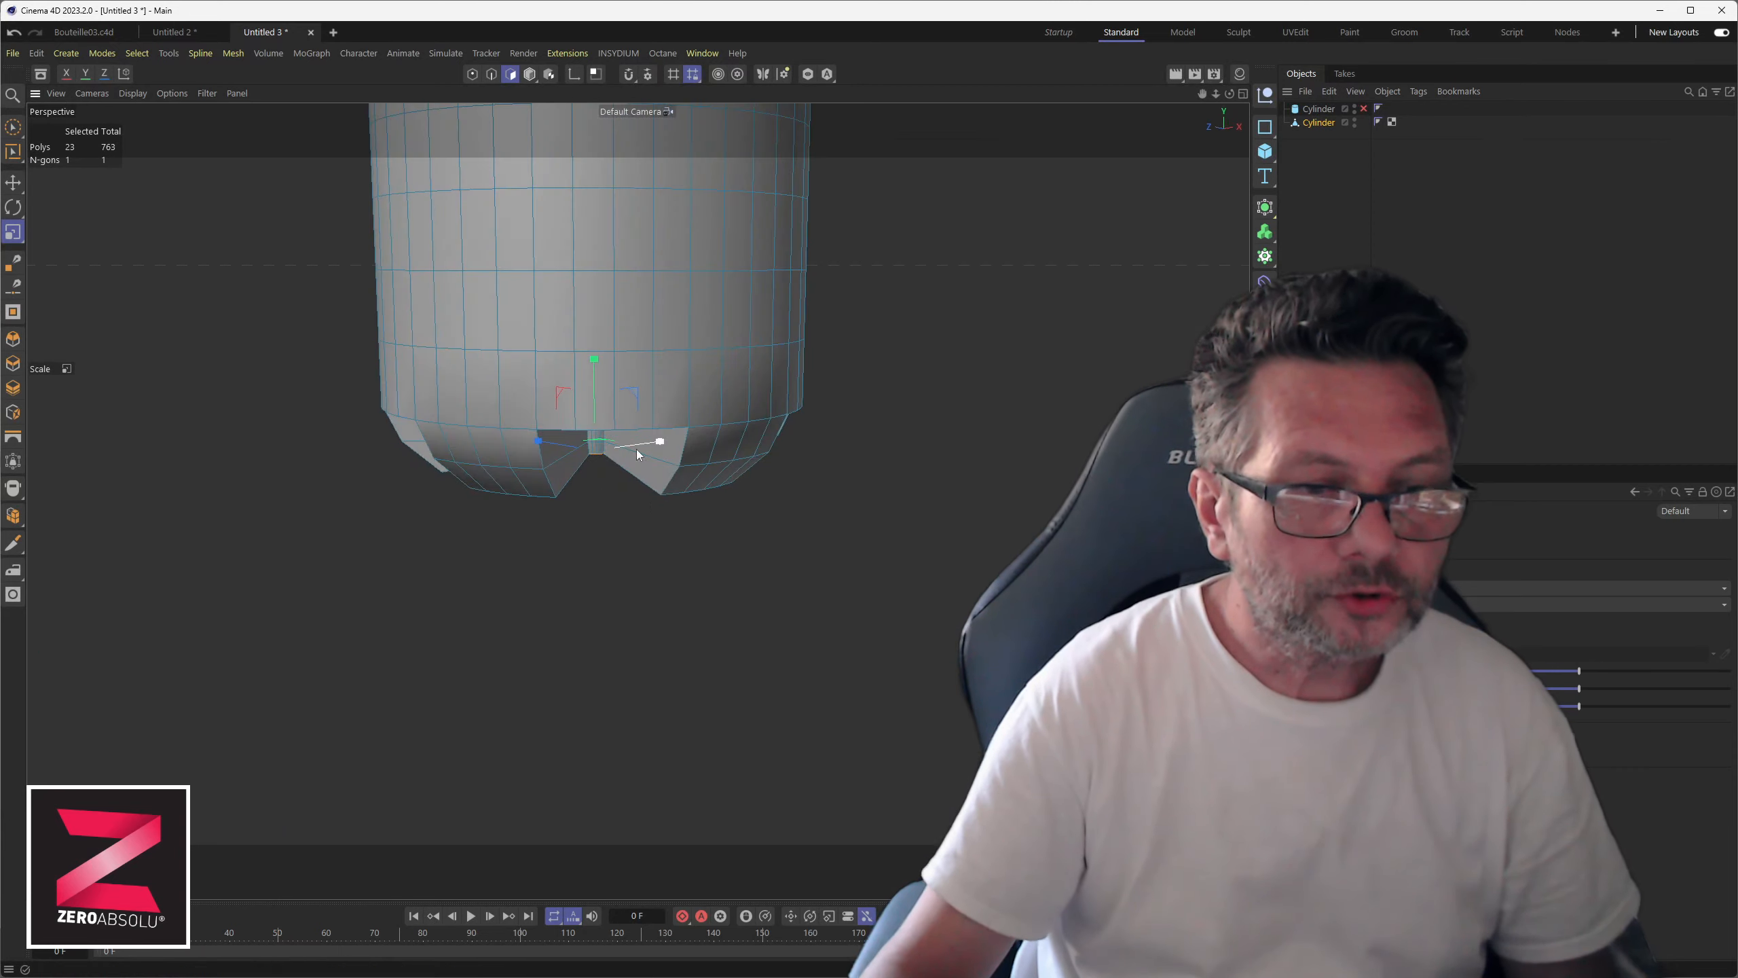
scroll(640, 473, "down", 7)
middle_click_drag(641, 475, 578, 643, "alt")
scroll(560, 569, "down", 3)
scroll(555, 569, "down", 2)
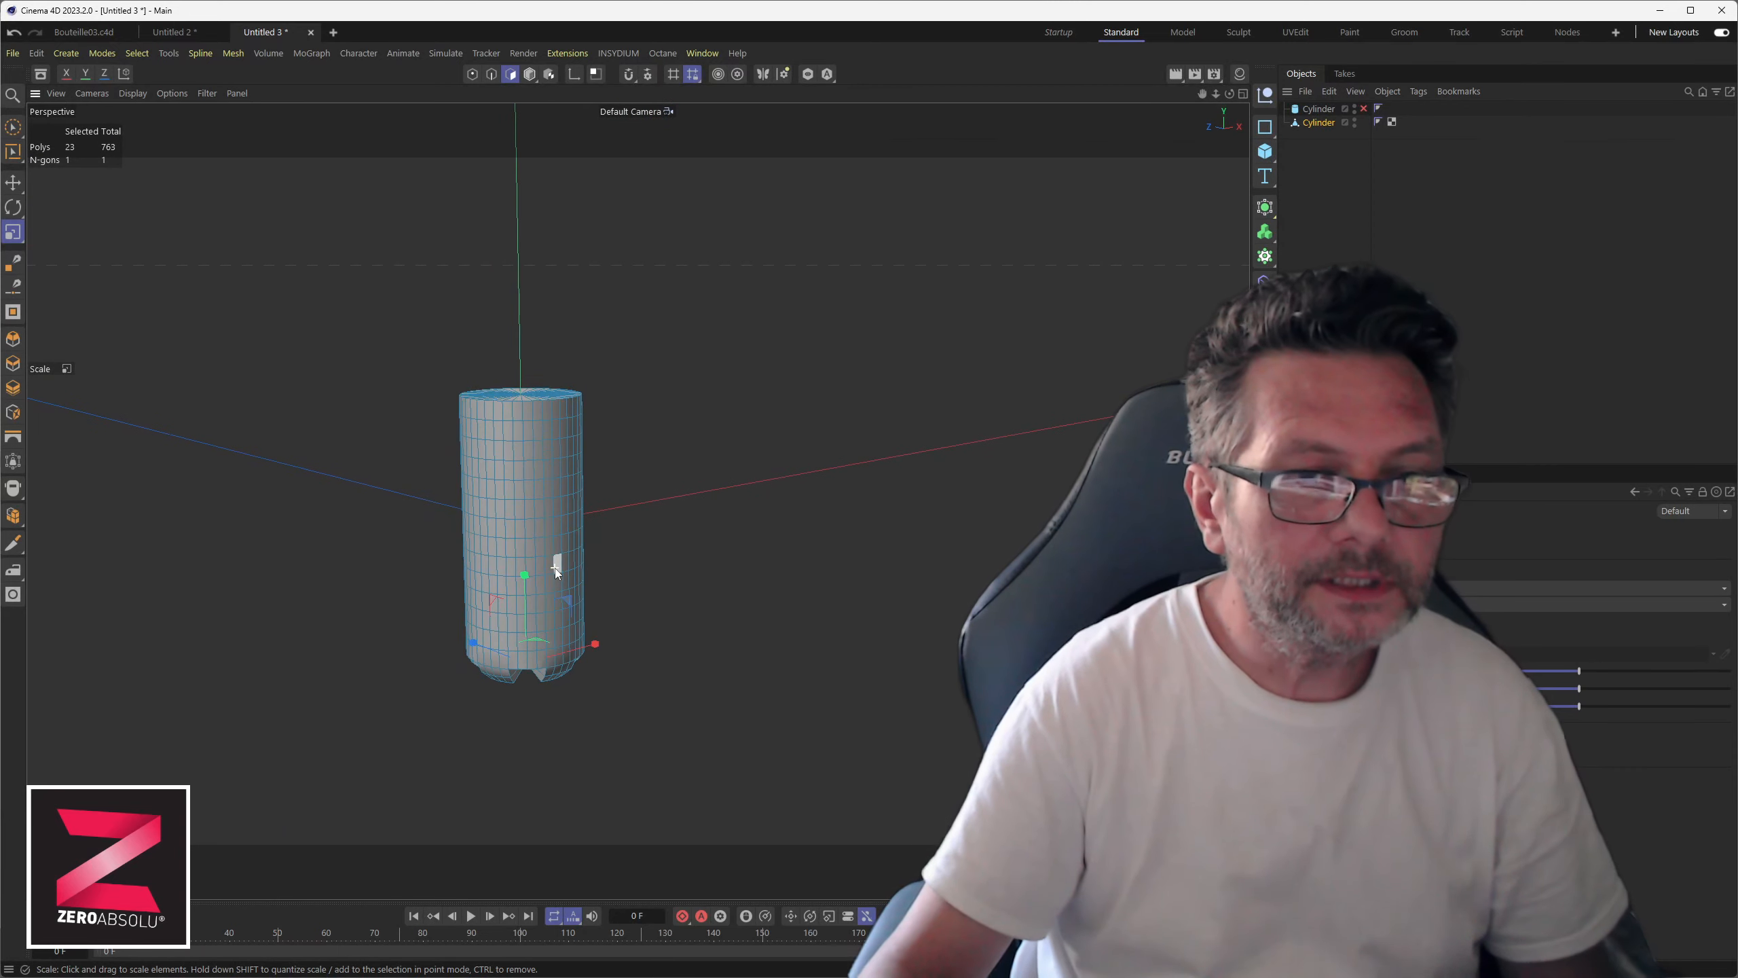
- Create a new project and add a rounded rectangle spline on the XZ plane with its corner radius at the slider's maximum
key("ctrl+n")
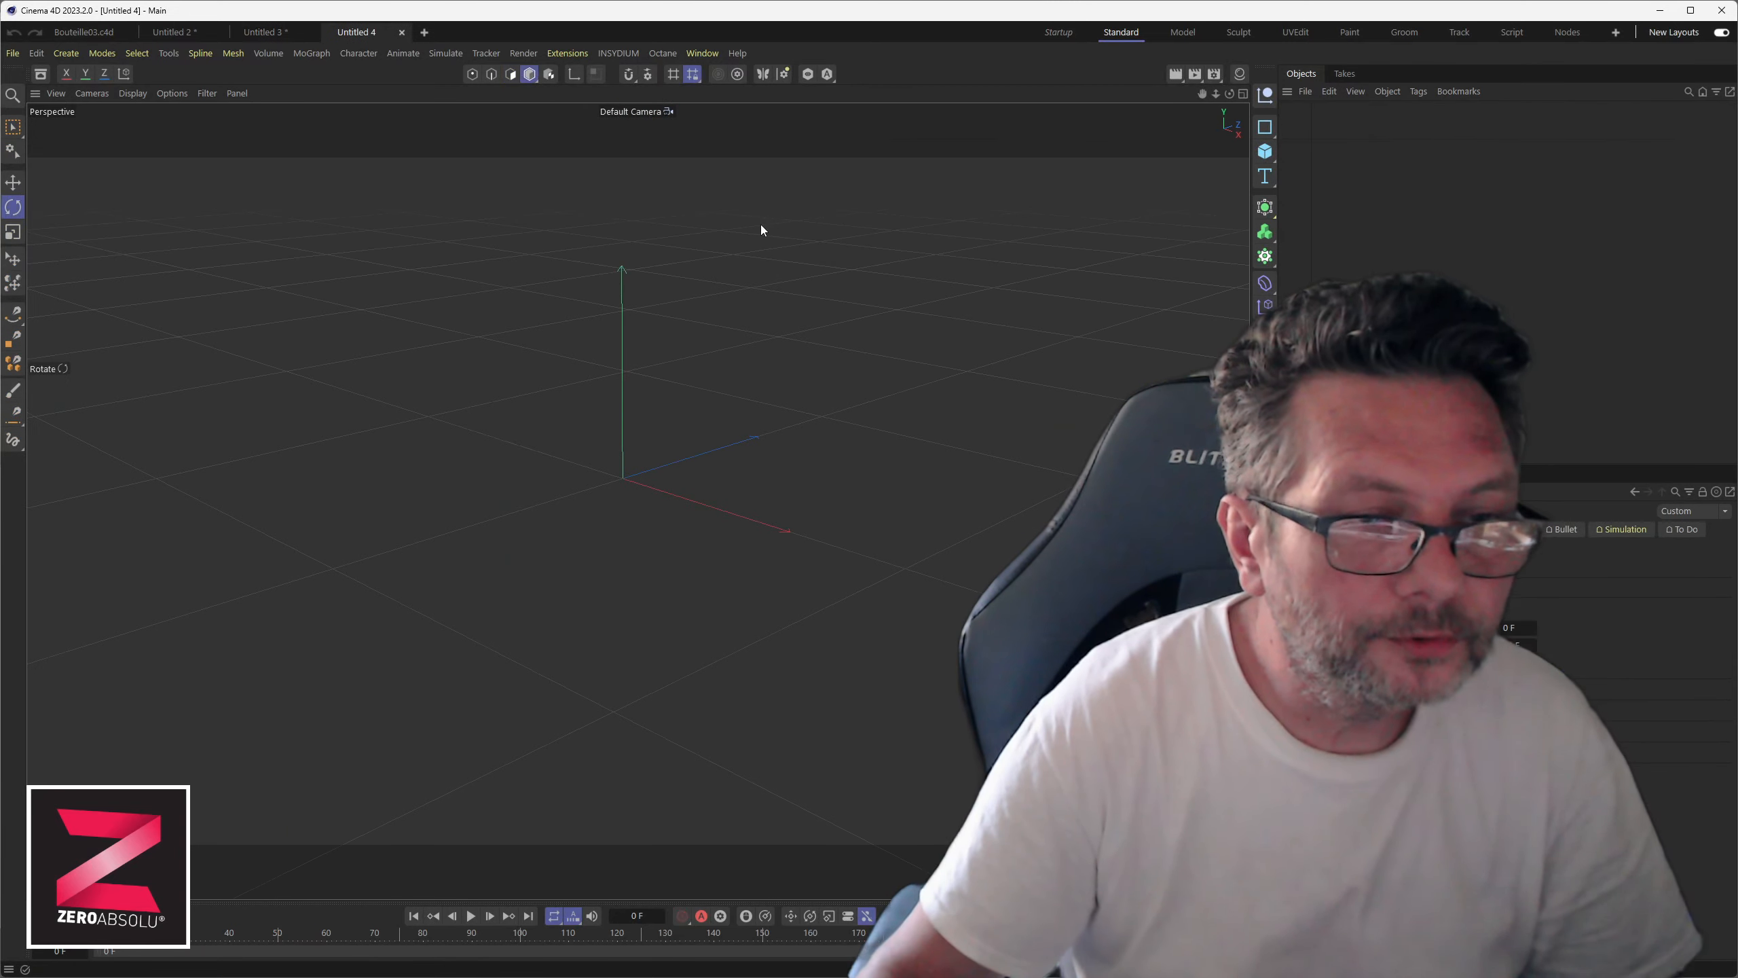
left_click(1265, 127)
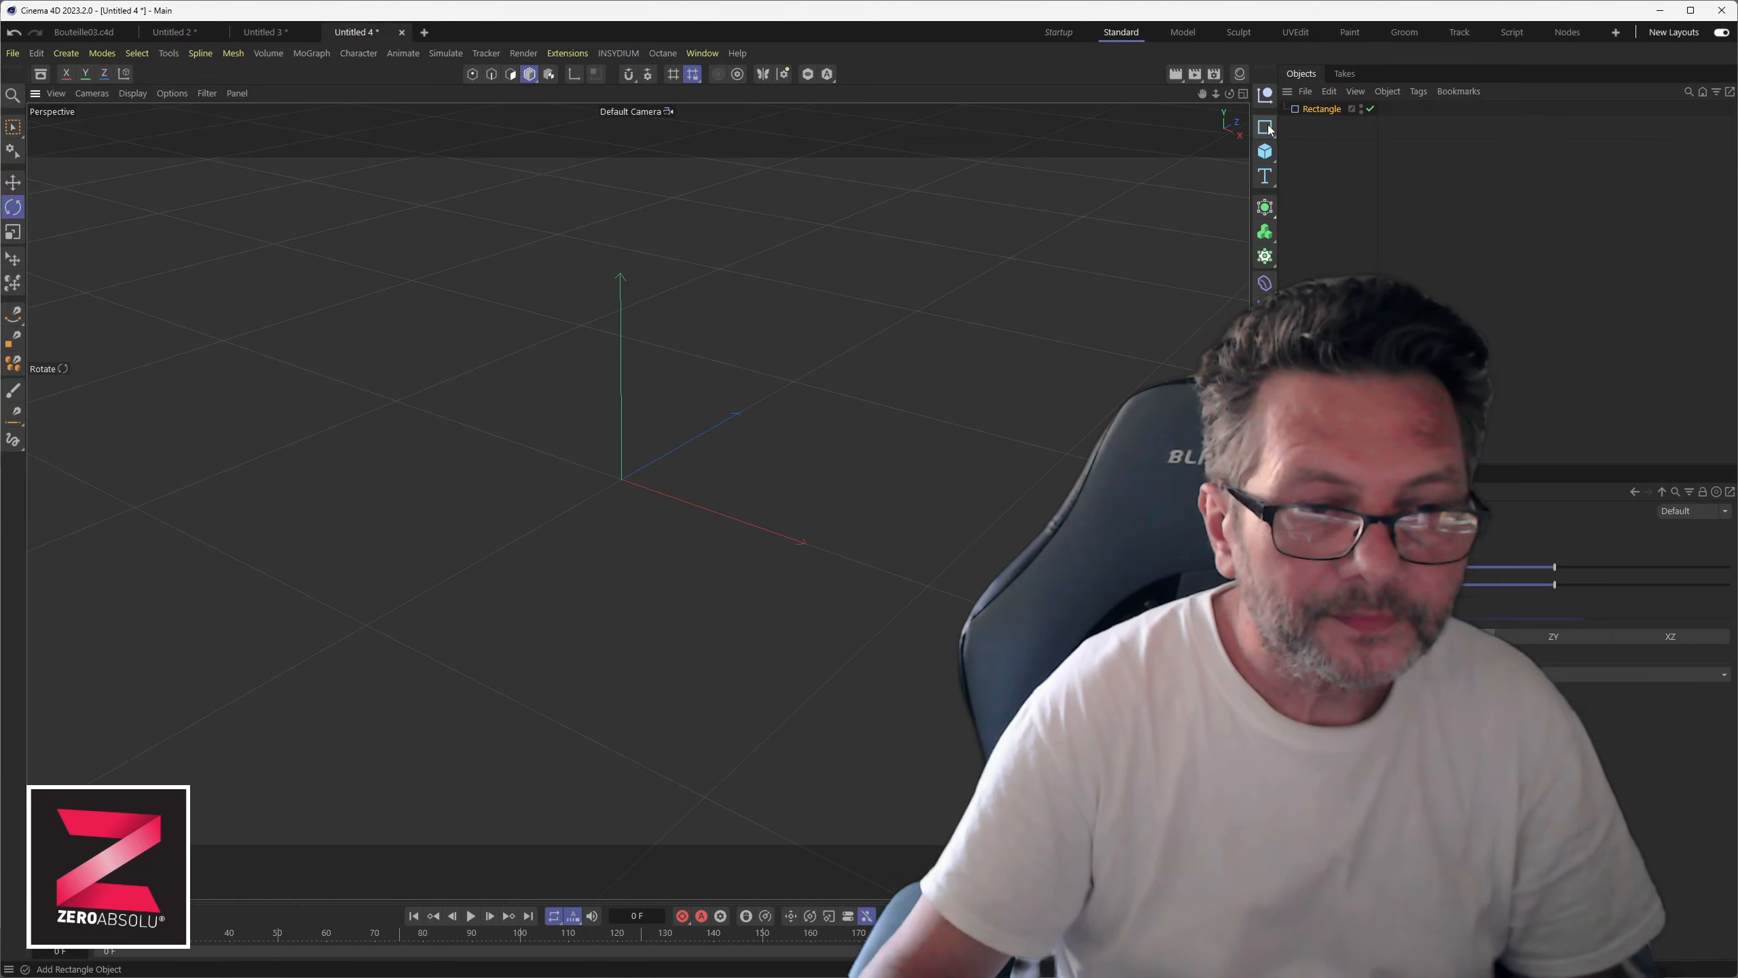
left_click(1671, 637)
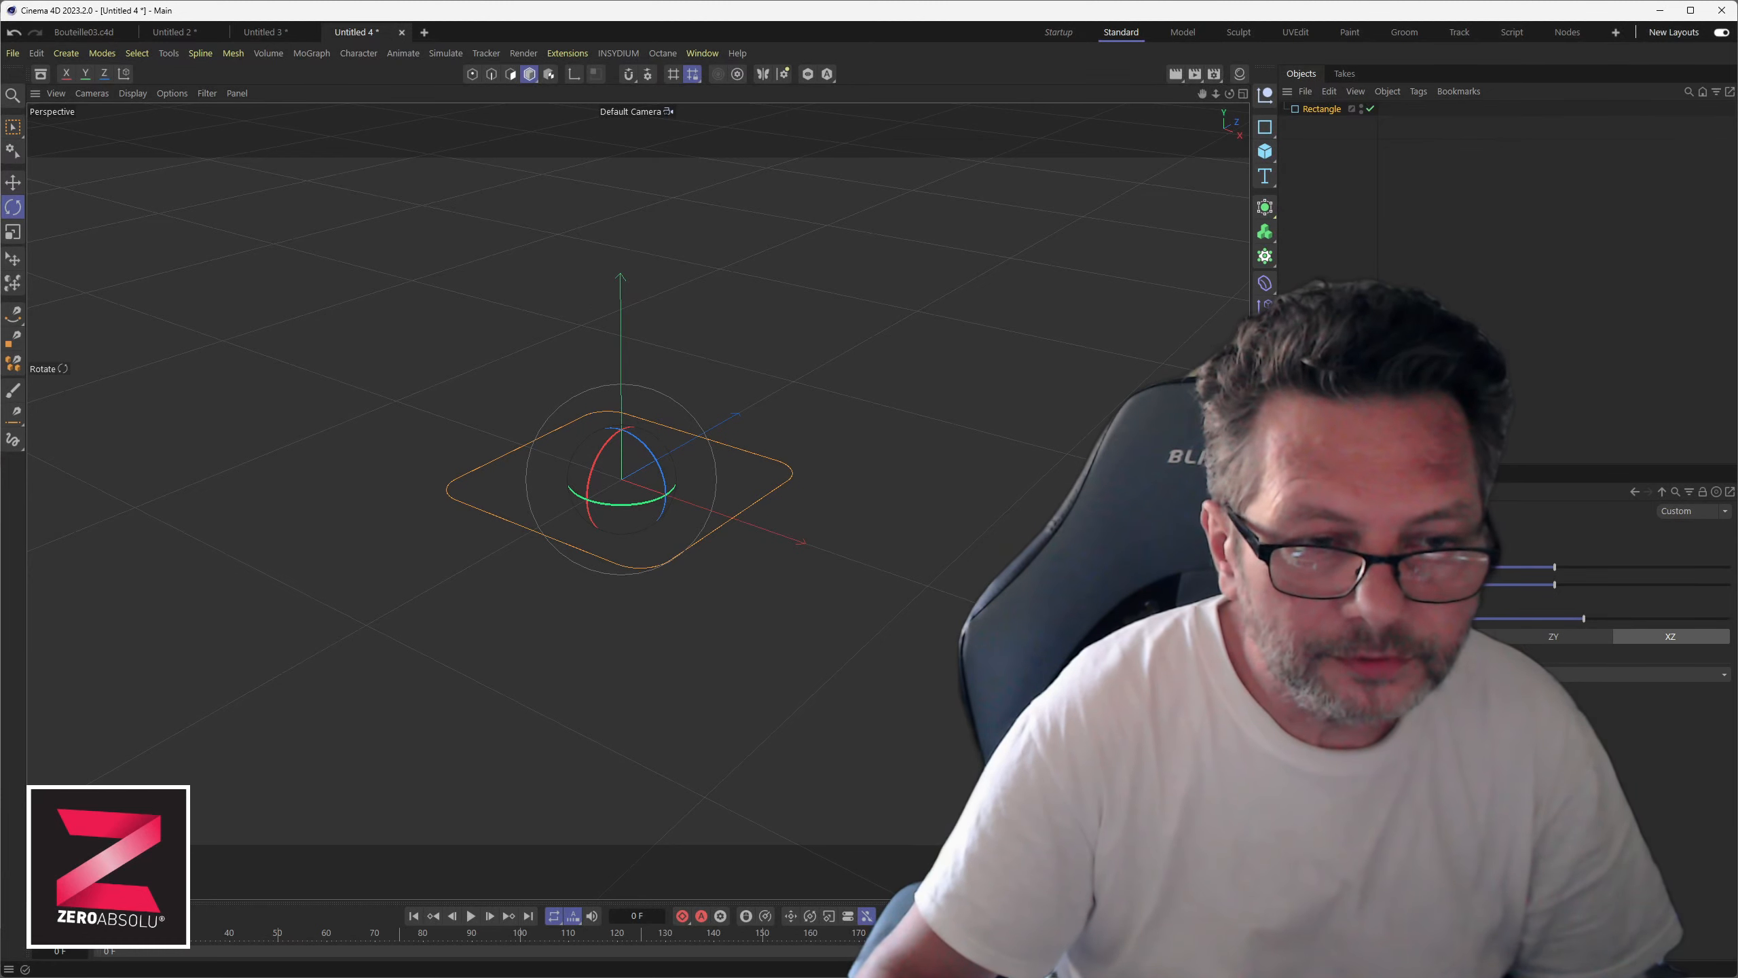
left_click_drag(1578, 617, 1730, 619)
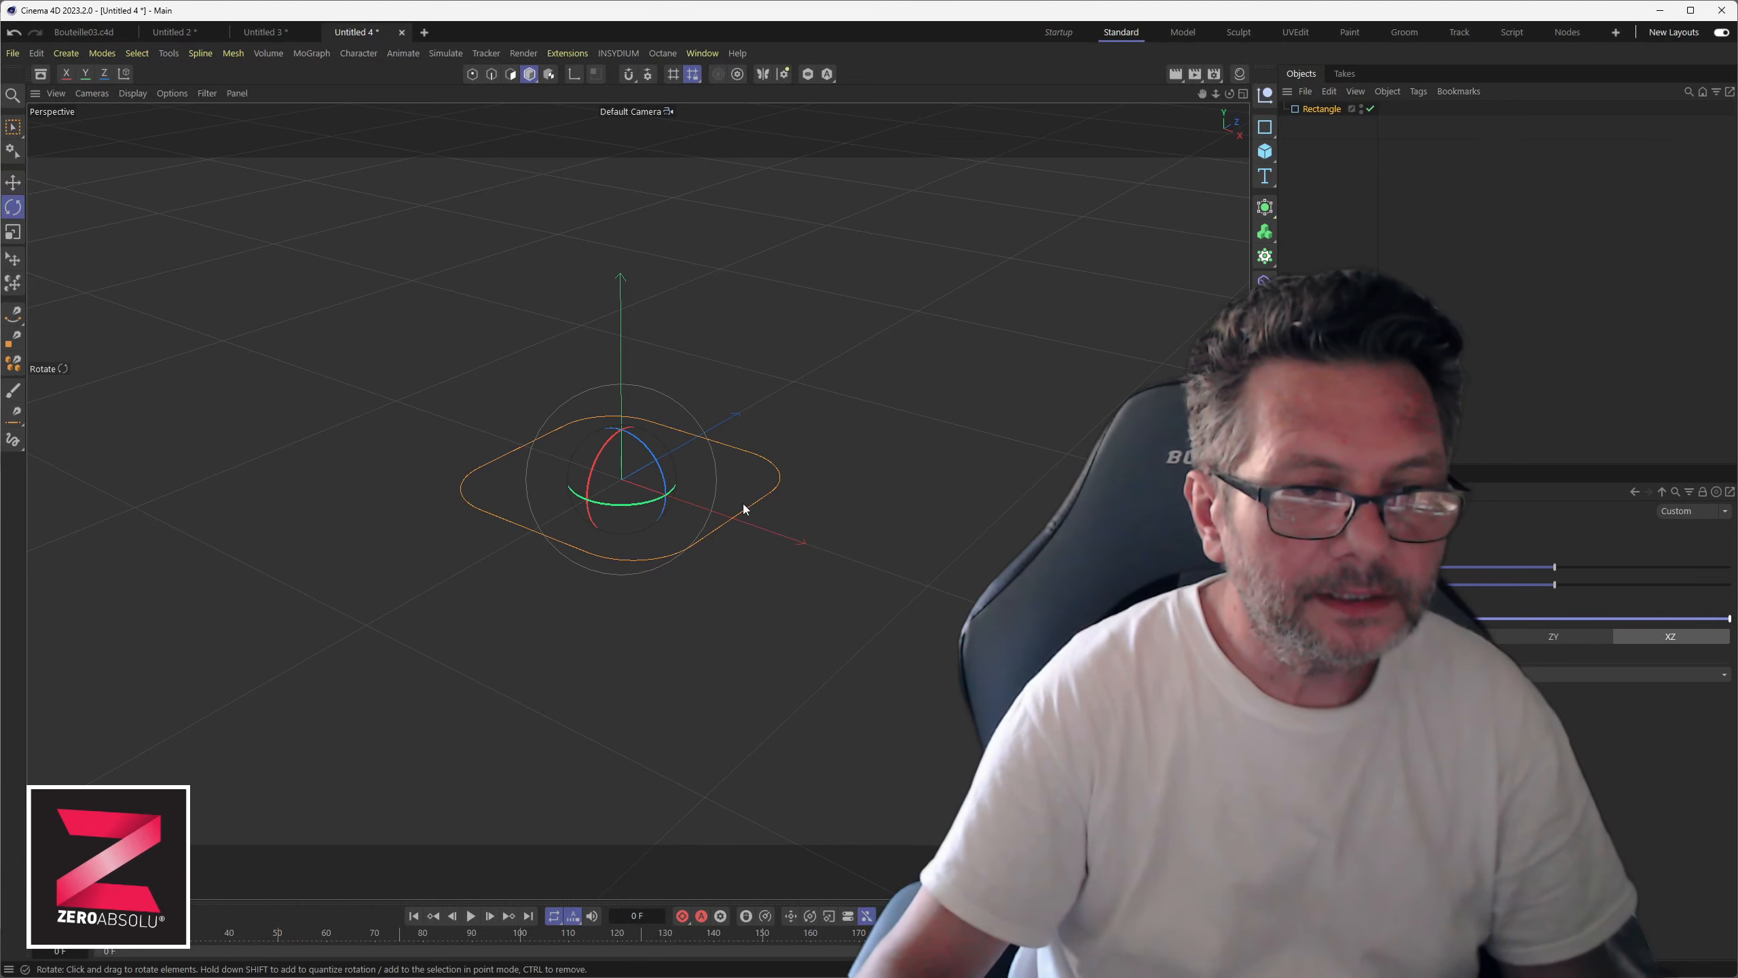
key("e")
left_click_drag(625, 449, 619, 307)
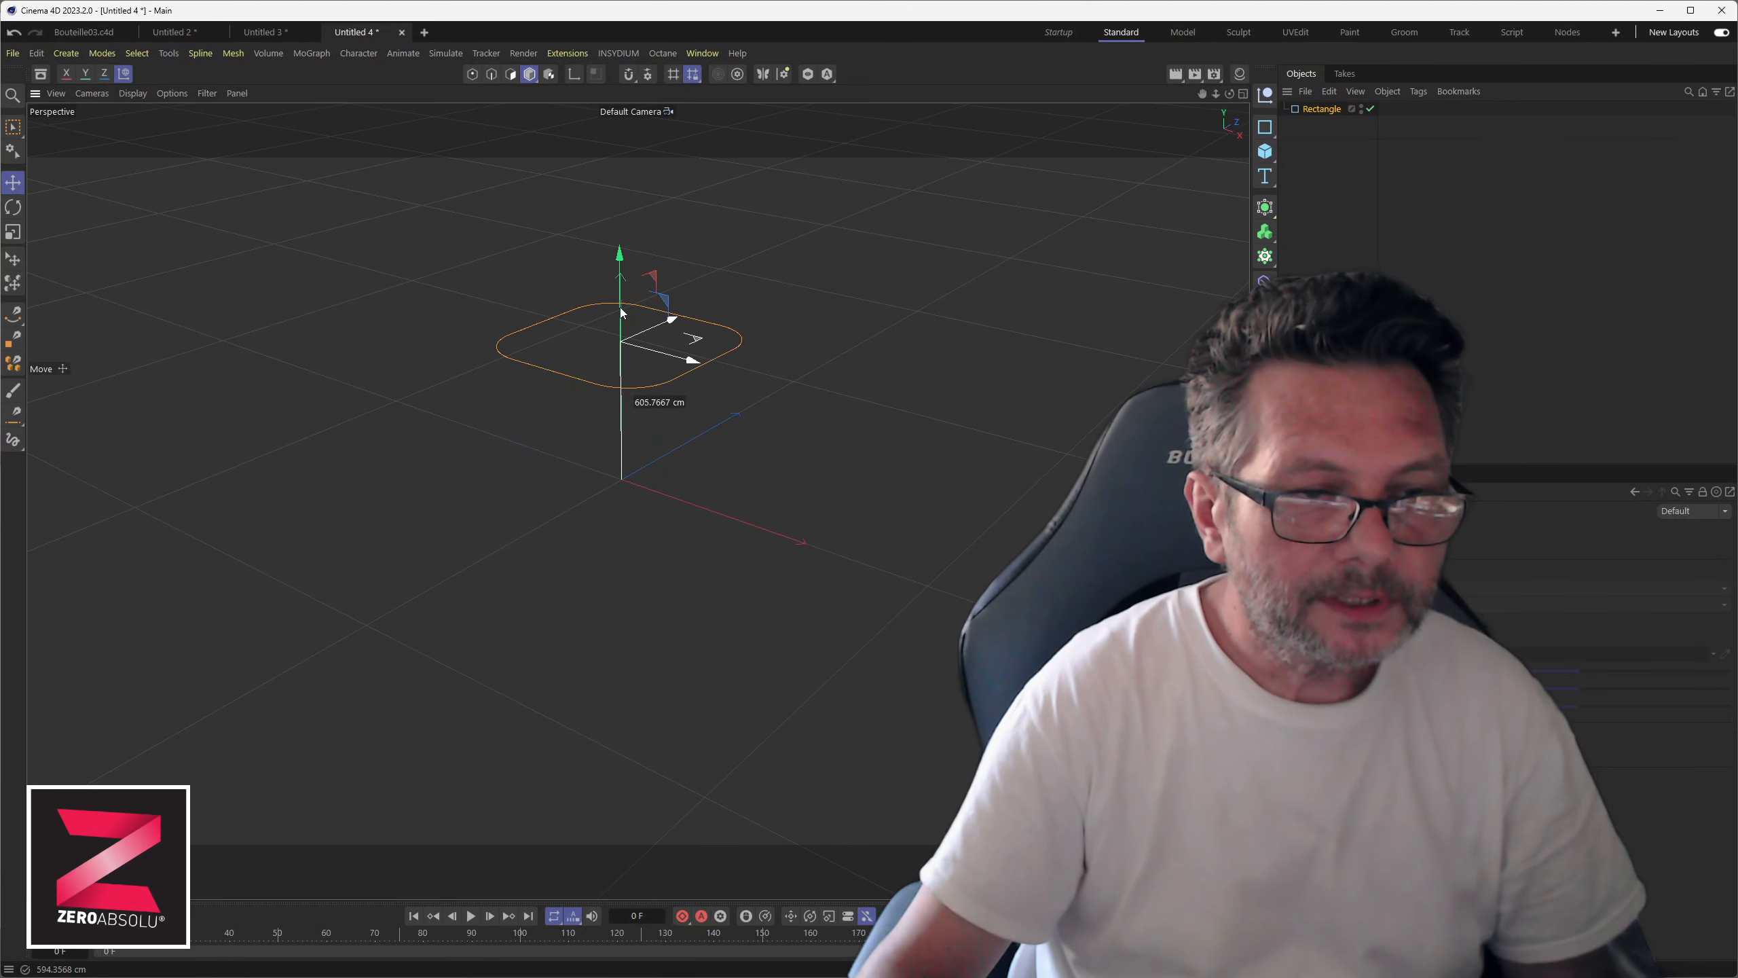
key("ctrl+z")
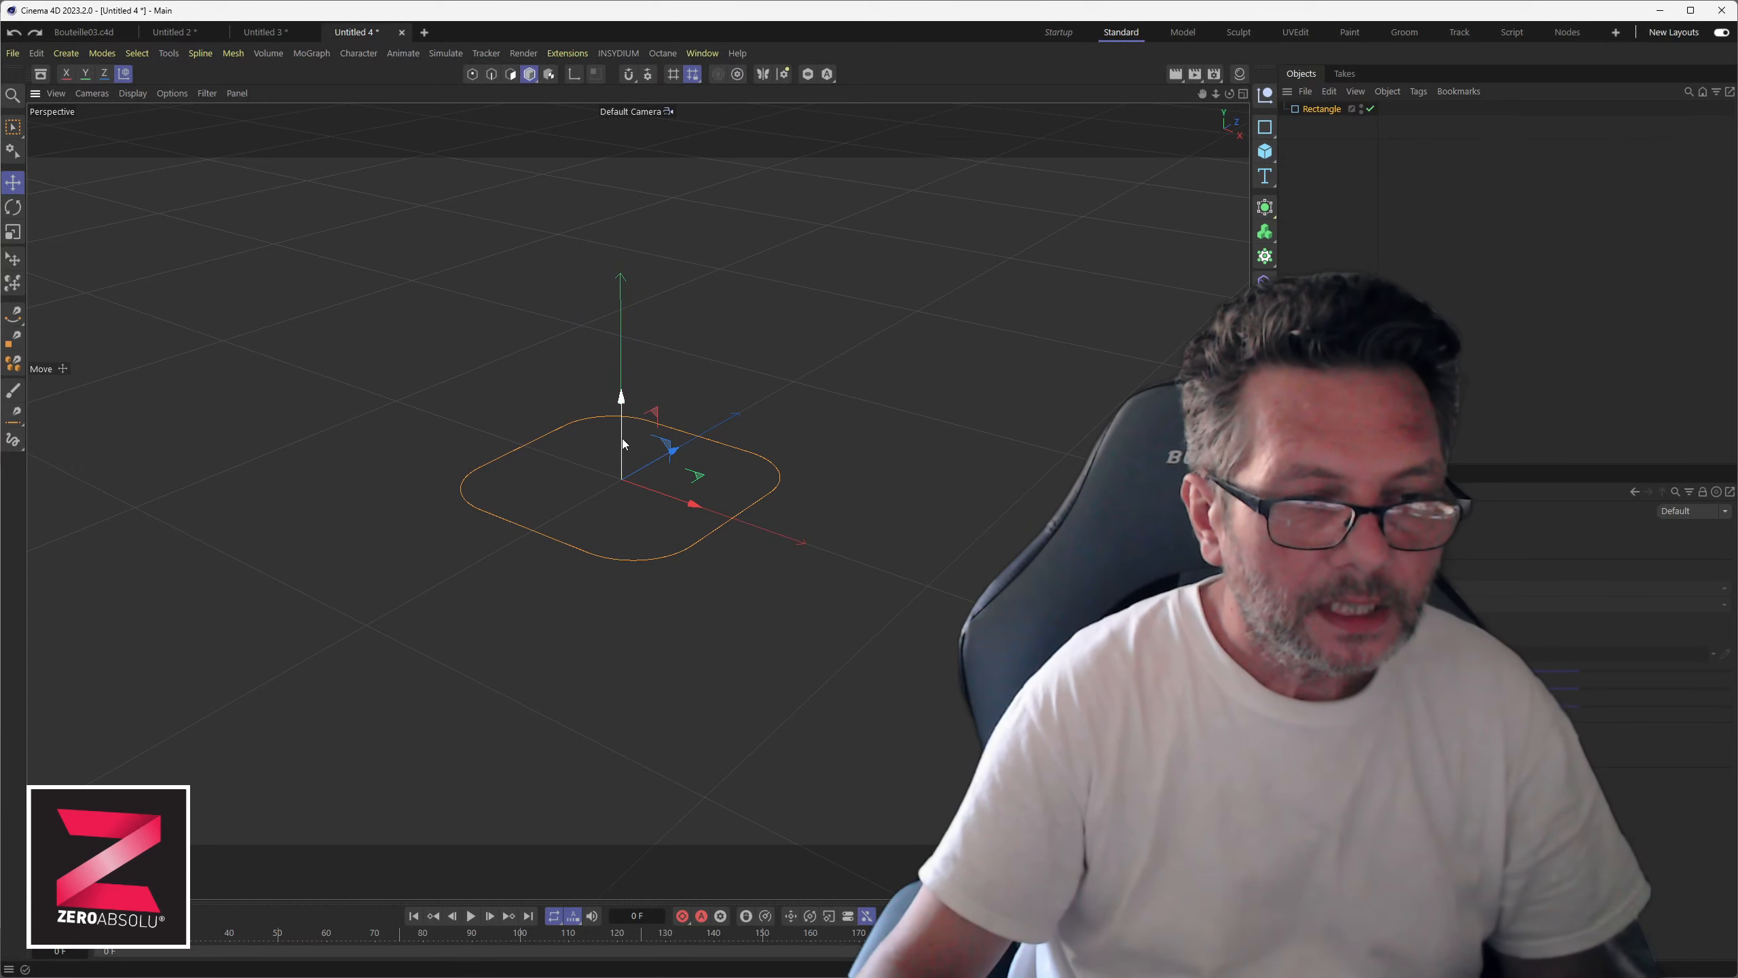
- Duplicate the rounded rectangle spline four times upward along Y, stacking the copies at increasing heights above the original
left_click_drag(622, 444, 622, 219, "ctrl")
middle_click(660, 292)
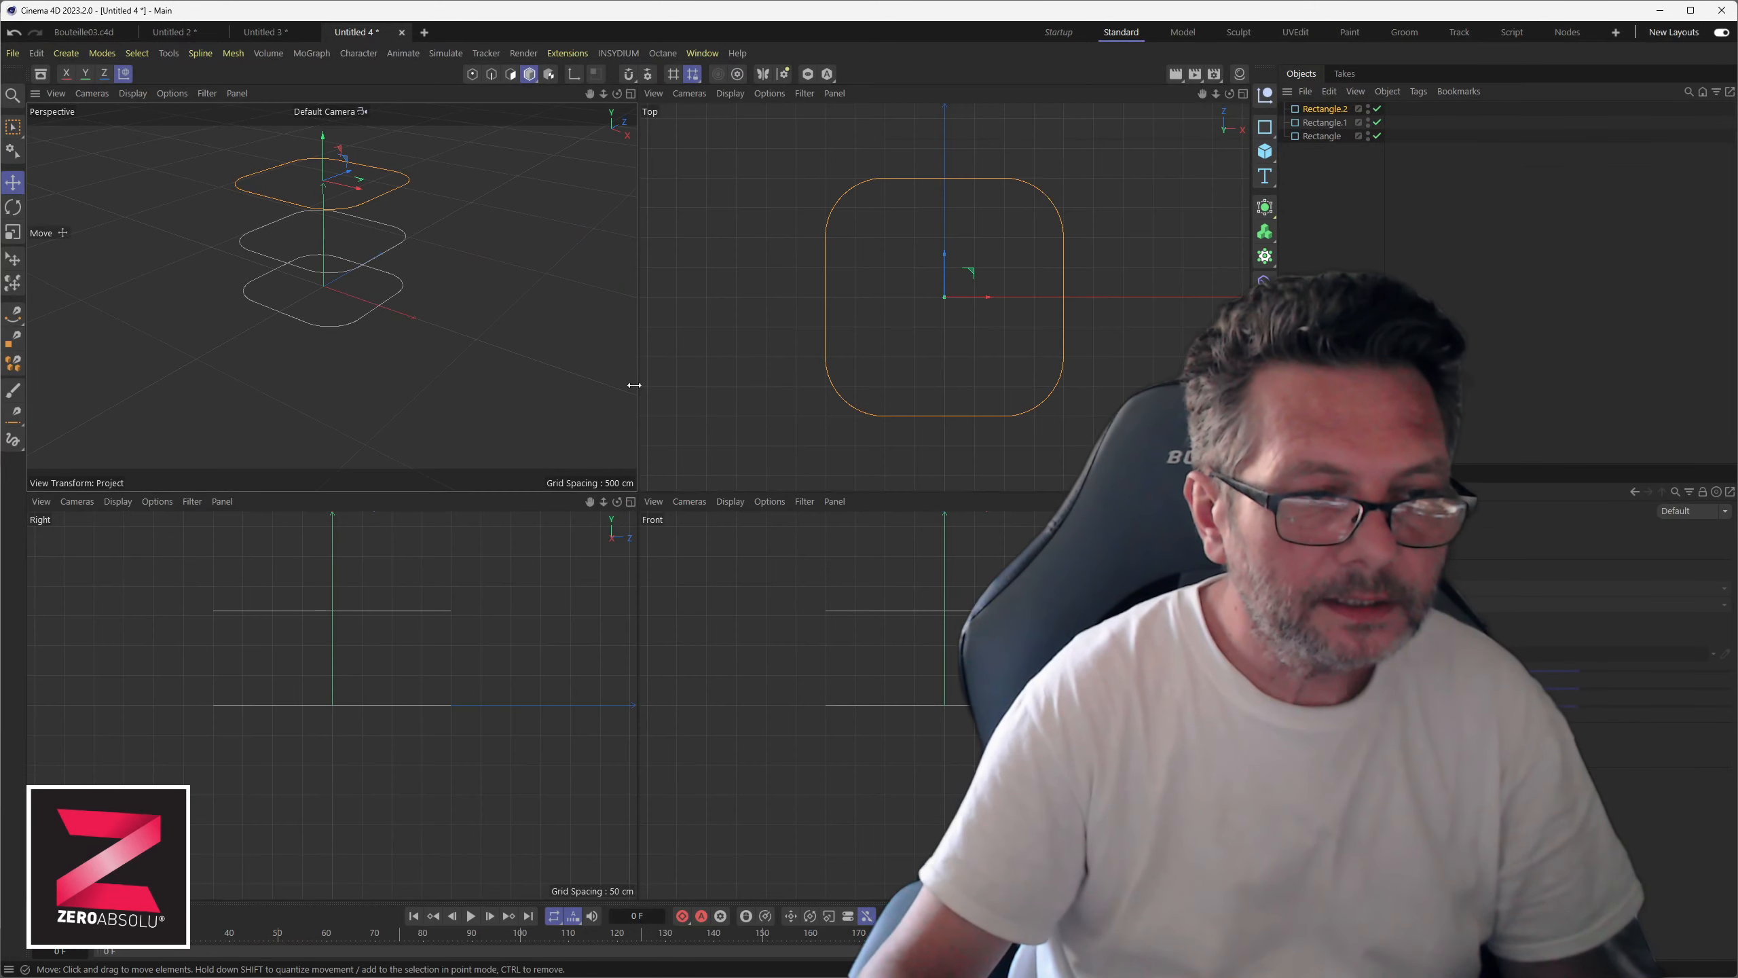
middle_click(629, 404)
middle_click_drag(693, 279, 685, 601, "alt")
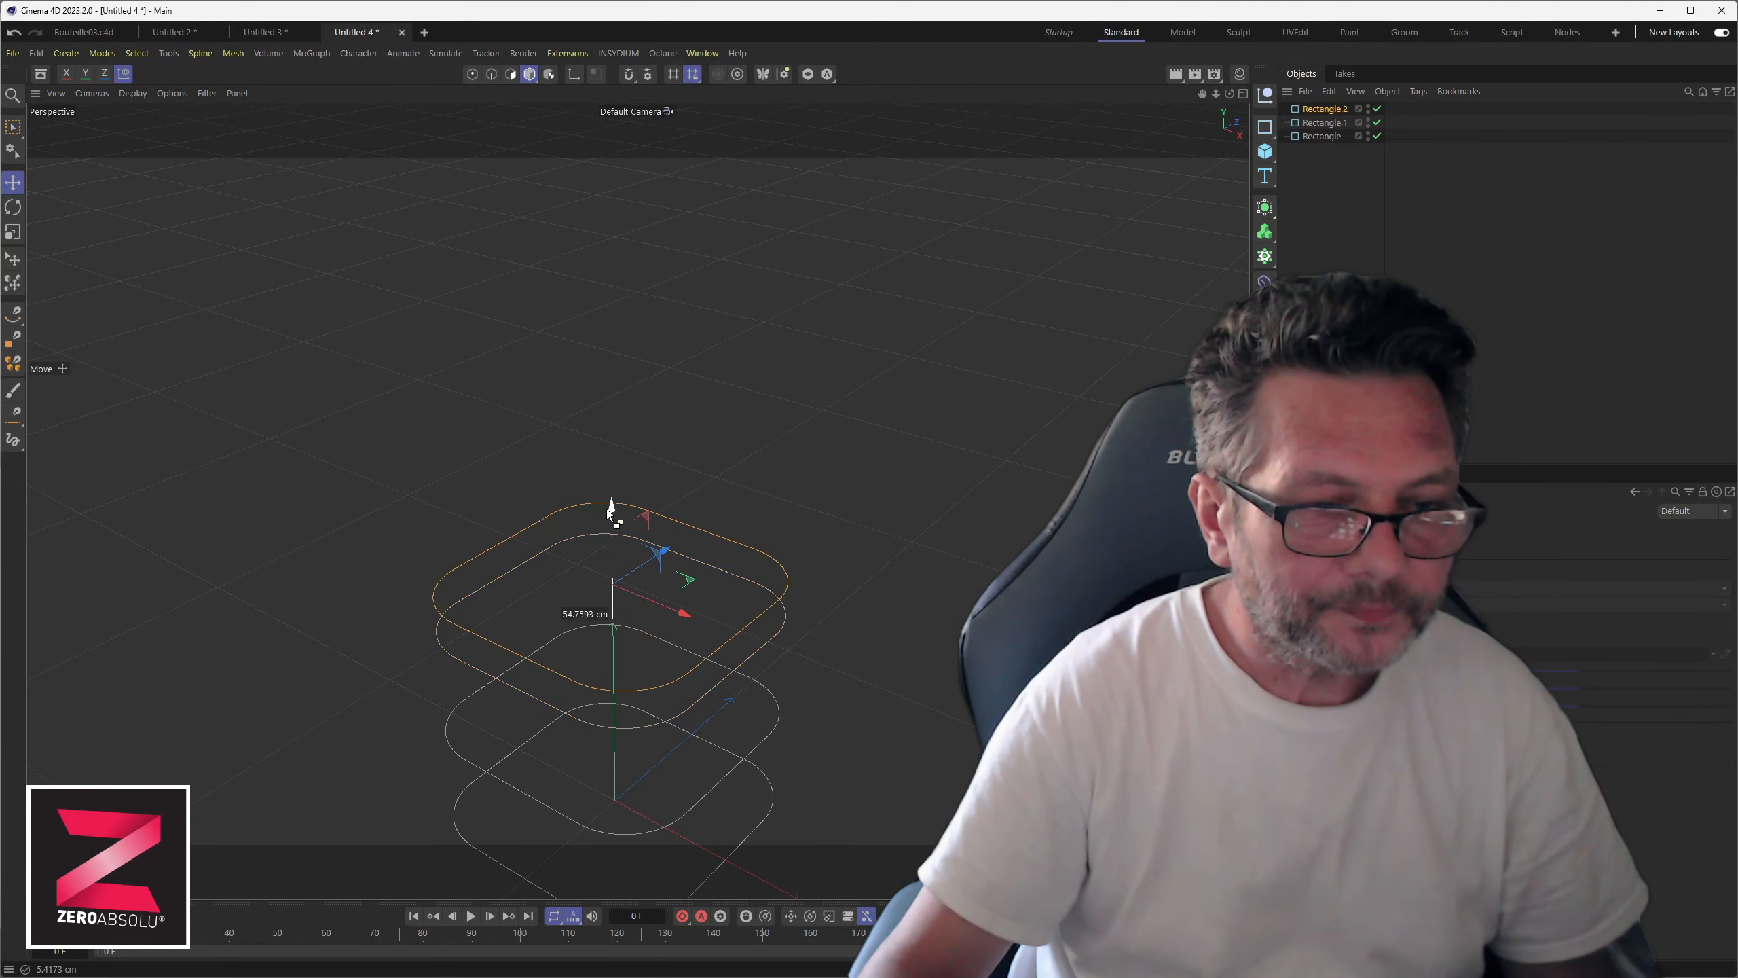
left_click_drag(611, 510, 614, 226, "ctrl")
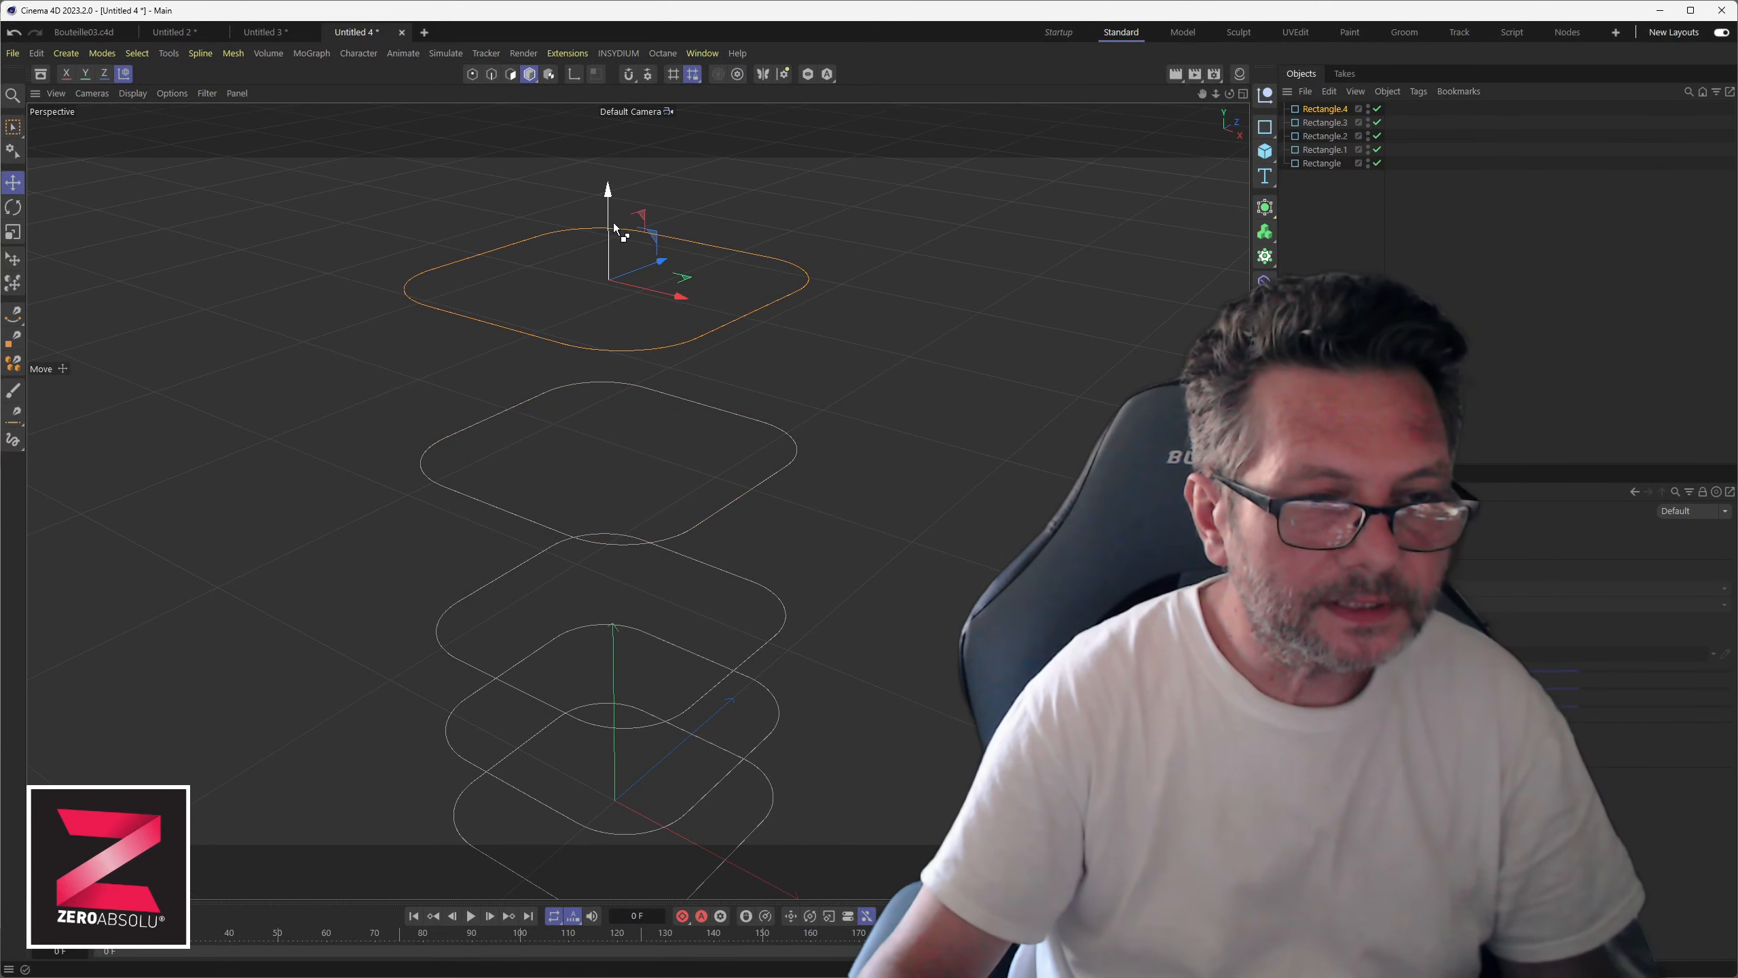
middle_click_drag(658, 705, 690, 519, "alt")
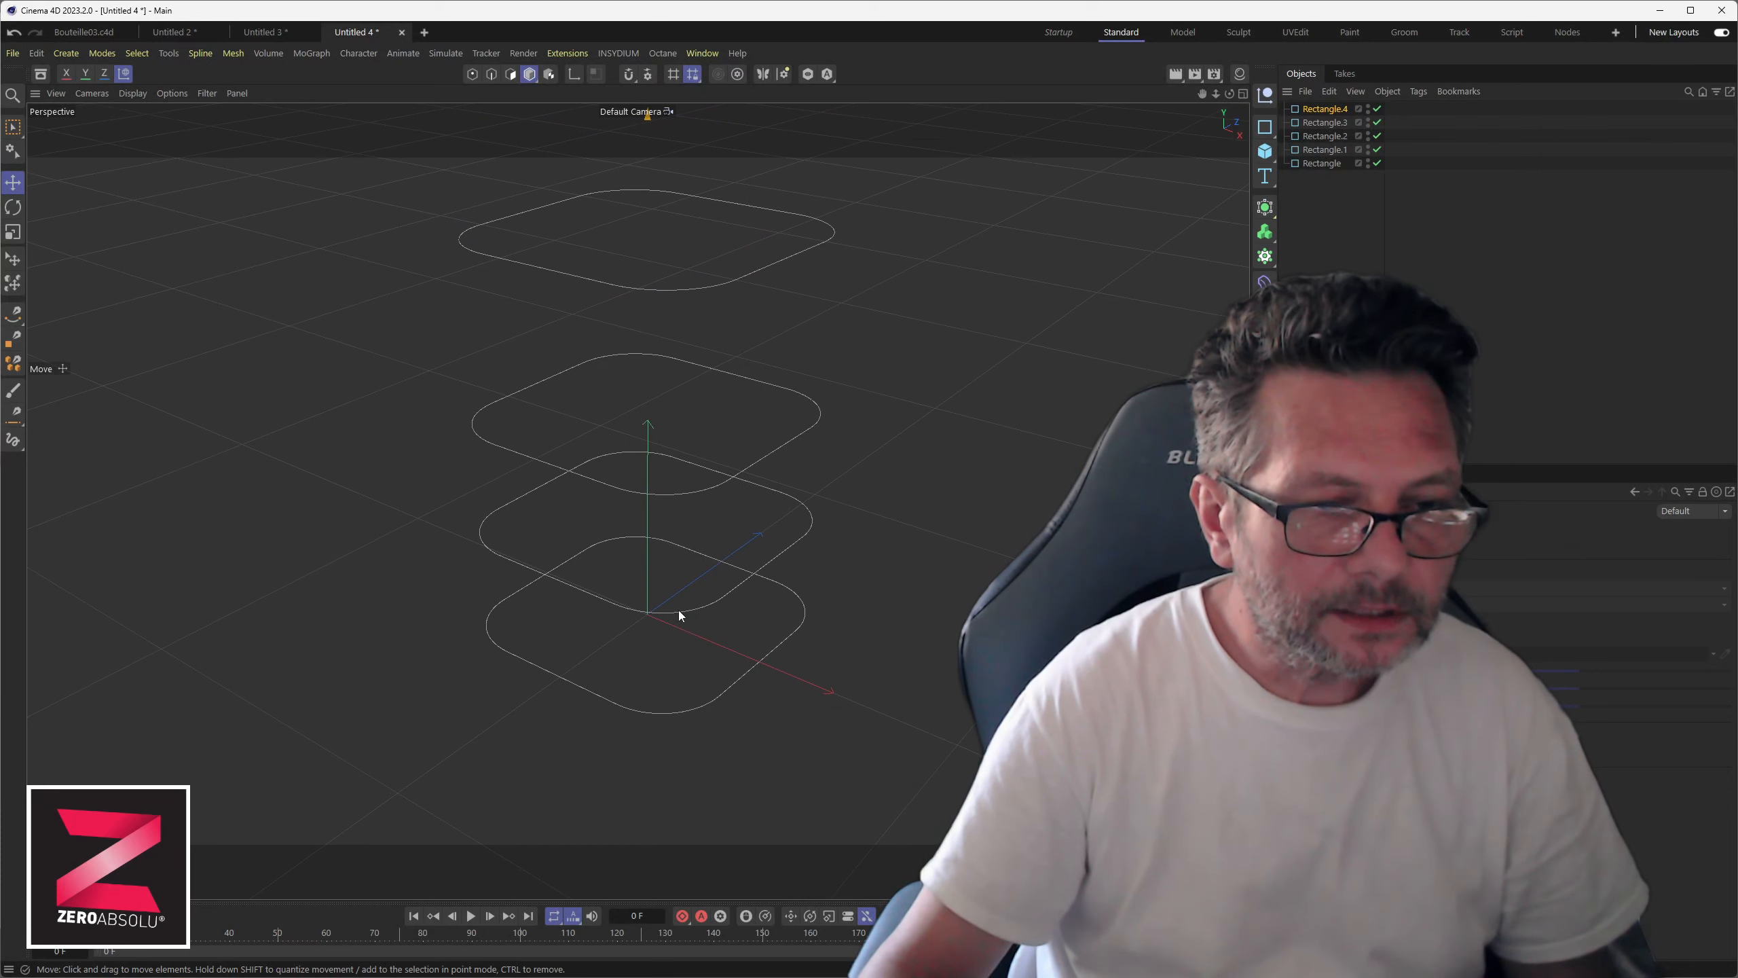
- Copy the second rectangle from the base twice, slightly higher each time, and set the middle one's width and height to 380 cm
left_click(659, 615)
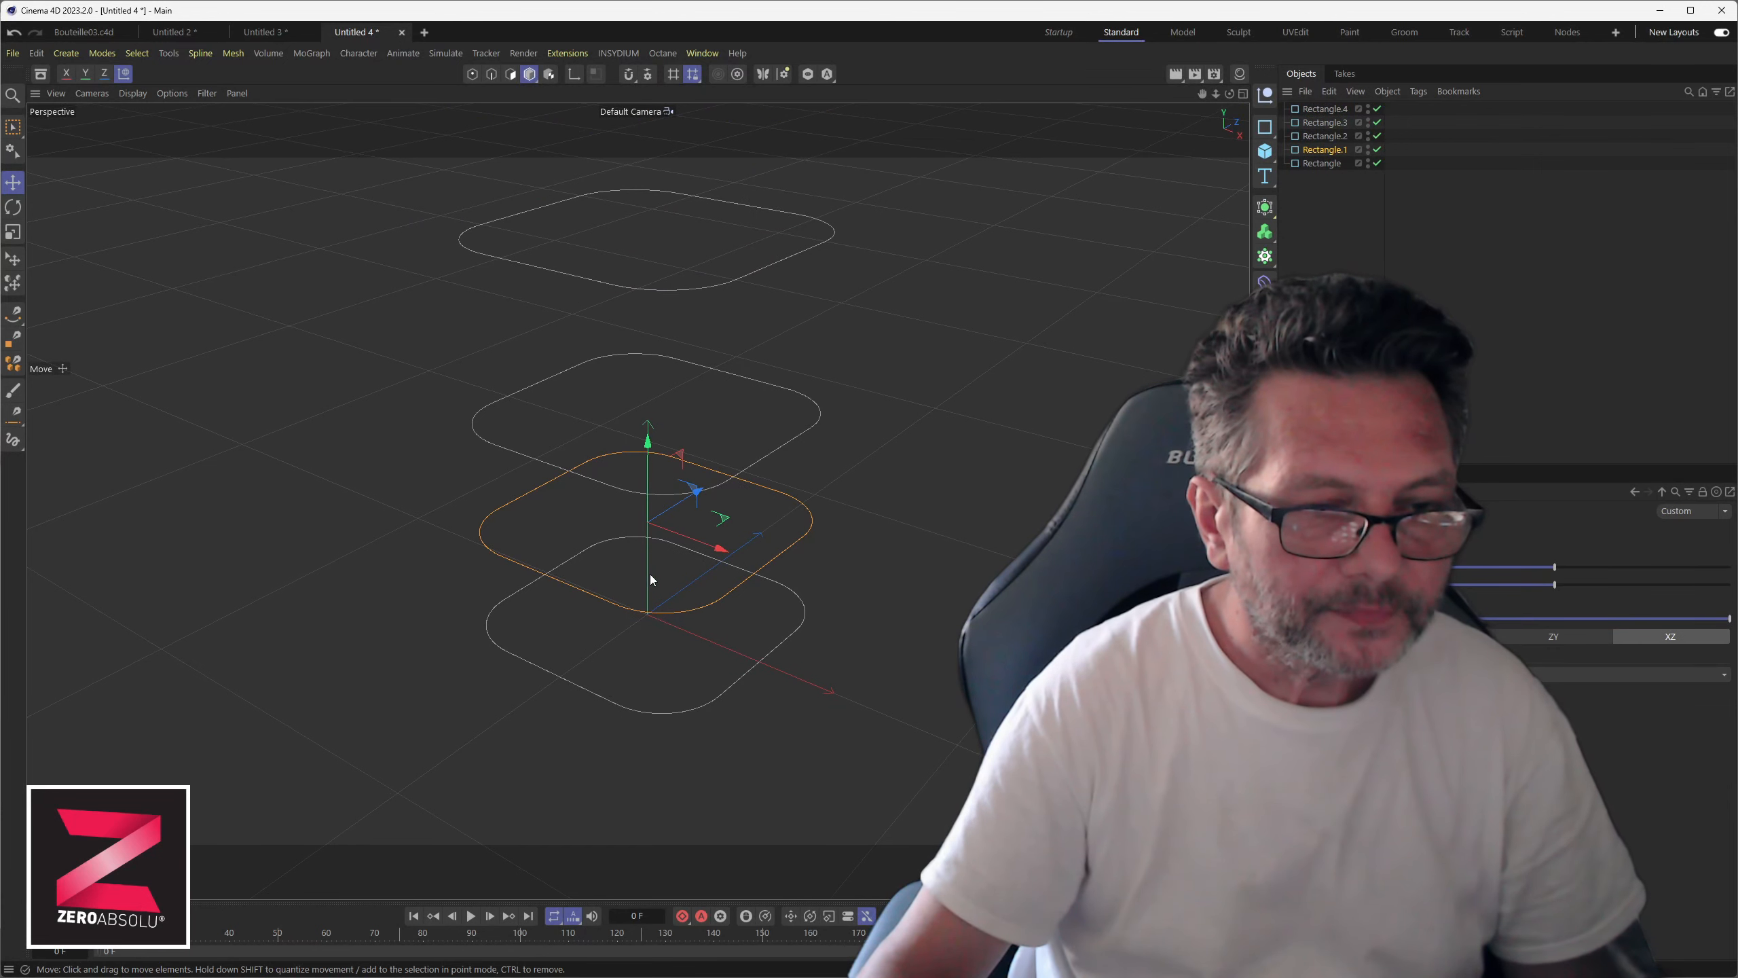
left_click_drag(650, 573, 654, 473, "alt")
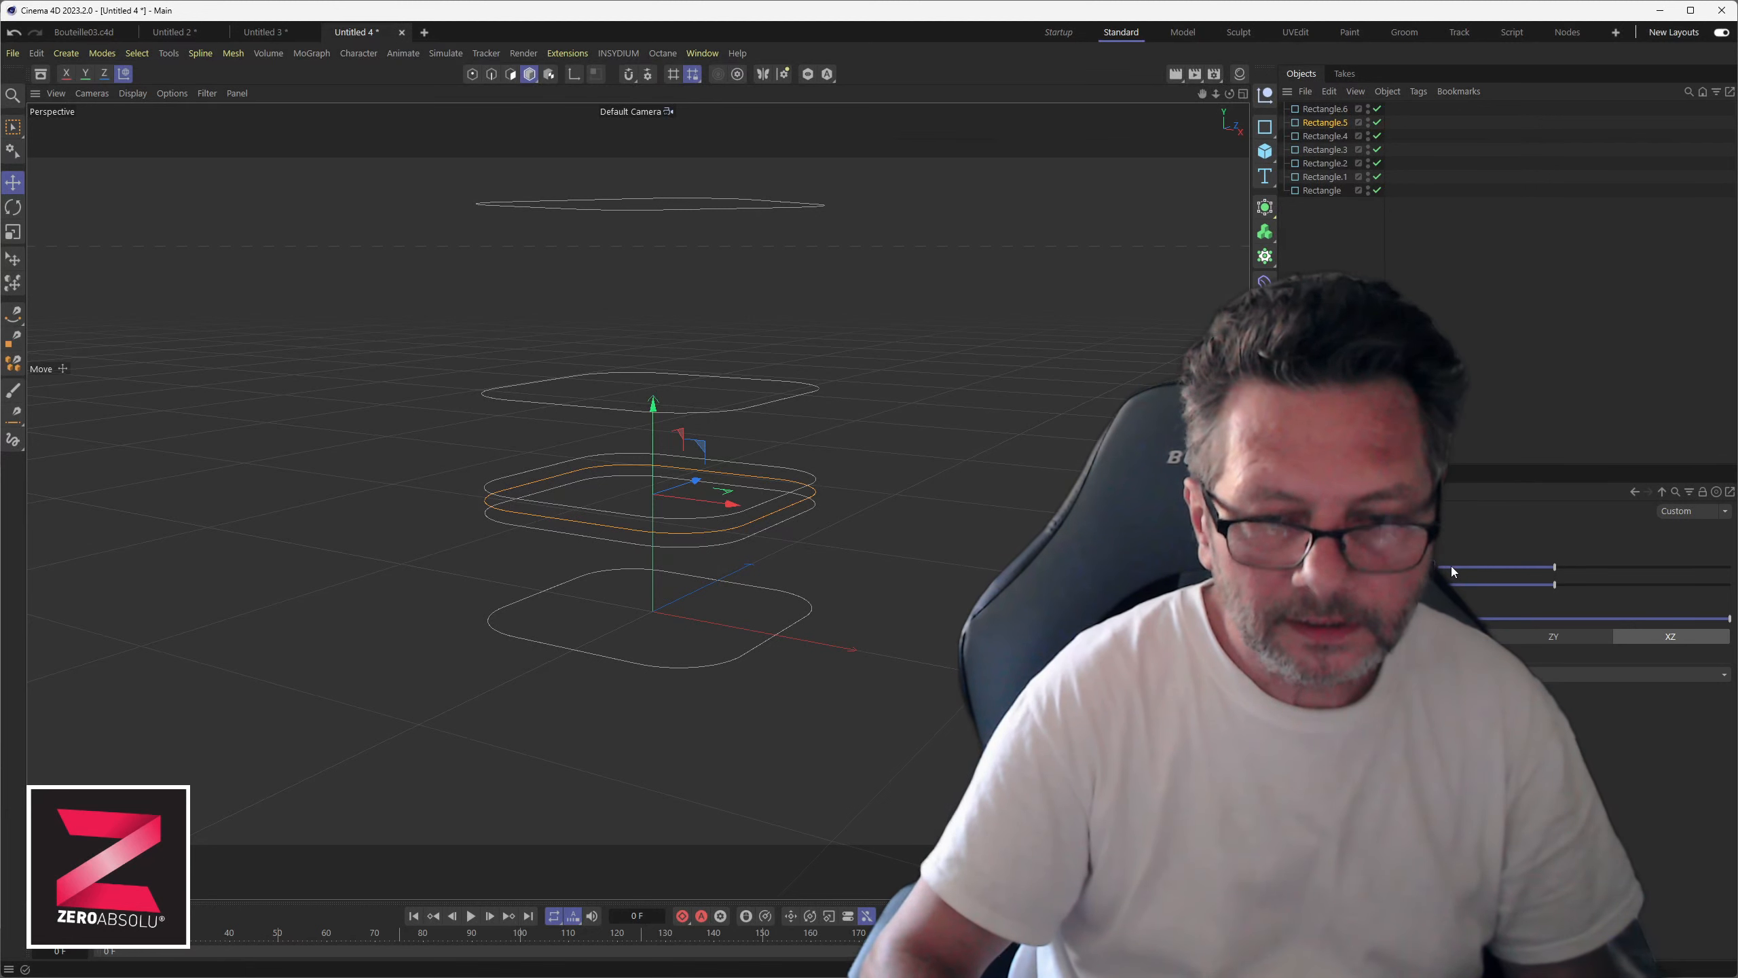
type("380")
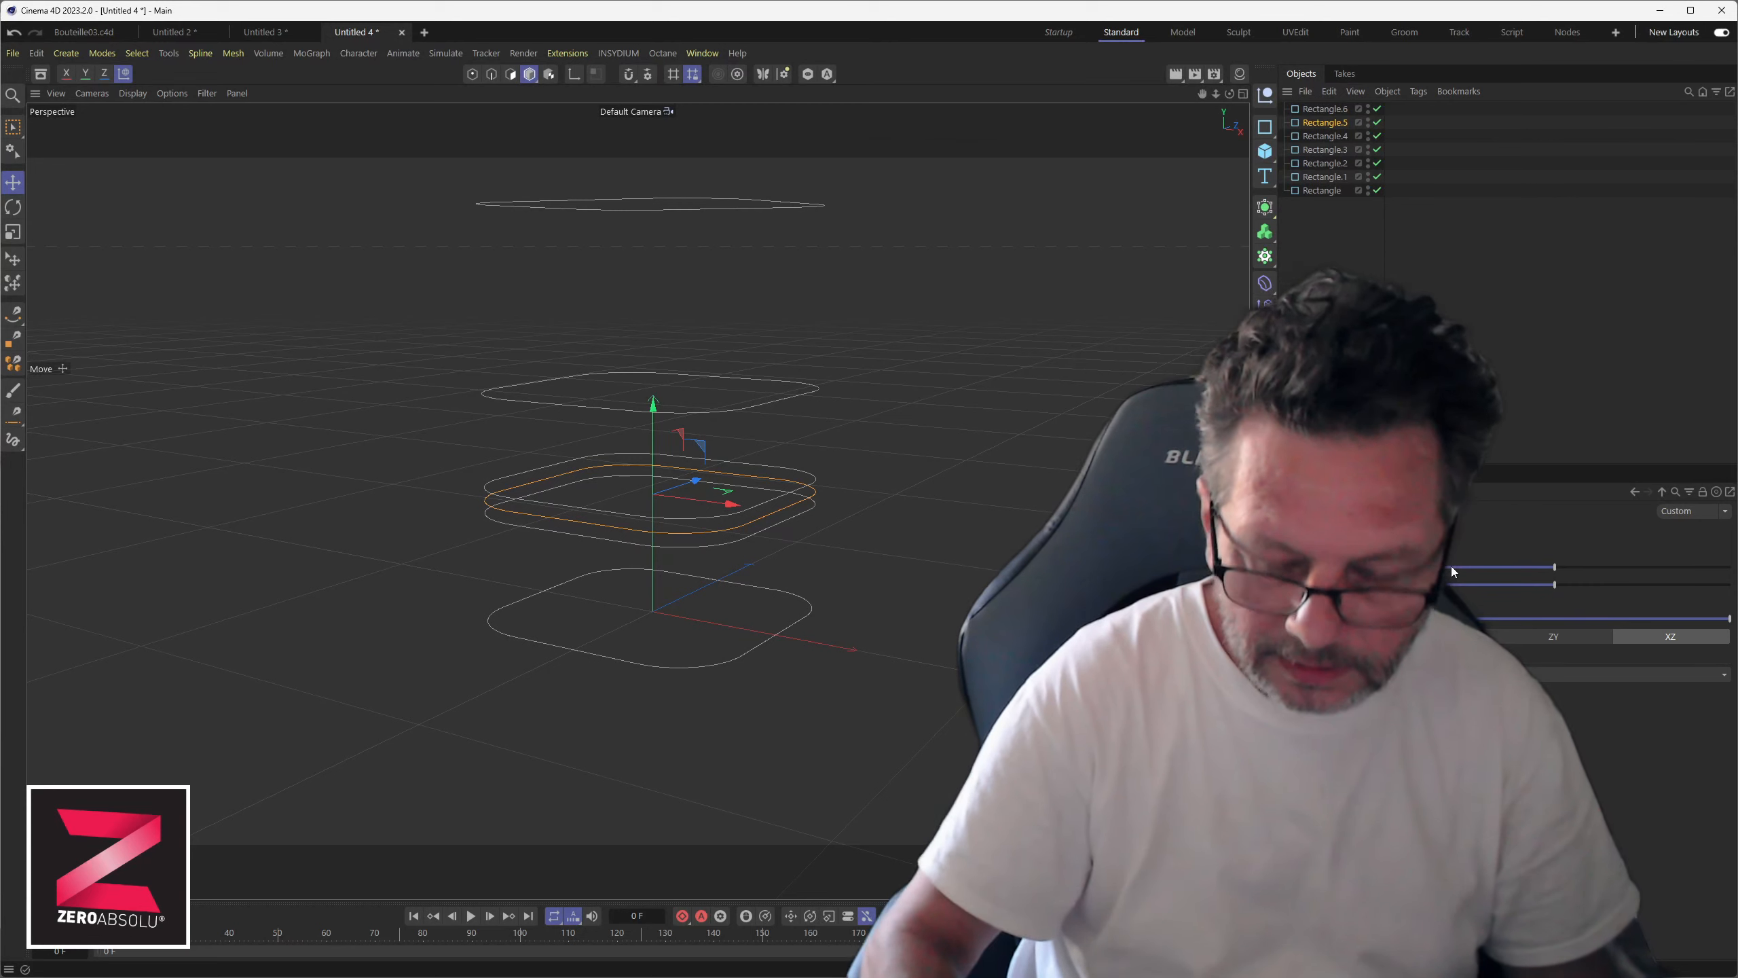
key("Tab")
type("380")
key("Return")
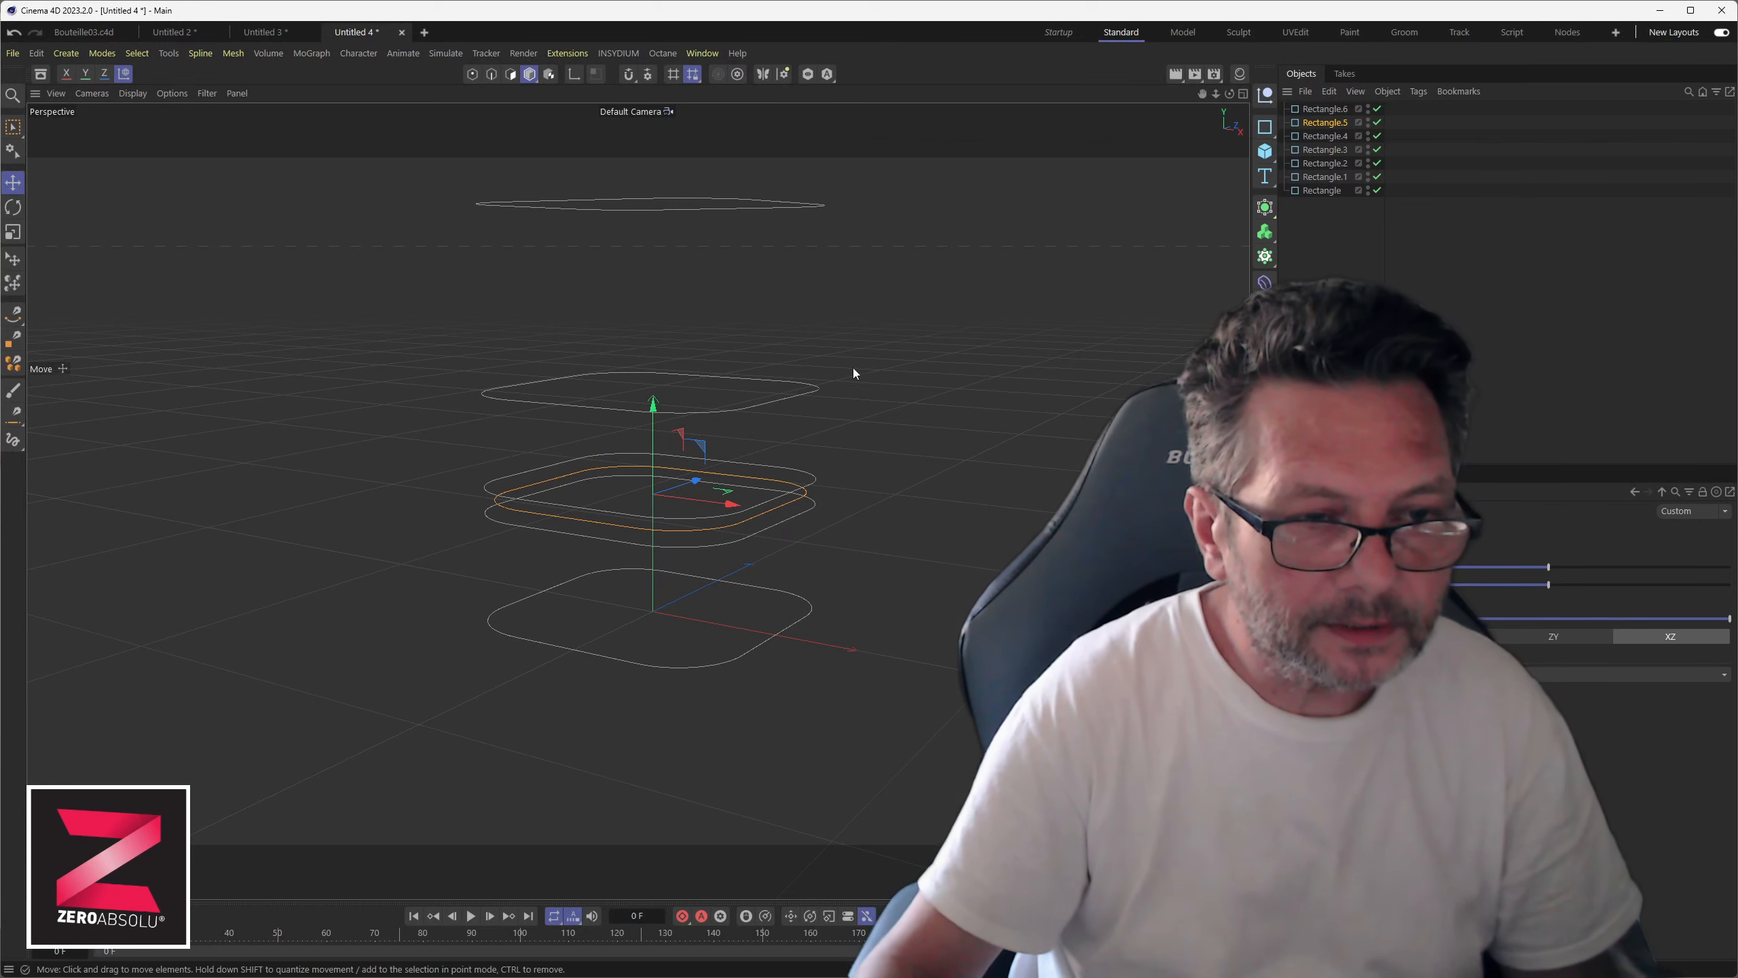
- Add copies just above and below the next rectangle up, Rectangle.2, and set Rectangle.2's width and height to 380 cm
left_click(581, 406)
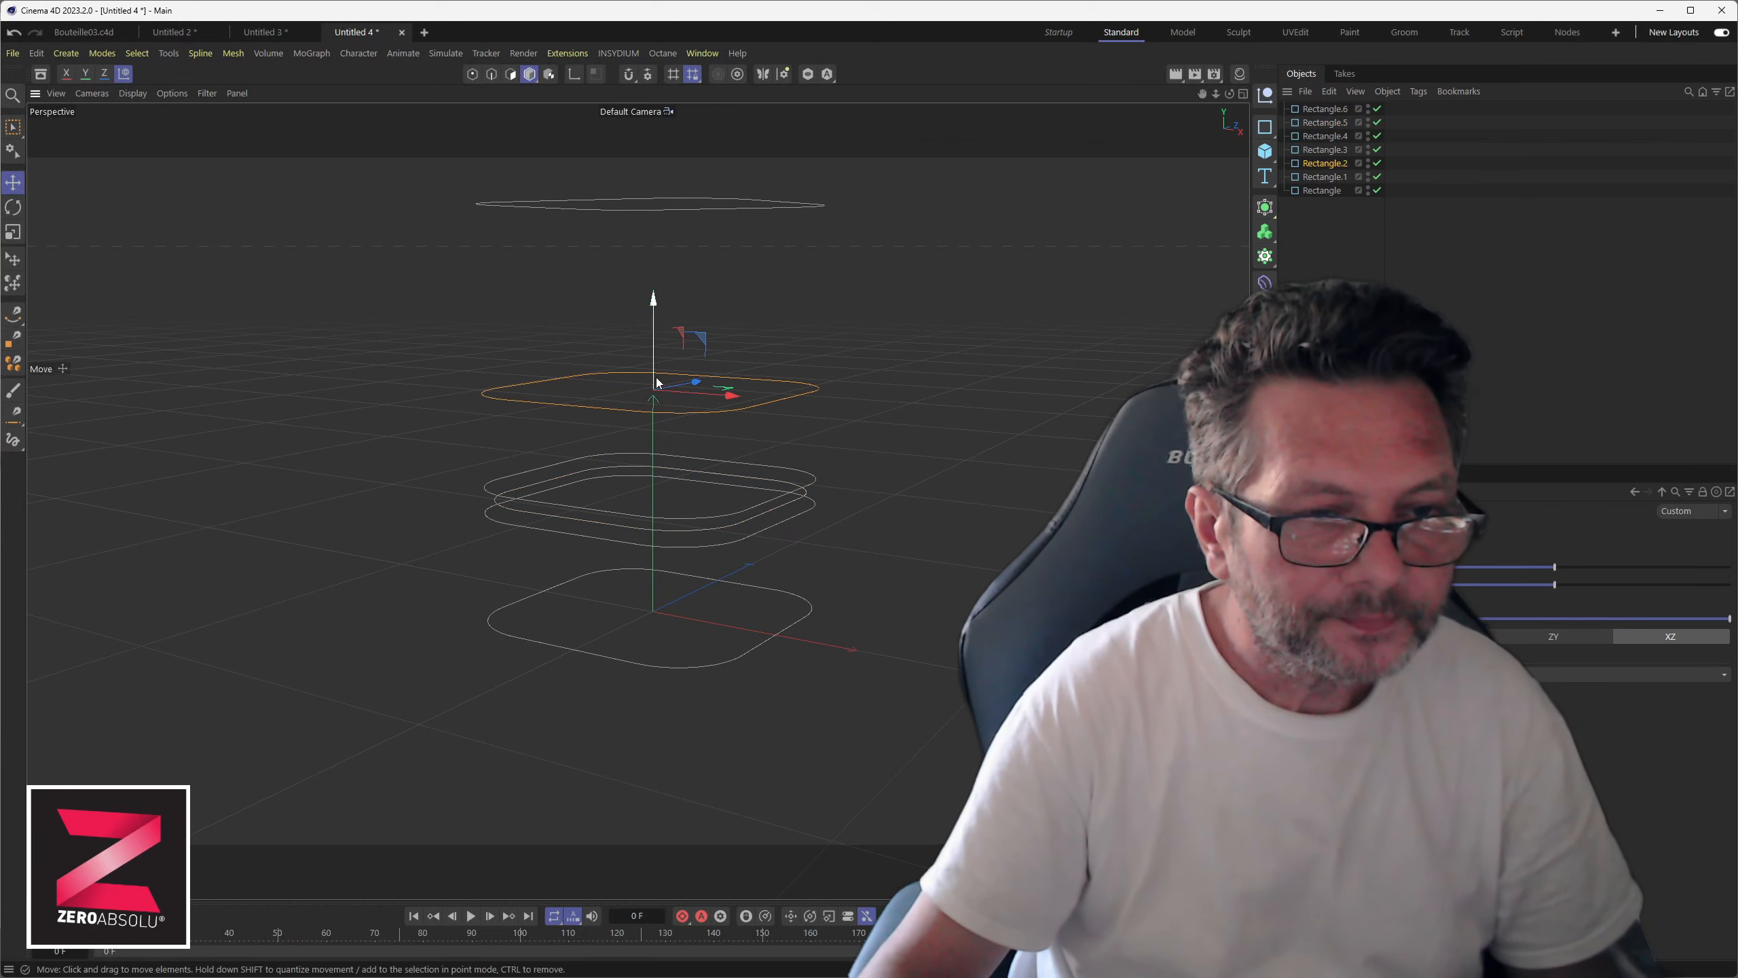
left_click_drag(652, 377, 649, 401)
left_click(630, 411)
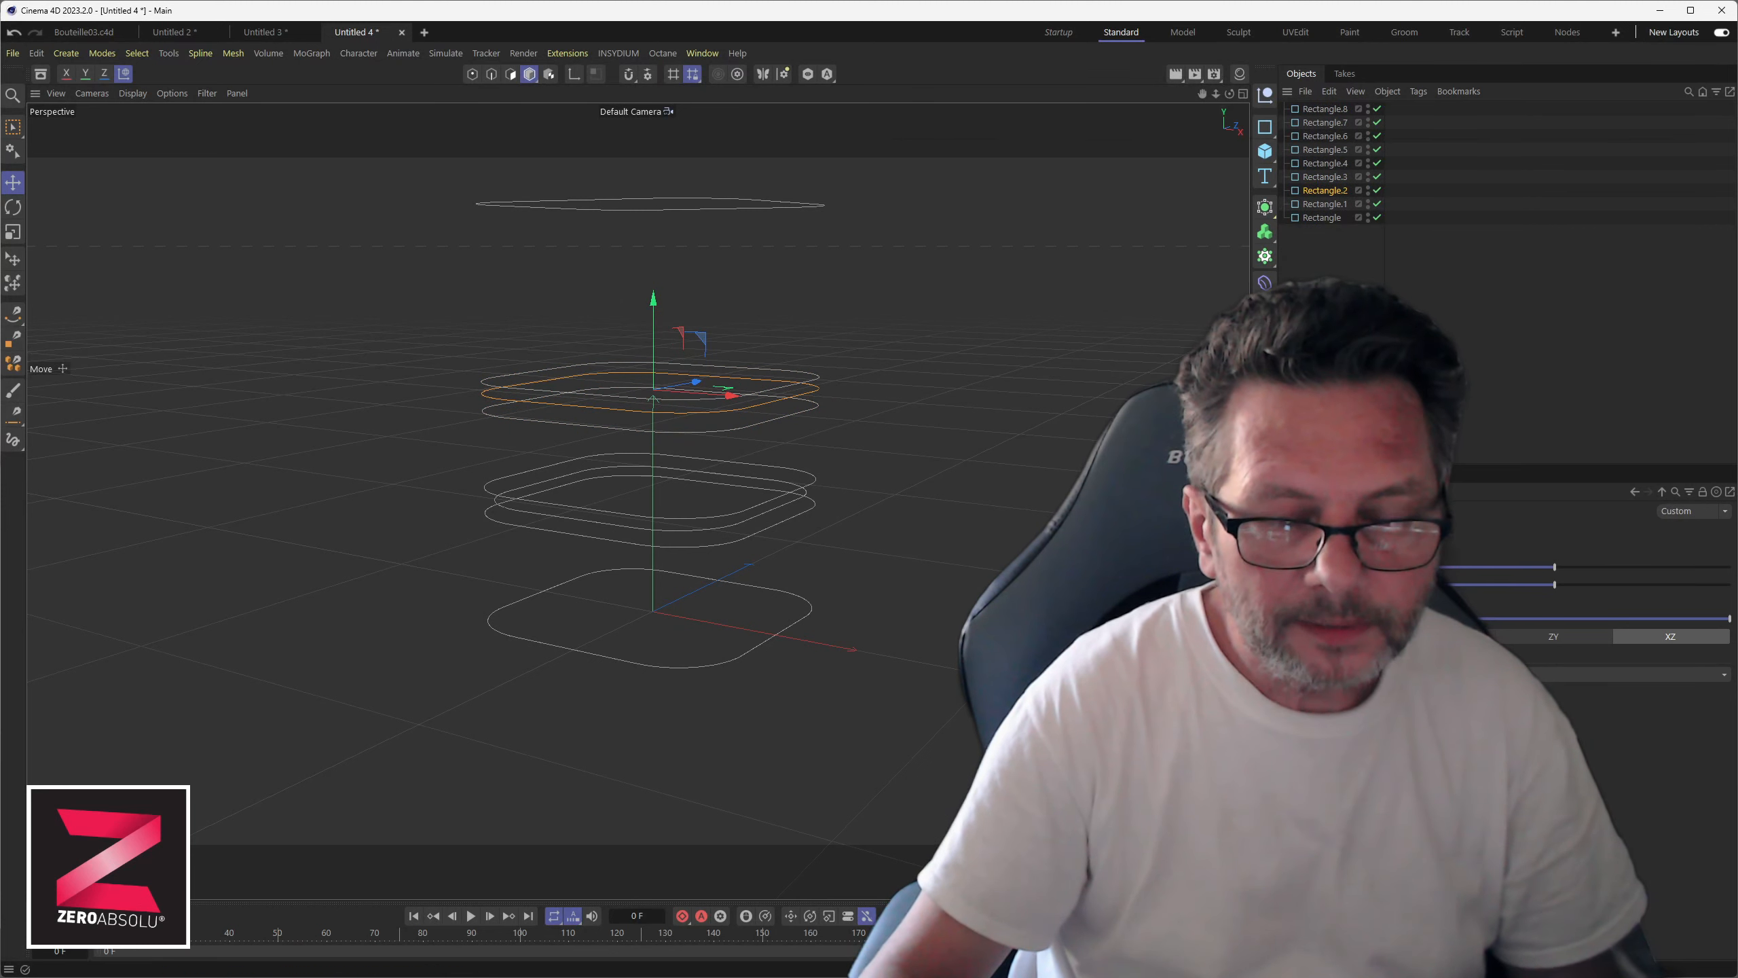
type("380")
key("Tab")
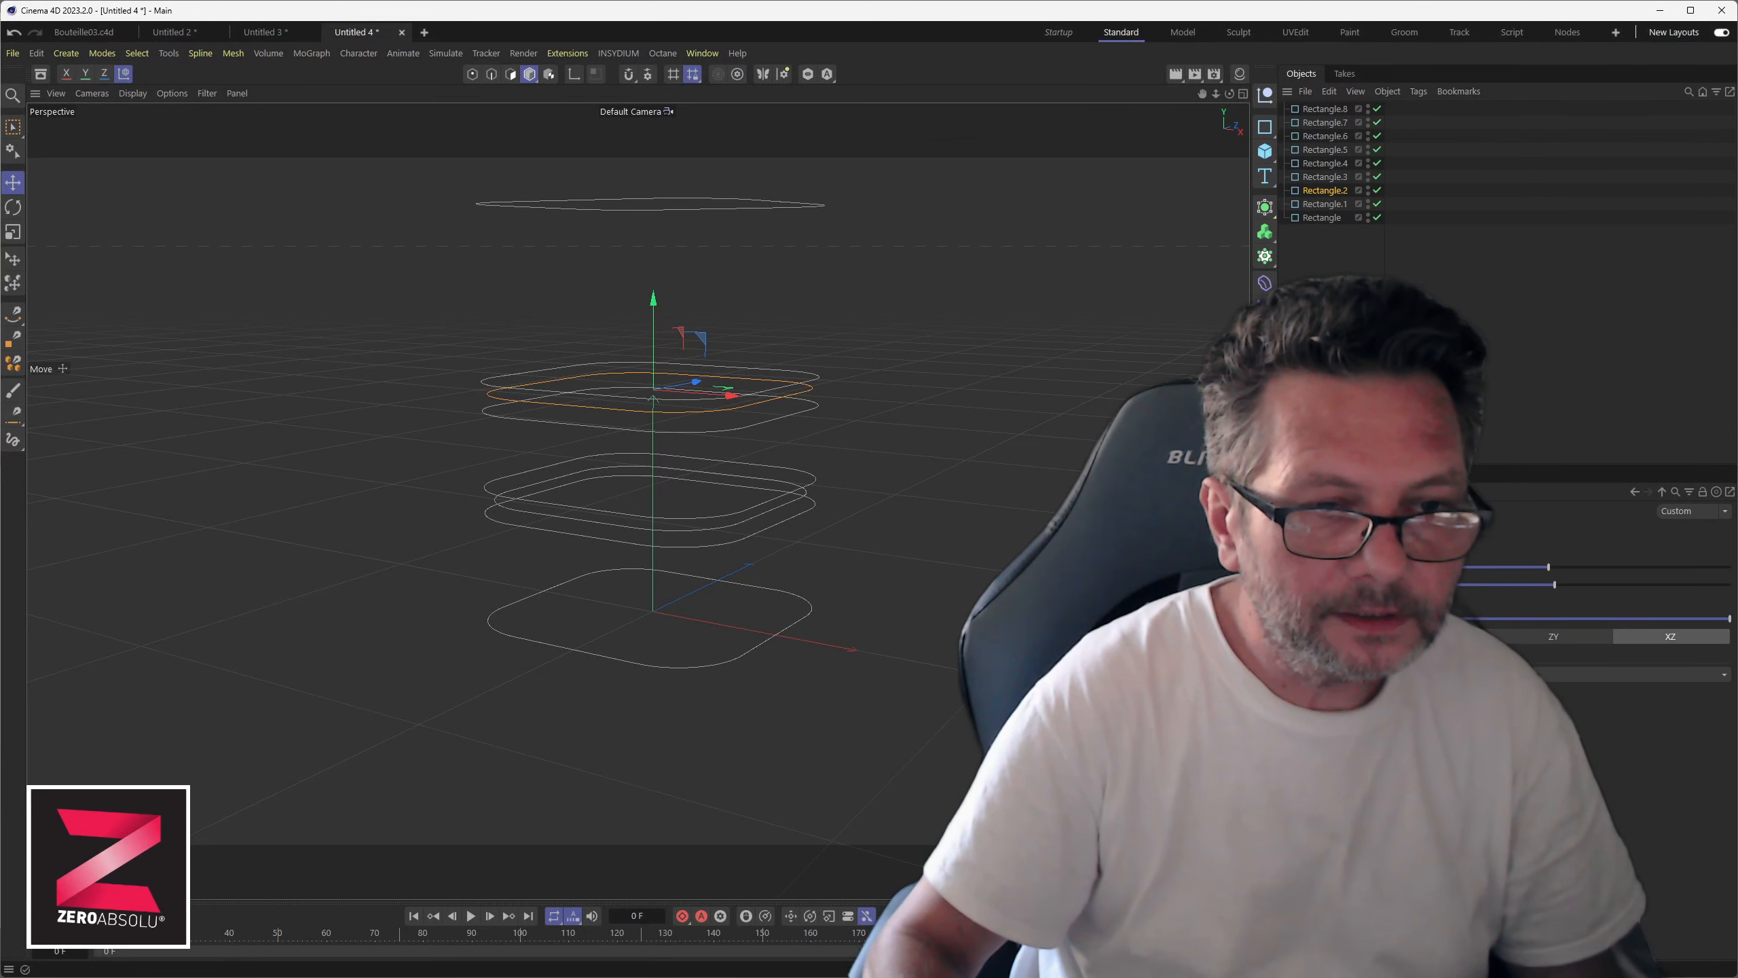
type("380")
key("Return")
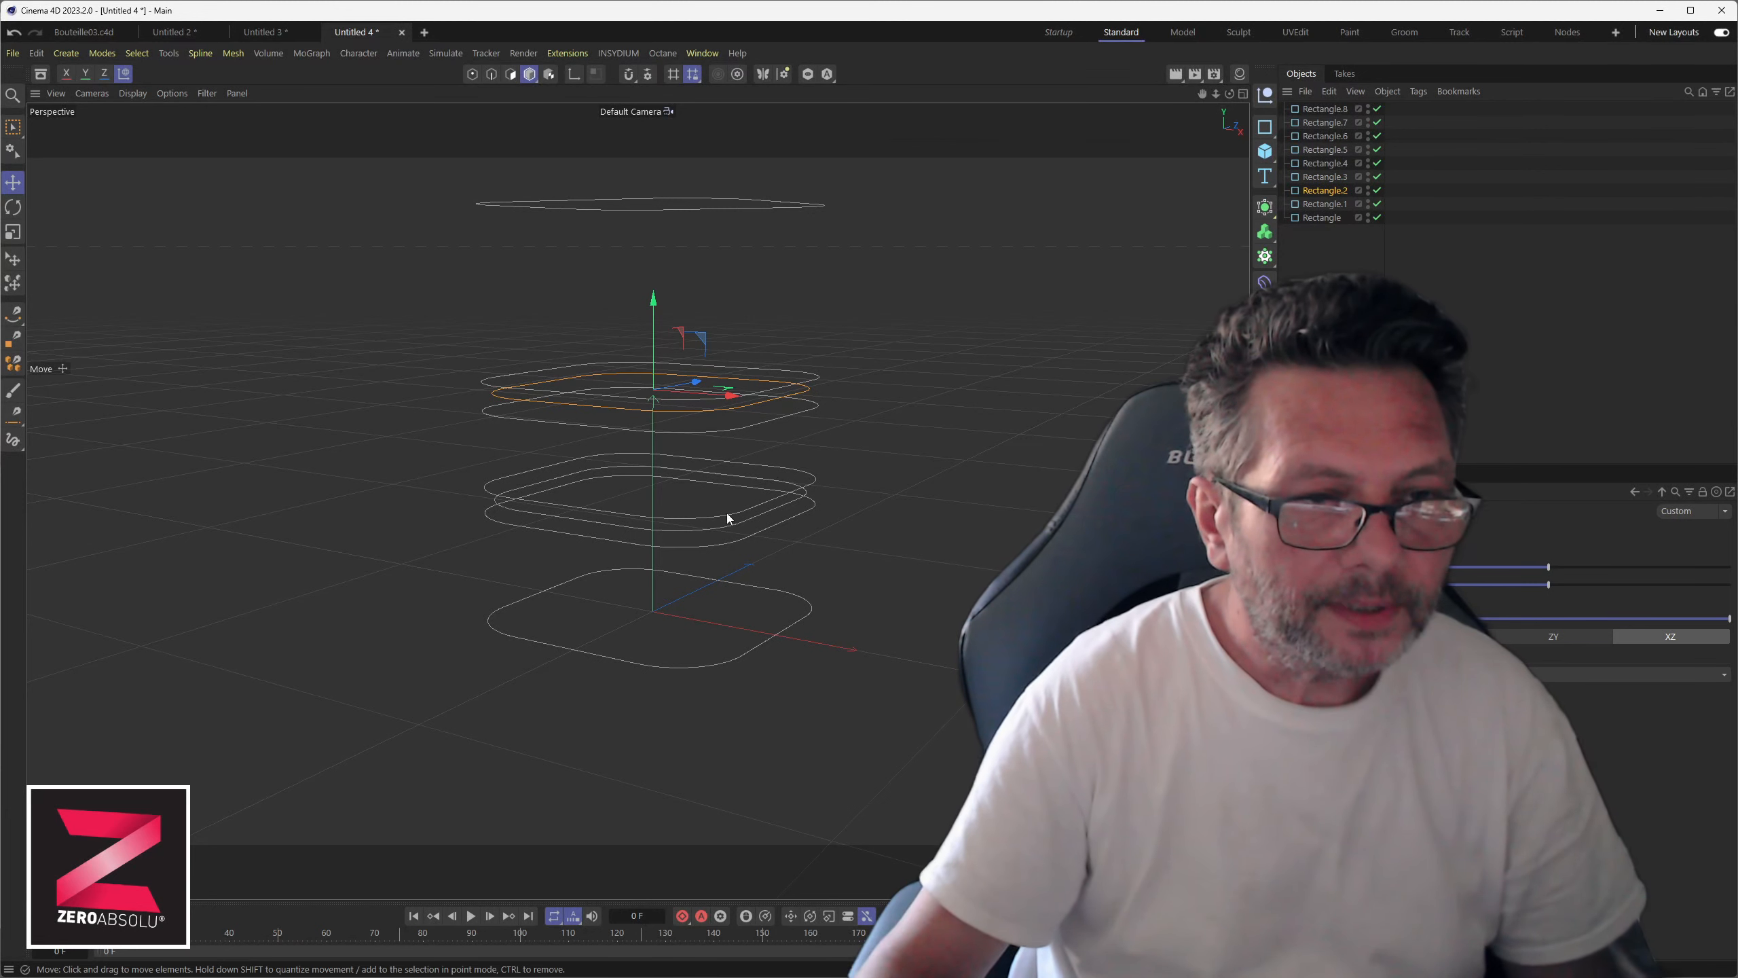
left_click_drag(736, 458, 740, 491, "alt")
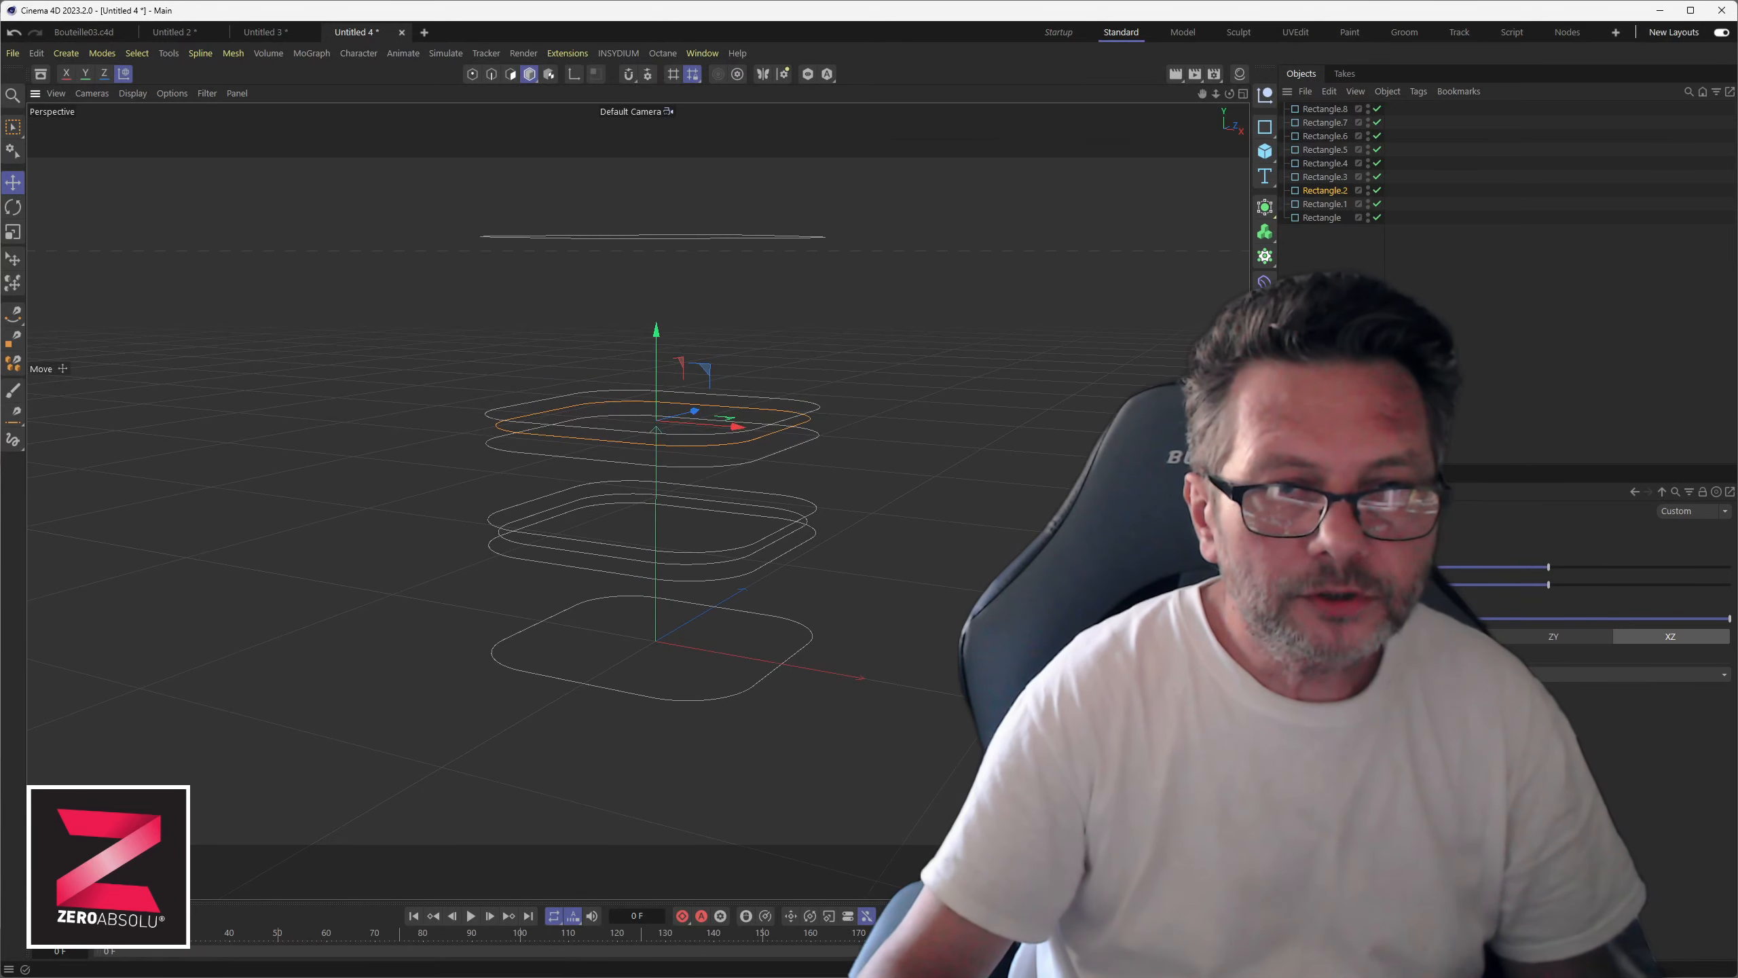
- Add a Loft generator and make the base rectangle its child
left_click(1265, 210)
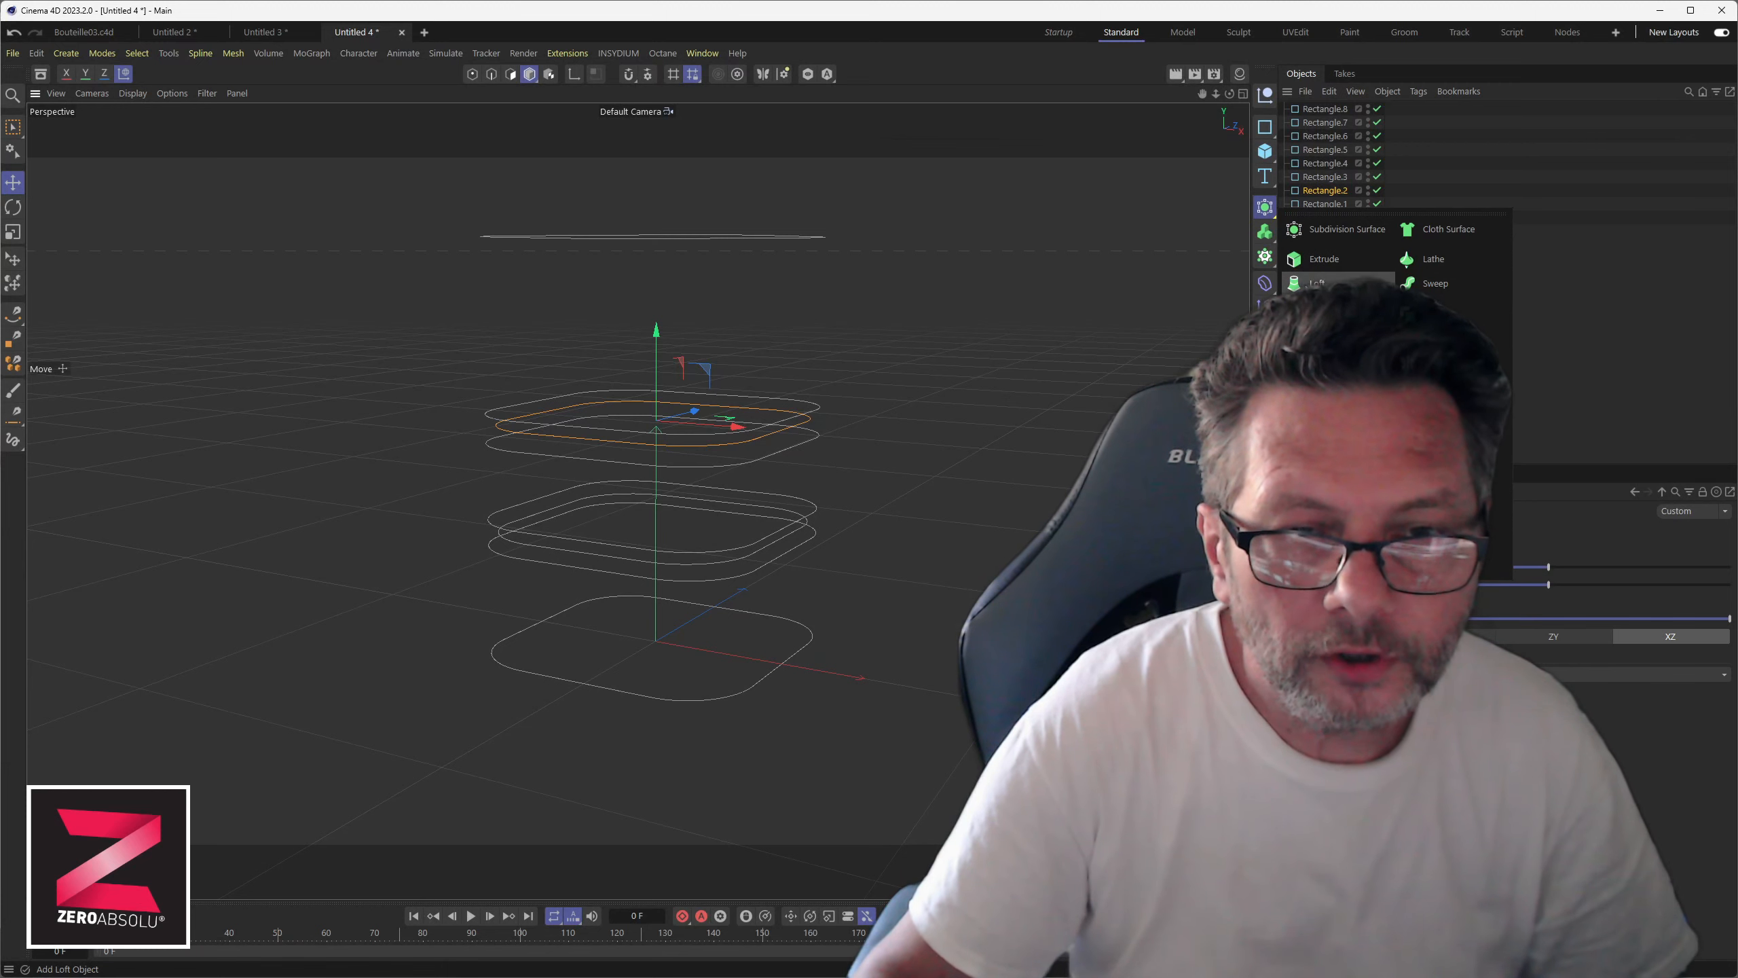
left_click(1313, 282)
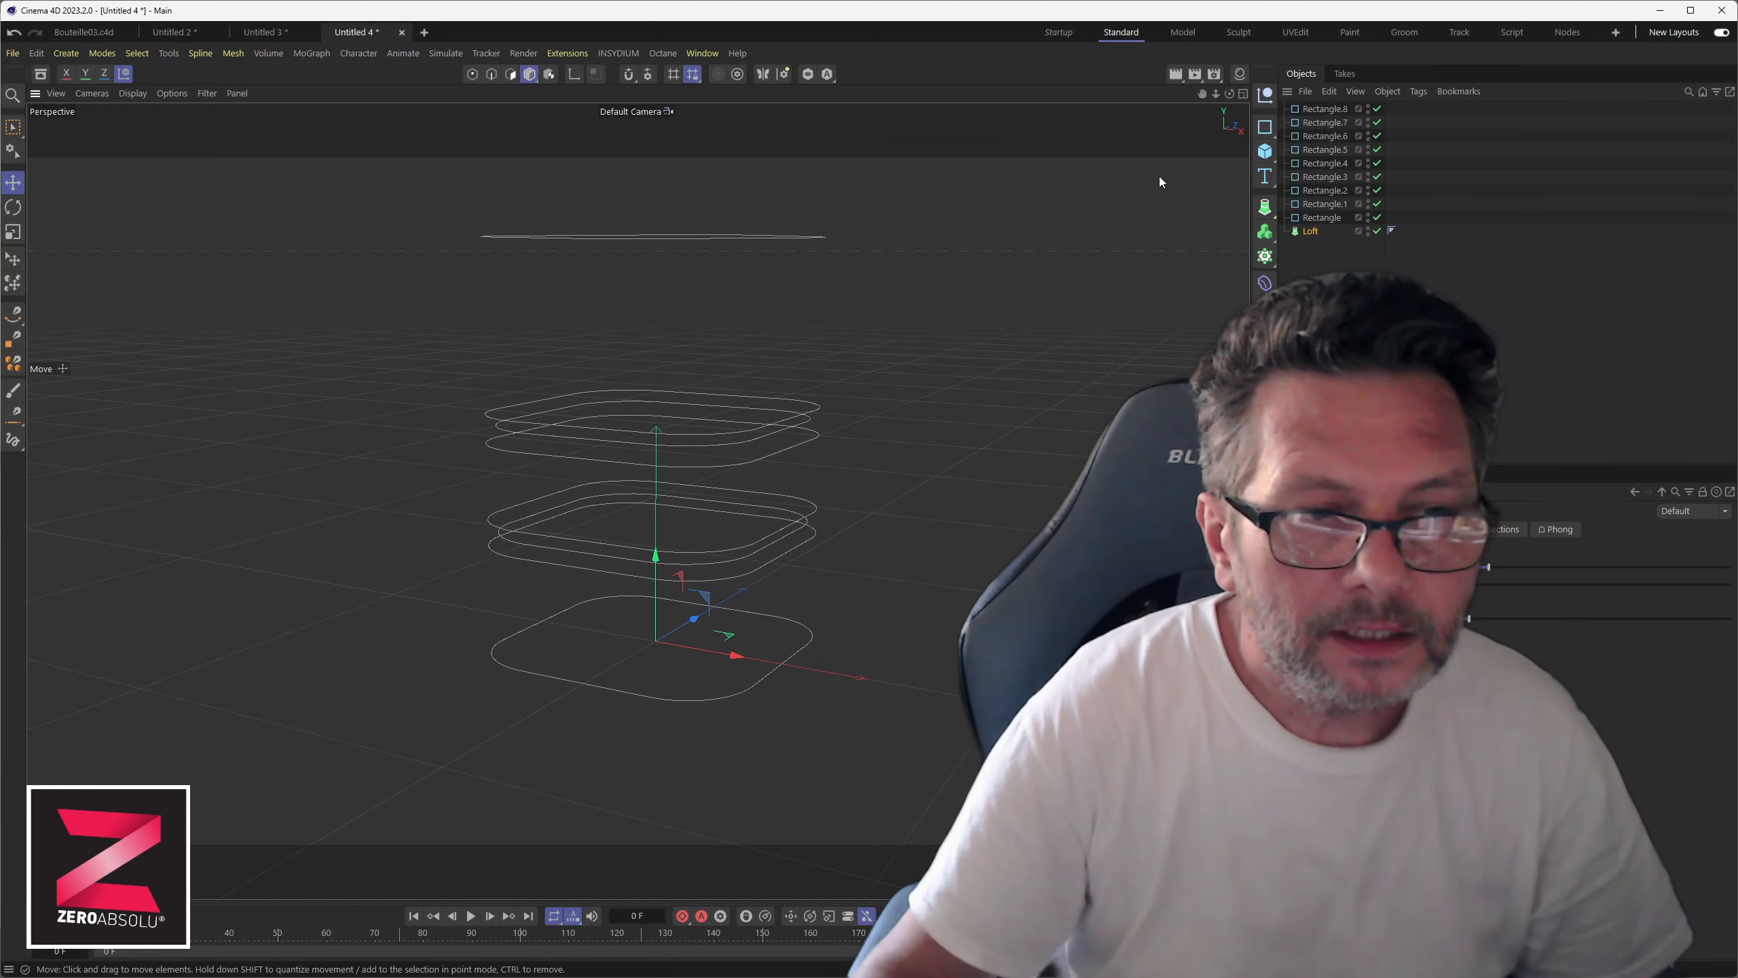
left_click(697, 701)
left_click_drag(1318, 218, 1320, 231)
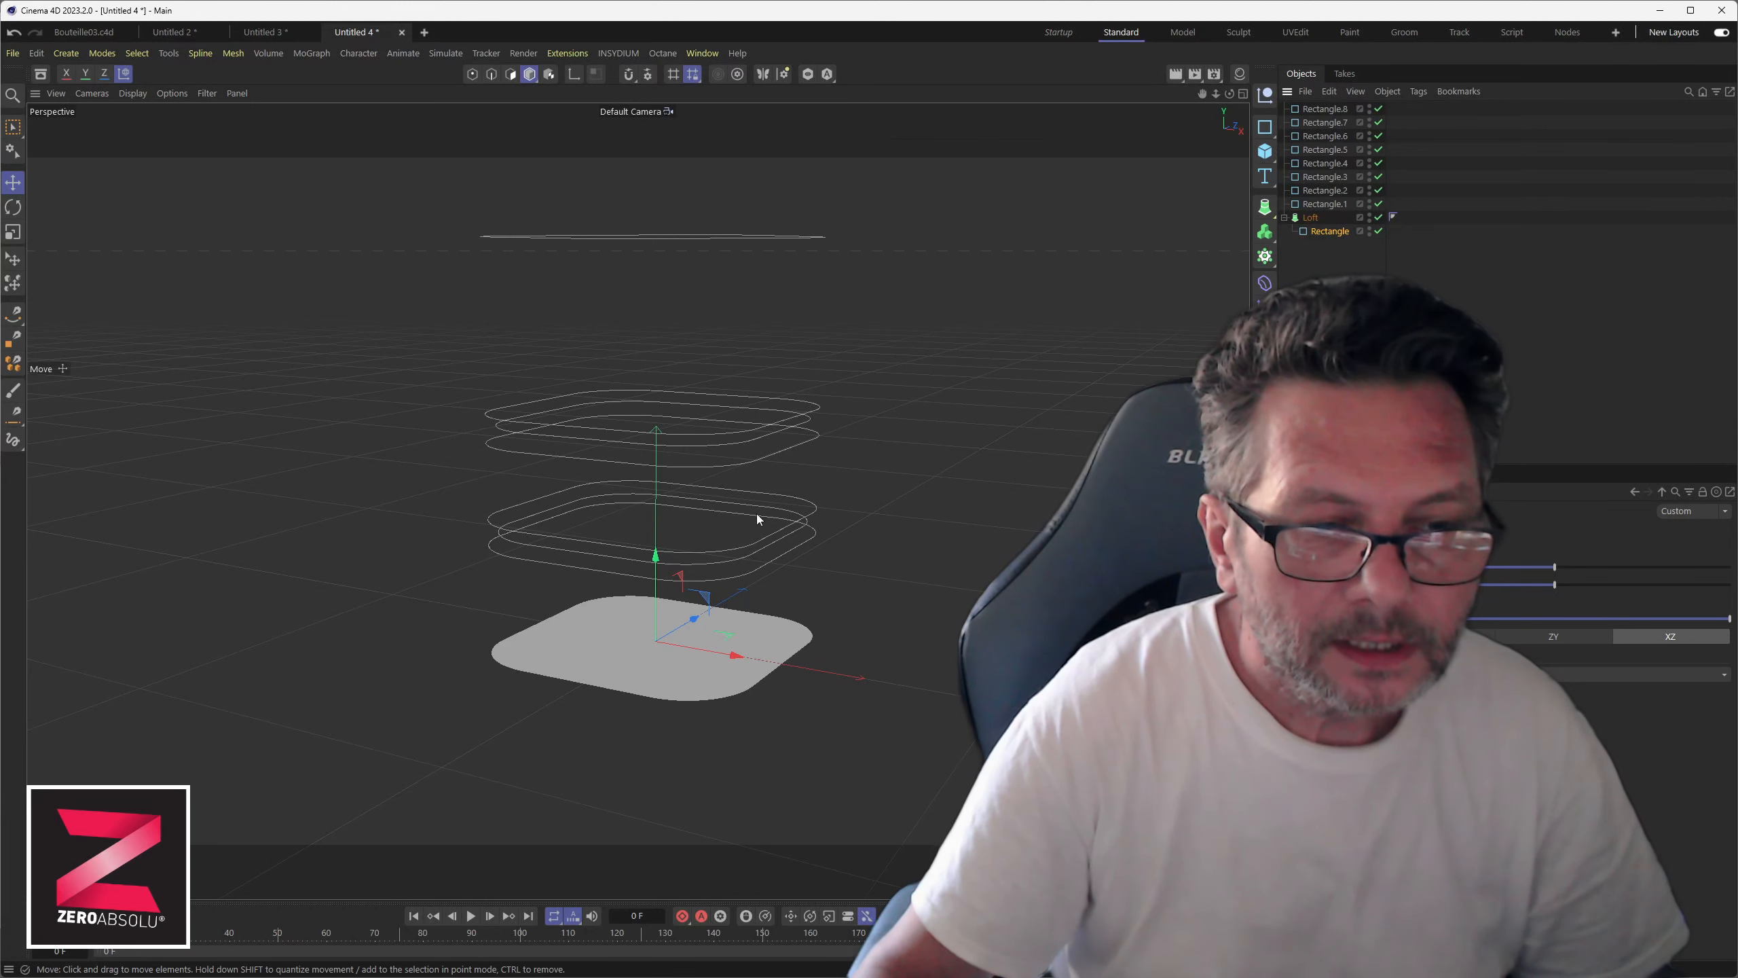
- Nest the three lower groove splines in the Loft above the base rectangle, in the order Rectangle.1, Rectangle.5, Rectangle.6
left_click(758, 564)
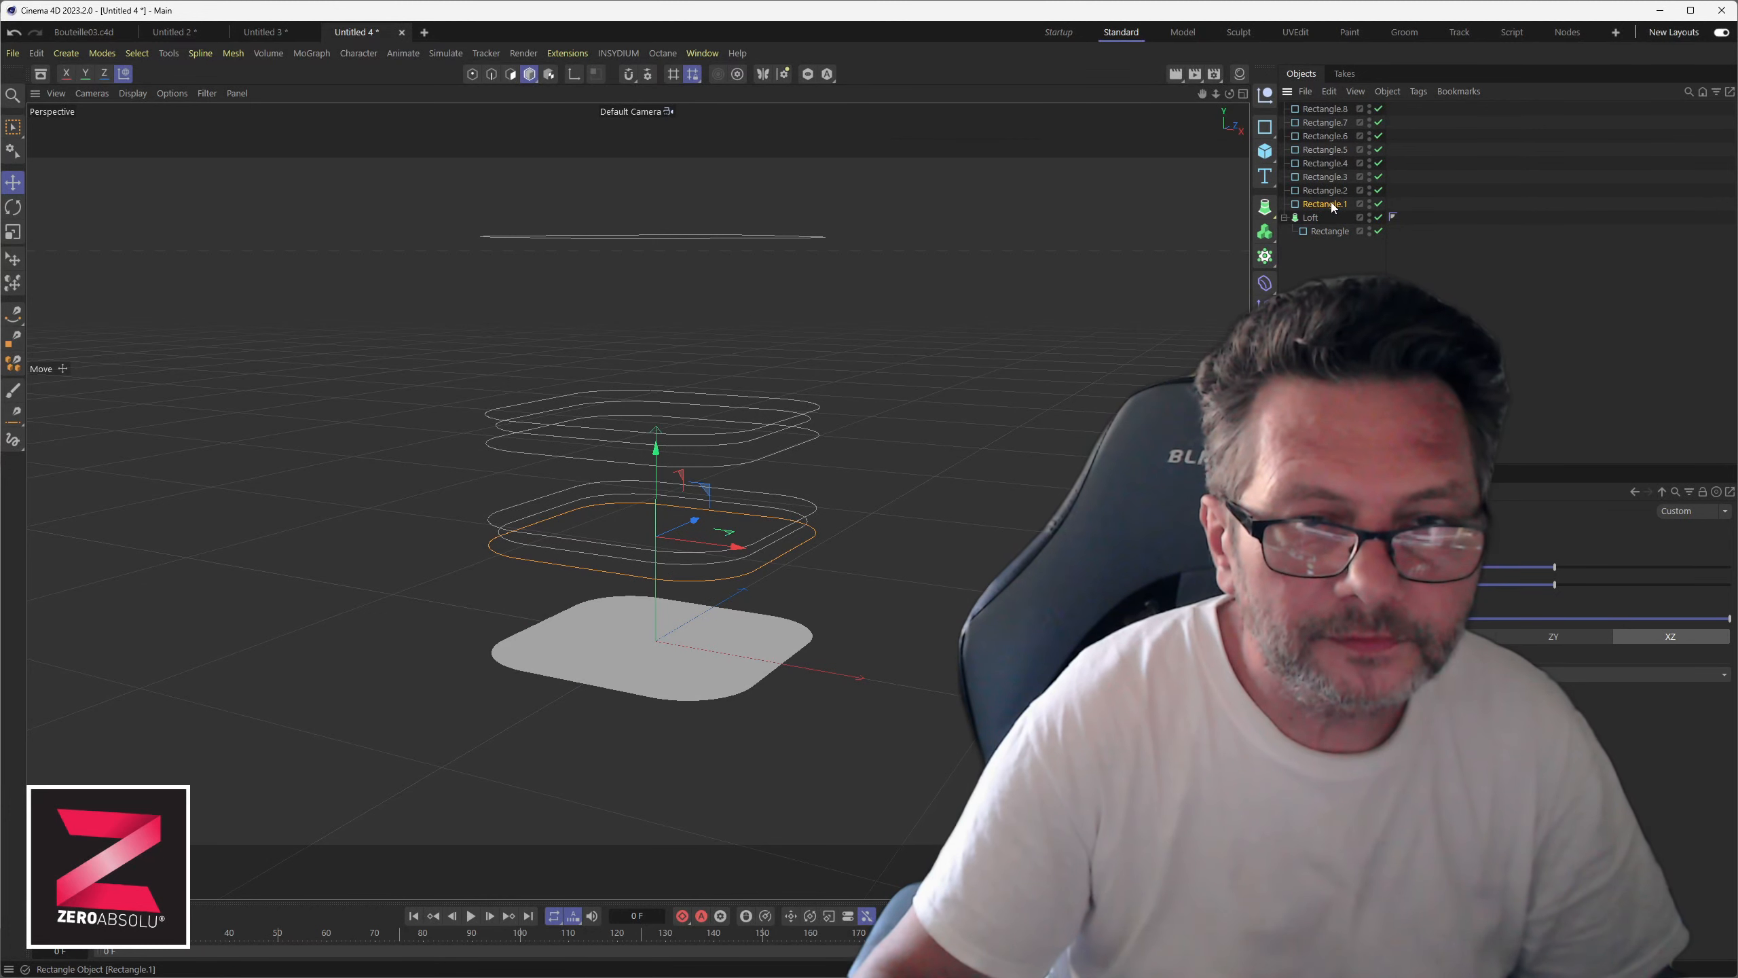
left_click_drag(1327, 208, 1315, 203)
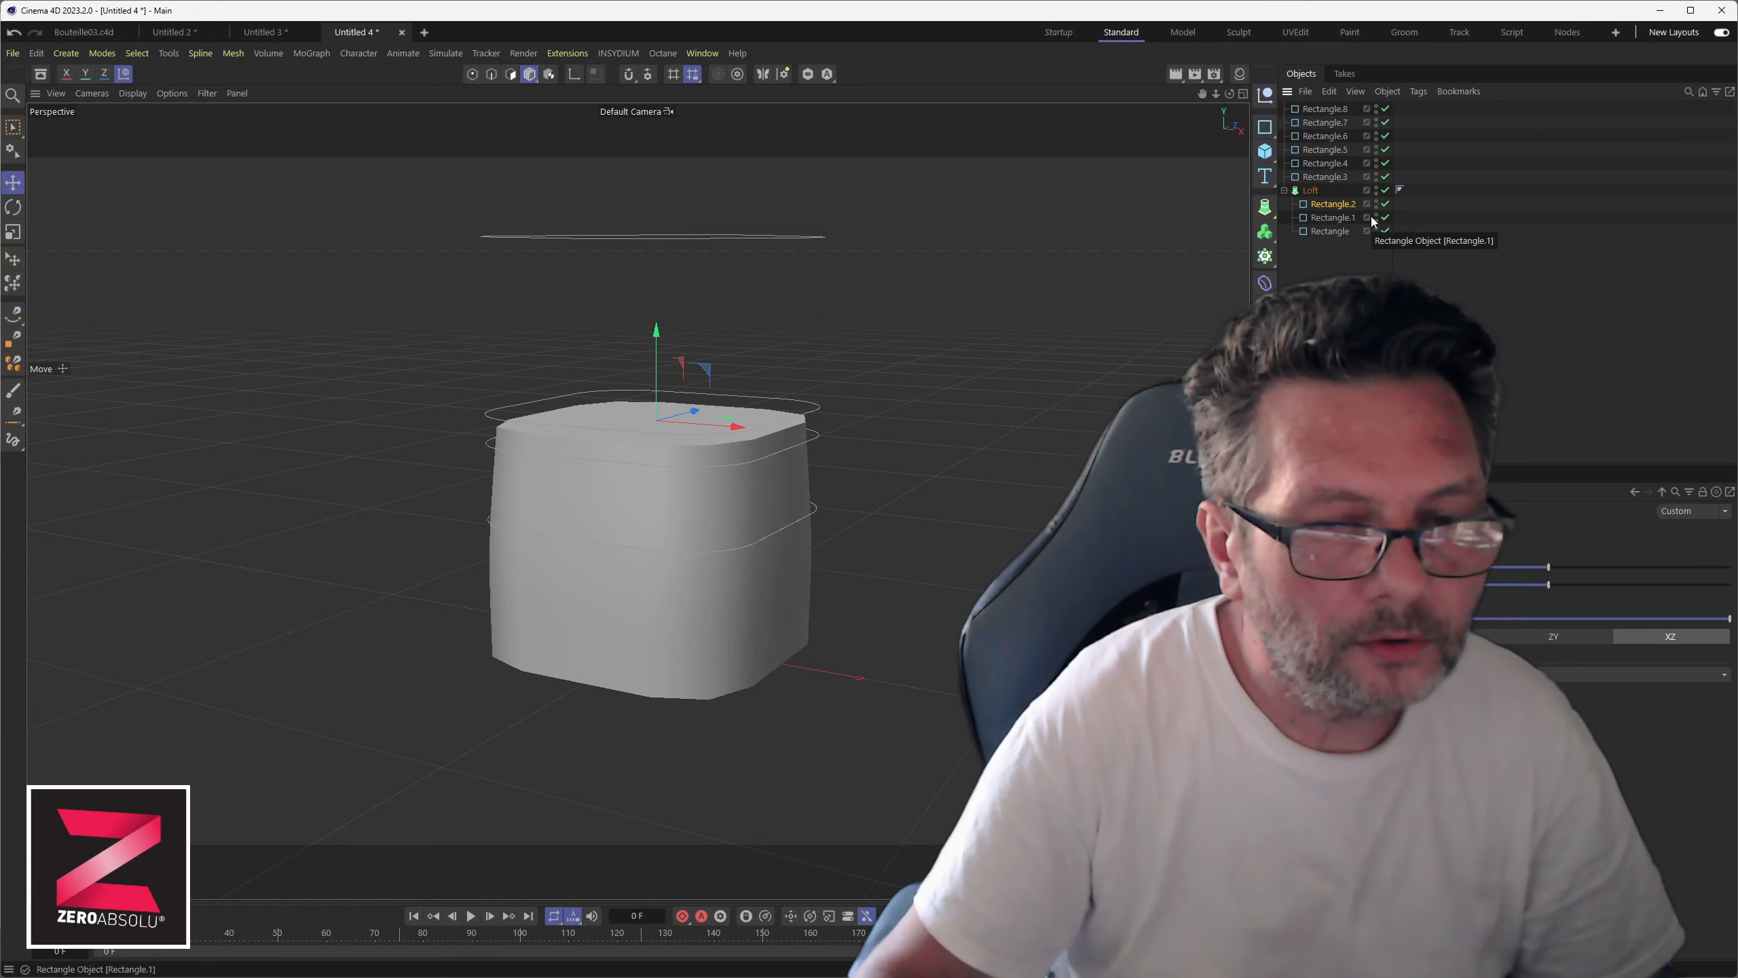
key("ctrl+z")
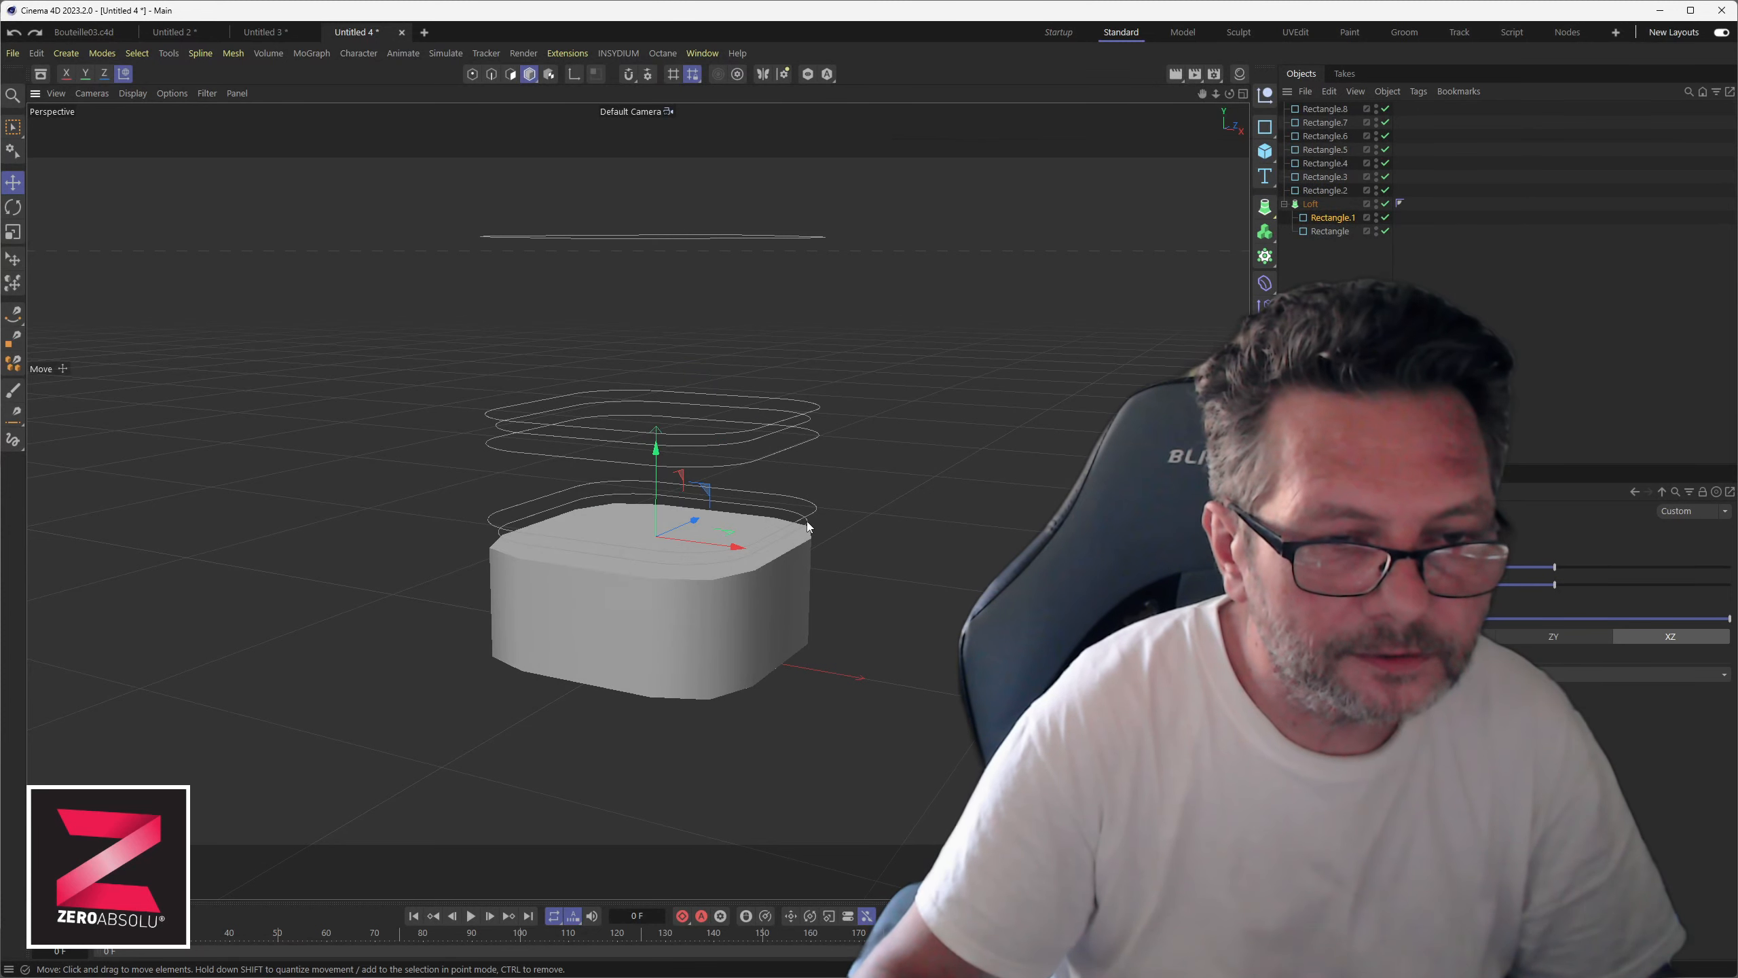
left_click_drag(1325, 205, 1323, 204)
left_click(1339, 136)
left_click_drag(1323, 190, 1323, 191)
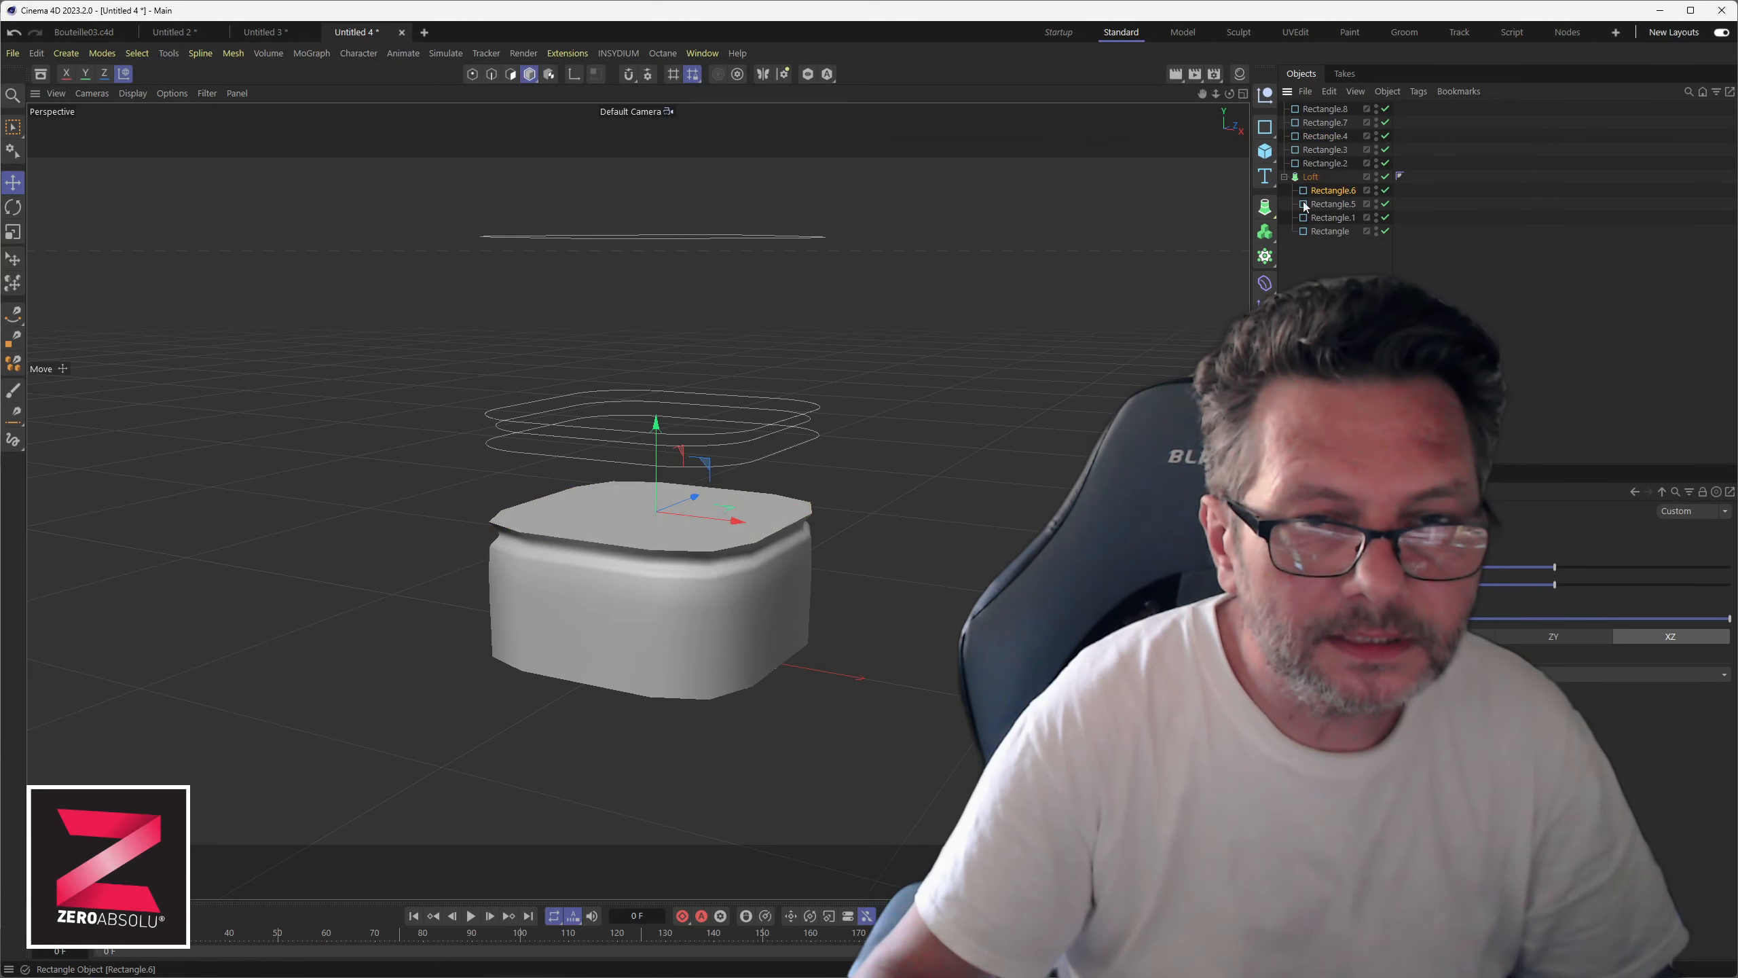
- Nest the three upper groove splines at the head of the Loft's children, in the order Rectangle.8, Rectangle.2, Rectangle.7
left_click(1332, 109)
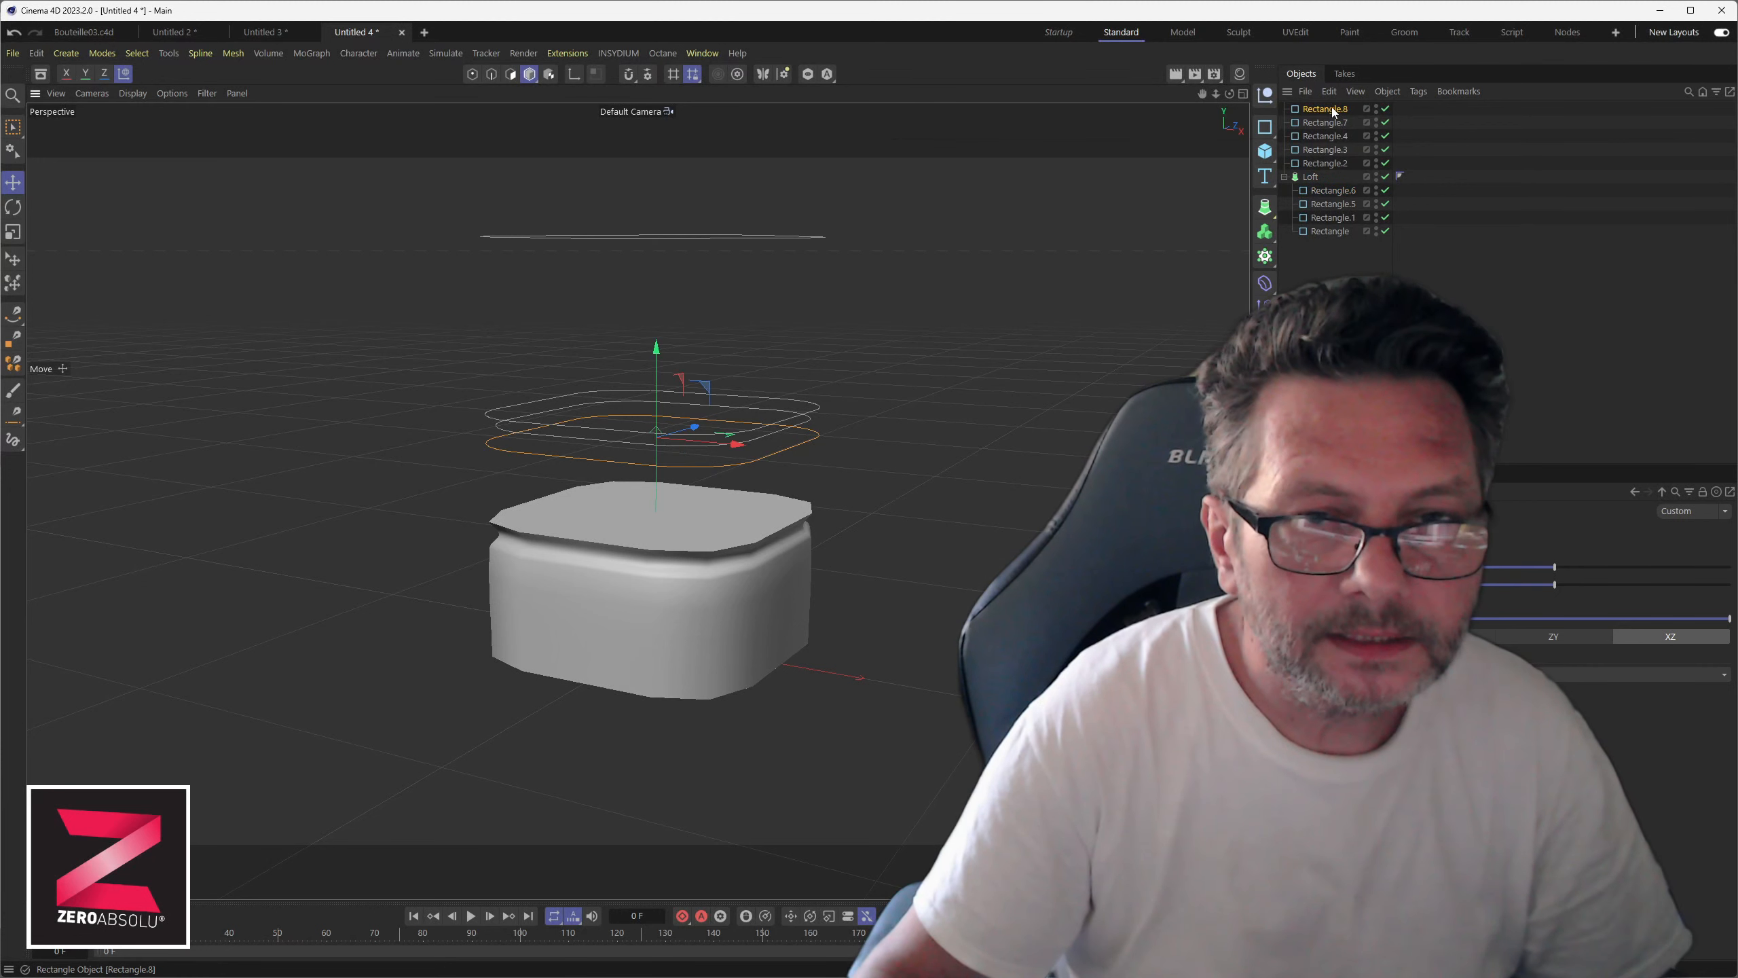
left_click_drag(1323, 178, 1320, 179)
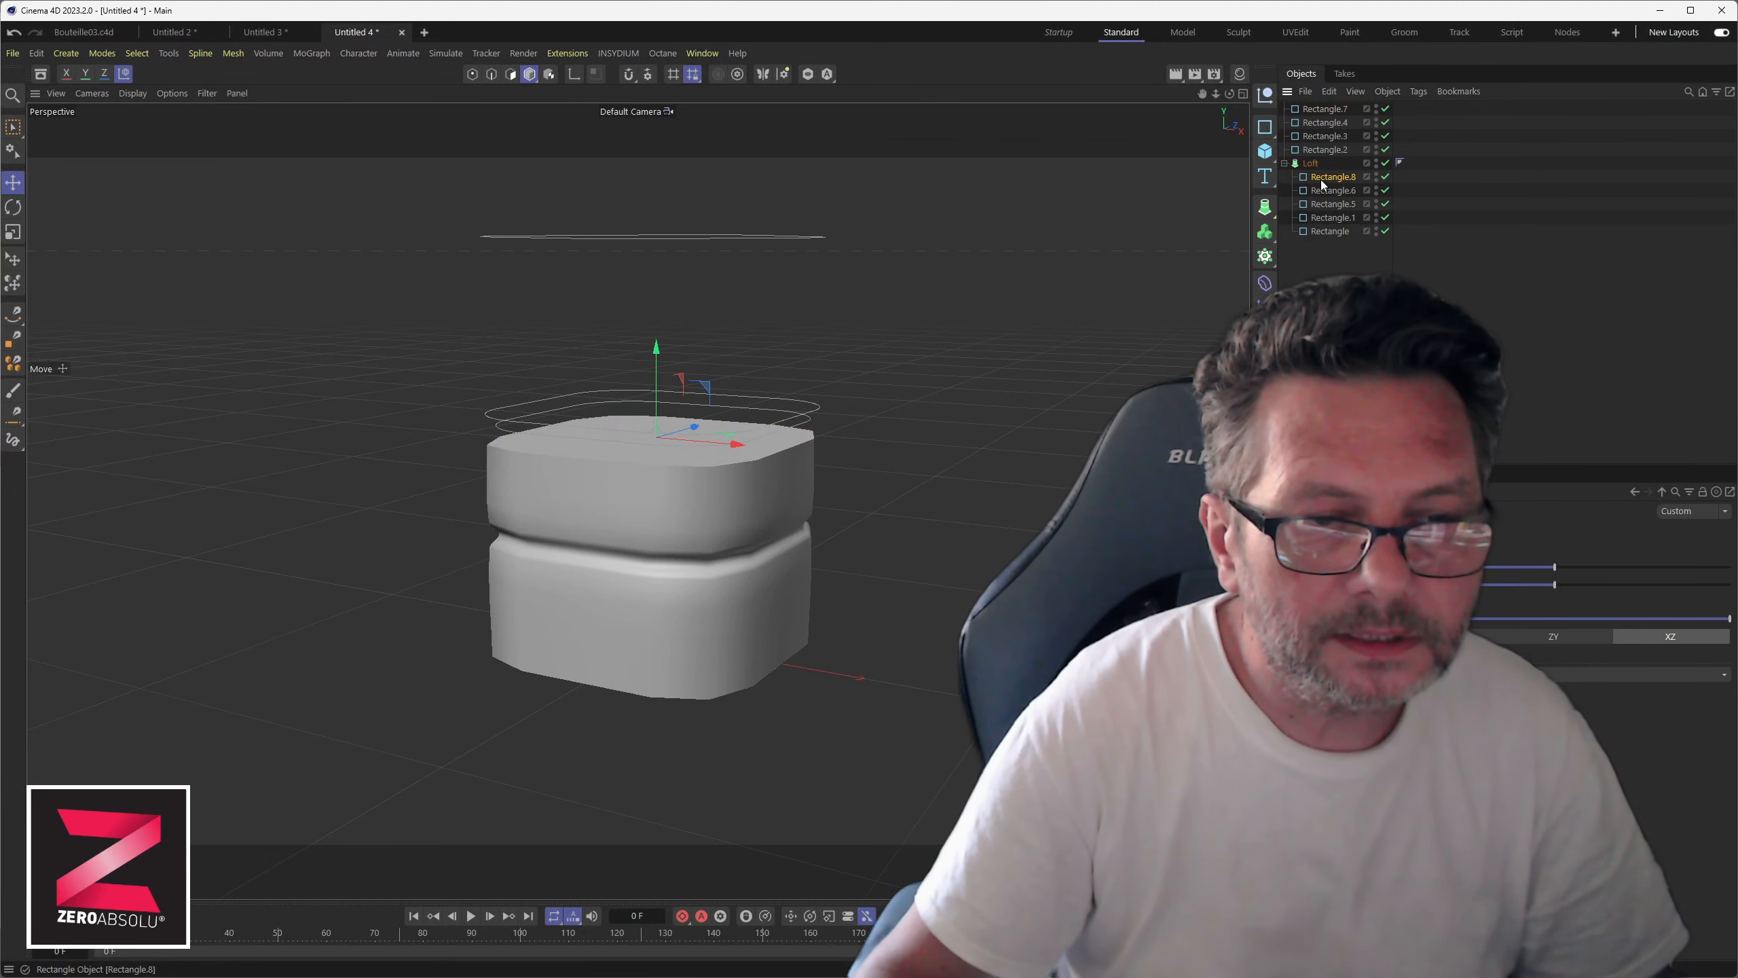
left_click(788, 430)
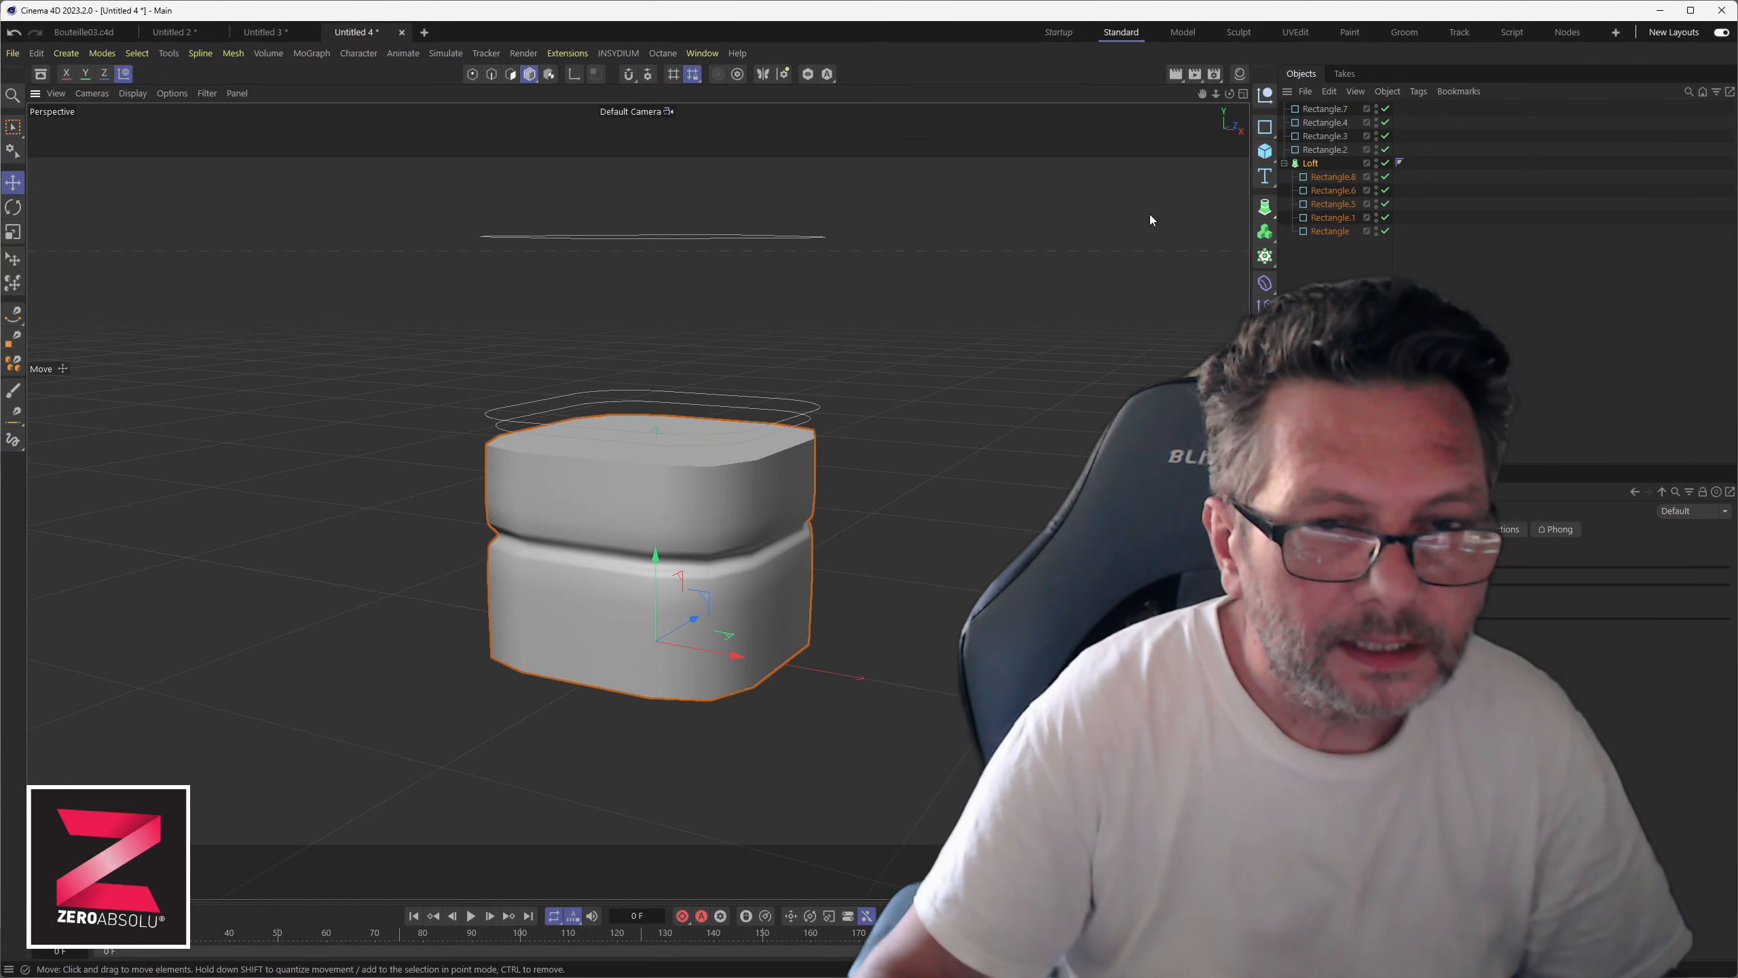
left_click(805, 428)
left_click_drag(1319, 165, 1320, 164)
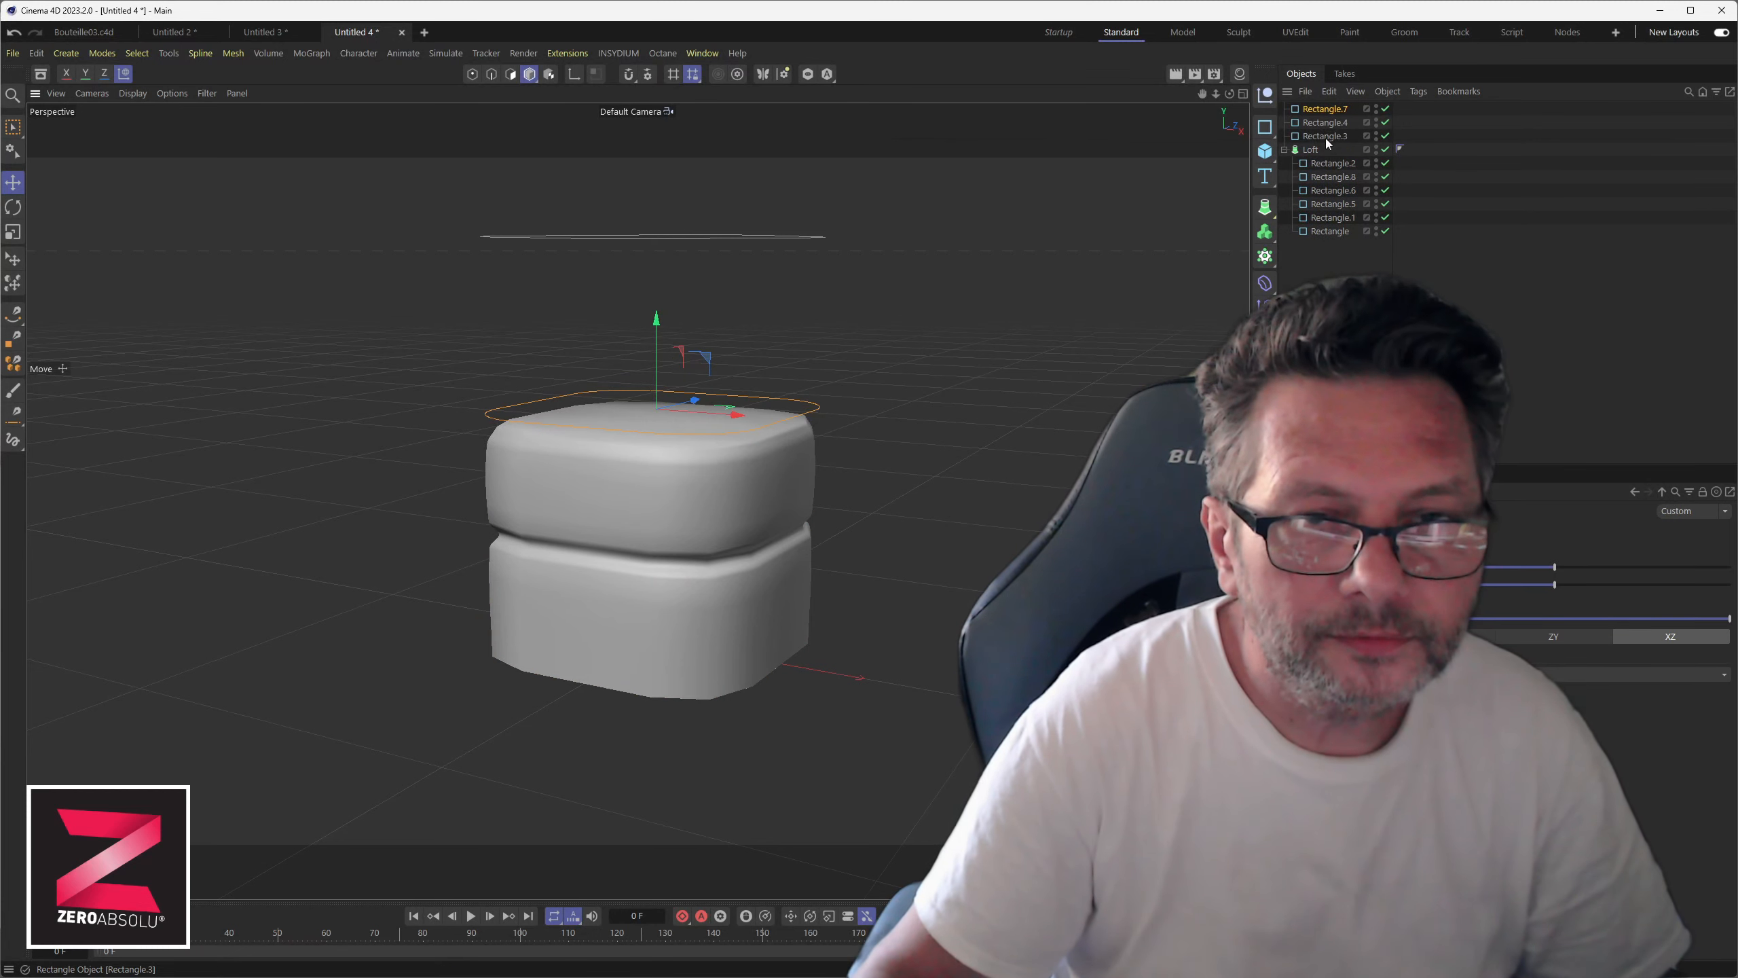
left_click_drag(1339, 152, 1340, 151)
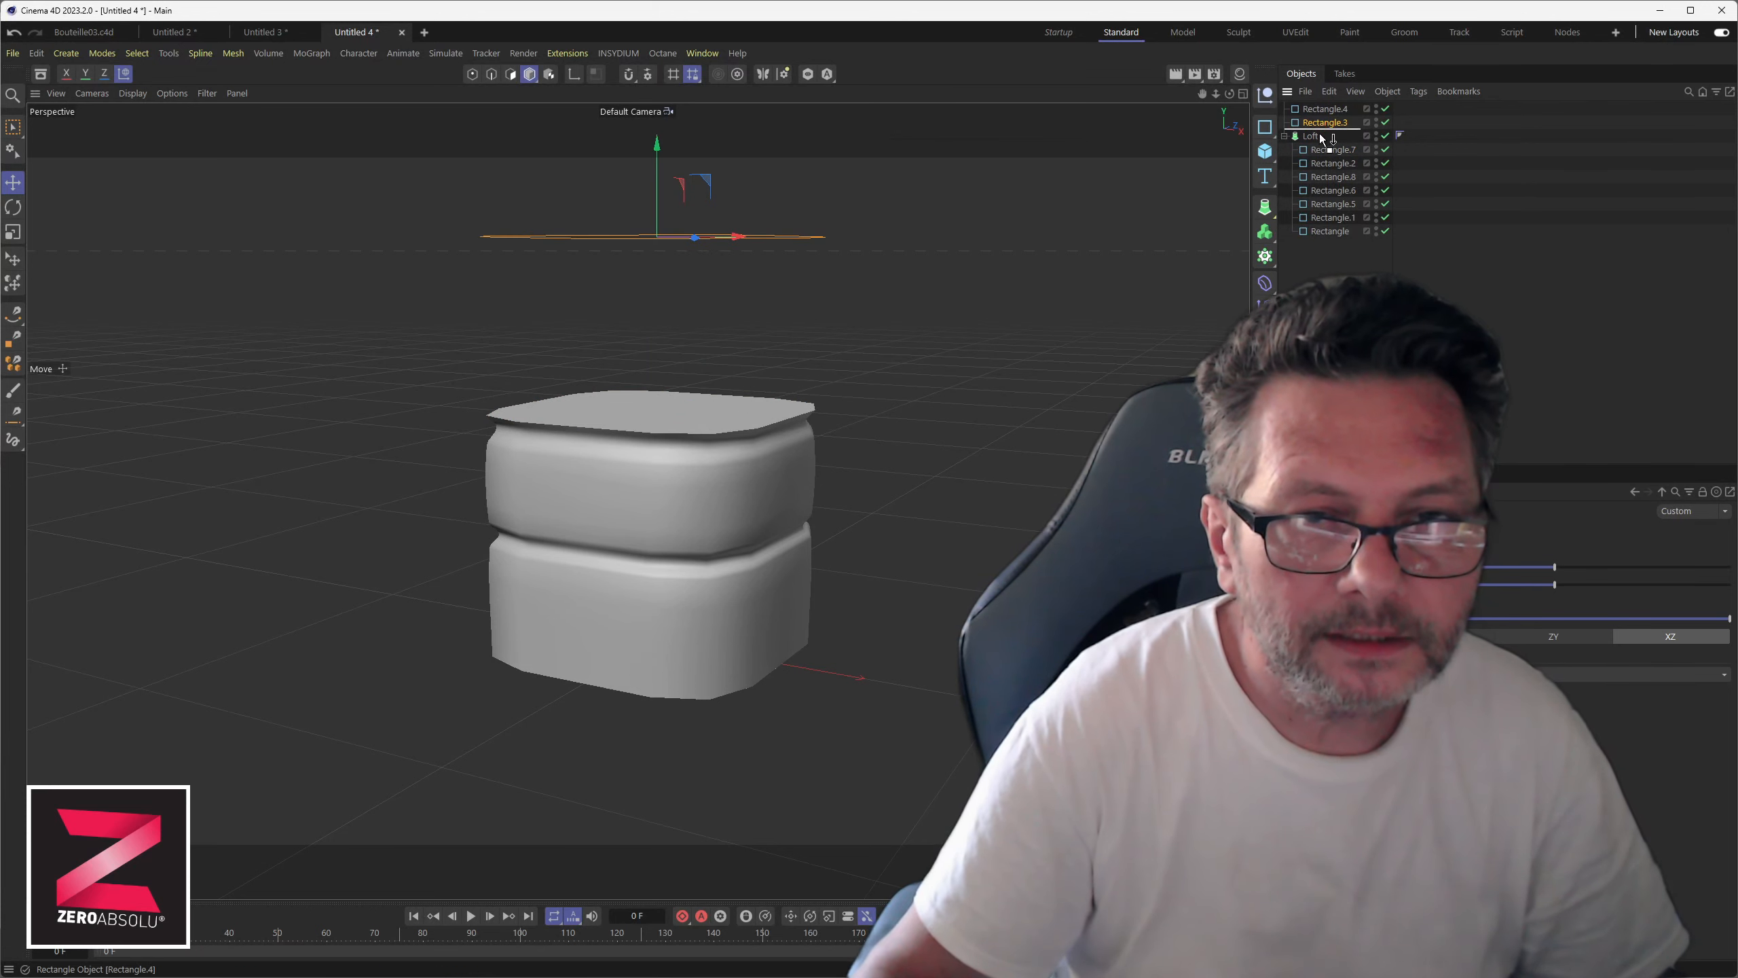
- Nest the two highest splines, Rectangle.3 and Rectangle.4, in order at the head of the Loft's children to complete the bottle body
left_click_drag(1323, 136, 1325, 135)
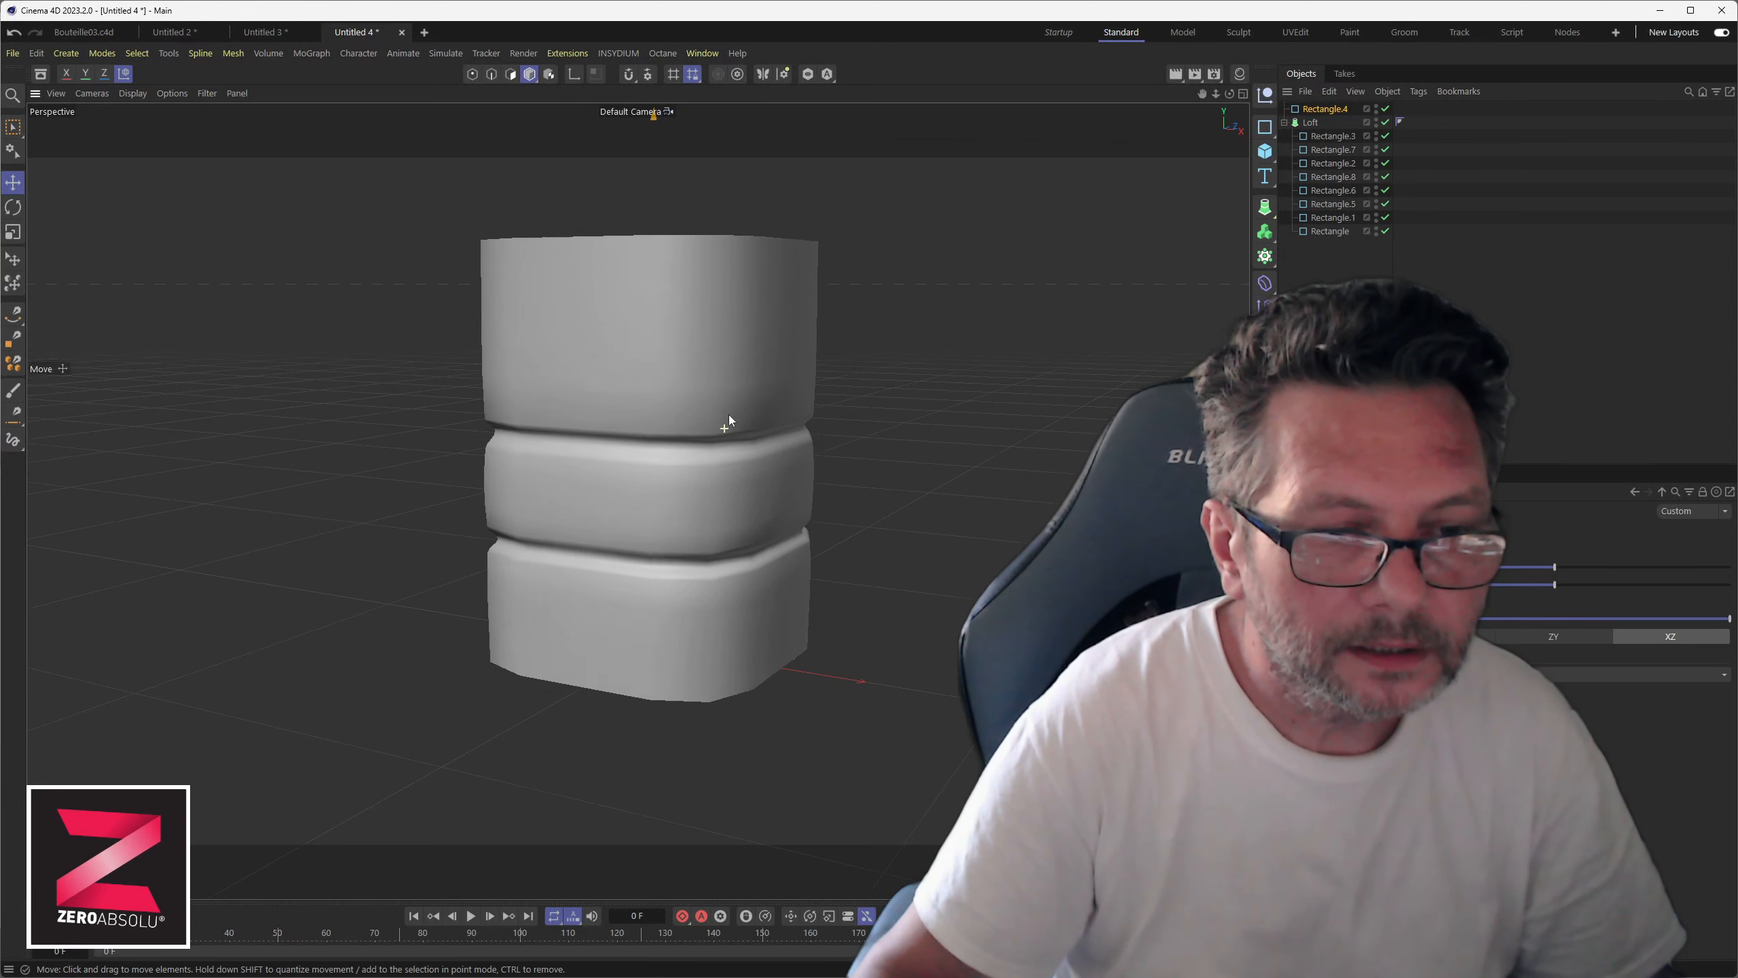
left_click_drag(728, 414, 832, 384, "alt")
left_click_drag(1324, 114, 1320, 124)
left_click_drag(619, 373, 630, 430, "alt")
scroll(630, 431, "down", 2)
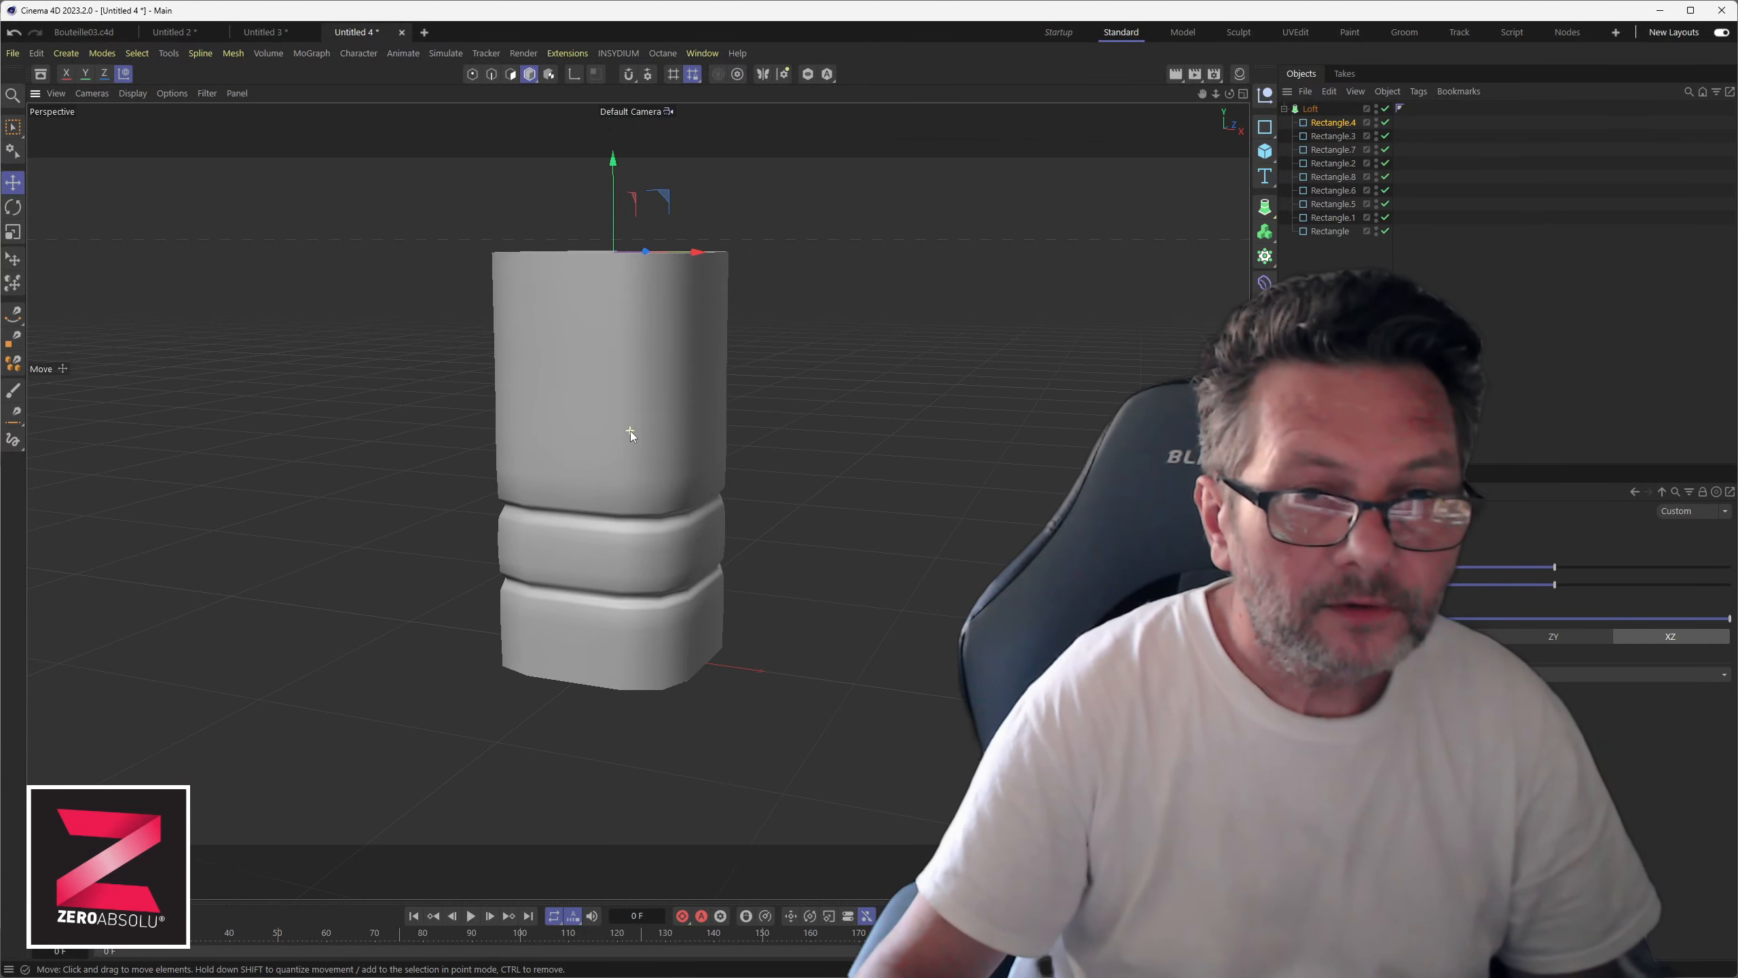
- Select all the rectangle splines in the Loft and reduce their corner radius together
left_click(1331, 232, "shift")
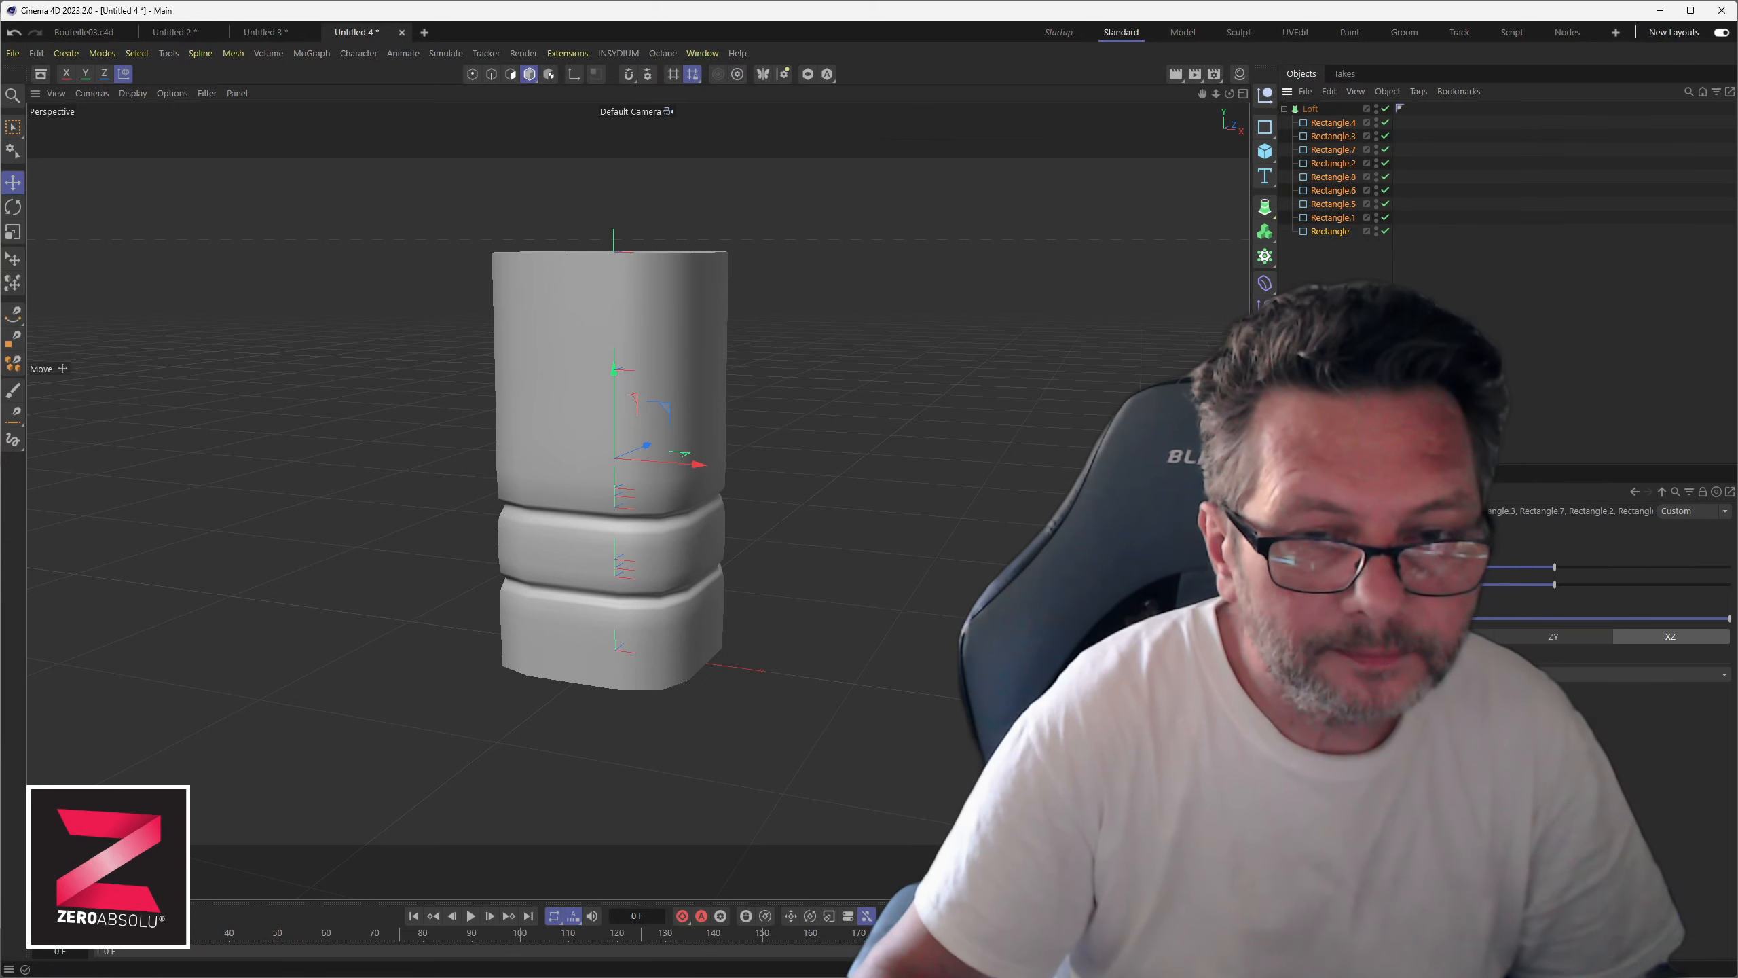
left_click_drag(1702, 618, 1646, 618)
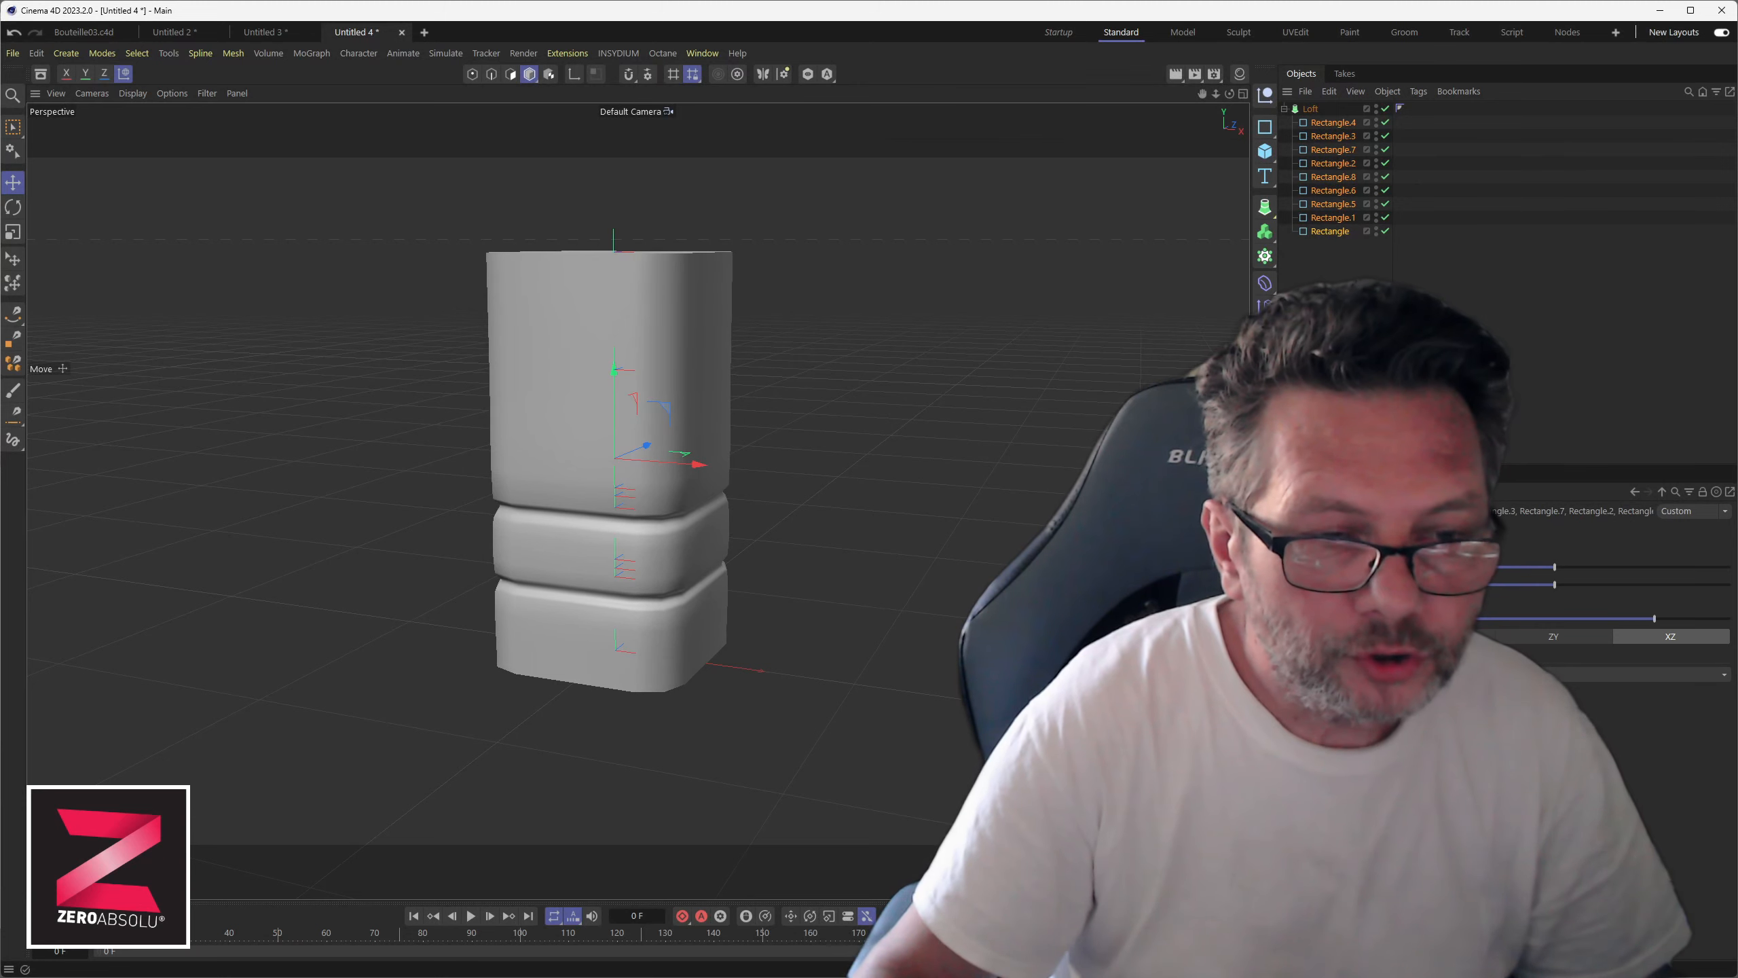
left_click_drag(811, 396, 843, 436, "alt")
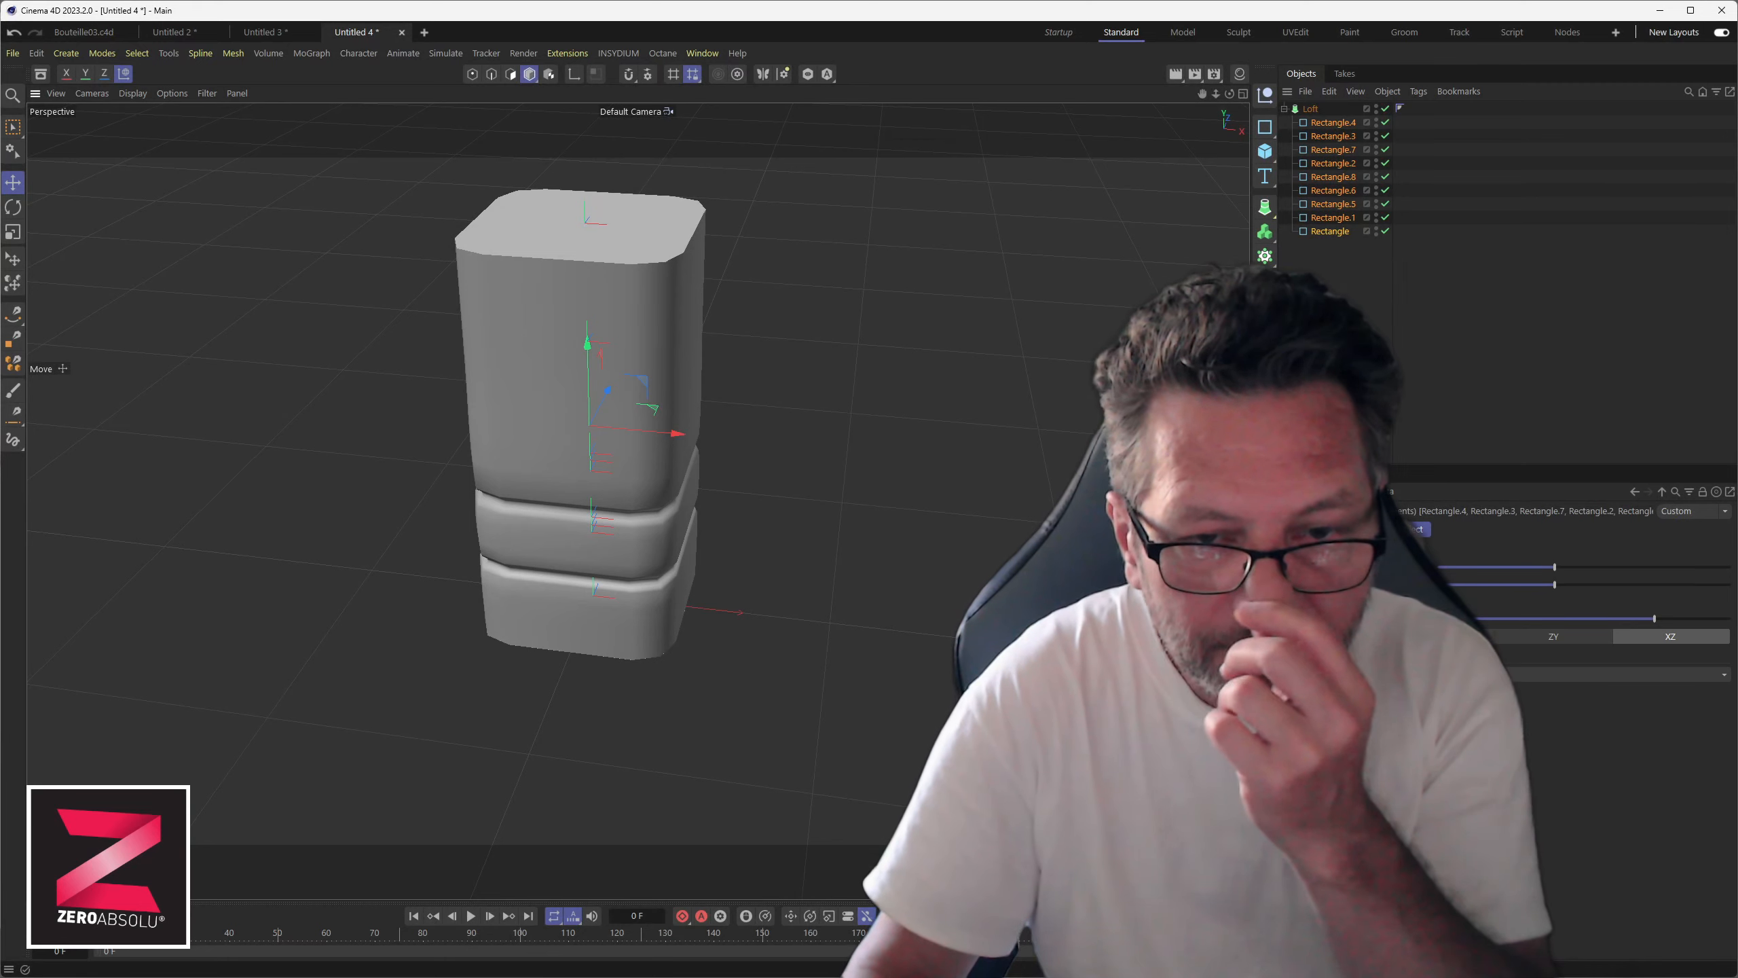
- Switch the perspective view's display to Gouraud Shading (Lines) to show the loft's mesh
left_click(1331, 123)
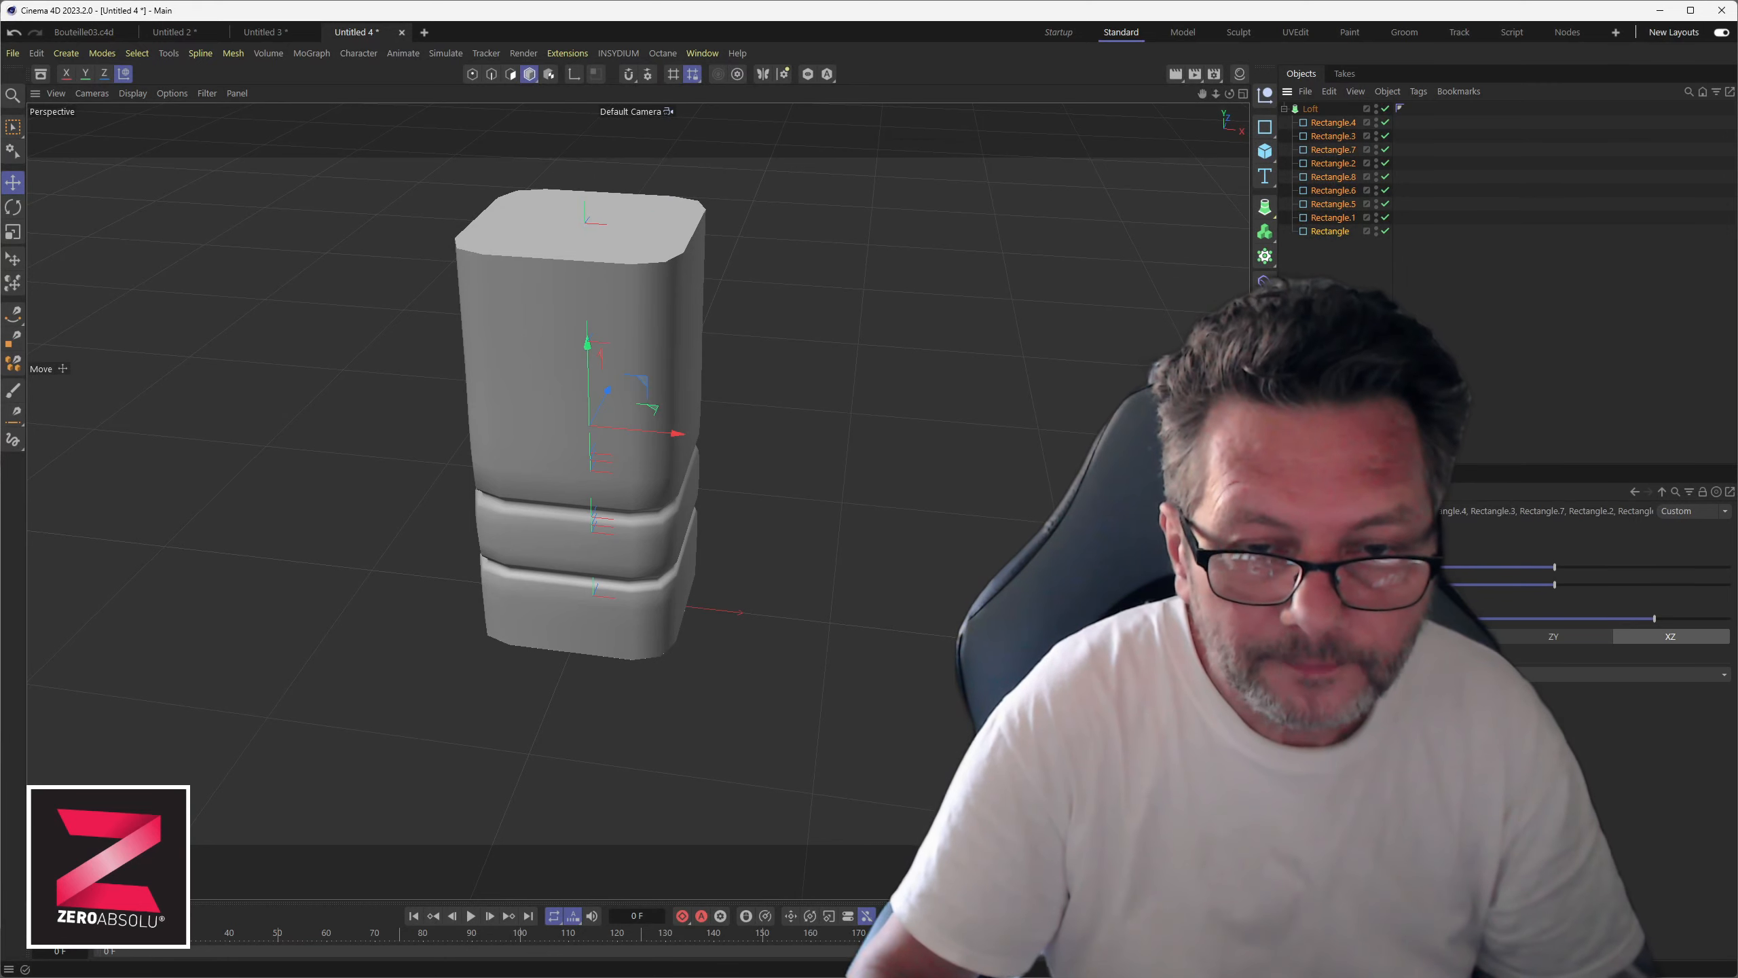
scroll(575, 410, "up", 2)
left_click(133, 93)
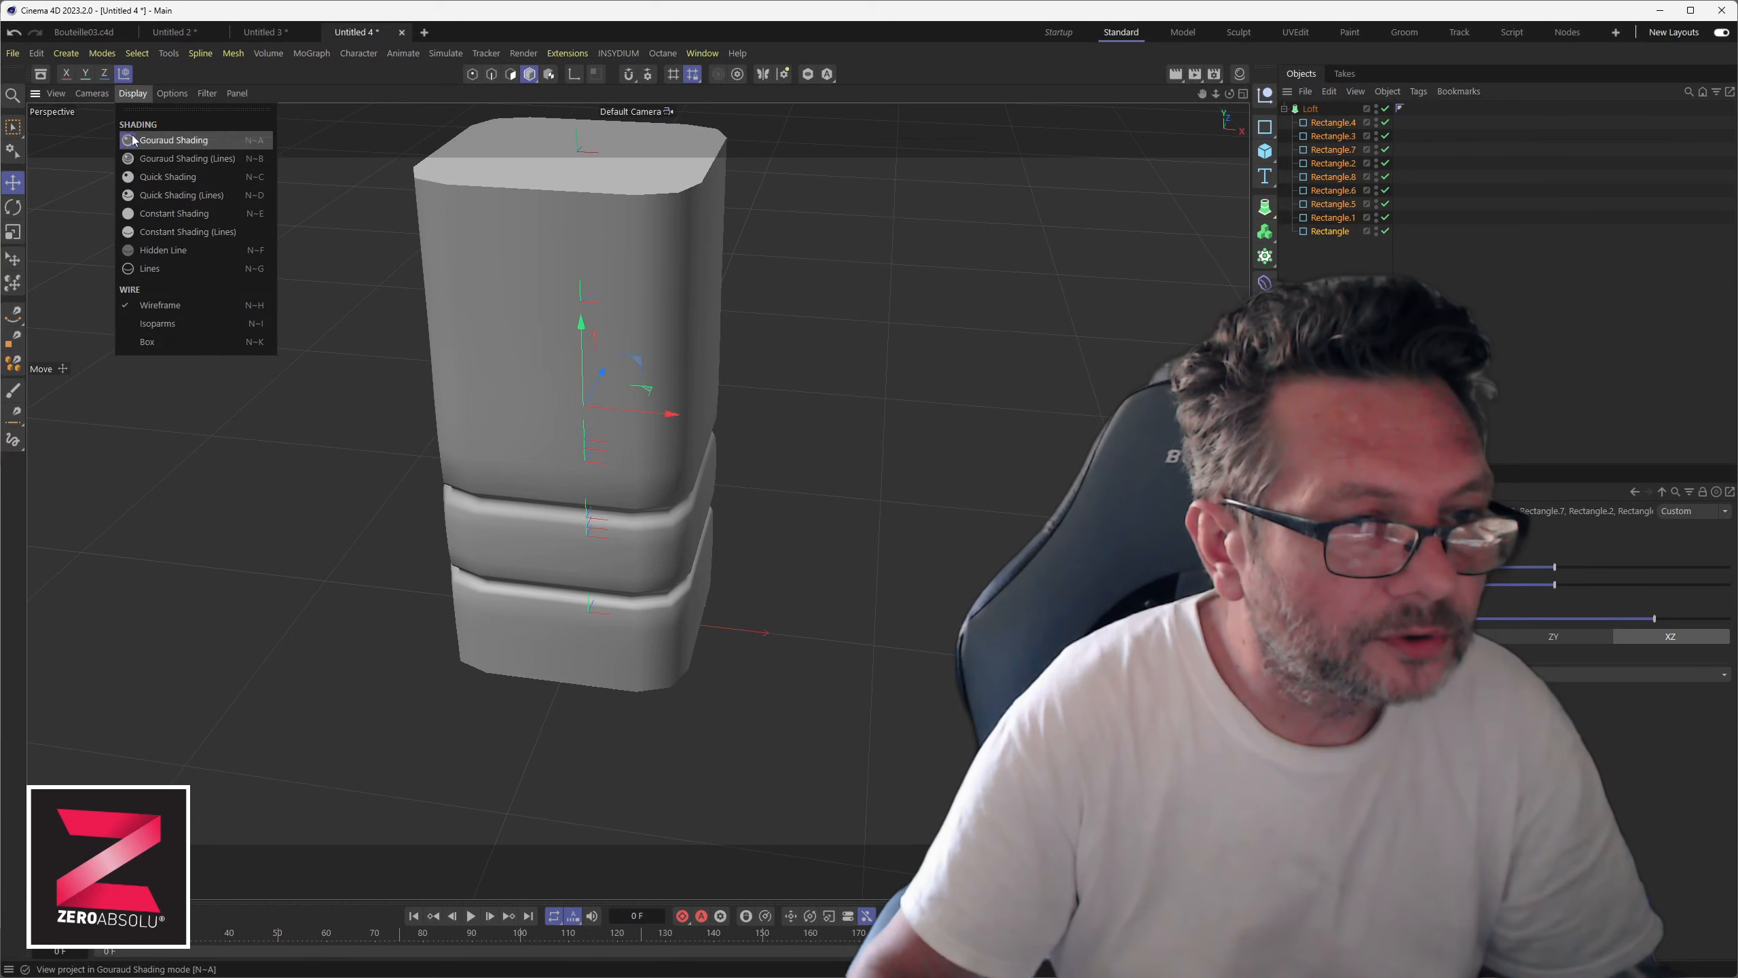
left_click(149, 157)
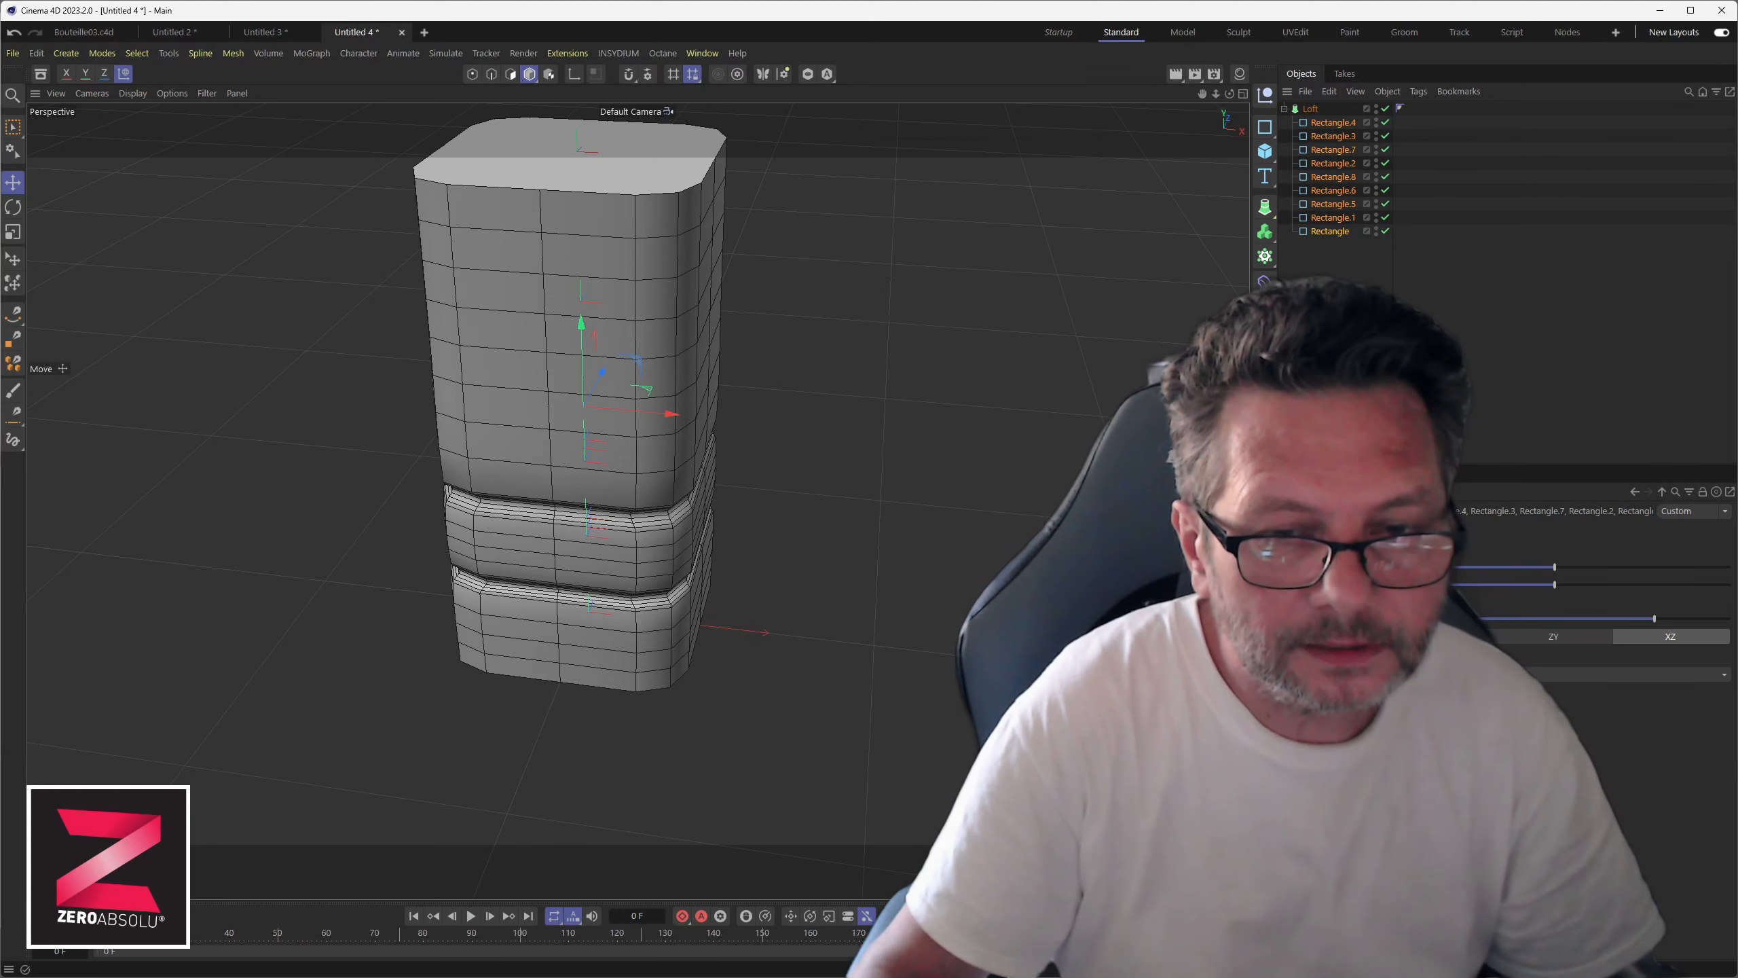
- Refine the Loft's mesh by raising Subdivision U to 80 and Subdivision V to 8
left_click(1322, 244)
left_click(1332, 231)
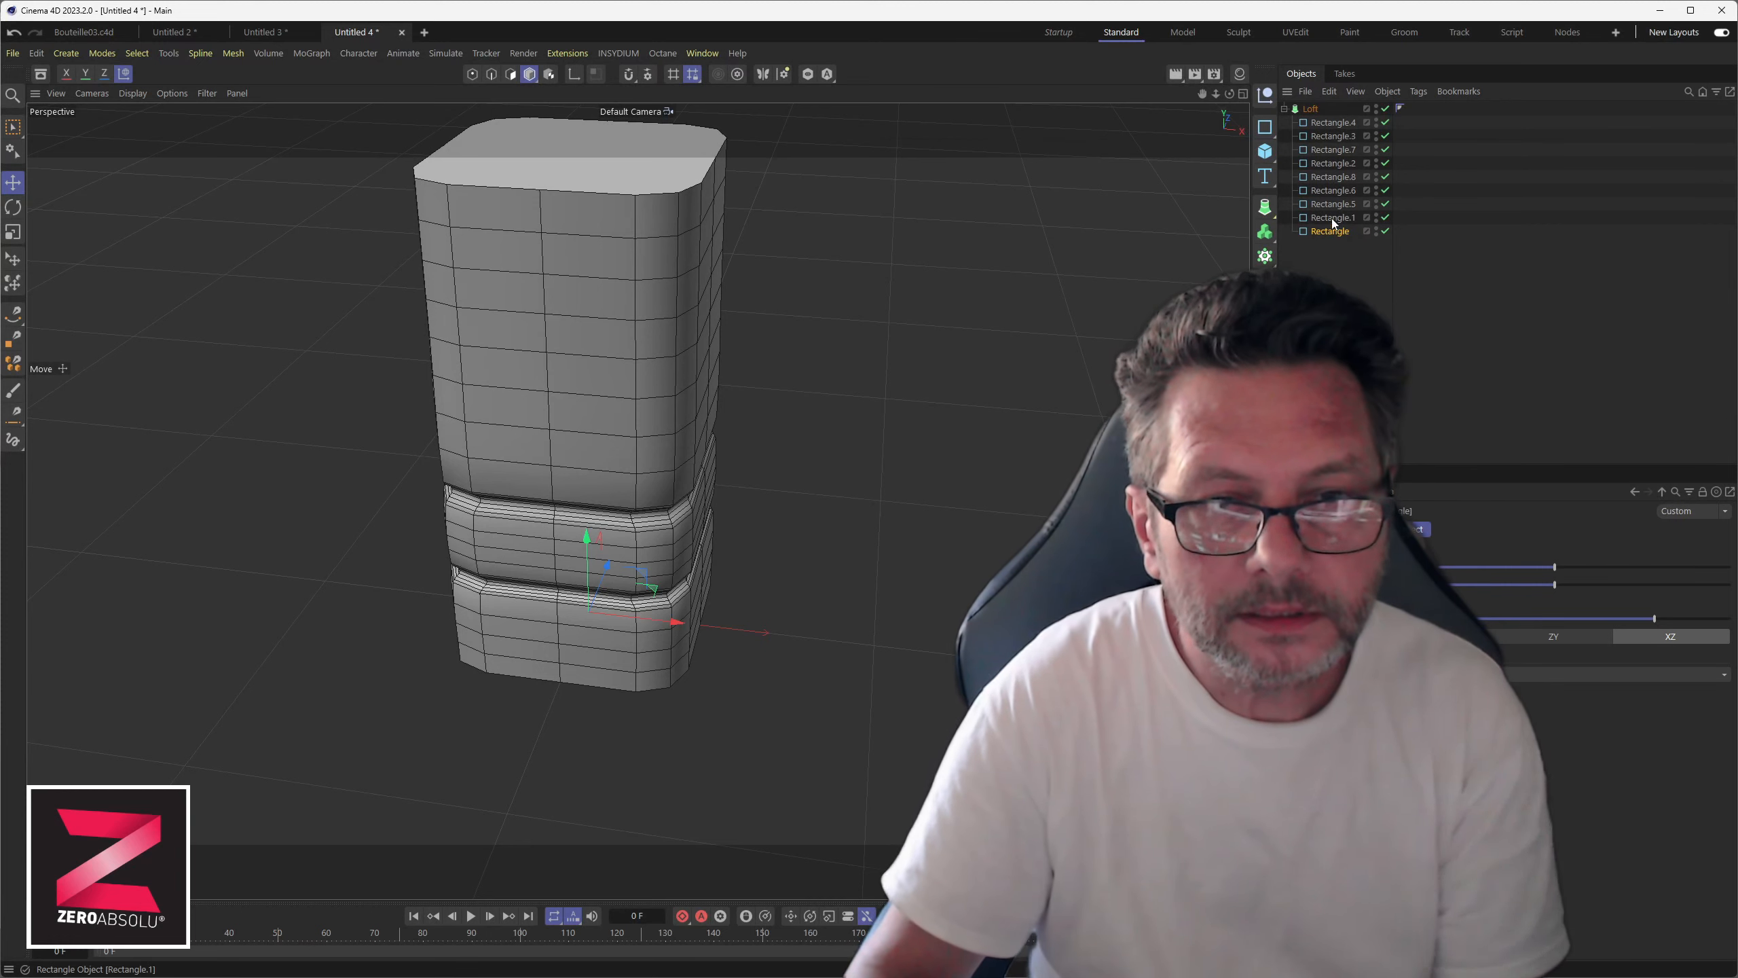
left_click(1332, 123, "shift")
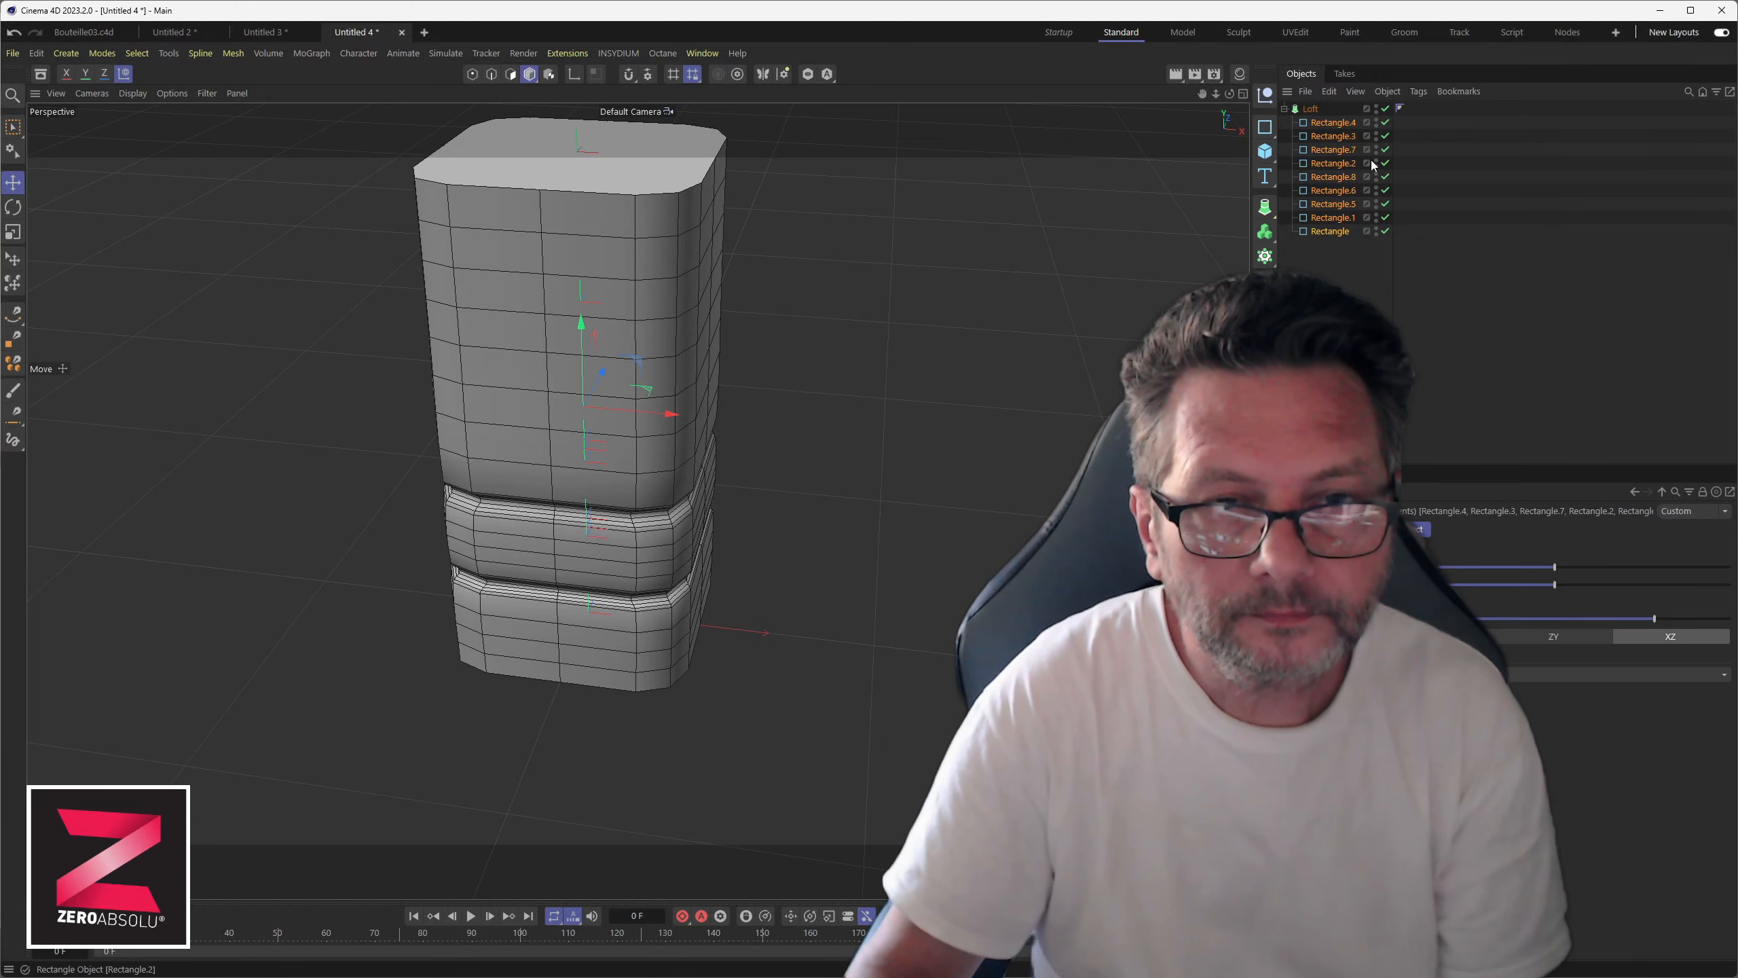
left_click(1324, 109)
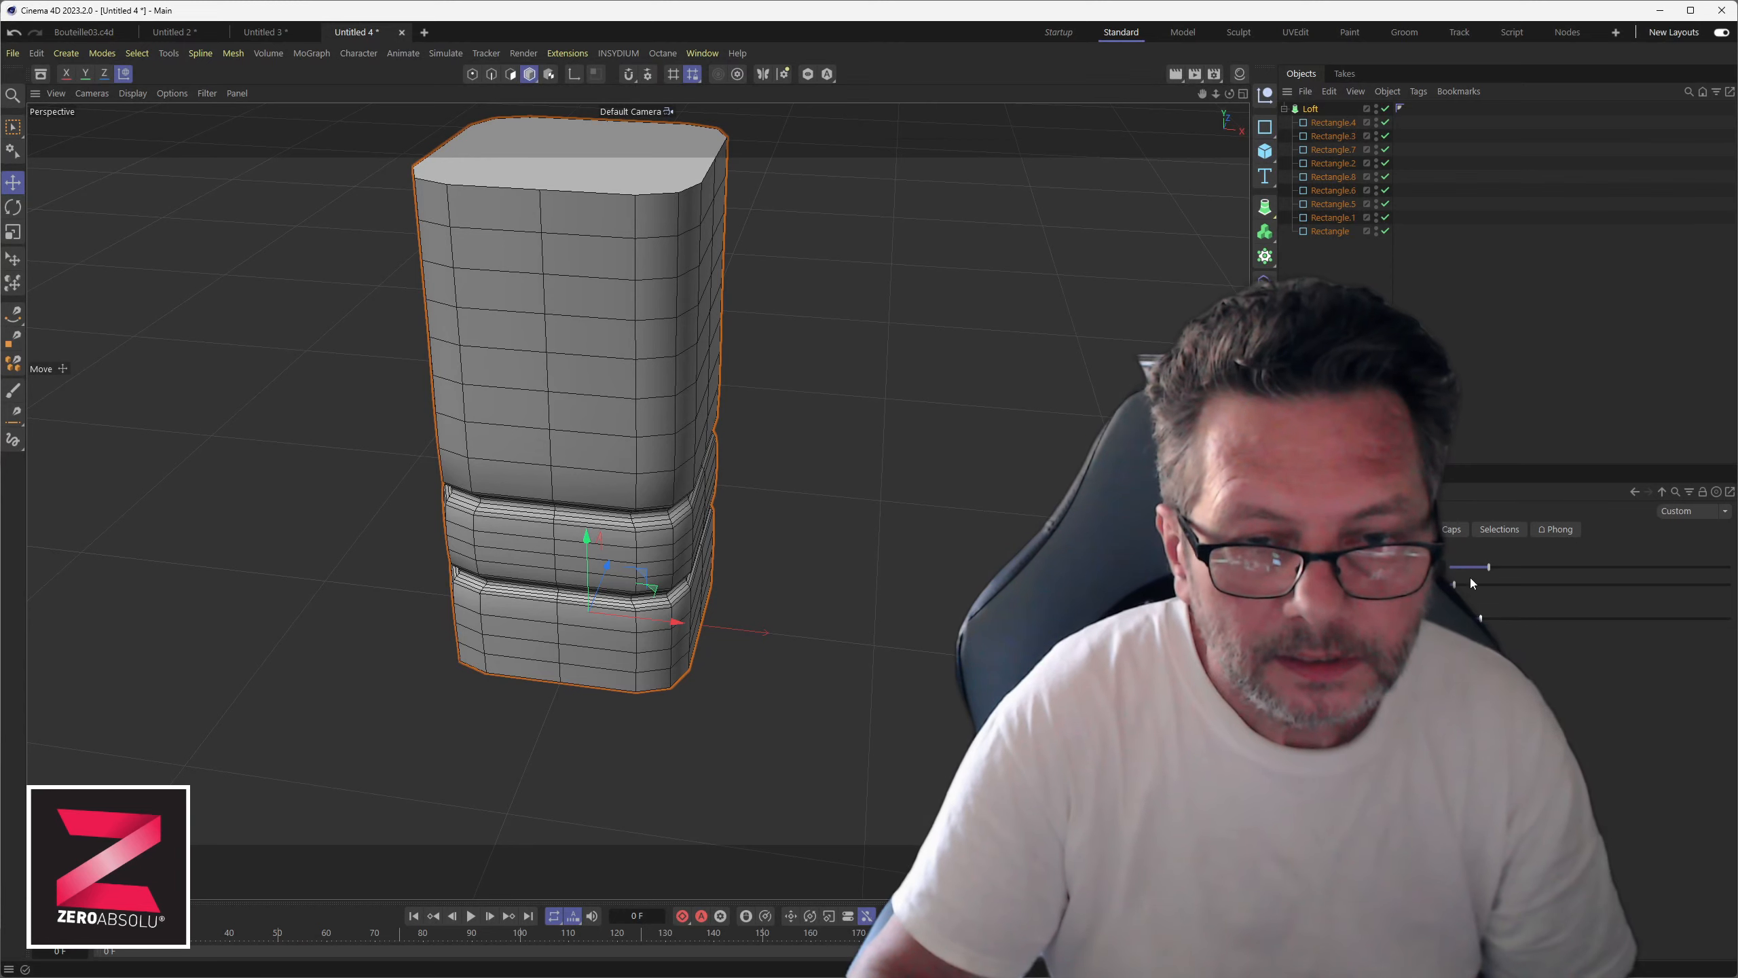
left_click_drag(1456, 584, 1557, 567)
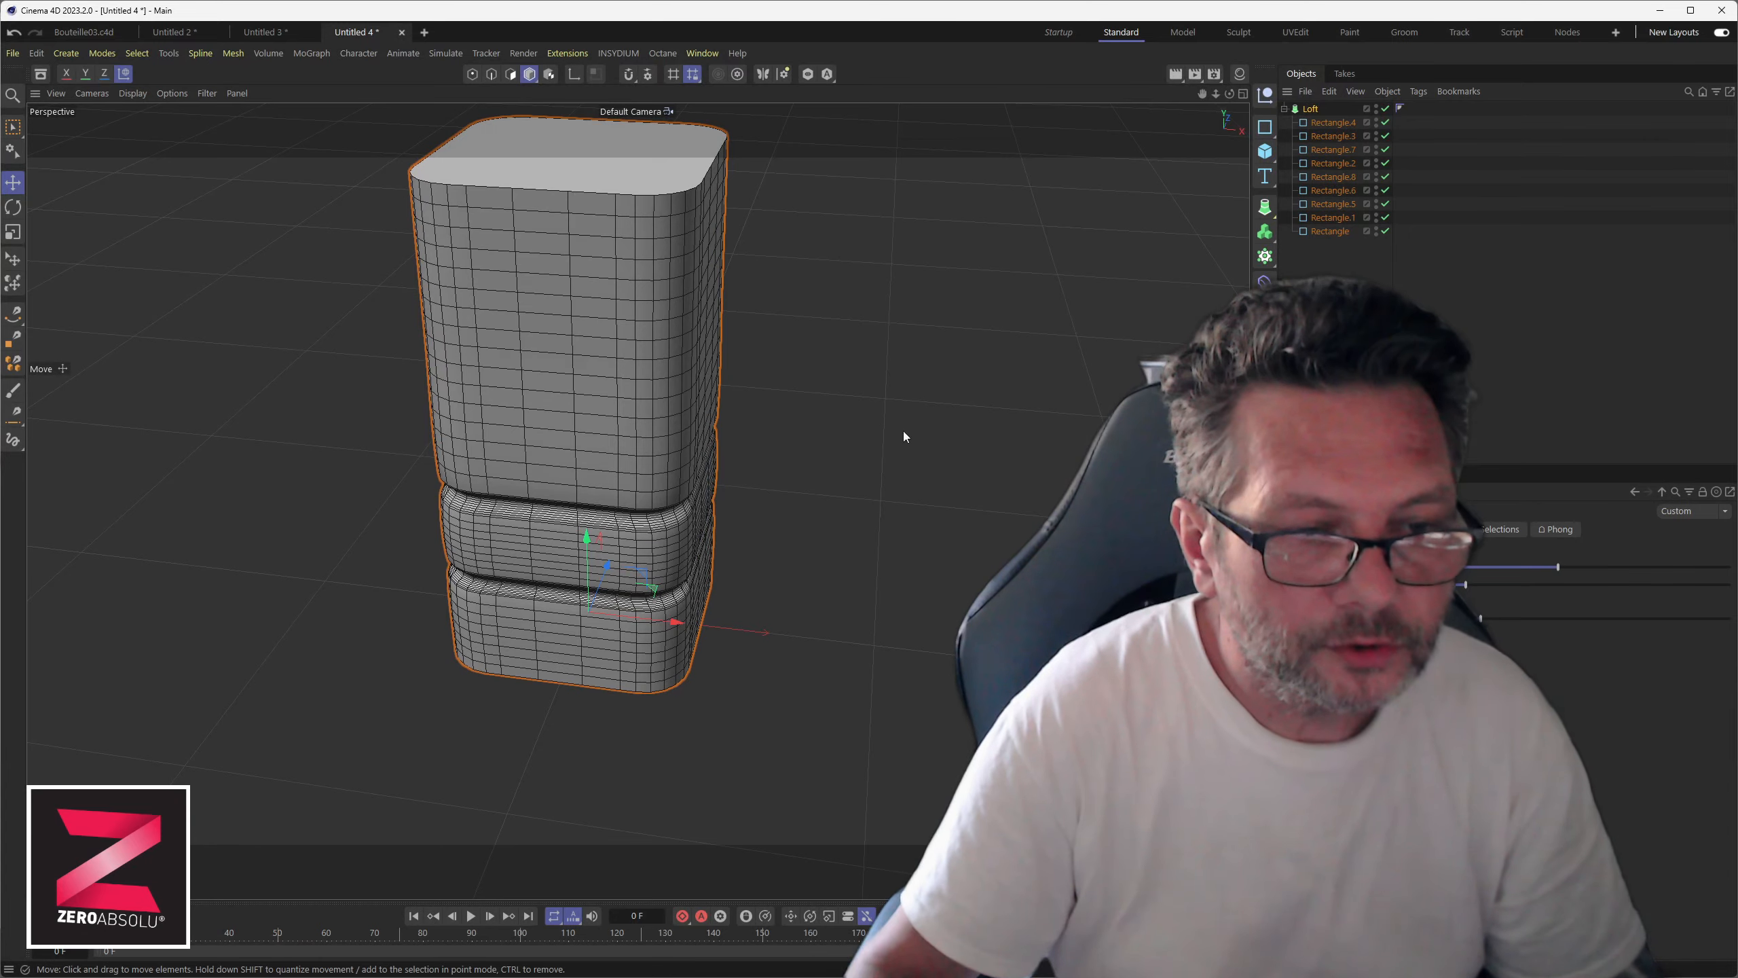
left_click_drag(782, 526, 691, 470, "alt")
left_click_drag(543, 260, 804, 503, "alt")
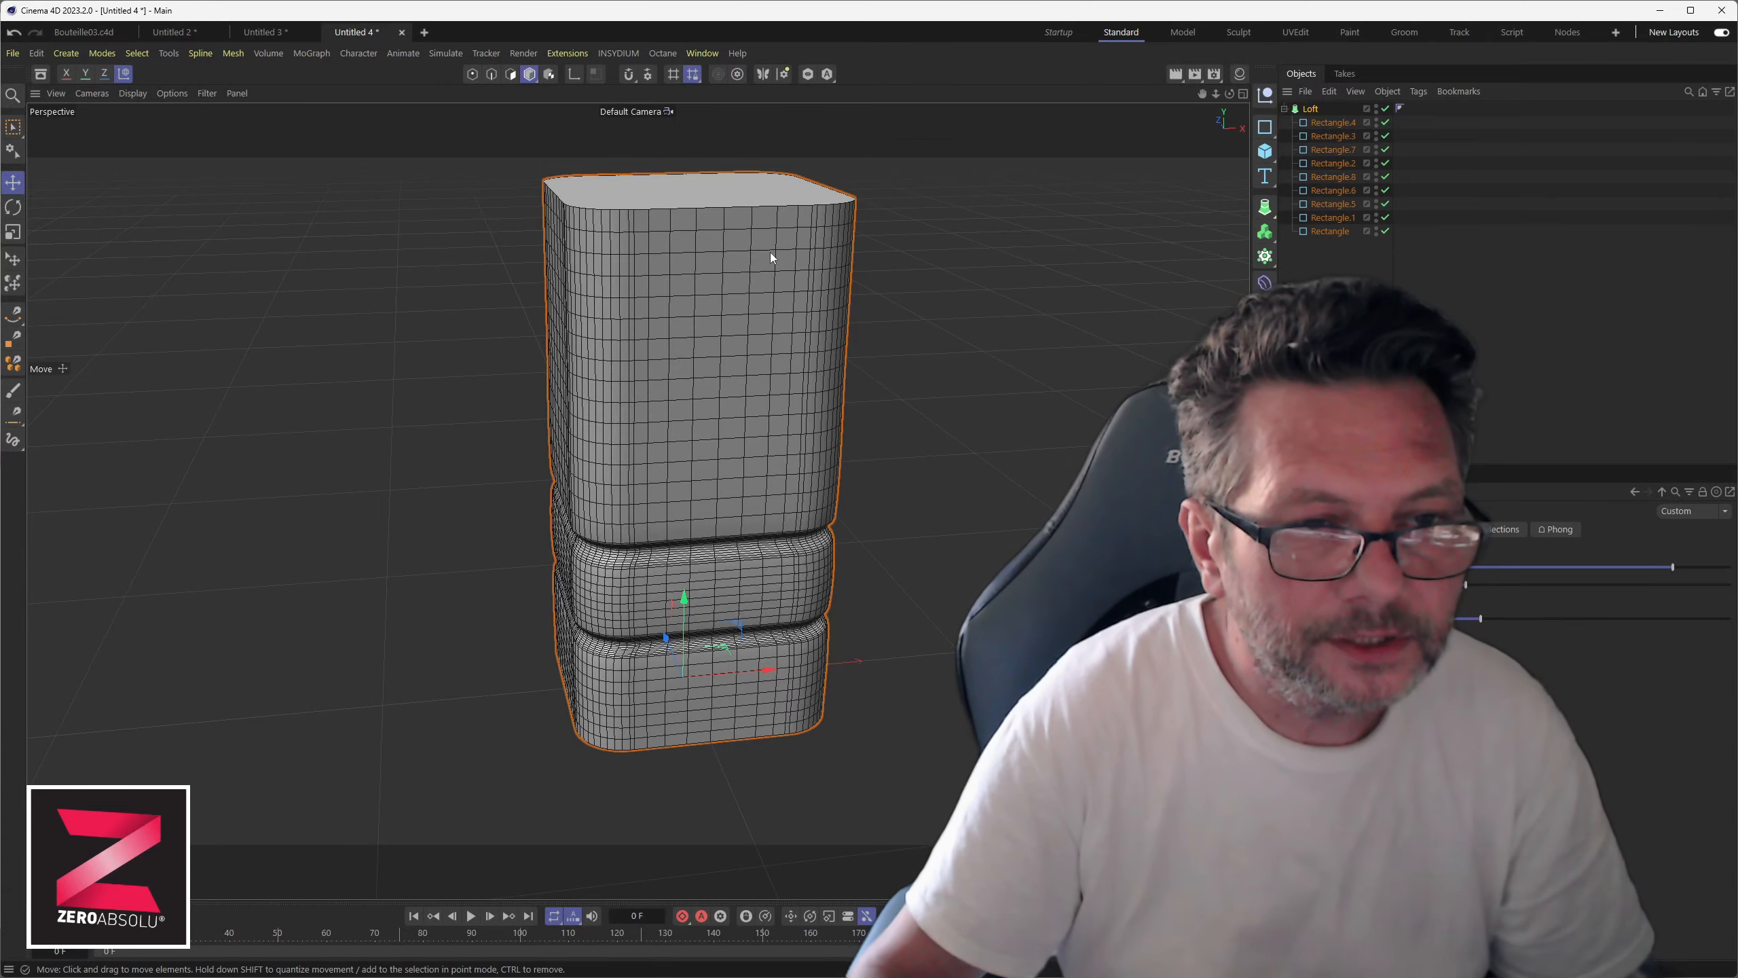
left_click_drag(706, 577, 630, 533, "alt")
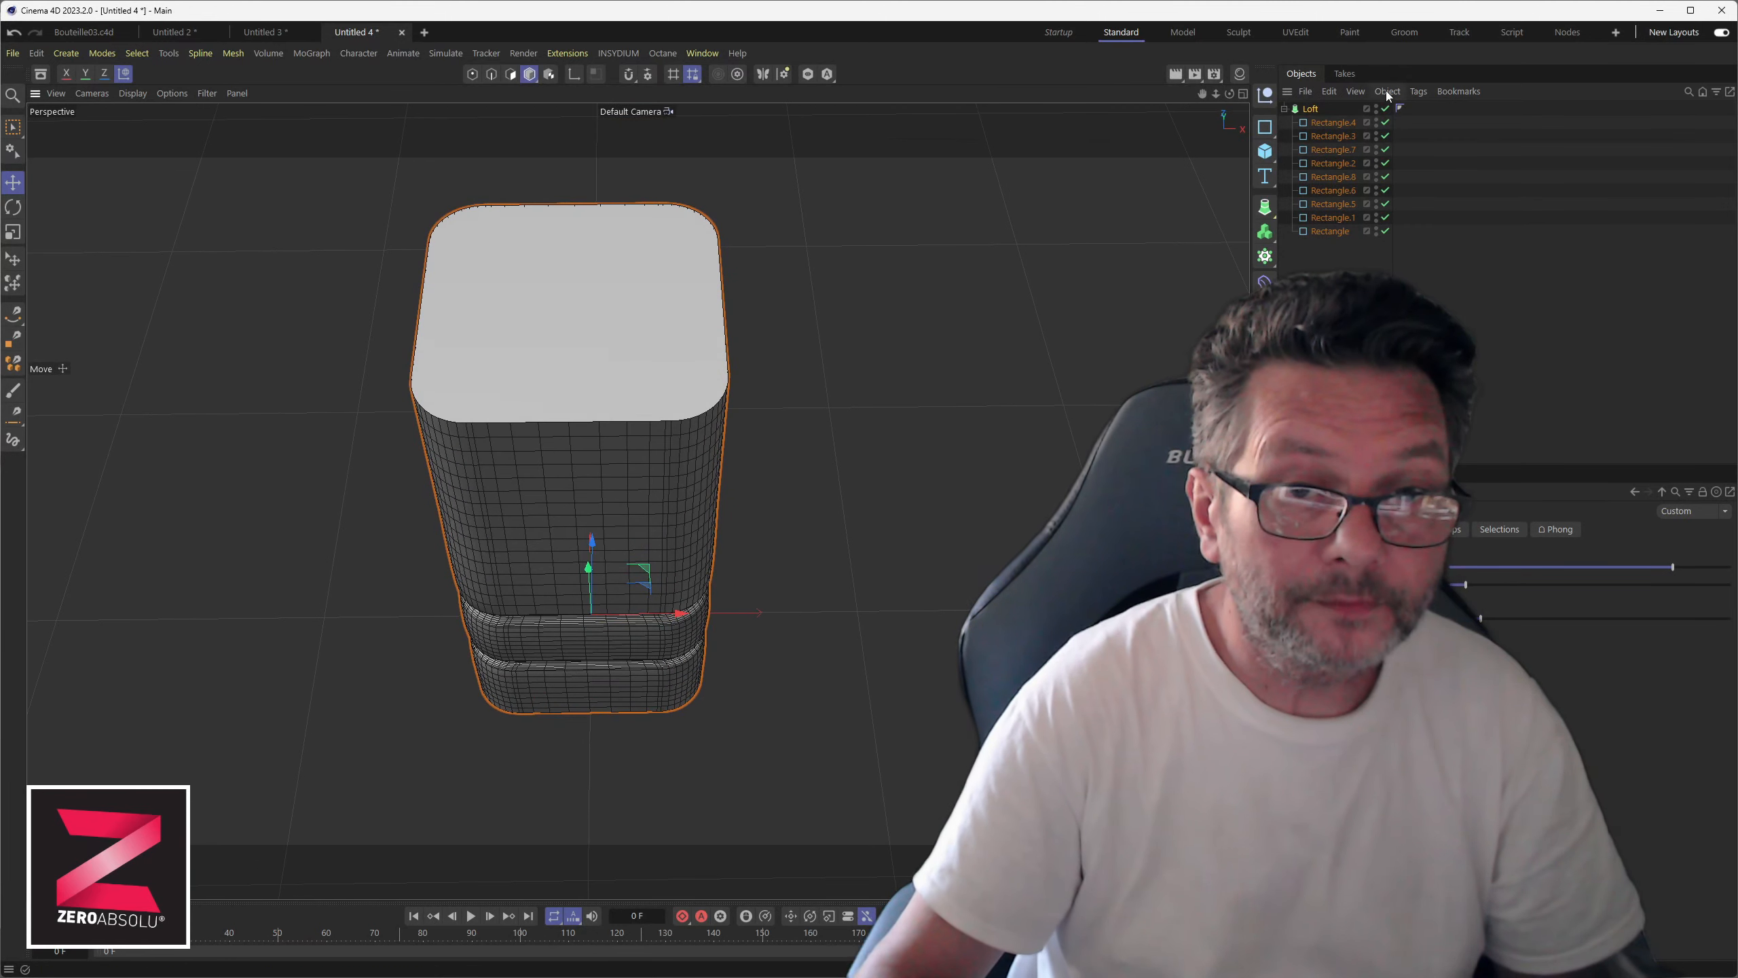
- Add an FFD deformer and raise it to about the middle of the bottle body's height
left_click(1265, 208)
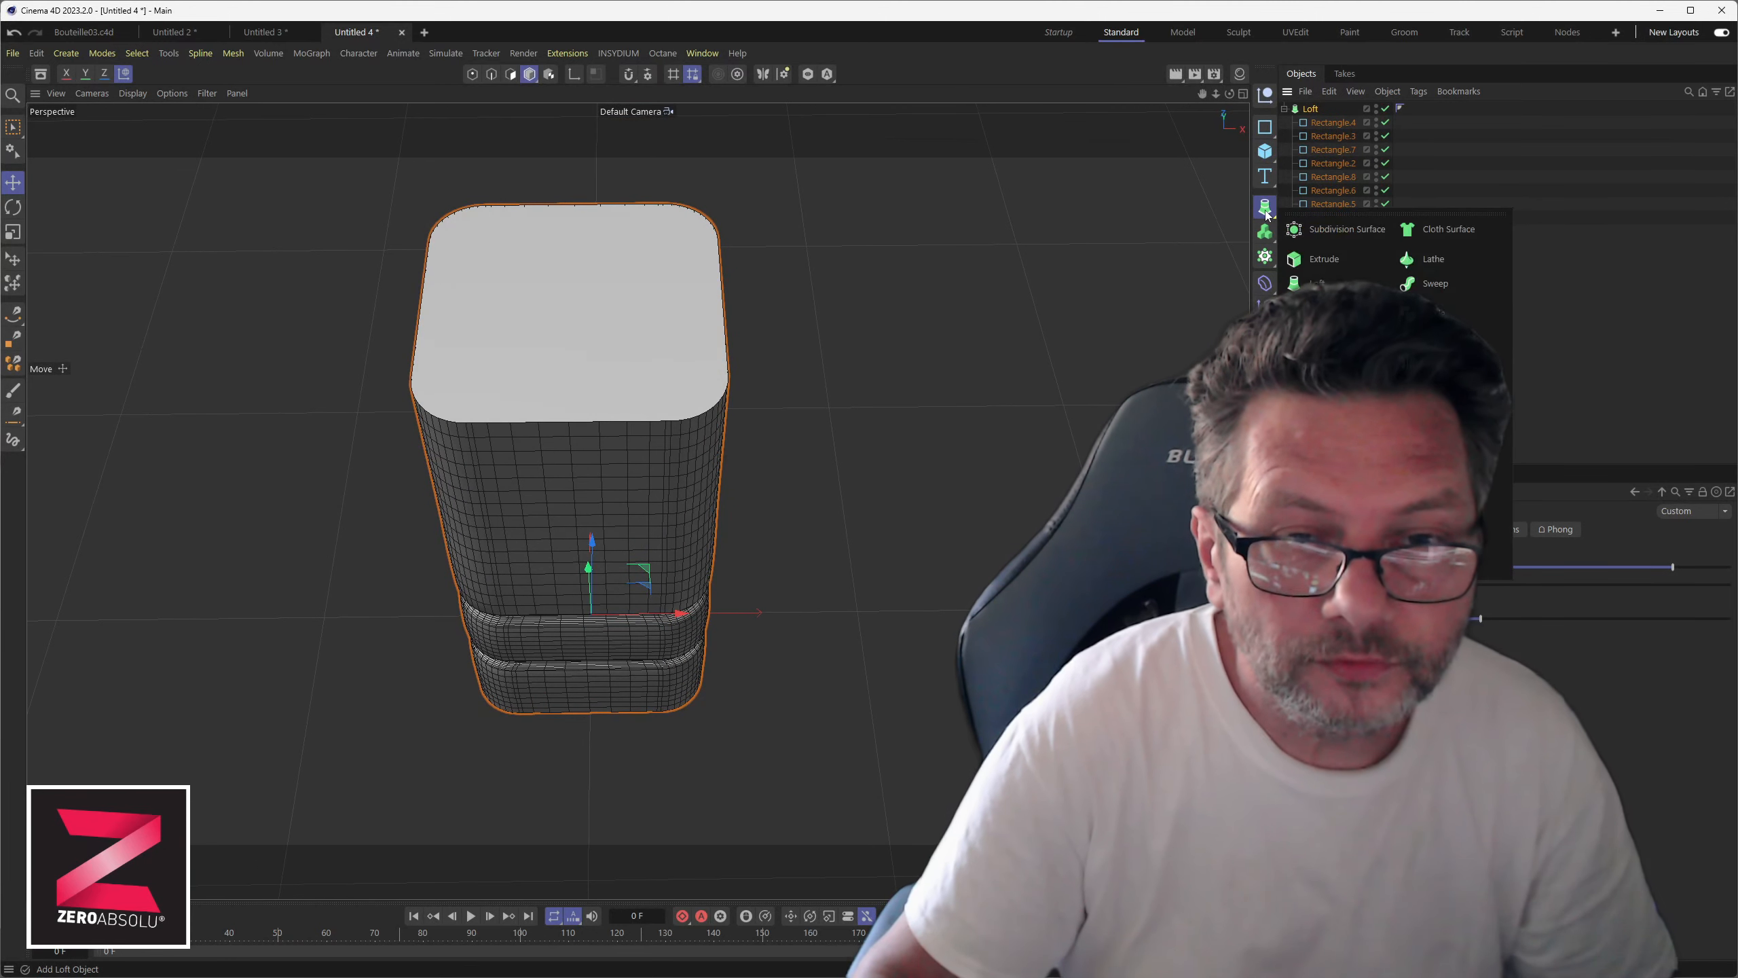
left_click(69, 54)
mouse_move(114, 188)
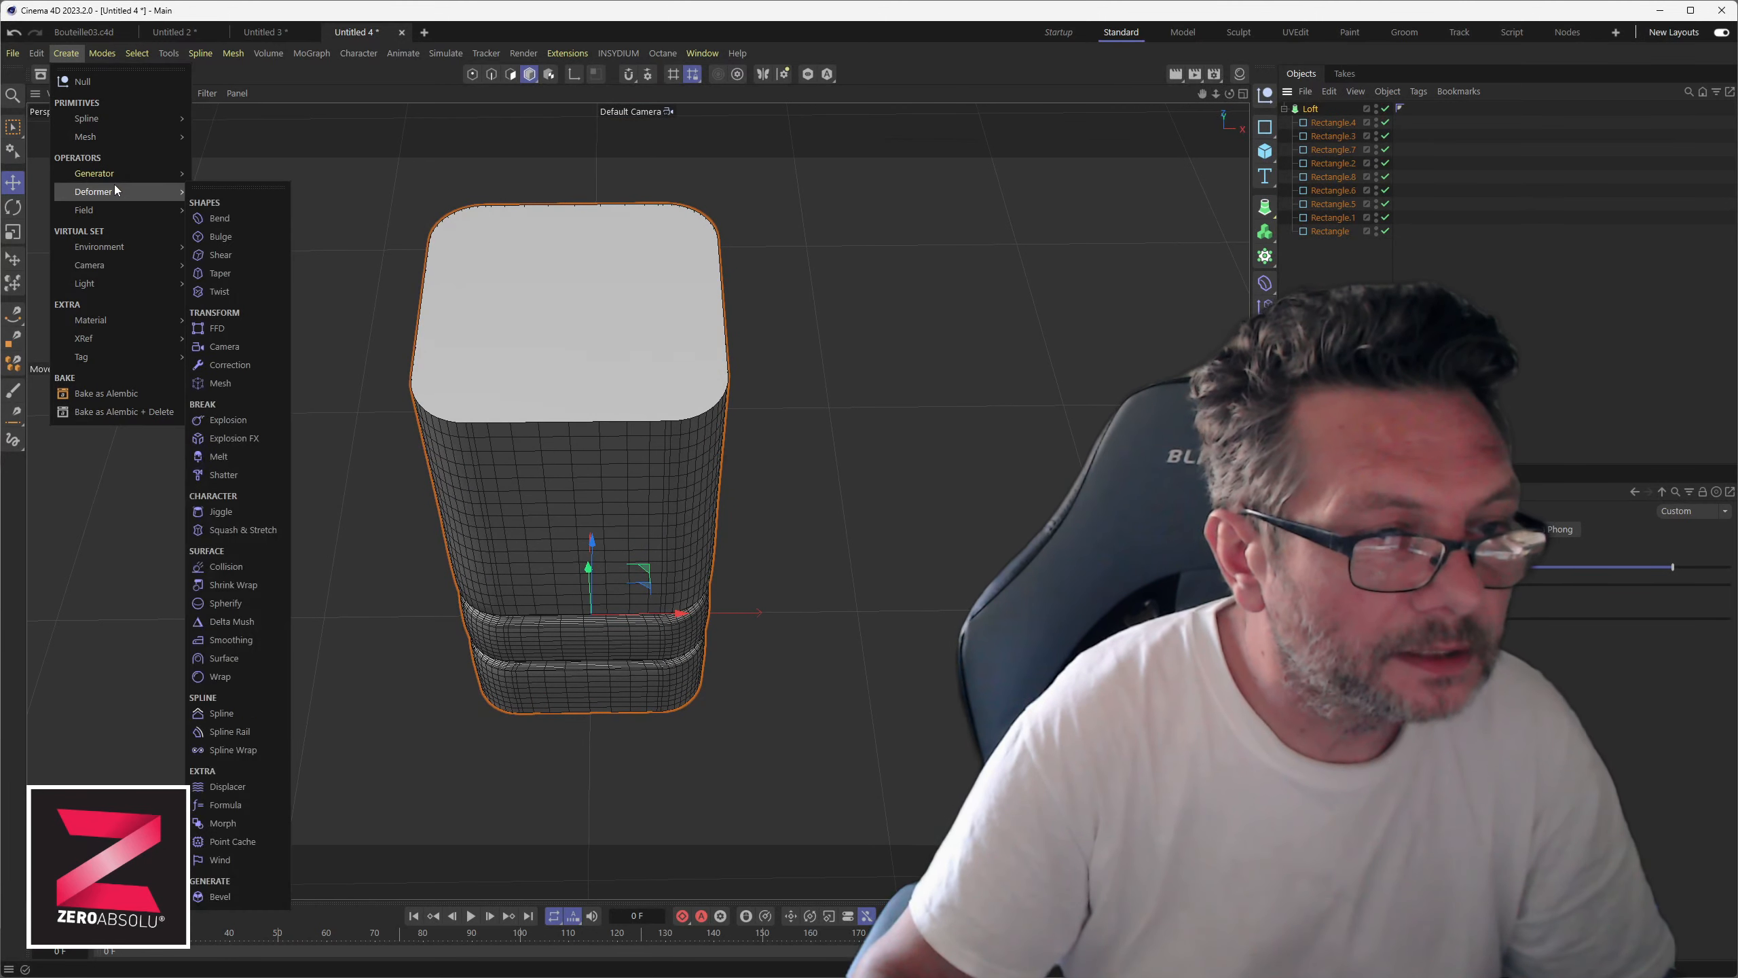
left_click(247, 336)
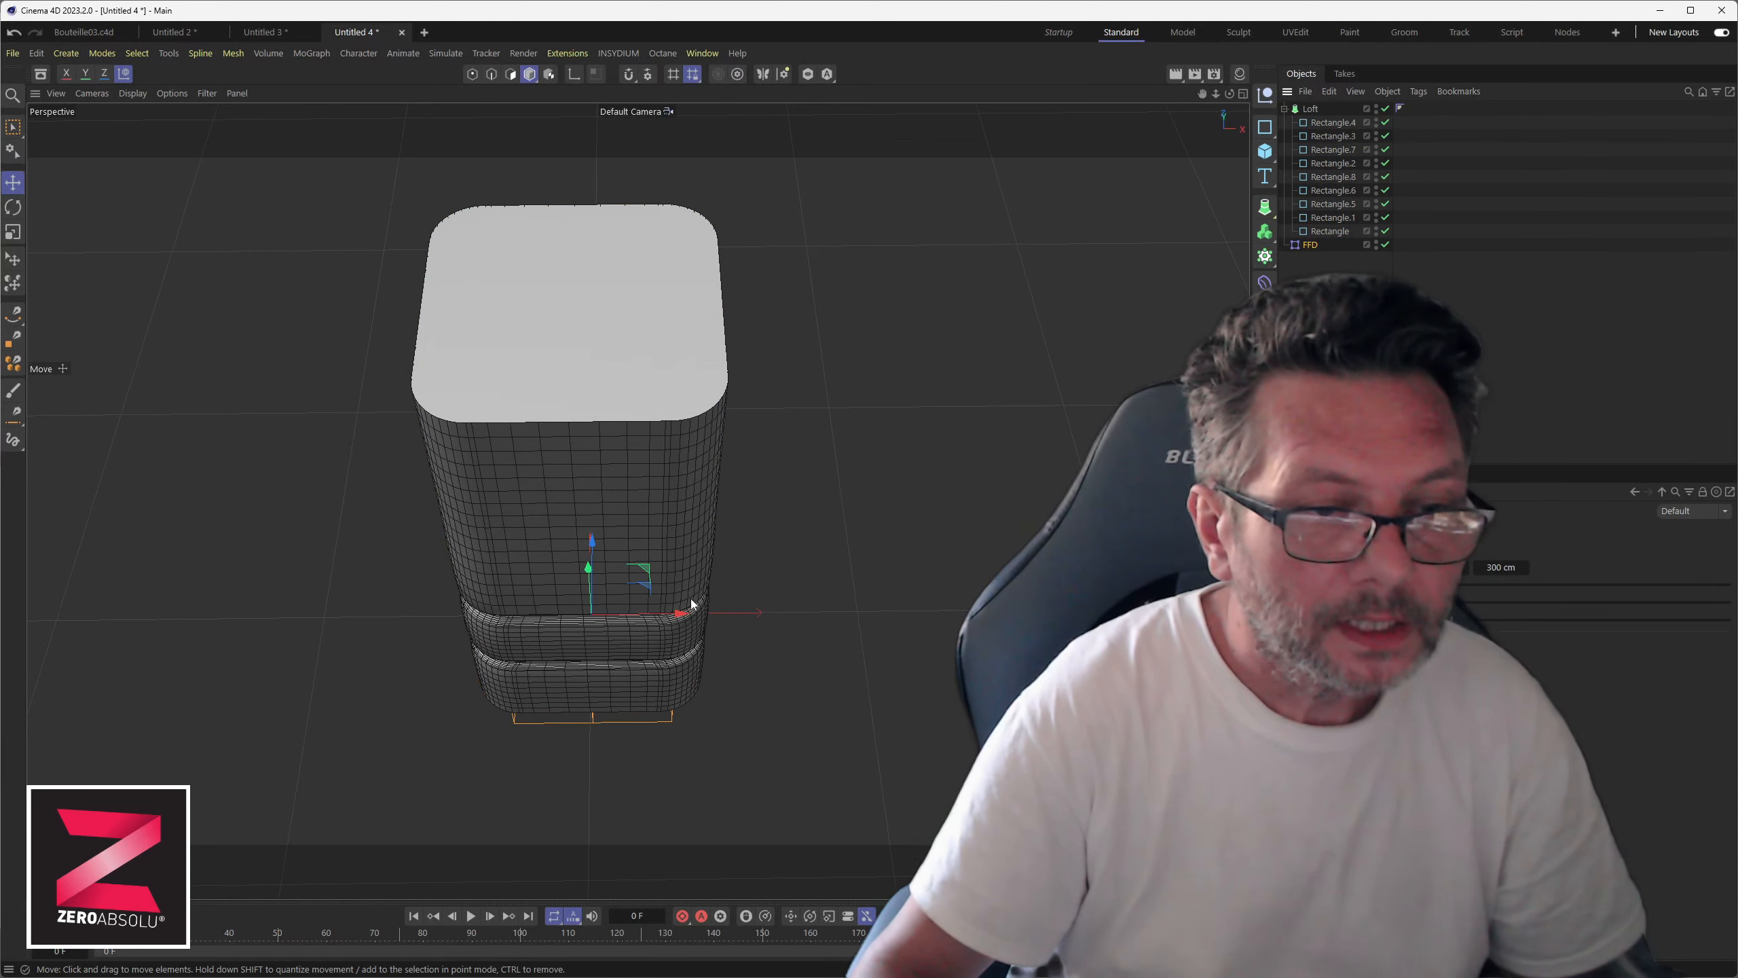
left_click_drag(767, 328, 655, 498, "alt")
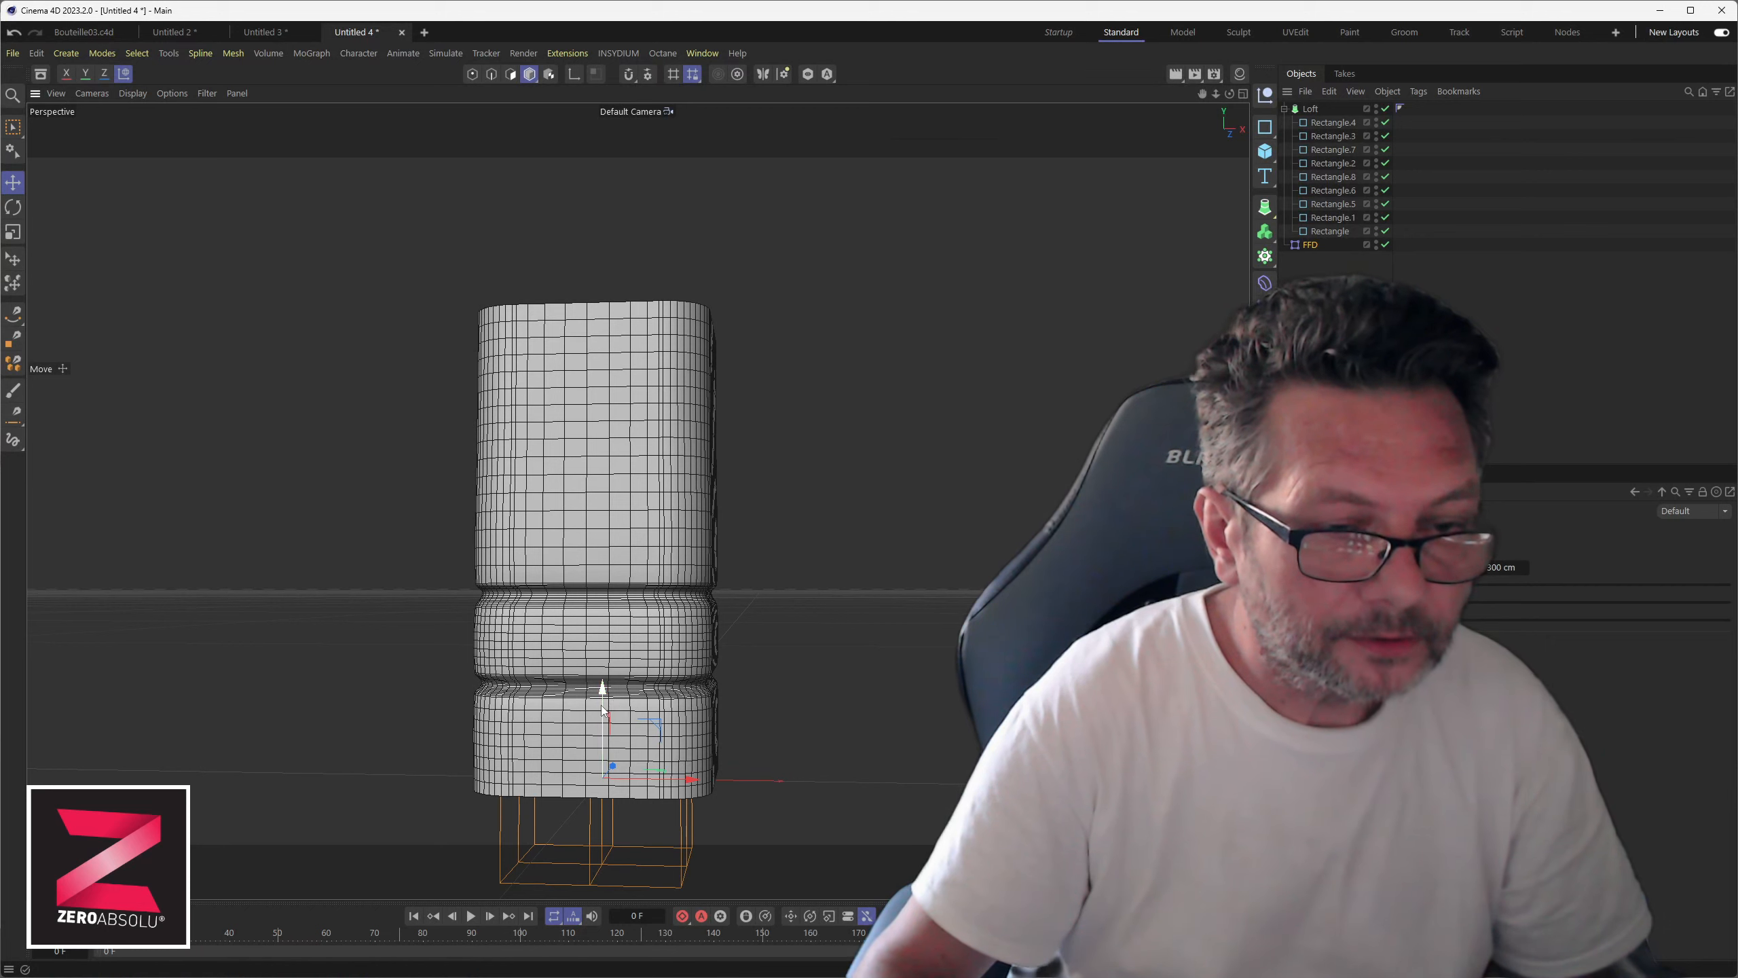
left_click_drag(603, 688, 640, 503)
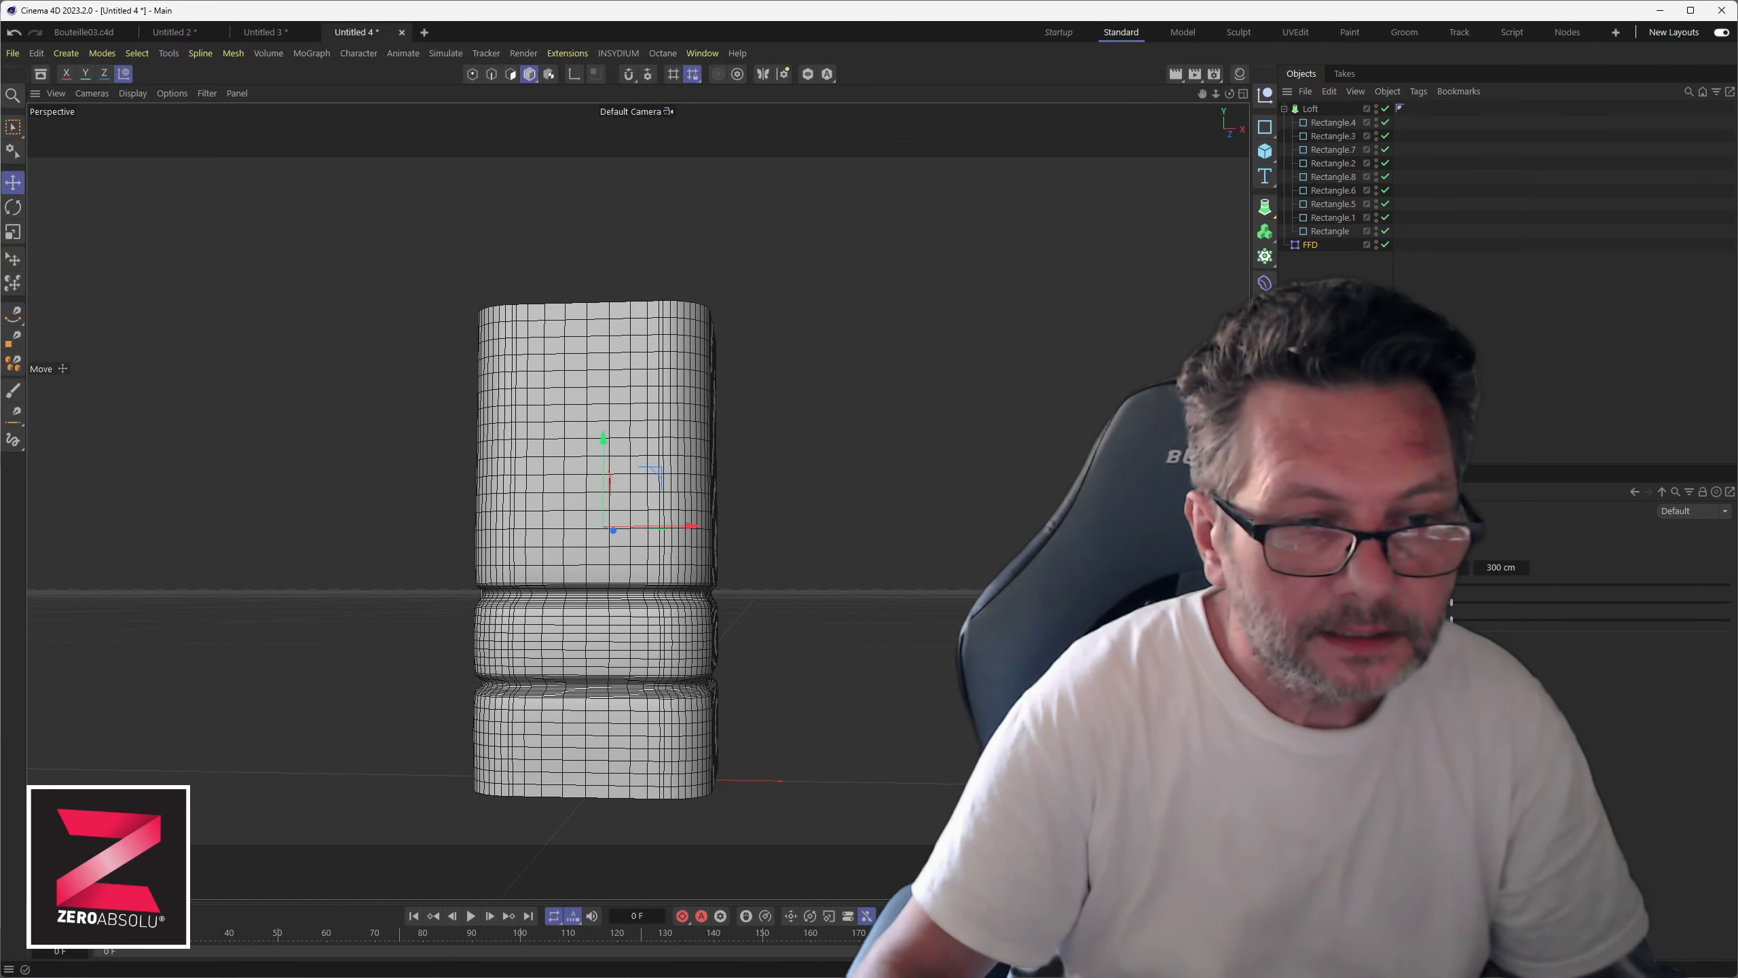
- Enlarge the FFD cage to enclose the whole bottle body, setting its depth to 420 cm
left_click_drag(1390, 567, 1466, 470)
left_click_drag(603, 441, 617, 657)
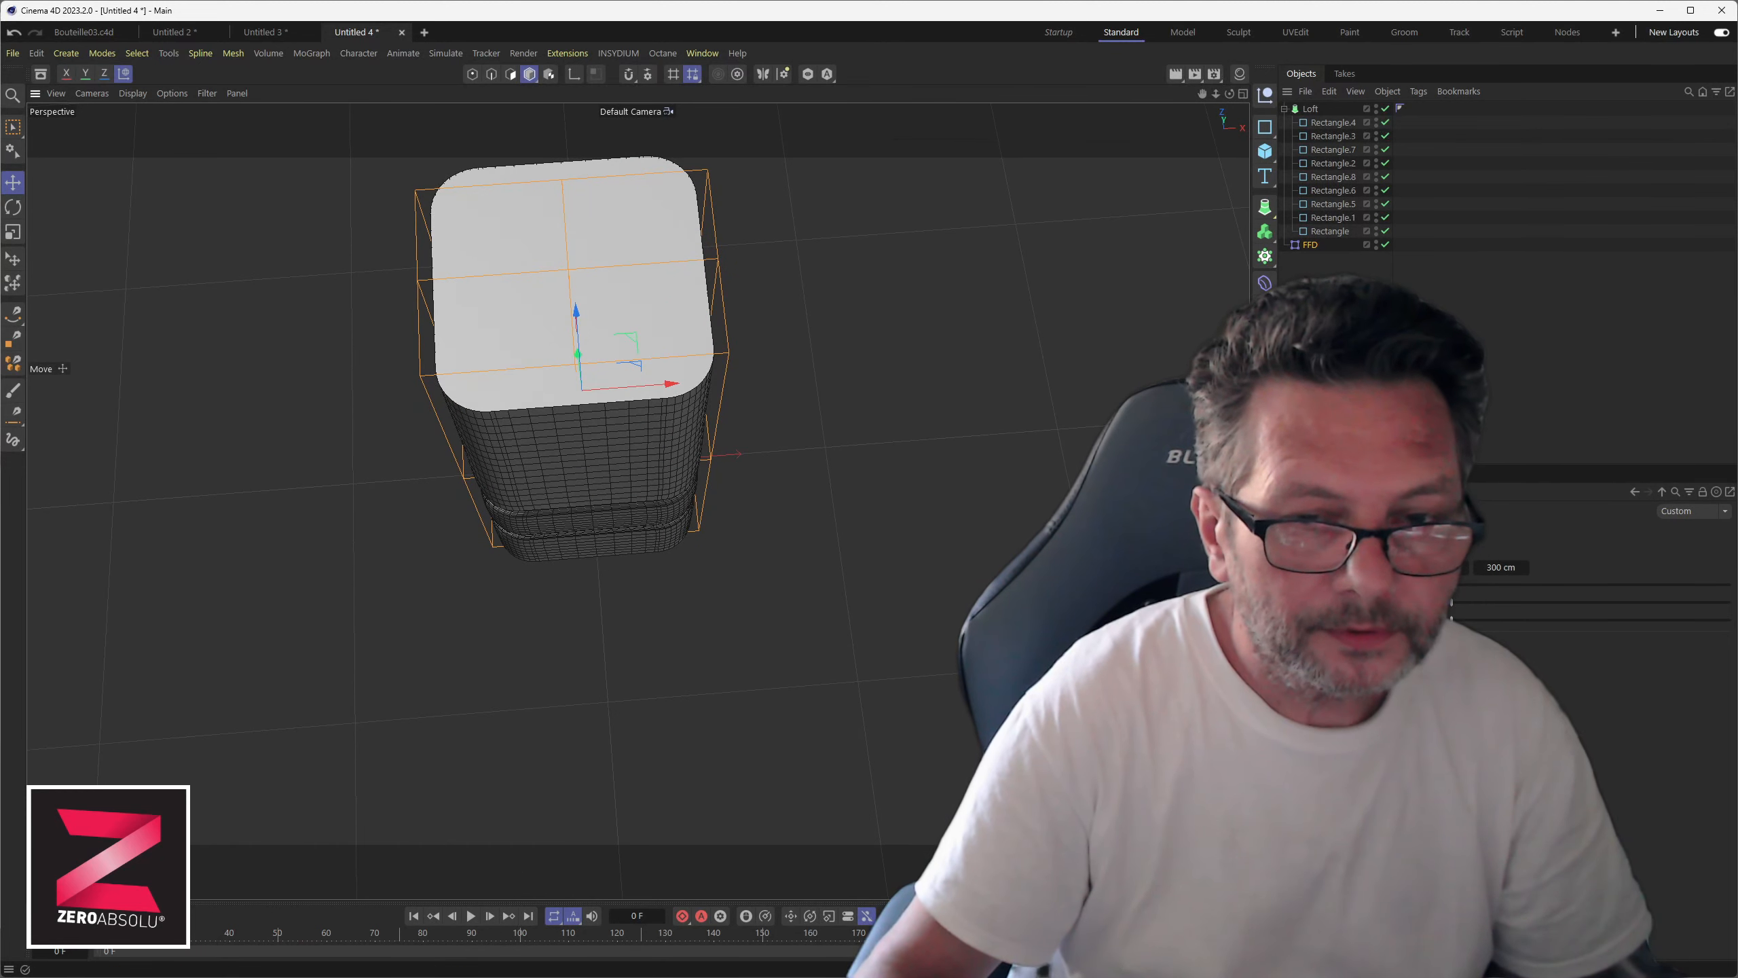
left_click_drag(1403, 568, 1403, 563)
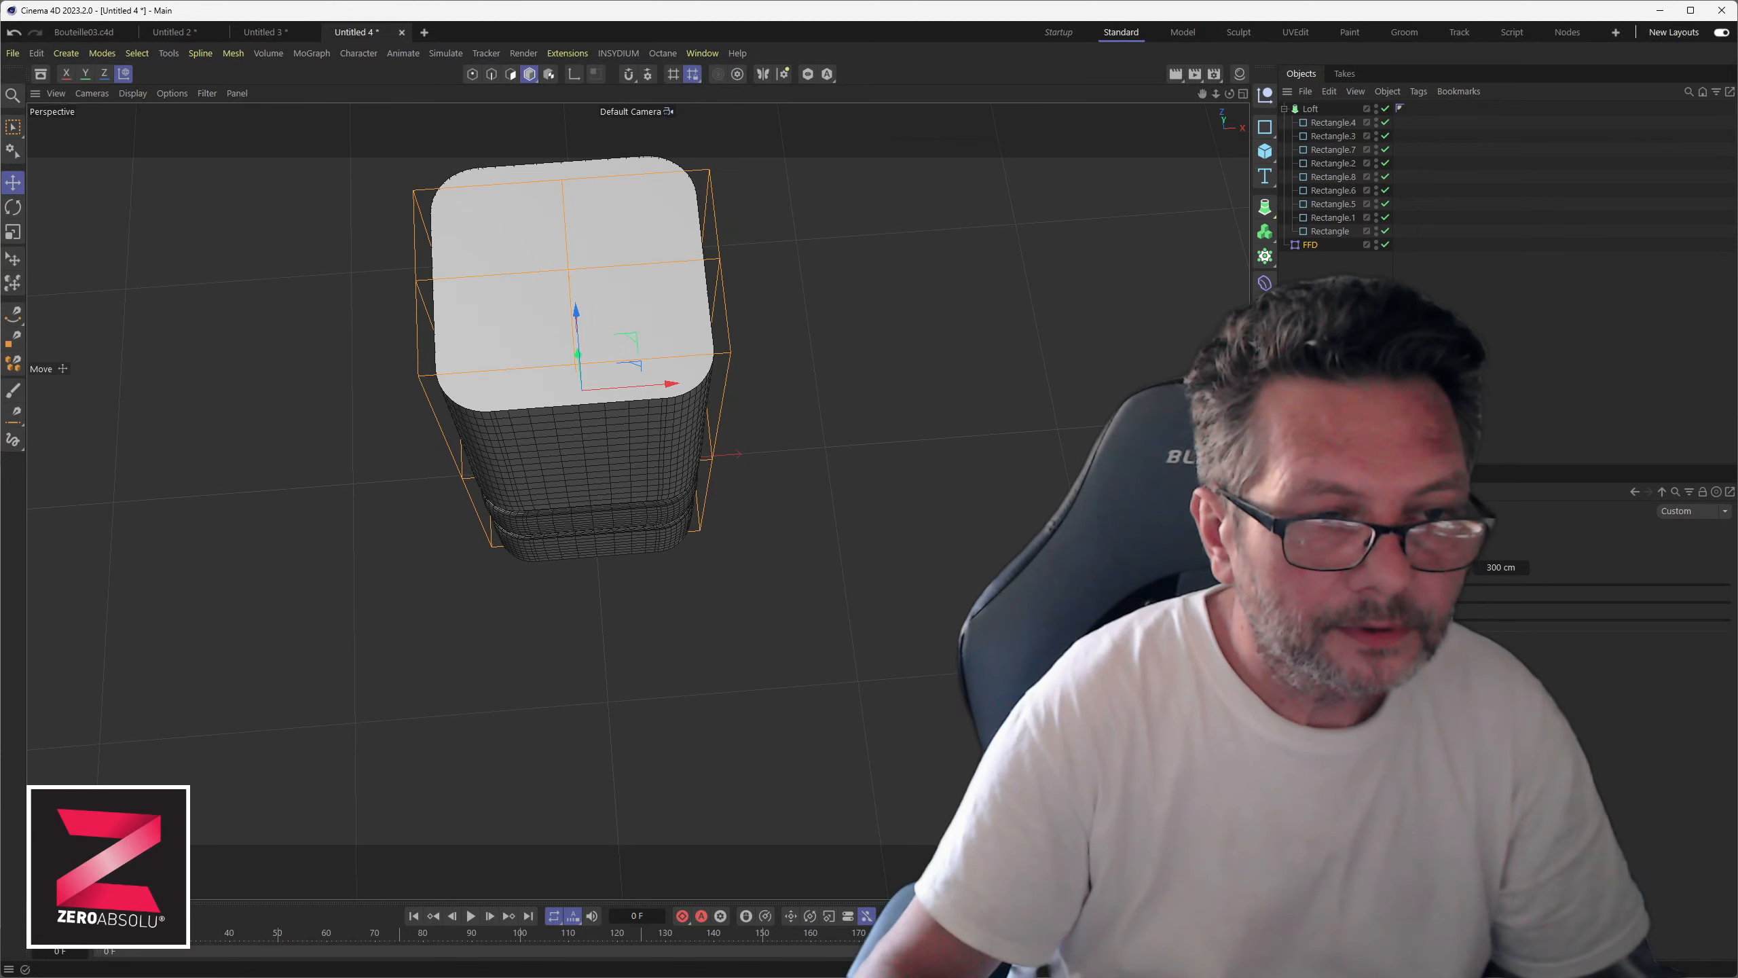
double_click(1474, 566)
type("420")
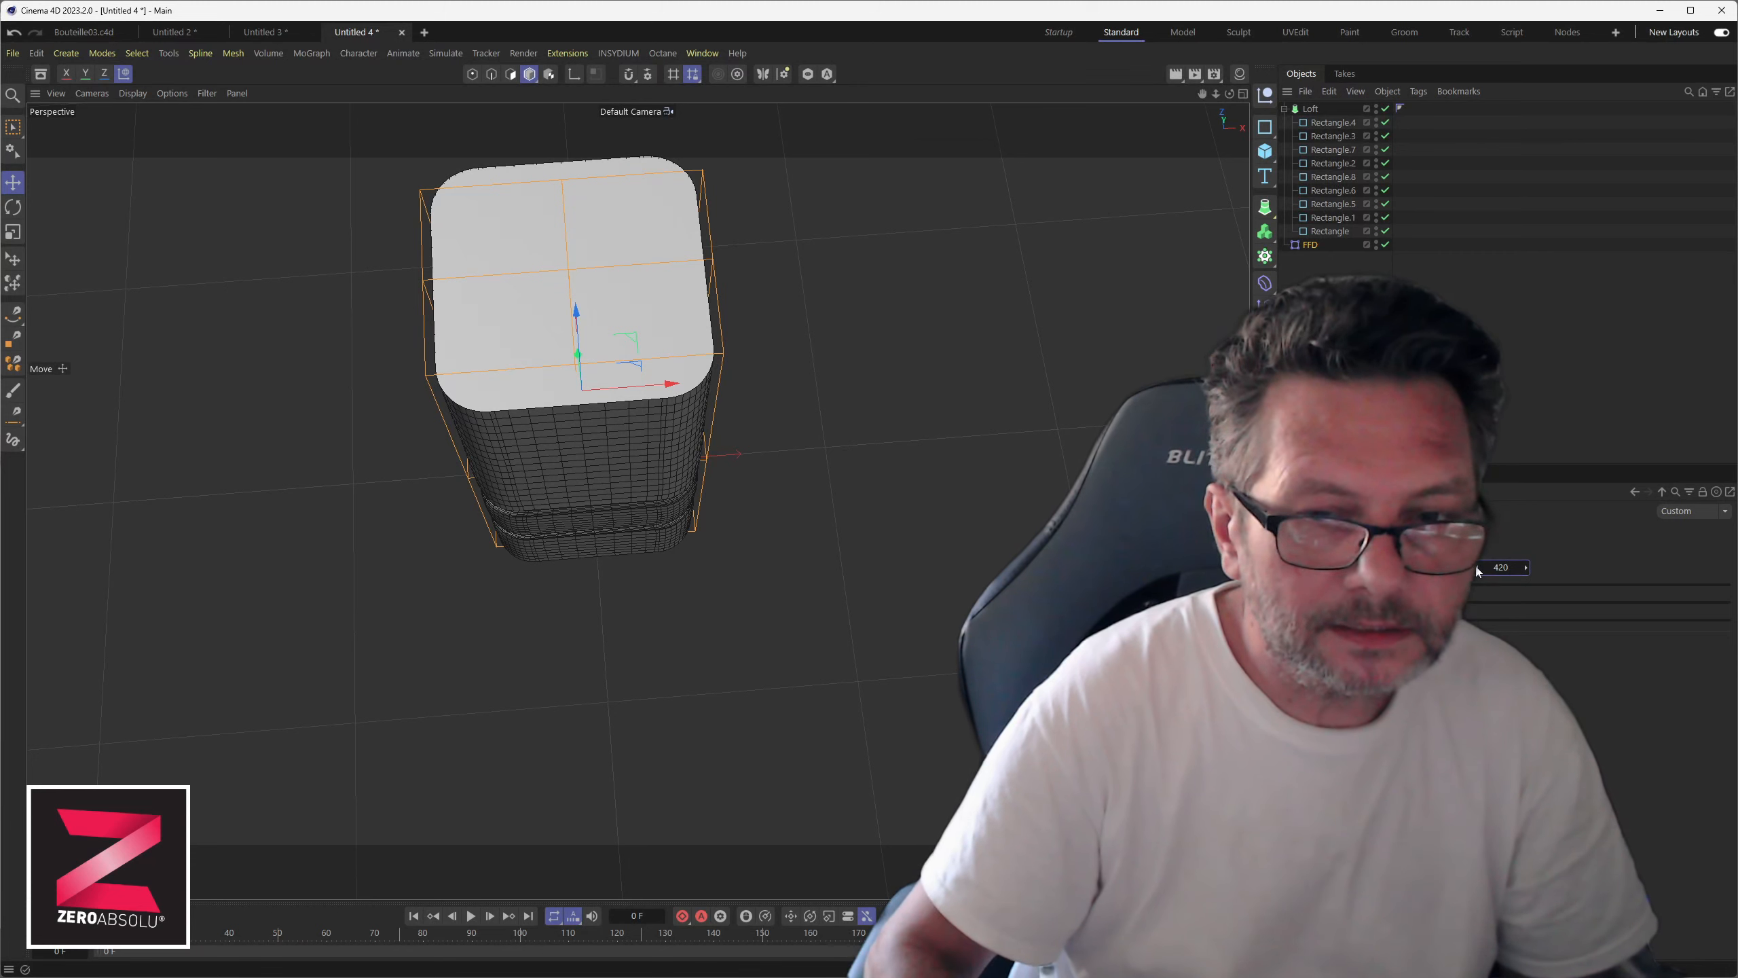
key("Return")
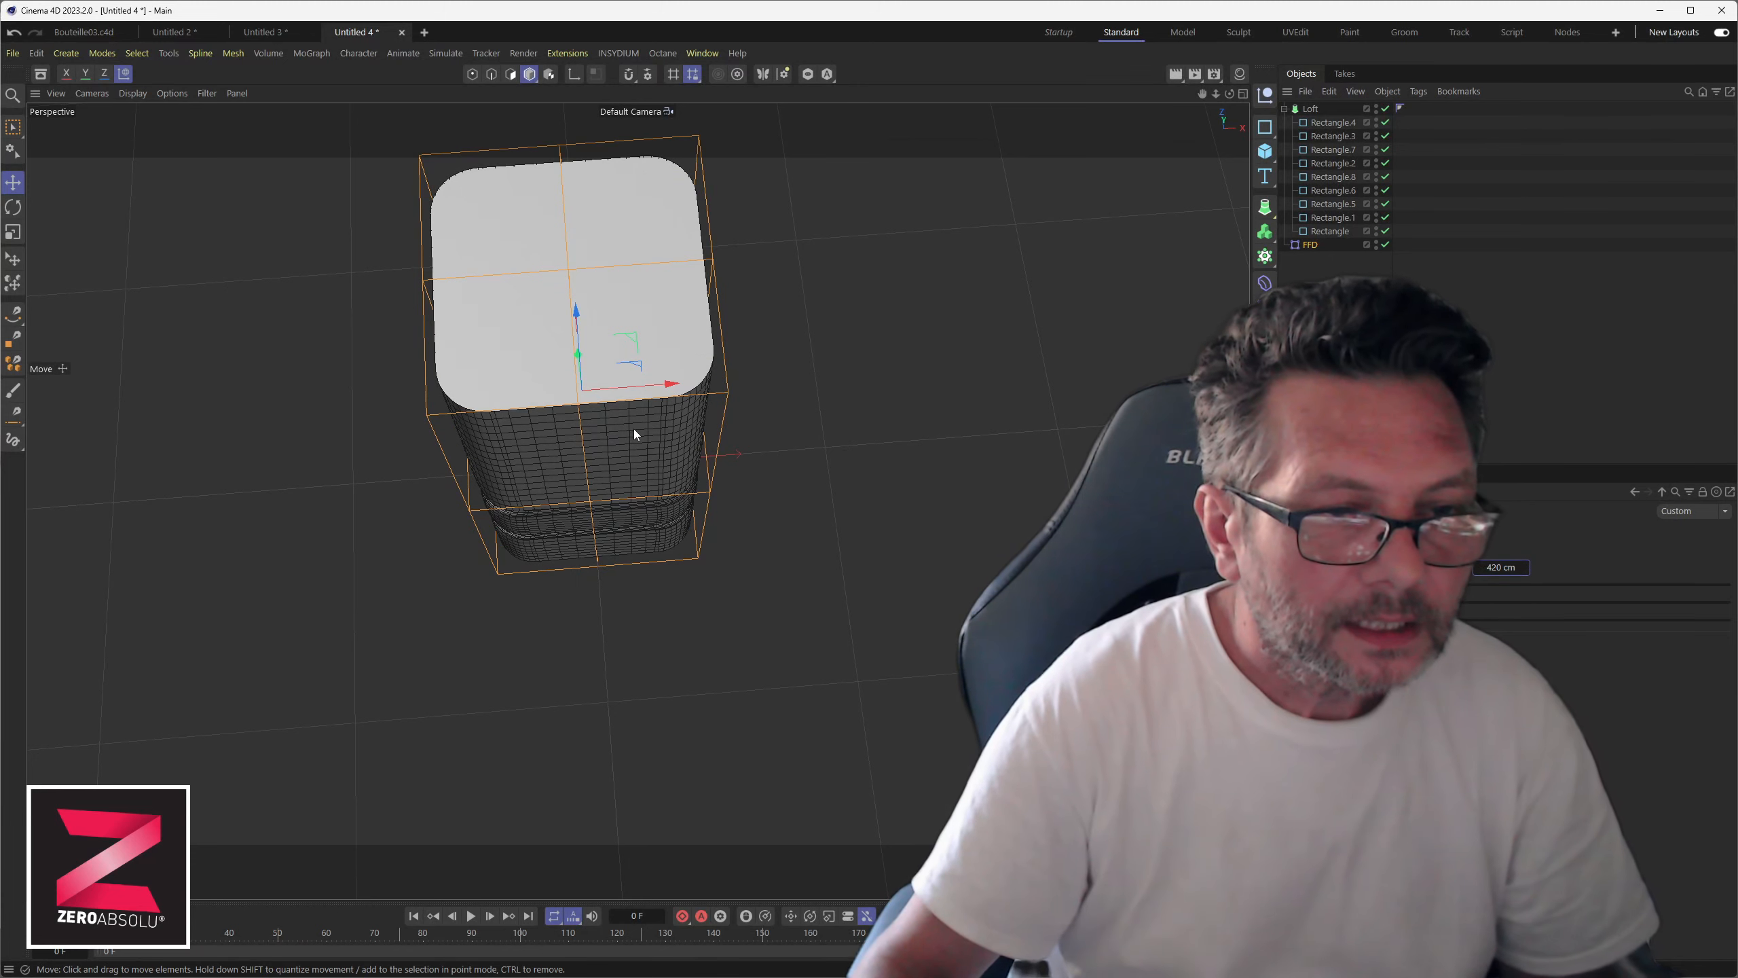
left_click_drag(633, 429, 711, 471, "alt")
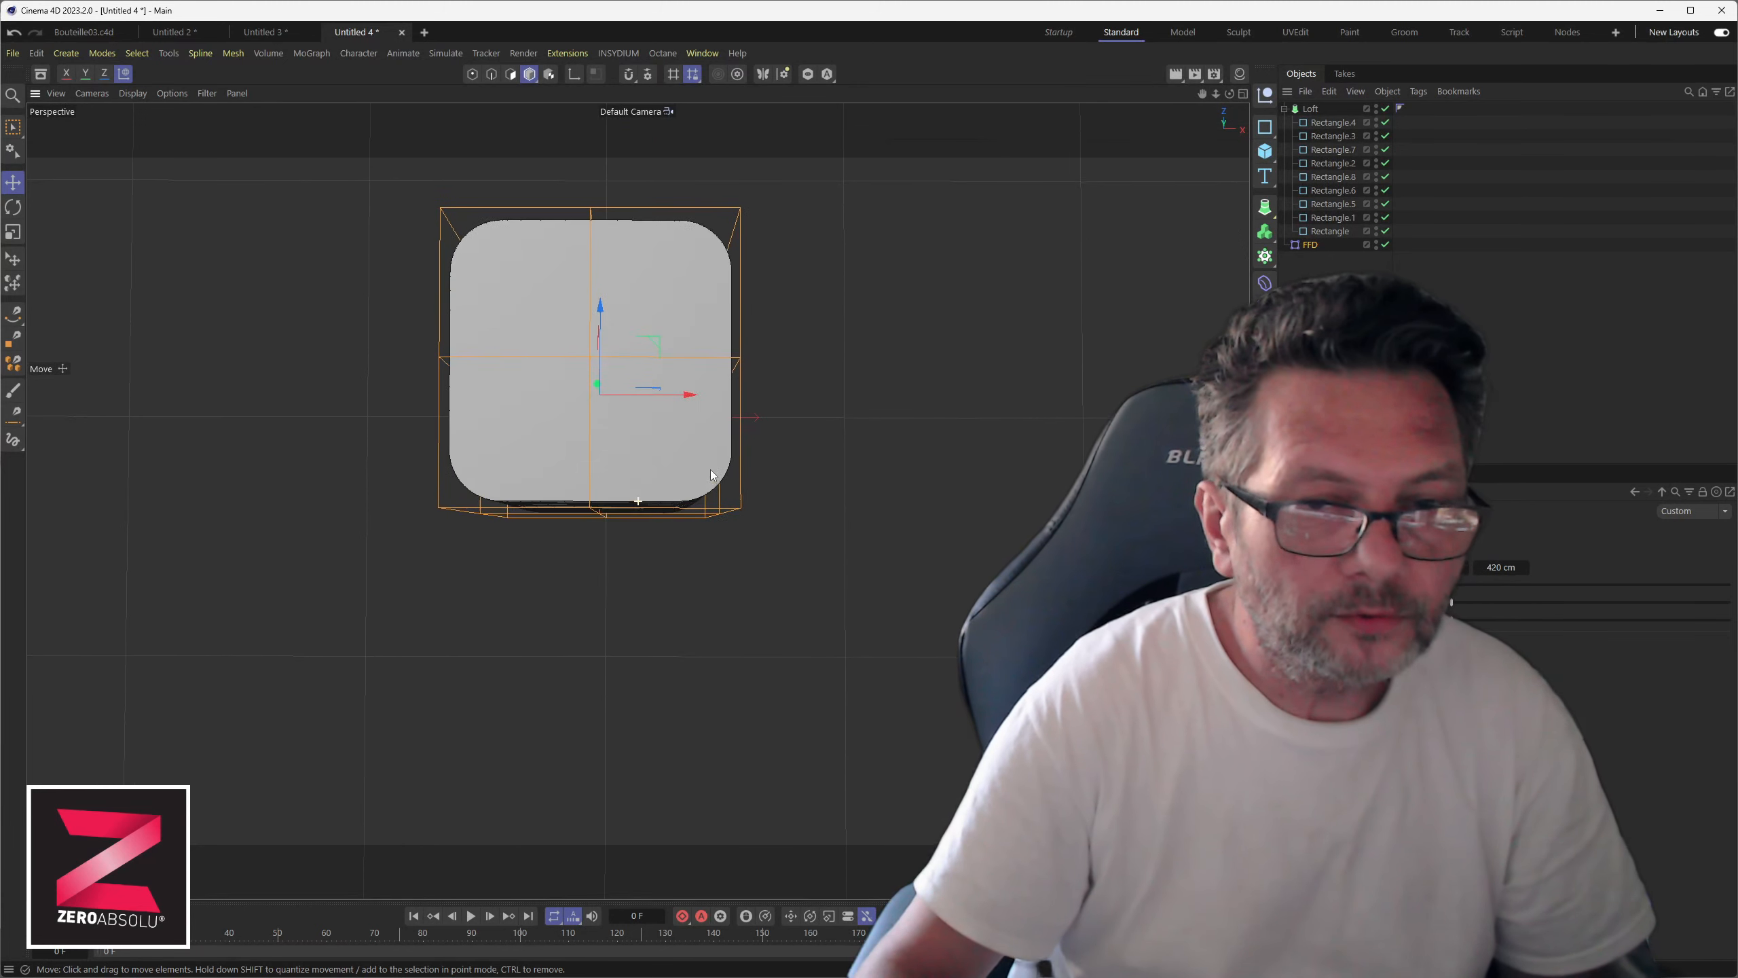
- Try nesting the Loft under the FFD deformer
left_click(1308, 109)
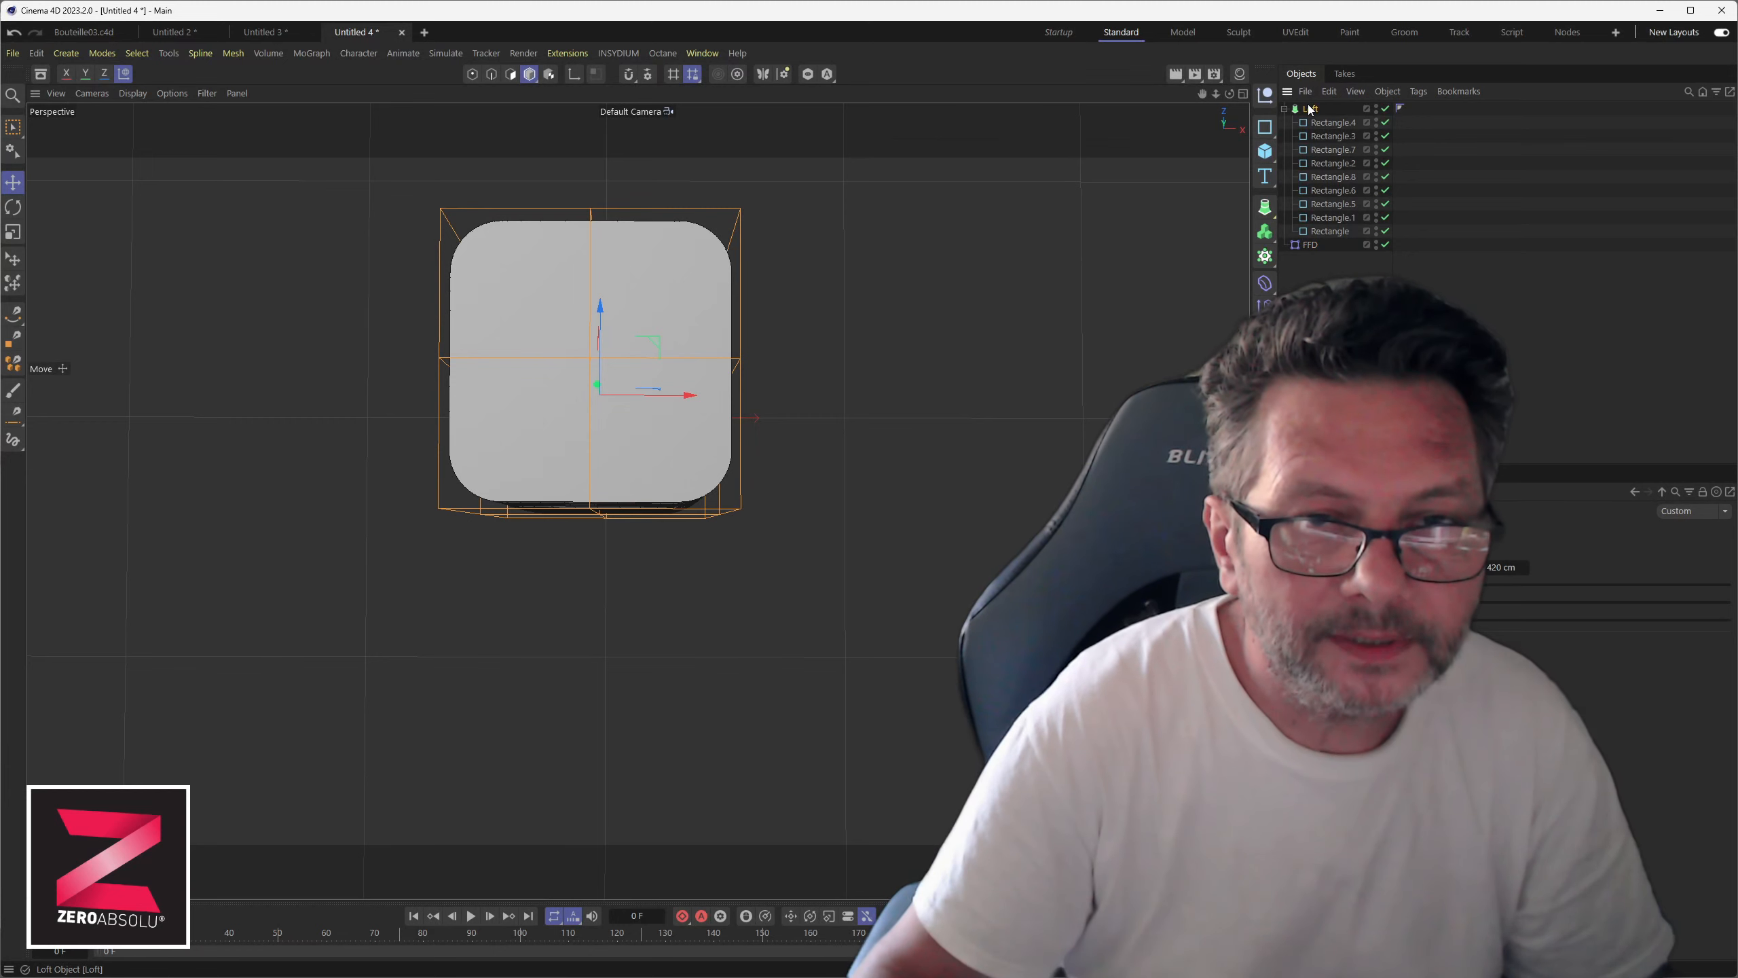
left_click_drag(1310, 245, 1312, 245)
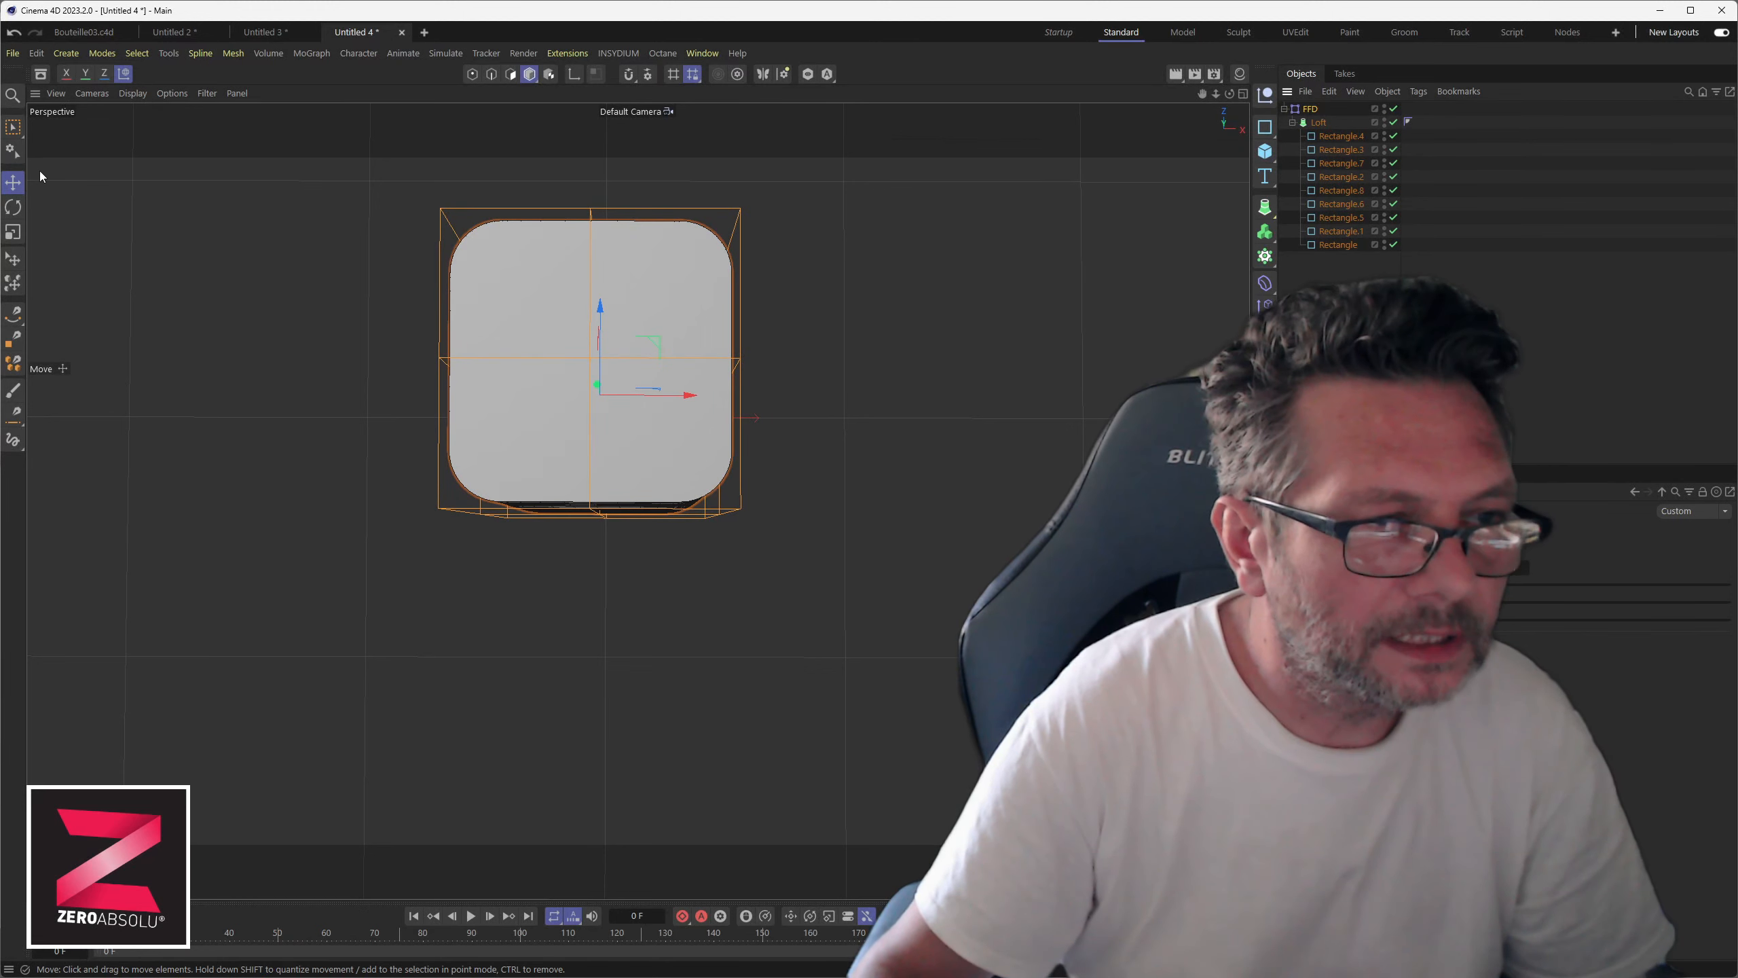
- Switch to point editing with Rectangle Selection and try pulling the FFD cage's two rear middle points outward
left_click(472, 74)
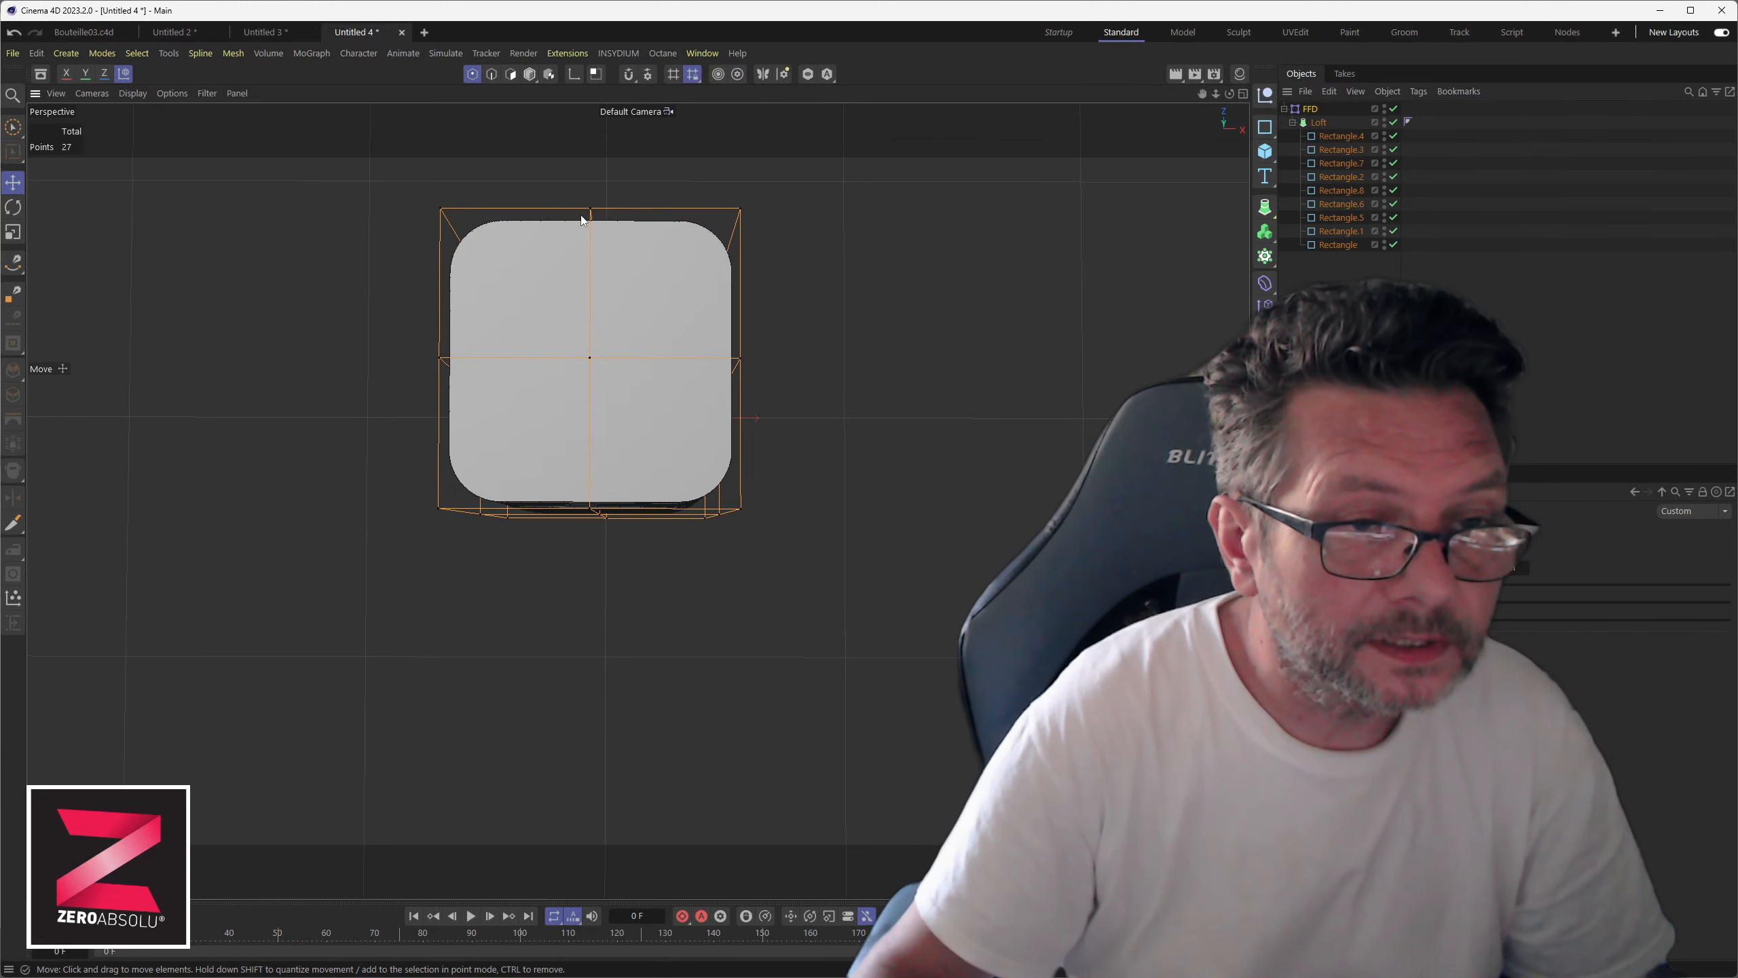
left_click(12, 127)
left_click(58, 166)
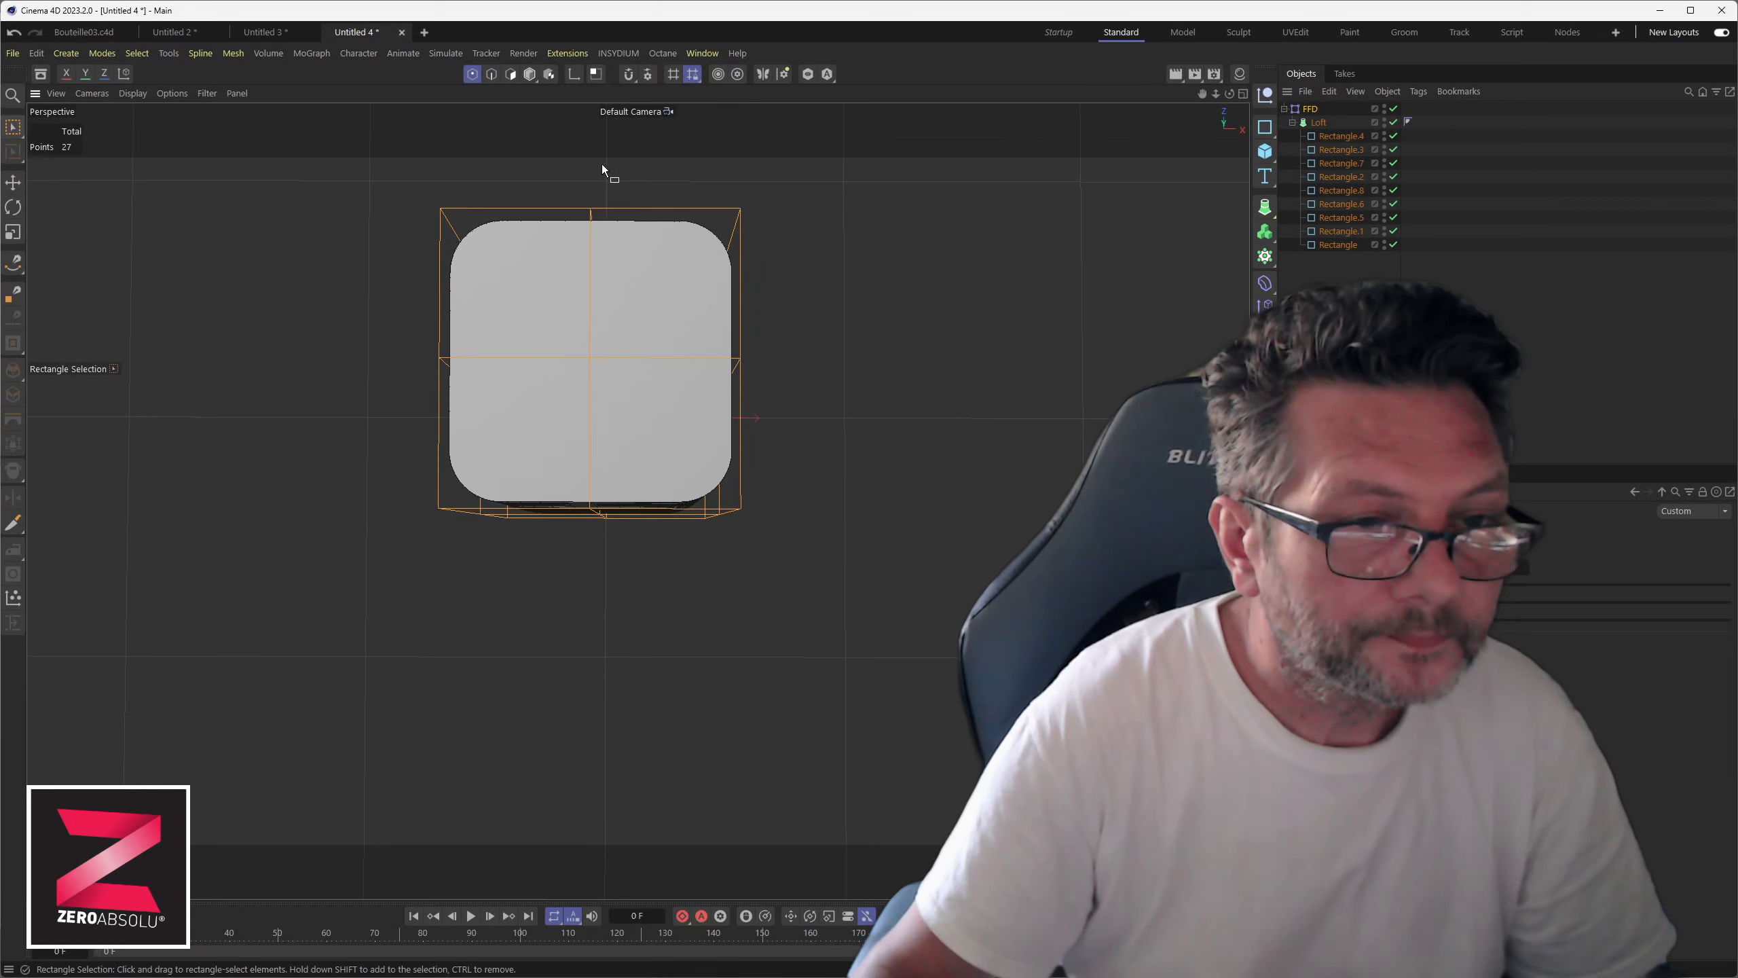
left_click_drag(539, 185, 642, 302)
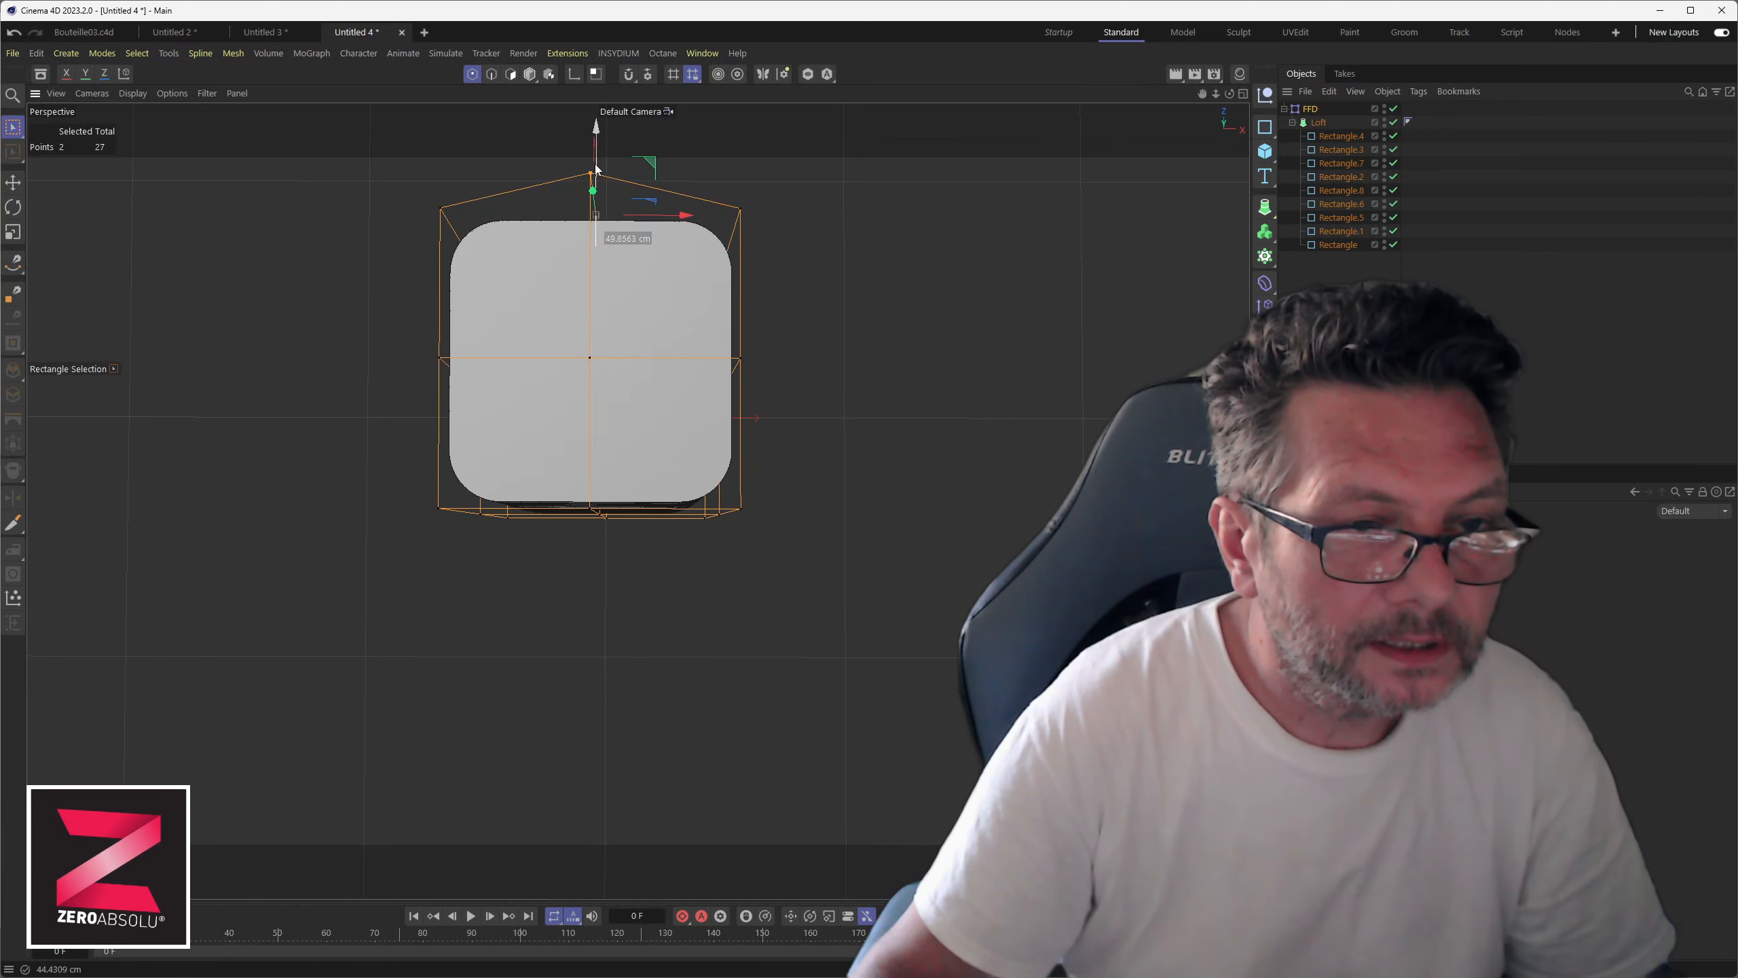
- Take the Loft out of the FFD and make the FFD the Loft's first child
left_click_drag(1316, 125, 1327, 308)
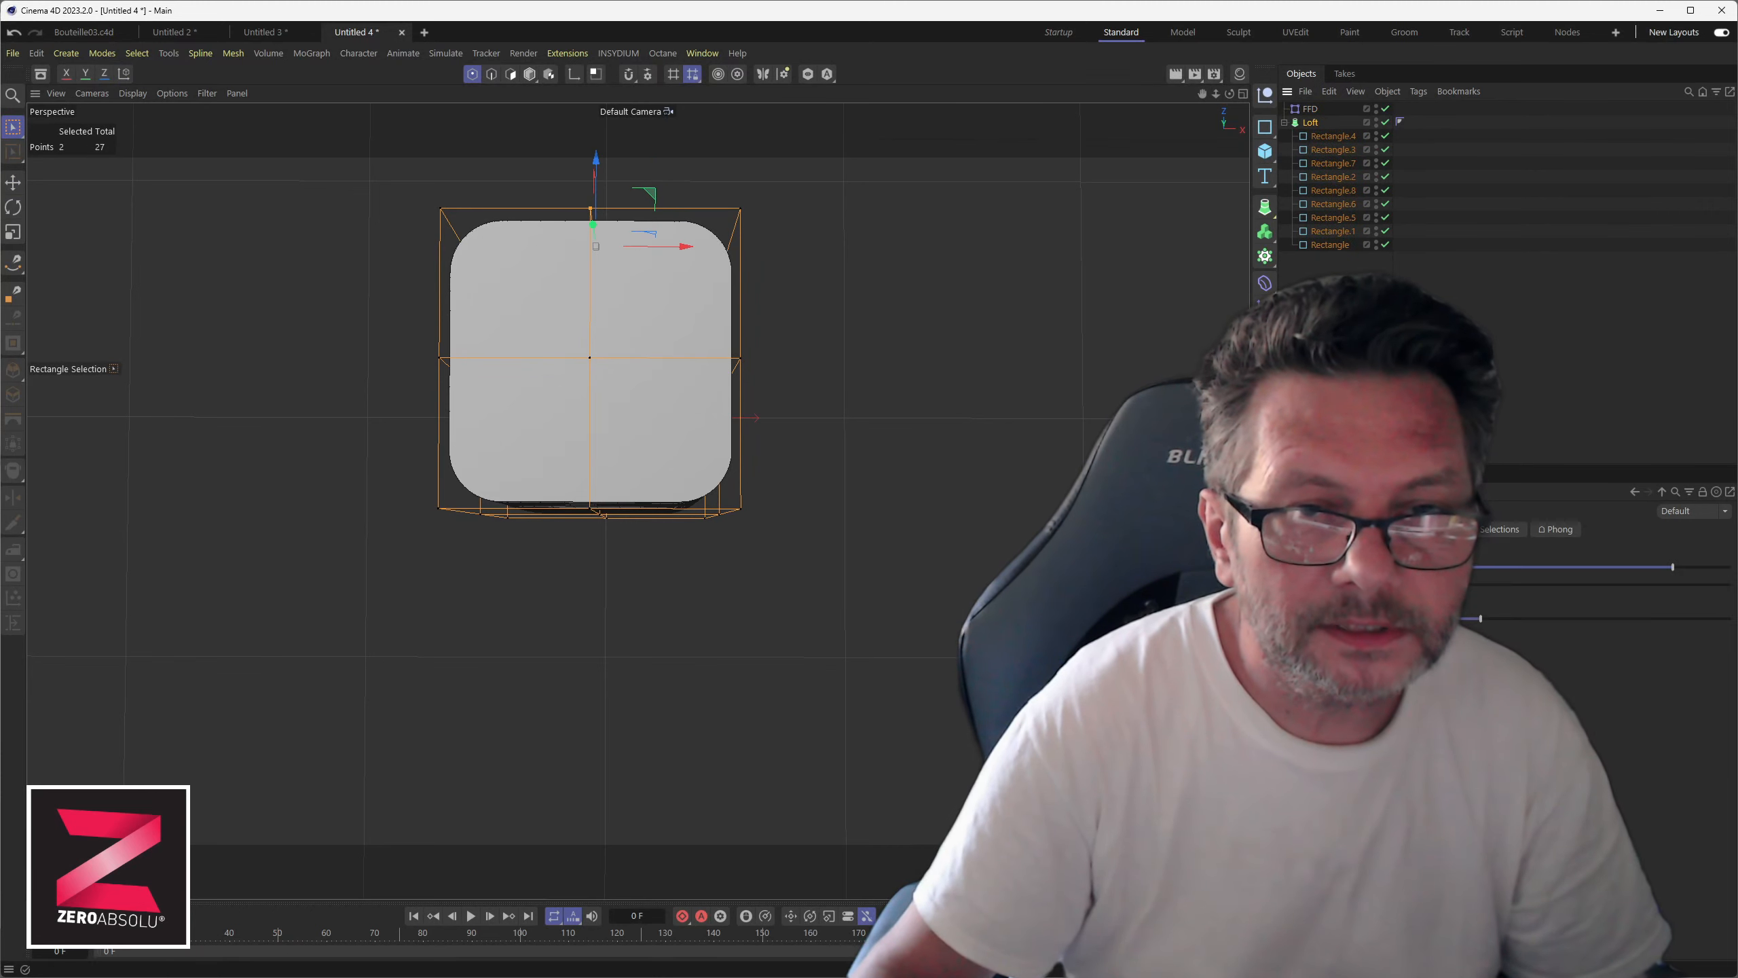
left_click_drag(1317, 113, 1327, 127)
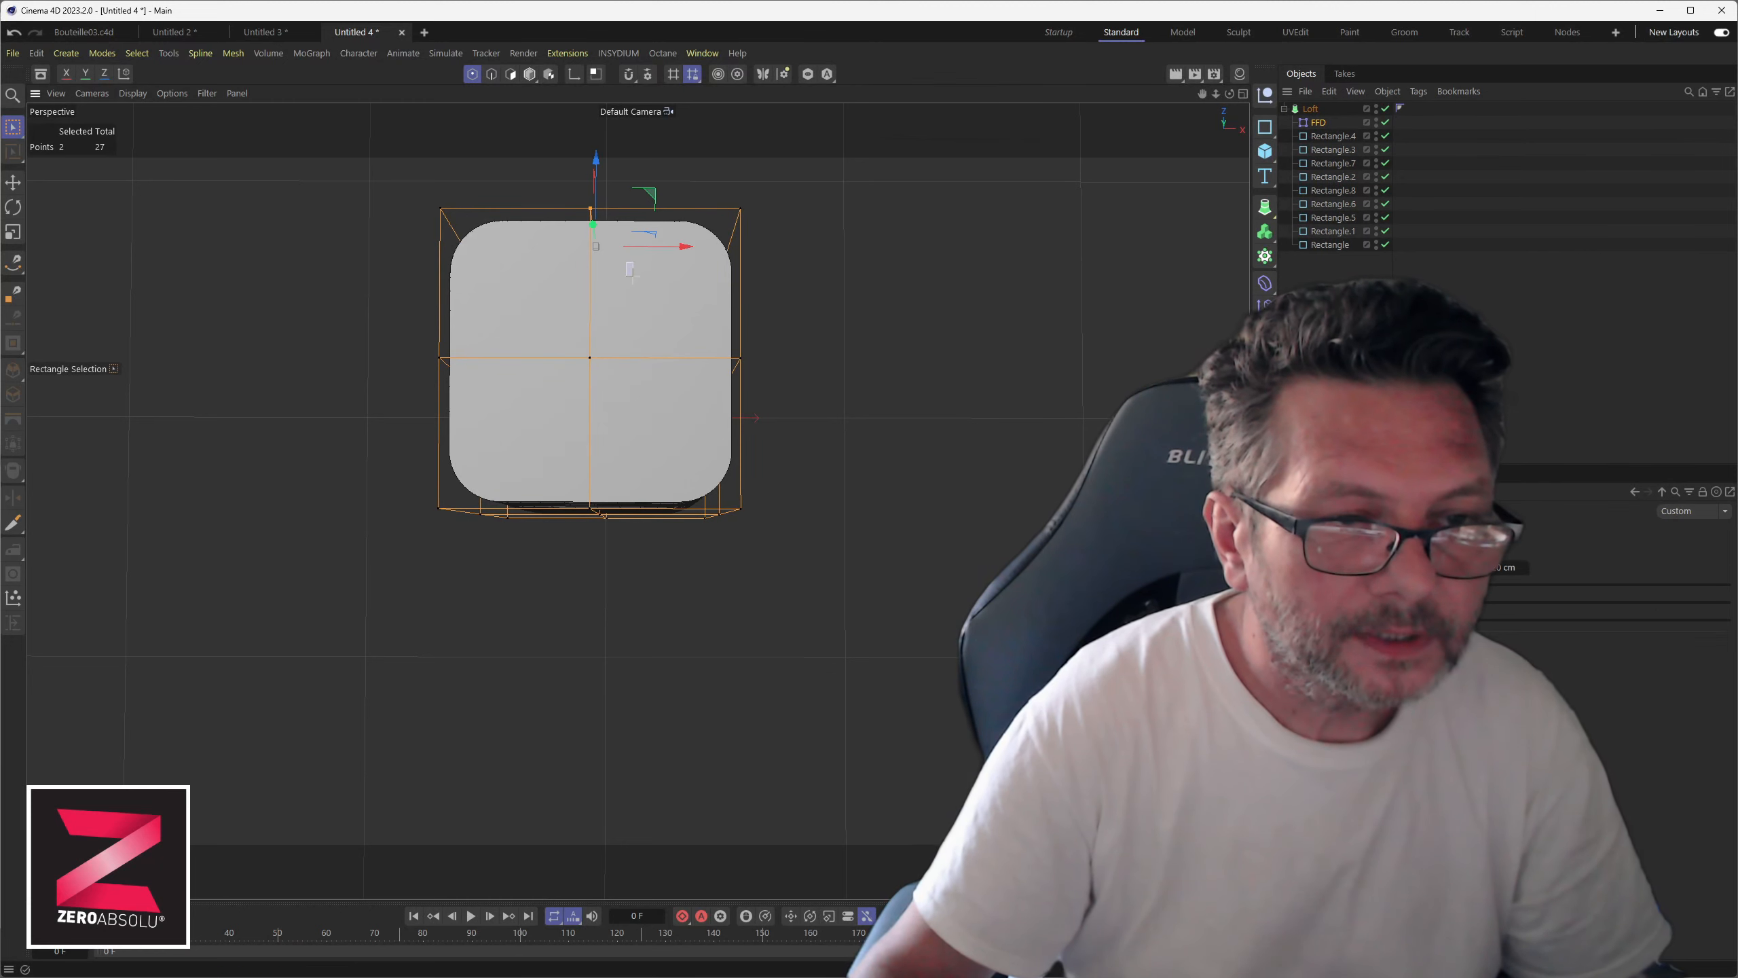
- Try pulling the nested FFD's rear middle points outward to test the deformation
left_click_drag(545, 182, 662, 290)
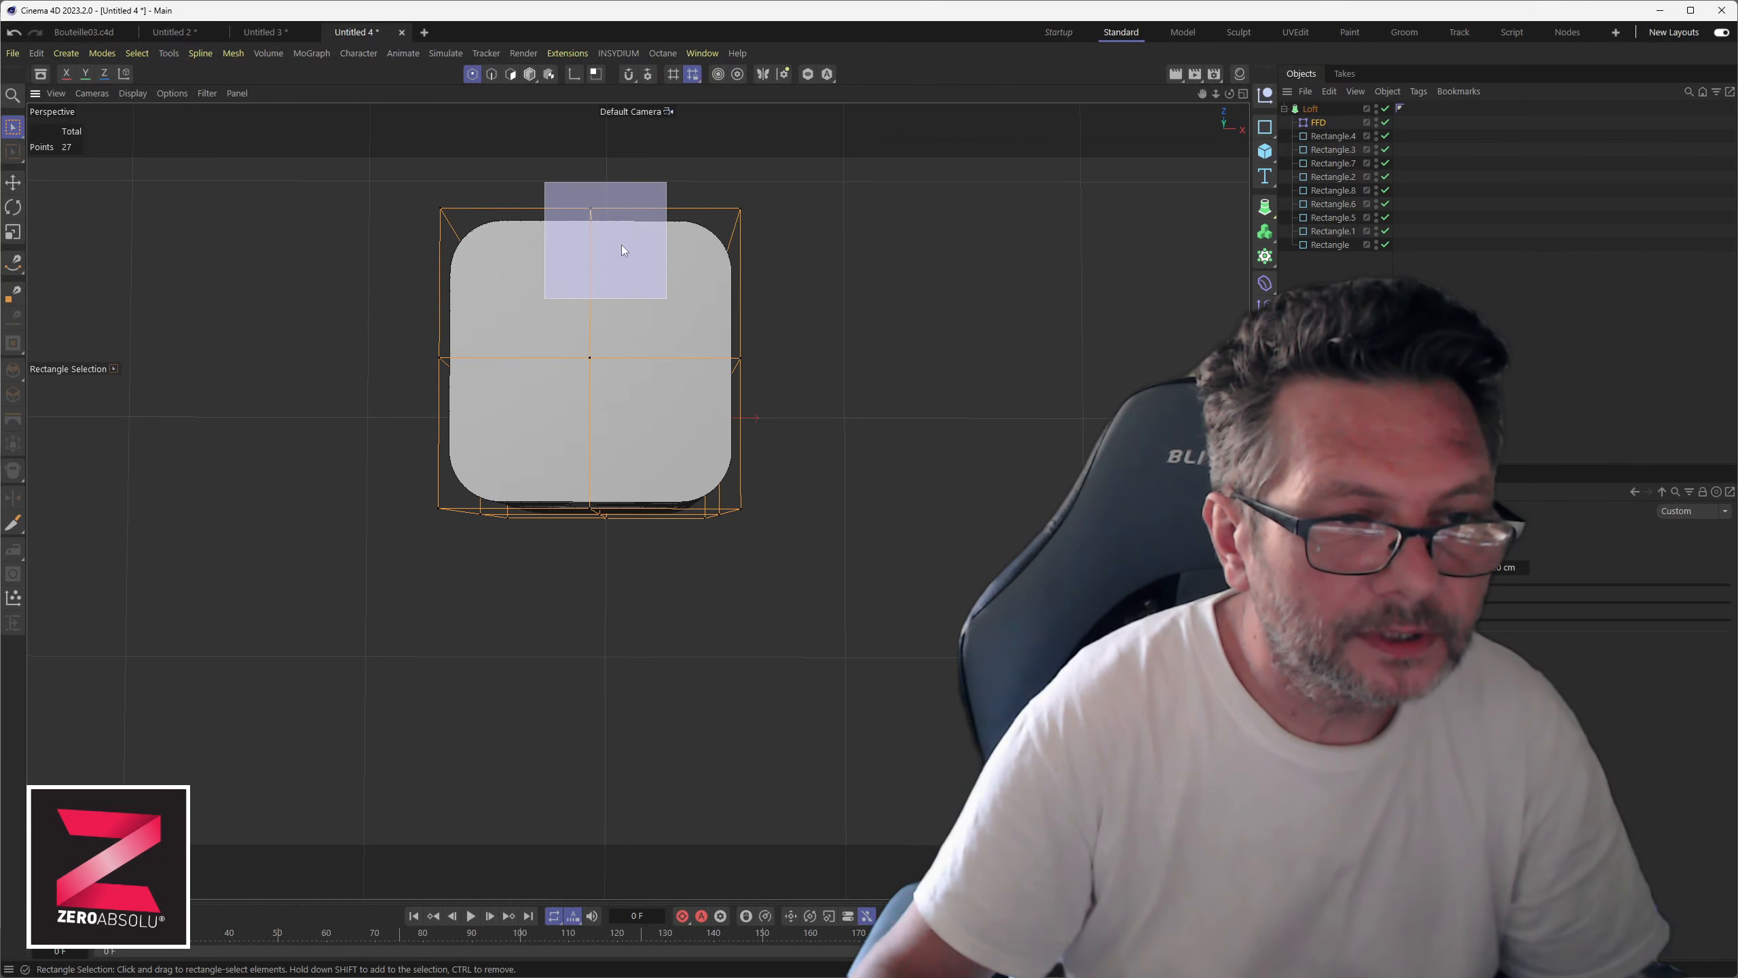
left_click_drag(600, 197, 601, 159)
key("ctrl+z")
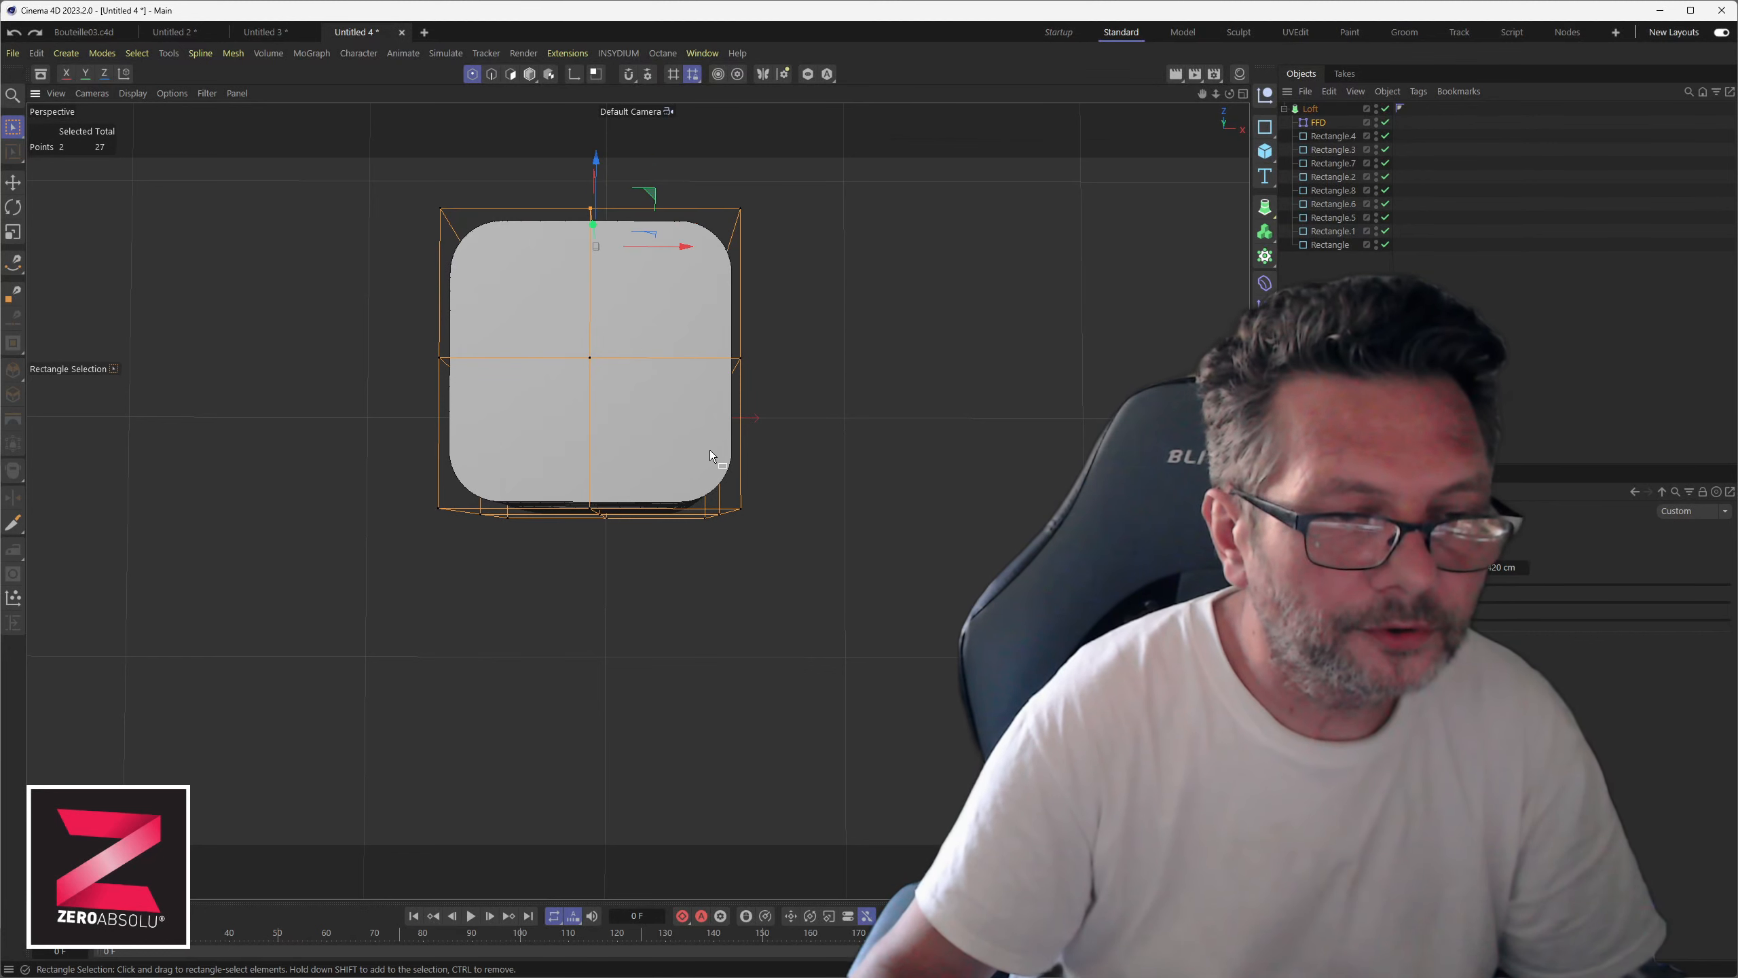
- In the Top view, select the FFD points at the middle of all four sides and scale them outward to bulge the body's walls
middle_click_drag(634, 457, 651, 593, "alt")
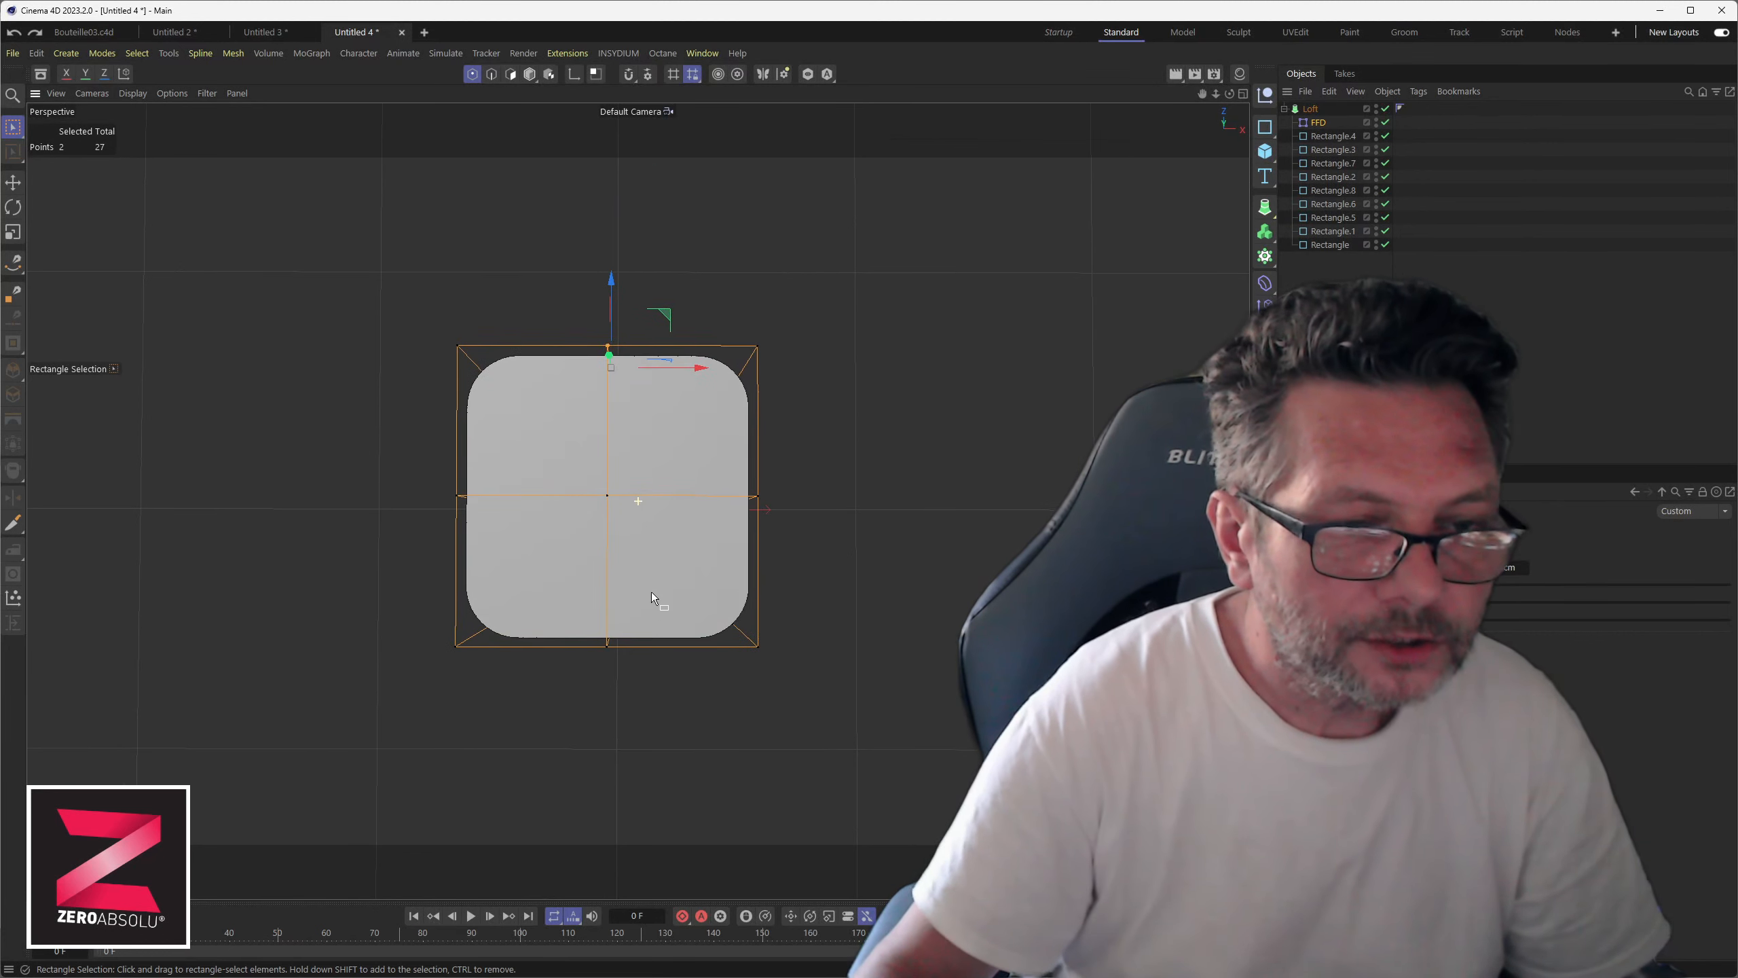
middle_click(576, 367)
left_click_drag(897, 128, 1139, 340)
left_click_drag(997, 374, 913, 484, "shift")
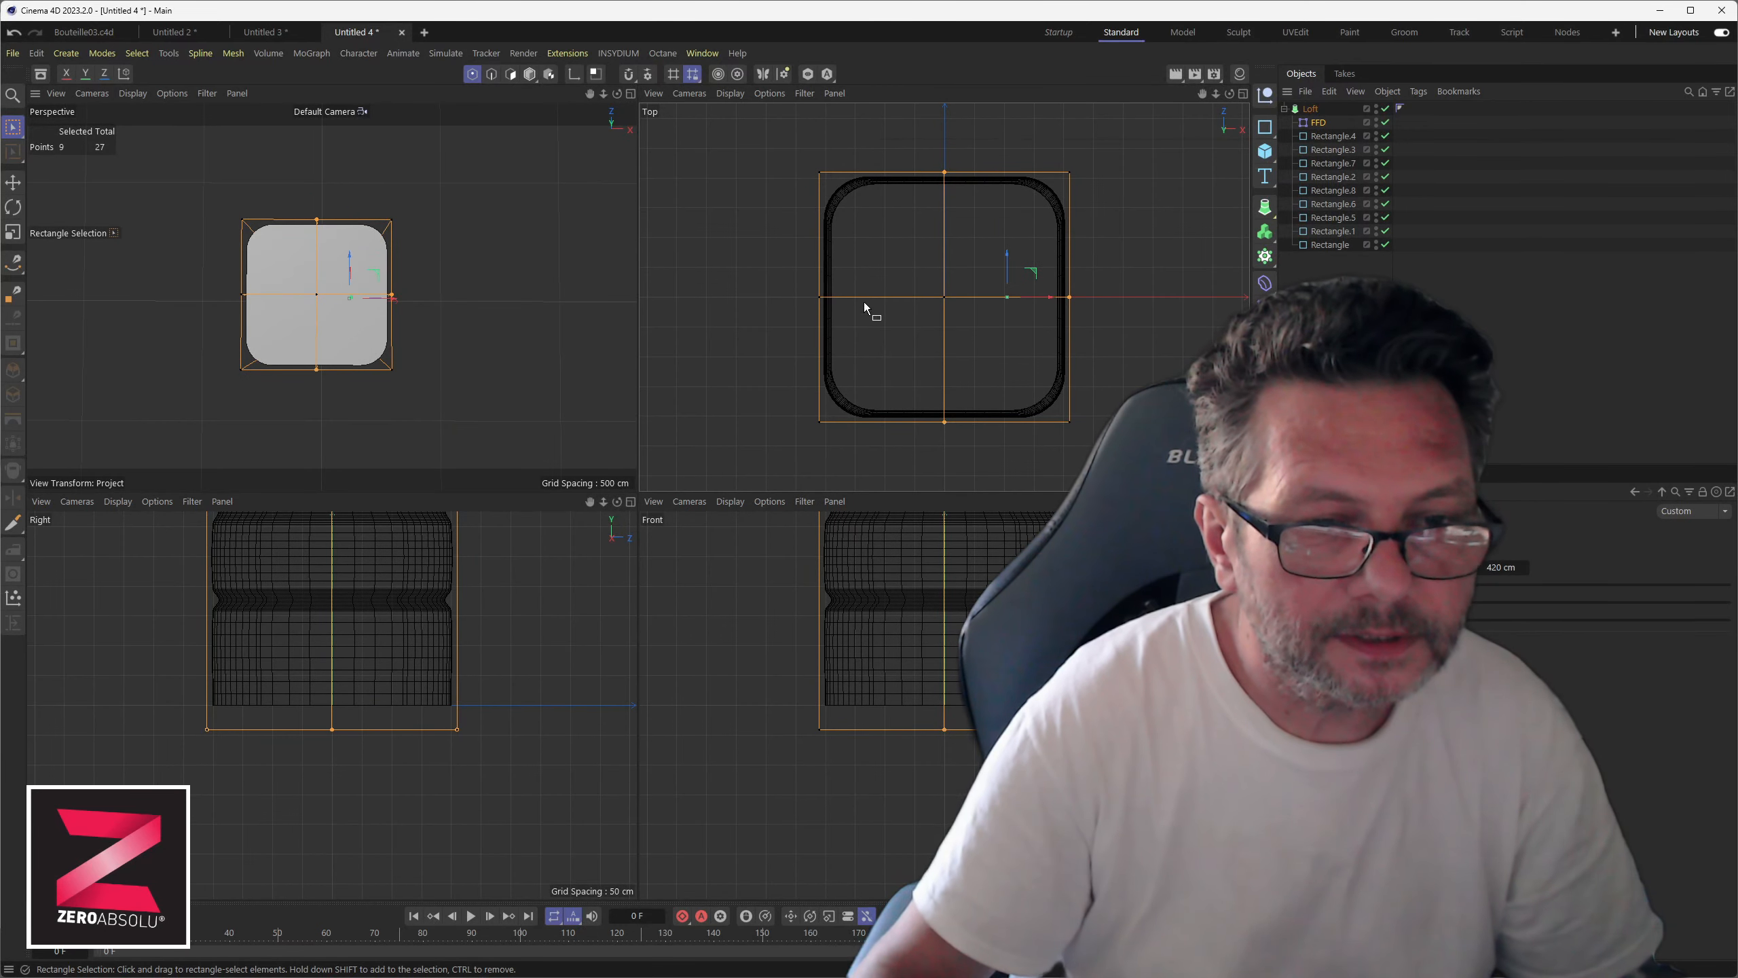
key("r")
key("t")
left_click_drag(970, 272, 1196, 103)
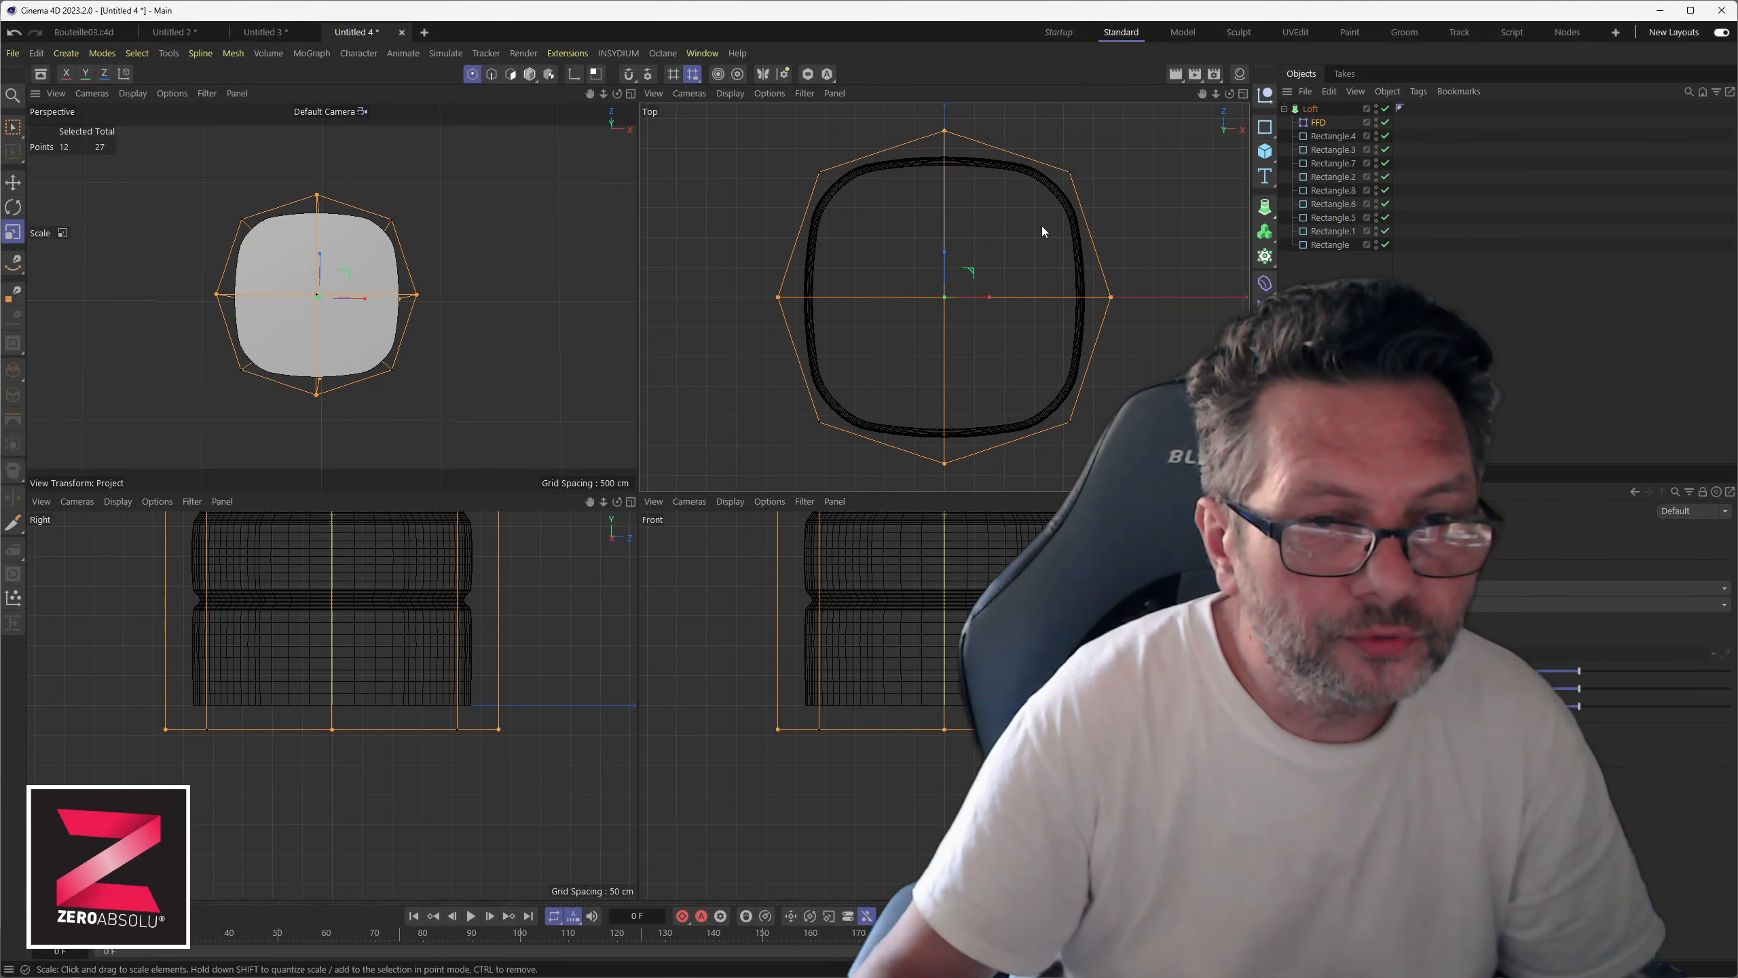
middle_click(436, 291)
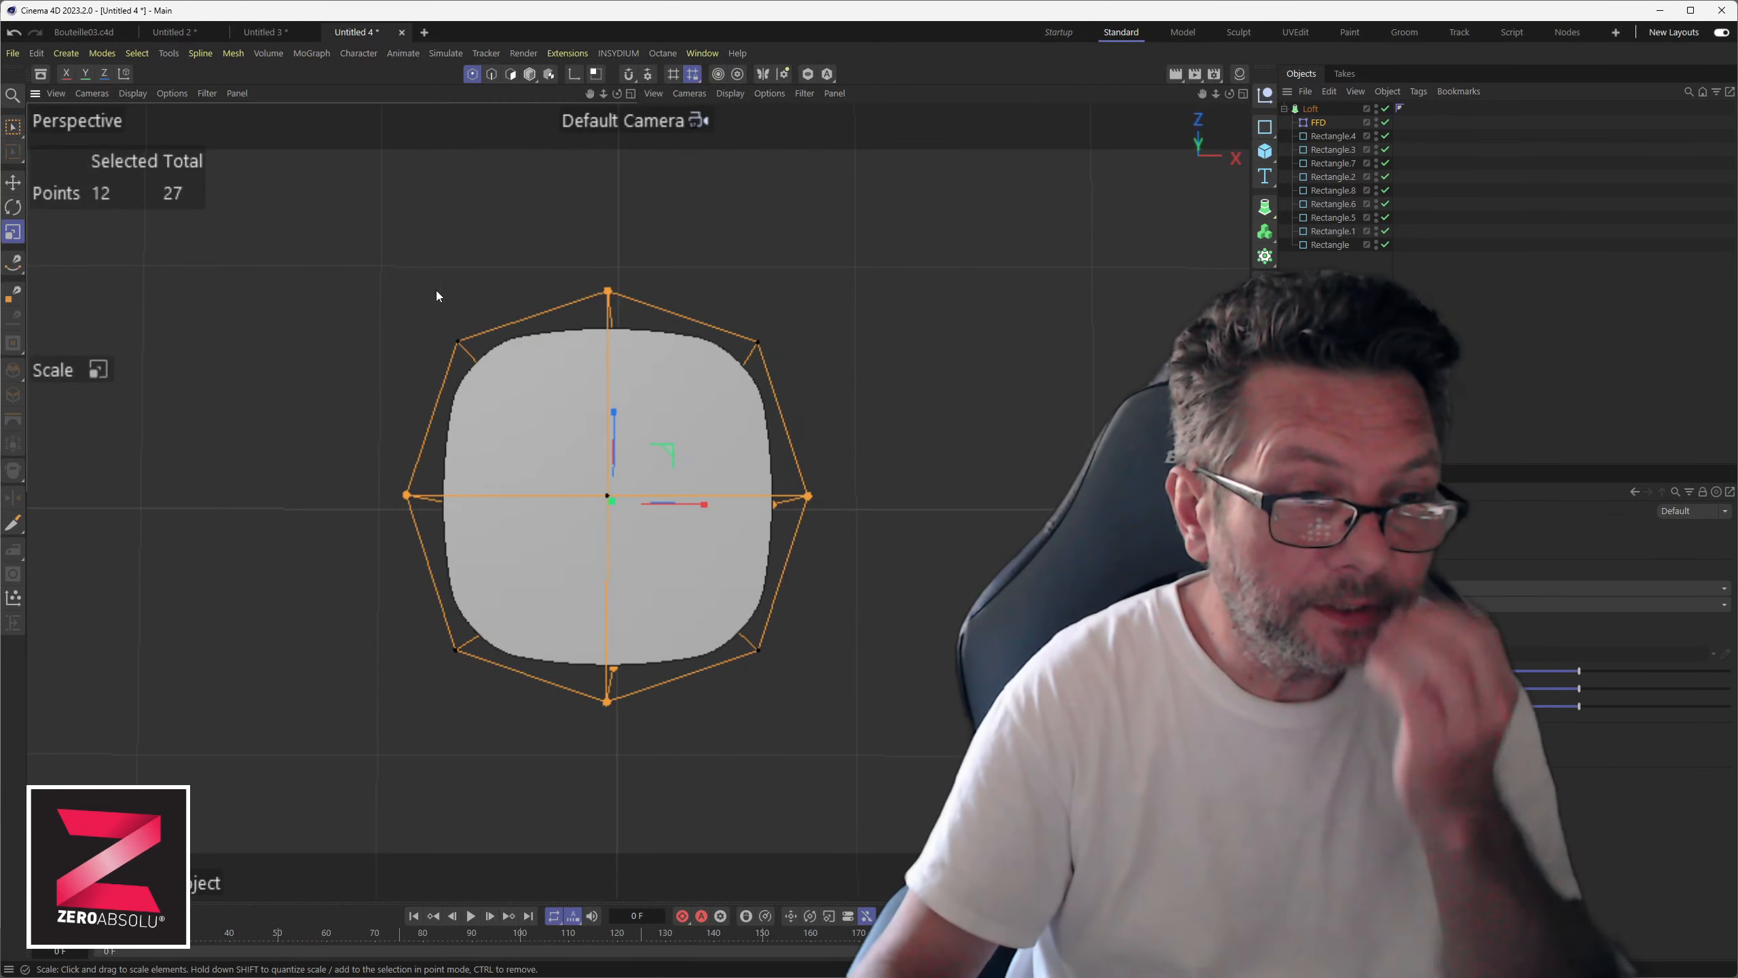
left_click_drag(684, 586, 631, 505, "alt")
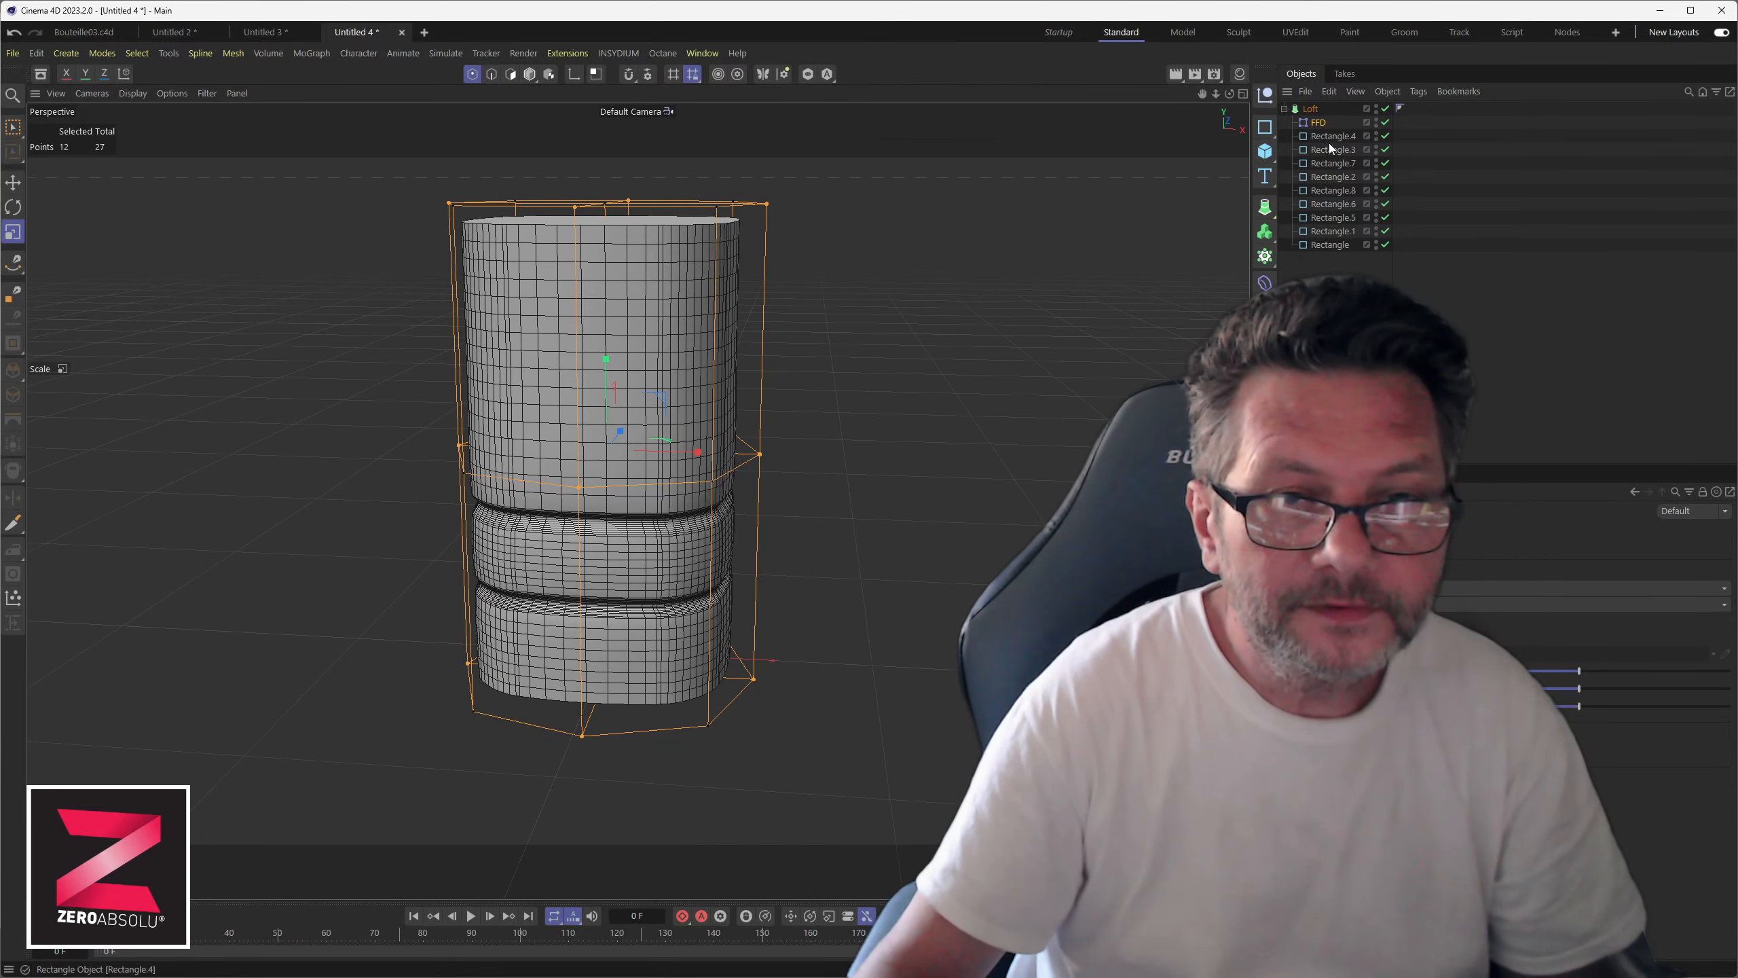
- Select the Loft and inspect the deformed body's underside, grooves and top from several angles
left_click(1331, 149)
left_click_drag(665, 635, 612, 544, "alt")
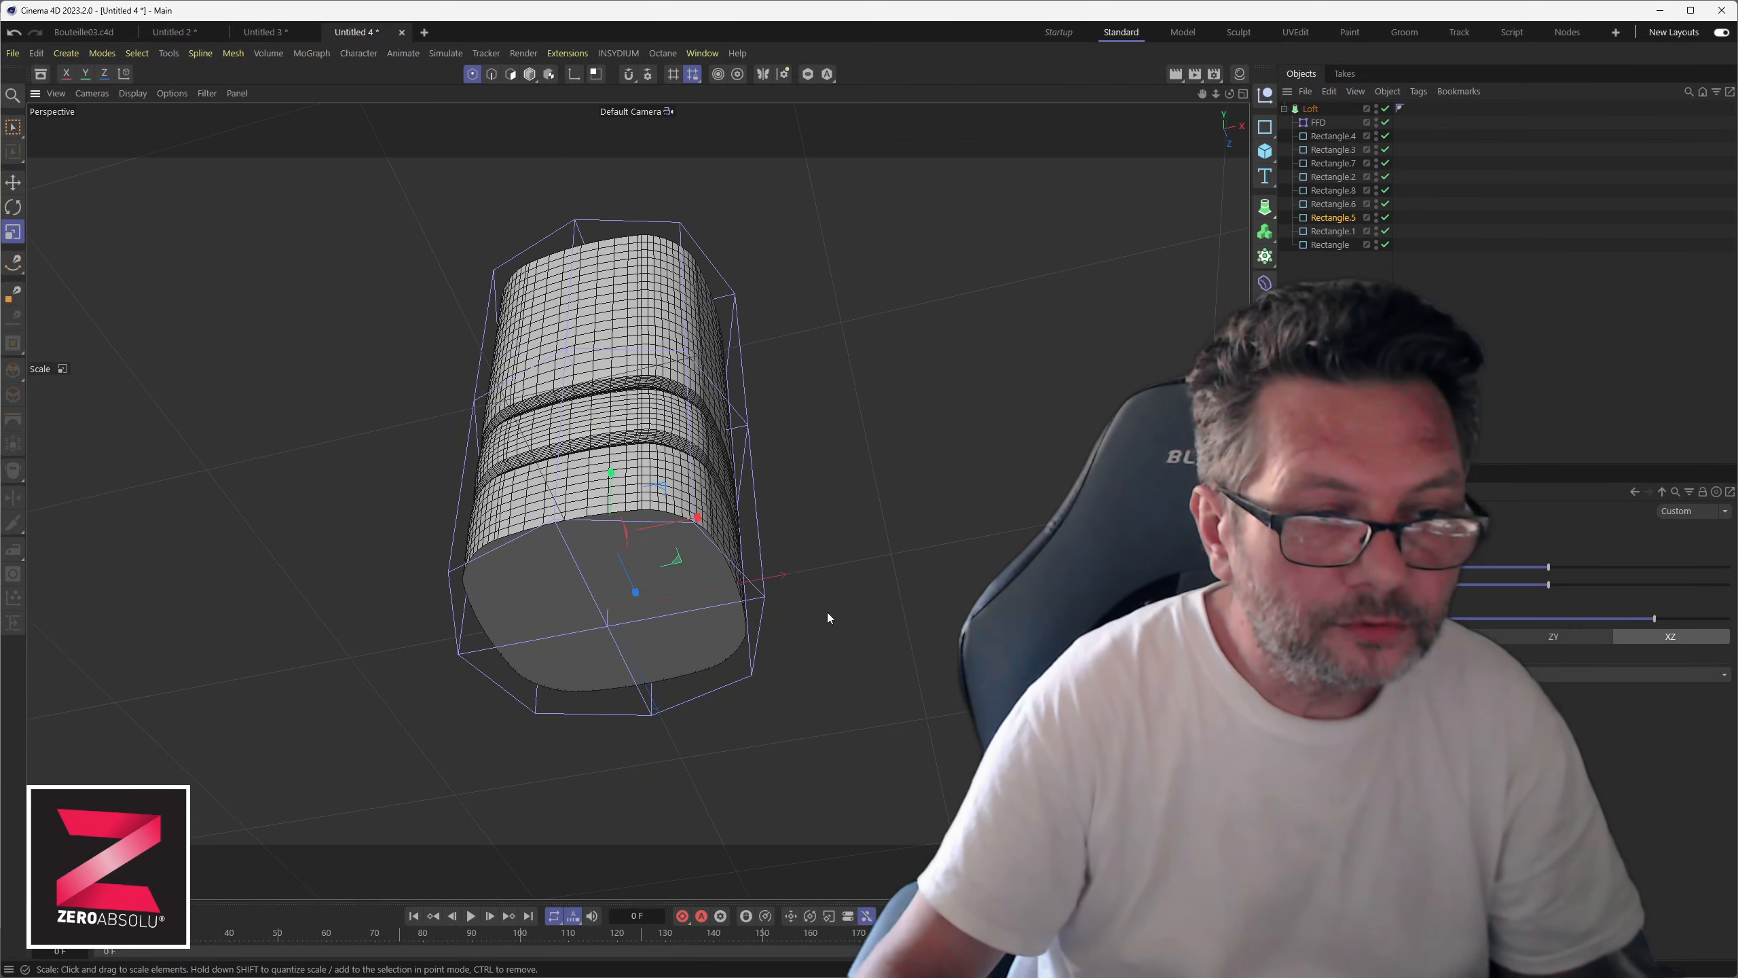
left_click(1320, 115)
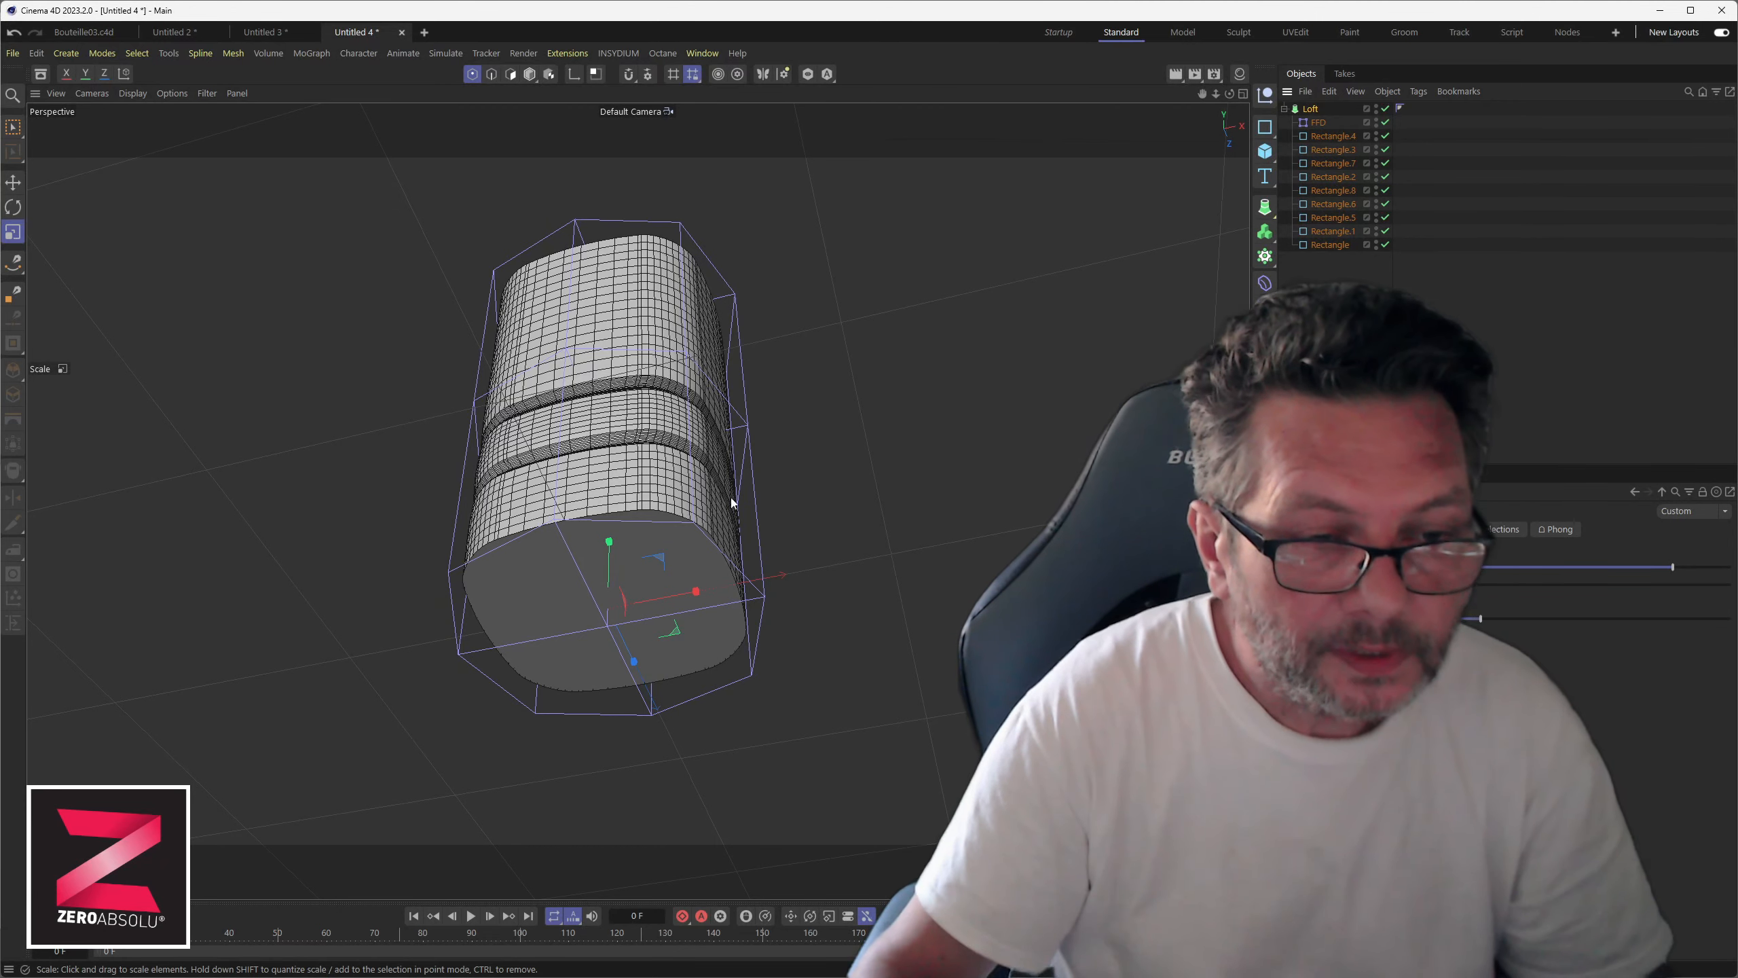
left_click_drag(674, 617, 662, 218, "alt")
middle_click(623, 302)
middle_click(538, 357)
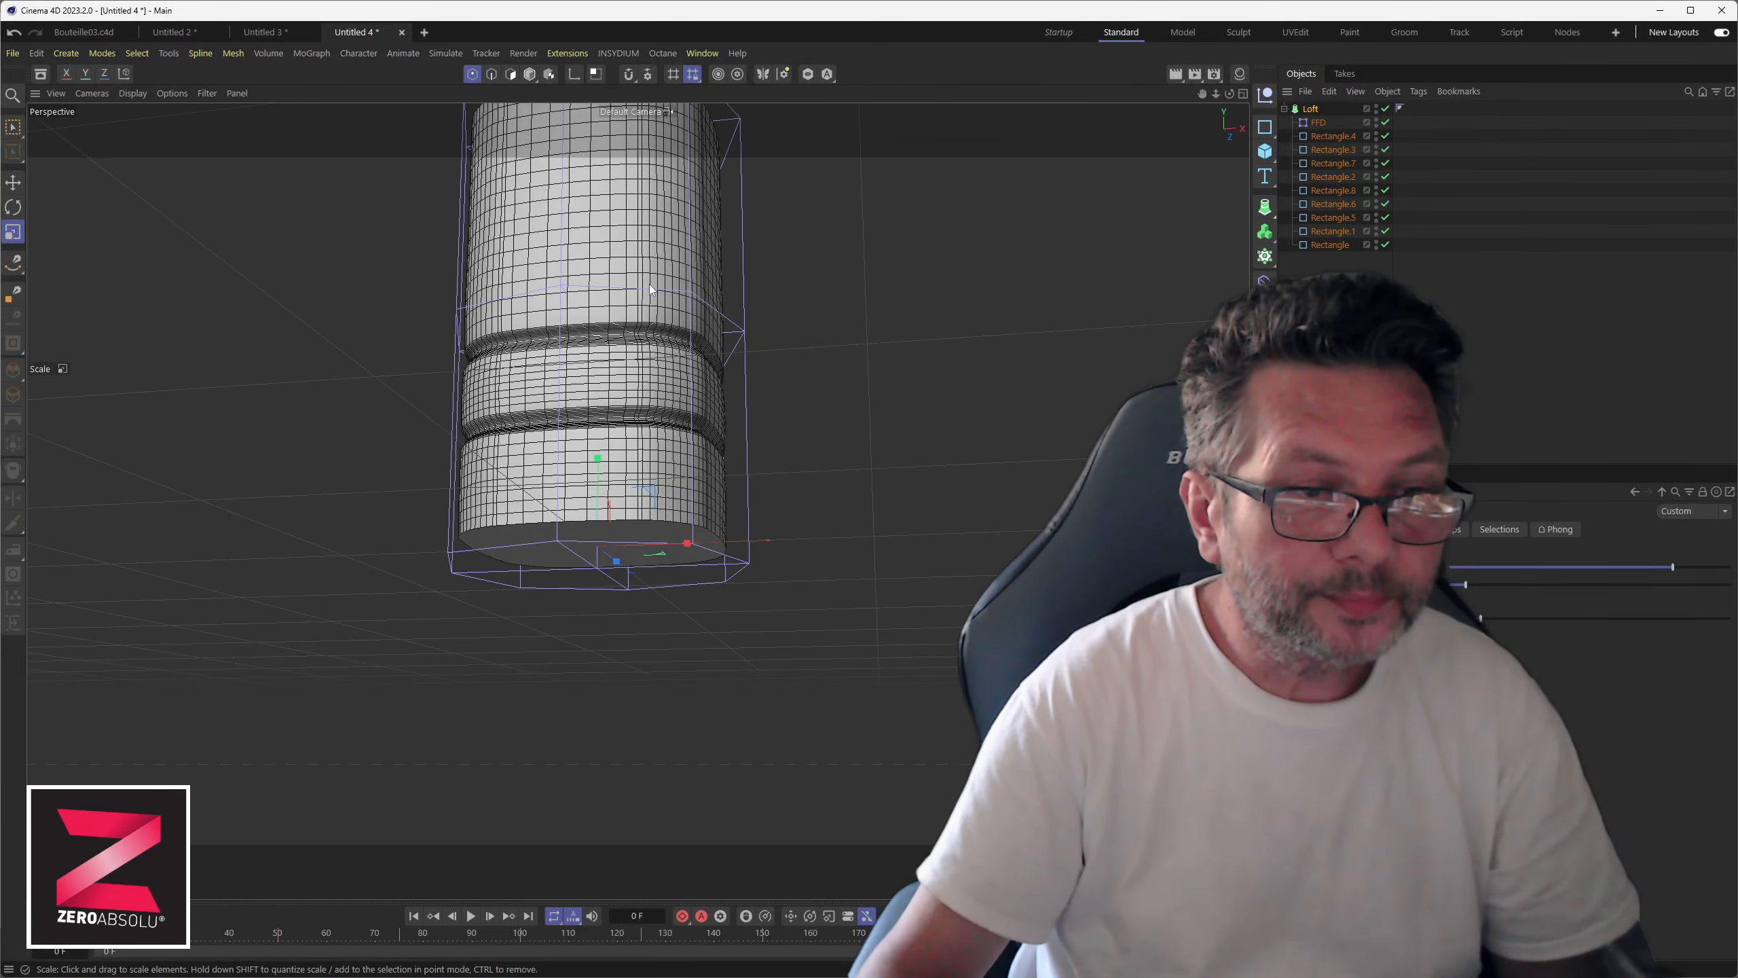
left_click_drag(650, 283, 622, 438, "alt")
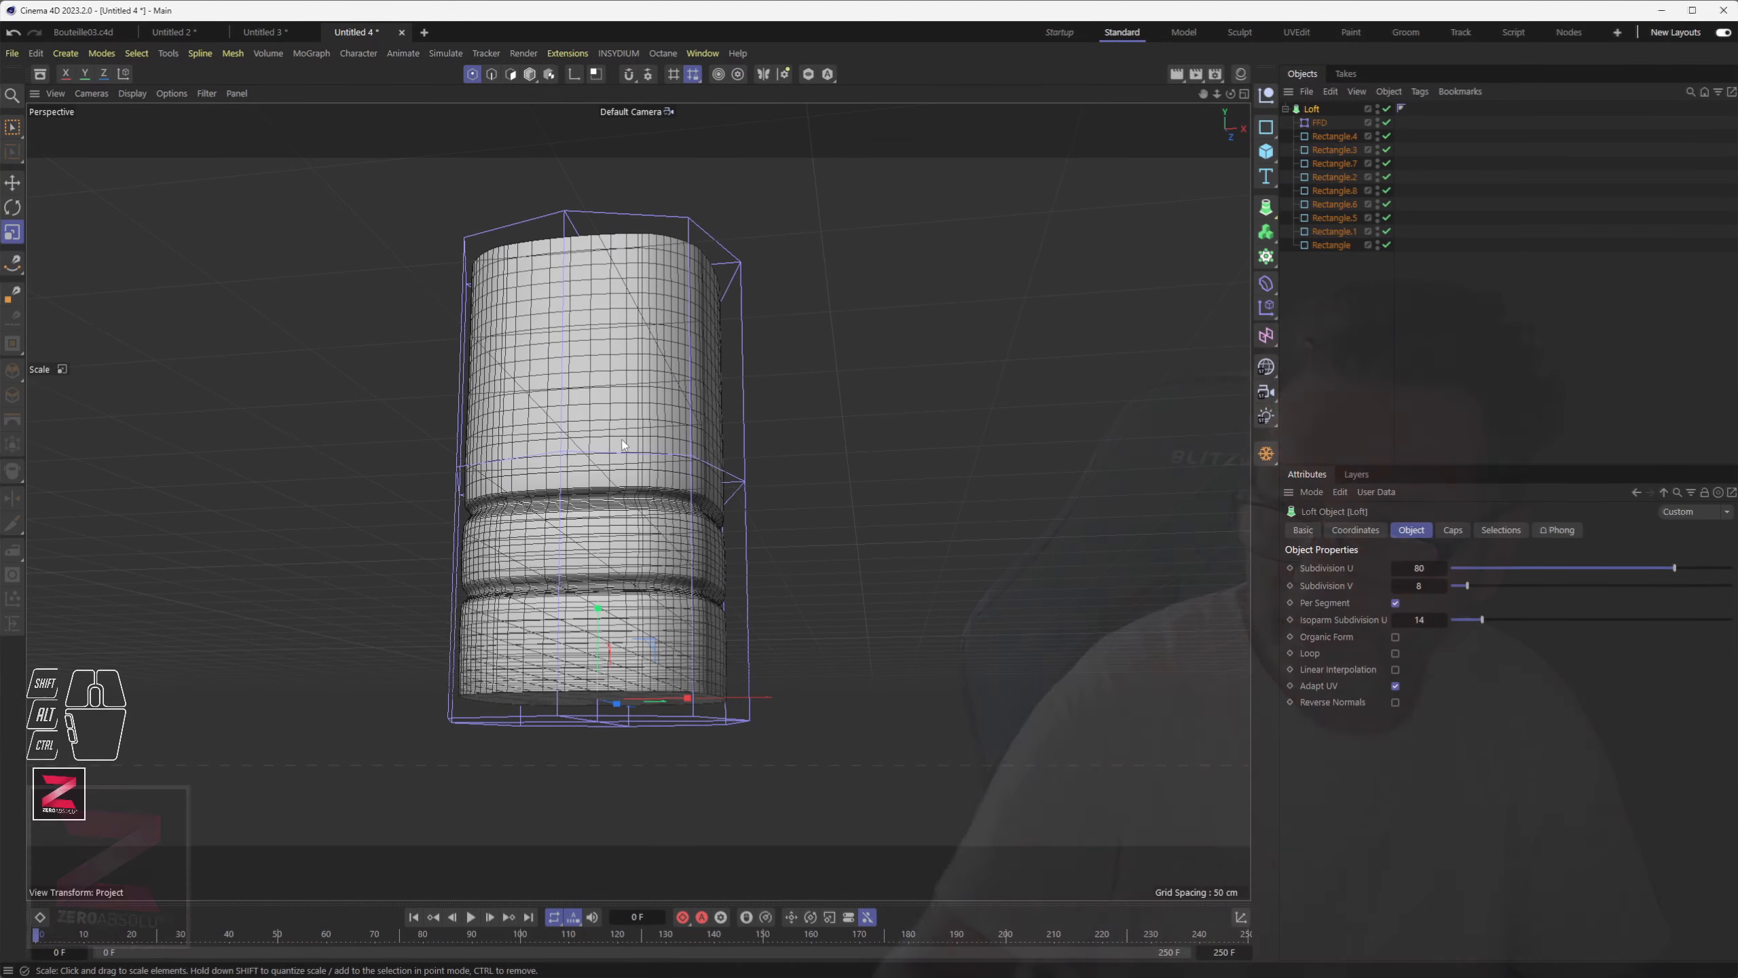
left_click_drag(516, 318, 744, 353, "alt")
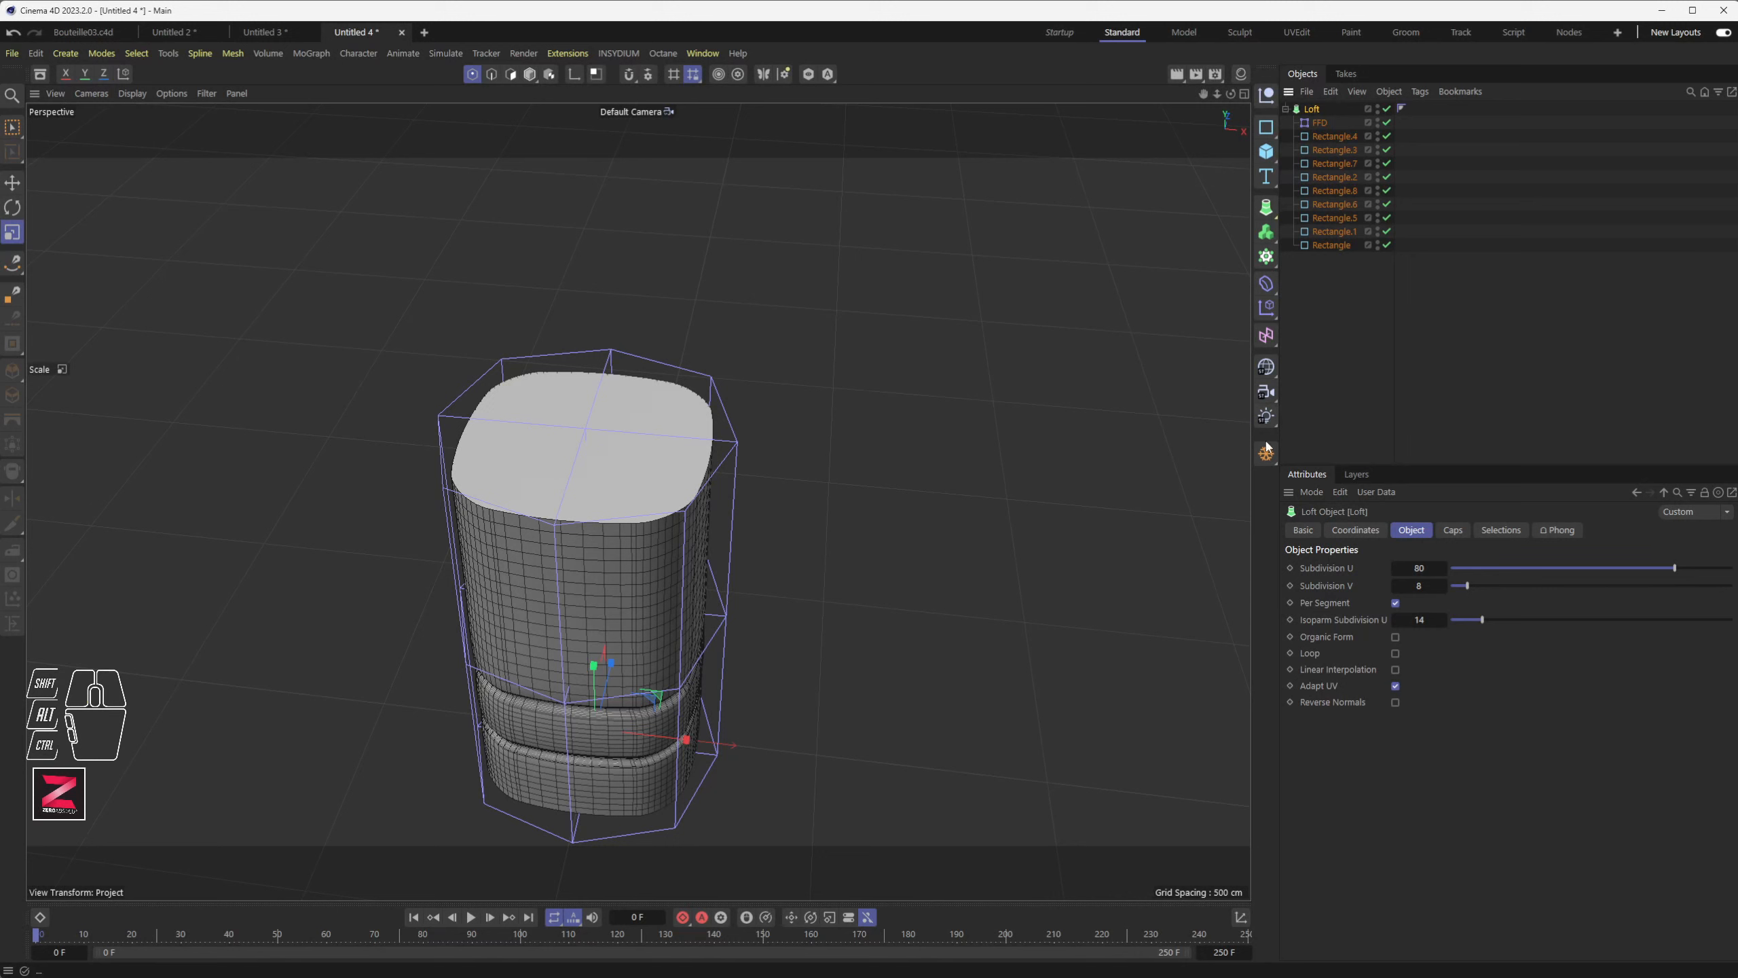
- Convert the Loft's current state to a polygon object and split its top cap polygon off as a separate object
left_click(1309, 258)
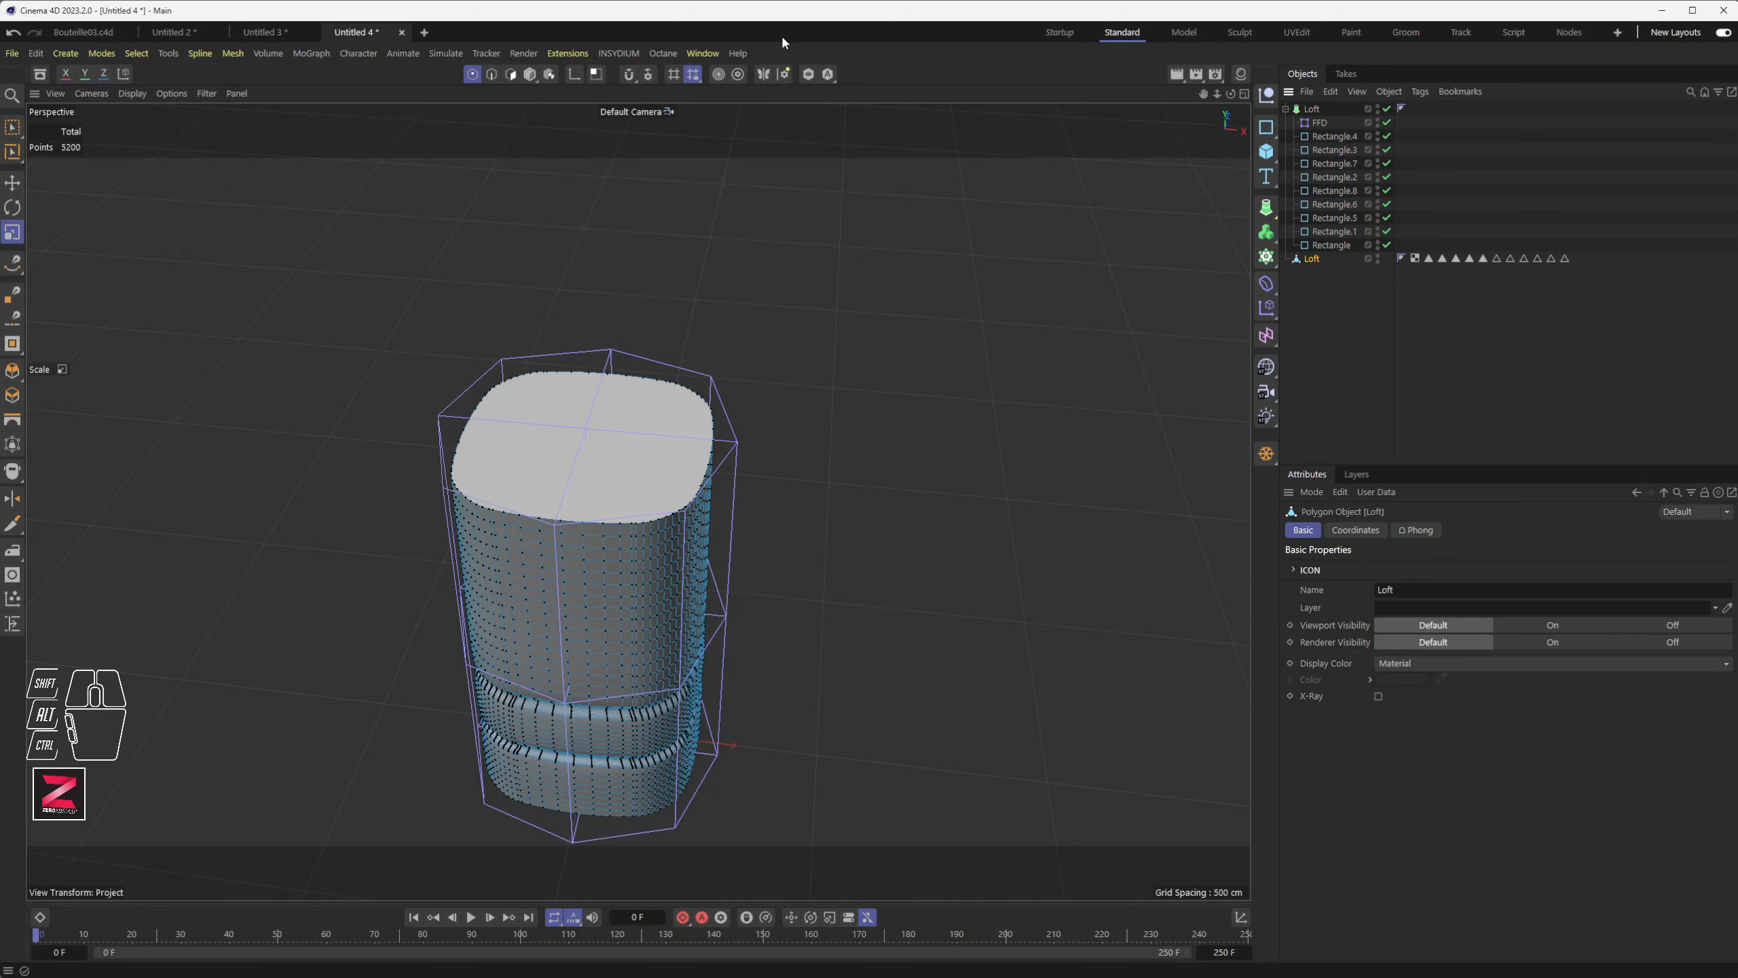
left_click(511, 76)
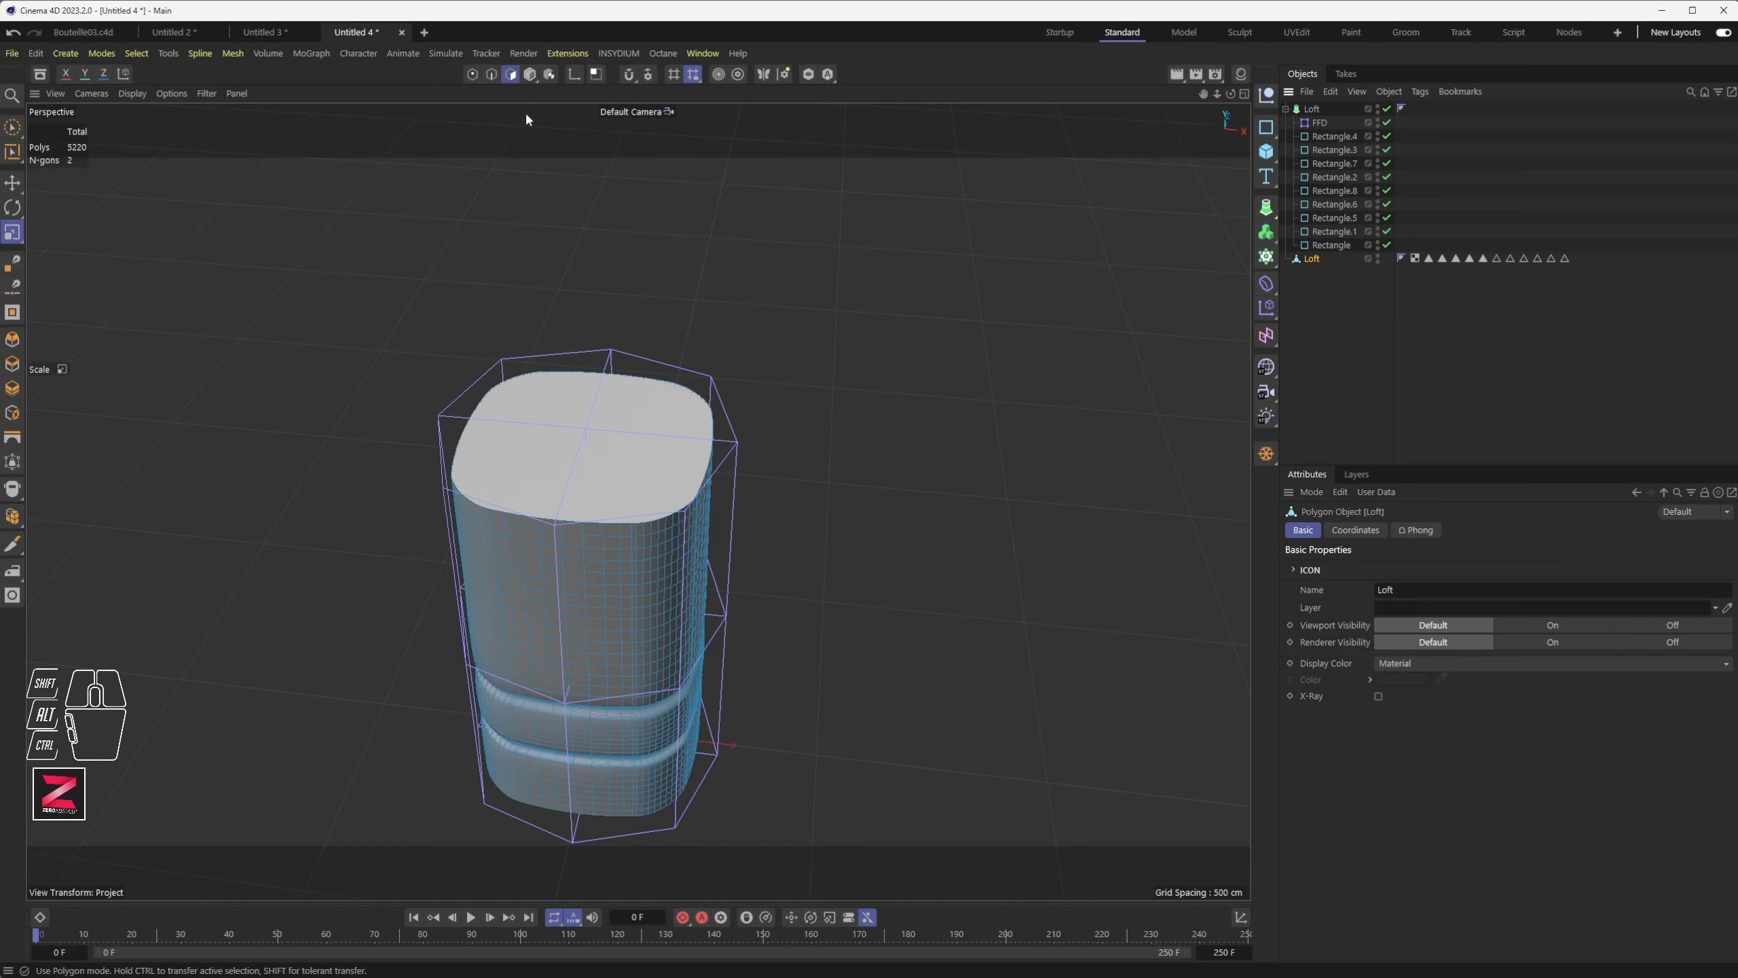
left_click(12, 128)
left_click(576, 413)
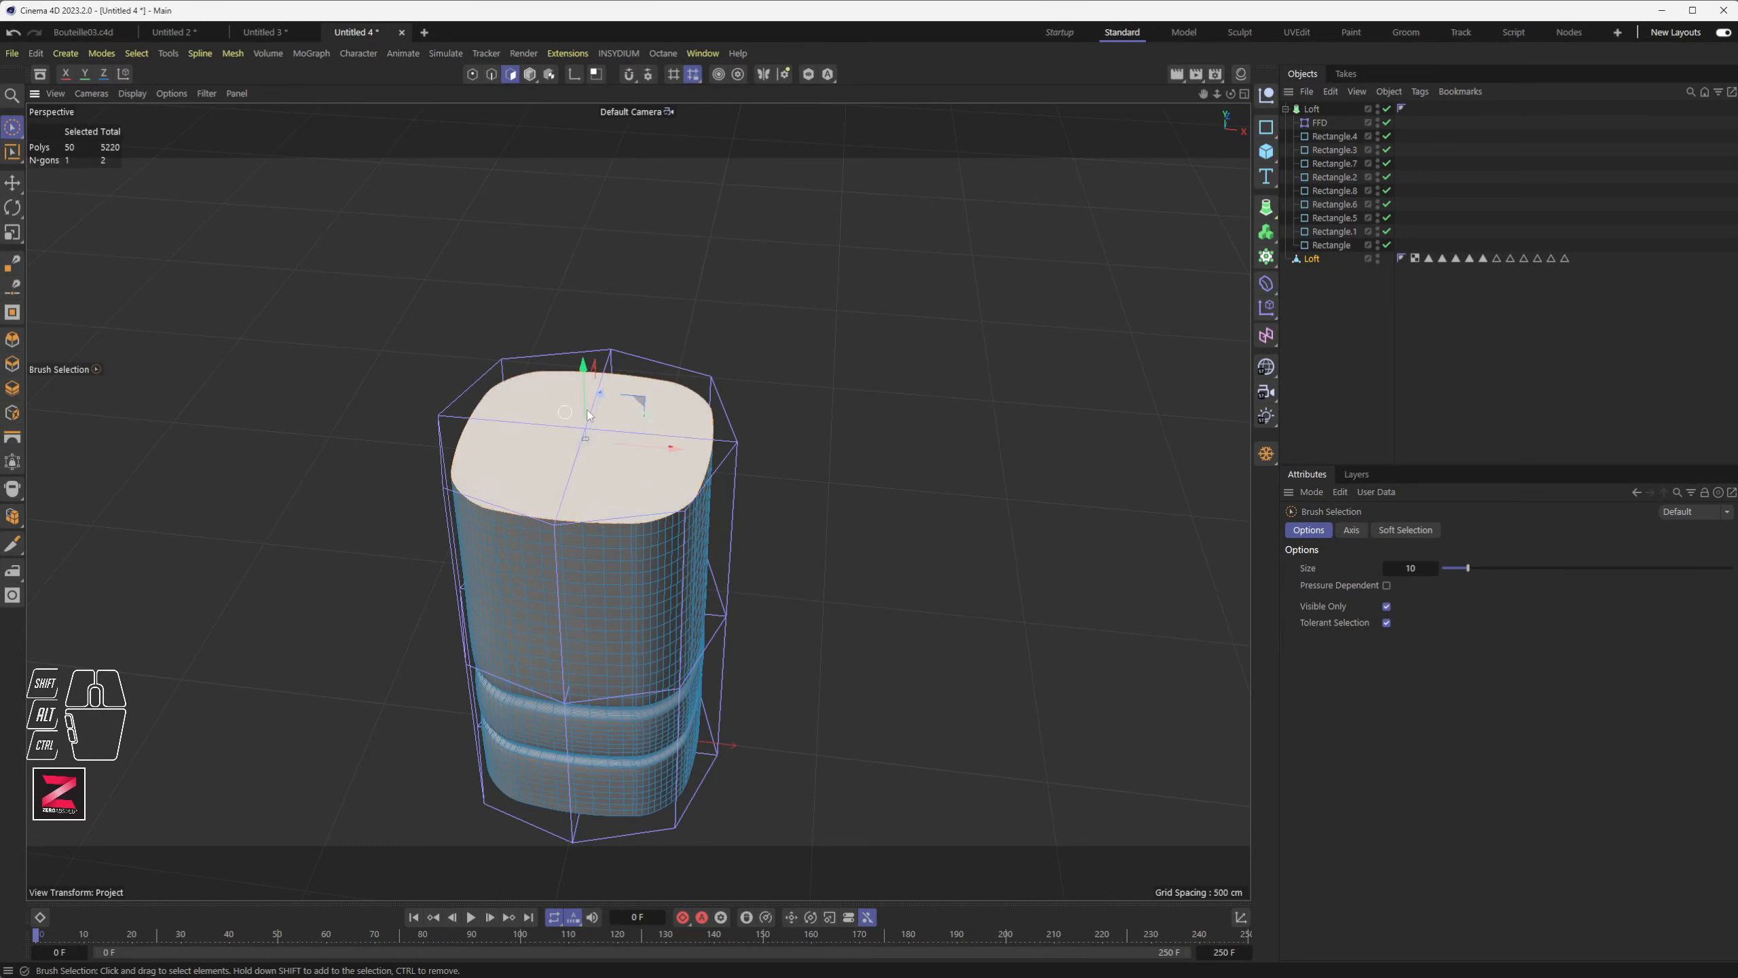
right_click(565, 226)
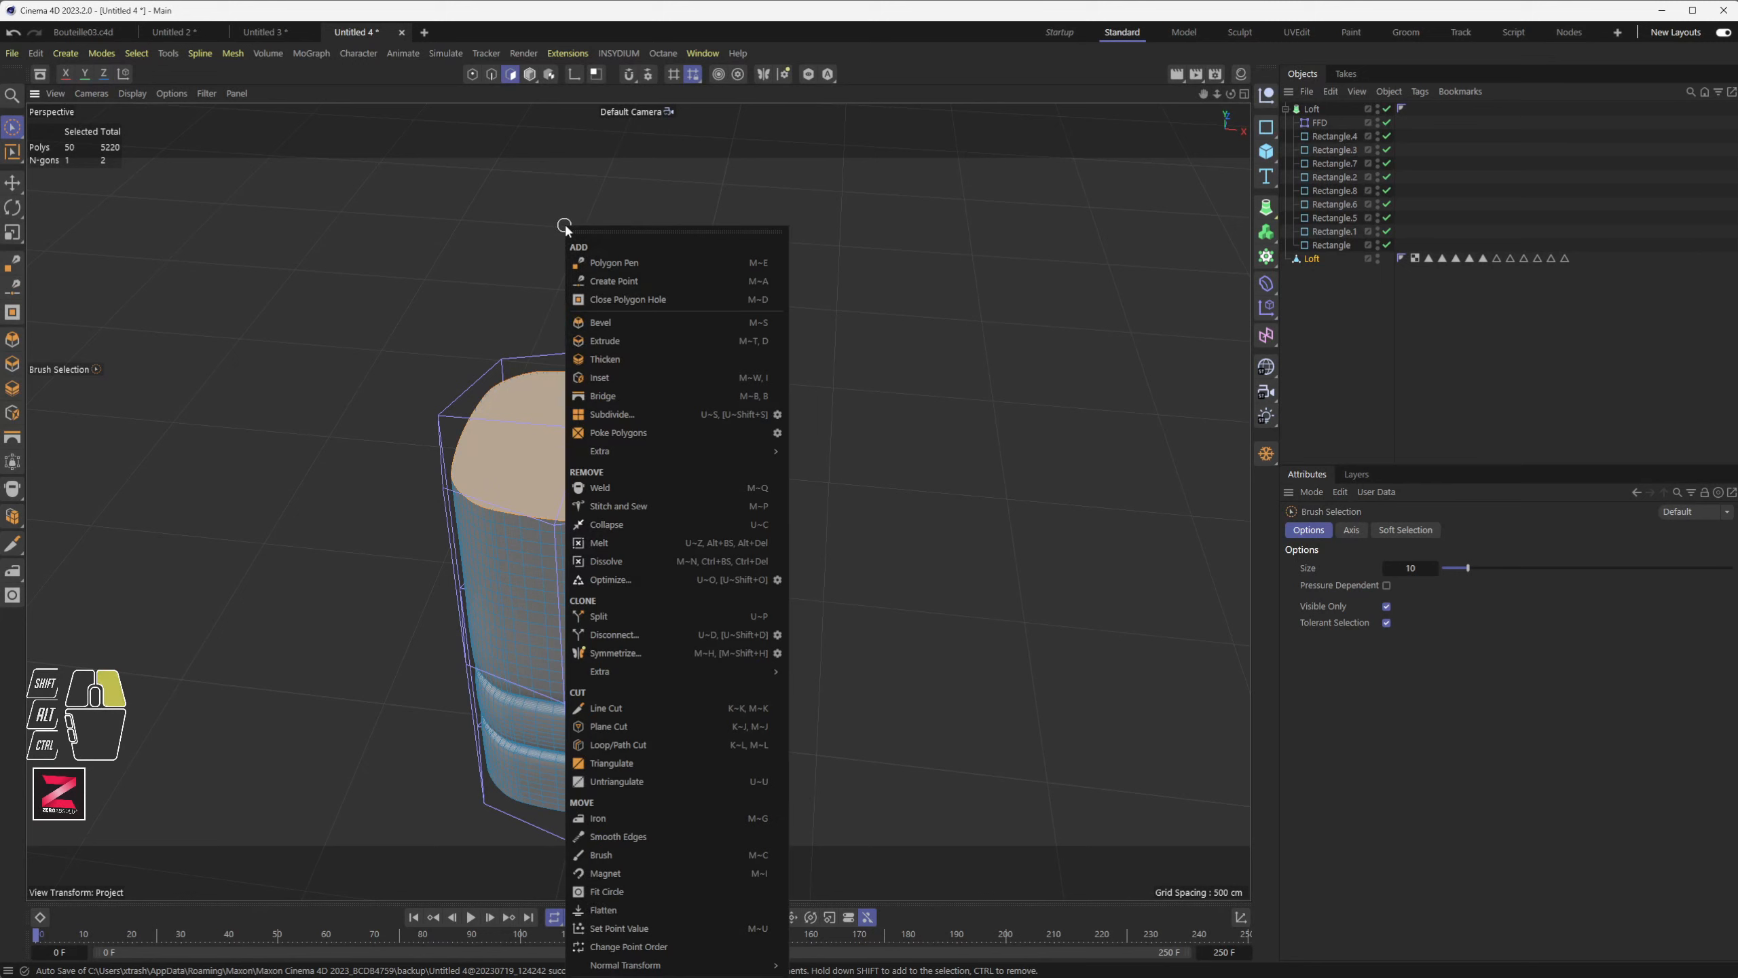
left_click(487, 172)
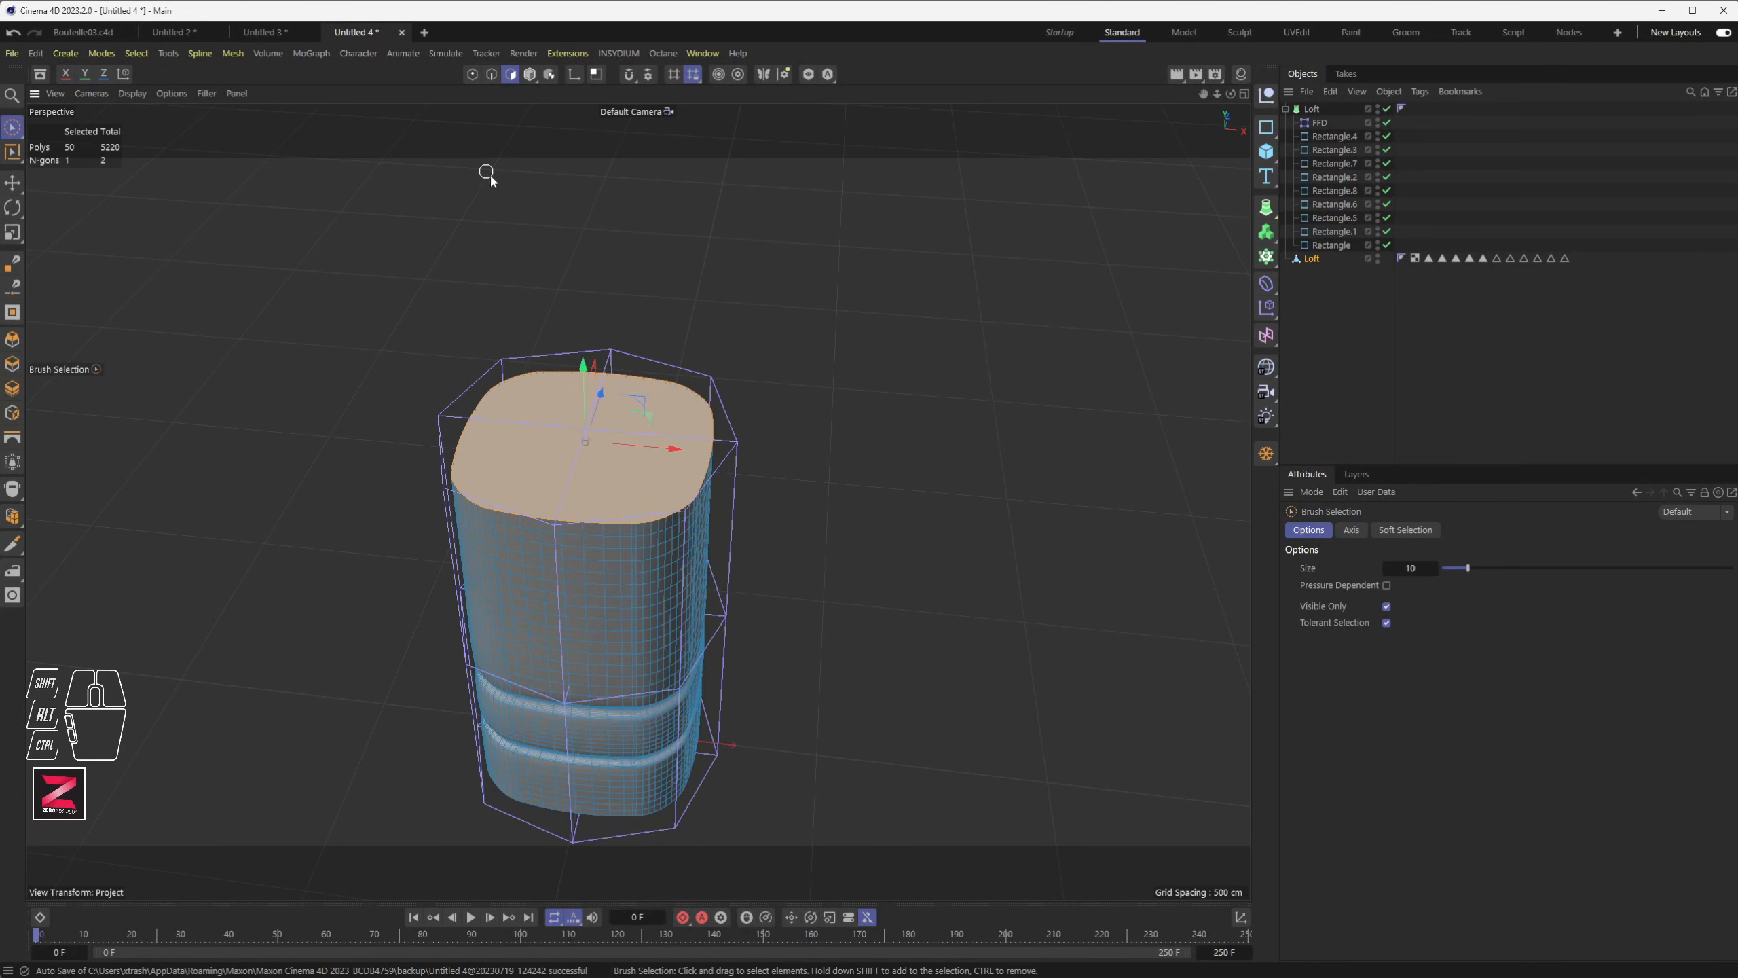
right_click(466, 172)
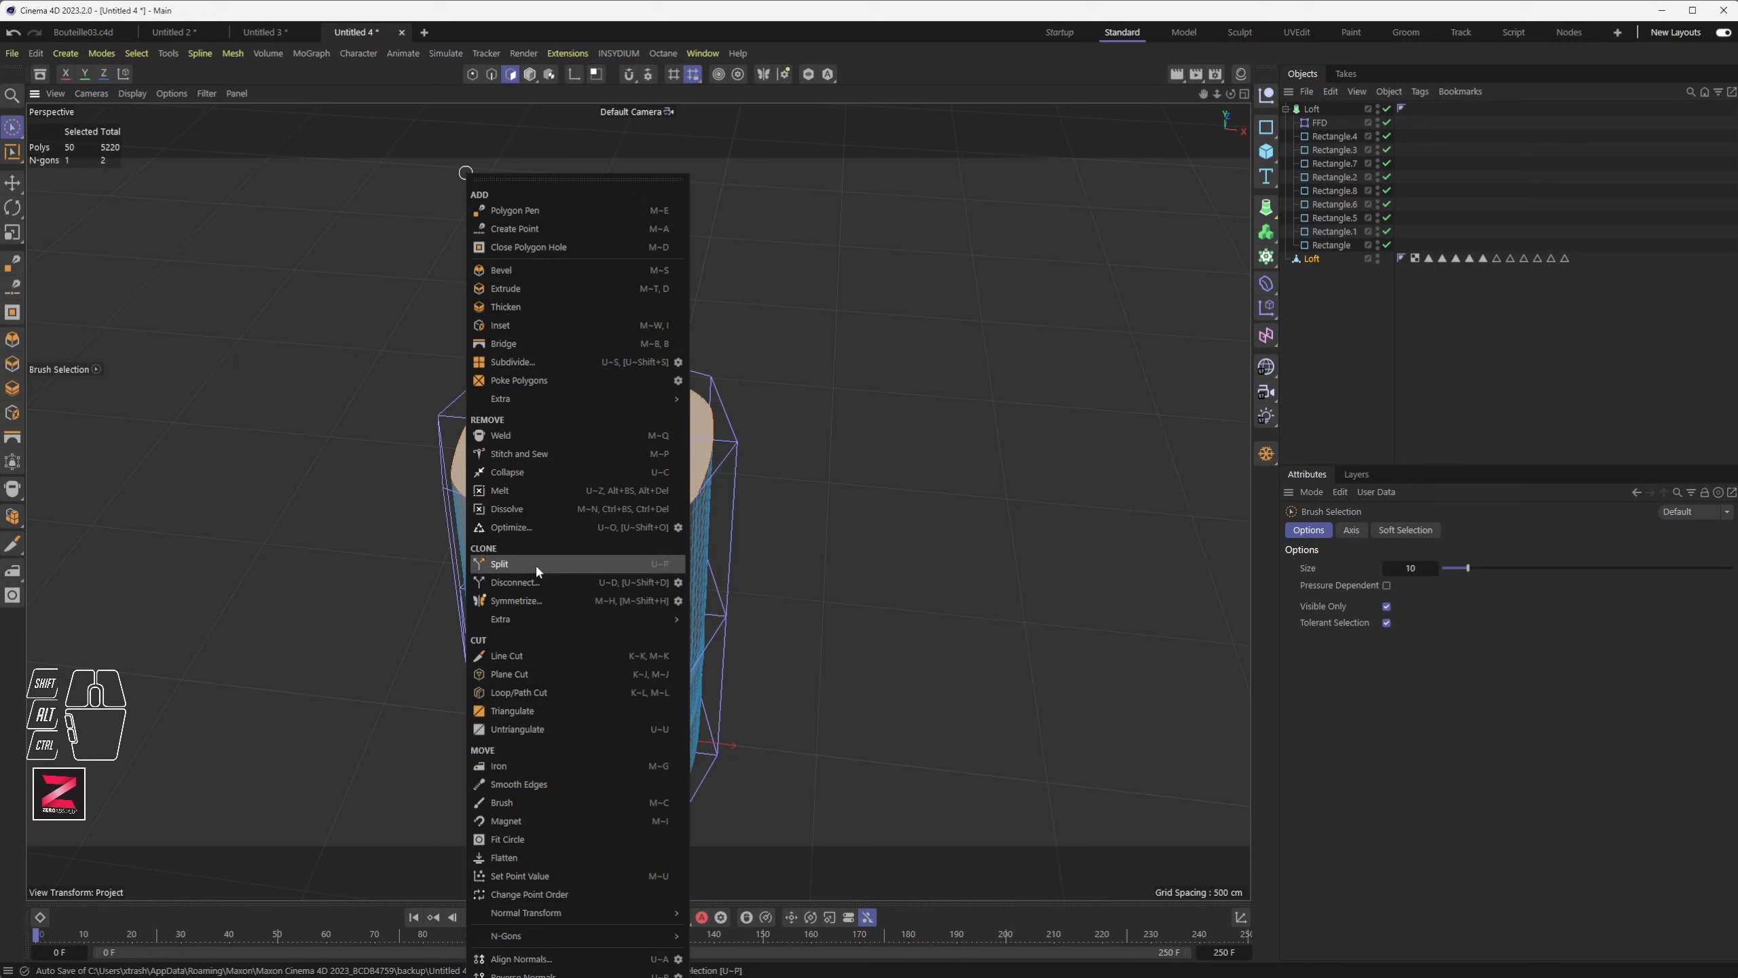
left_click(512, 563)
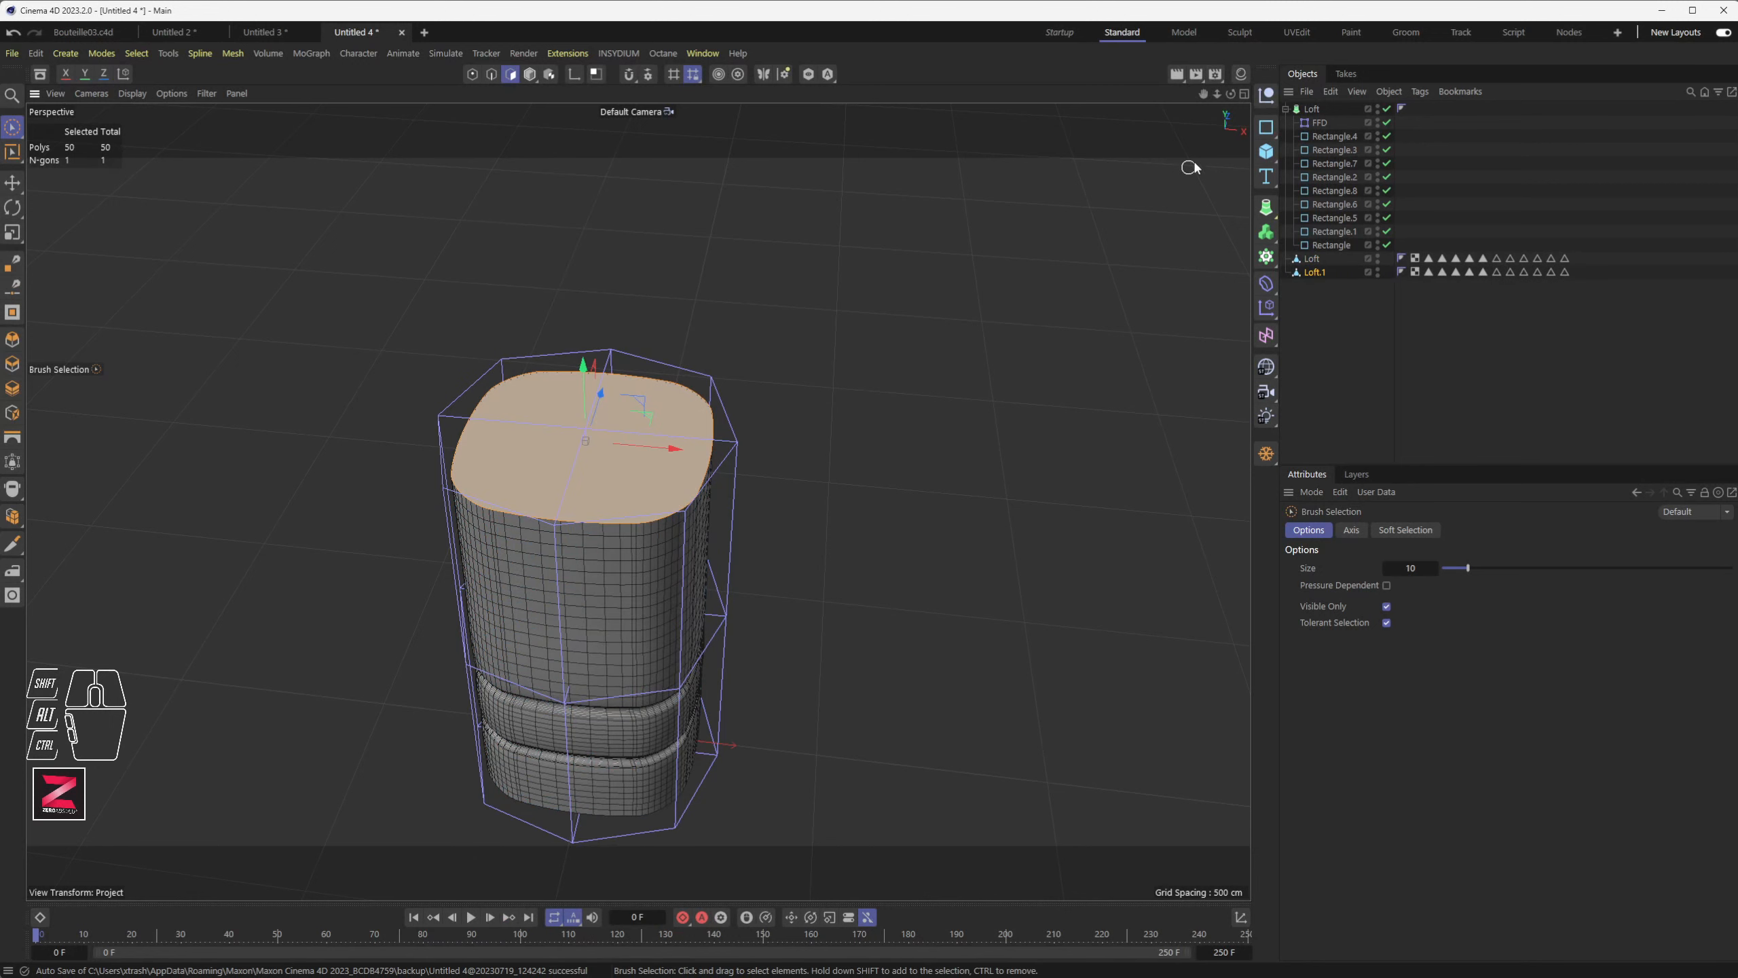
- Delete the full polygon copy of the Loft and raise the split-off cap above the body
left_click(1313, 271)
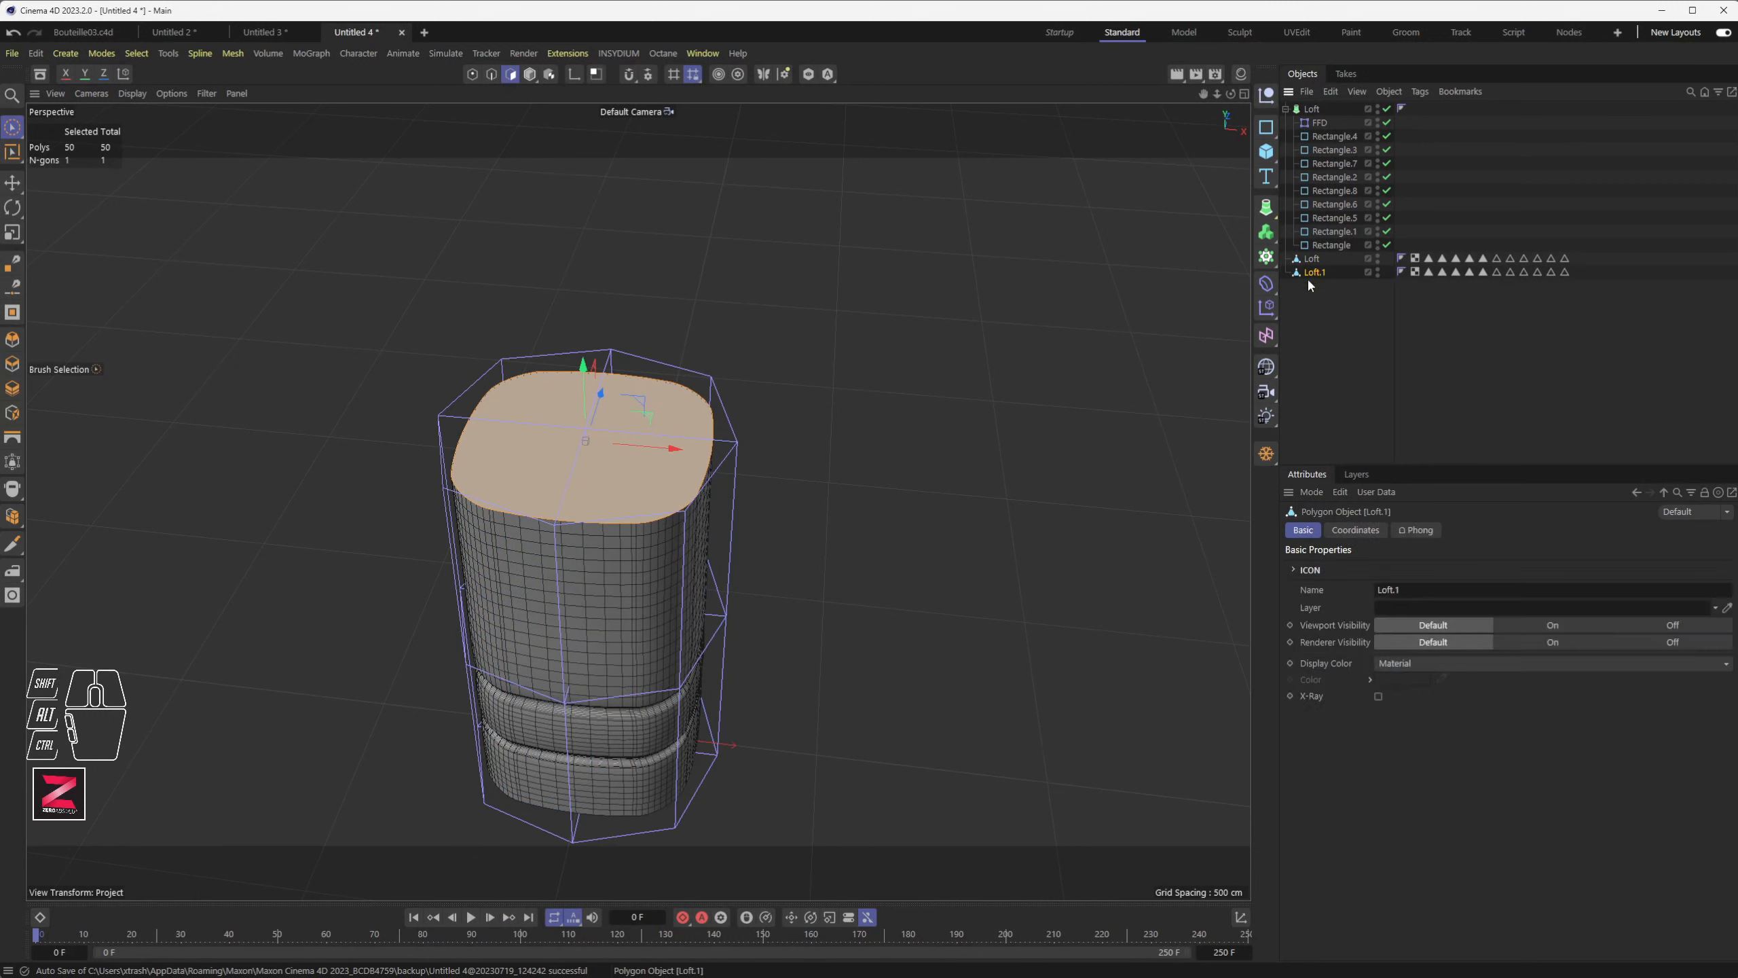
left_click(1329, 258)
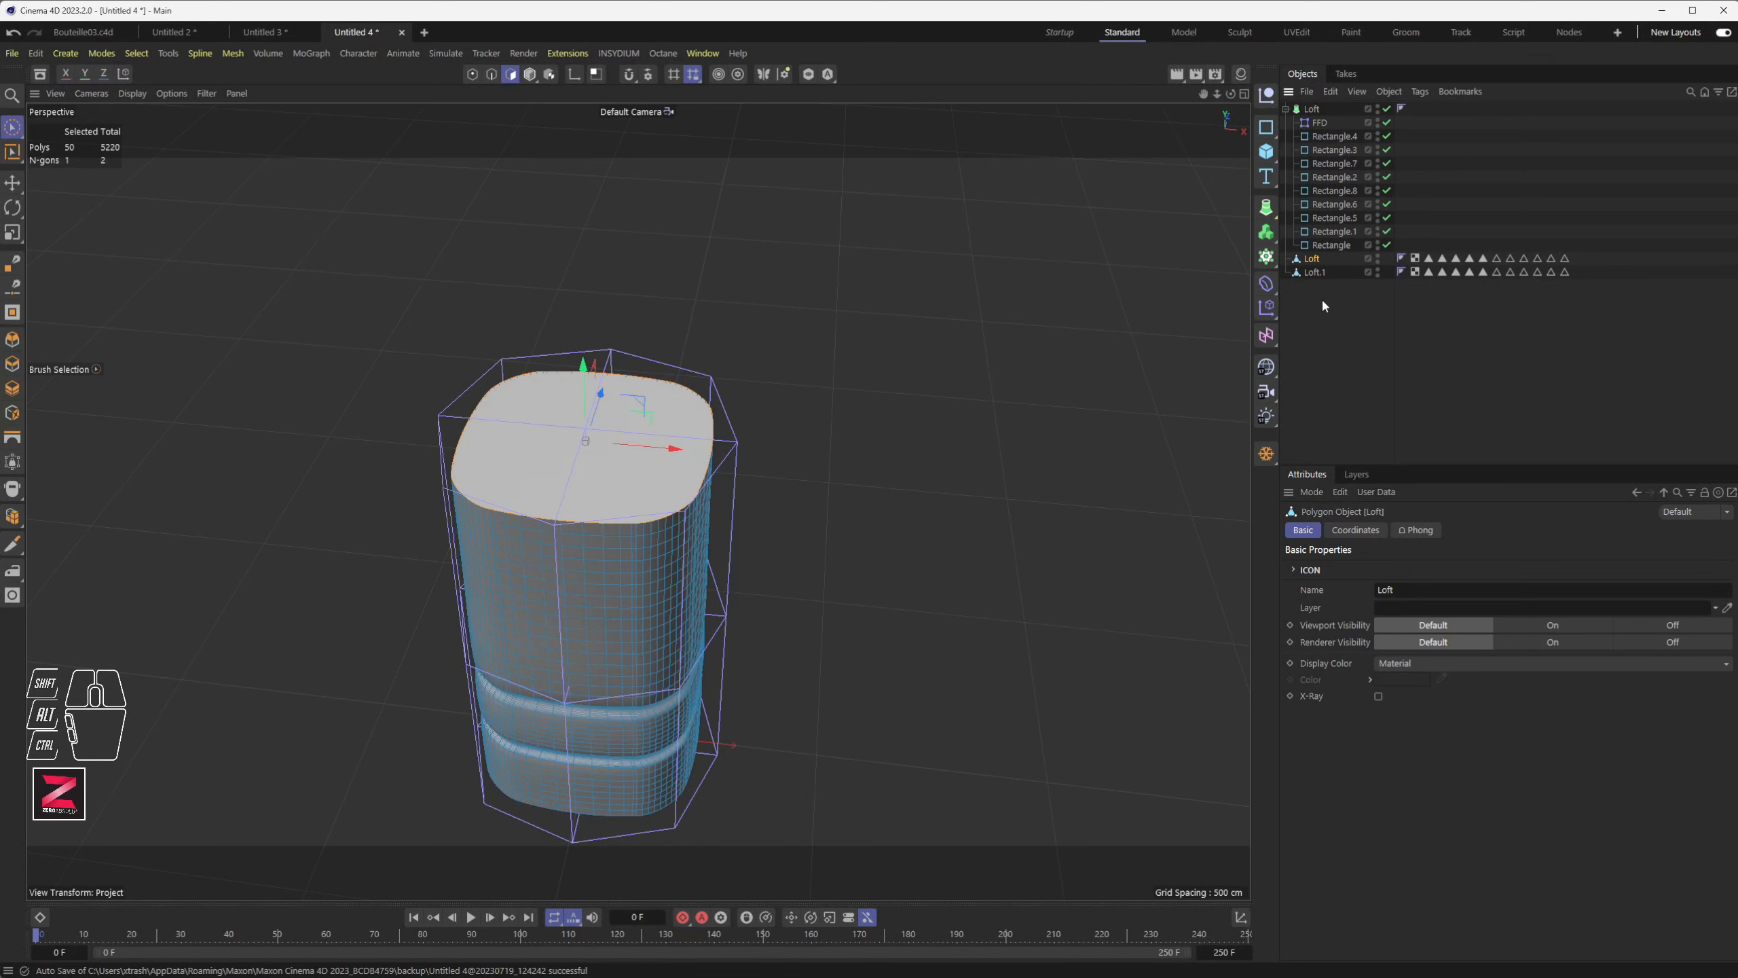
key("Delete")
left_click(1317, 258)
left_click(589, 438)
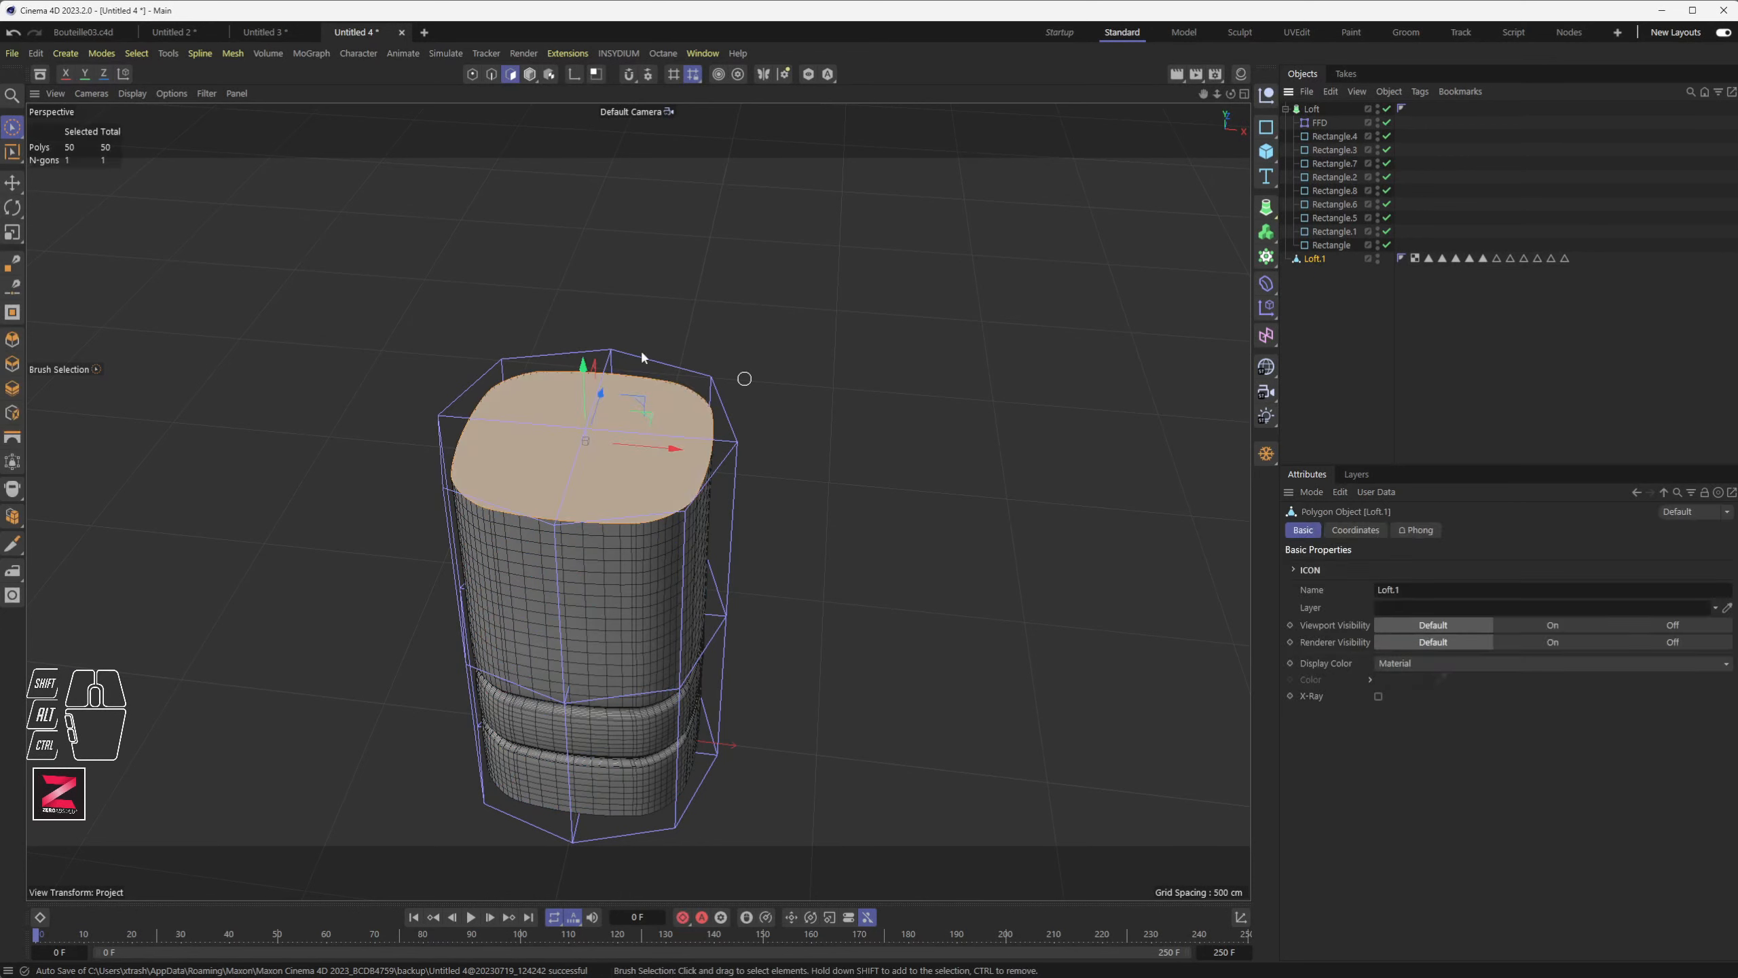
left_click_drag(582, 359, 580, 259)
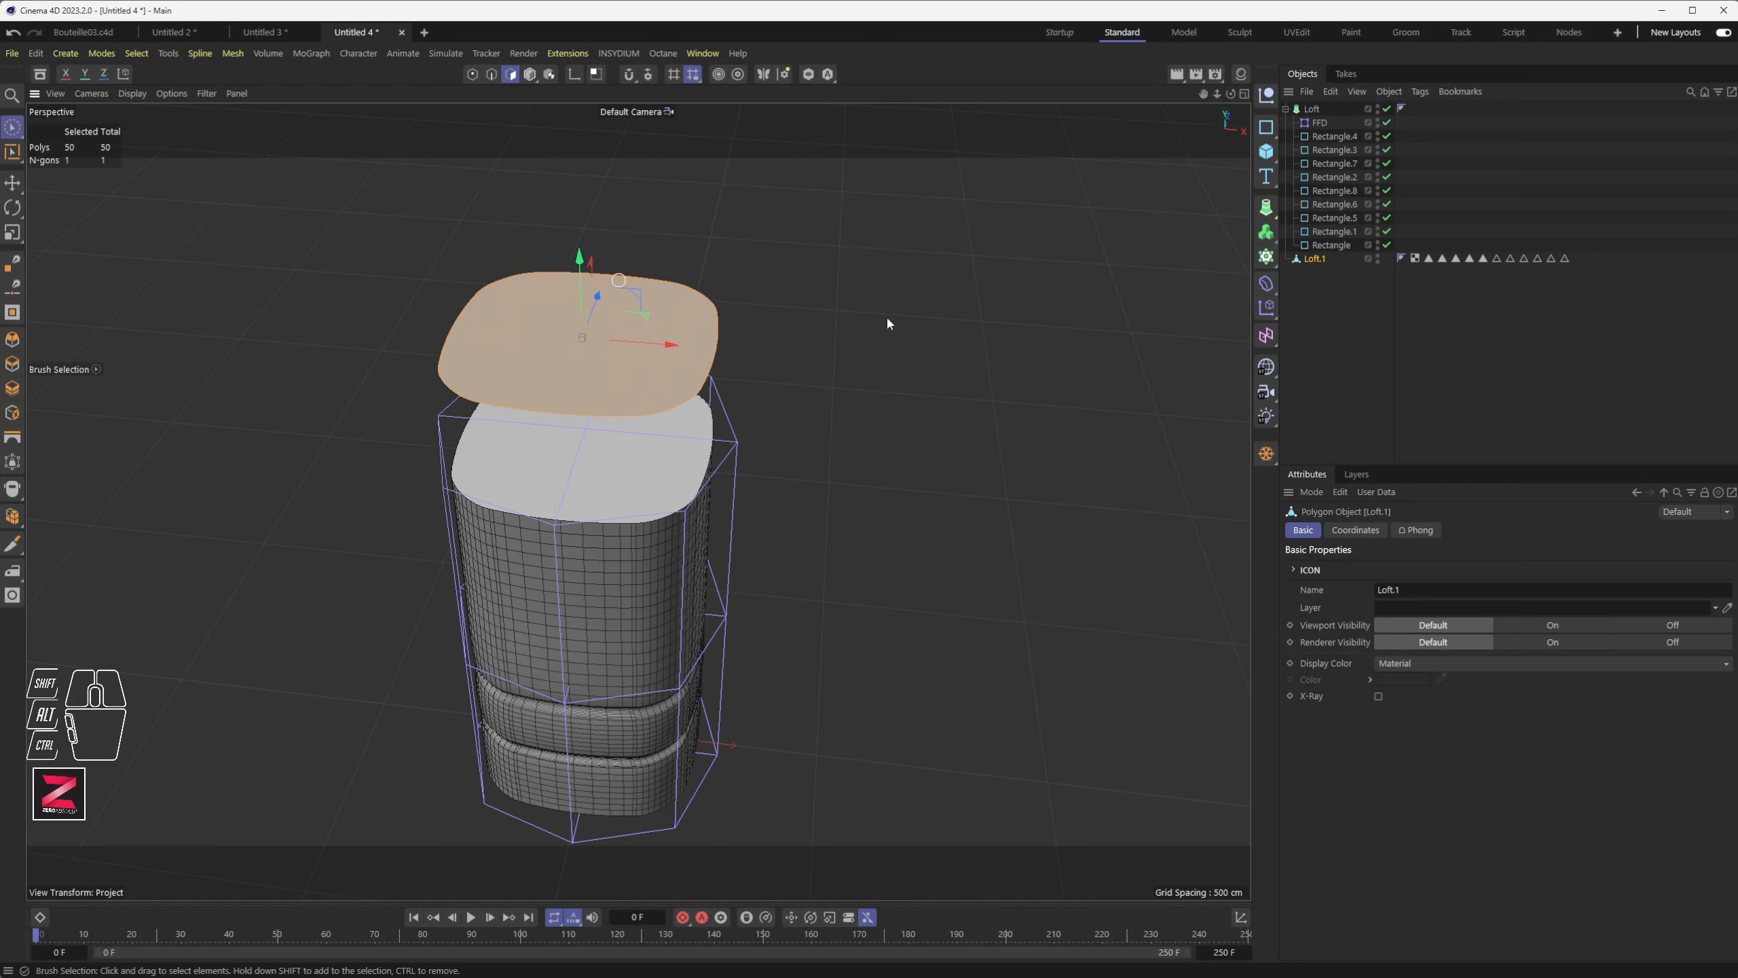
- Remove all selection tags from the split cap and lower it closer to the body
left_click(1429, 259)
left_click(1565, 258, "shift")
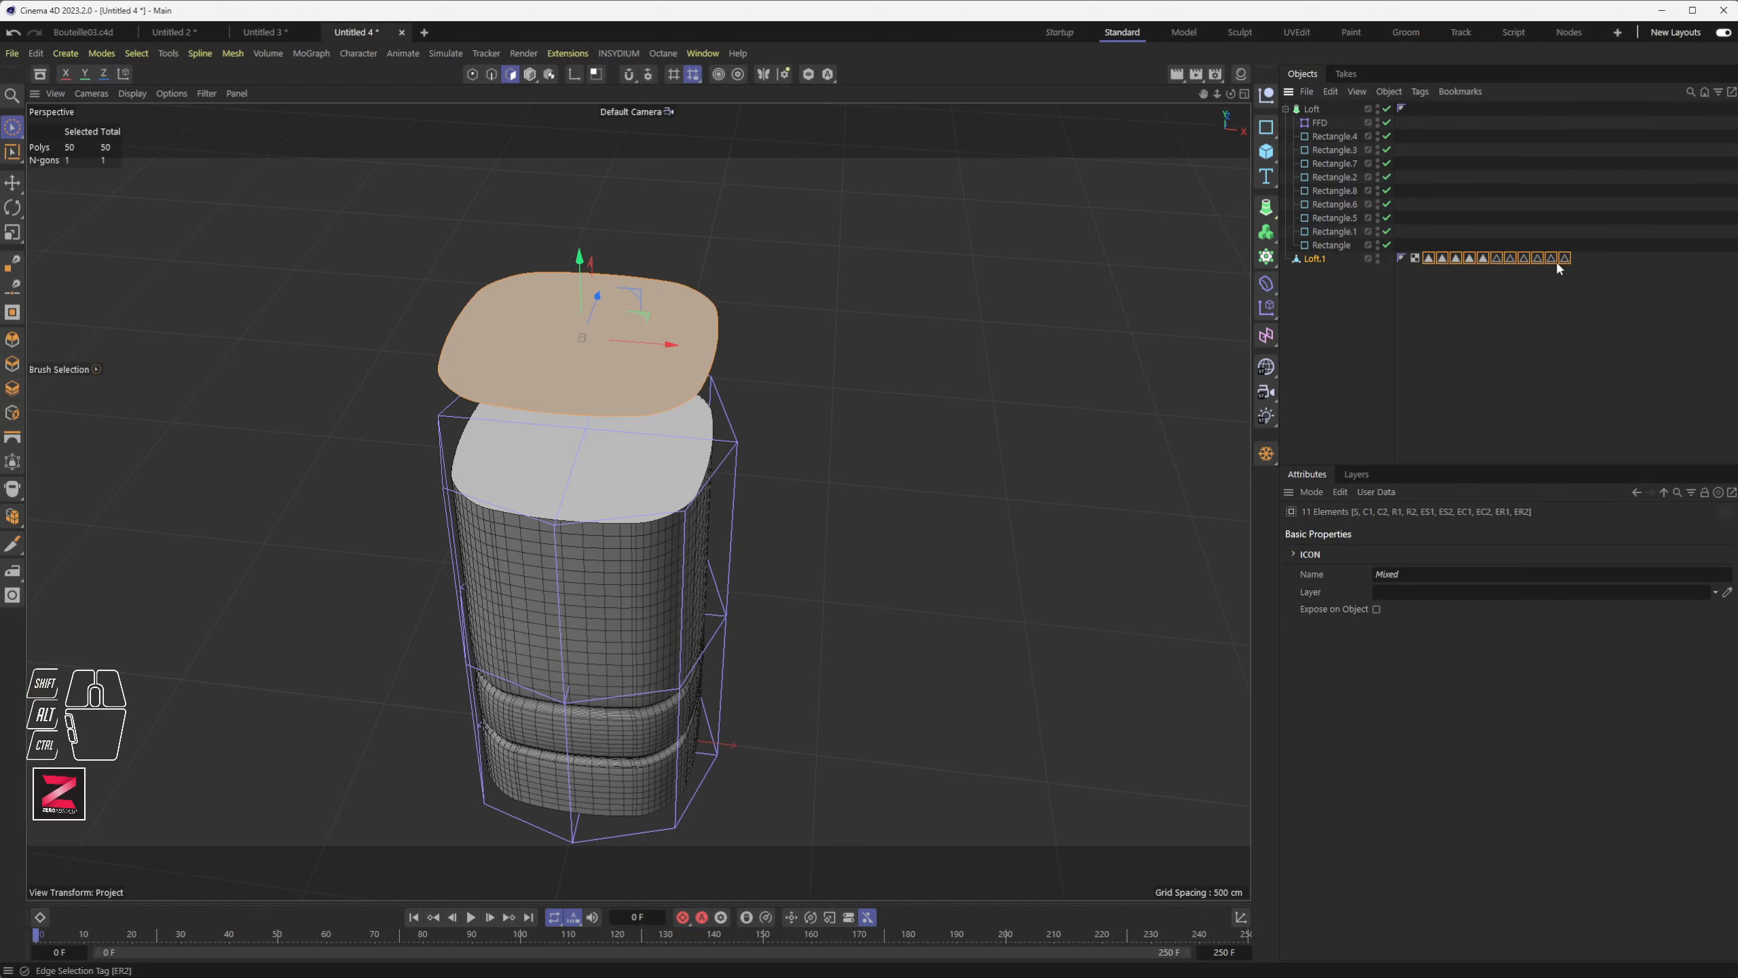
key("Delete")
mouse_move(812, 409)
left_mouse_down("alt")
mouse_move(813, 379)
mouse_move(811, 393)
left_mouse_up("alt")
left_click_drag(580, 296, 583, 345)
- Select all points of the split cap in point mode to check its point count
left_click_drag(335, 258, 445, 274, "alt")
left_click(472, 74)
left_click_drag(459, 131, 425, 313, "alt")
left_click_drag(565, 389, 649, 405)
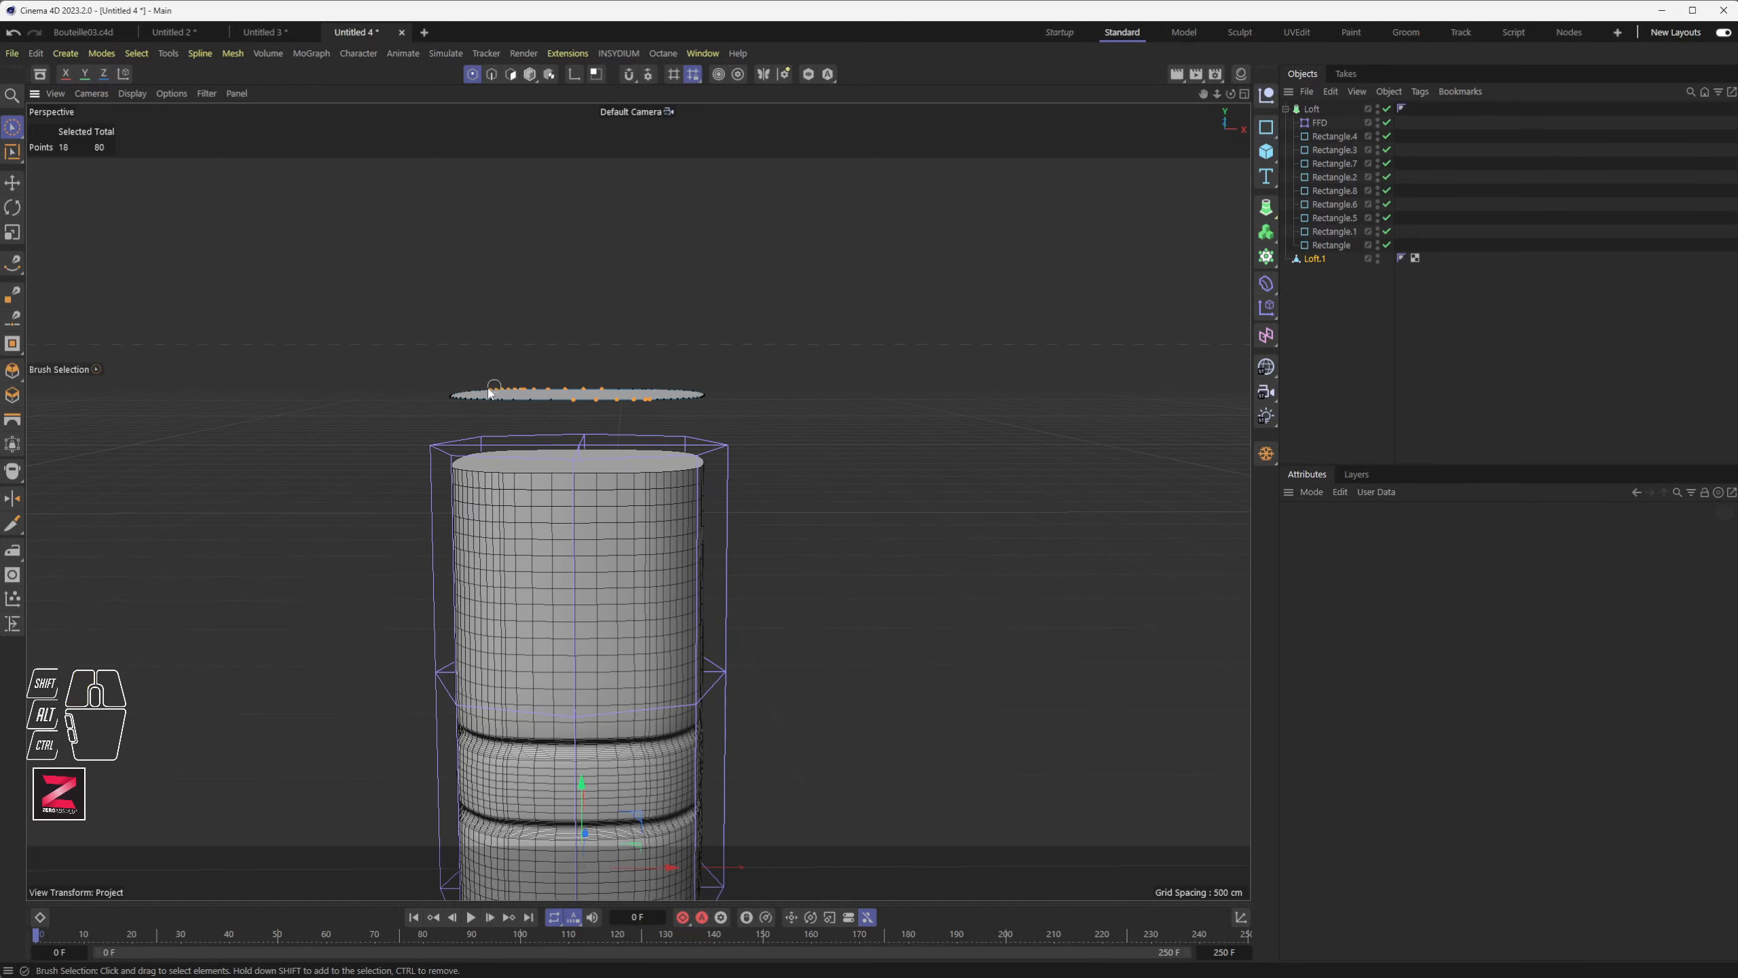
left_click_drag(23, 139, 78, 179)
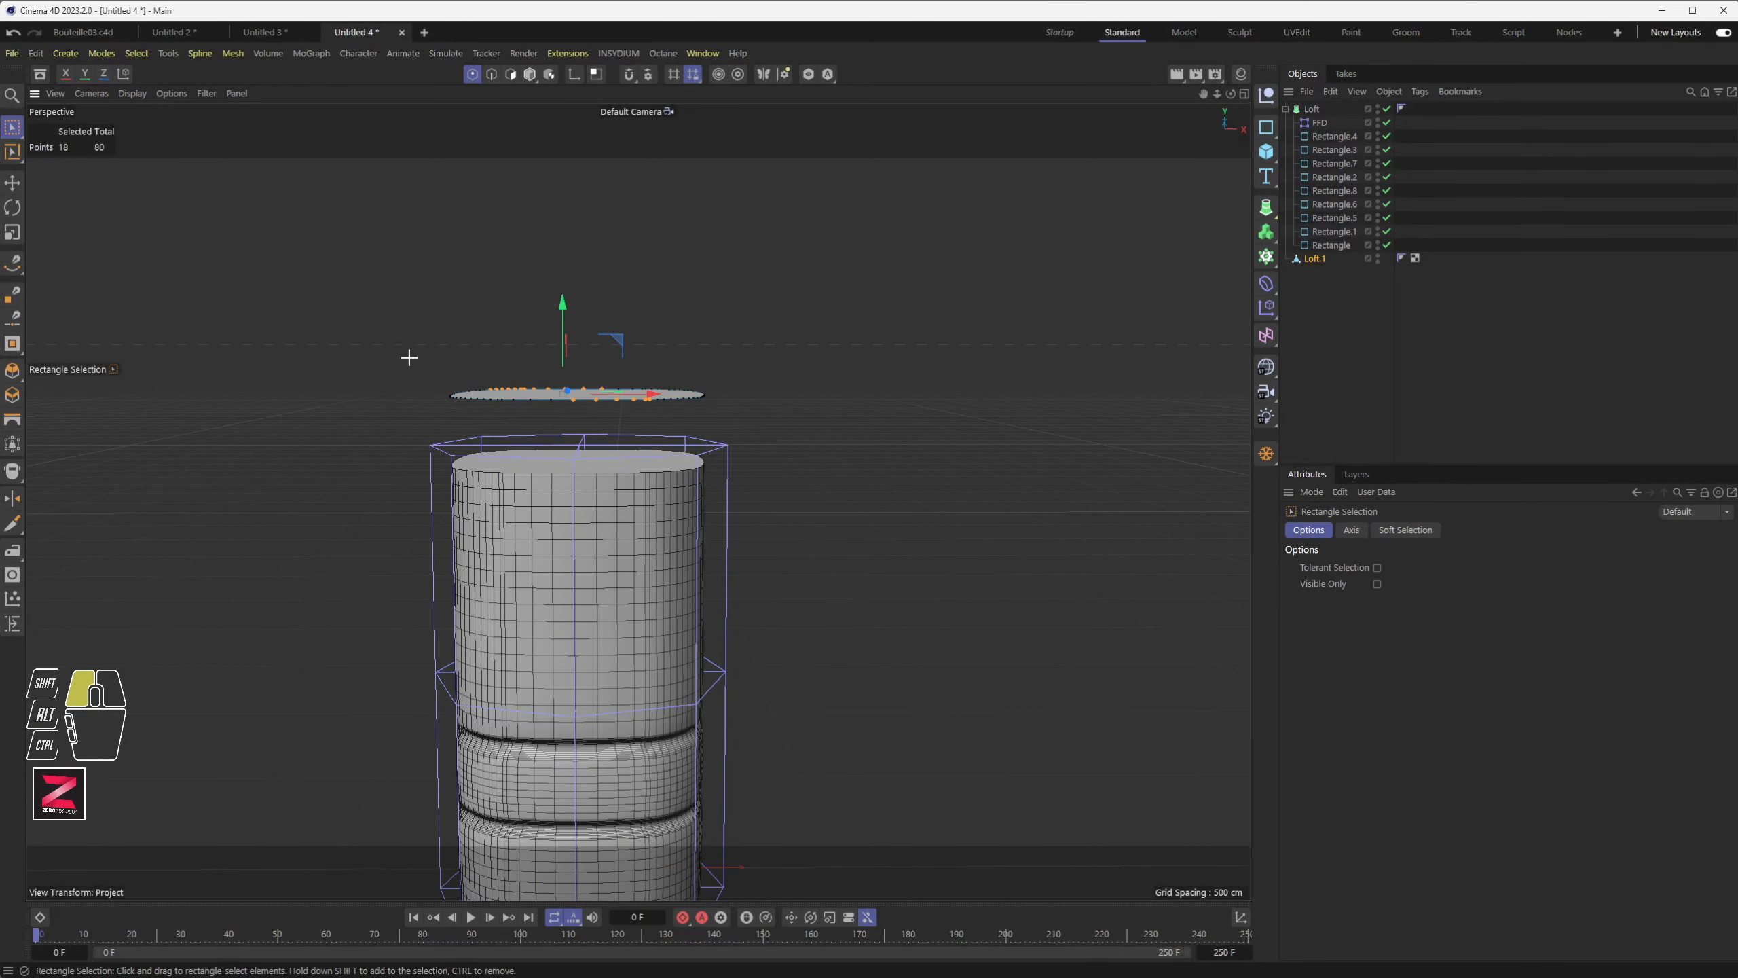
left_click_drag(388, 336, 797, 439)
left_click_drag(656, 326, 176, 218, "alt")
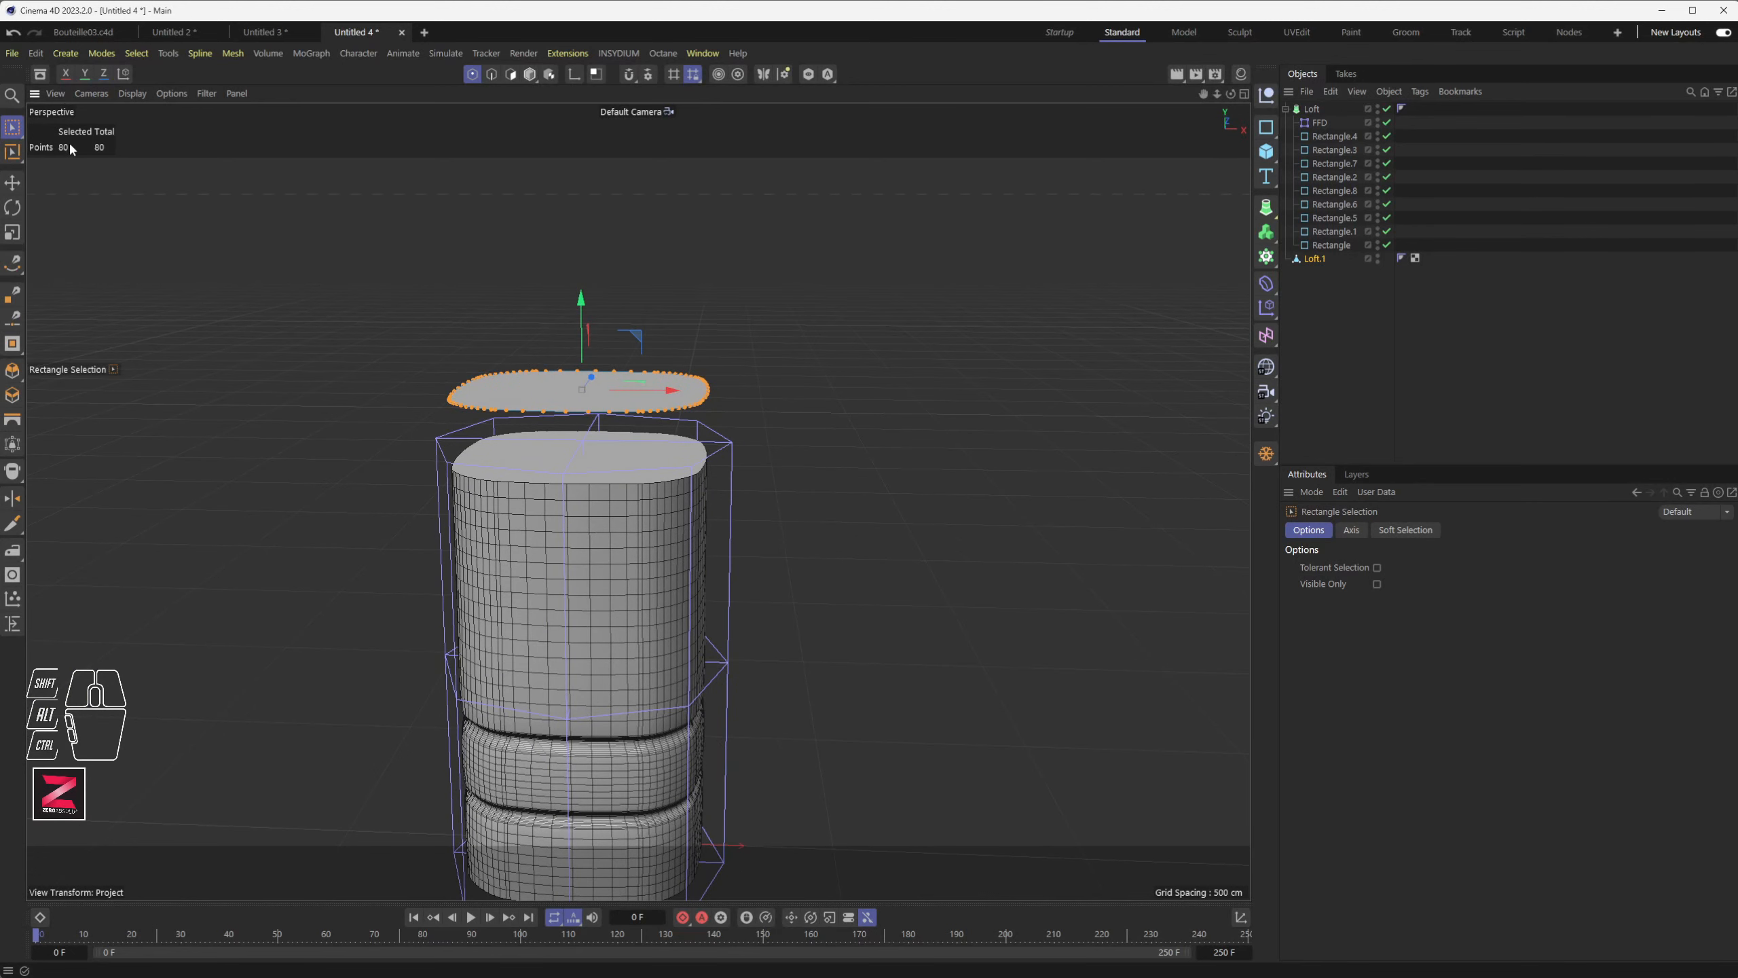
left_click_drag(634, 336, 1094, 309, "alt")
left_click(1323, 283)
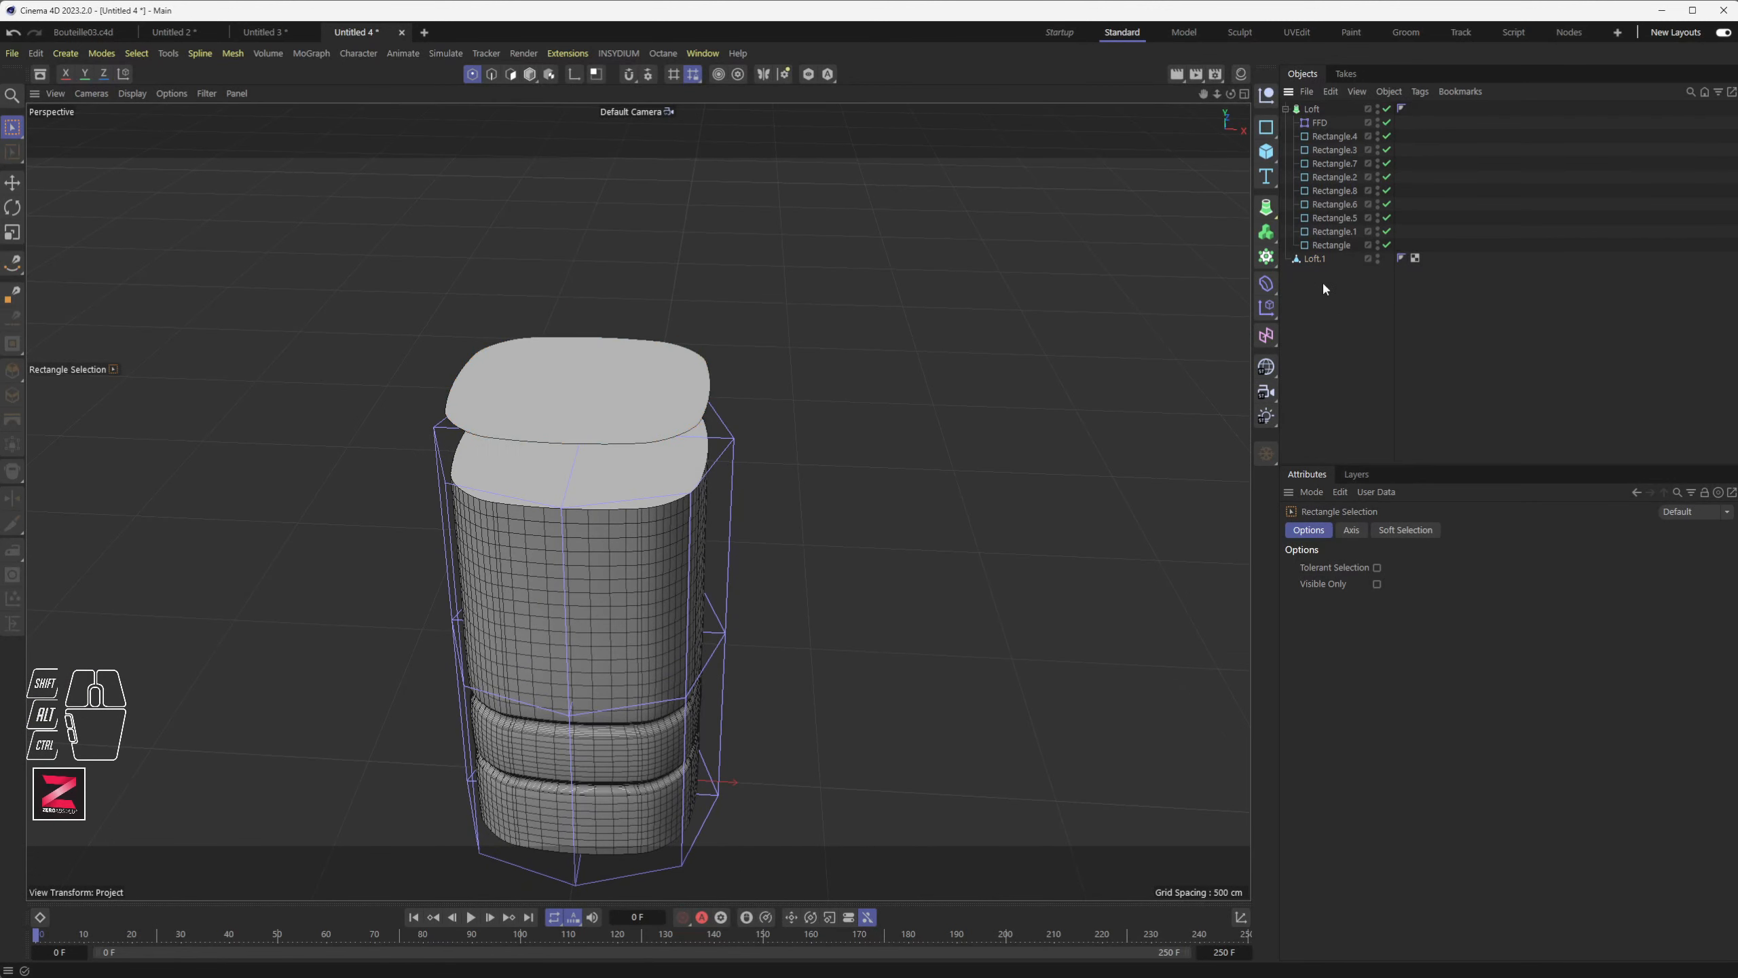
left_click(1266, 158)
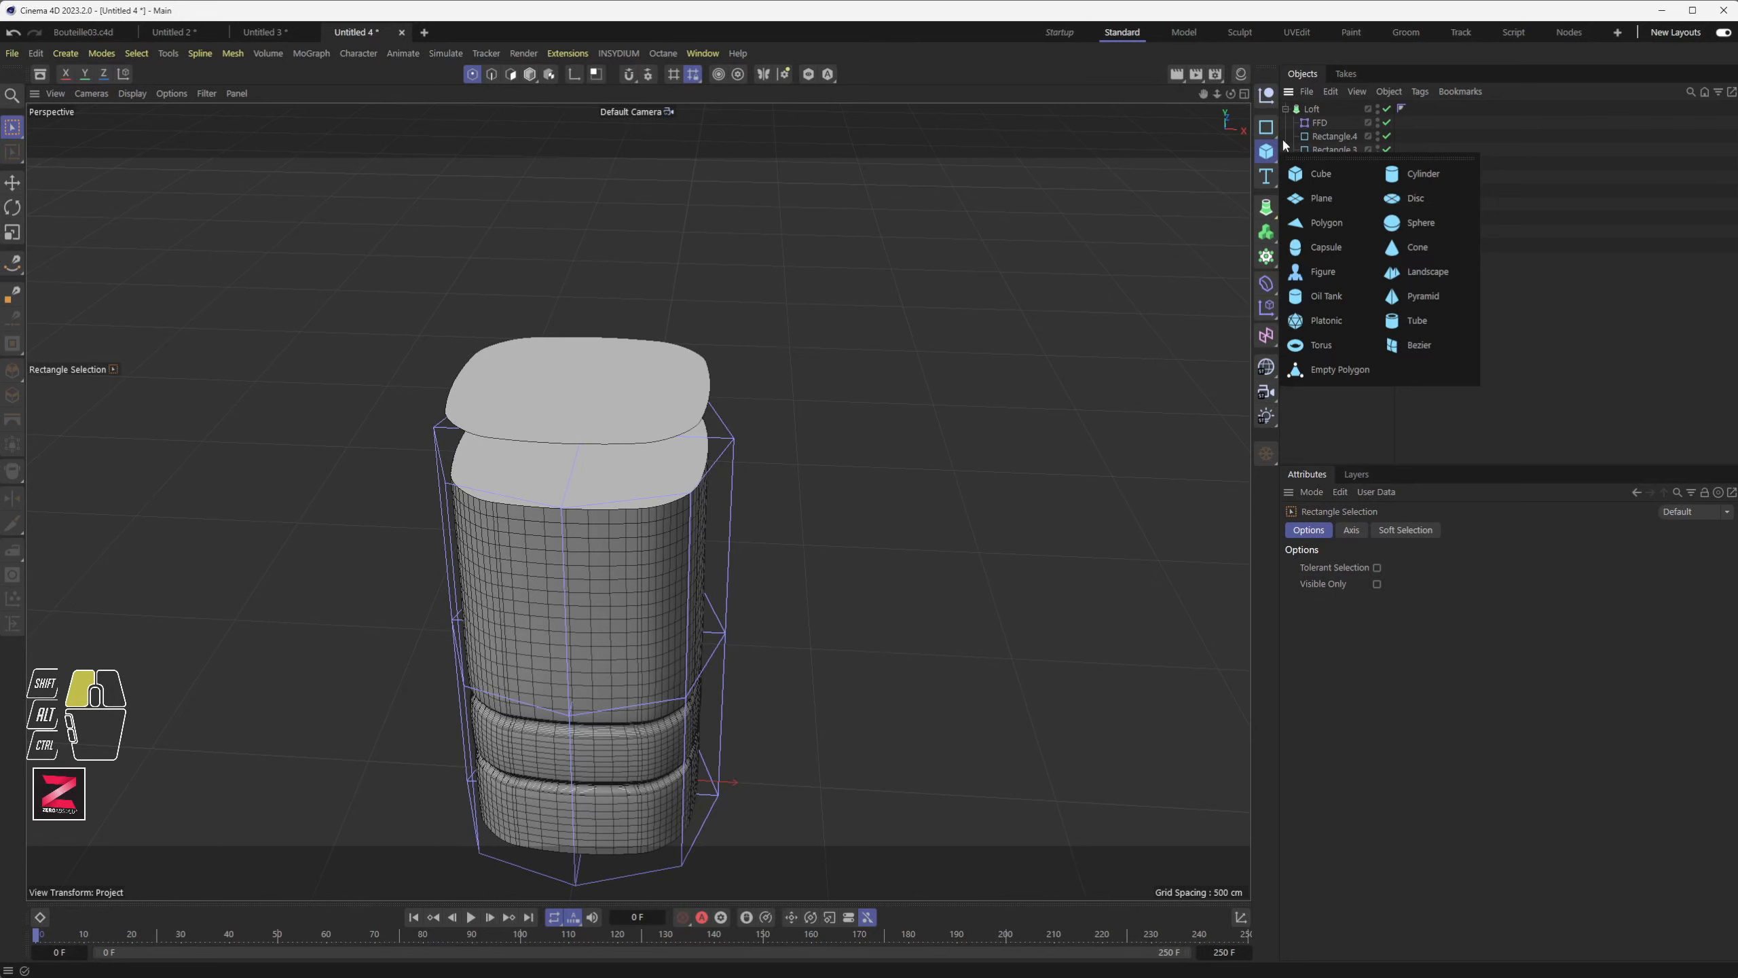
left_click(1267, 127)
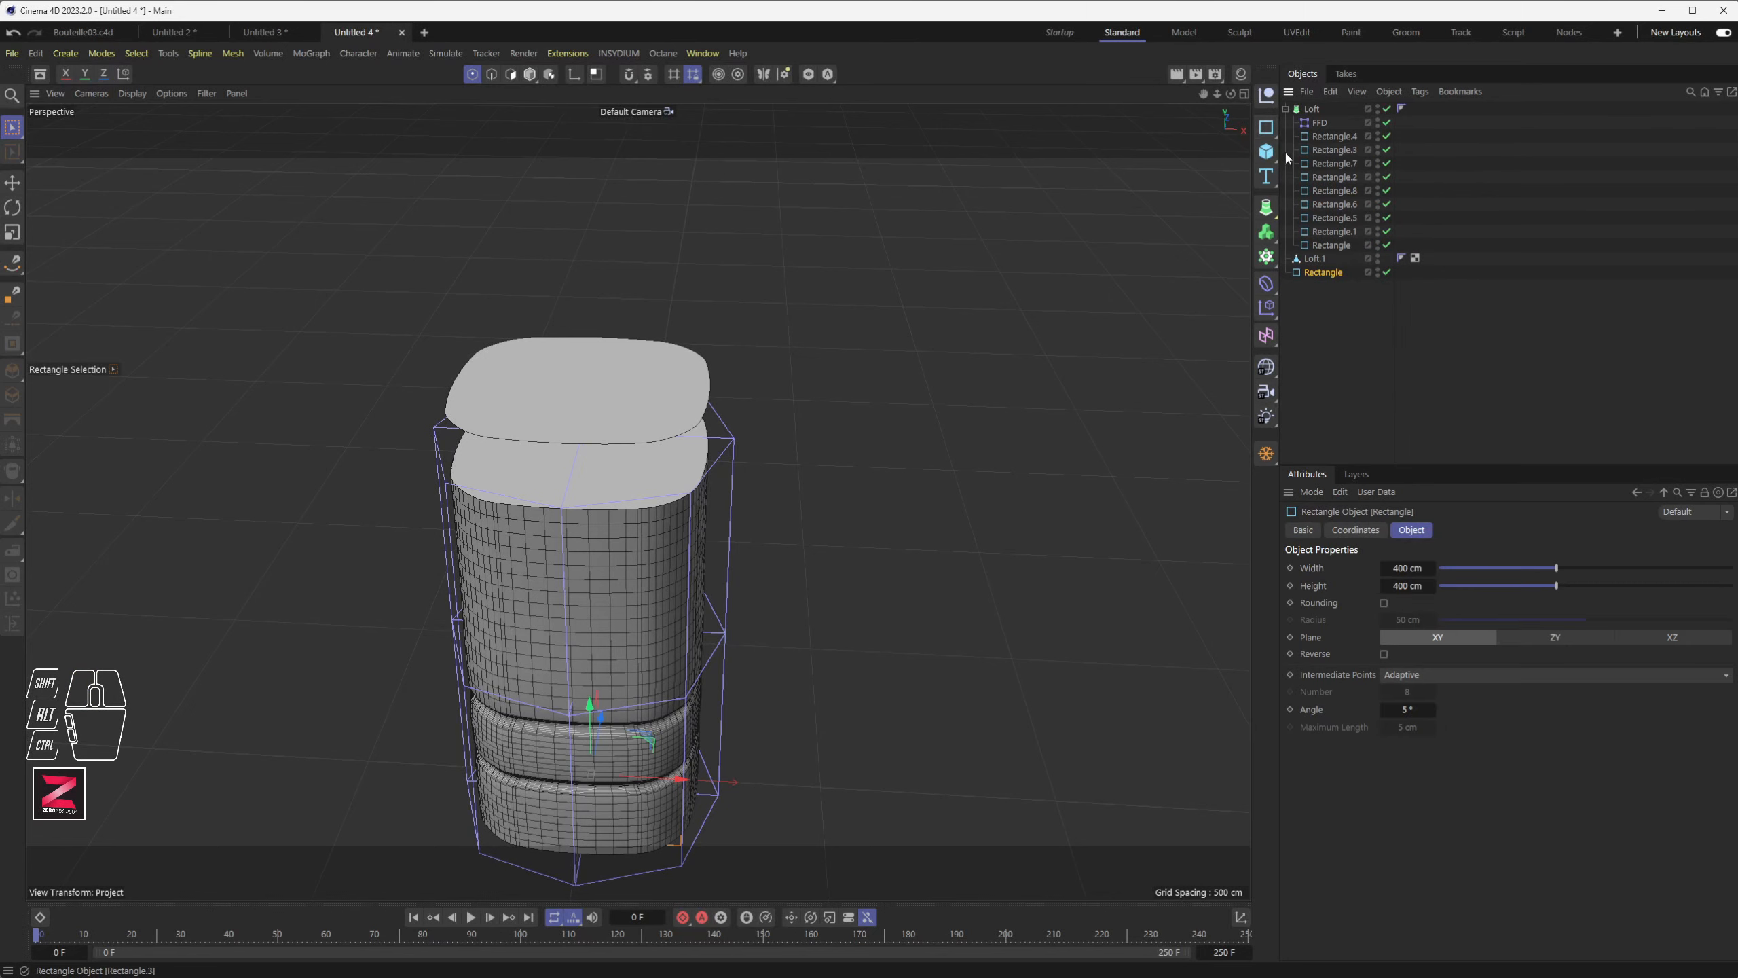
key("ctrl+z")
- Add a circle spline above the cap in the XZ plane, with 80 uniform intermediate points and a radius of about 109 cm
left_click_drag(1266, 129, 1411, 149)
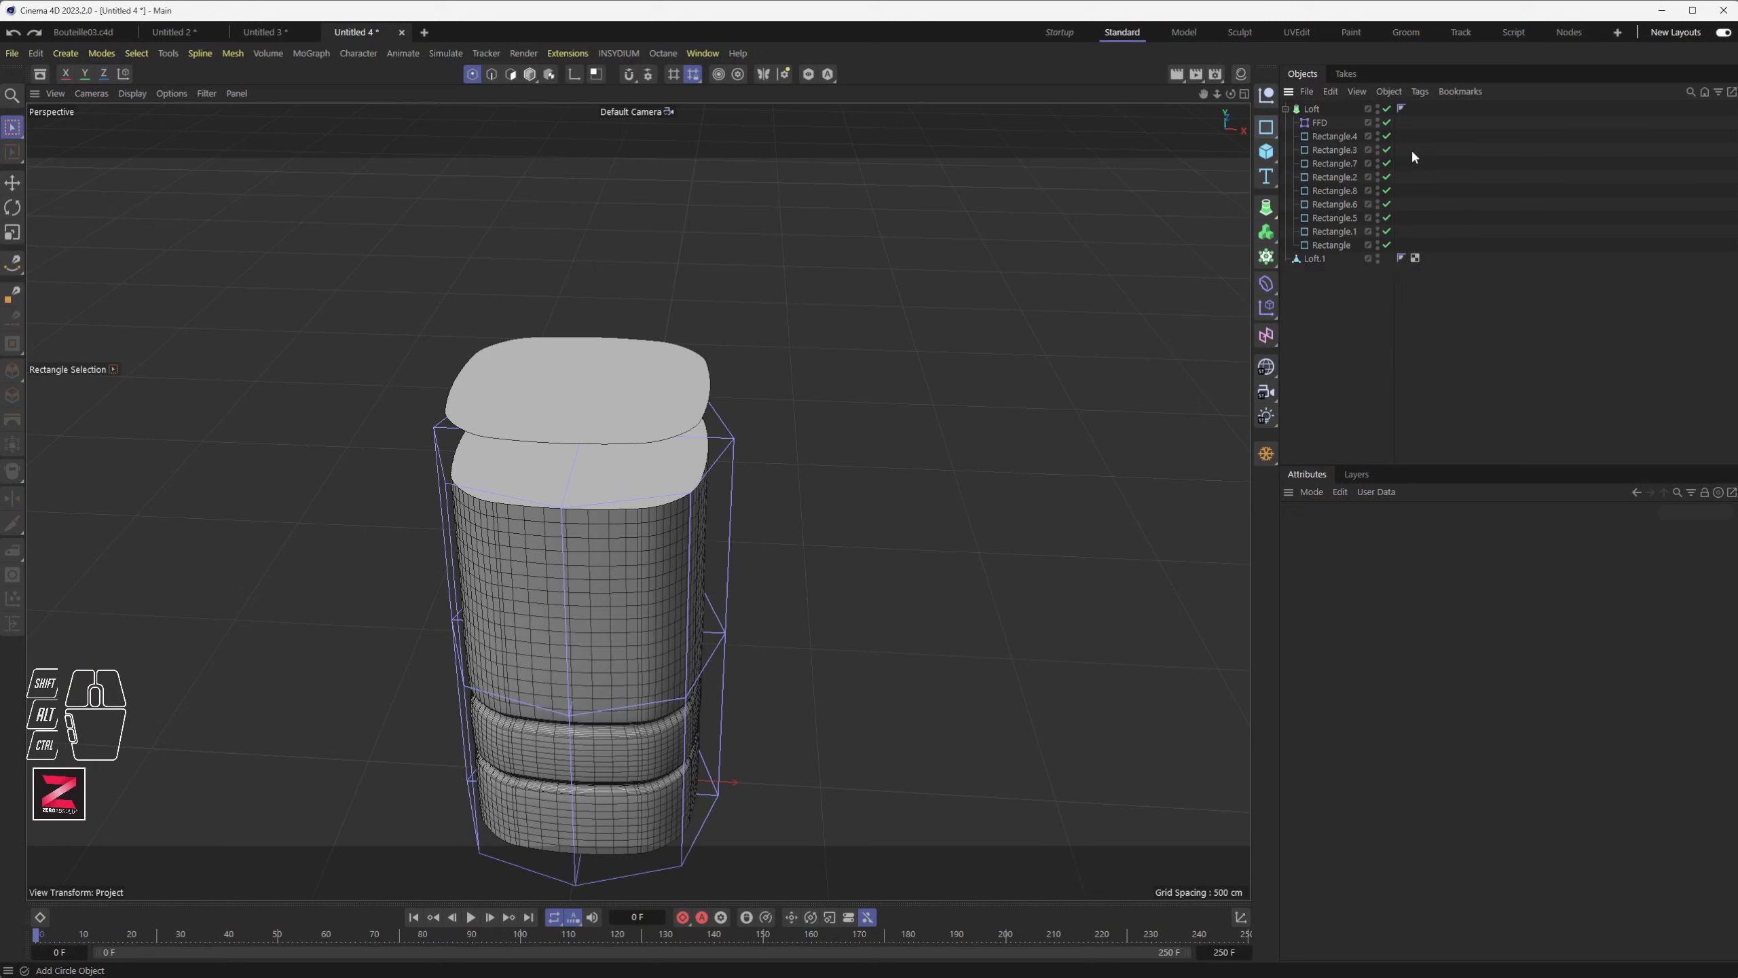
left_click(1414, 690)
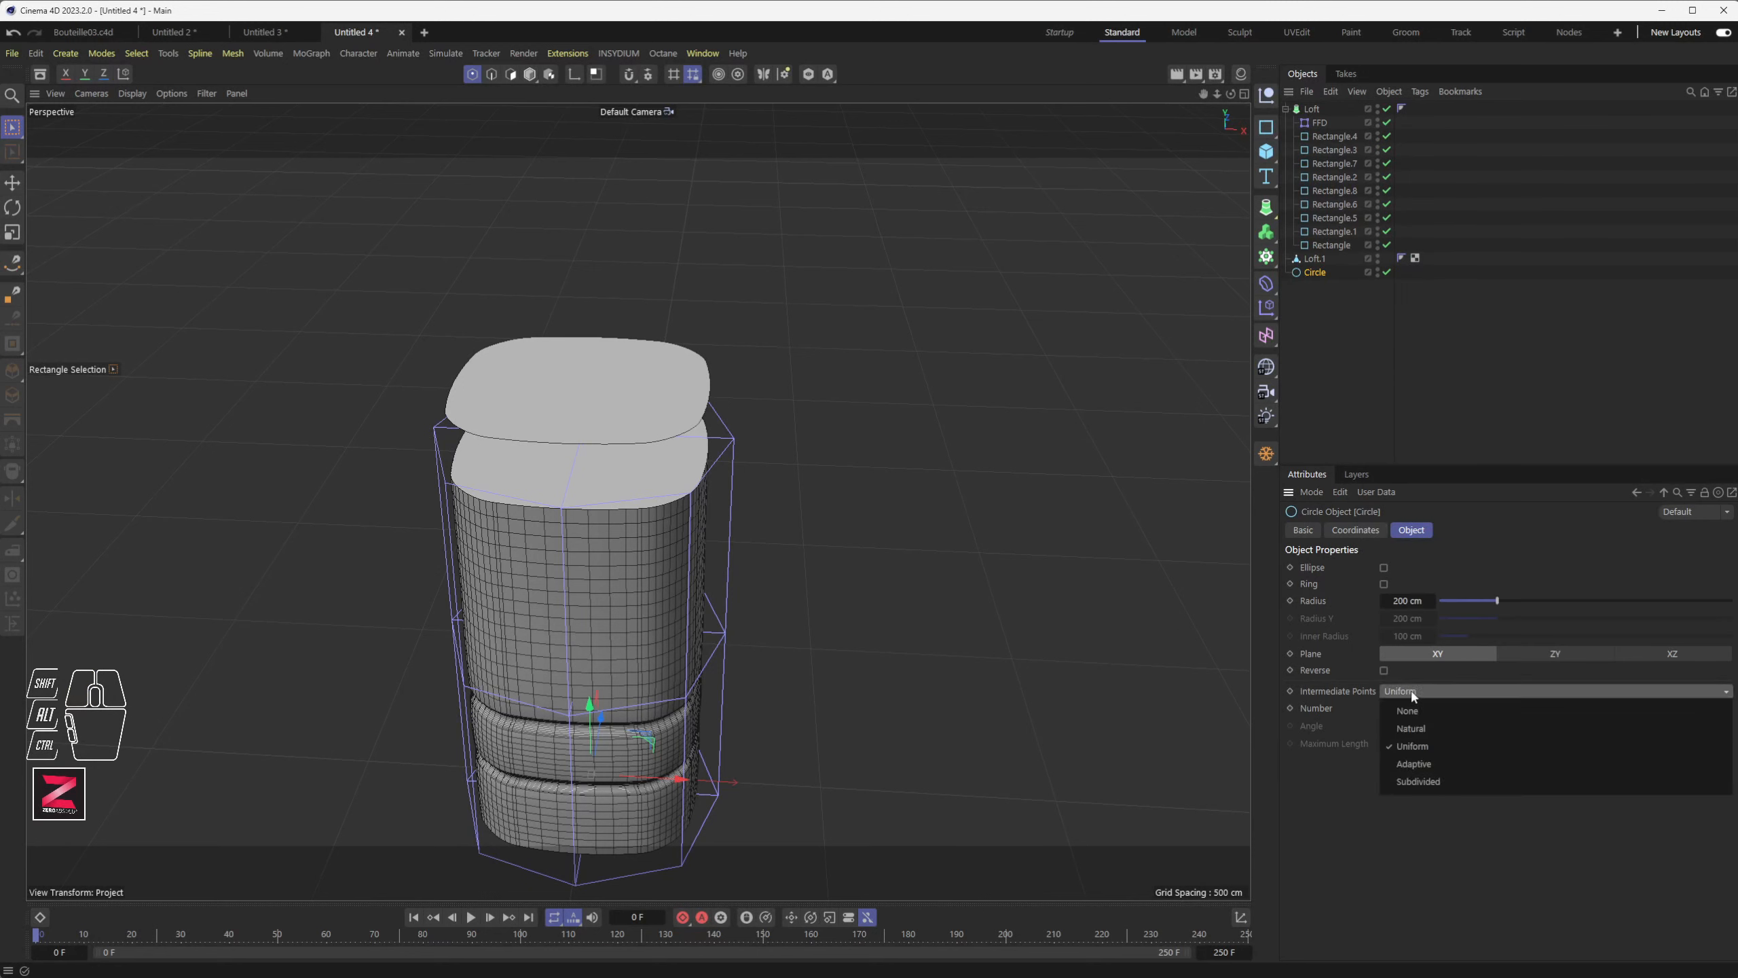
left_click(1396, 701)
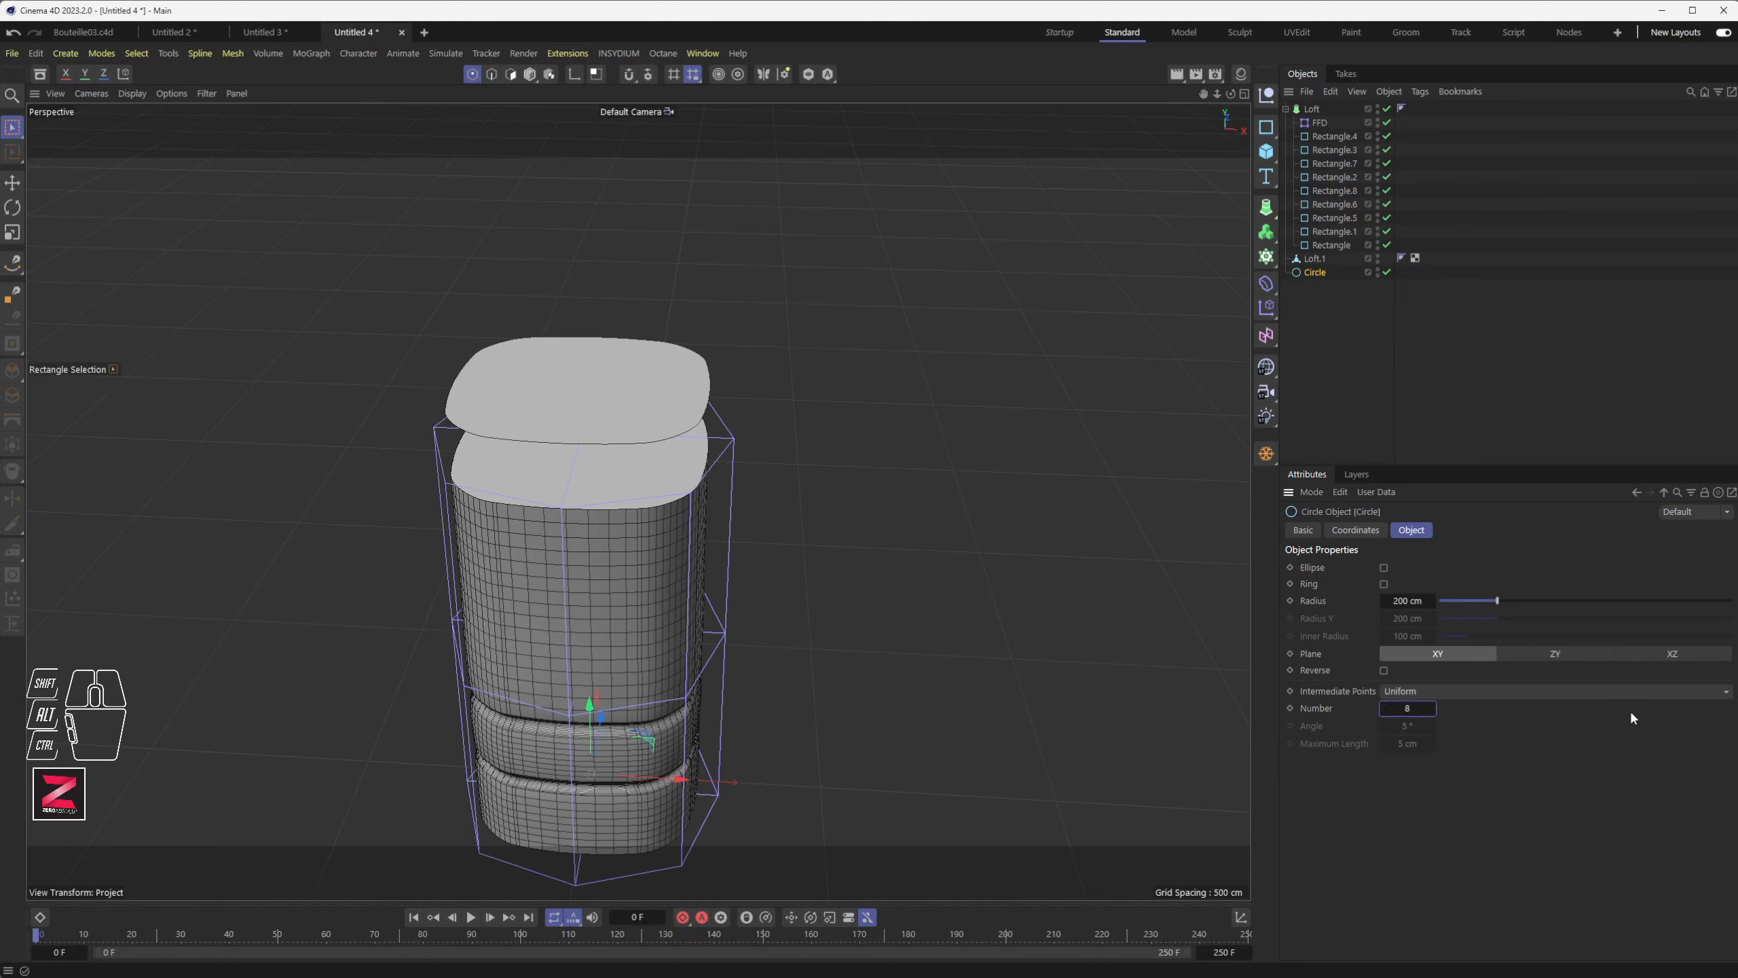
left_click(1410, 710)
left_click(1661, 649)
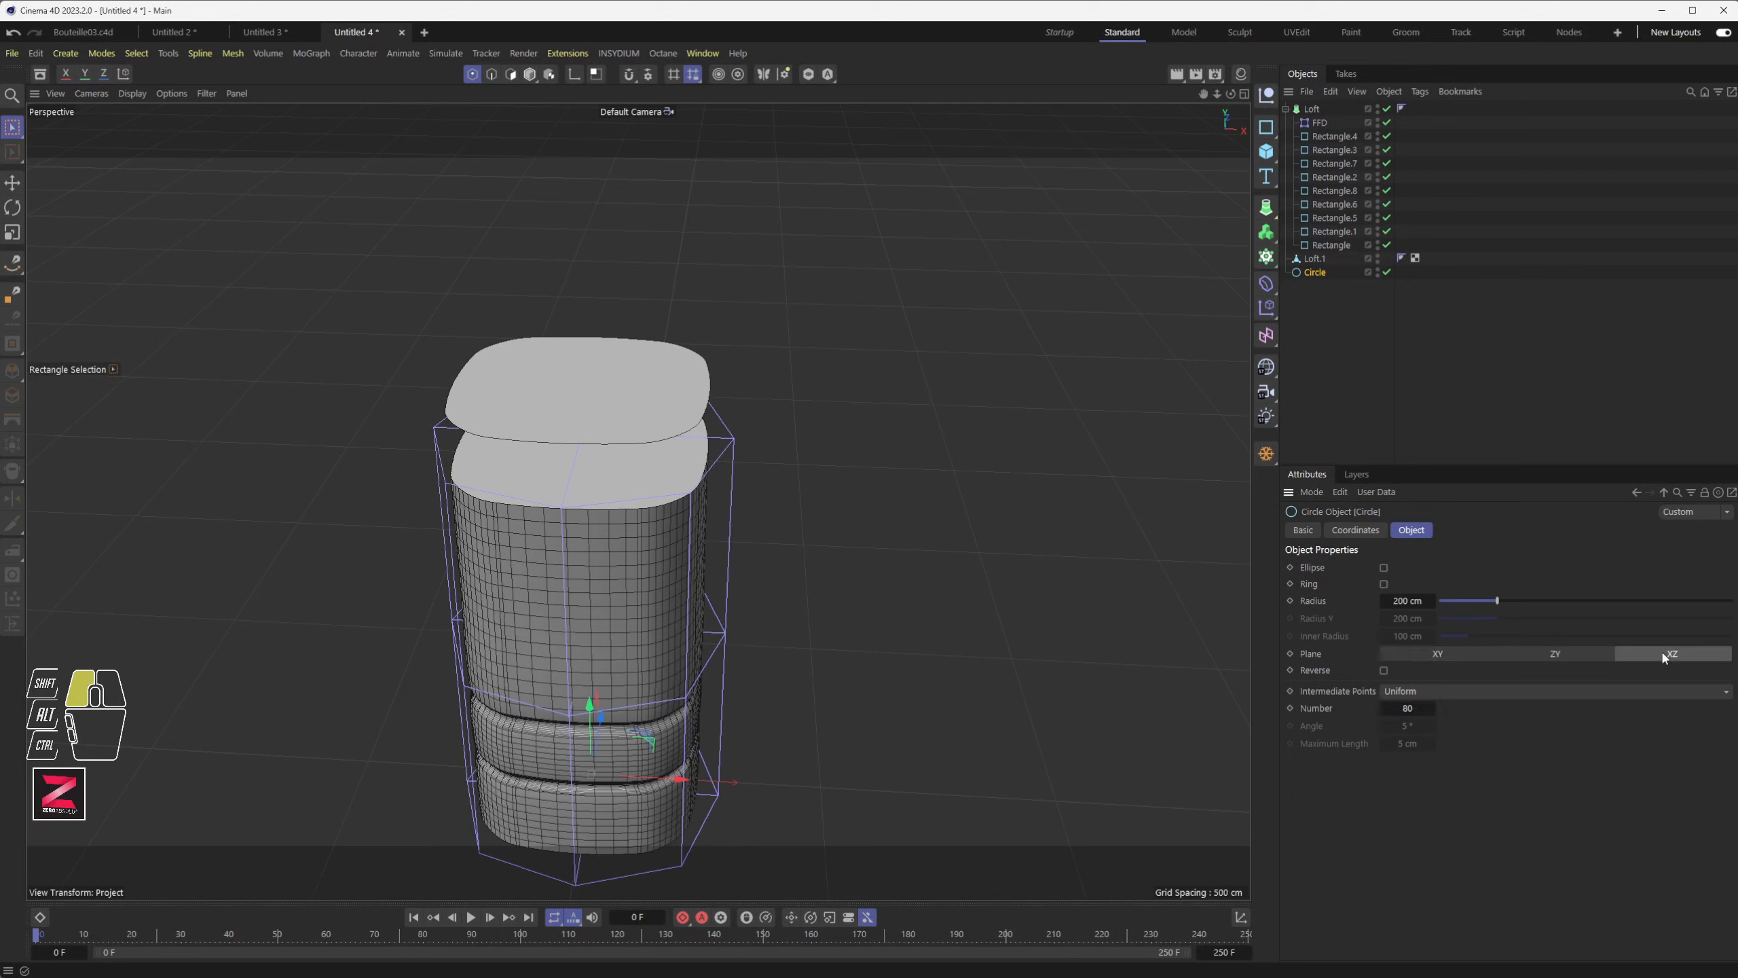
left_click_drag(590, 706, 579, 241)
left_click_drag(1420, 600, 1360, 601)
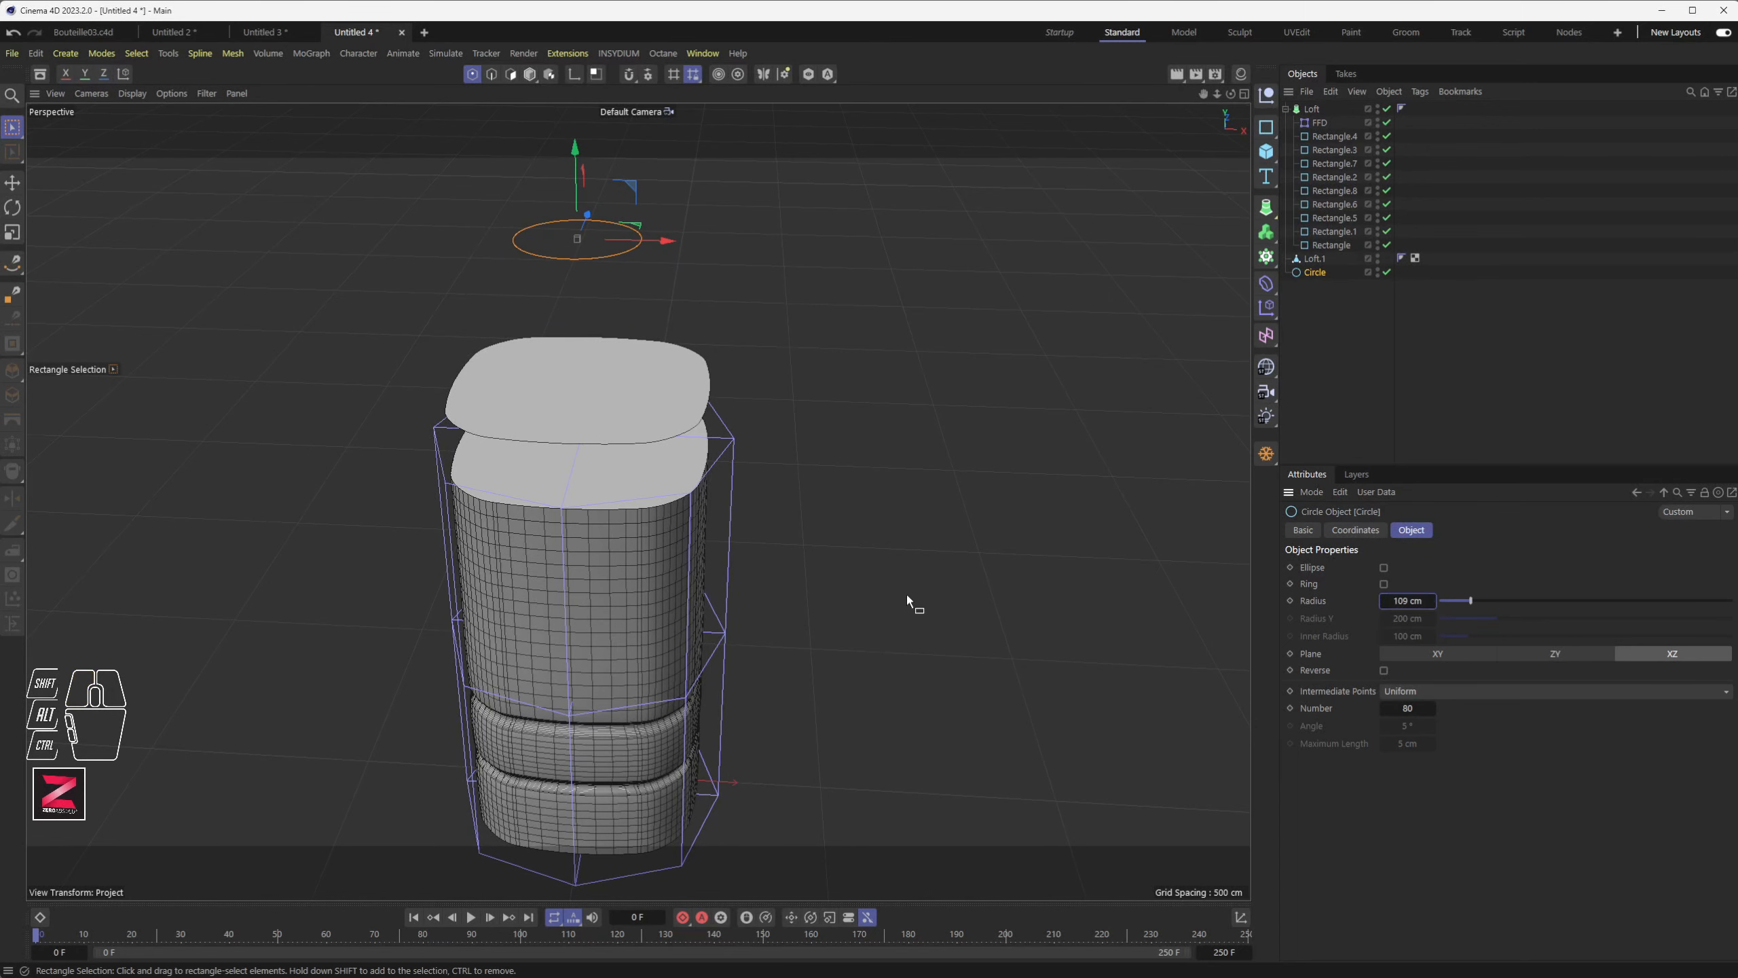
left_click_drag(908, 602, 857, 555, "alt")
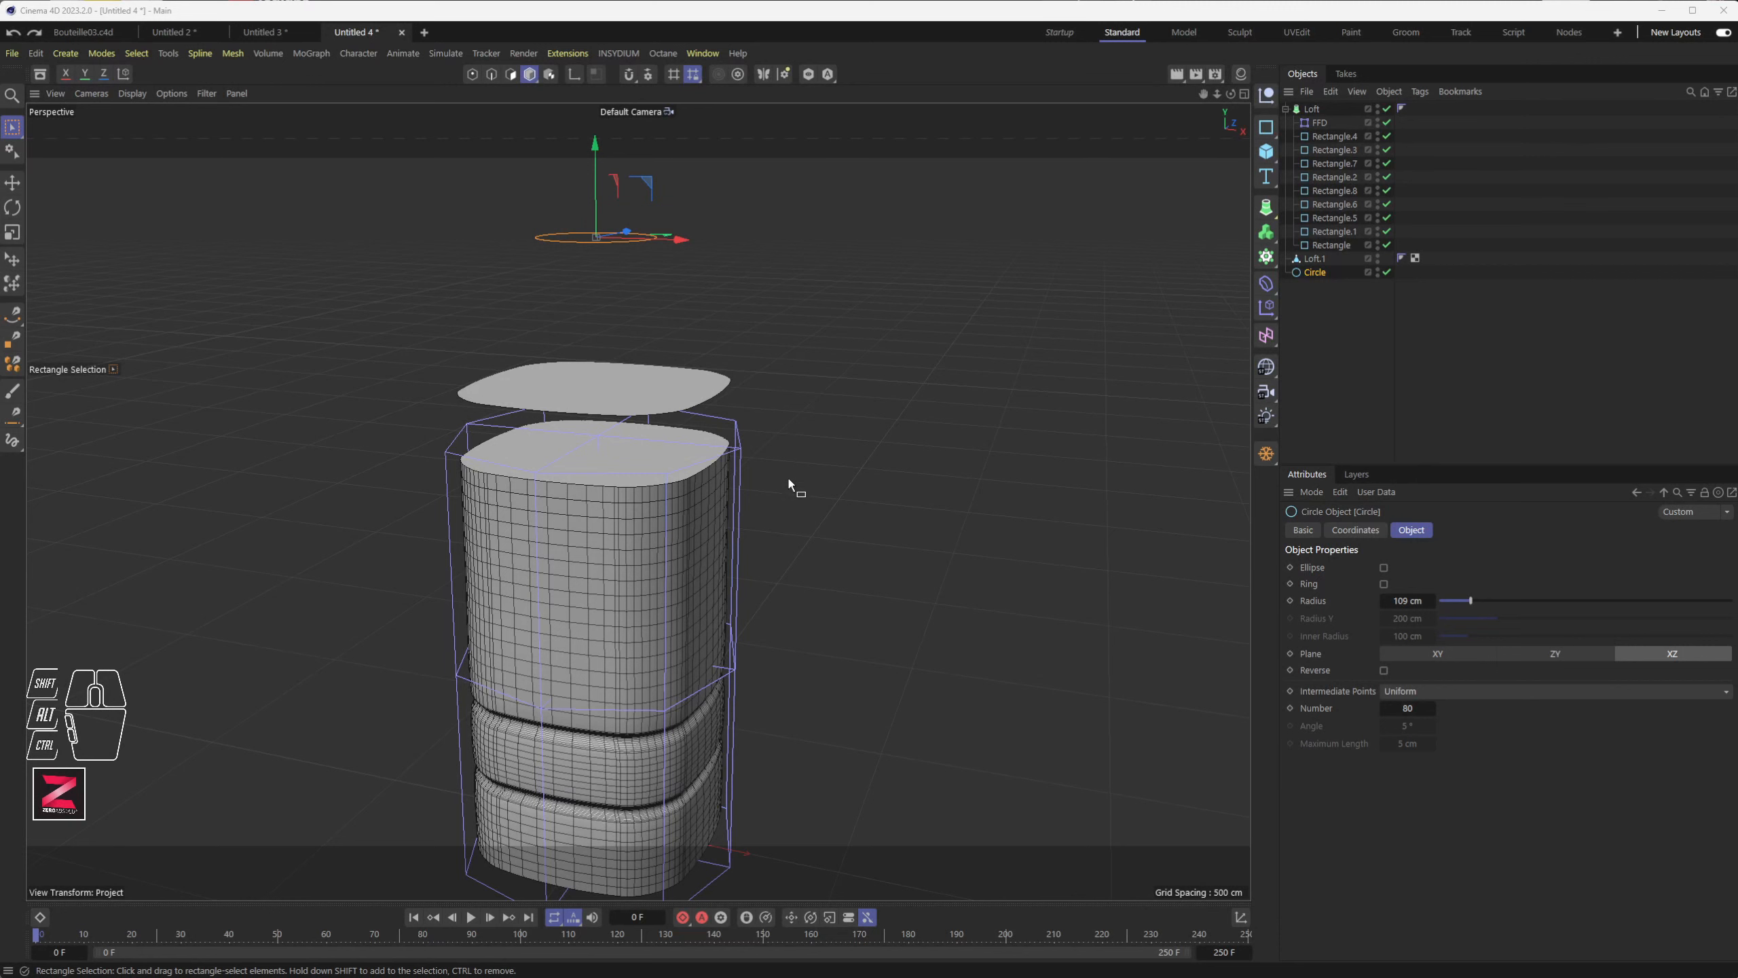
left_click_drag(794, 406, 780, 404, "alt")
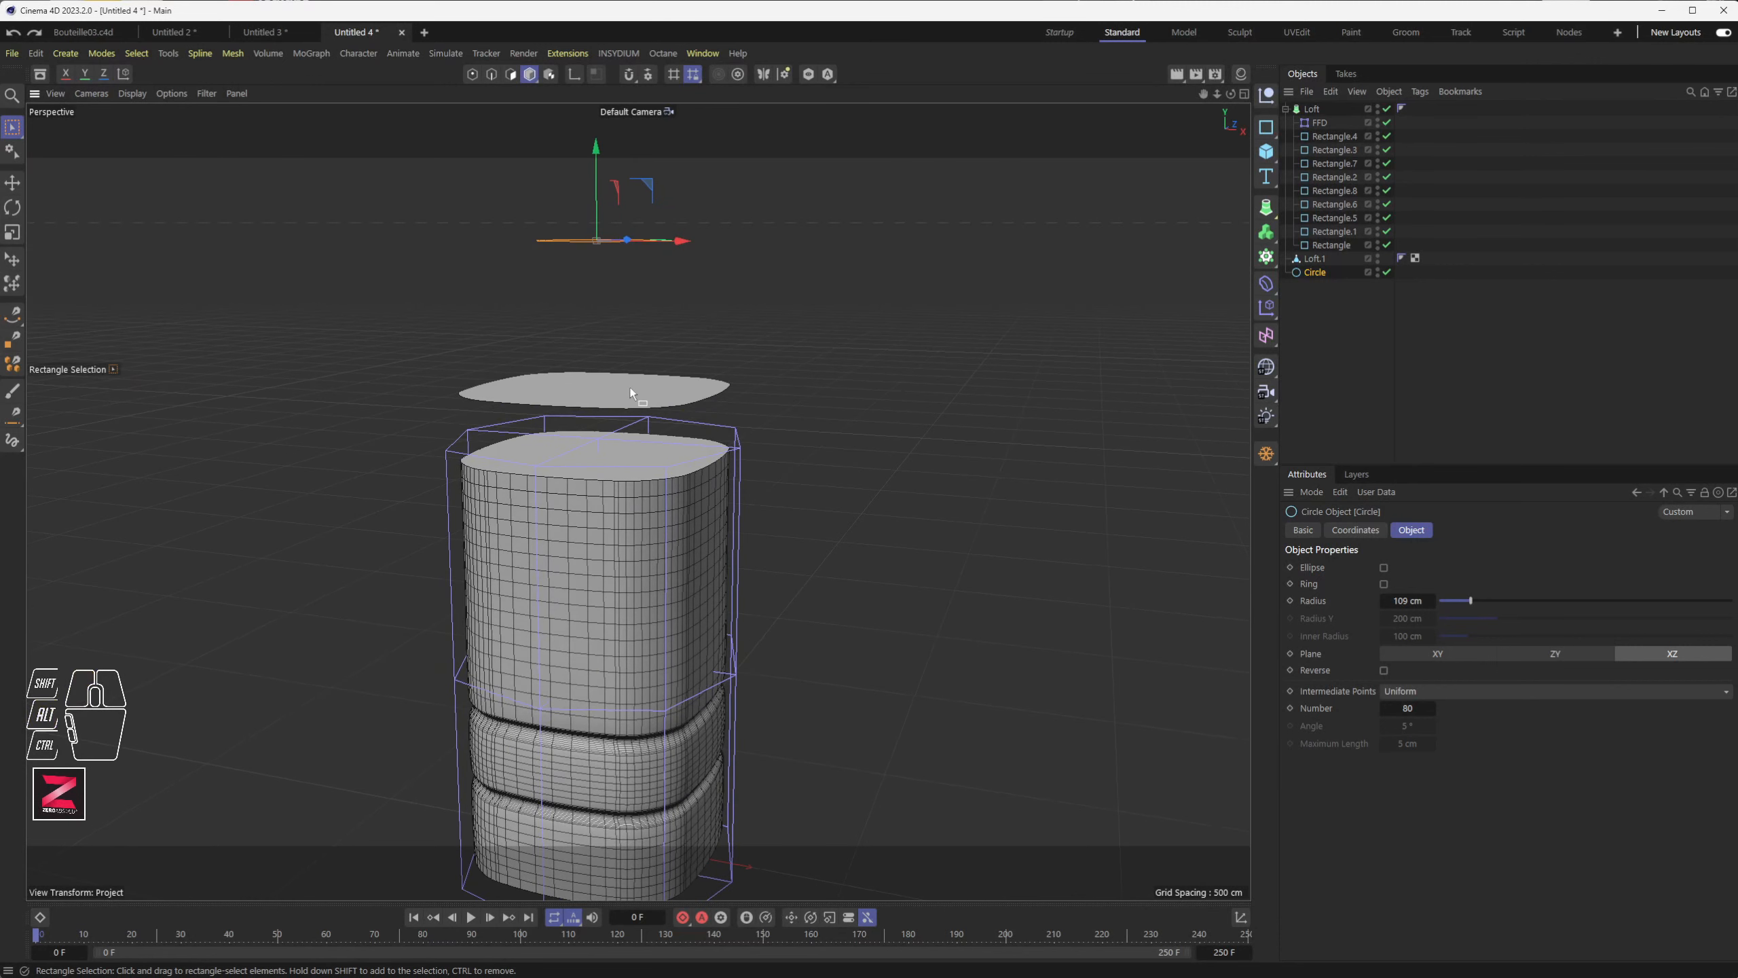
left_click(633, 393)
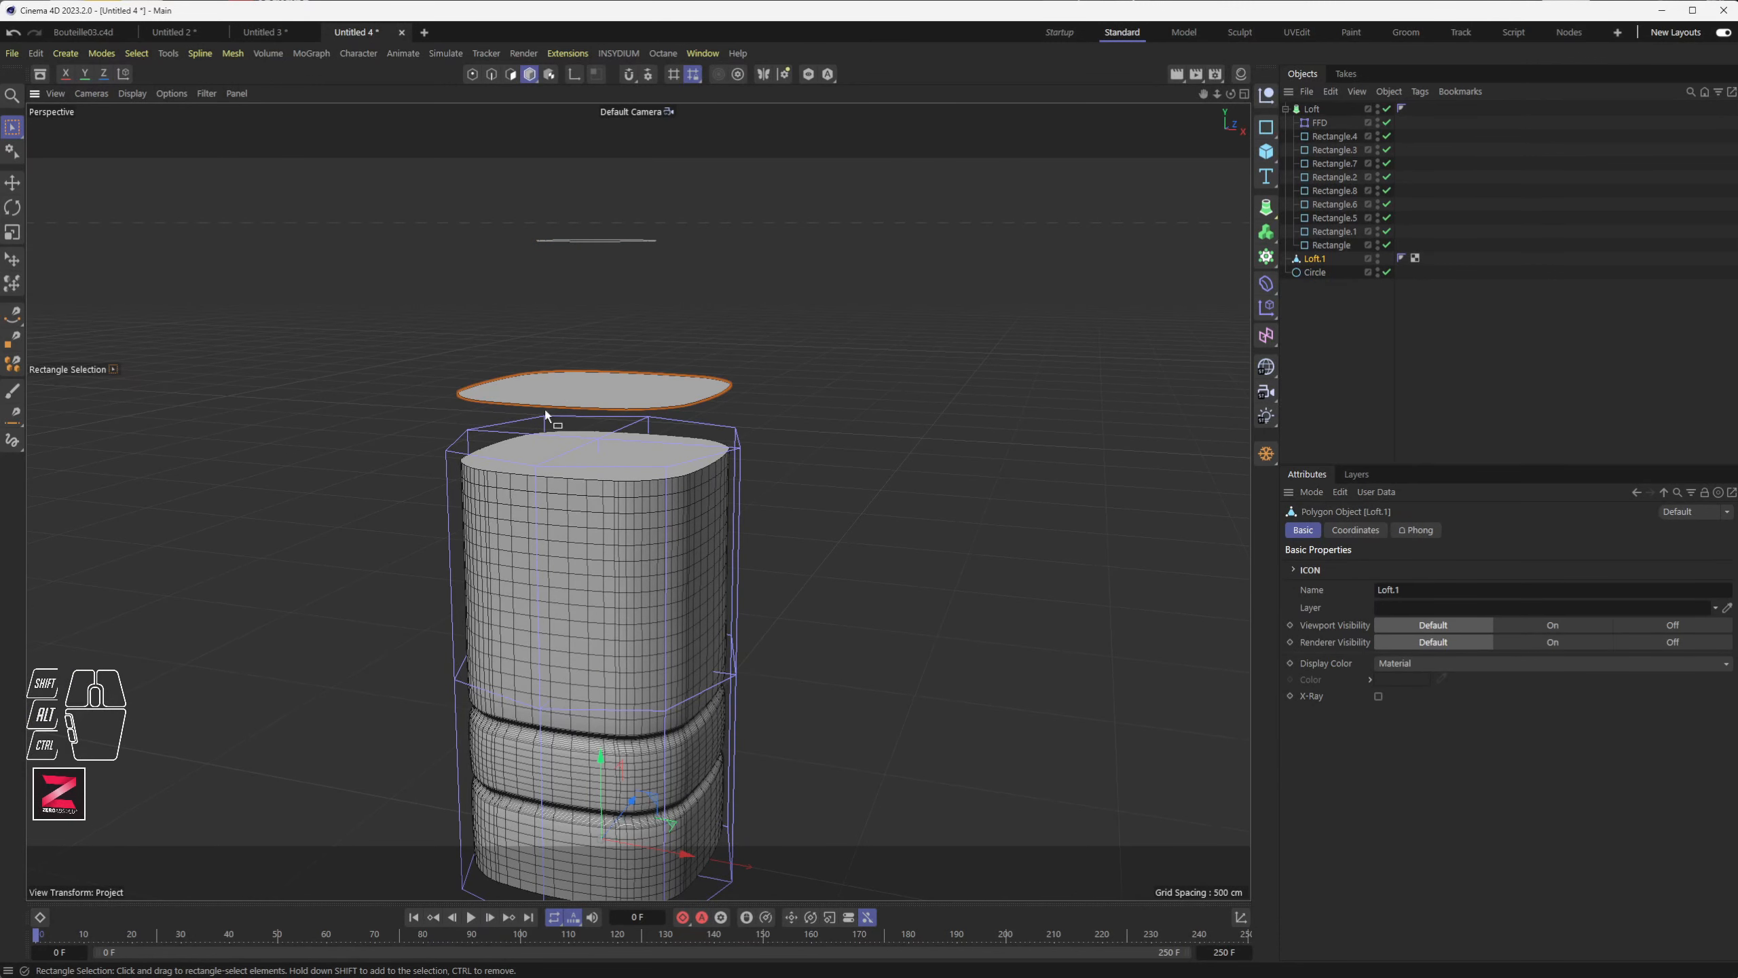
left_click_drag(615, 388, 631, 261, "alt")
left_click(622, 244)
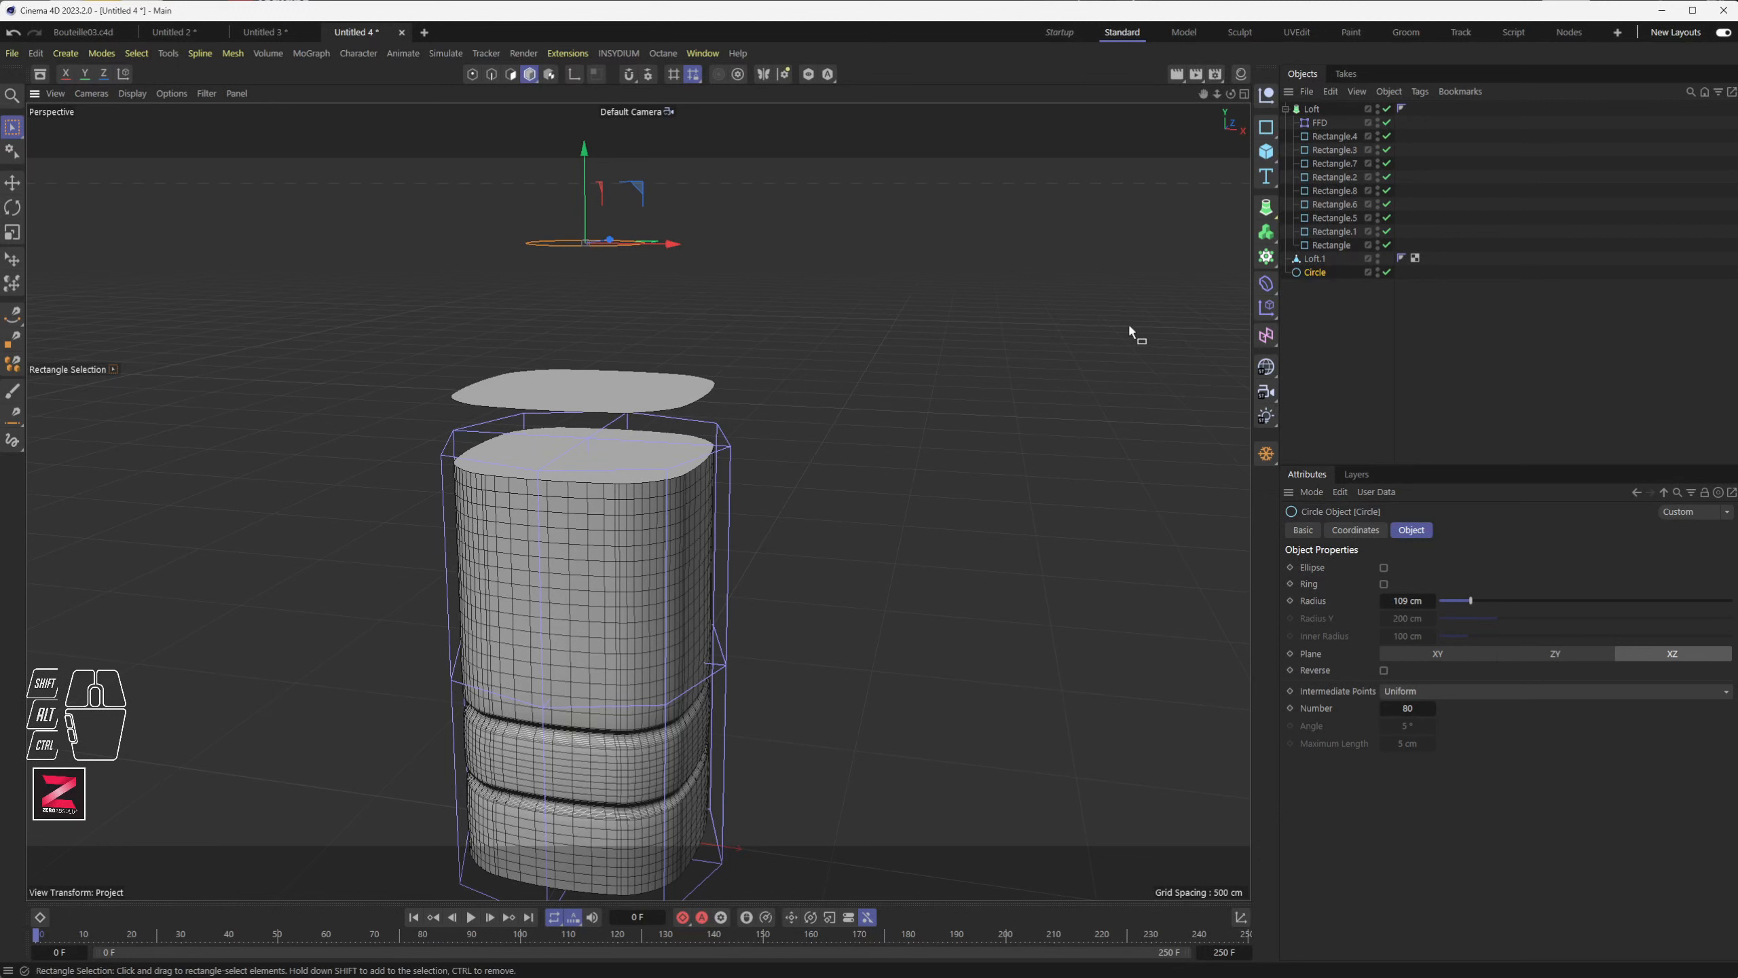
left_click(1318, 276)
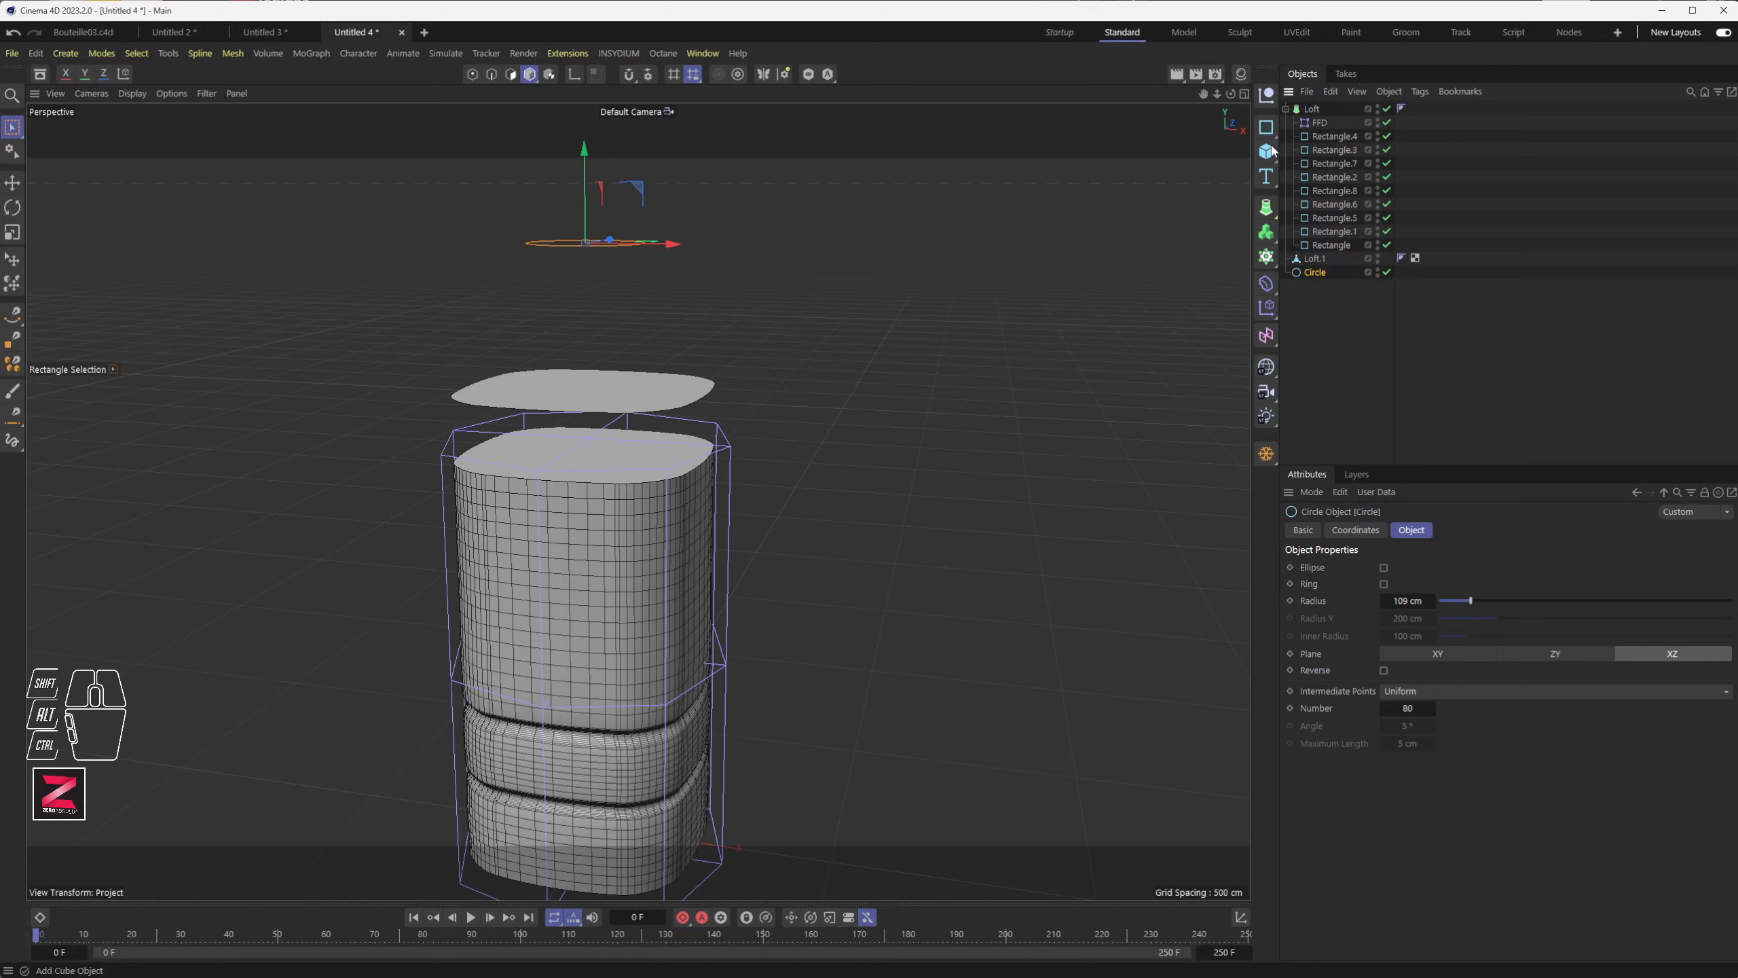
- Add a disc with 80 rotation segments, raise it above the cap, and delete the circle spline
left_click_drag(1267, 151, 1404, 197)
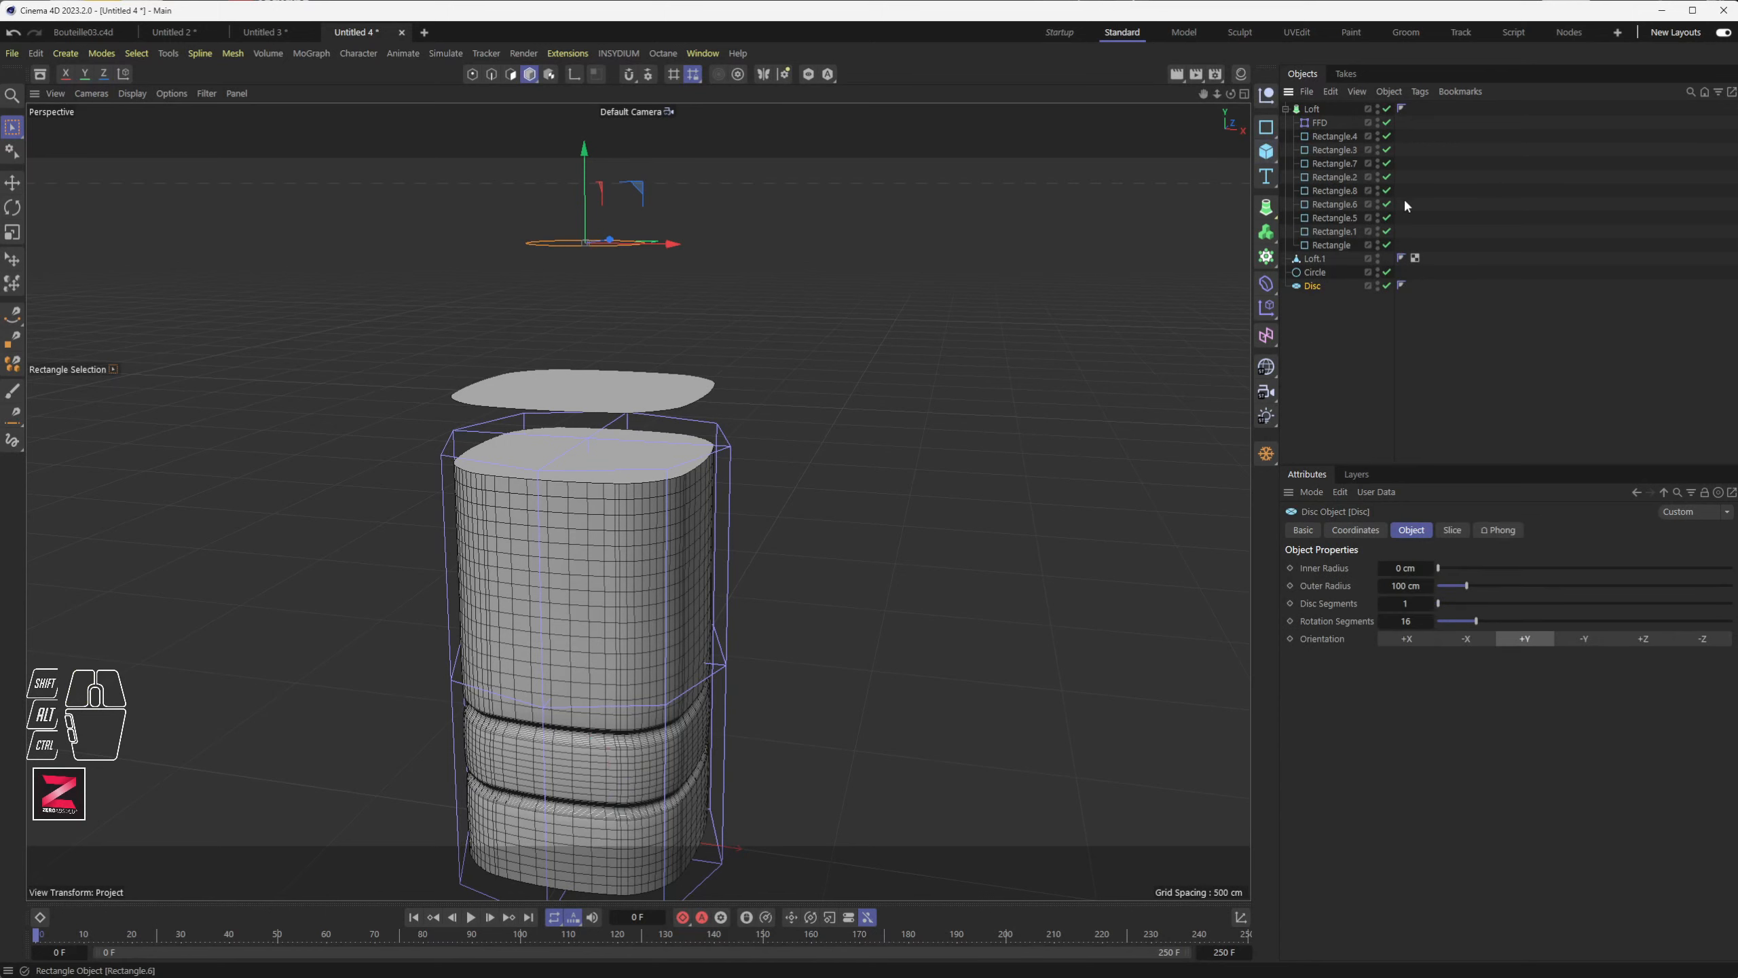
left_click_drag(593, 746, 584, 186)
left_click_drag(688, 301, 803, 455, "alt")
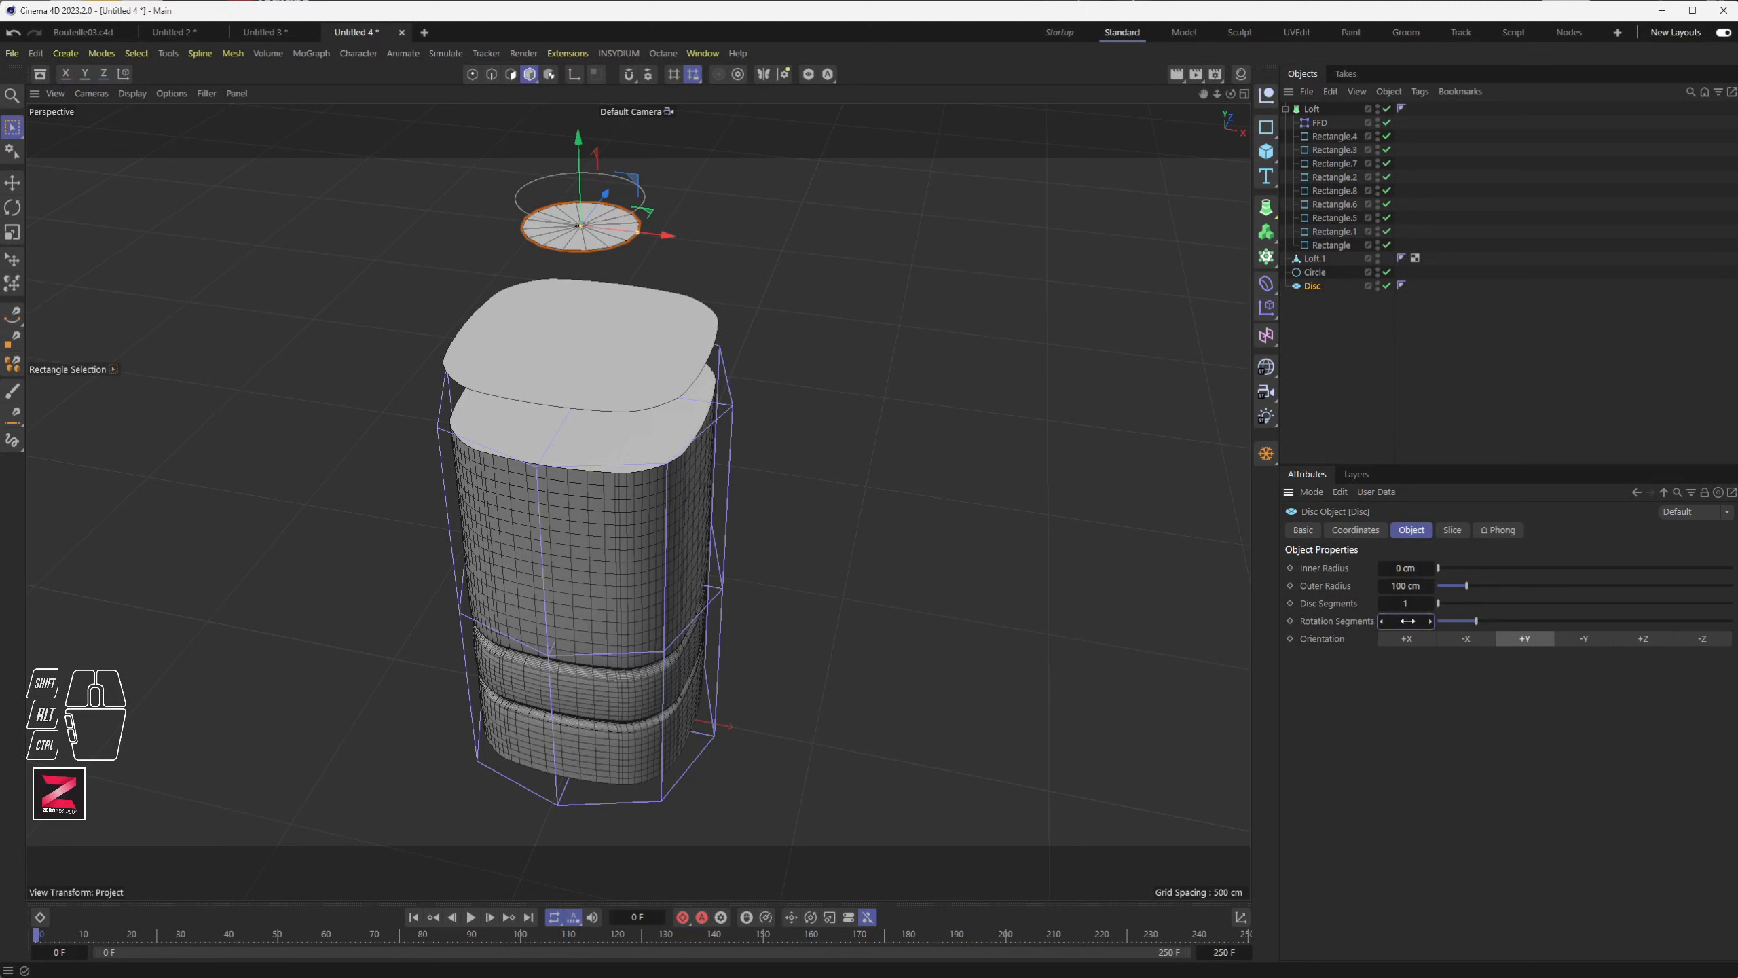
left_click_drag(1408, 622, 1408, 621)
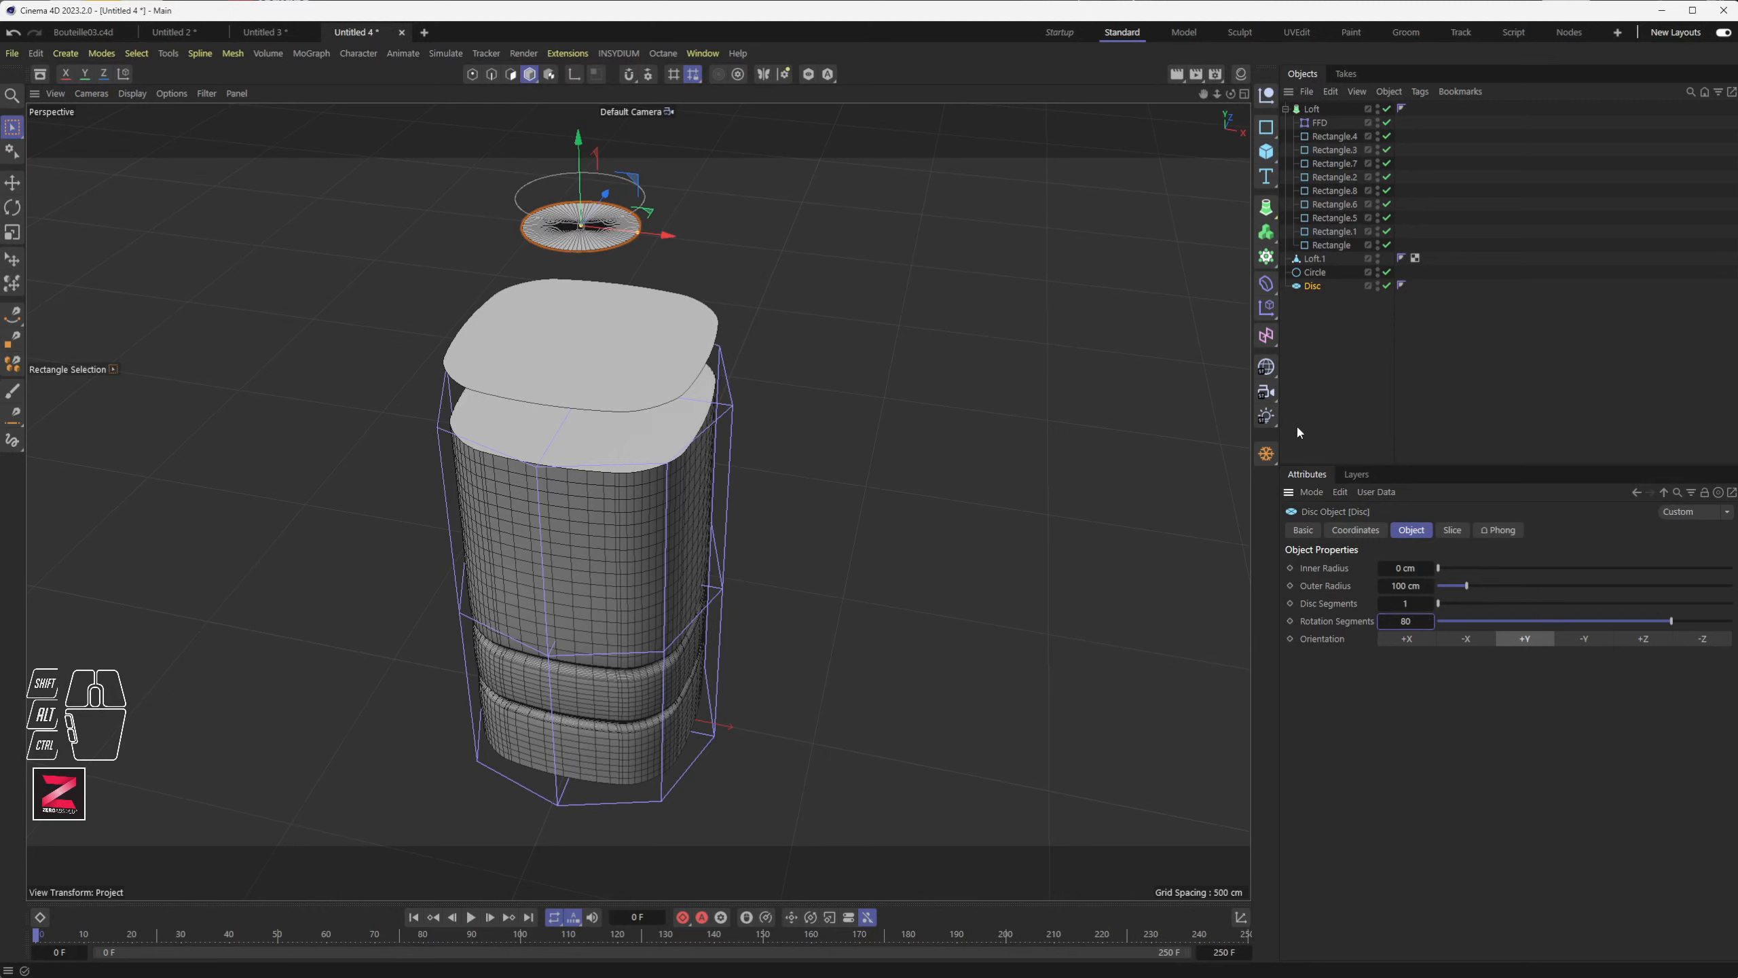
left_click(643, 206)
key("Delete")
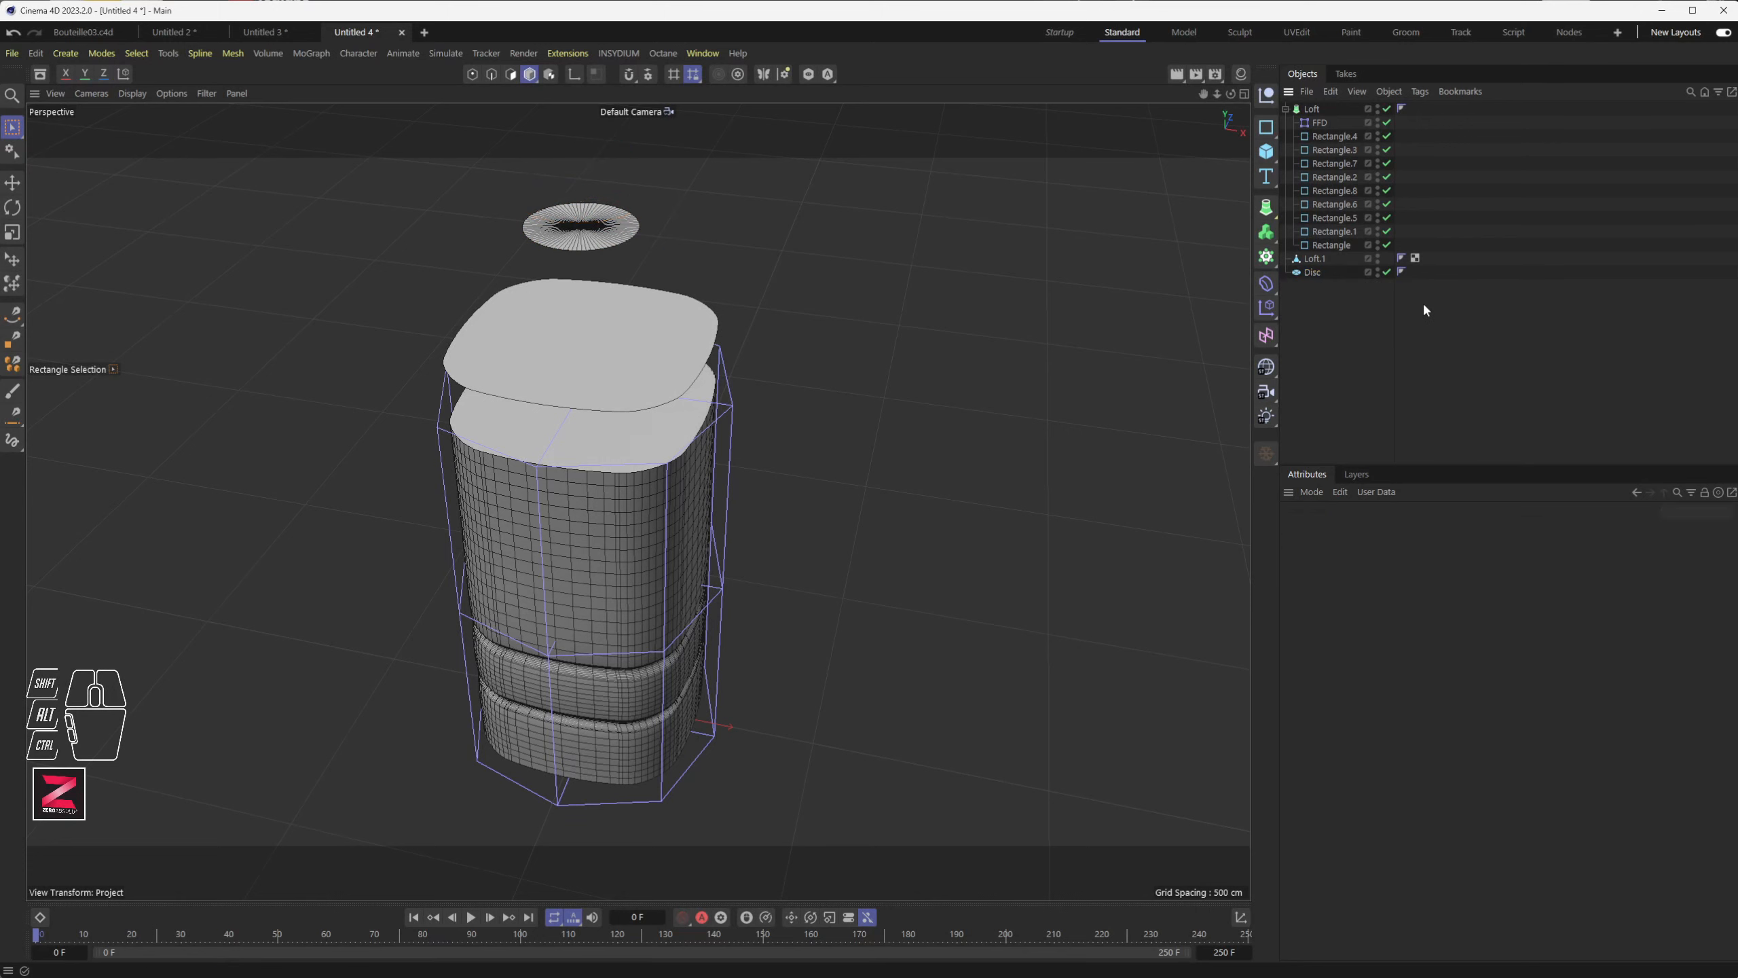
- Select the disc and the split cap and merge them into a single object with Connect Objects + Delete
left_click(625, 236)
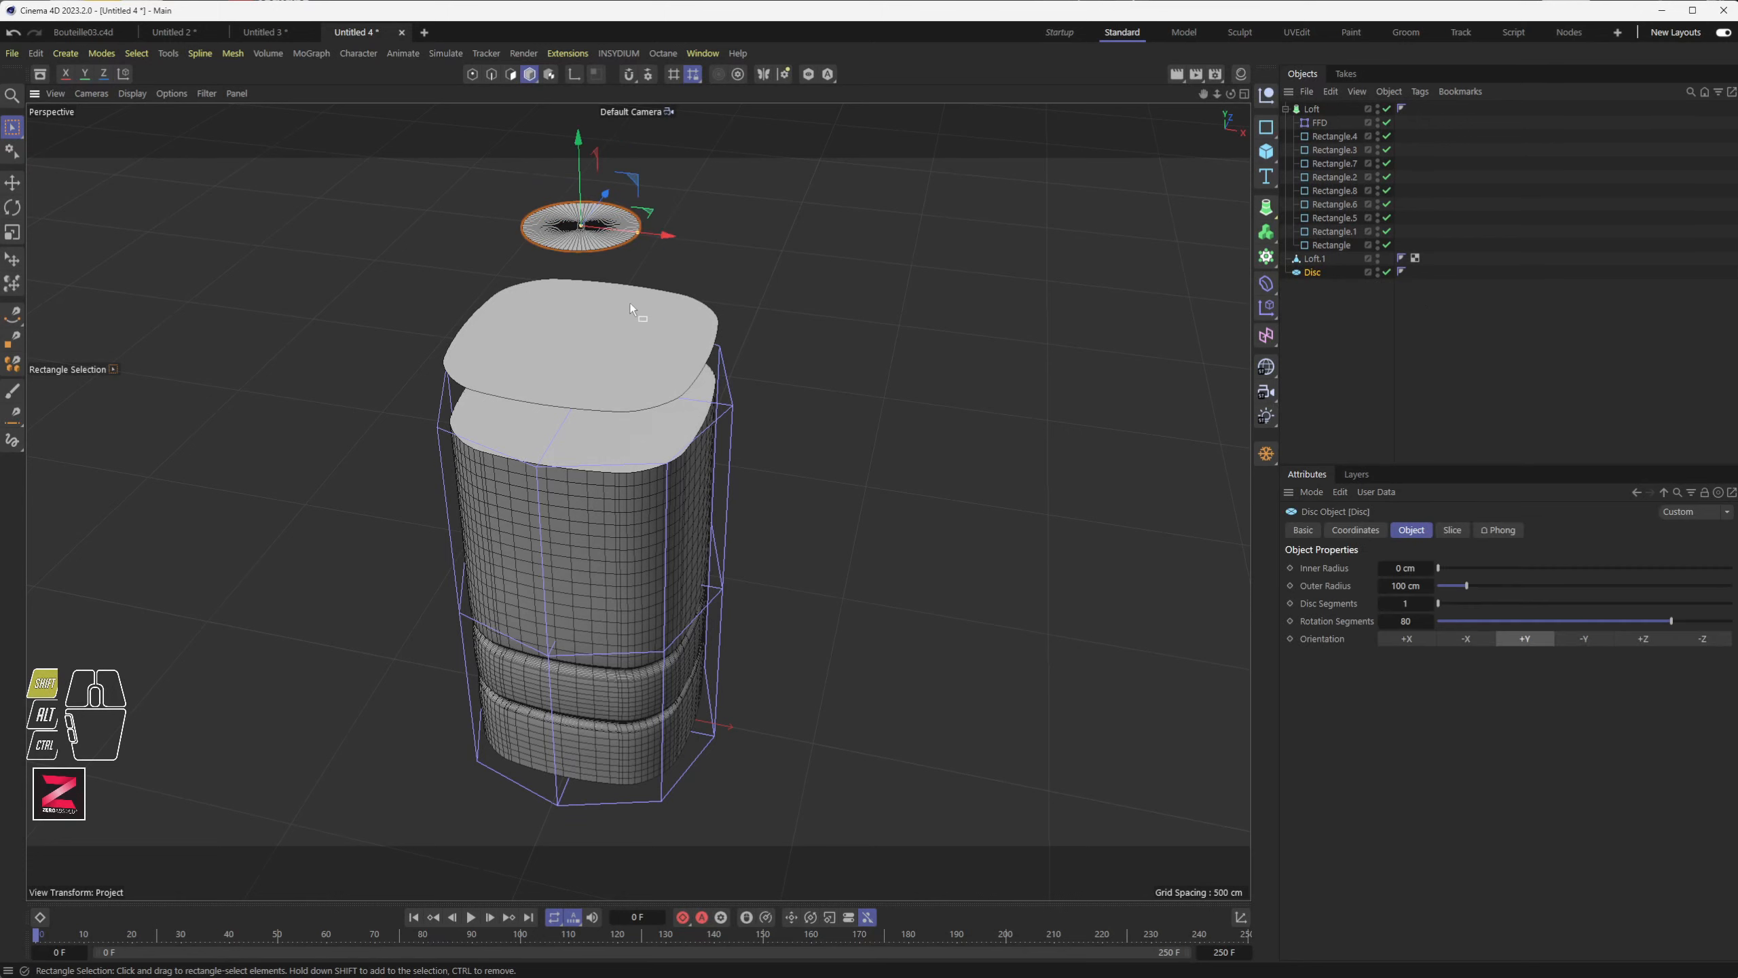
left_click(630, 304, "shift")
left_click_drag(821, 351, 849, 309, "alt")
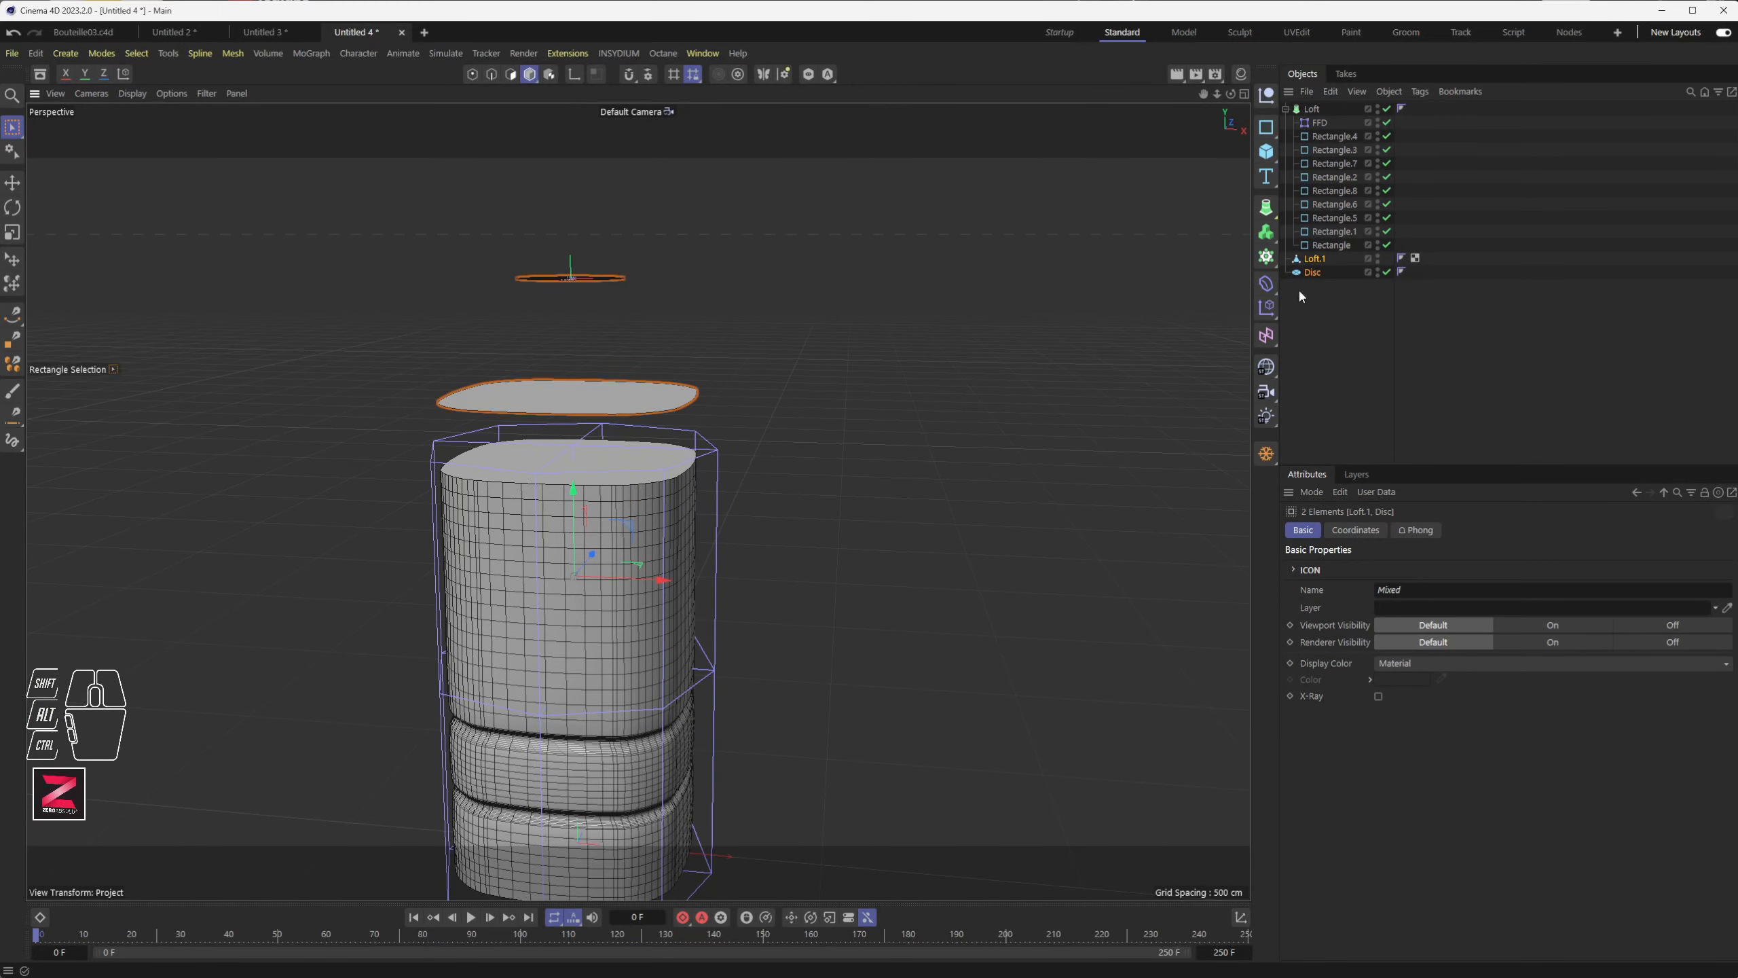
right_click(741, 251)
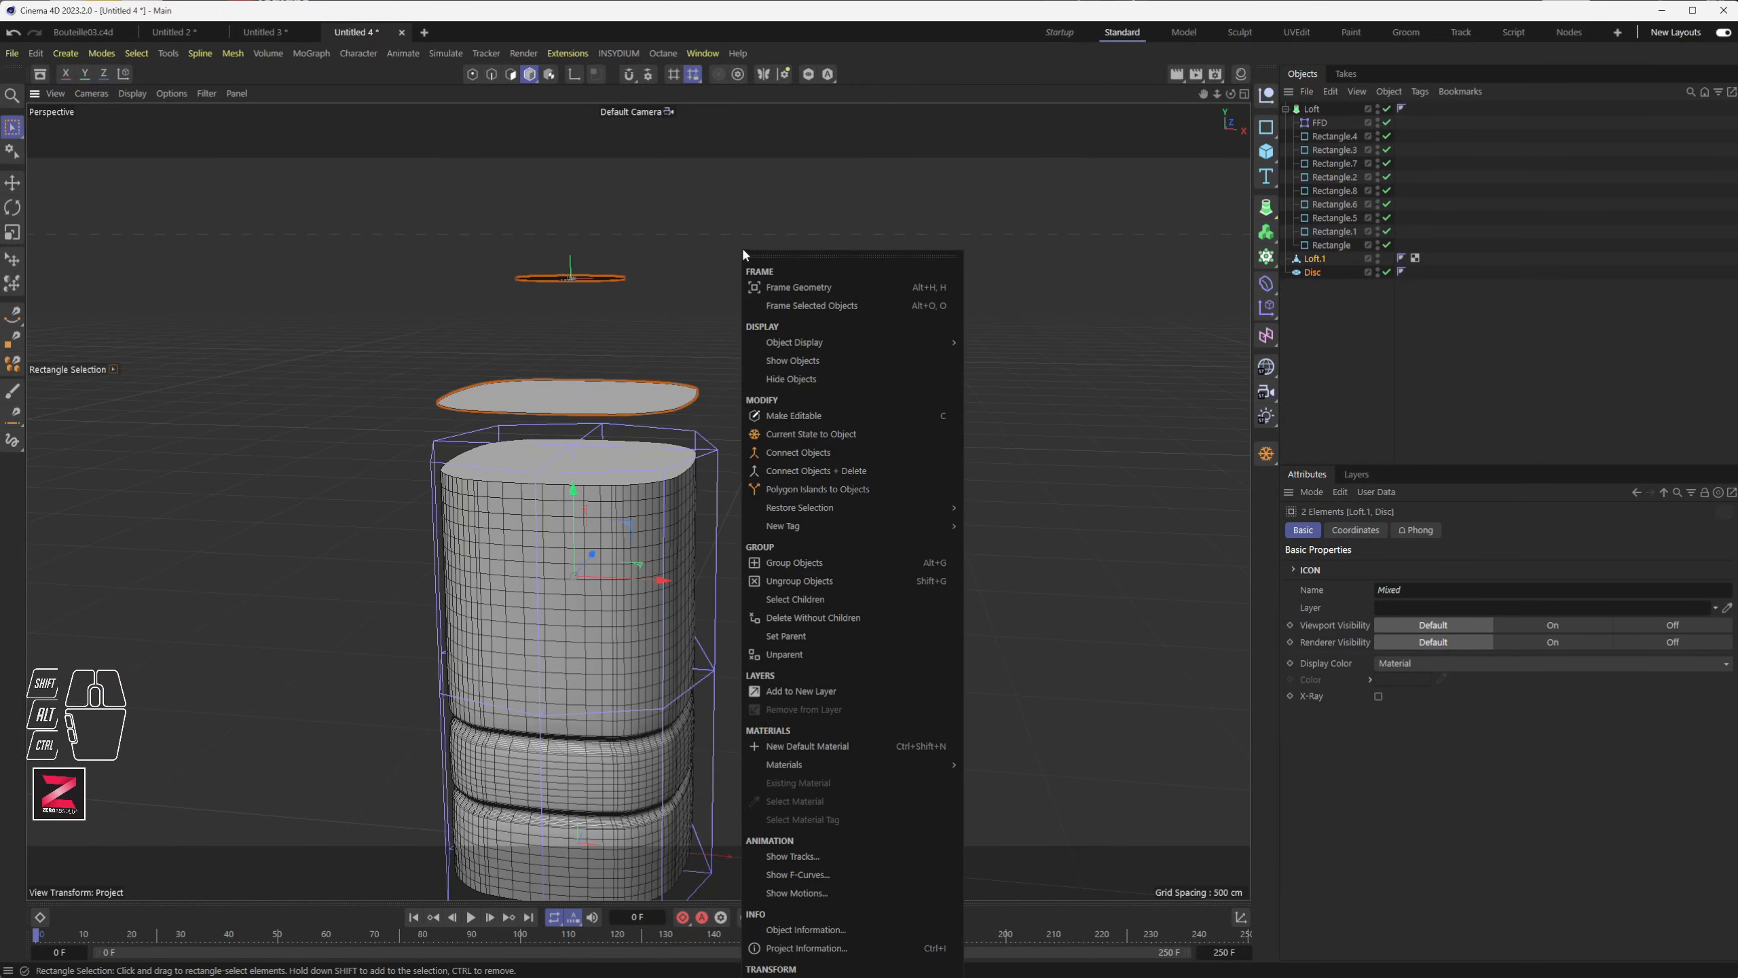
left_click(815, 471)
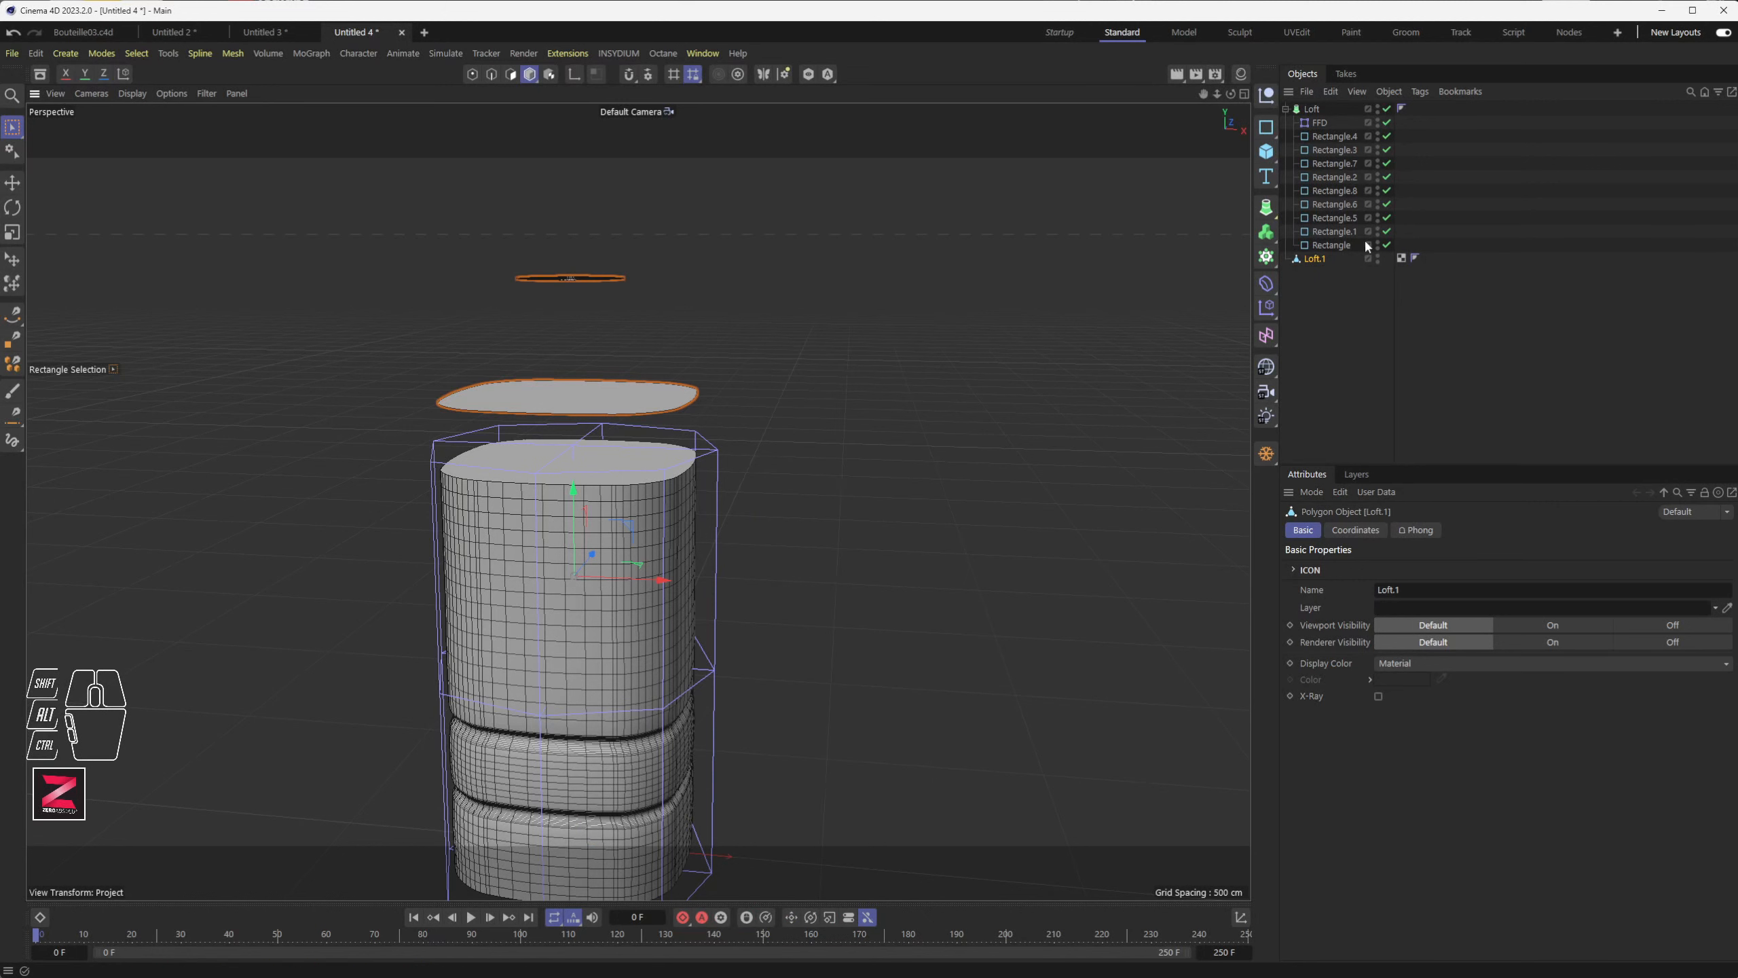
left_click(1309, 261)
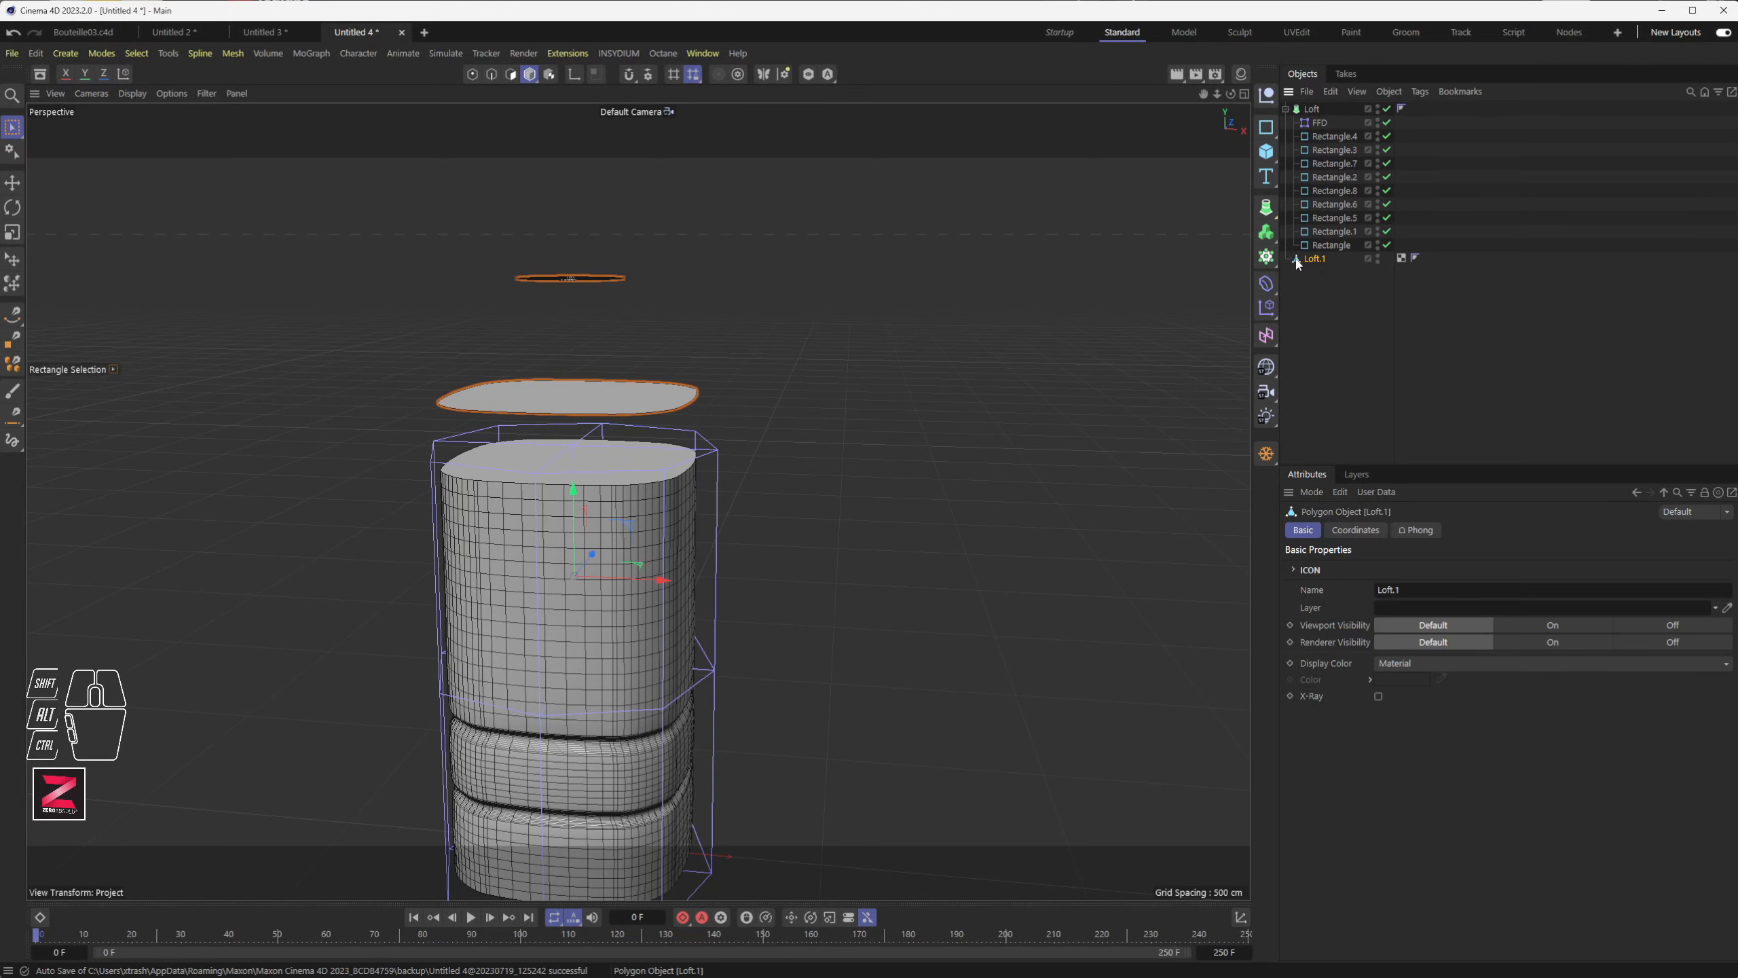
- Loop-select the disc's outer rim edges in edge mode
mouse_move(788, 373)
left_mouse_down("alt")
mouse_move(788, 411)
mouse_move(786, 397)
left_mouse_up("alt")
scroll(563, 250, "up", 6)
left_click_drag(564, 250, 536, 345, "alt")
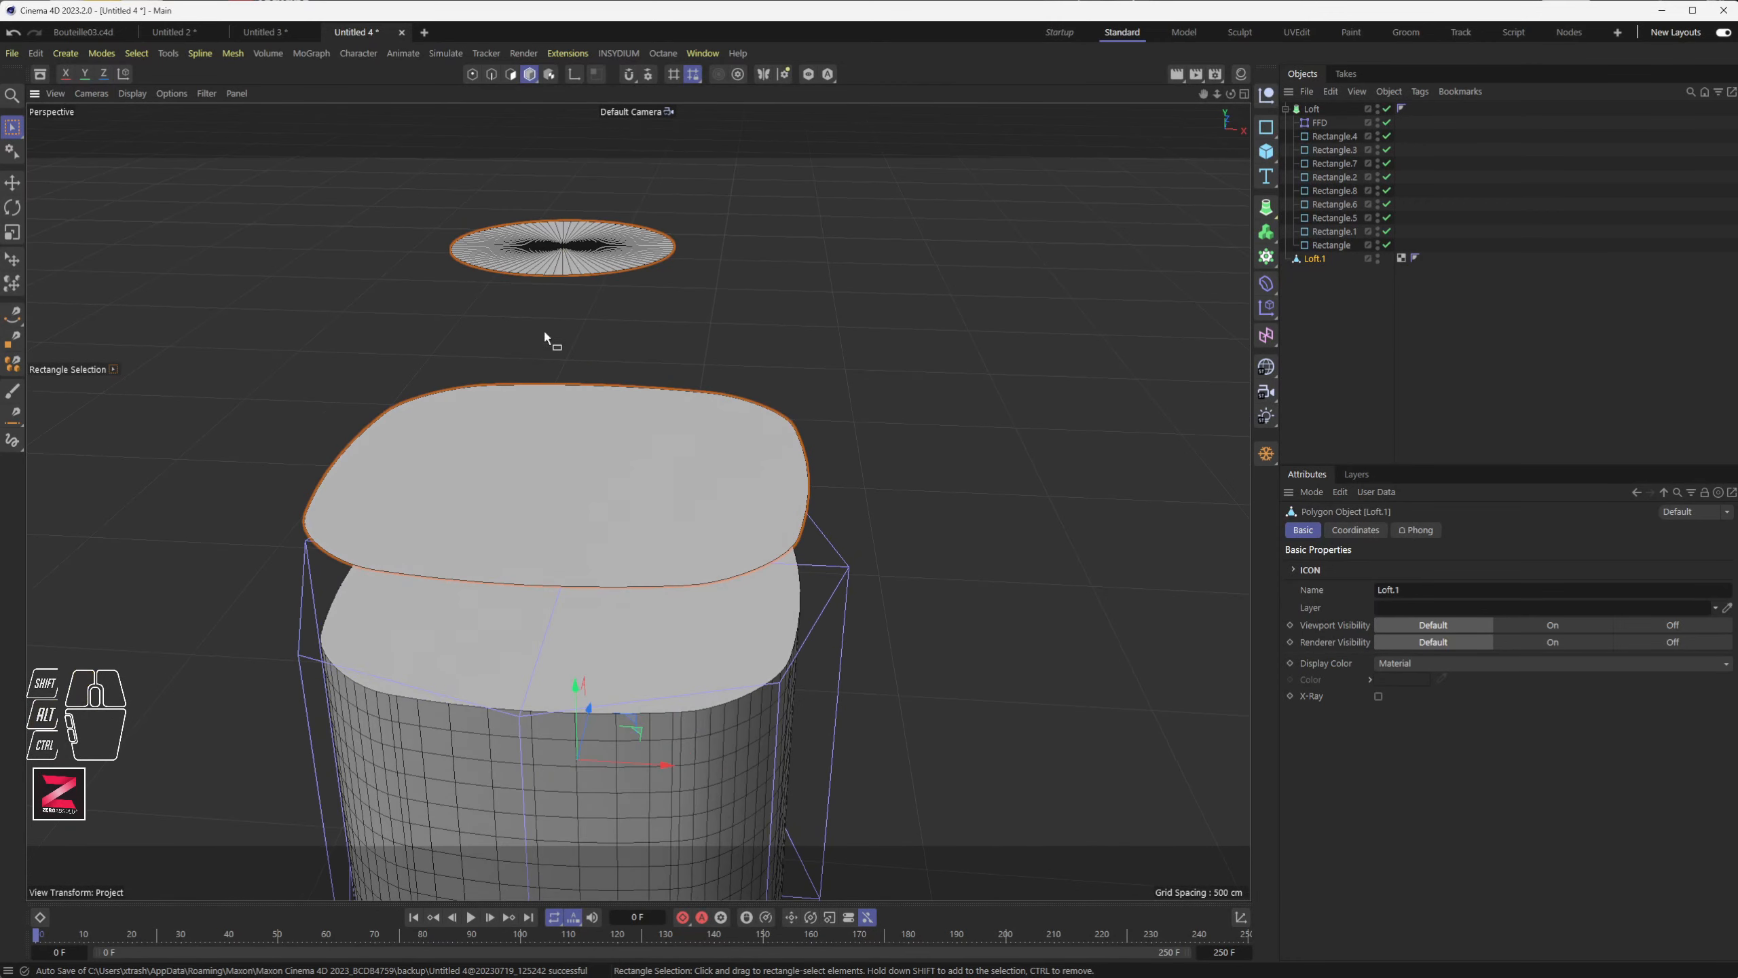
left_click(492, 73)
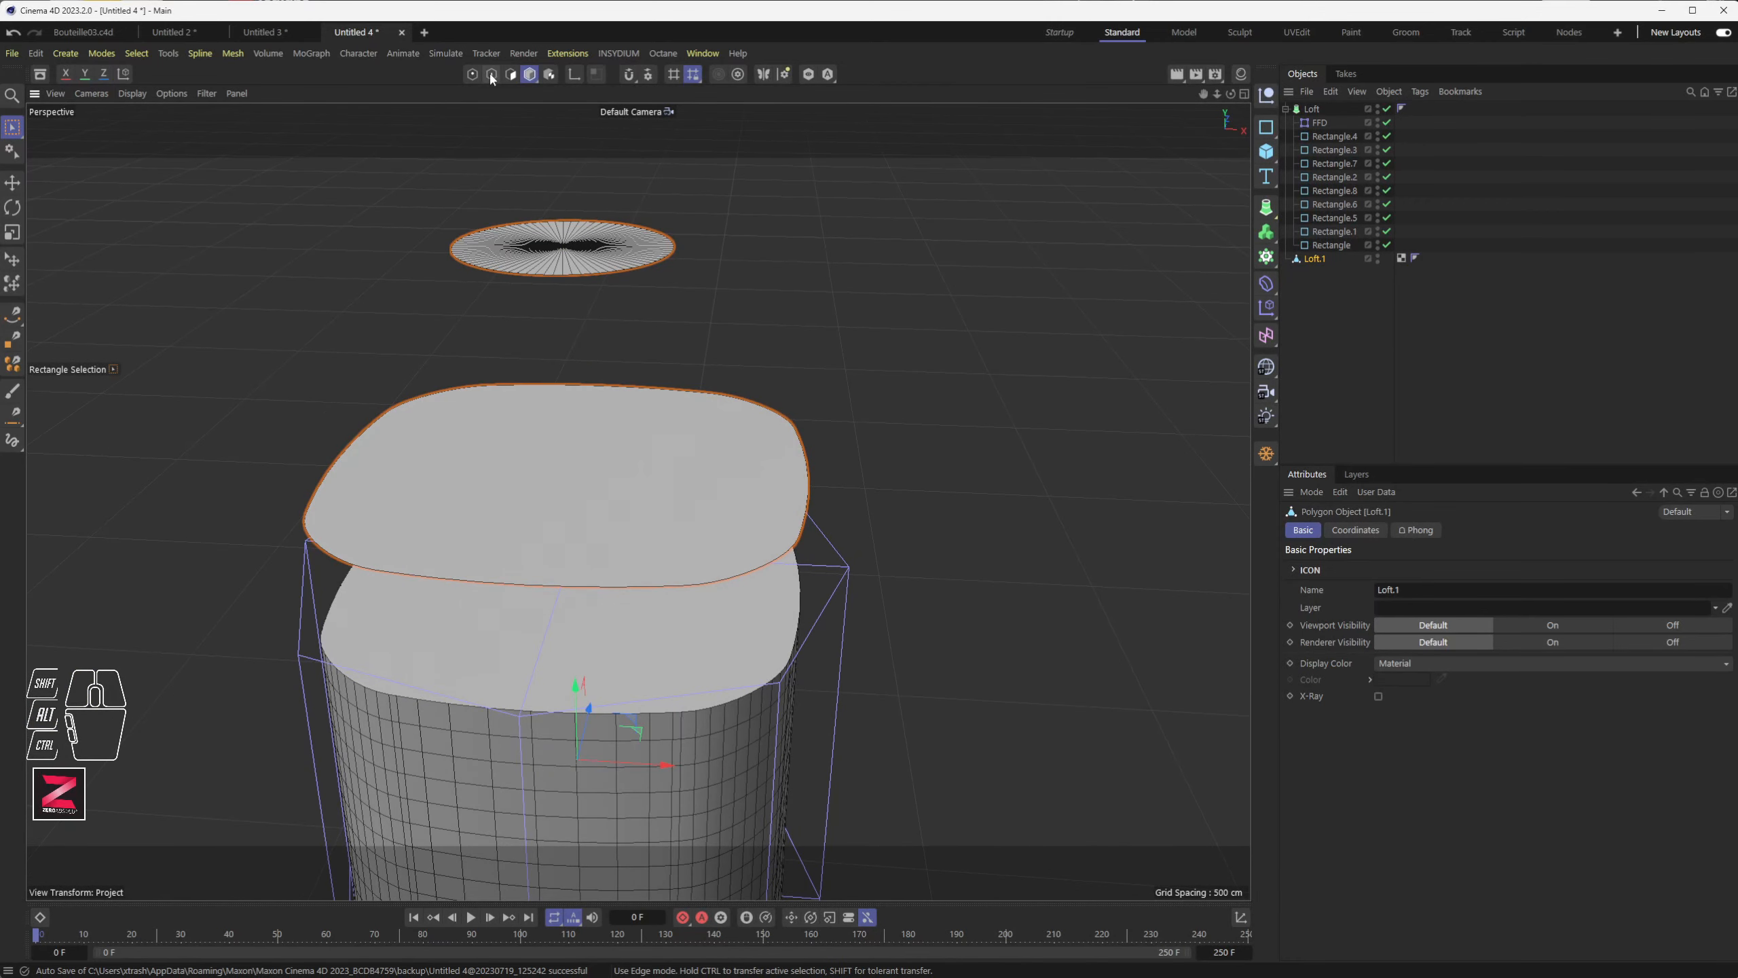
double_click(511, 231)
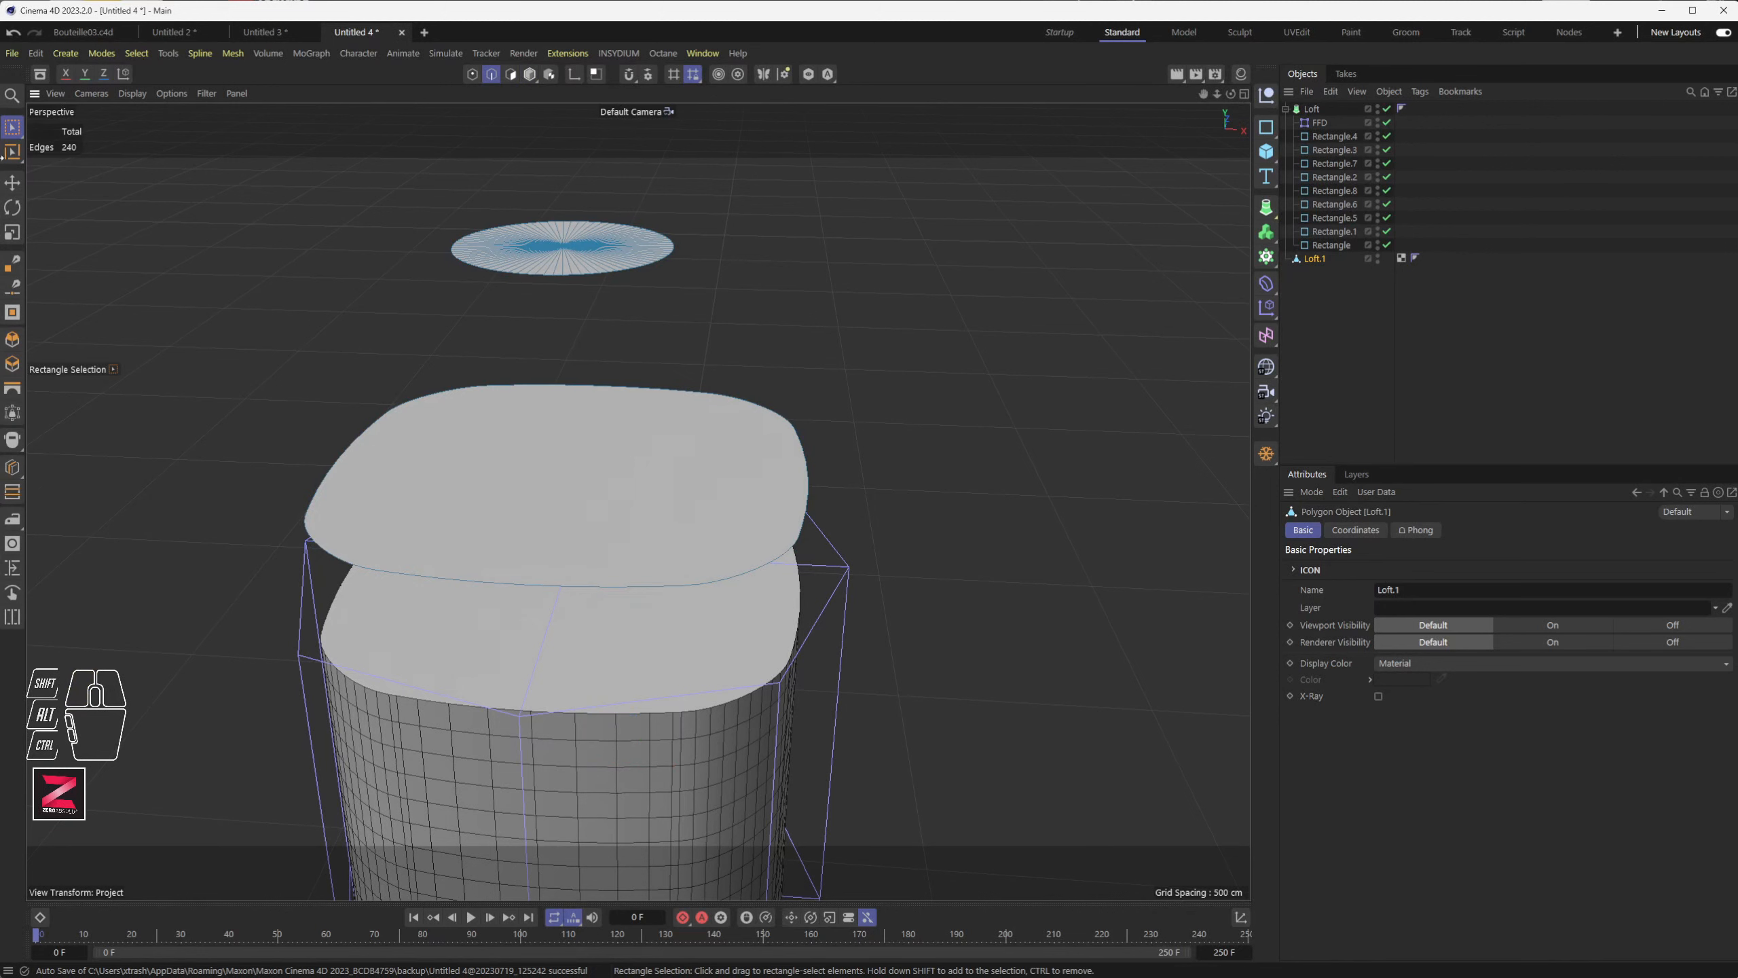
left_click(12, 152)
left_click(533, 279)
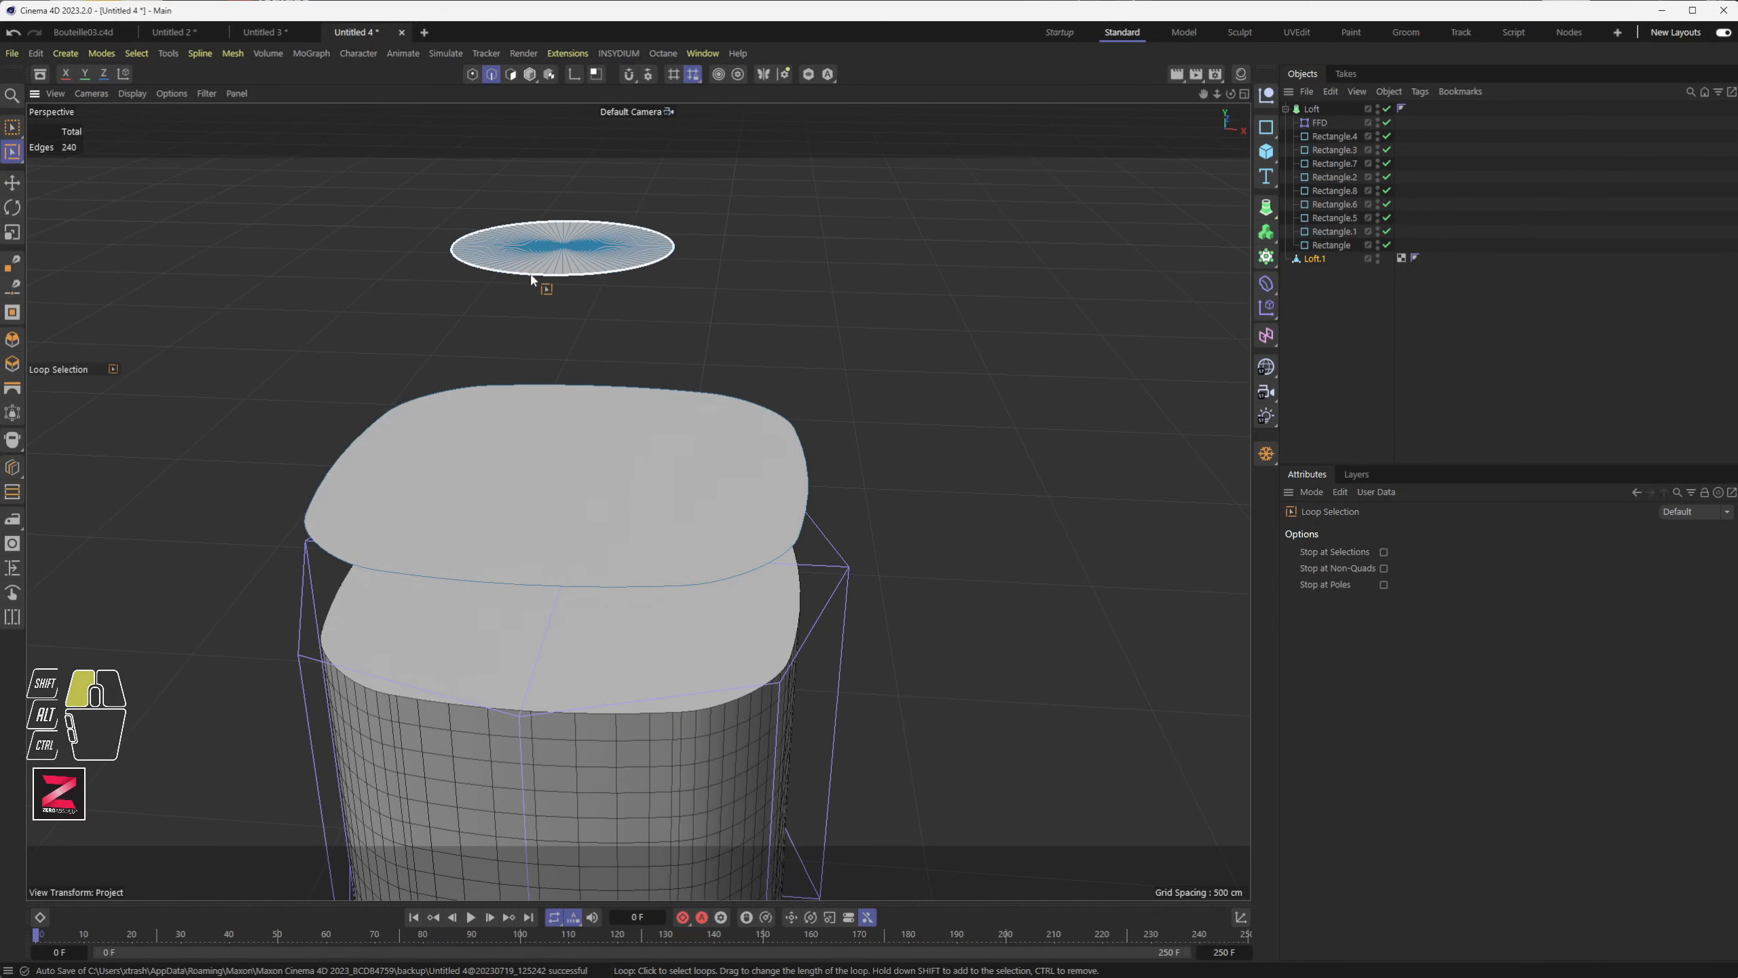
left_click_drag(532, 278, 525, 322)
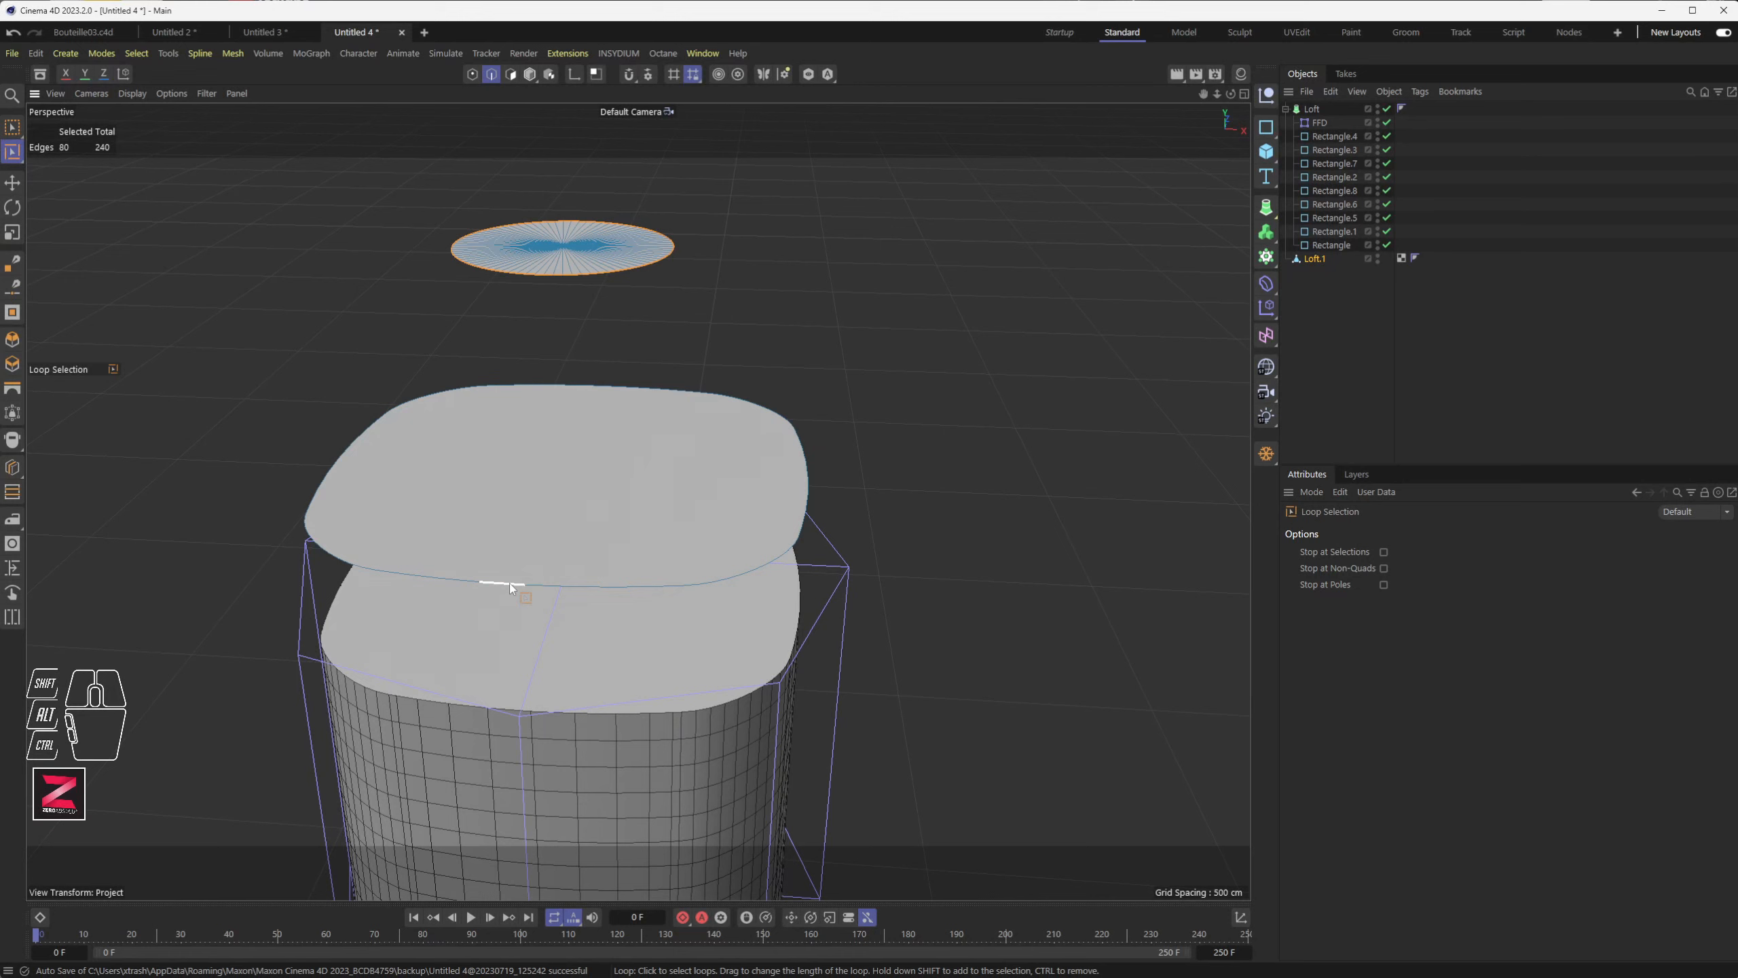
- Add all outline edges of the cap to the disc rim selection with Rectangle Selection
key("shift")
left_click(593, 586, "shift")
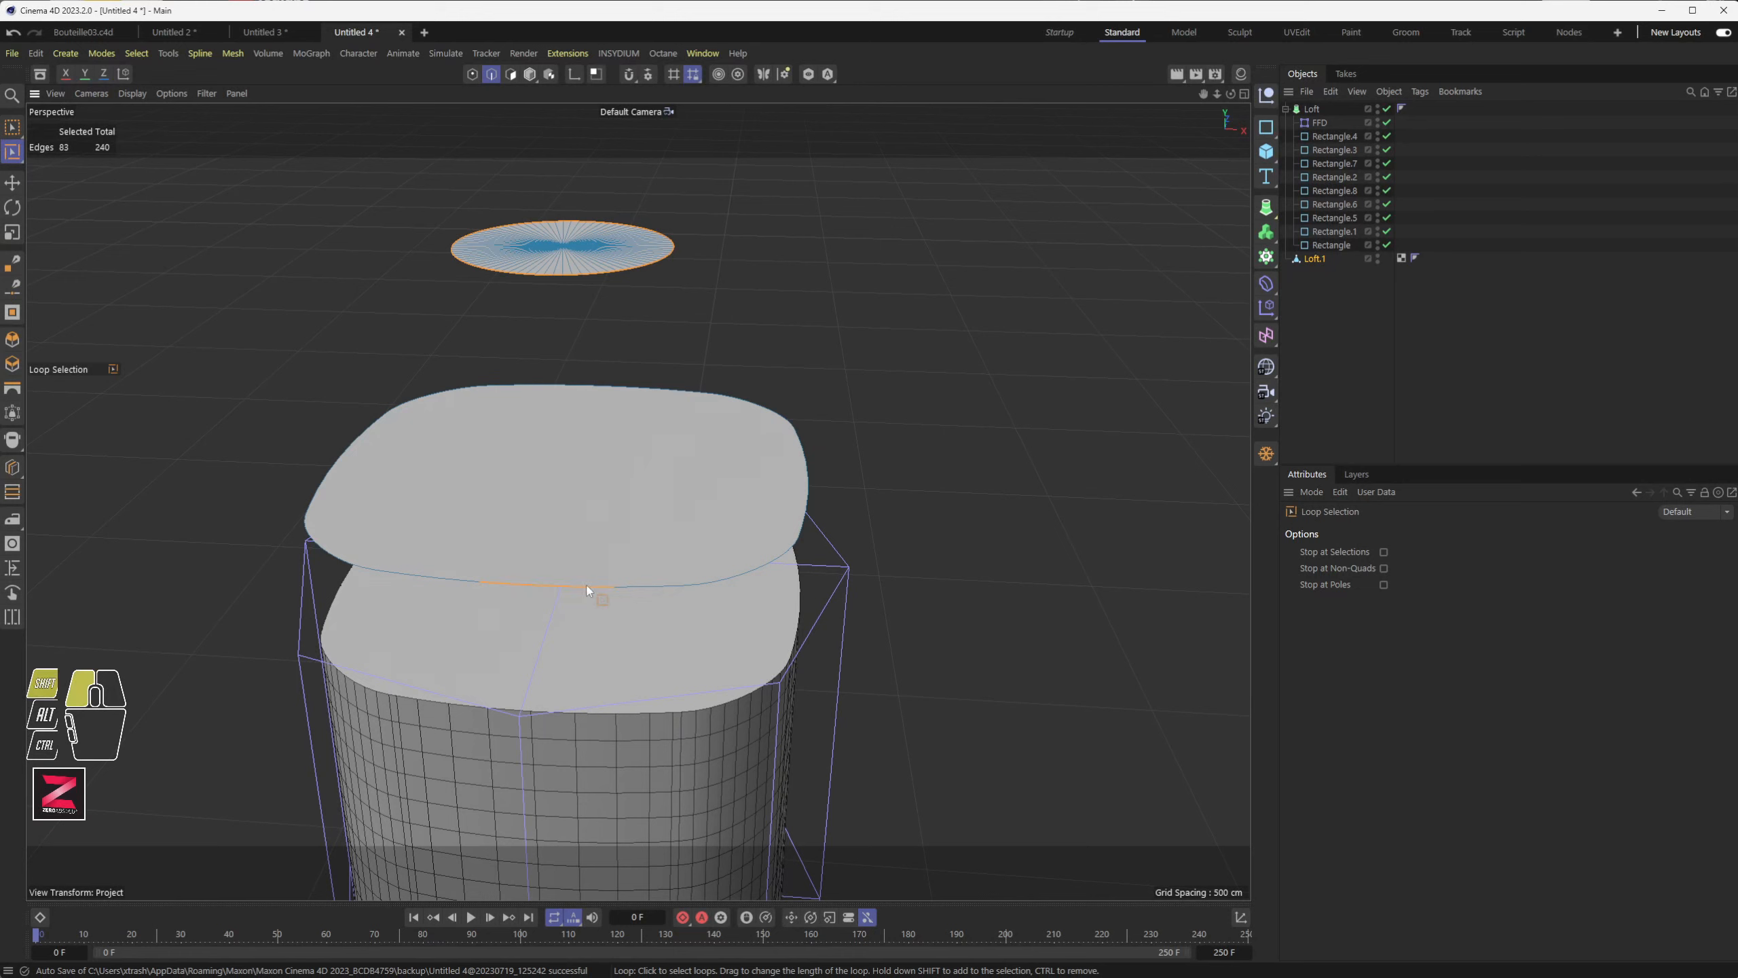
left_click_drag(630, 579, 637, 493, "alt")
left_click(12, 128)
left_click_drag(236, 517, 848, 620, "shift")
left_click_drag(762, 542, 643, 419, "alt")
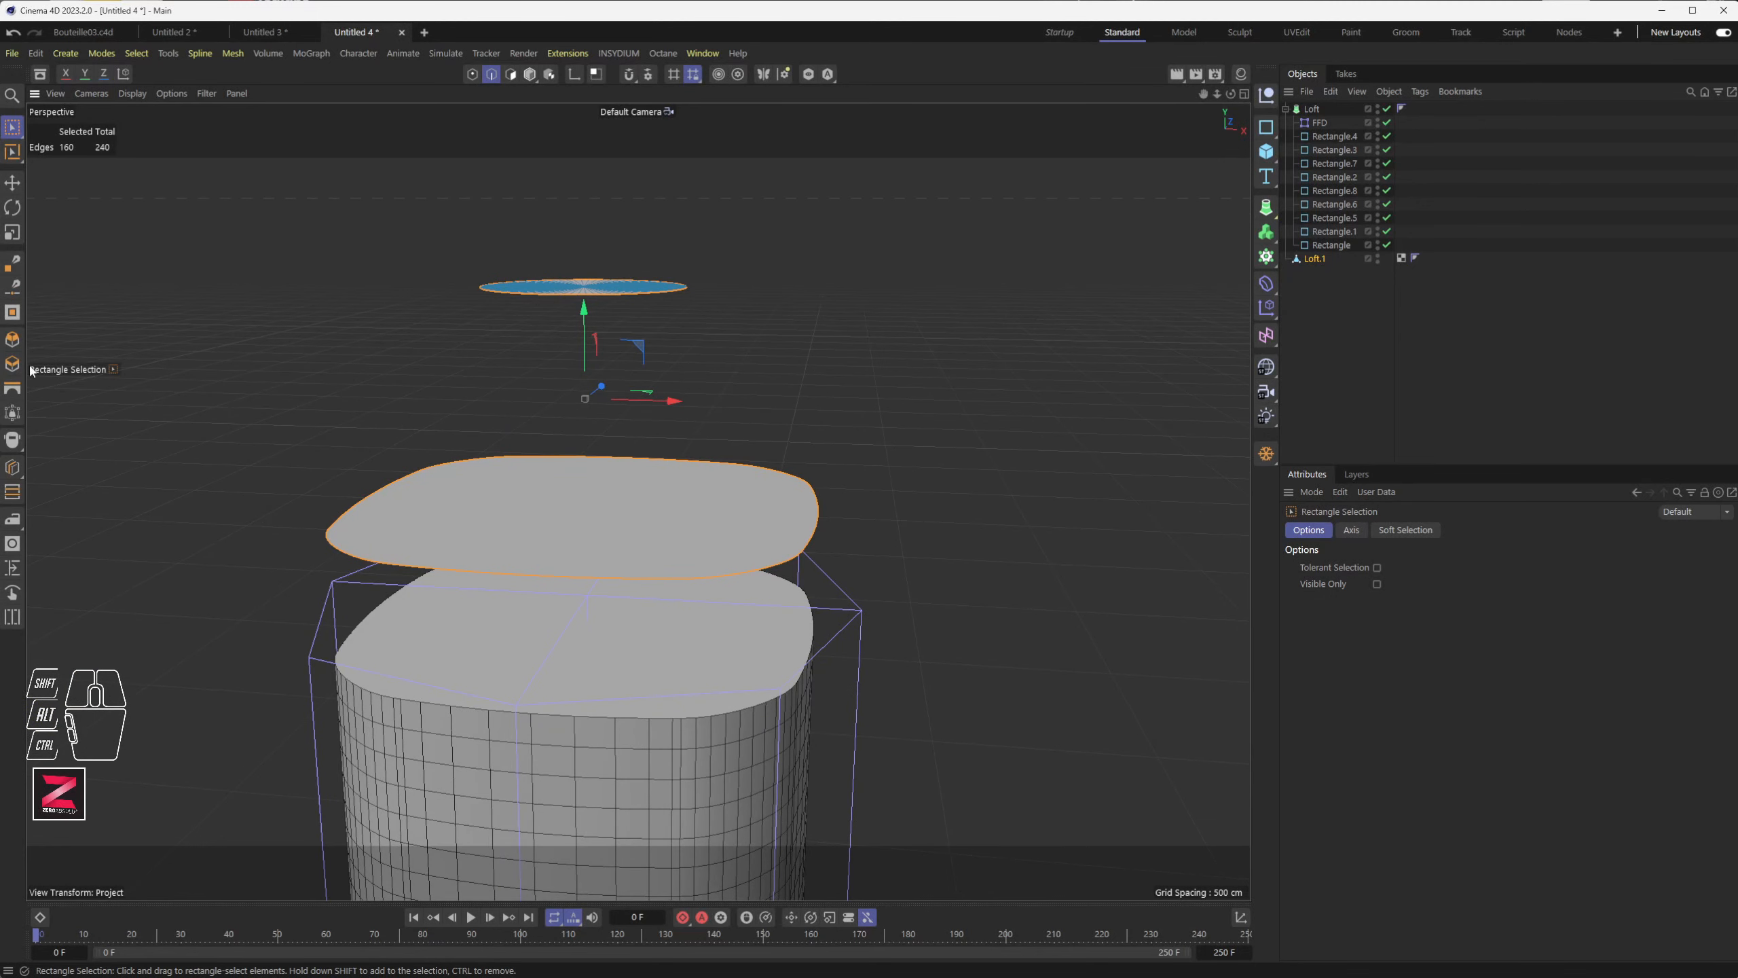
- Try to bridge the disc's rim edges to the cap's front outline edges with the Bridge tool
left_click(12, 388)
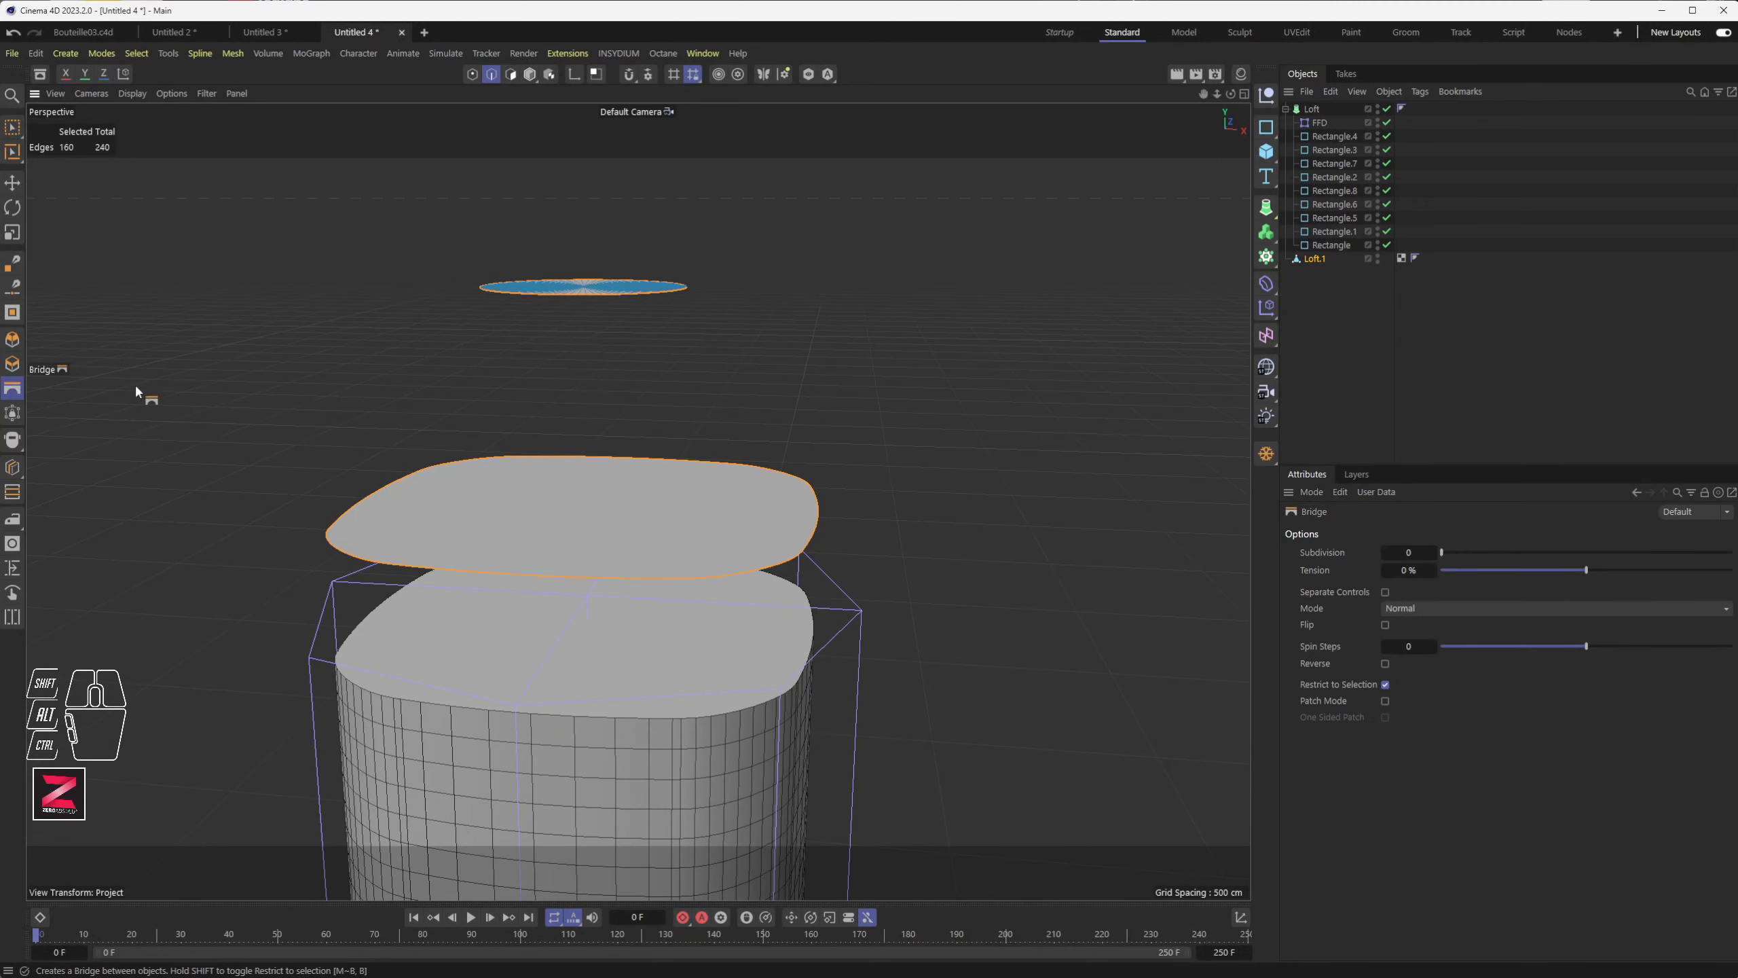
left_click_drag(581, 297, 594, 370, "alt")
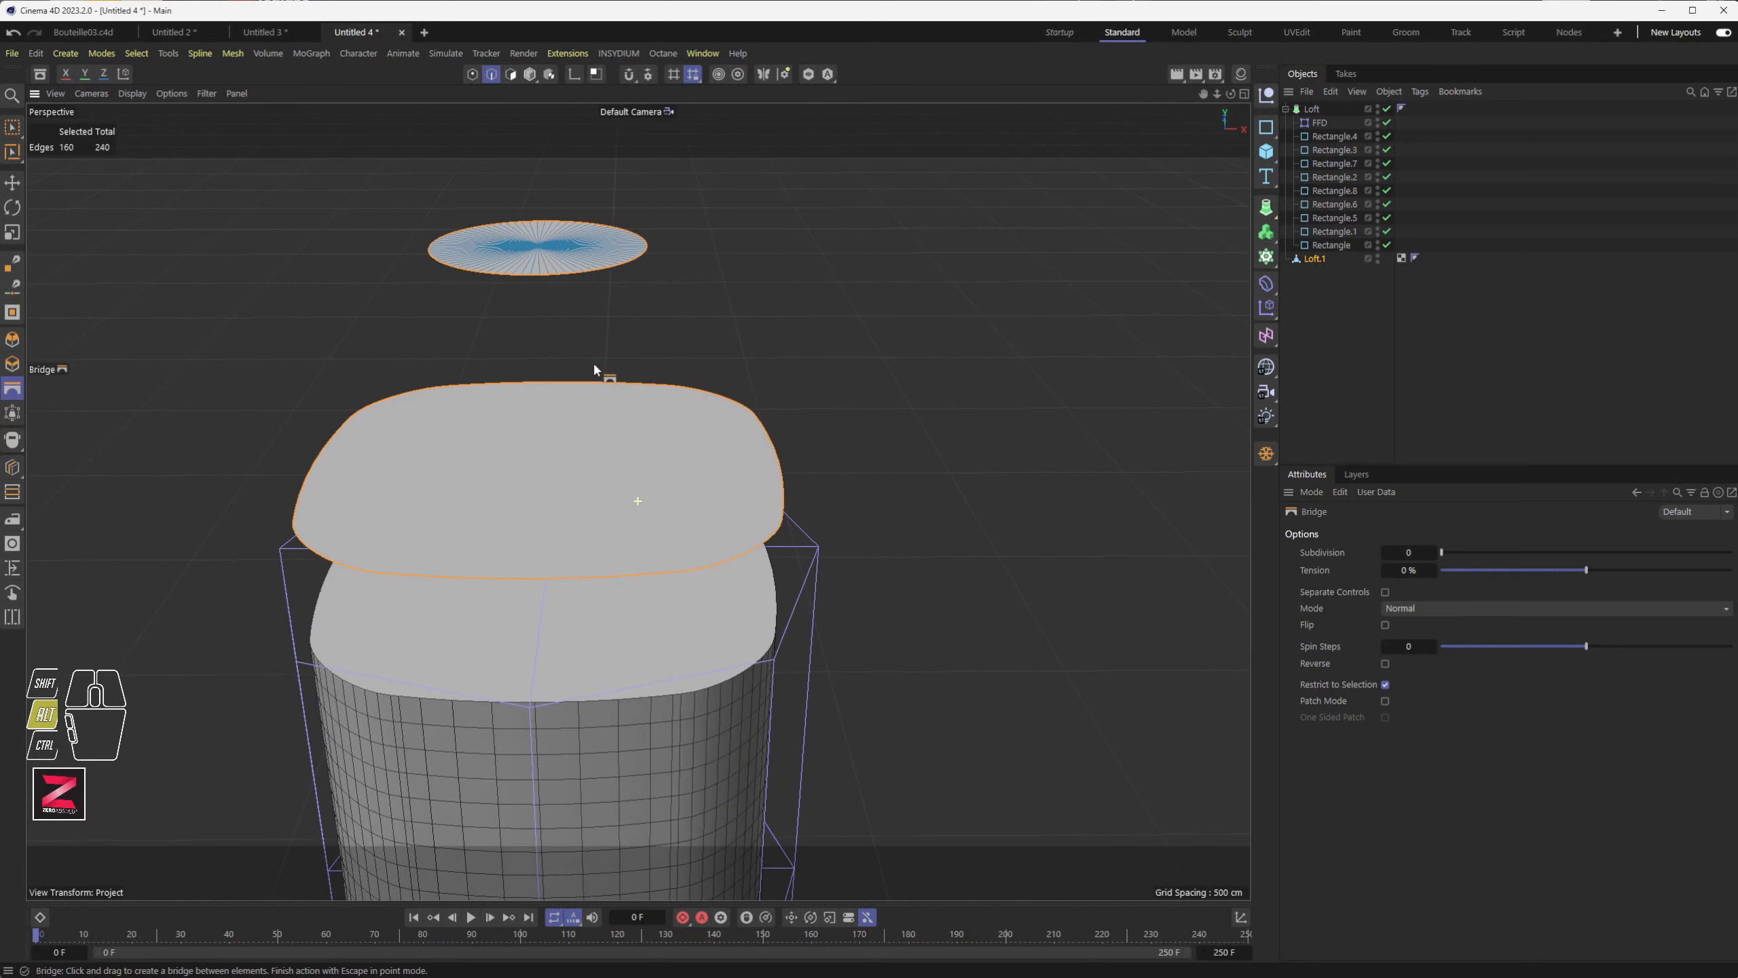
left_click(537, 275)
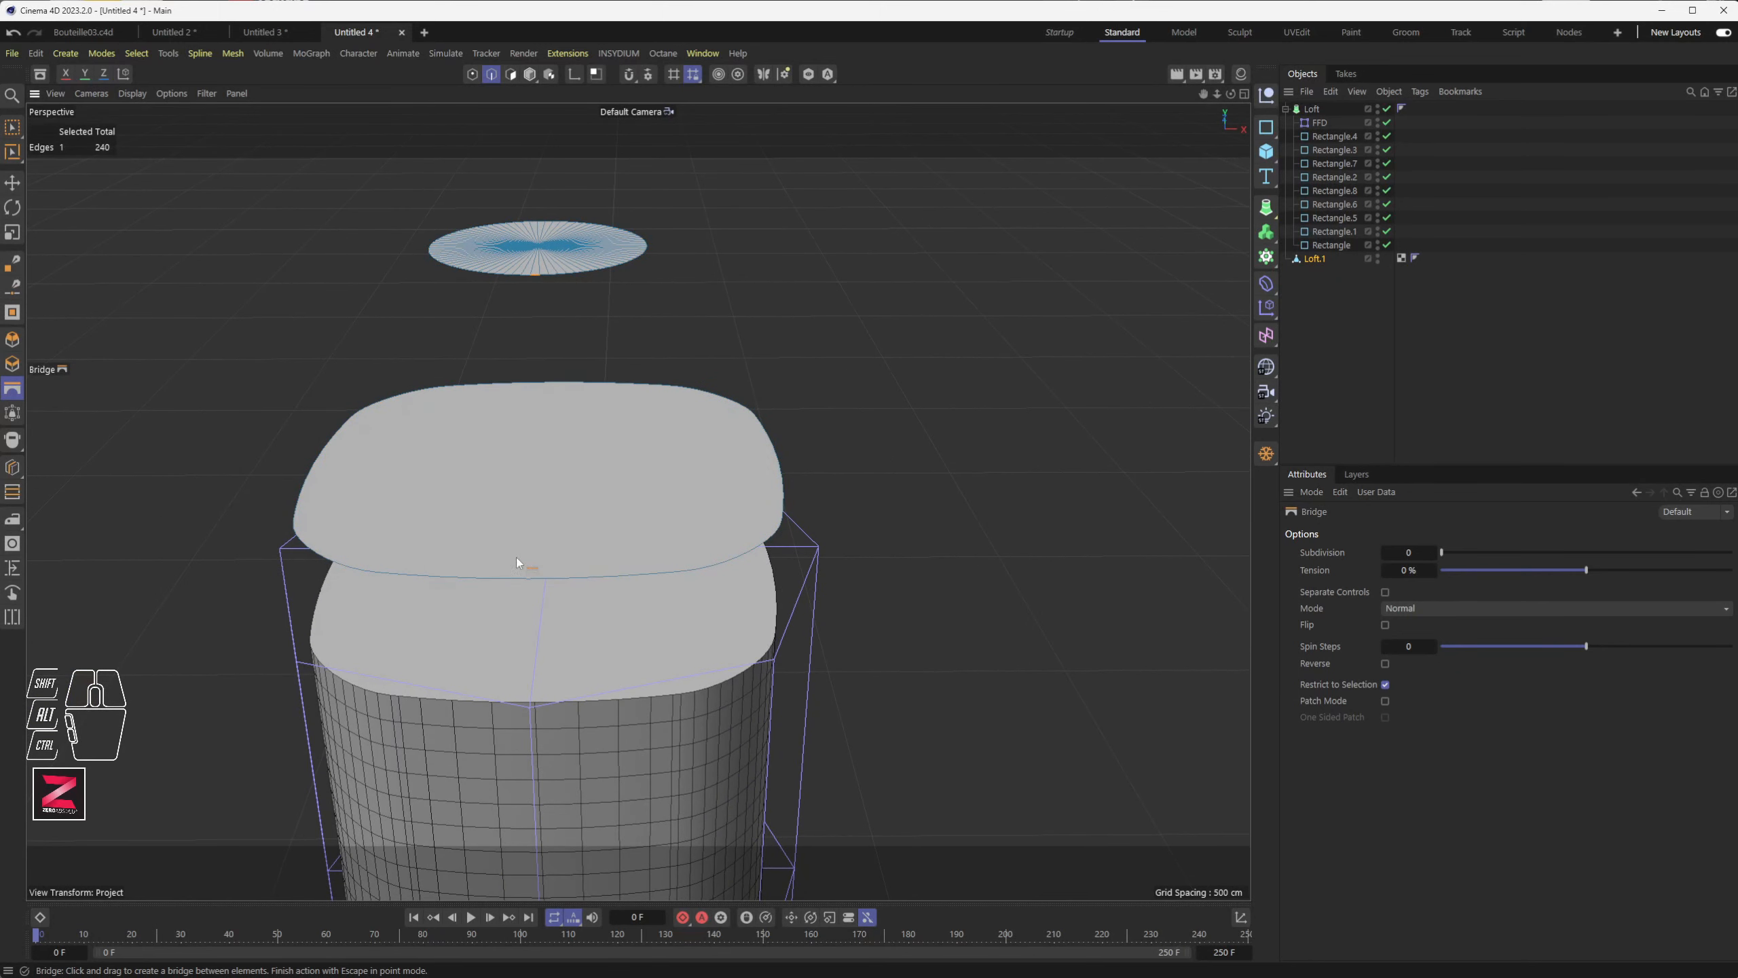
left_click(516, 579)
left_click_drag(535, 277, 528, 382)
left_click_drag(523, 565, 518, 572)
left_click_drag(536, 276, 528, 314)
left_click_drag(521, 563, 524, 556)
mouse_move(549, 326)
left_mouse_down("alt")
mouse_move(590, 304)
mouse_move(578, 274)
mouse_move(555, 347)
left_mouse_up("alt")
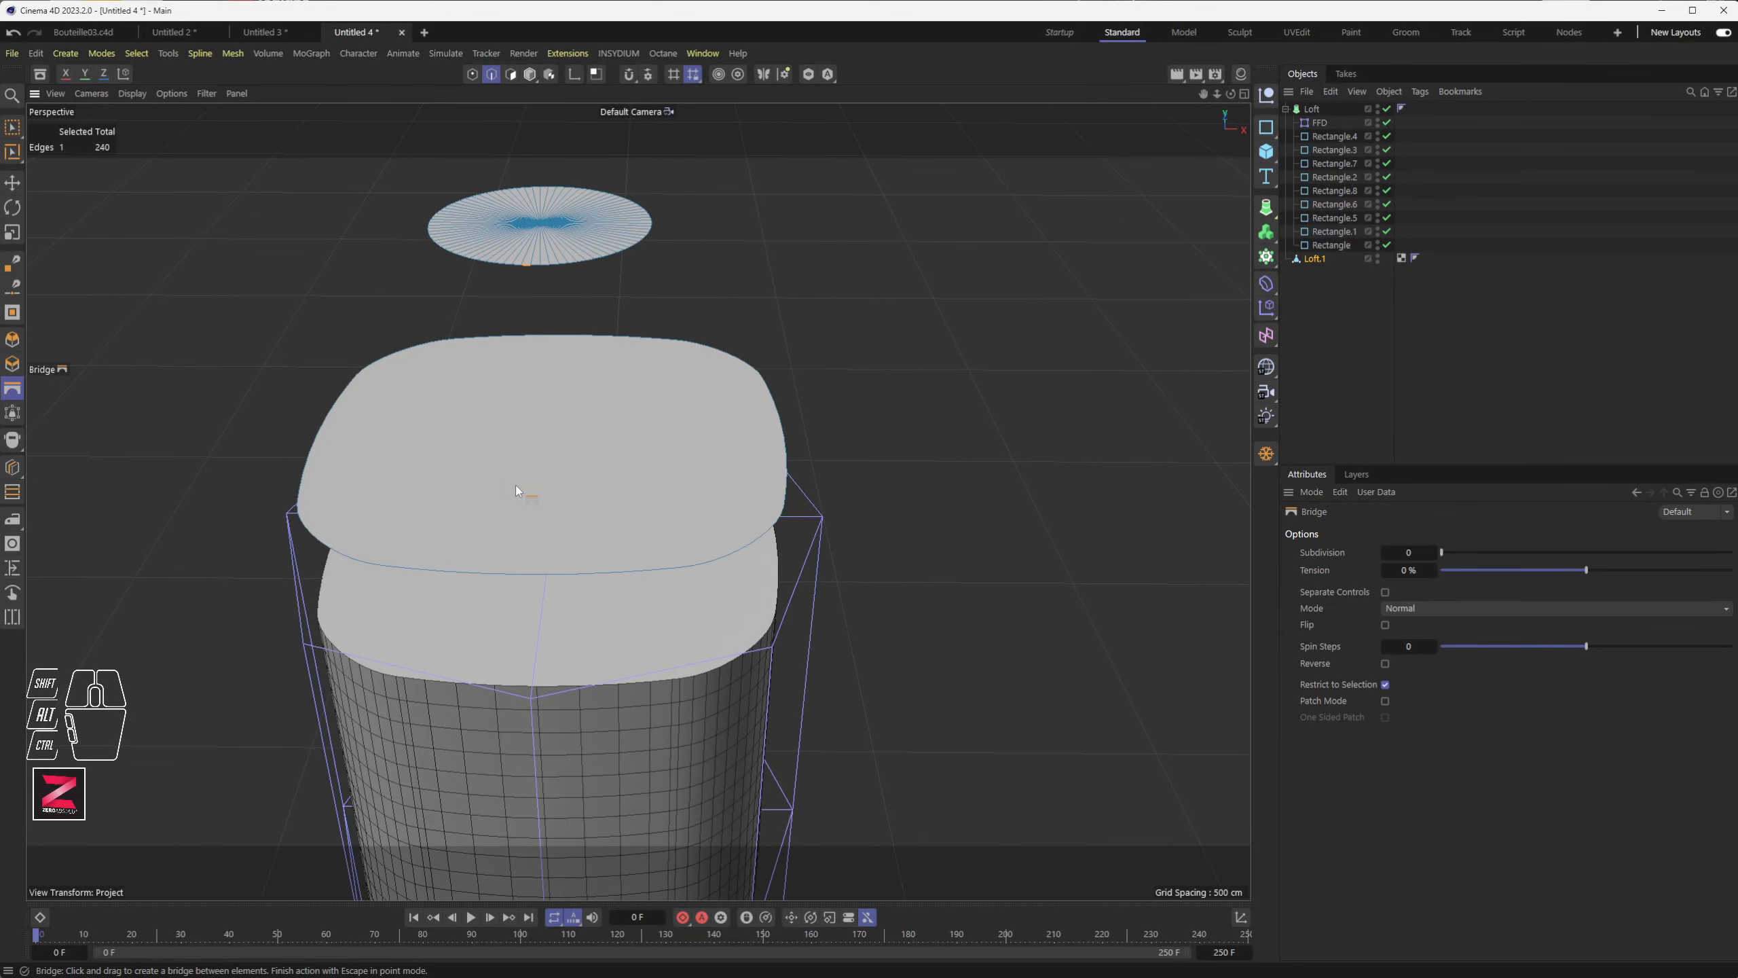
left_click_drag(516, 573, 560, 268, "shift")
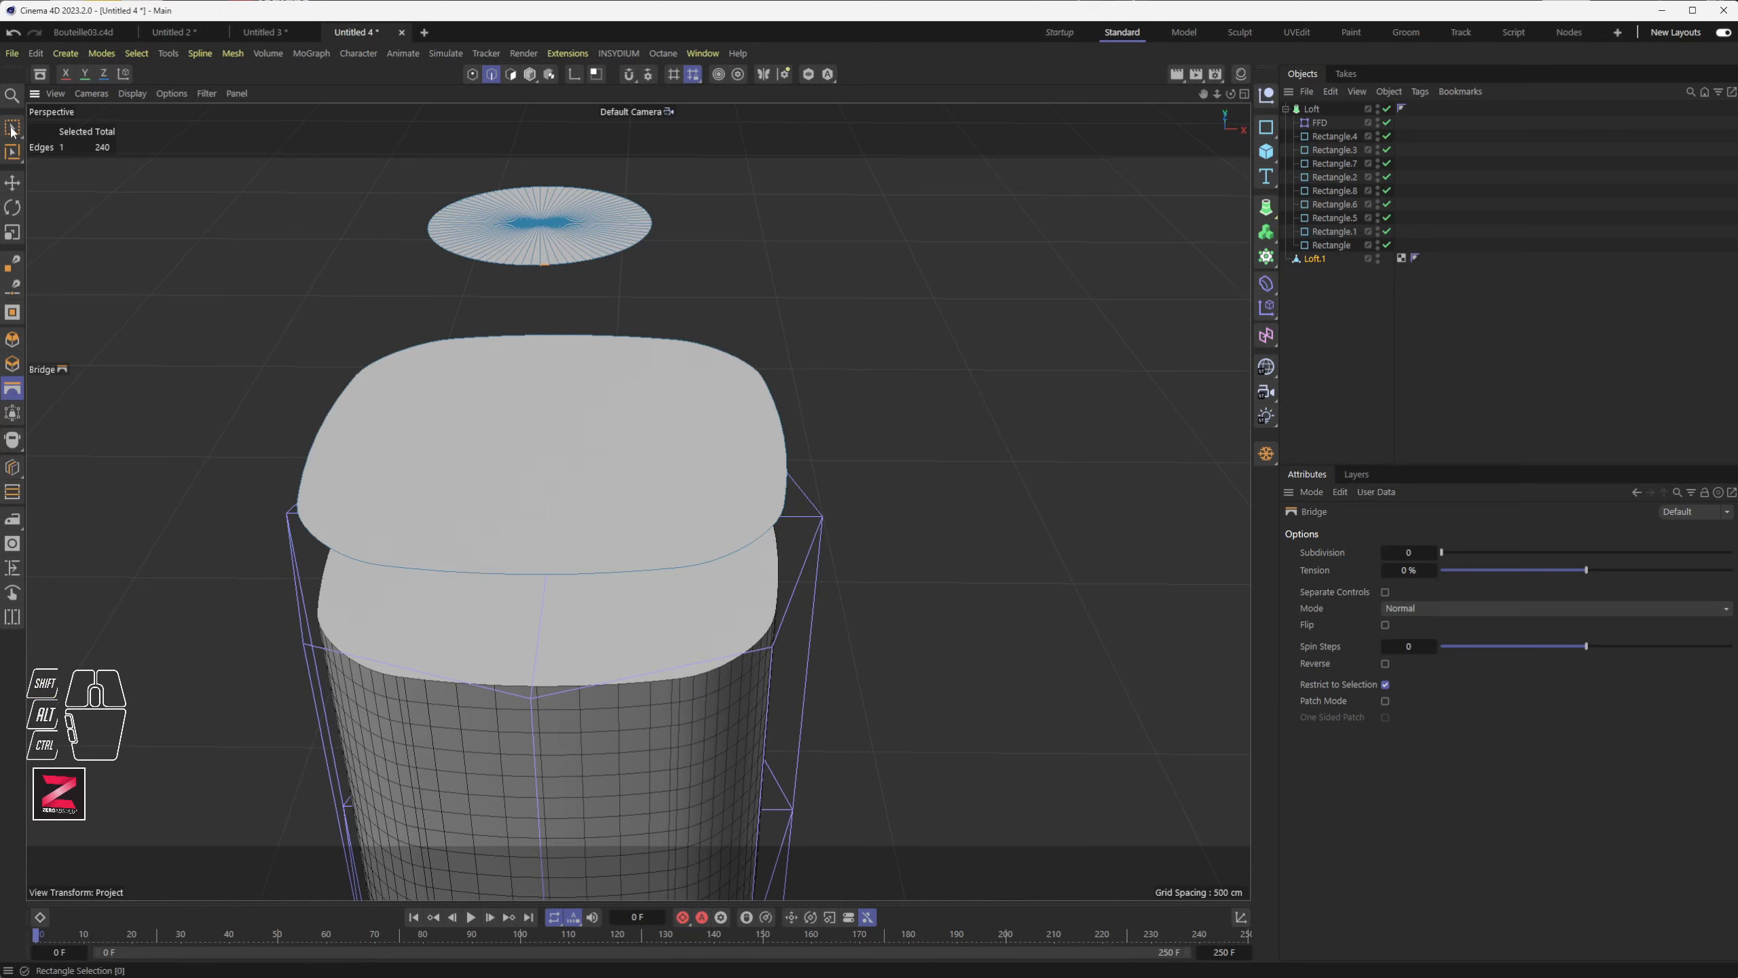
- Try to select the disc's rim and the cap's outline again with Loop Selection
key("u")
key("l")
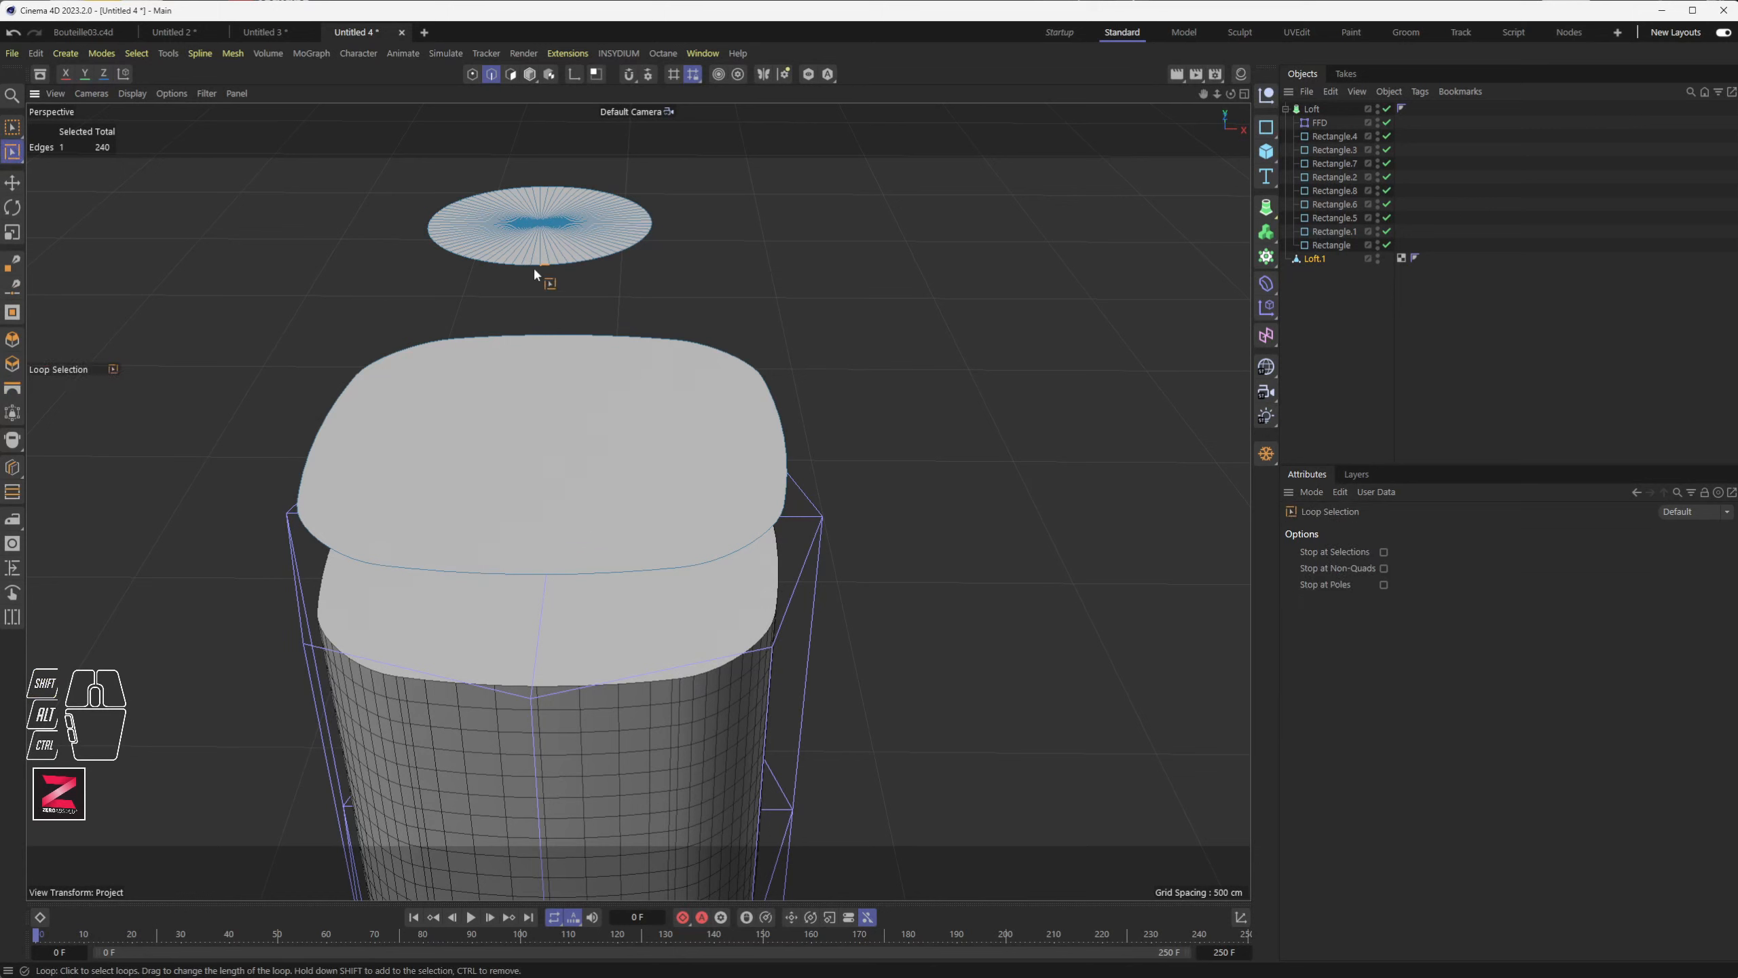
left_click(533, 266)
left_click(471, 572)
left_click(12, 127)
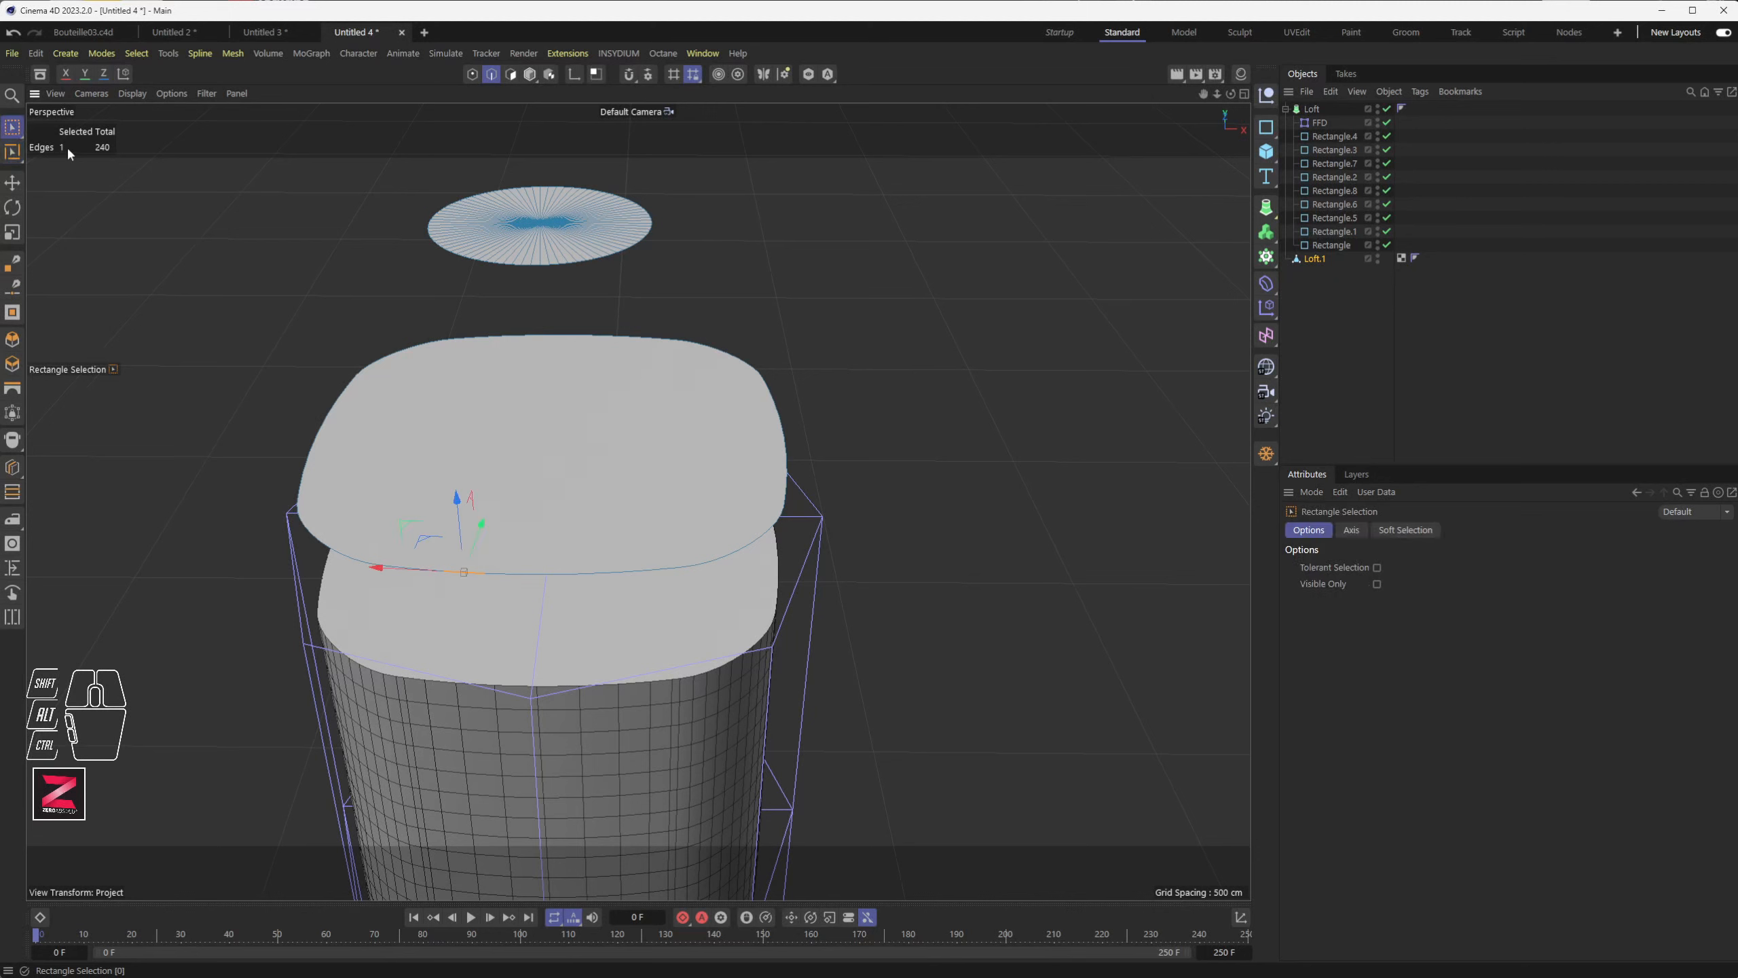
- Select the cap's surface in polygon mode to check which way its normals face
left_click(511, 74)
left_click(516, 478)
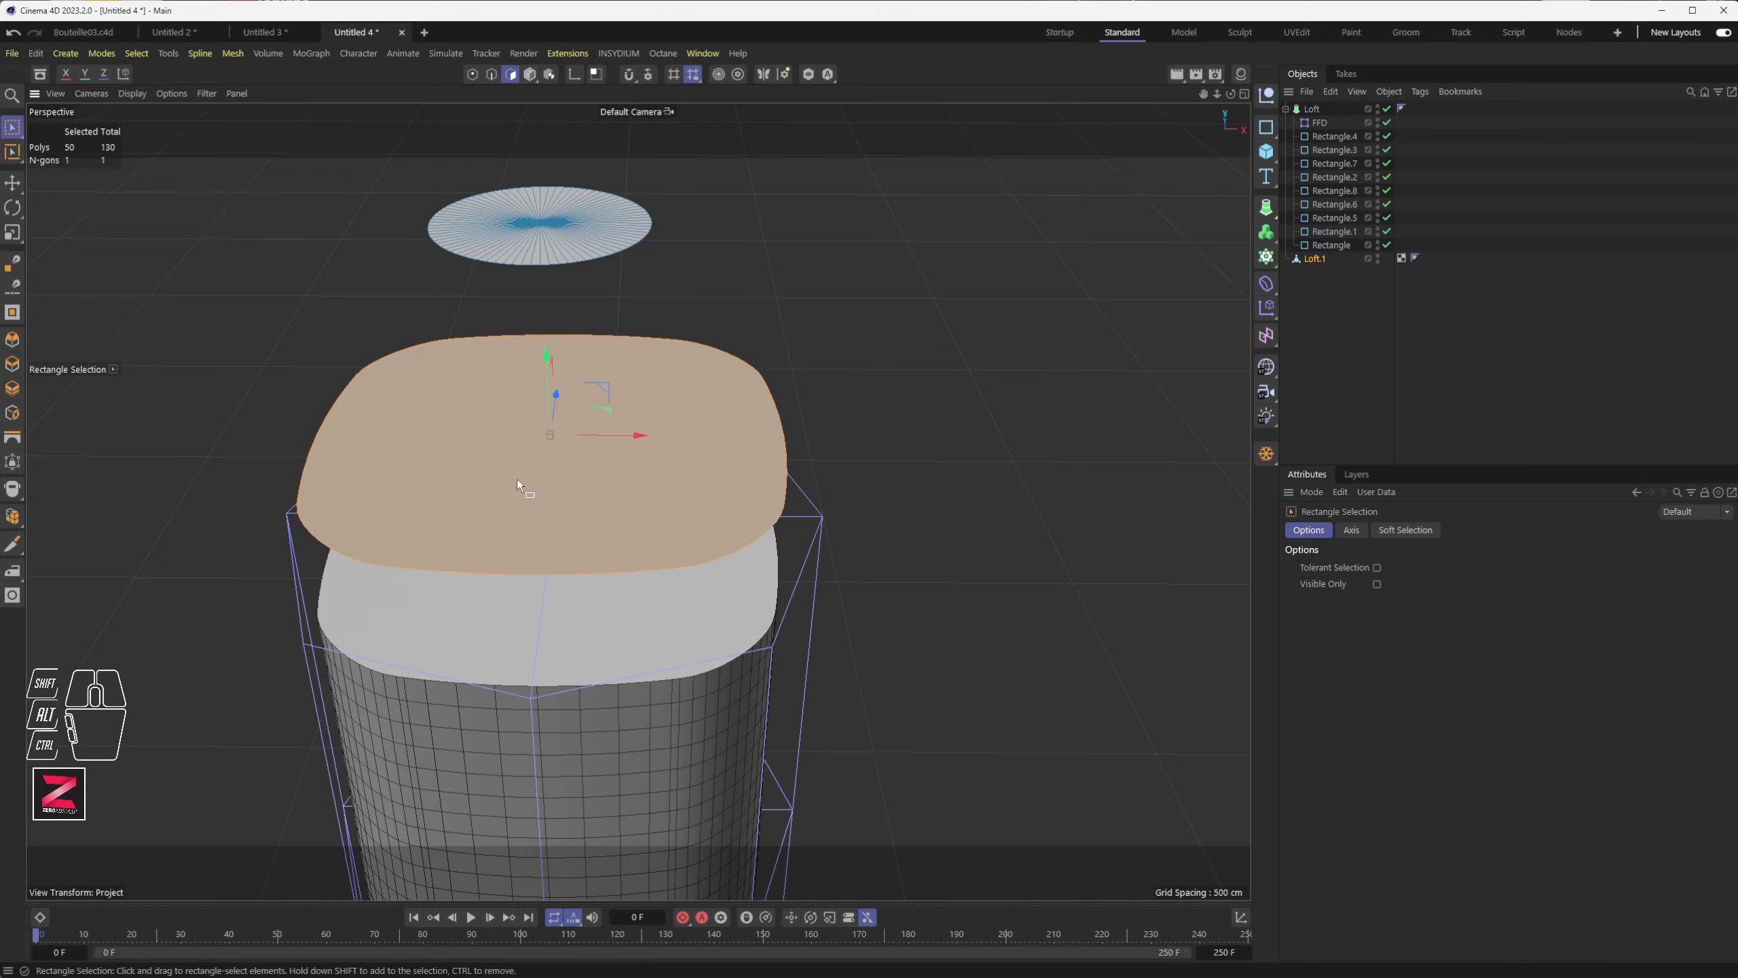
mouse_move(477, 518)
left_mouse_down("alt")
mouse_move(496, 347)
mouse_move(486, 470)
mouse_move(548, 389)
mouse_move(510, 531)
left_mouse_up("alt")
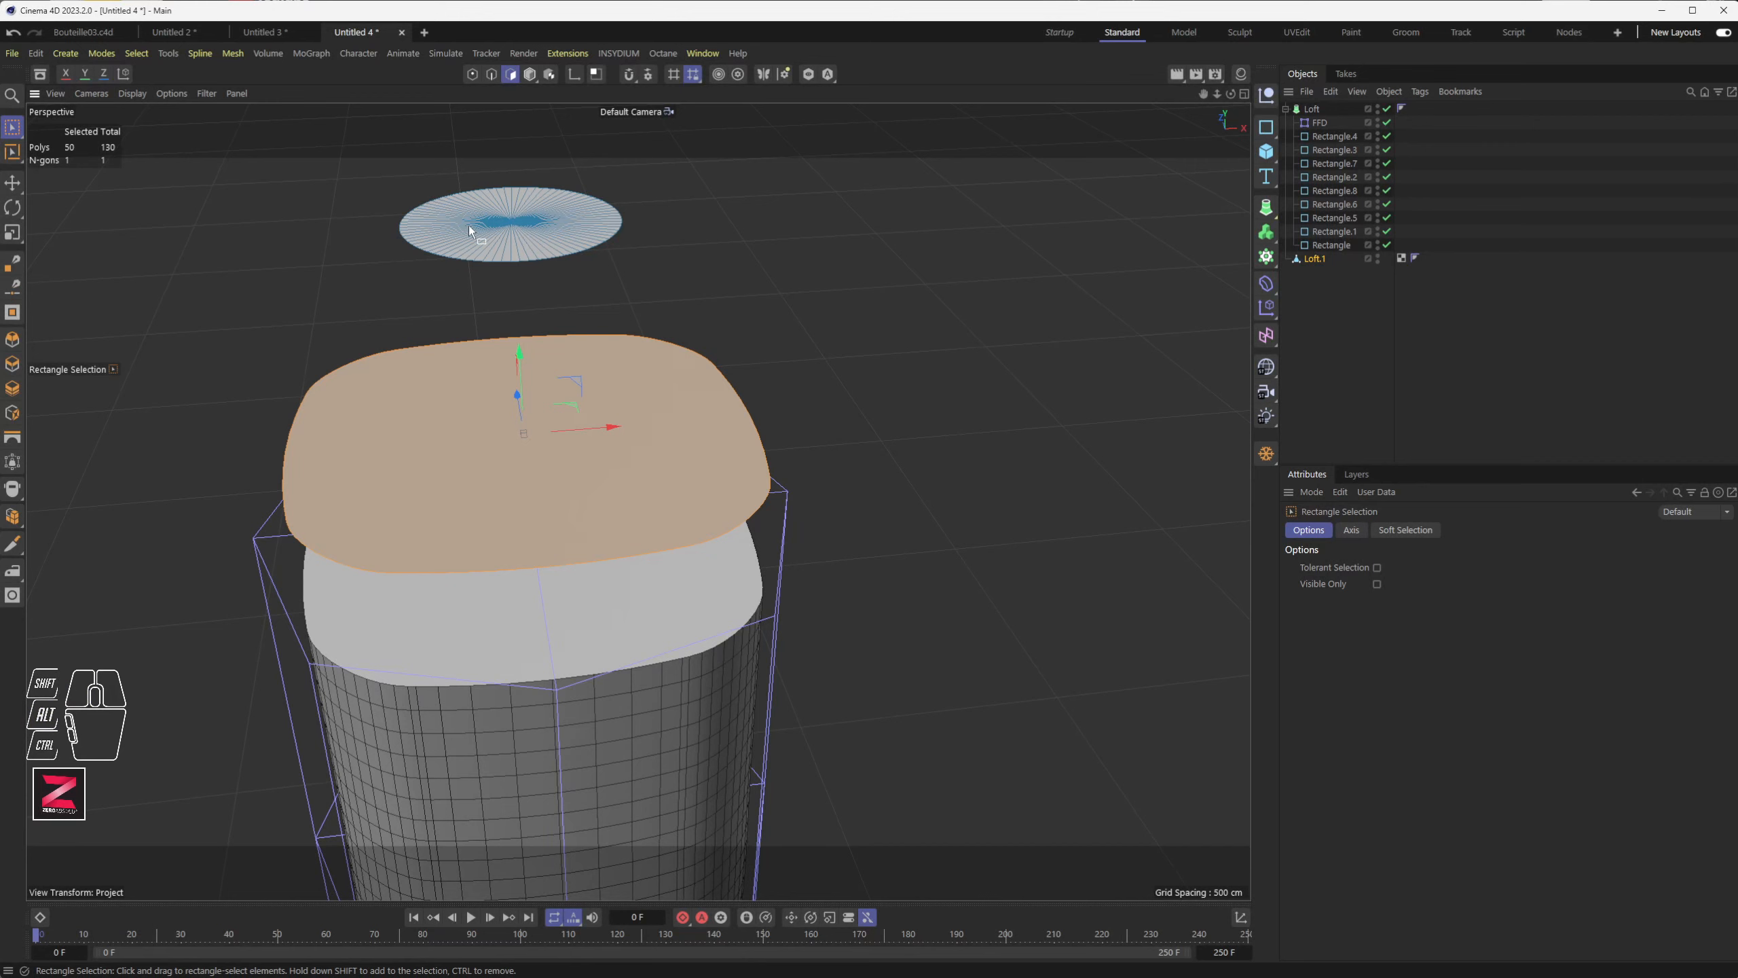
left_click_drag(302, 177, 498, 422)
left_click_drag(452, 576, 356, 436, "alt")
left_click_drag(216, 372, 412, 454)
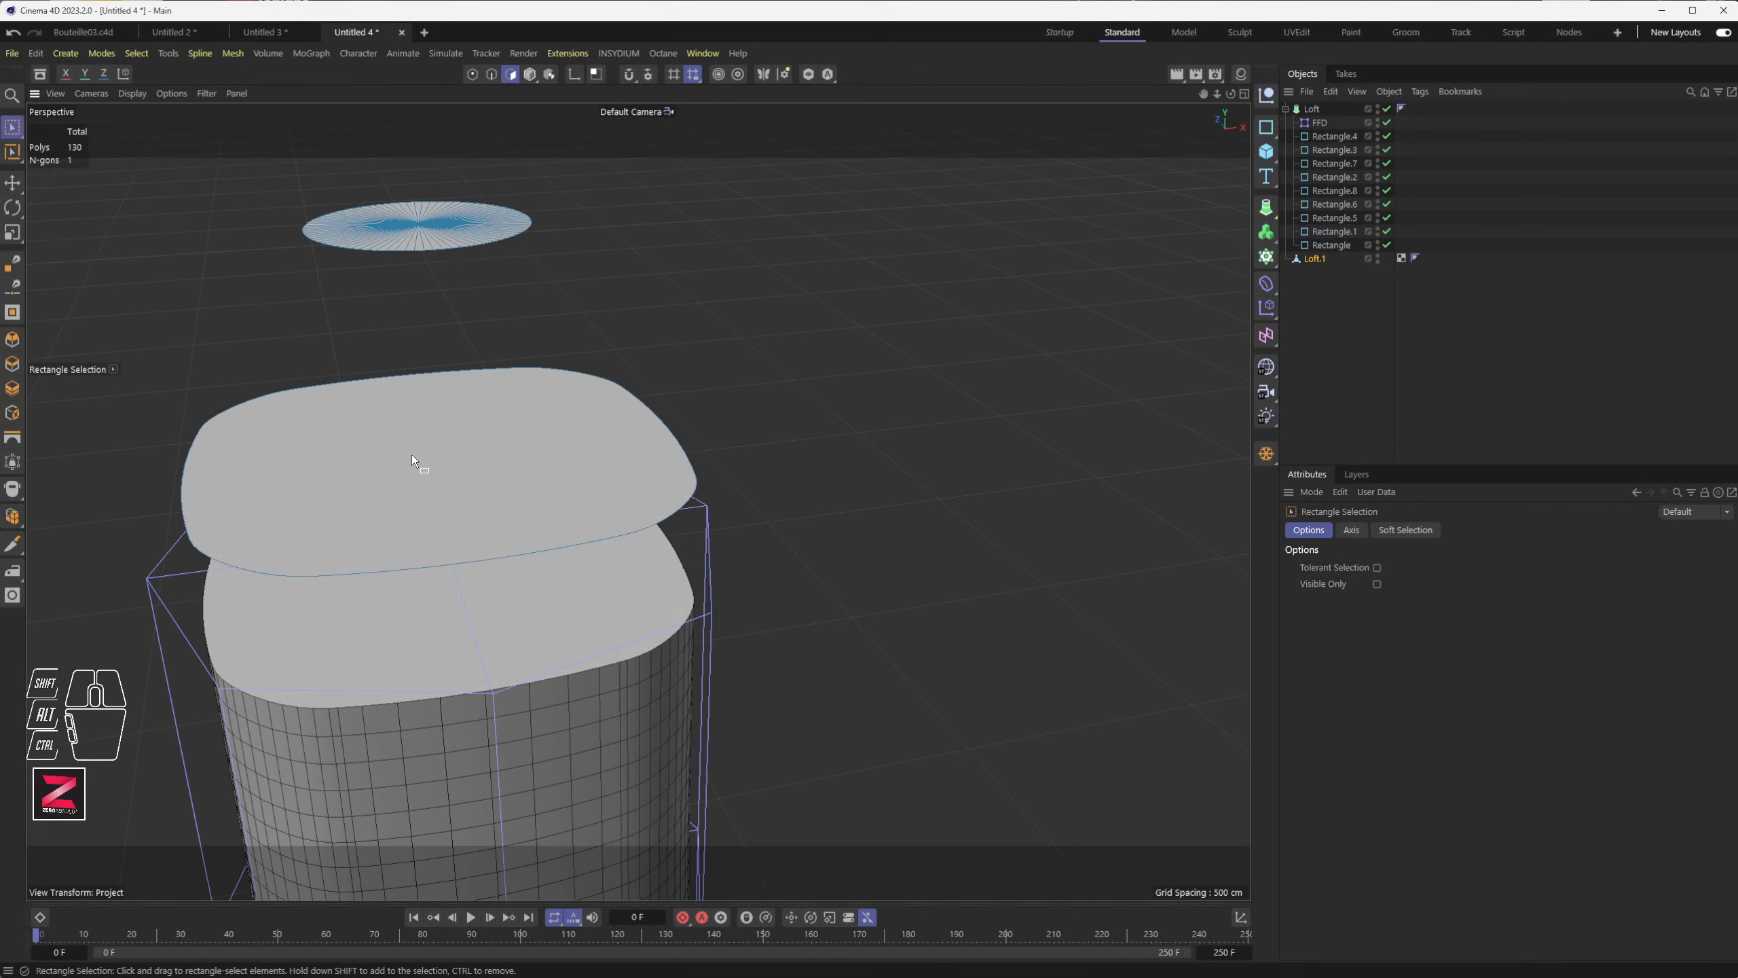
left_click_drag(290, 429, 405, 460, "alt")
left_click_drag(123, 439, 849, 579)
left_click_drag(492, 550, 471, 586, "alt")
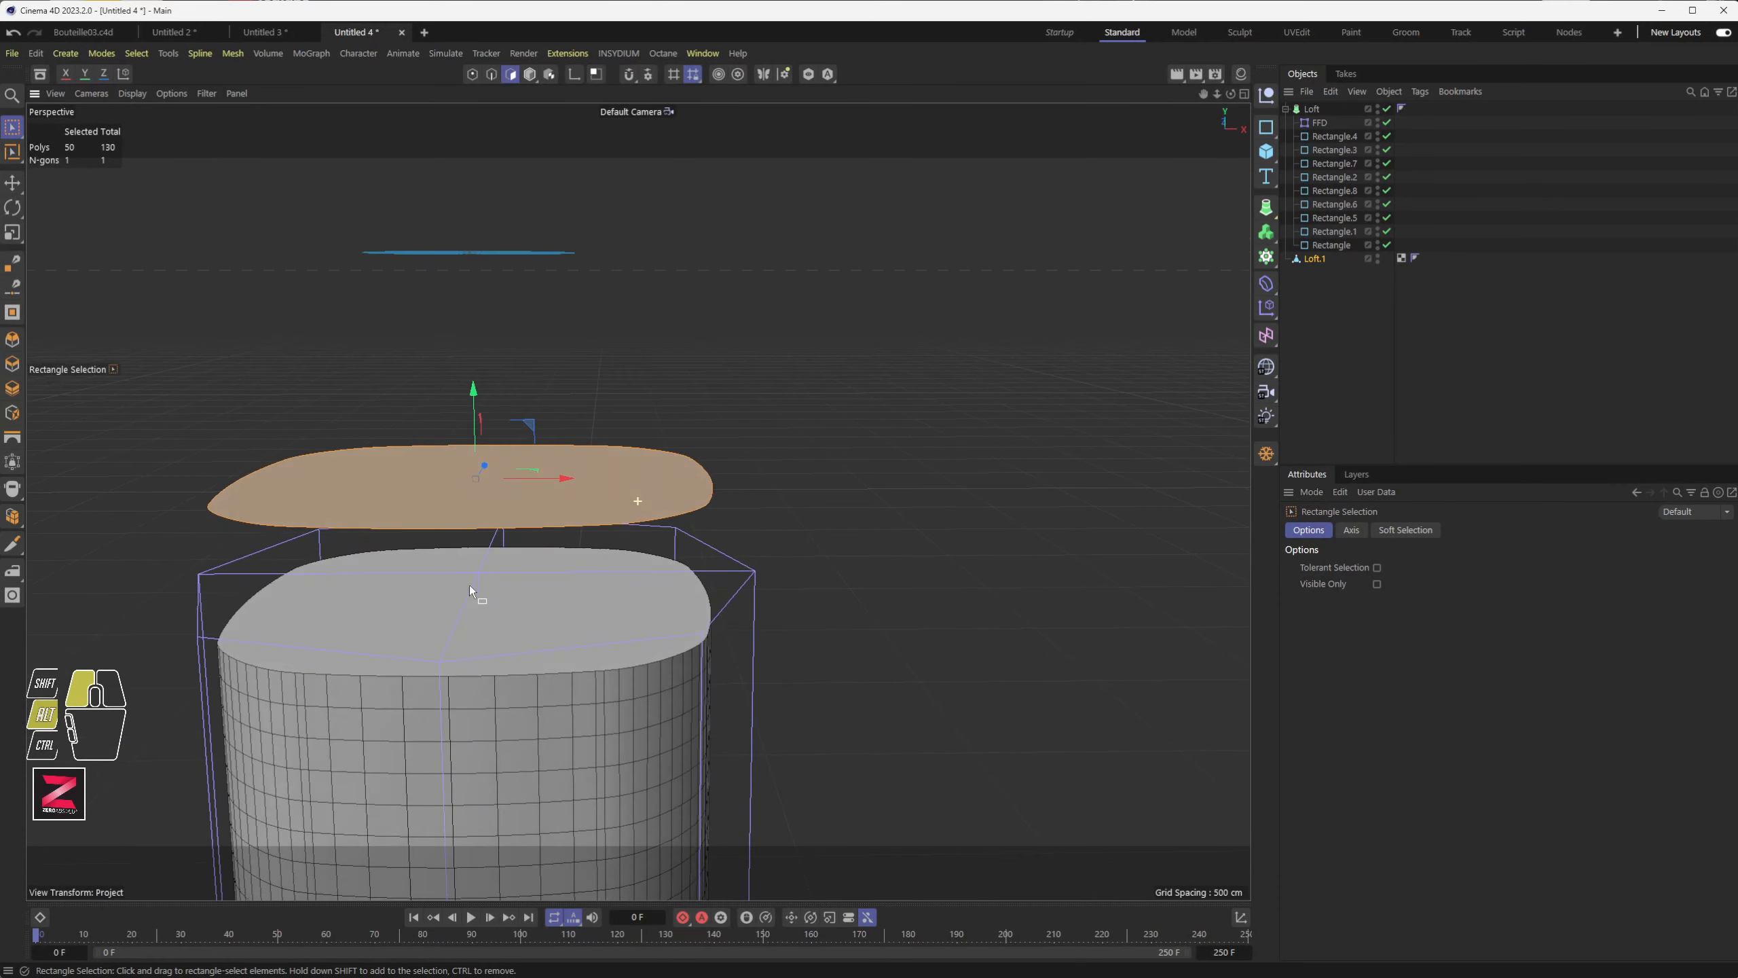
- Select all polygons of the disc to compare their normal direction with the cap's
left_click_drag(295, 206, 730, 355)
mouse_move(524, 335)
left_mouse_down("alt")
mouse_move(528, 373)
mouse_move(511, 335)
left_mouse_up("alt")
key("r")
left_click_drag(461, 183, 486, 480, "shift")
middle_click_drag(486, 481, 411, 304, "alt")
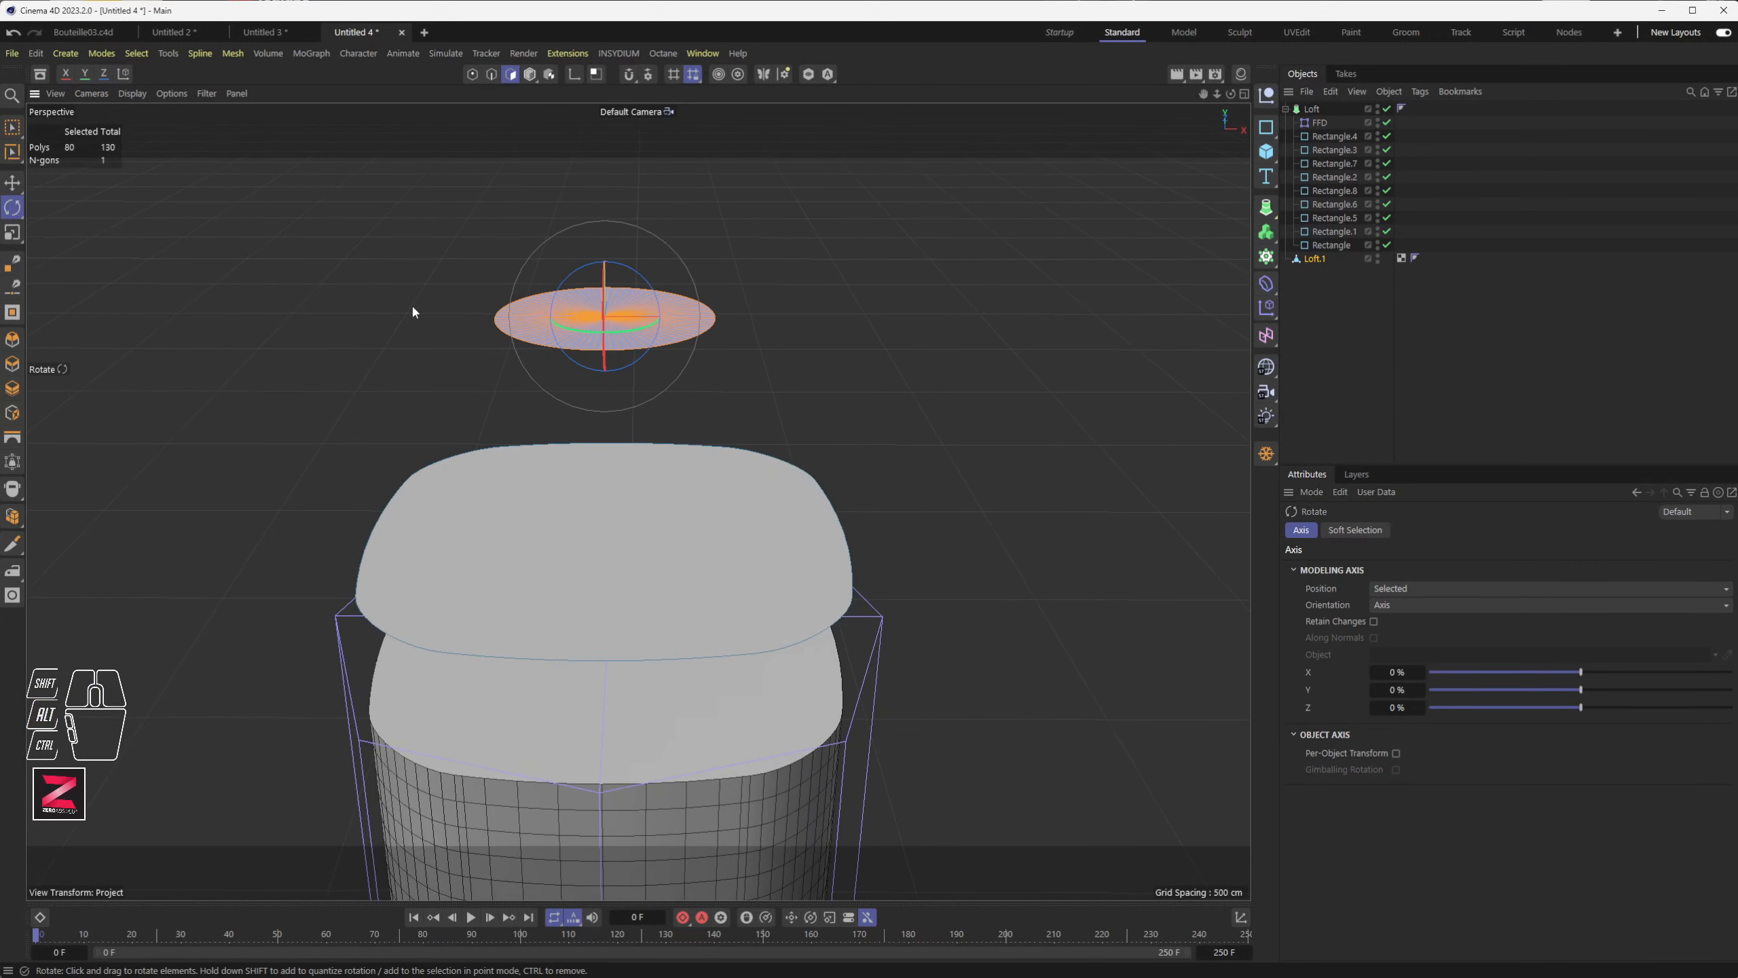
- Check individual disc polygons against the cap and reverse the normals of the cap's surface
left_click_drag(542, 351, 648, 415, "alt")
left_click(544, 513)
left_click_drag(331, 397, 367, 408, "alt")
left_click(560, 302)
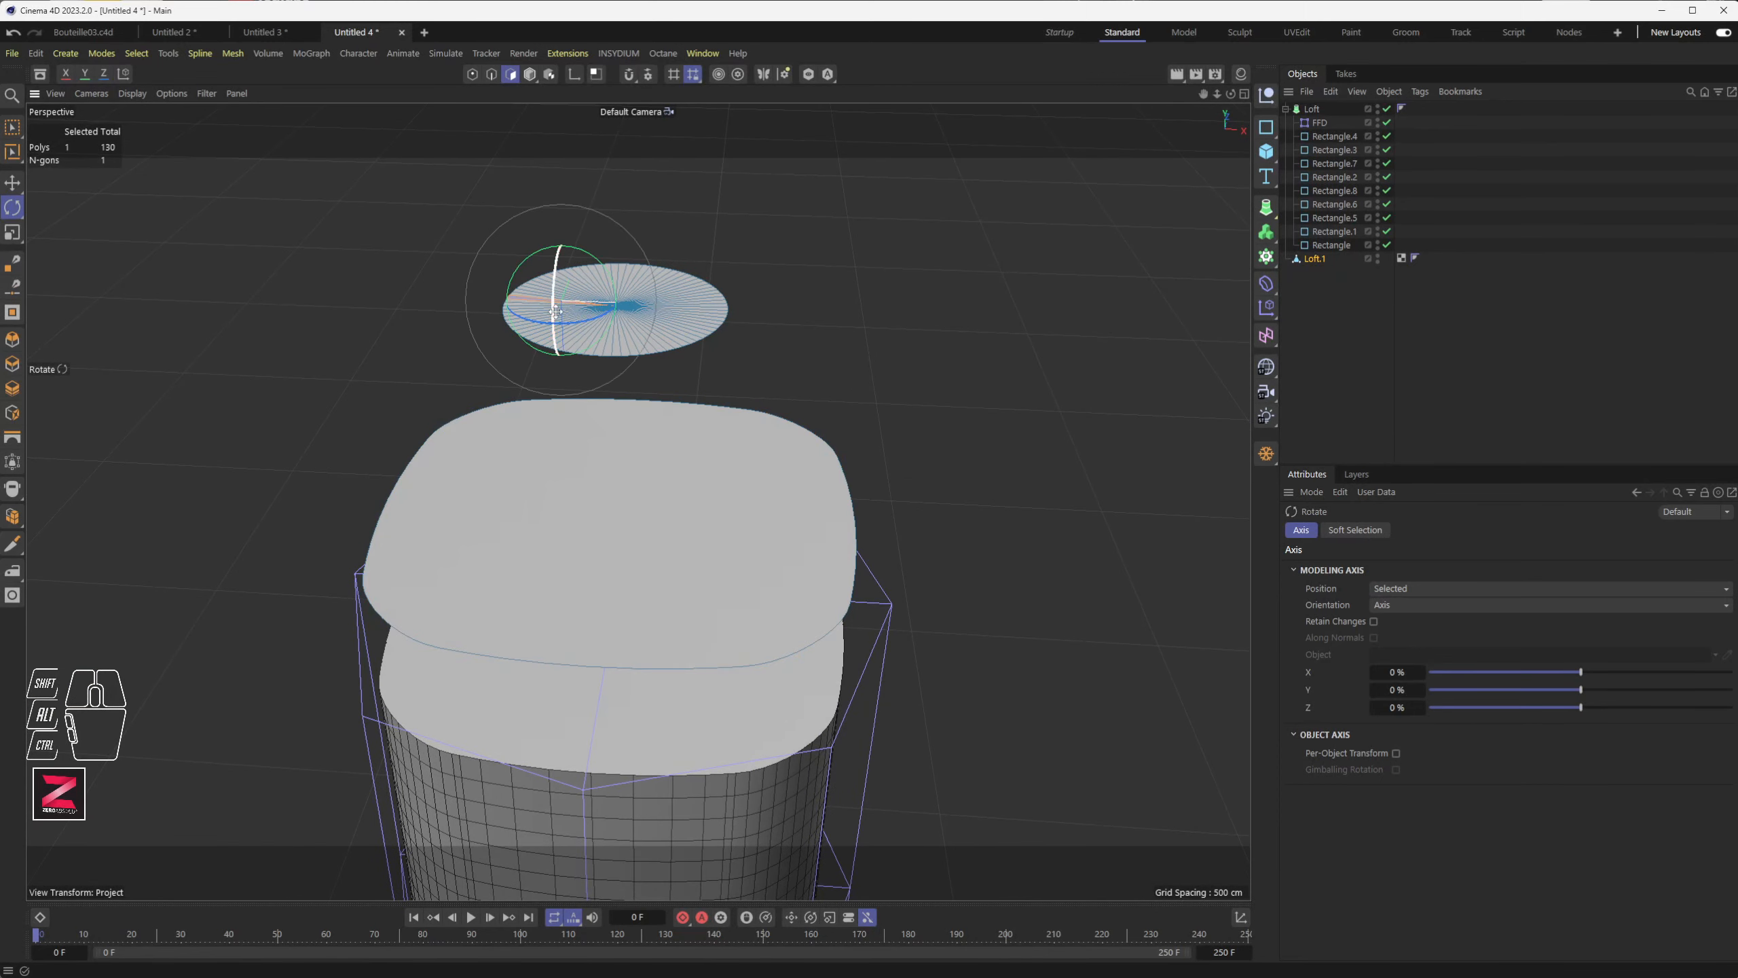
left_click(683, 300)
scroll(683, 300, "up", 3)
scroll(683, 300, "down", 4)
double_click(554, 436)
left_click_drag(620, 461, 630, 747, "shift")
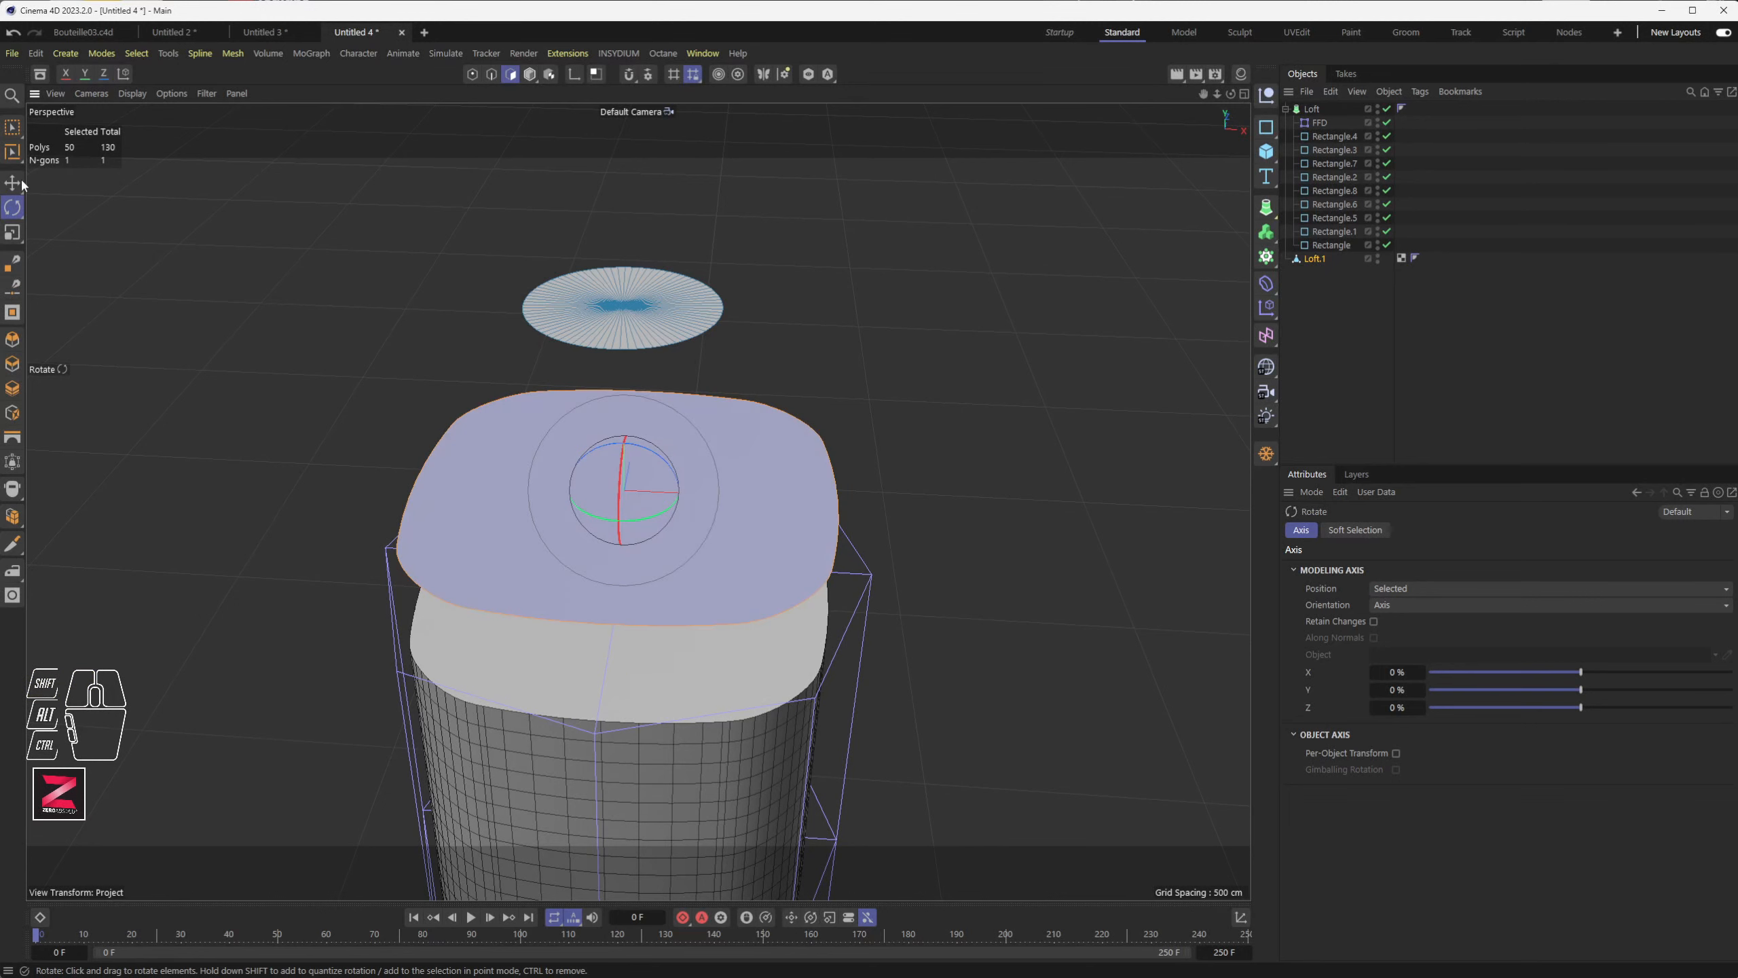
- Select the cap's outline edges in edge mode and add the disc's outer rim loop to the selection
left_click(12, 129)
left_click_drag(353, 449, 384, 373, "alt")
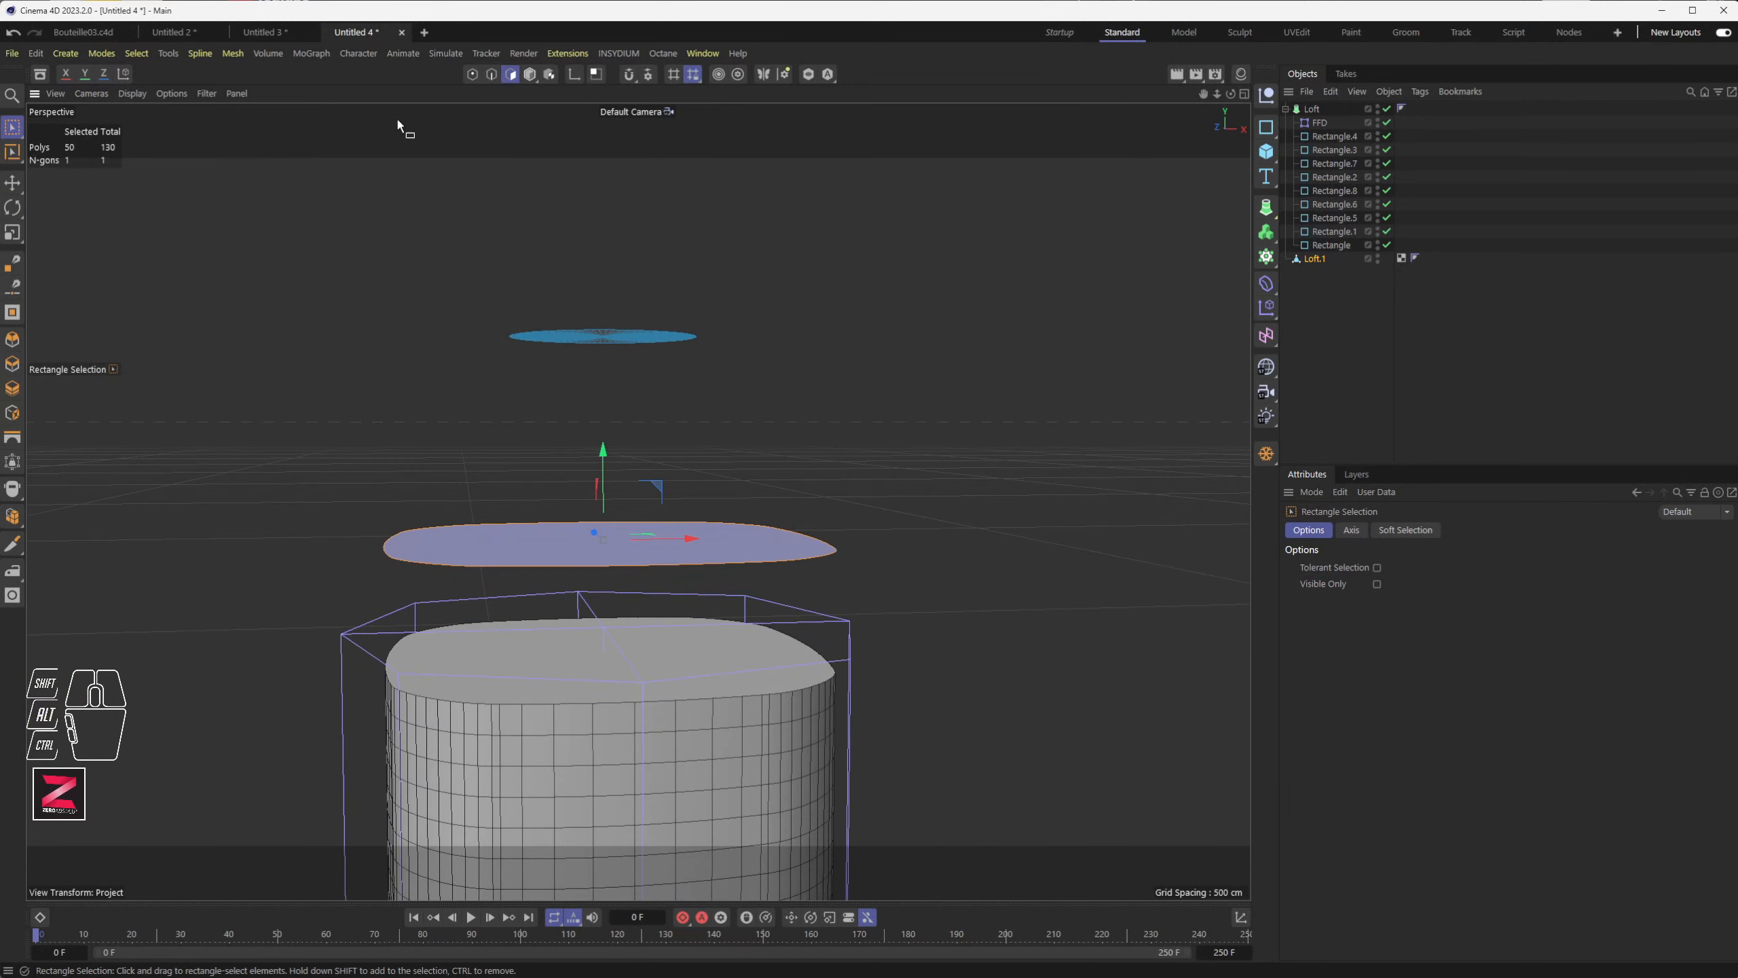
left_click(491, 73)
left_click_drag(803, 596, 913, 586)
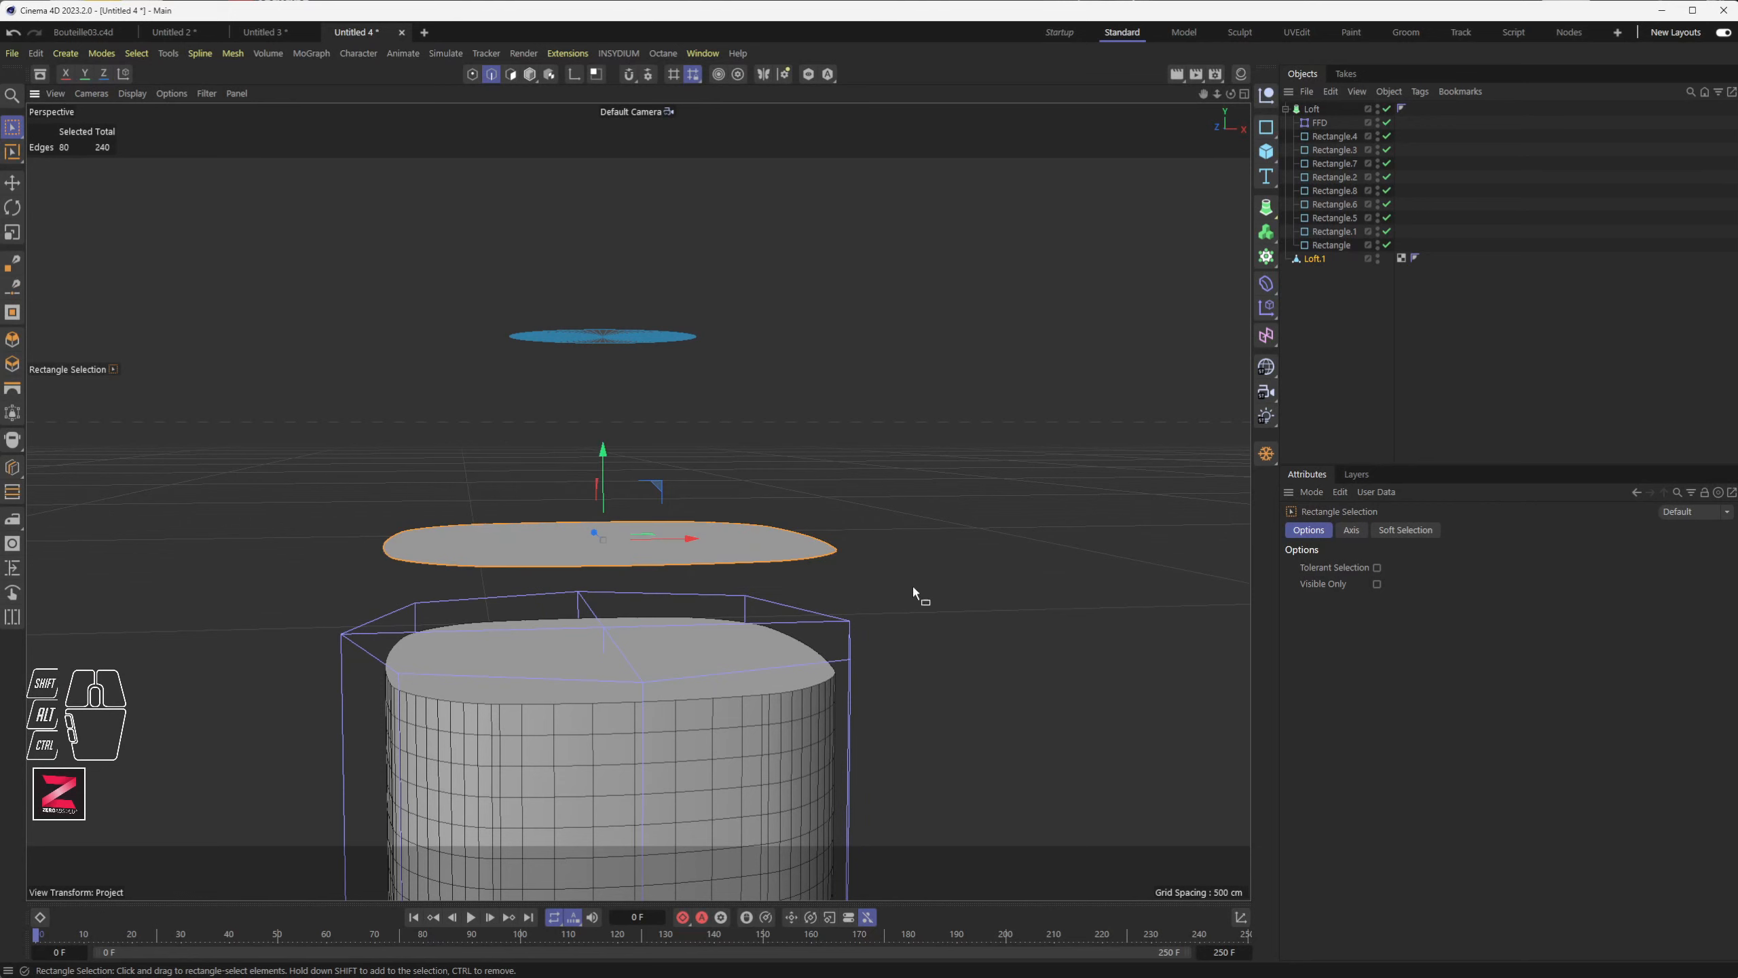
left_click_drag(656, 346, 342, 226, "alt")
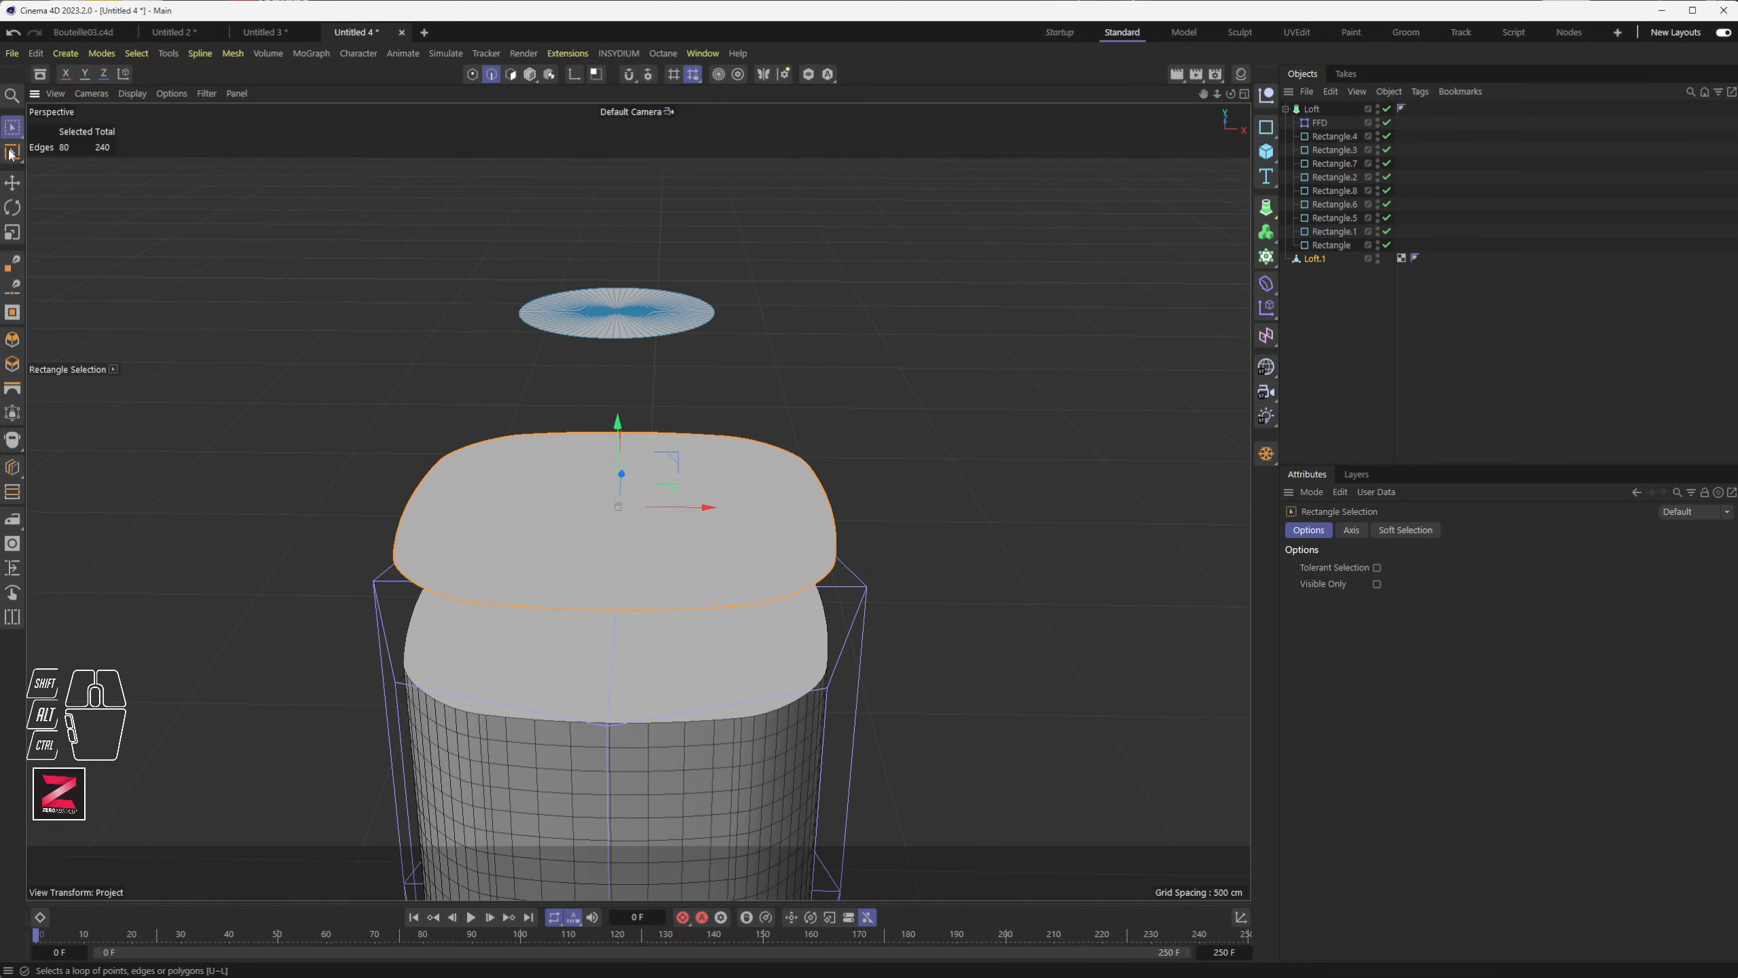
key("u")
key("l")
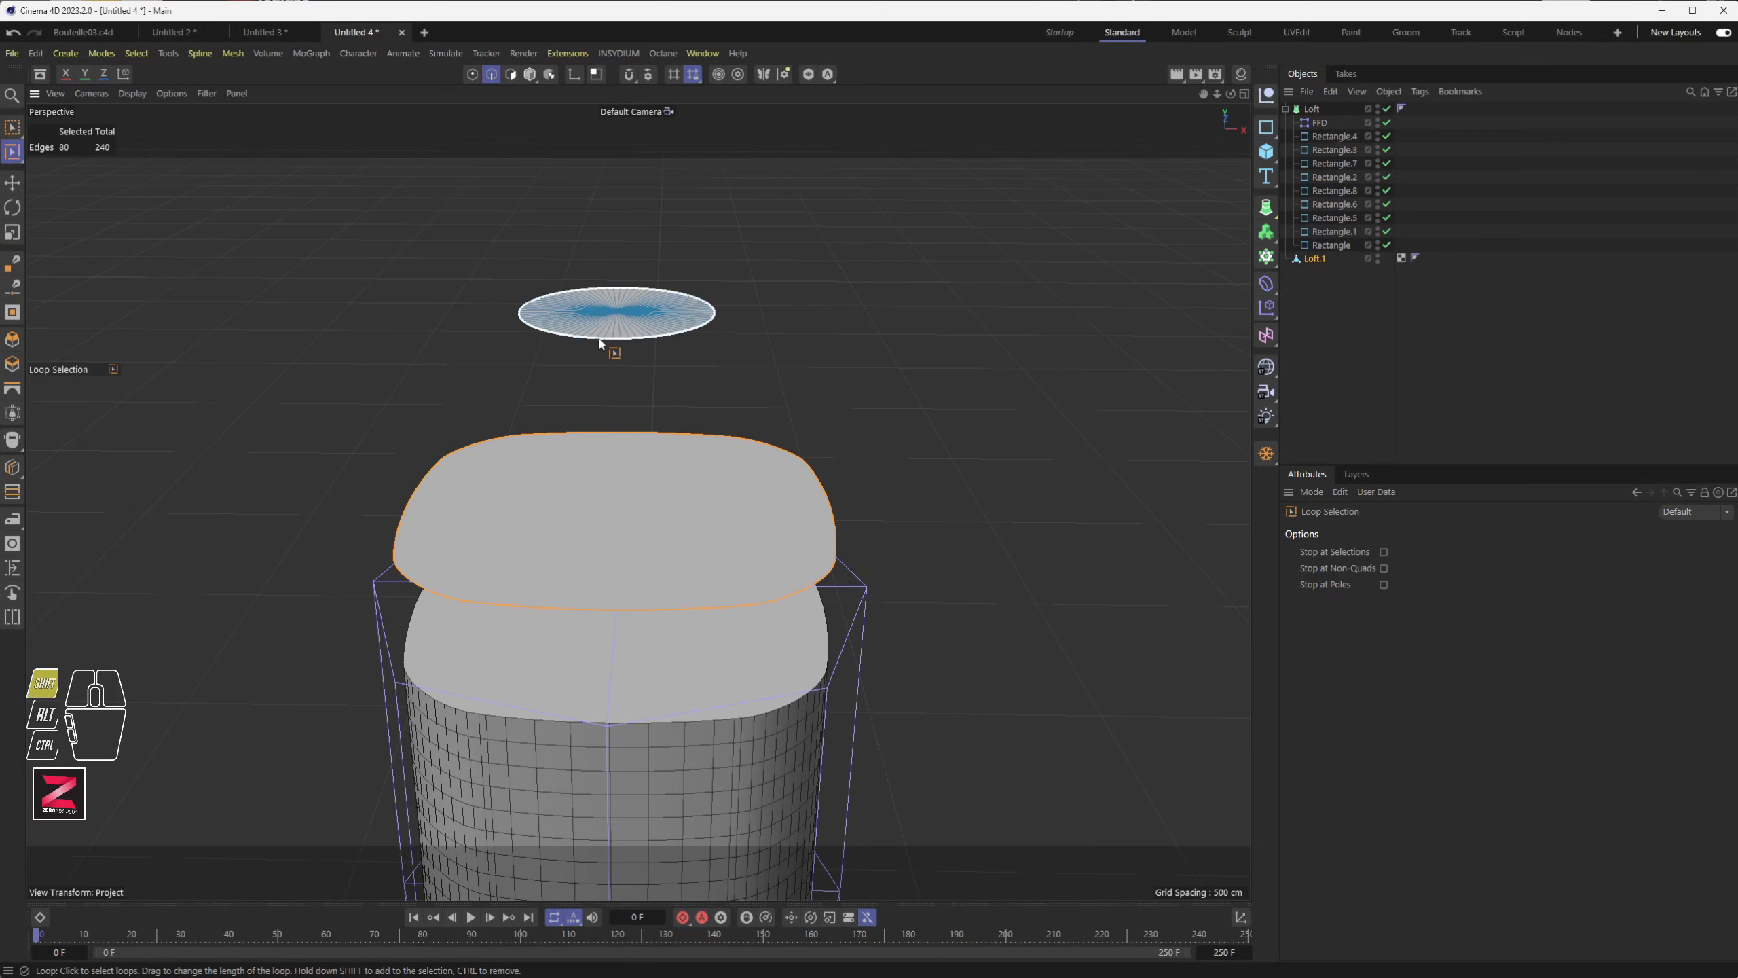
scroll(599, 337, "up", 3)
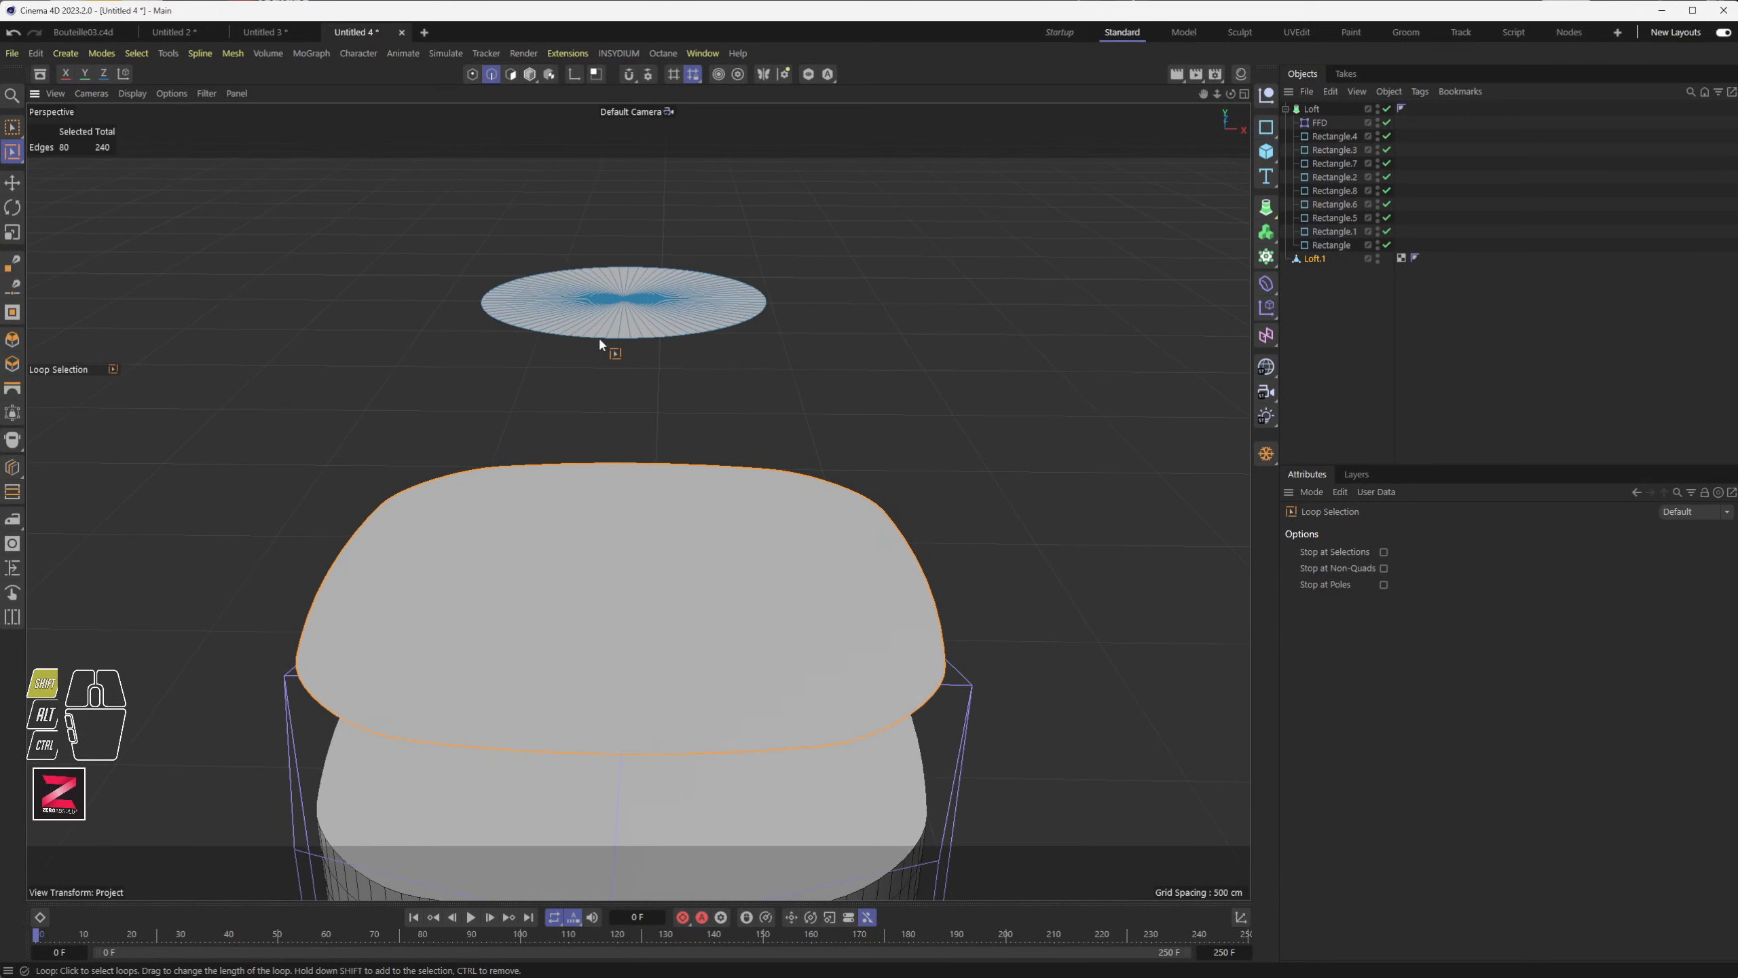
left_click(600, 341, "shift")
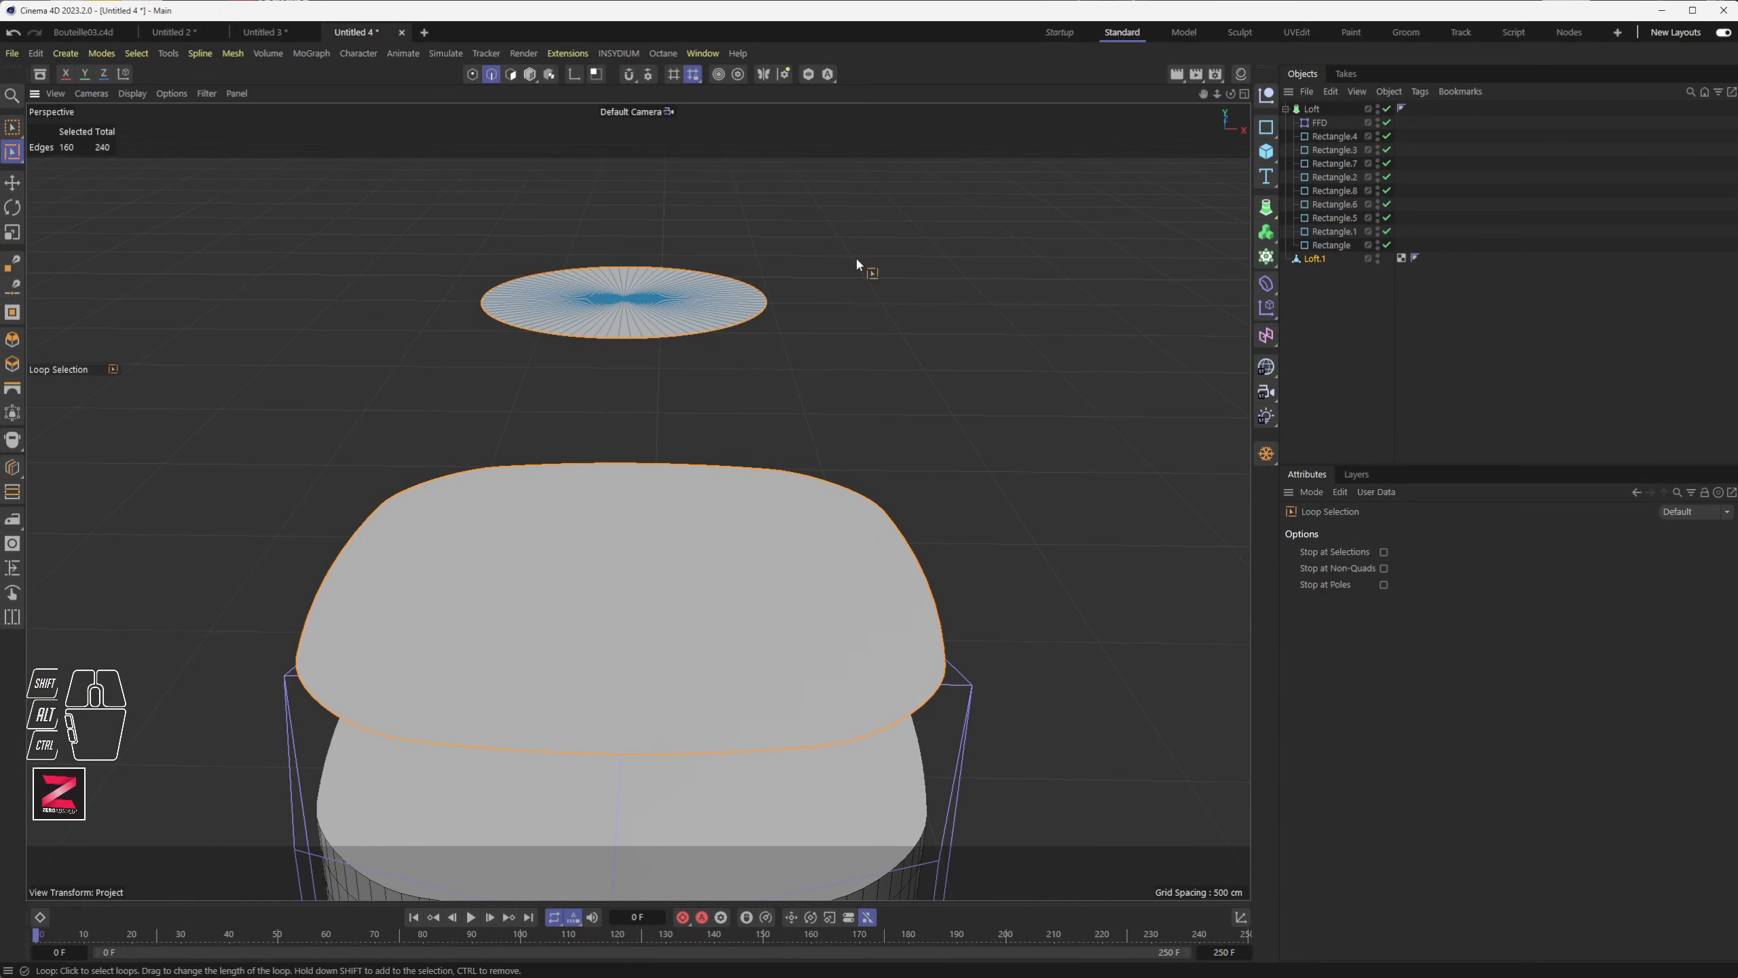
- Bridge the disc's rim to the cap's outline with 0 subdivisions and inspect the tapered shoulder from several sides
left_click(13, 388)
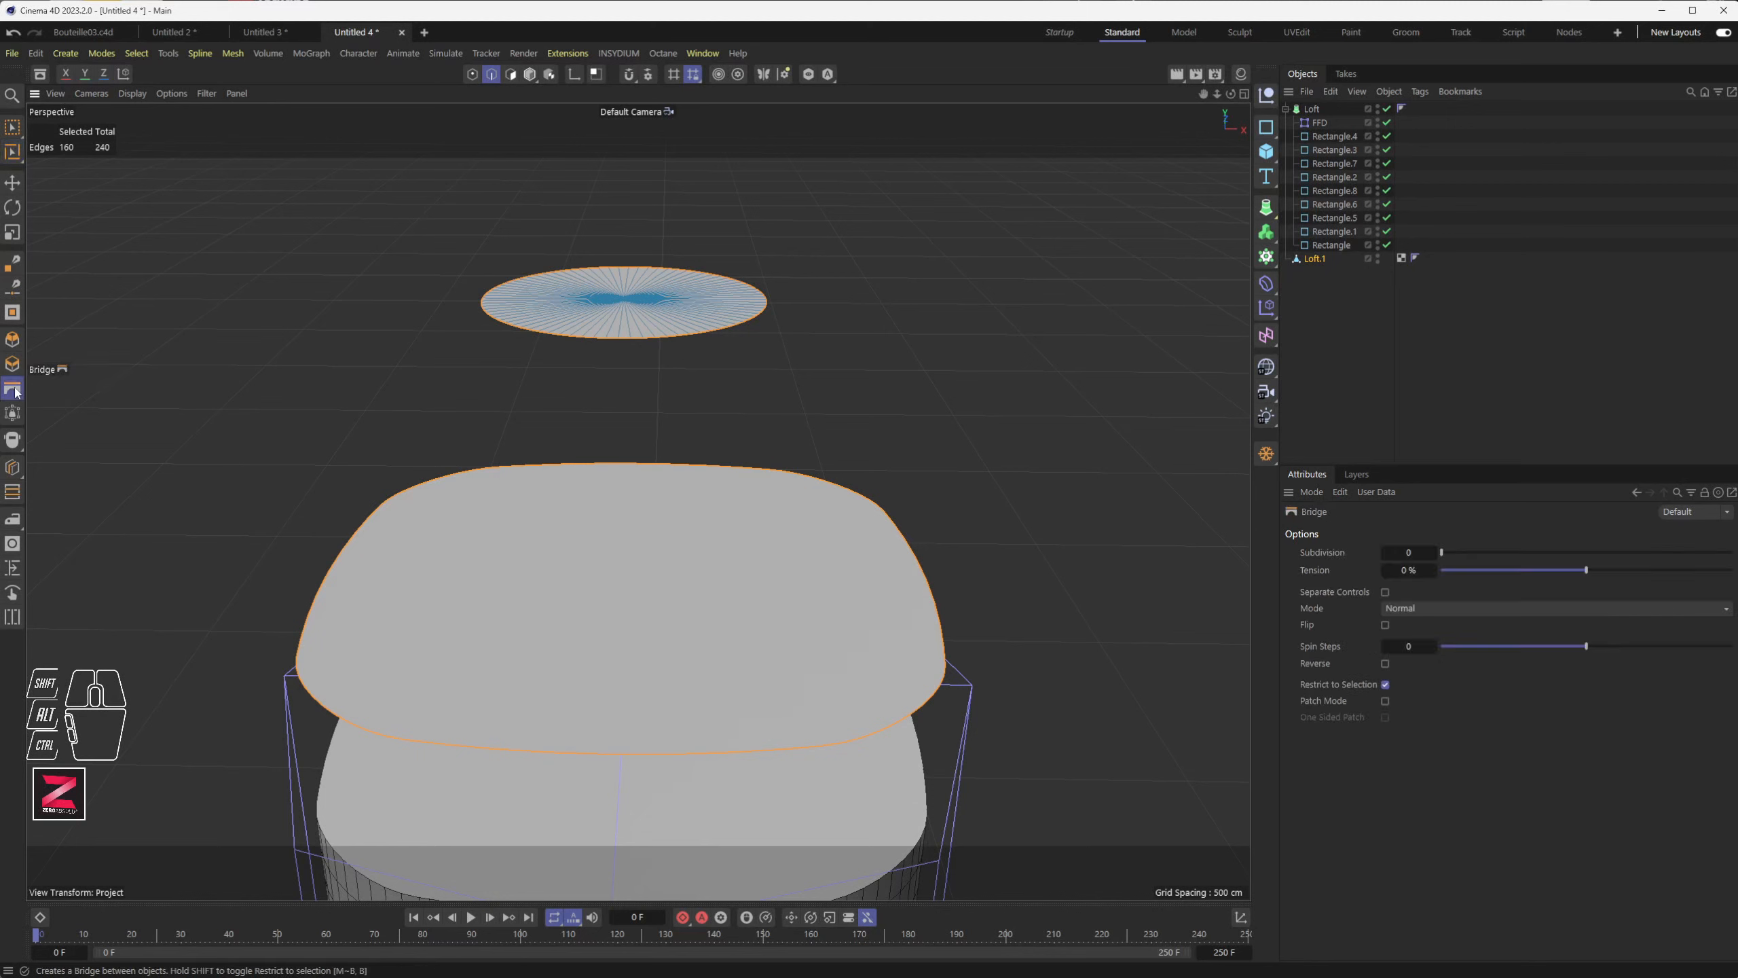
left_click_drag(614, 343, 571, 752)
left_click_drag(722, 416, 782, 415, "alt")
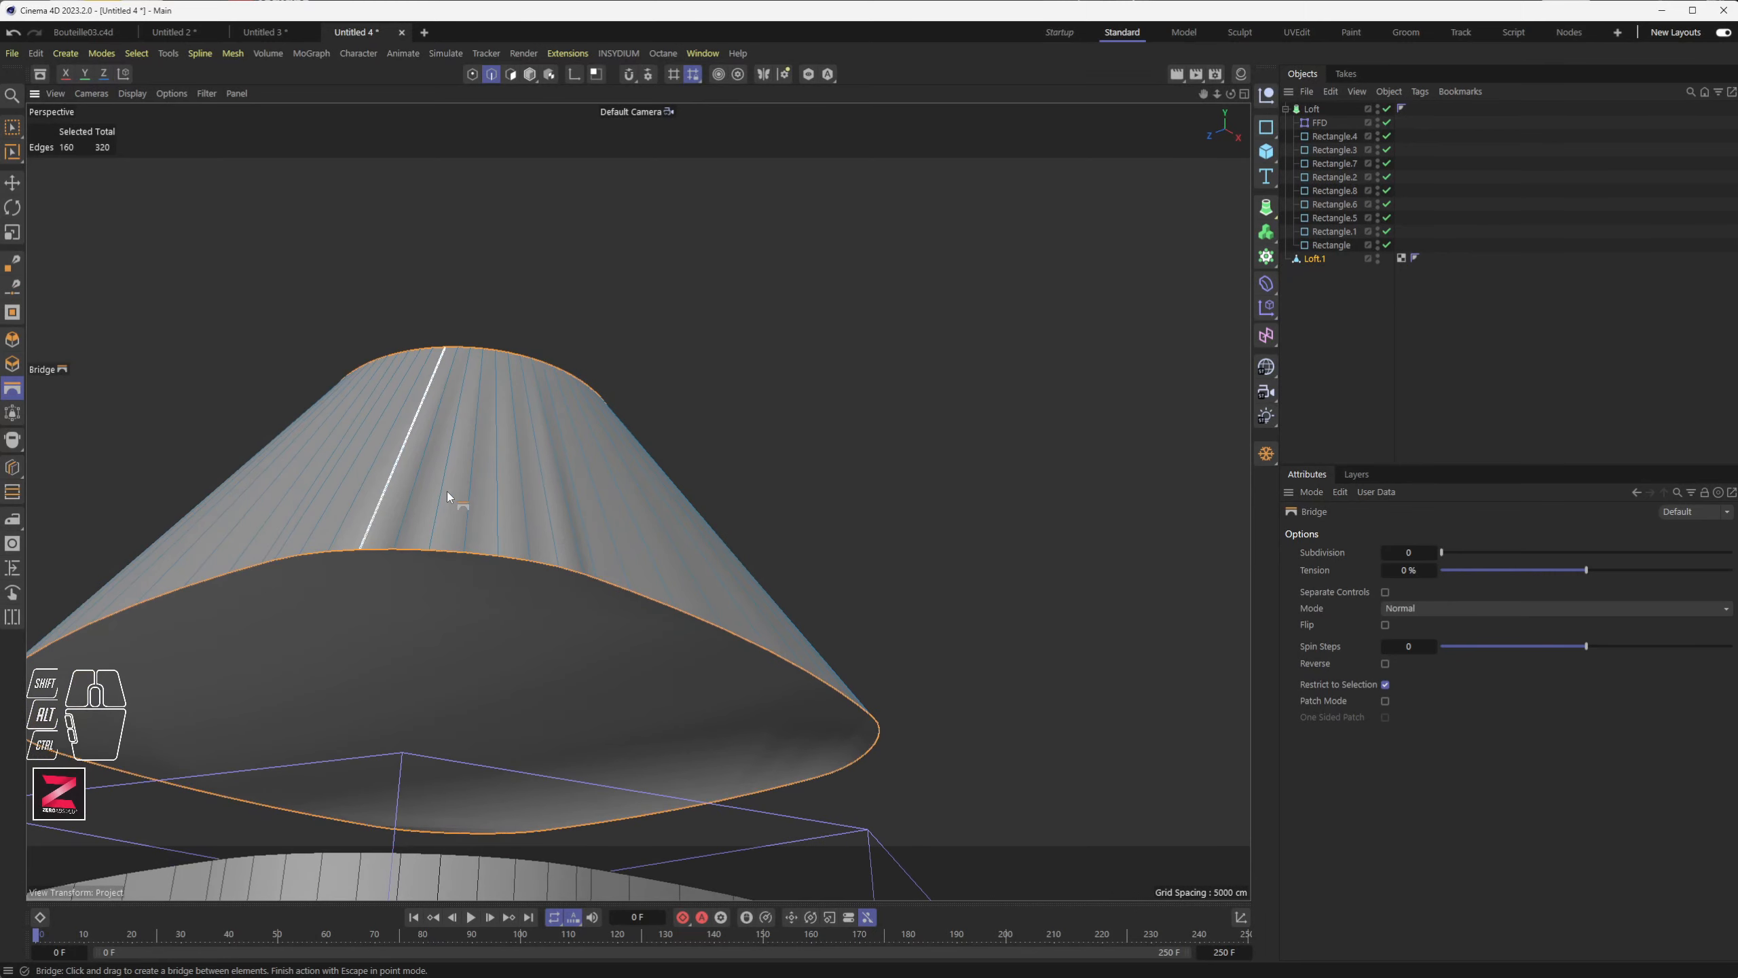
left_click_drag(563, 524, 811, 528, "alt")
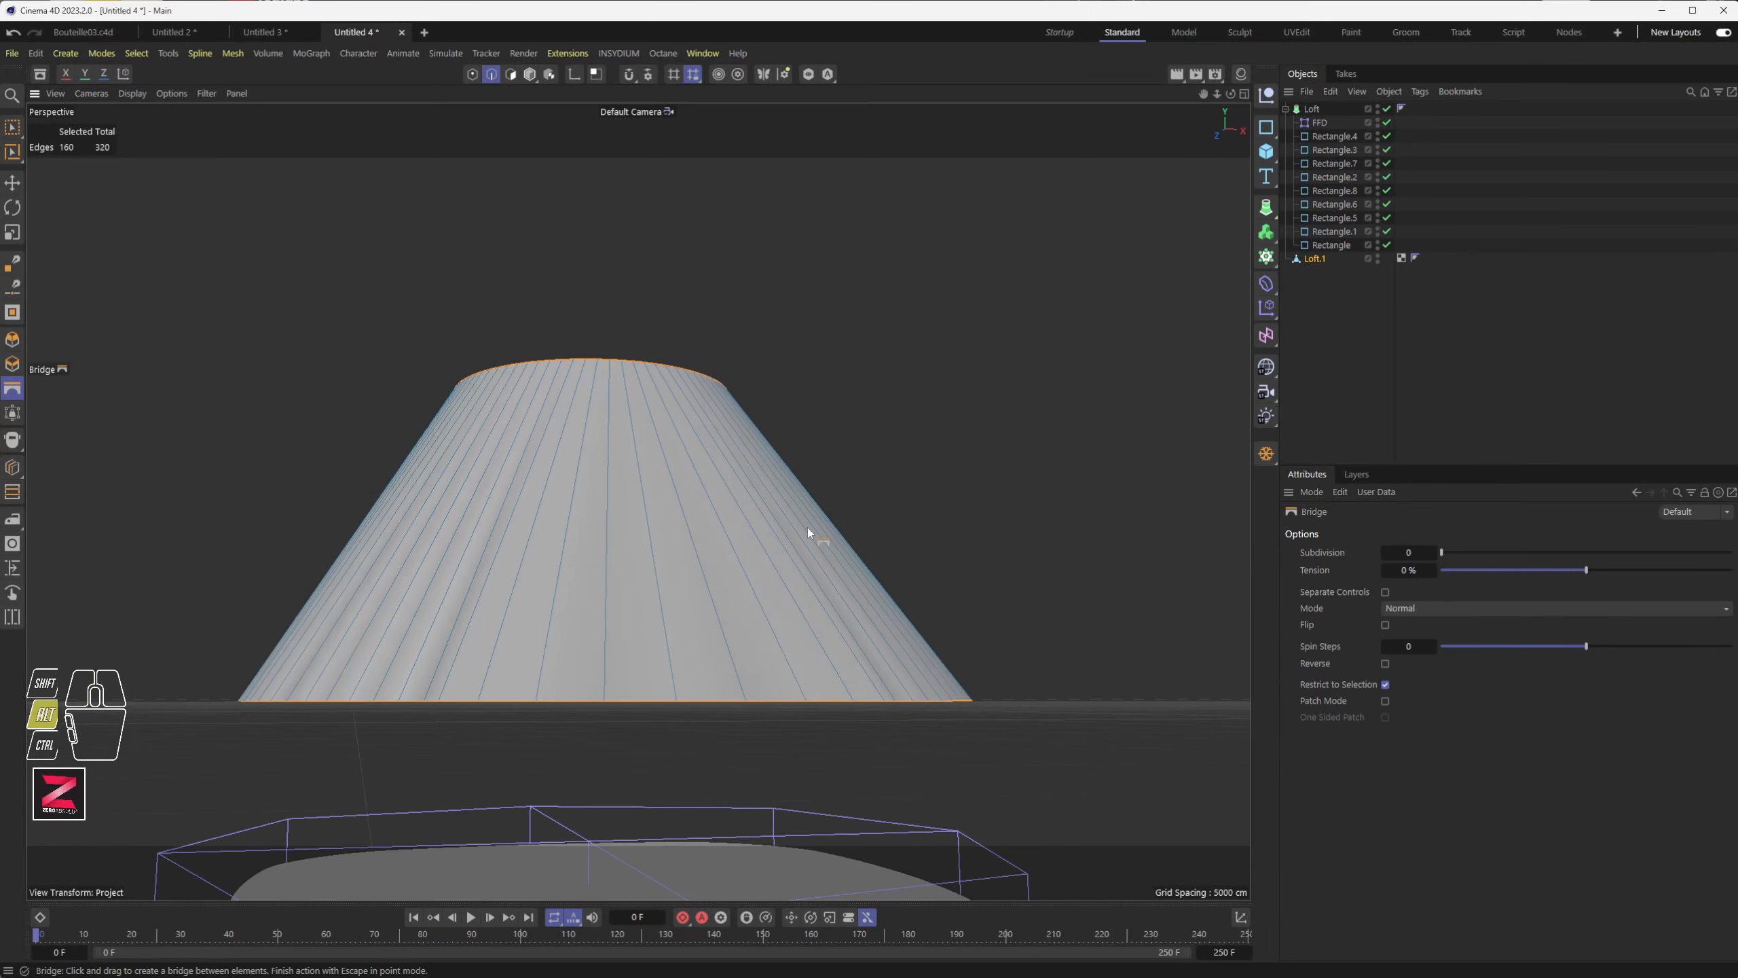
- Set the Phong Angle of the shoulder mesh to 53° and check the smoothed surface
left_click(1414, 258)
mouse_move(1559, 588)
left_mouse_down()
mouse_move(1500, 586)
mouse_move(1575, 591)
mouse_move(1463, 585)
mouse_move(1519, 584)
left_mouse_up()
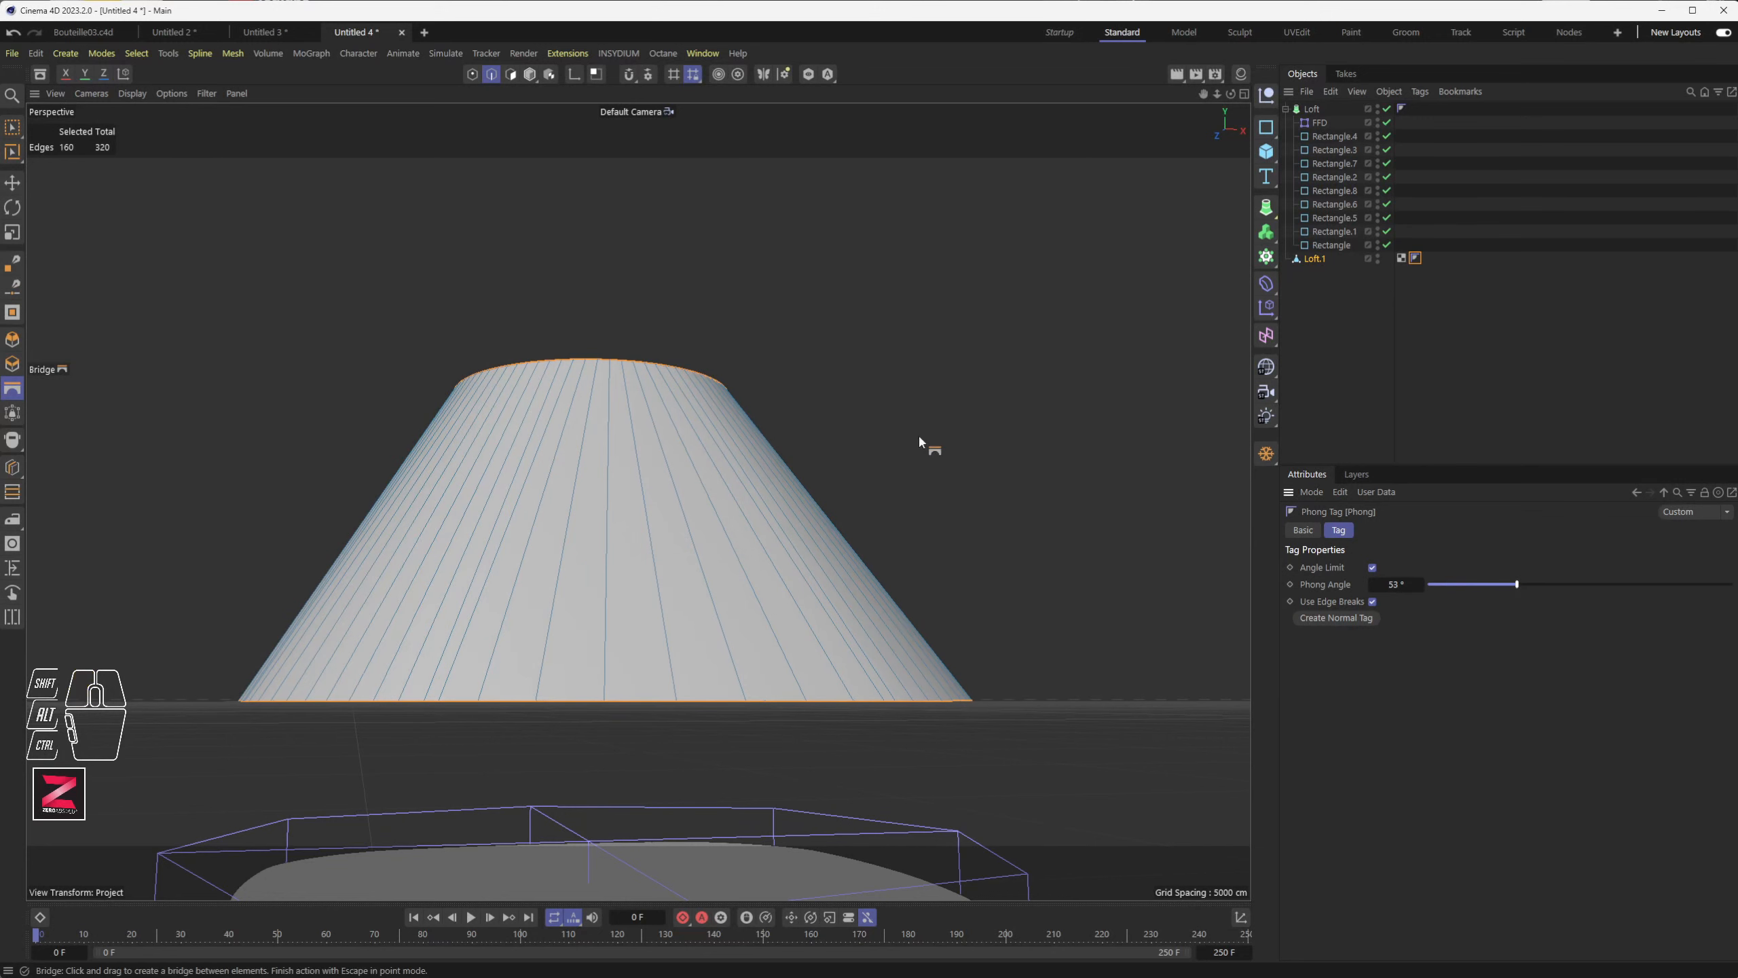
left_click_drag(732, 441, 678, 490, "alt")
scroll(657, 455, "down", 4)
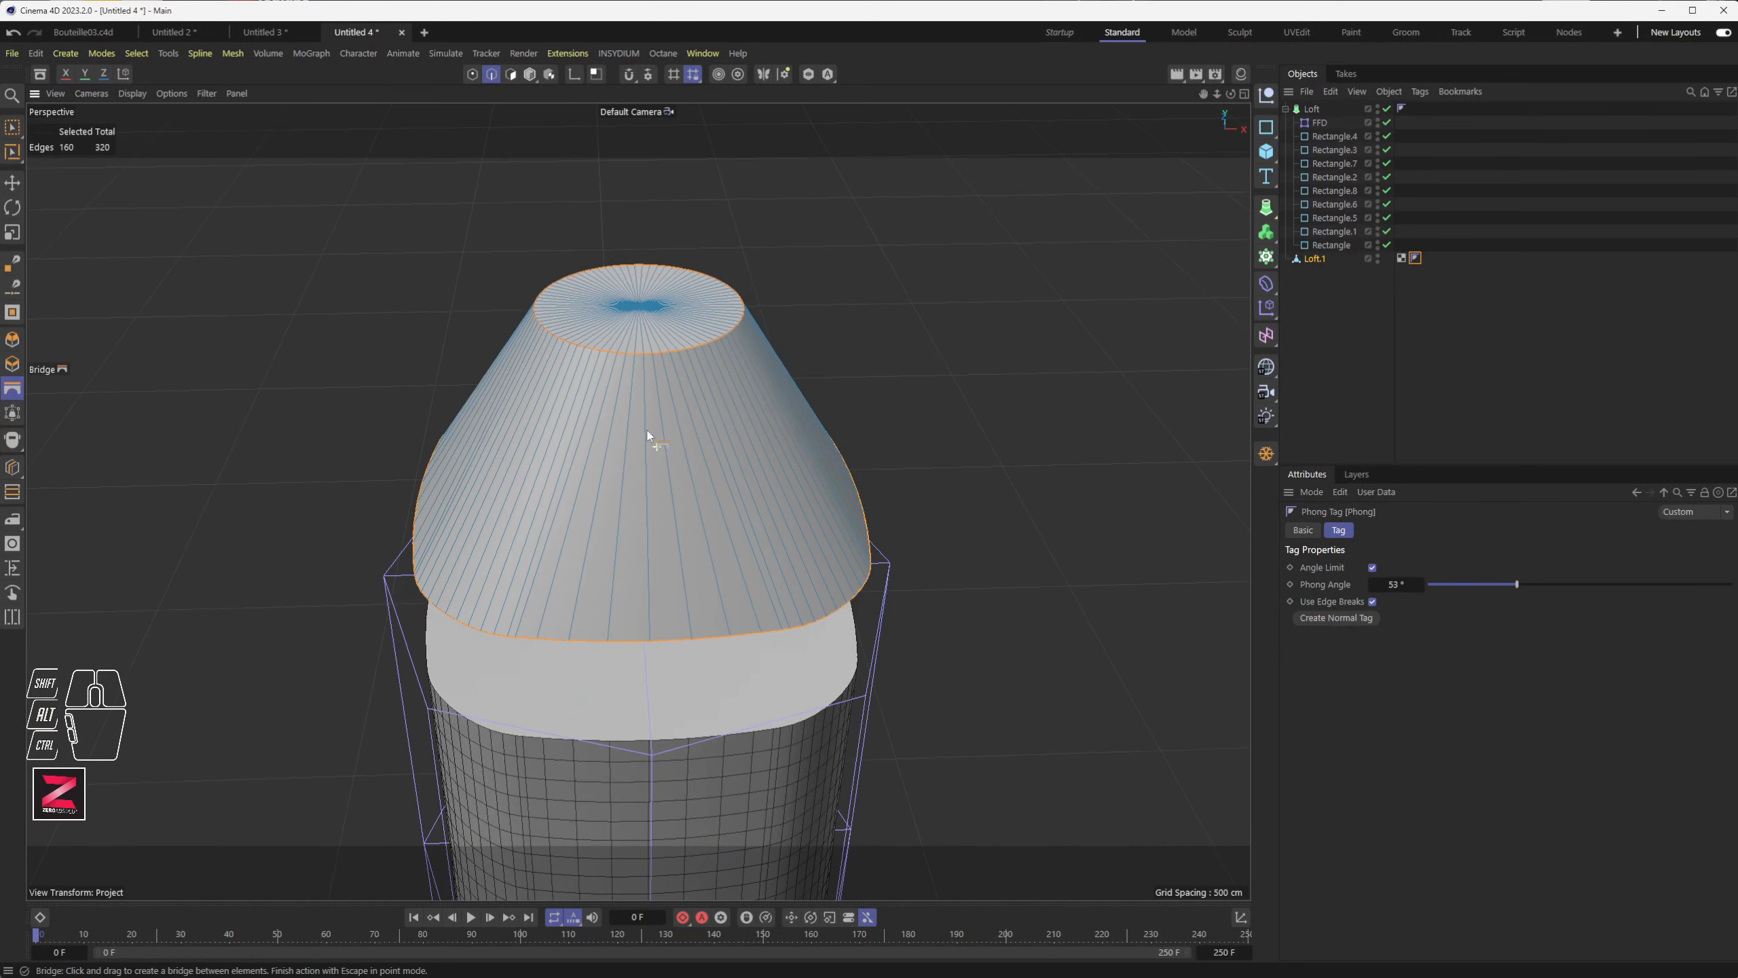
- Try to extrude the disc's radial edges with an offset of about -40.9 cm, and undo the extrusion
left_click_drag(12, 127, 101, 145)
left_click_drag(594, 308, 657, 322)
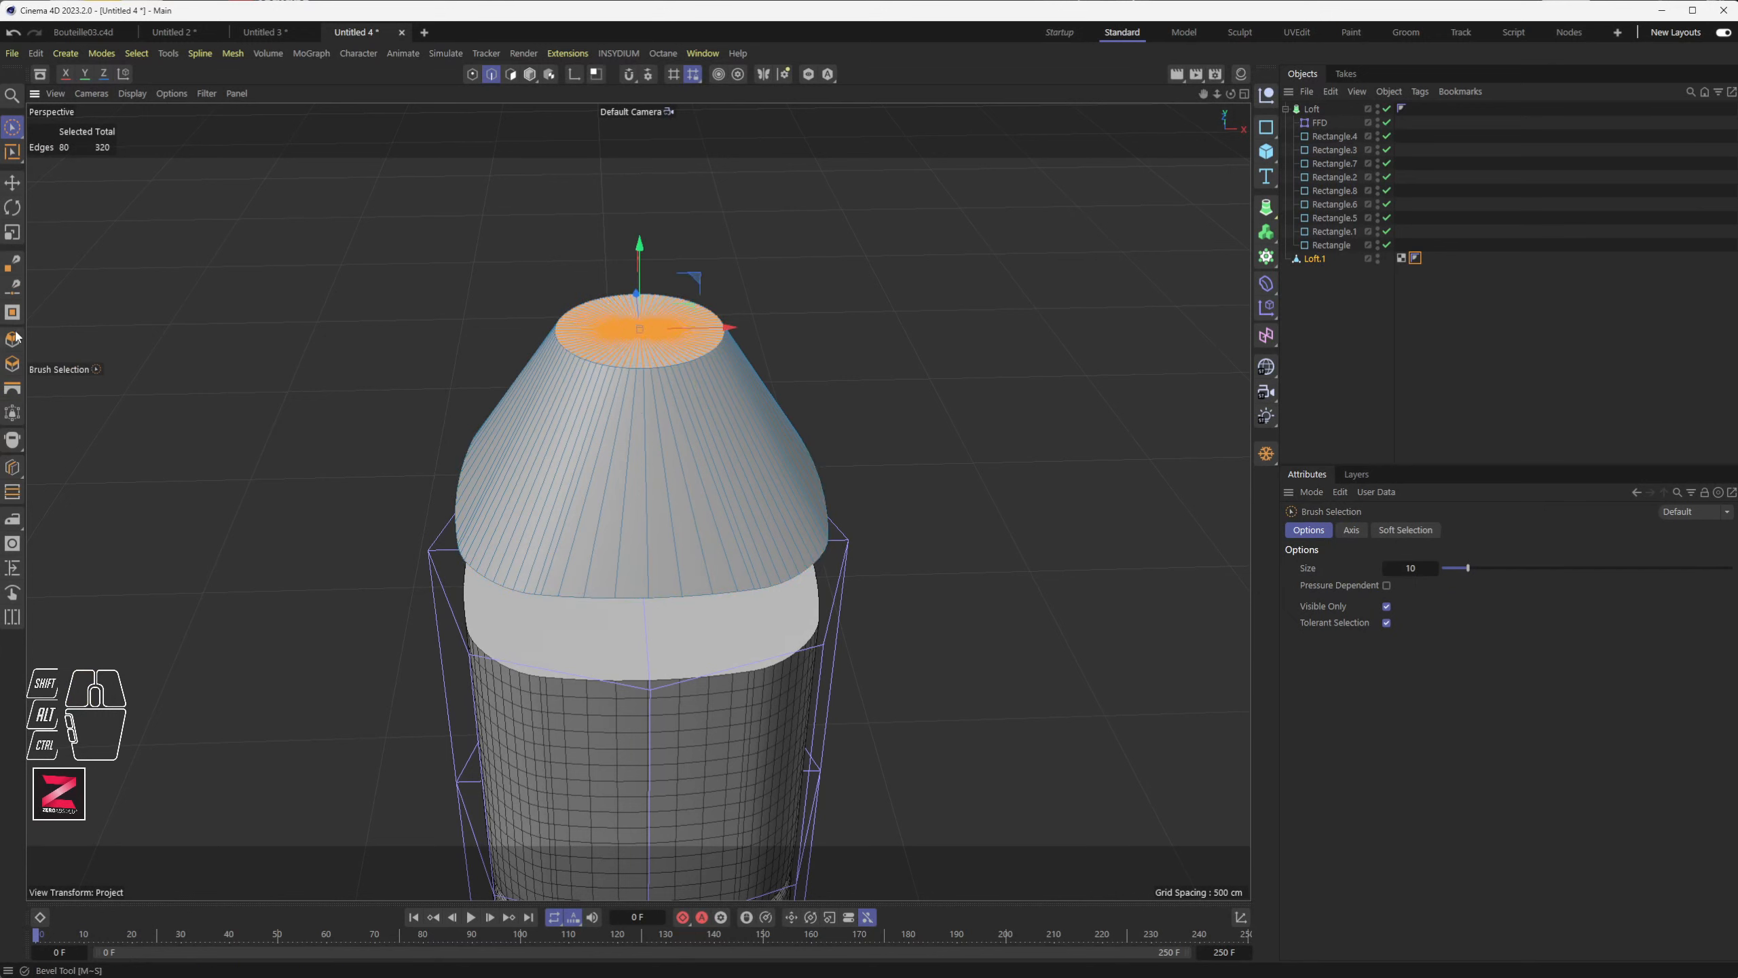
left_click(13, 365)
left_click_drag(611, 340, 561, 340)
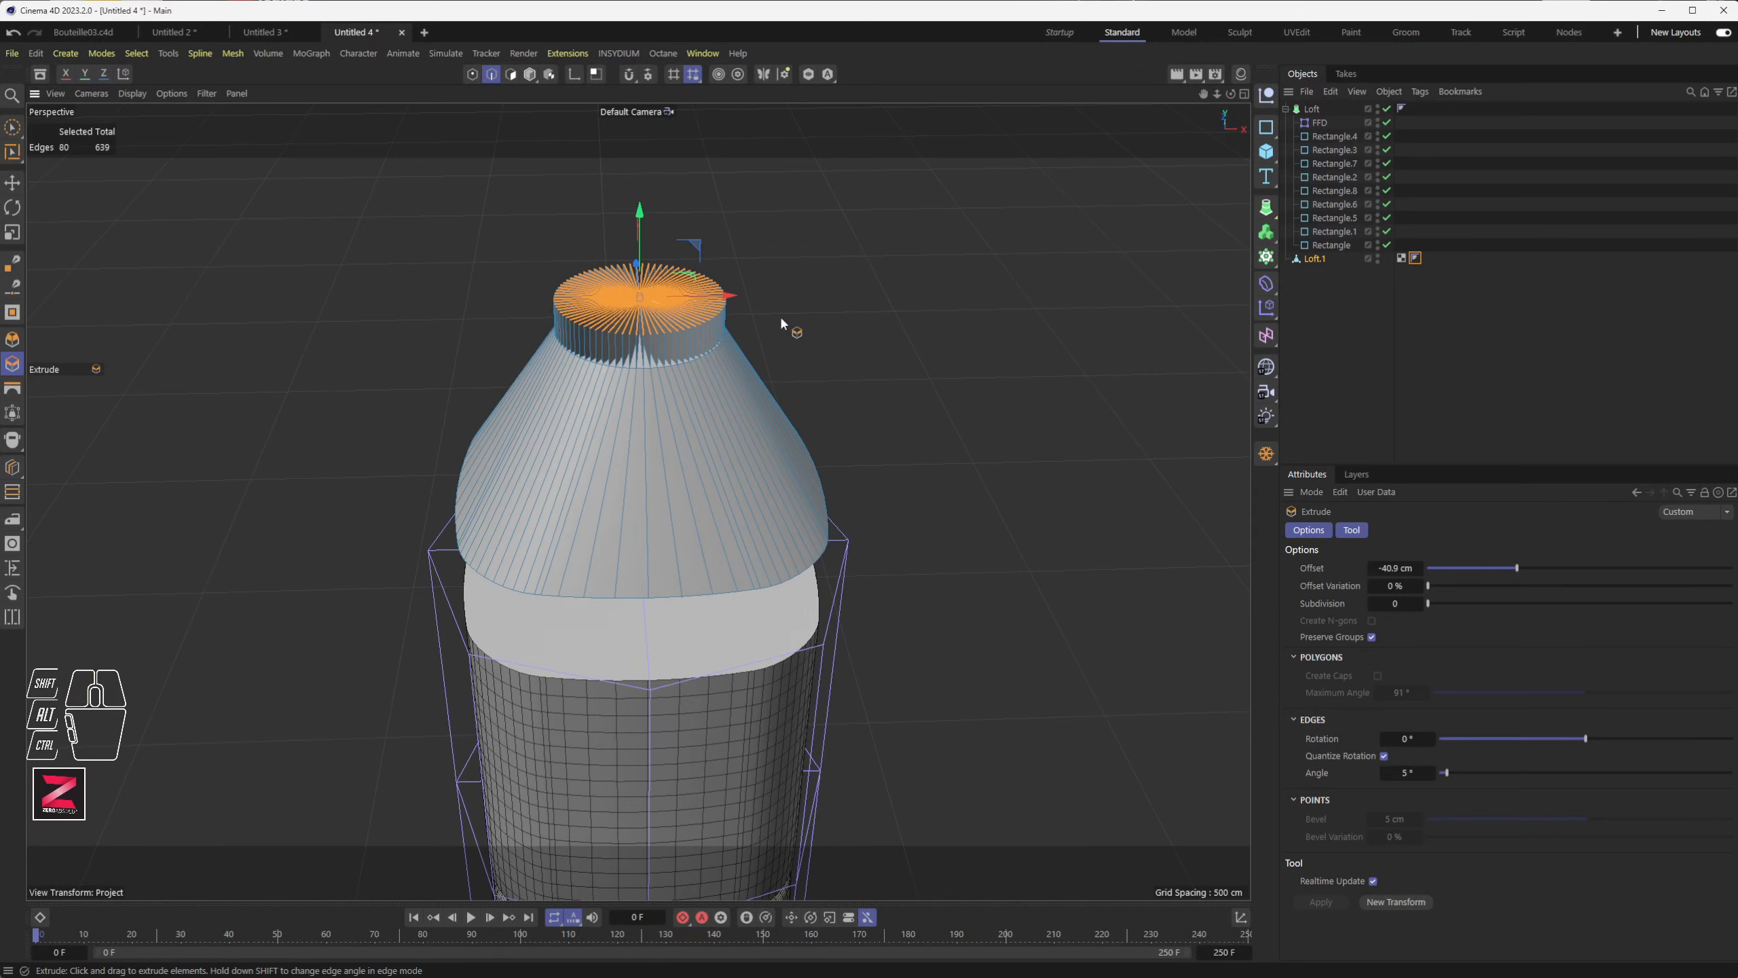
scroll(779, 315, "up", 8)
key("ctrl+z")
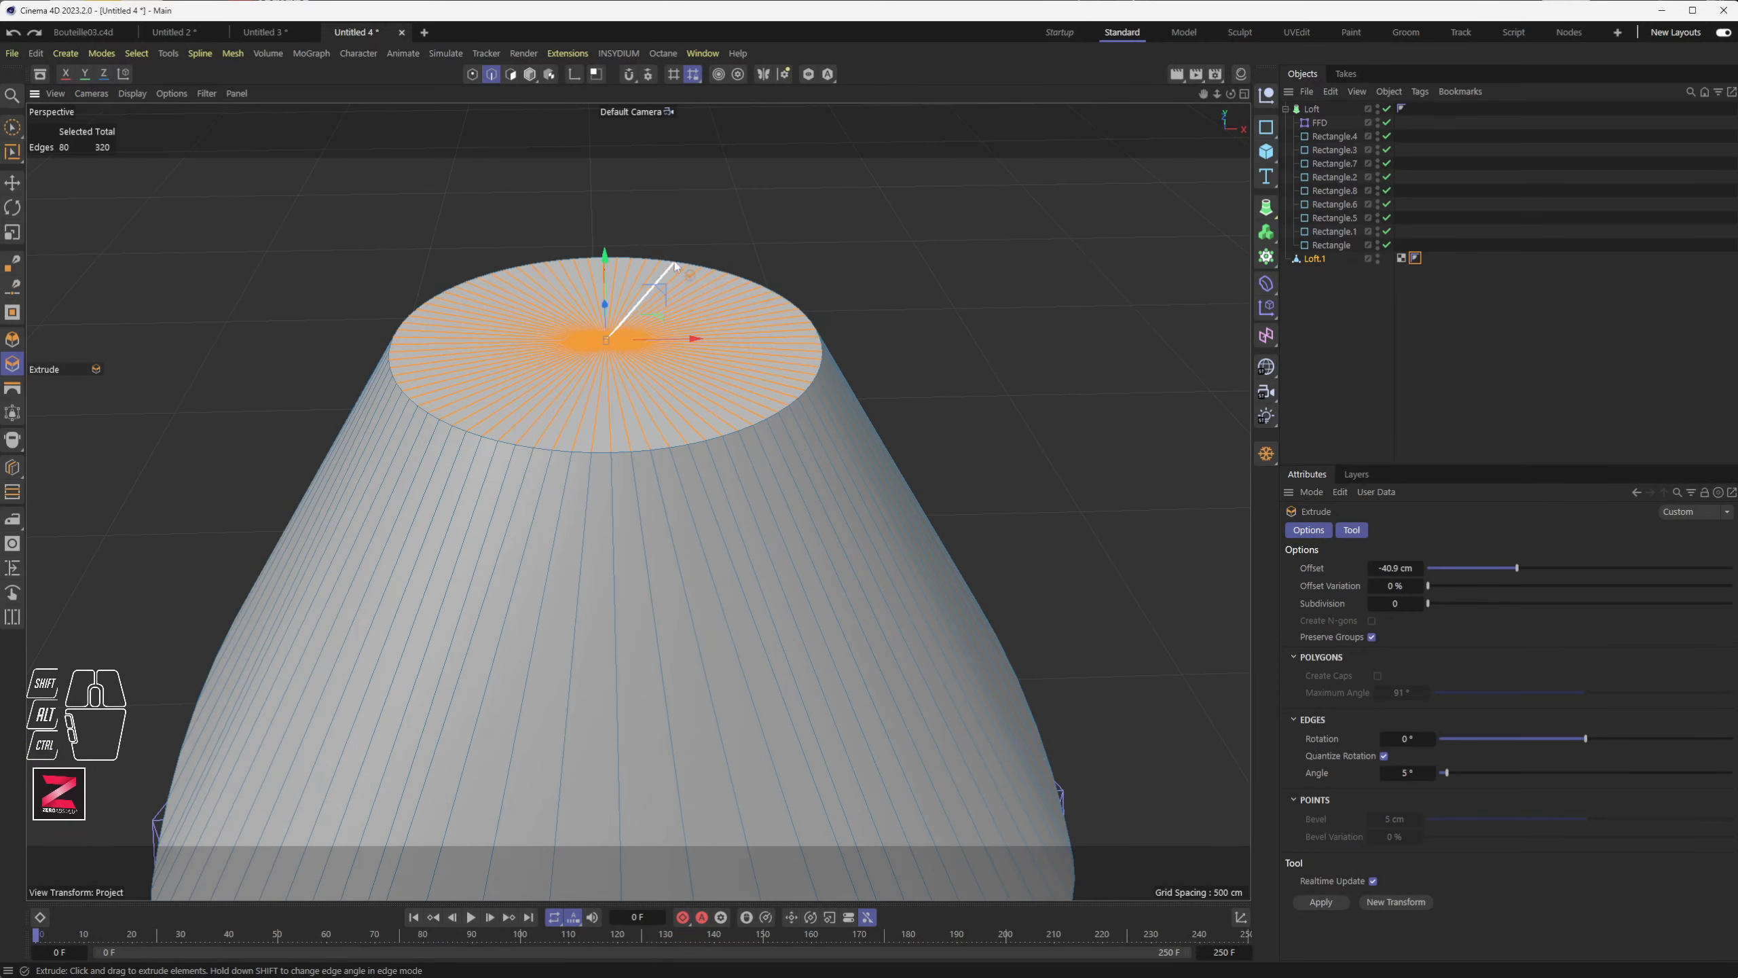
- Select all polygons of the disc in polygon mode and extrude them straight up to form a short bottle neck
left_click(511, 74)
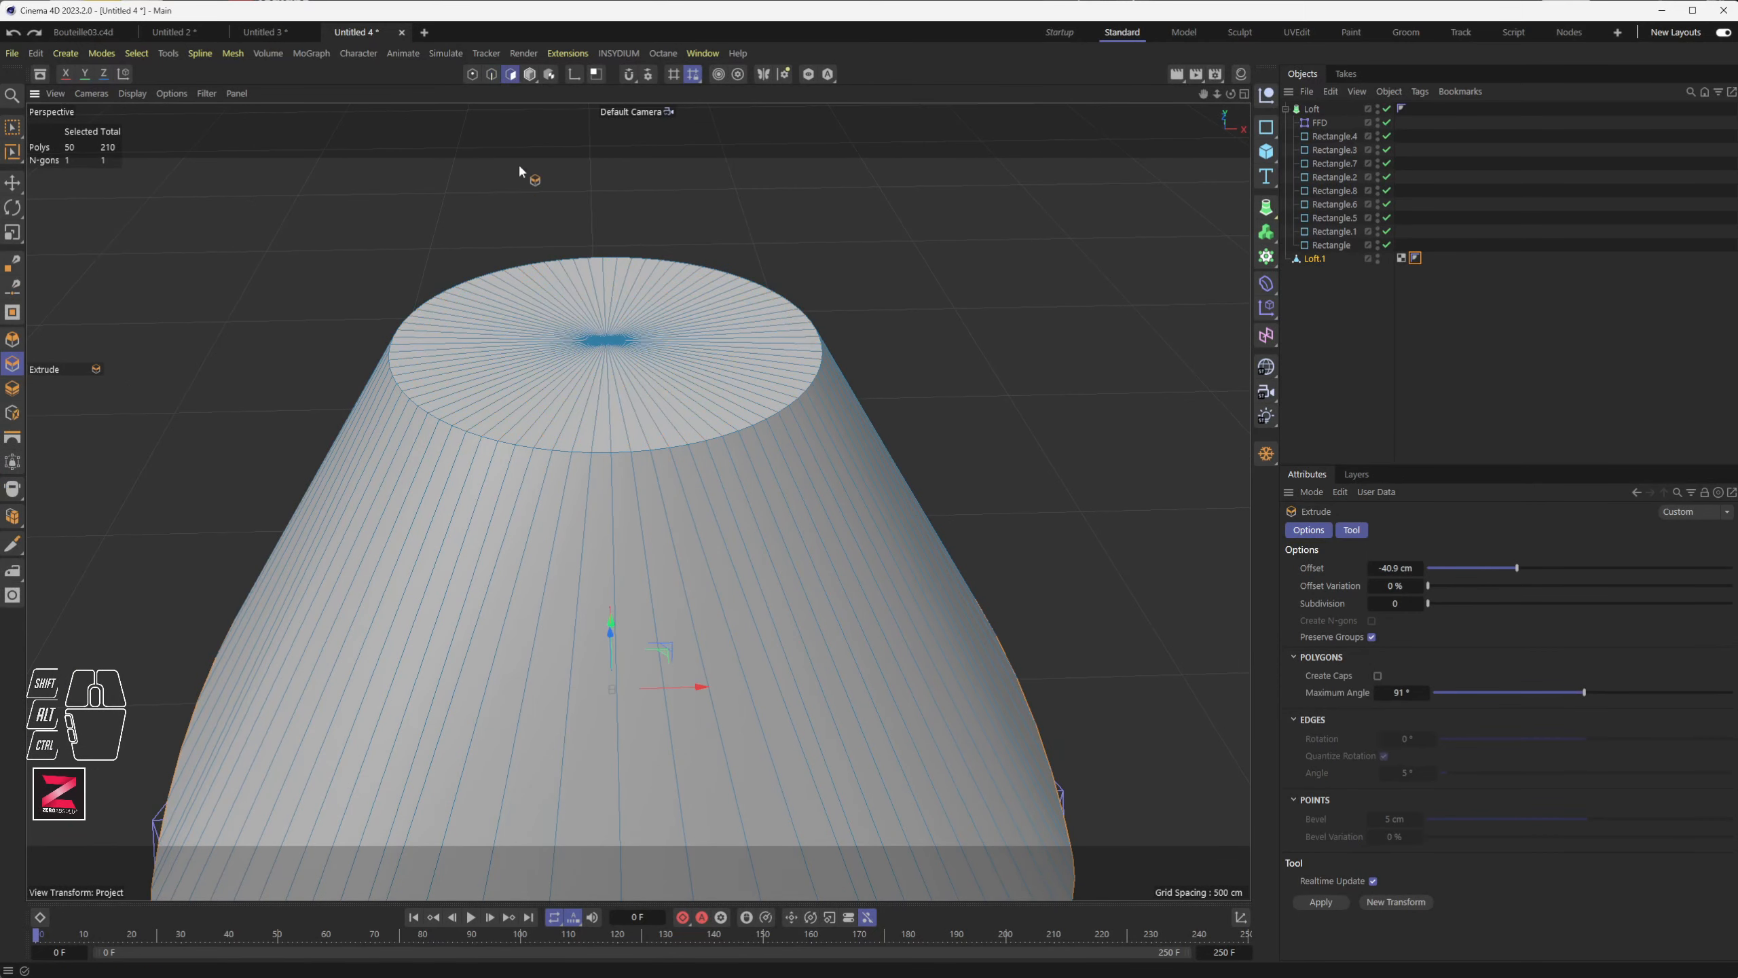
left_click_drag(541, 280, 533, 281)
key("ctrl+z")
left_click(11, 128)
left_click(17, 133)
left_click(62, 142)
mouse_move(595, 301)
left_mouse_down()
mouse_move(529, 413)
mouse_move(602, 298)
left_mouse_up()
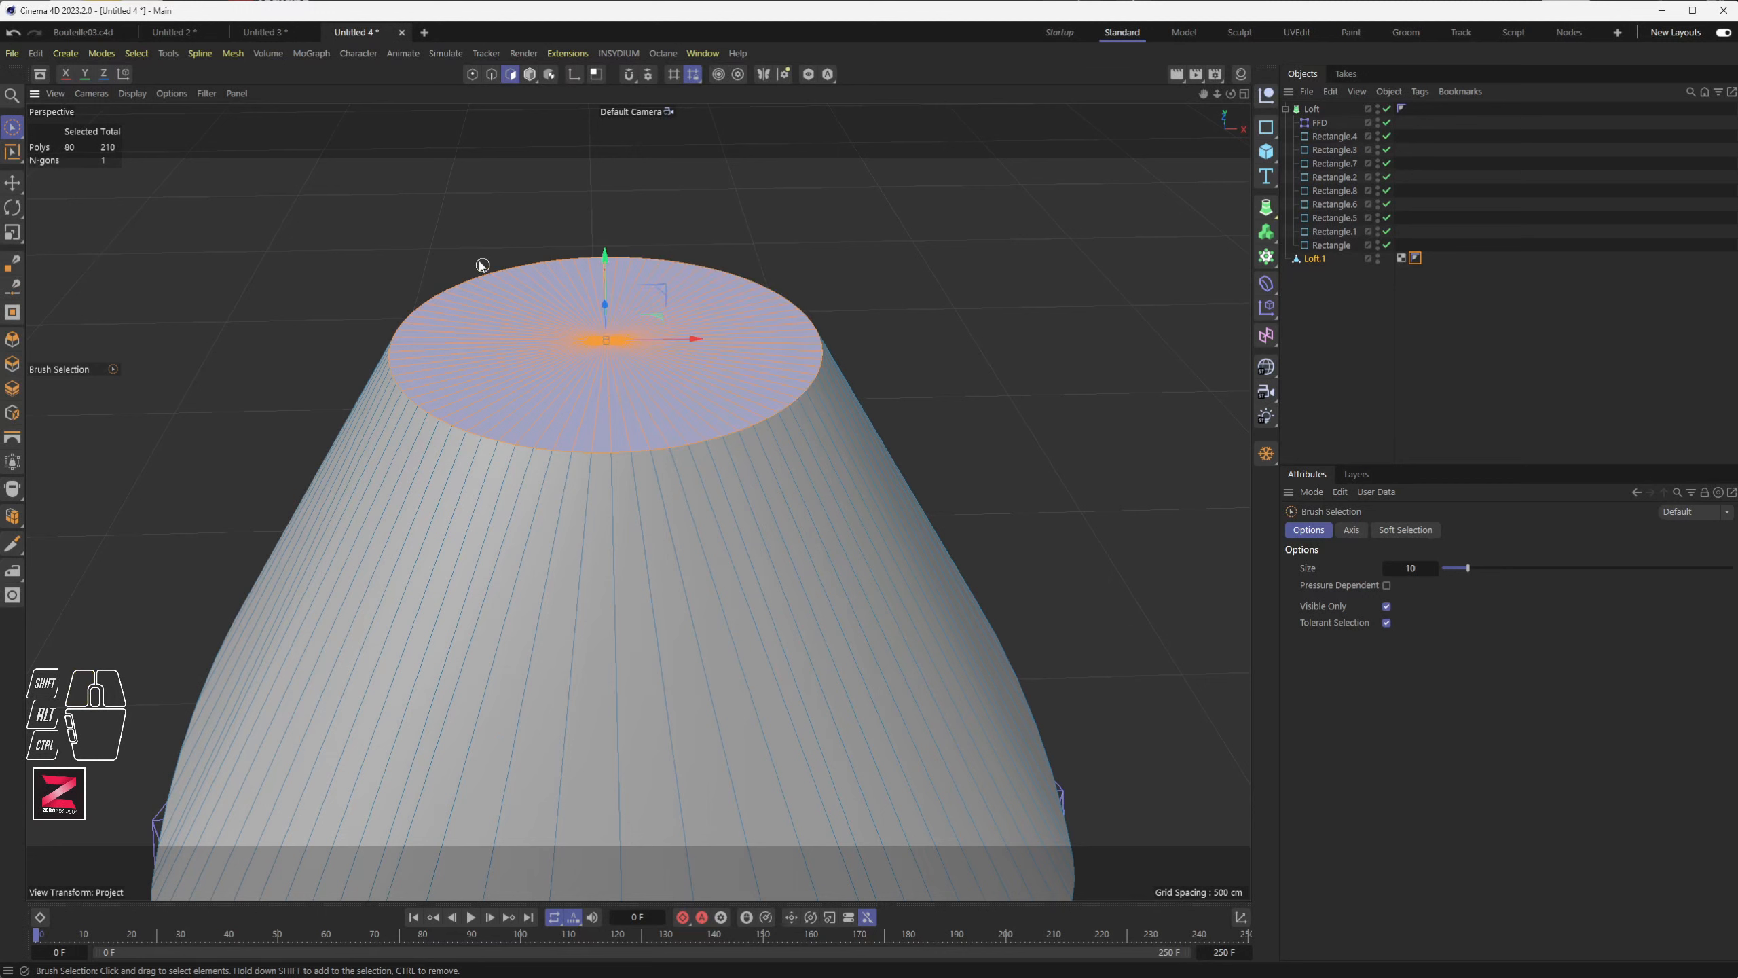
key("ctrl")
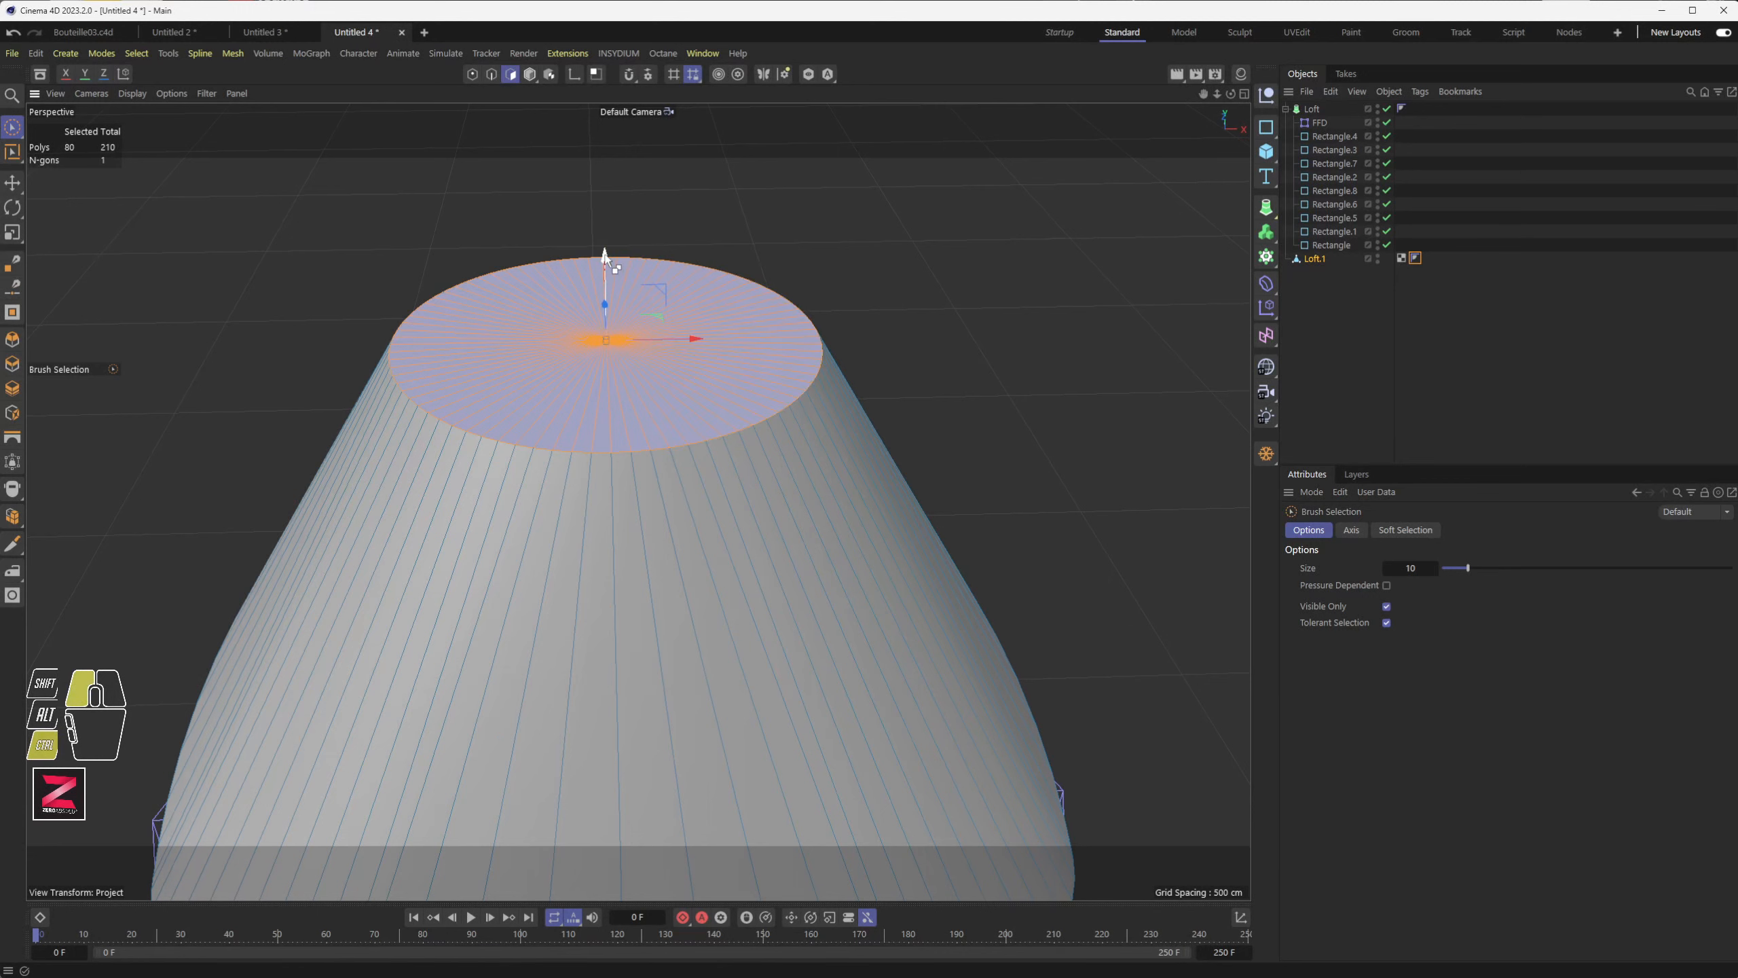
left_click_drag(605, 256, 605, 154, "ctrl")
- Inspect the extruded neck in Lines display mode and restore Gouraud Shading (Lines)
left_click(131, 93)
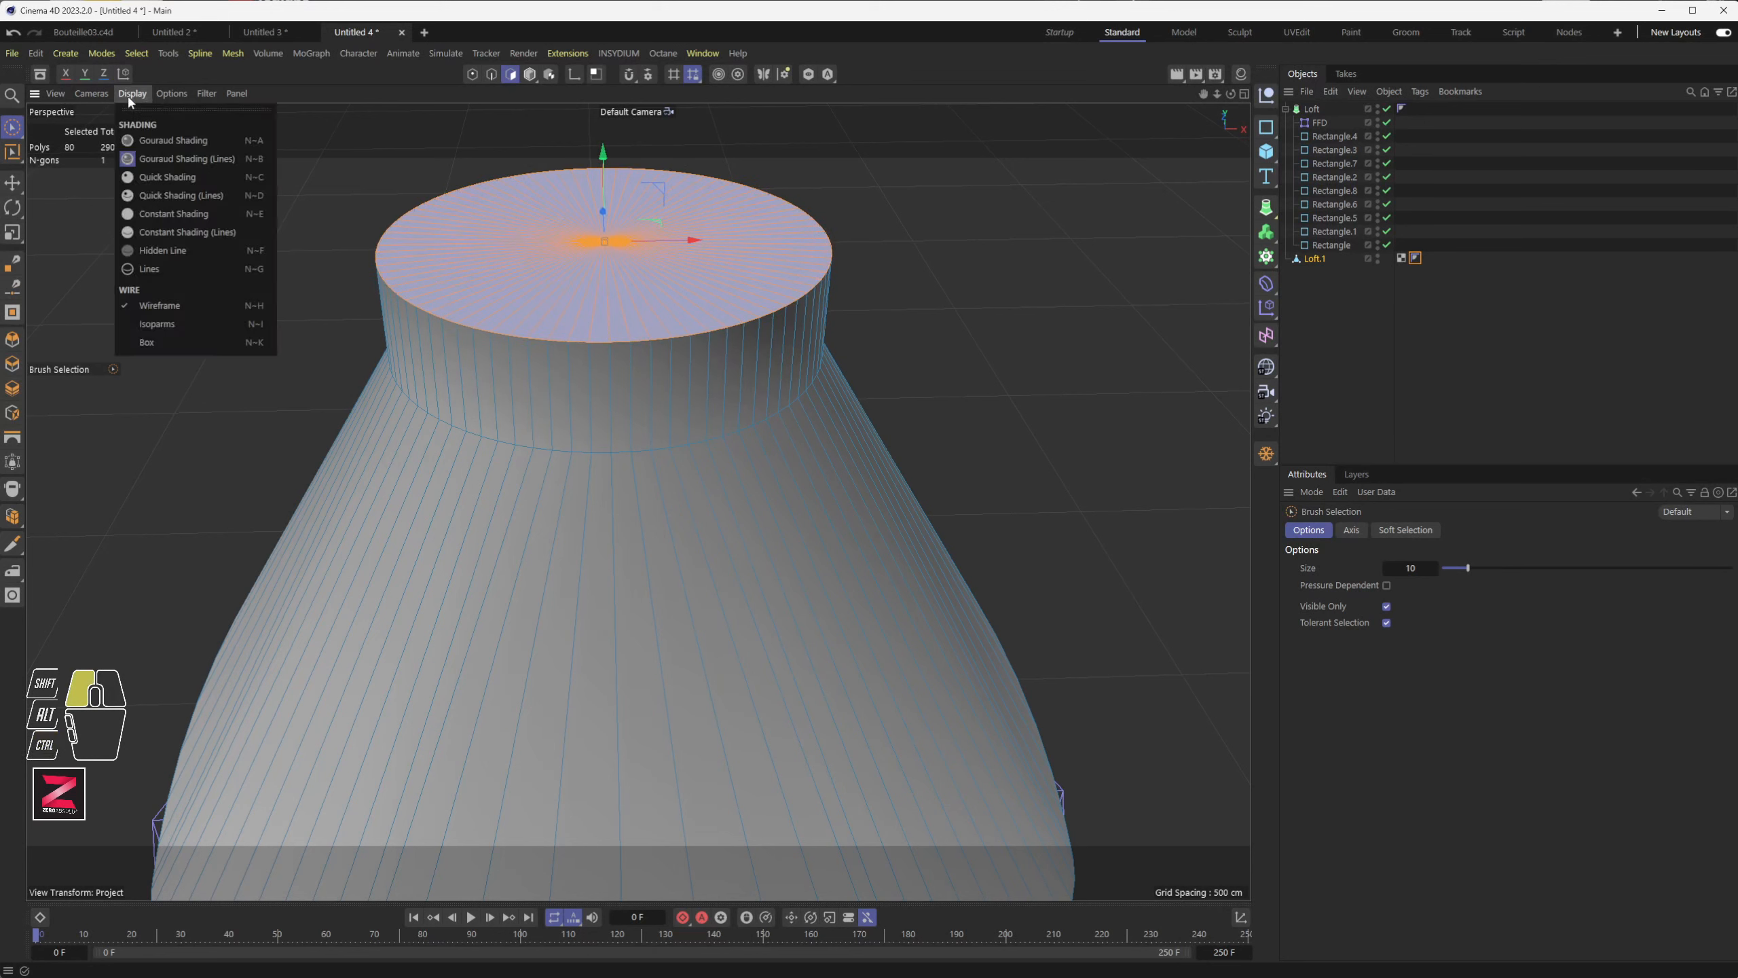
left_click(437, 194)
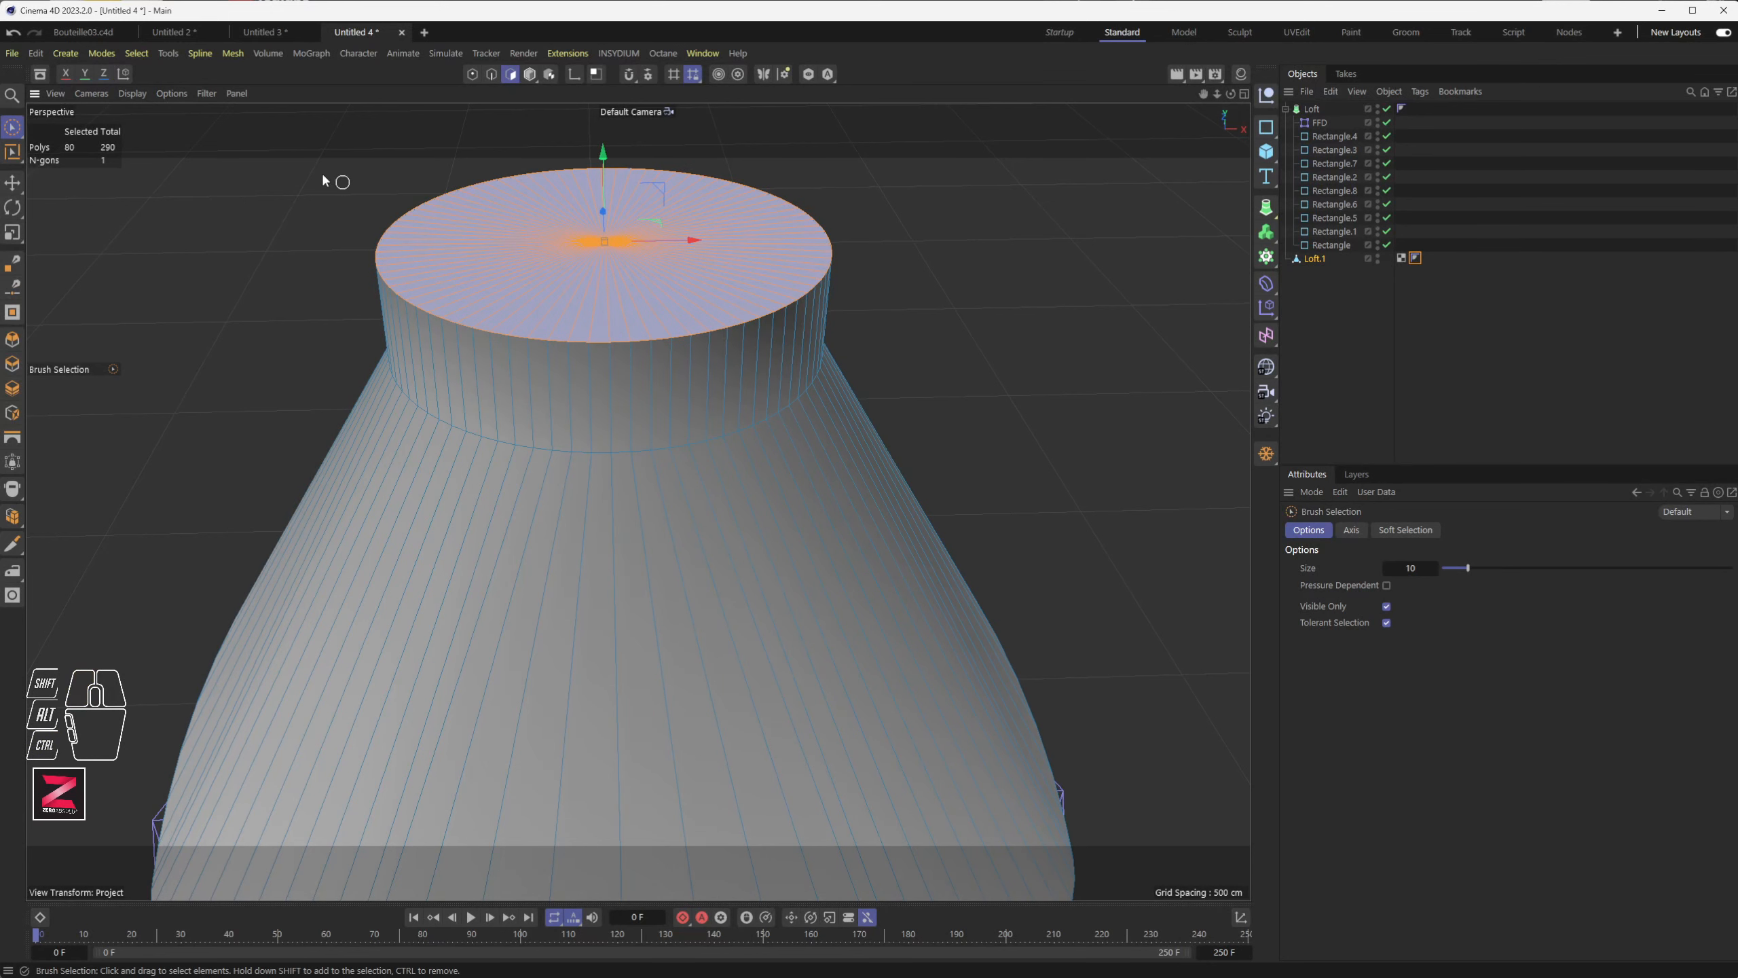
left_click(135, 96)
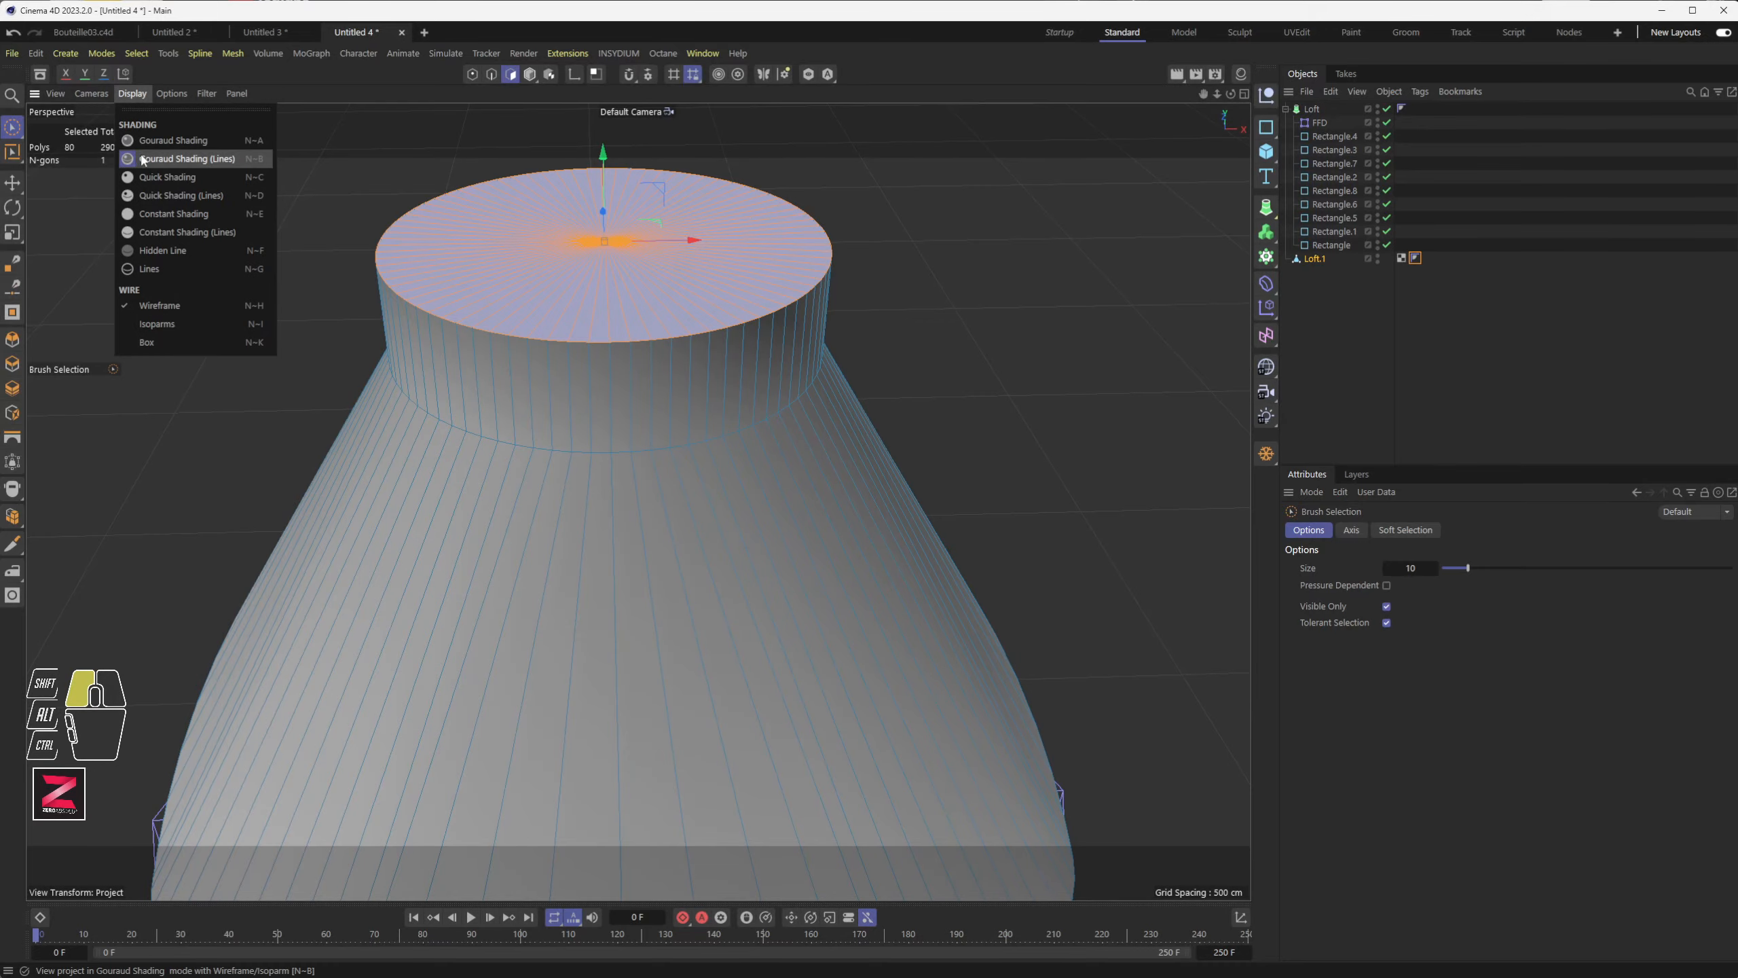
left_click(149, 269)
mouse_move(591, 346)
left_mouse_down("alt")
mouse_move(622, 342)
mouse_move(595, 214)
mouse_move(619, 324)
left_mouse_up("alt")
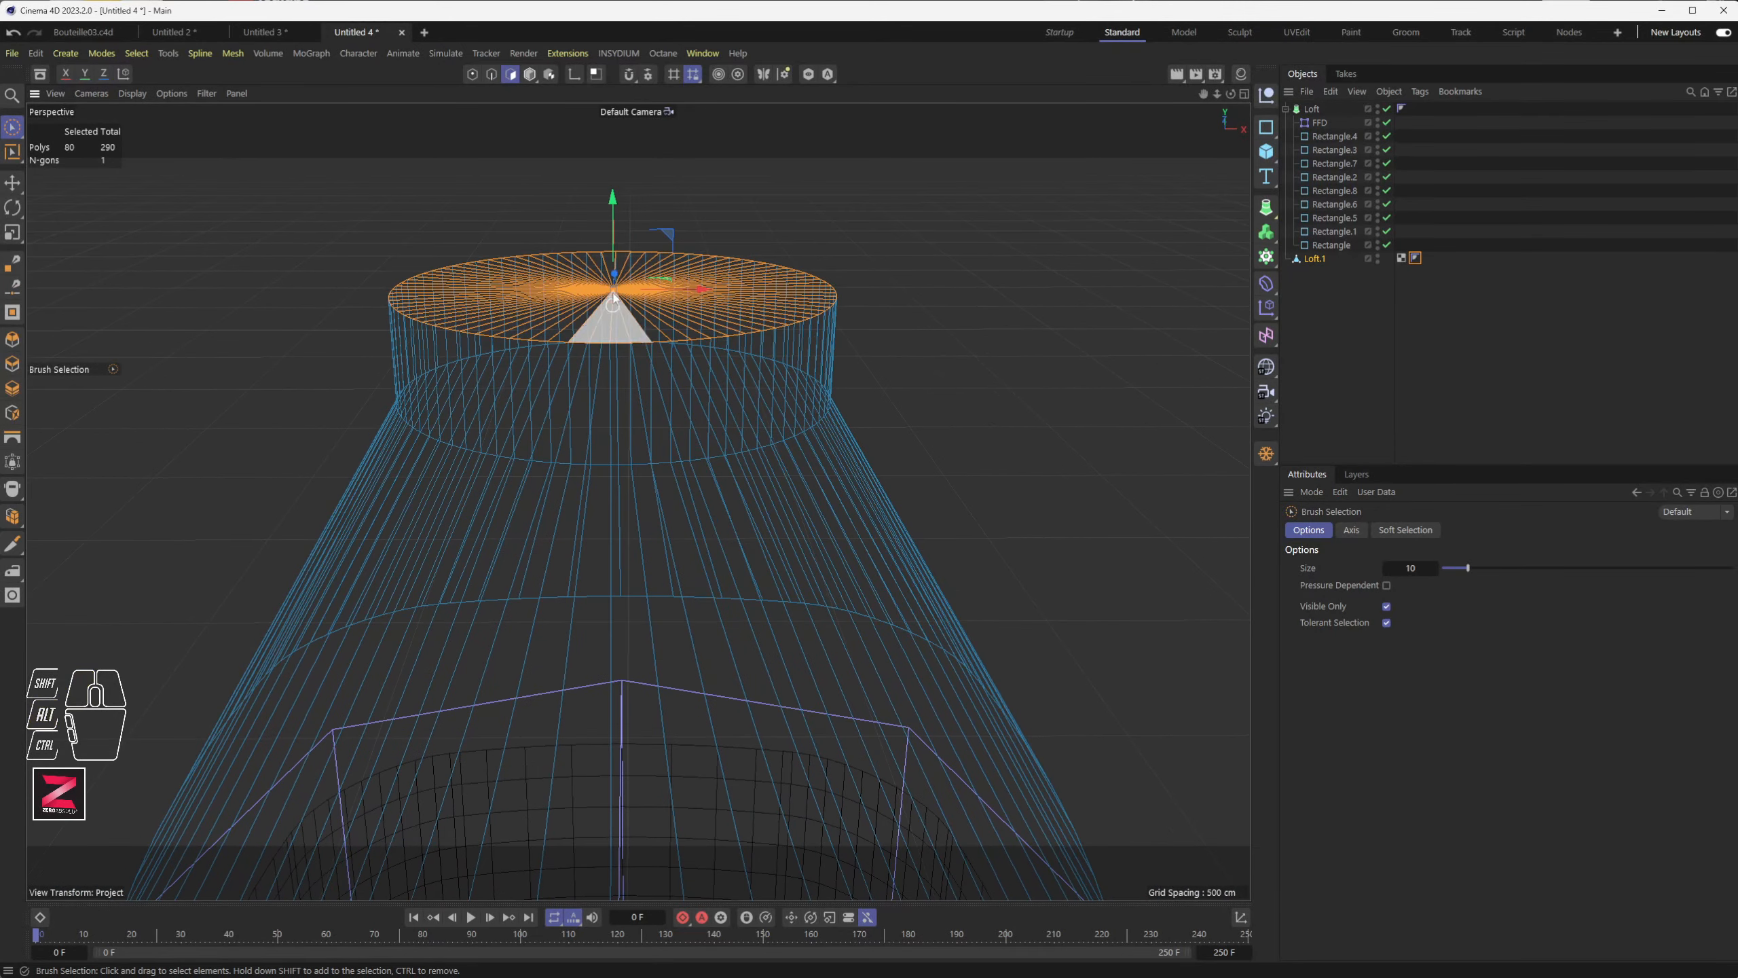
left_click_drag(645, 469, 633, 510, "alt")
left_click(133, 93)
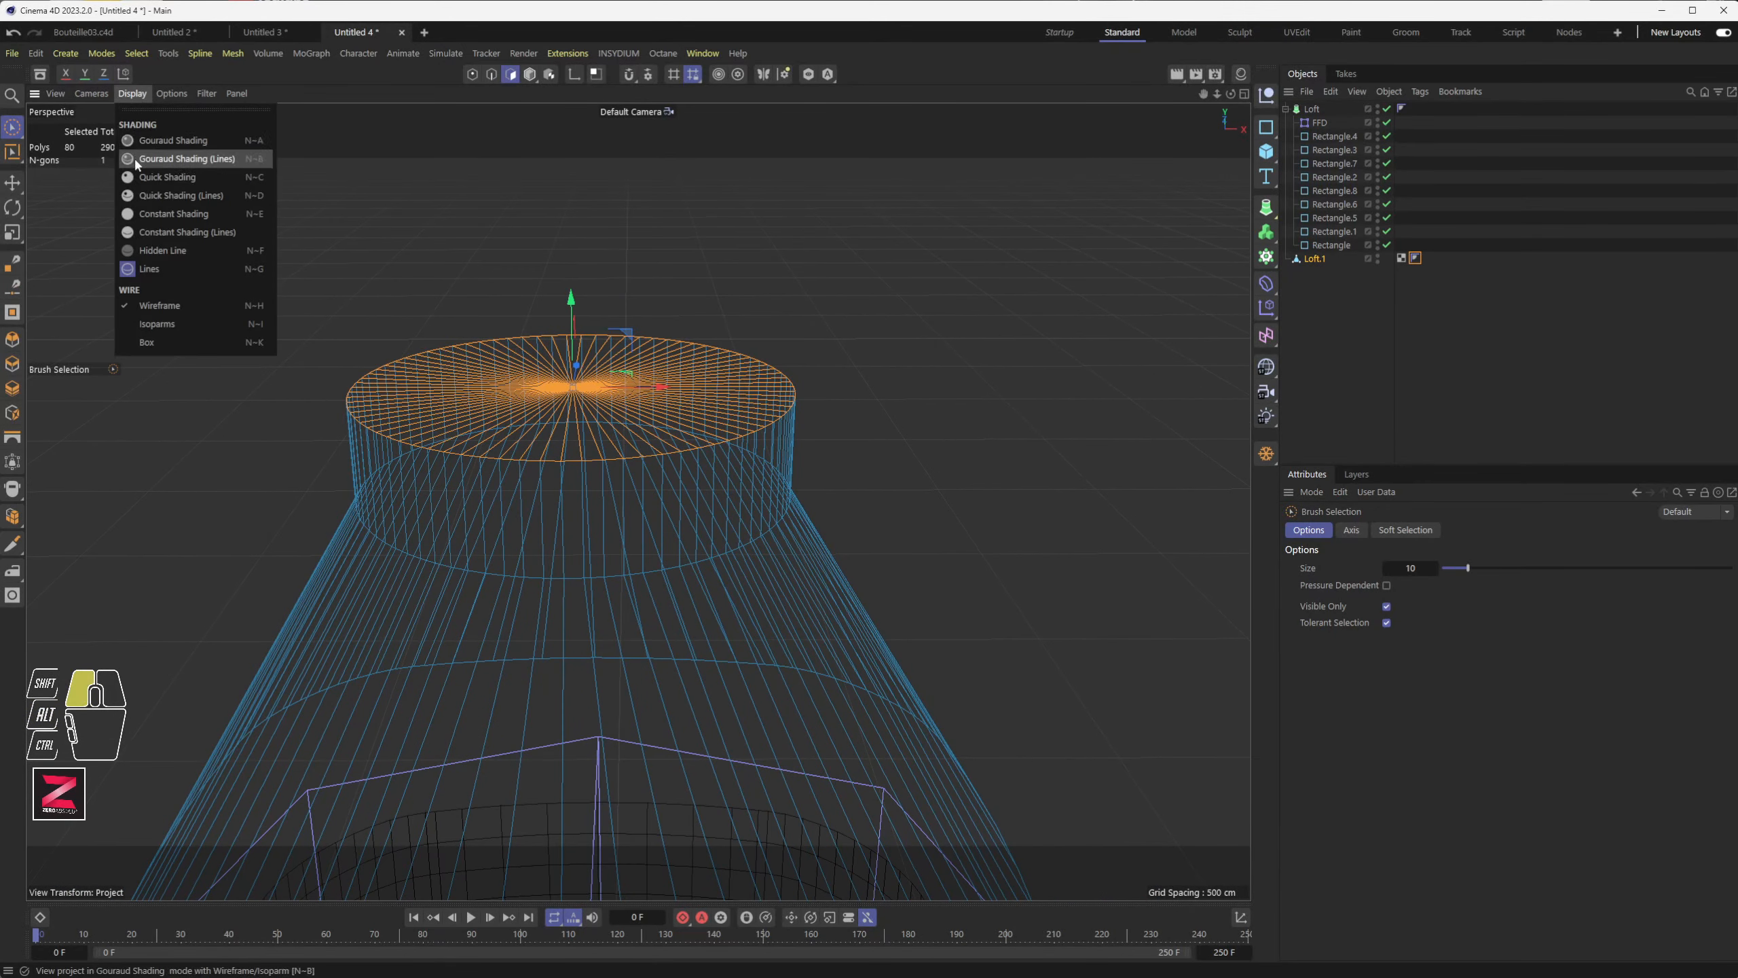
left_click(158, 143)
- Raise the neck with a thin extruded band and scale its top face outward to form a protruding collar
left_click_drag(570, 311, 575, 246)
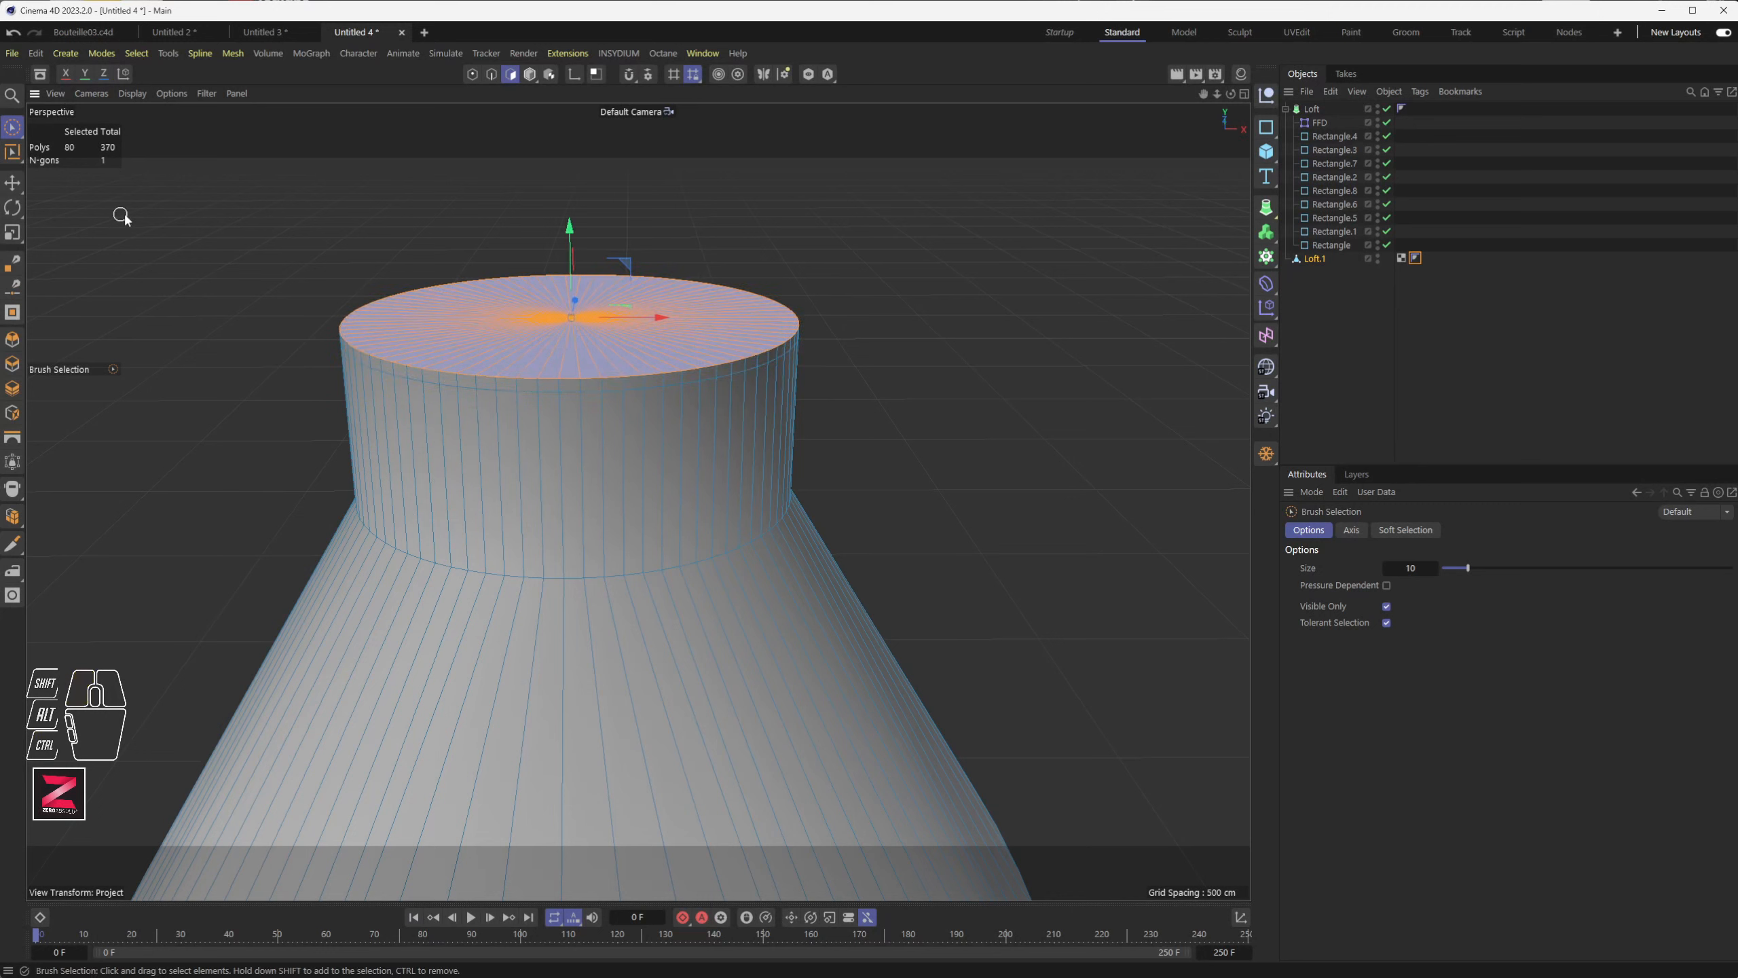
key("r")
key("t")
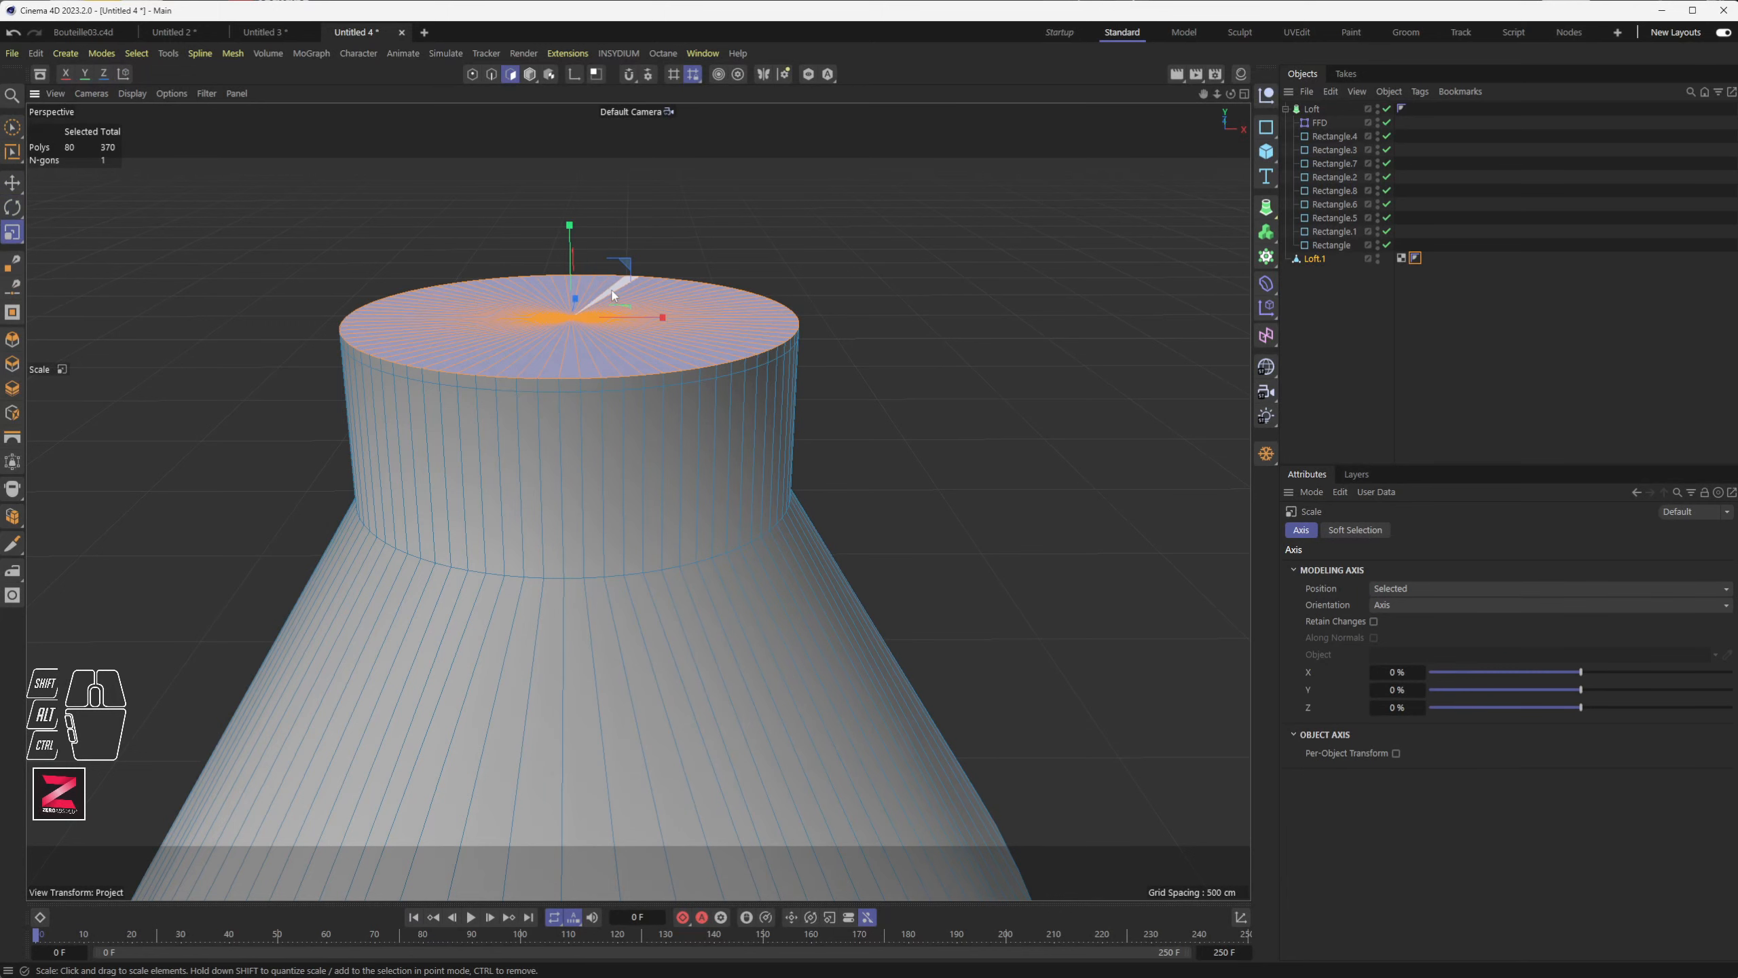
left_click_drag(628, 291, 631, 304, "alt")
left_click(633, 300)
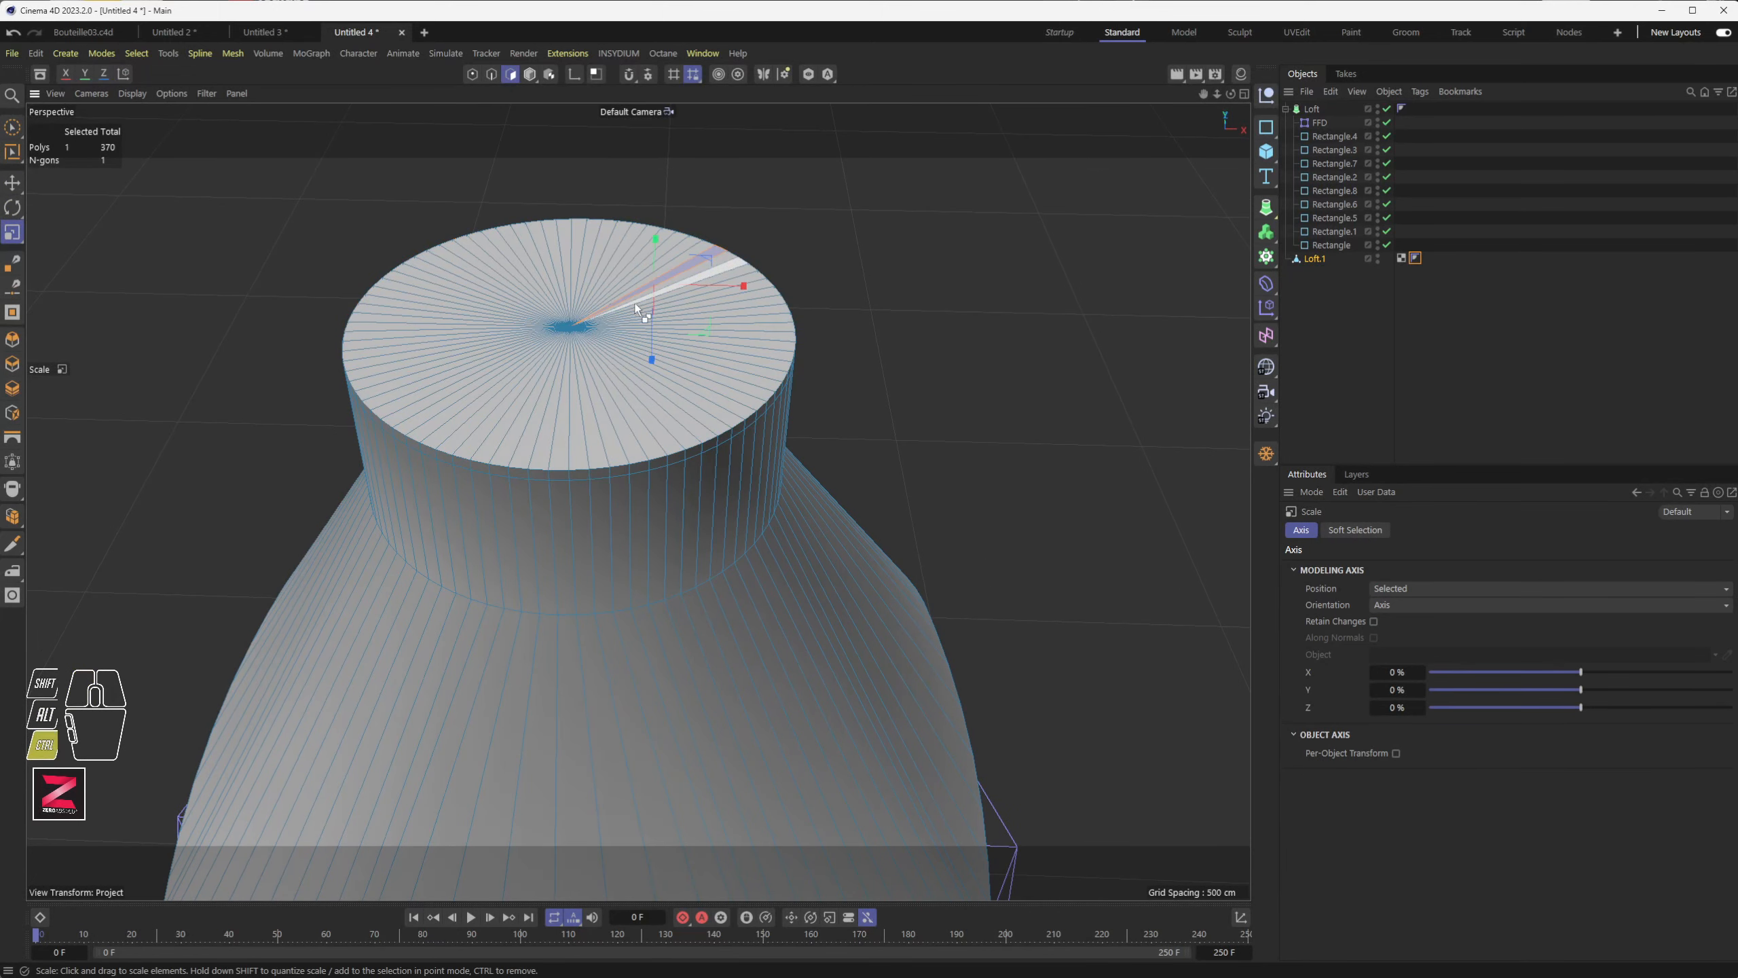
key("ctrl+z")
left_click_drag(632, 299, 567, 246)
key("e")
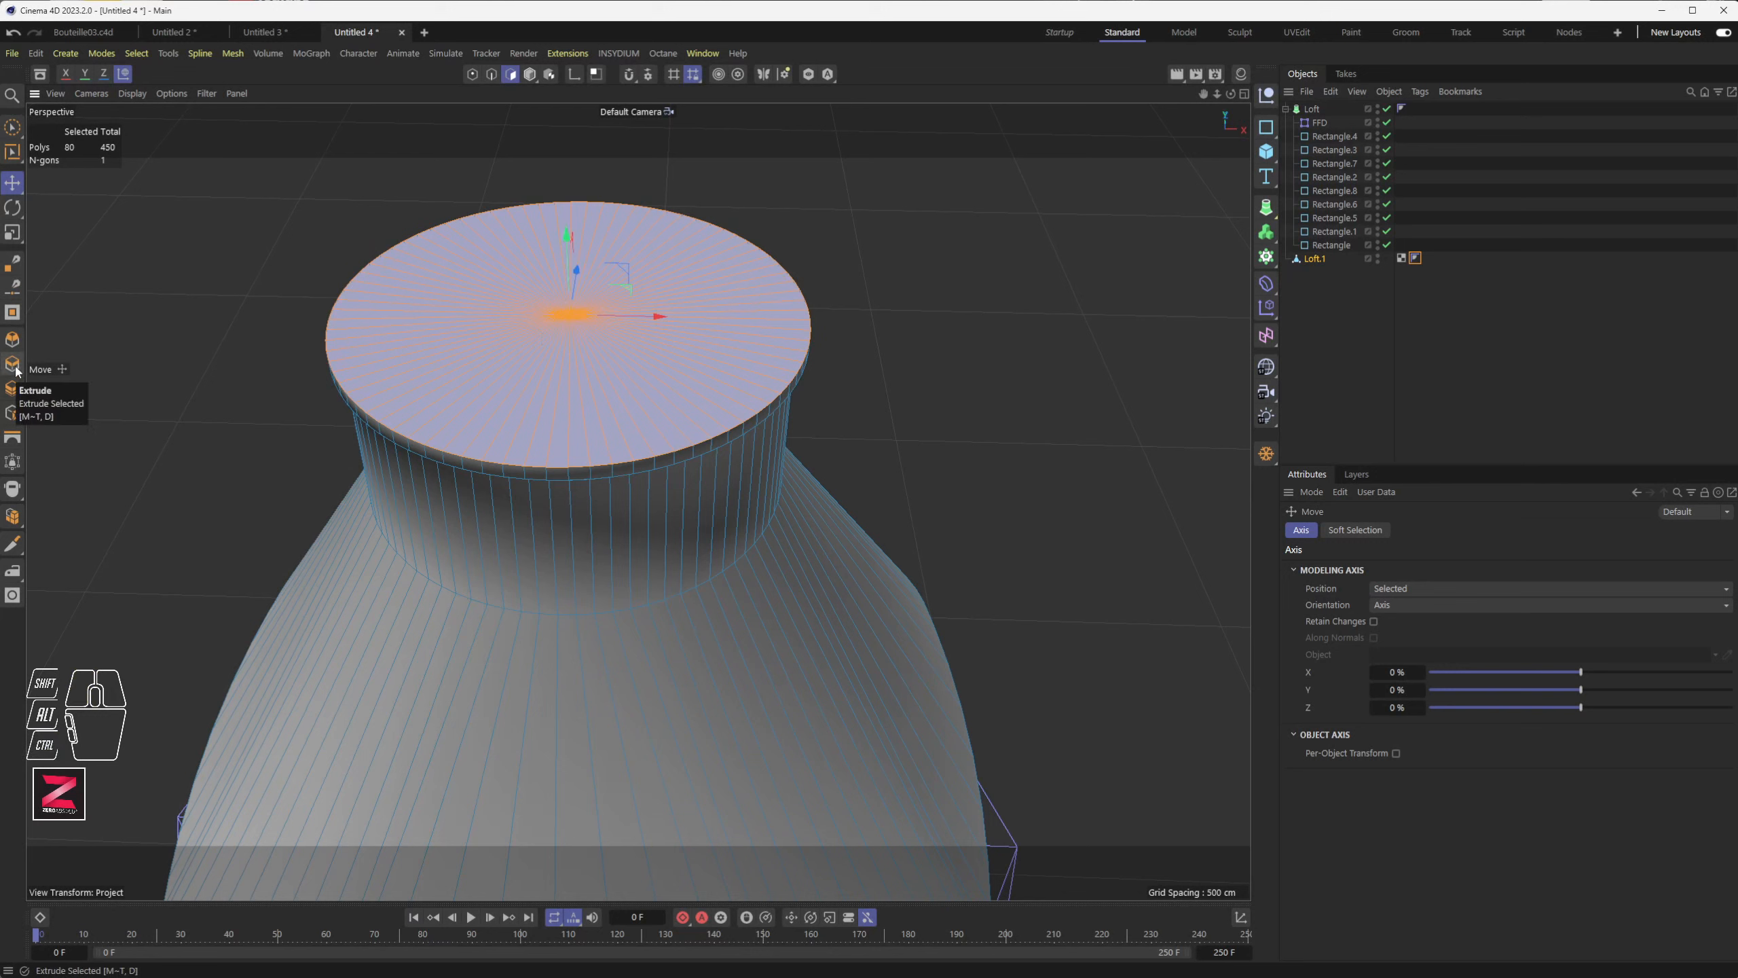
- Inset the collar's top face by 5.9 cm and extrude the inner face upward to form the mouth
left_click(13, 416)
left_click_drag(507, 312, 526, 312)
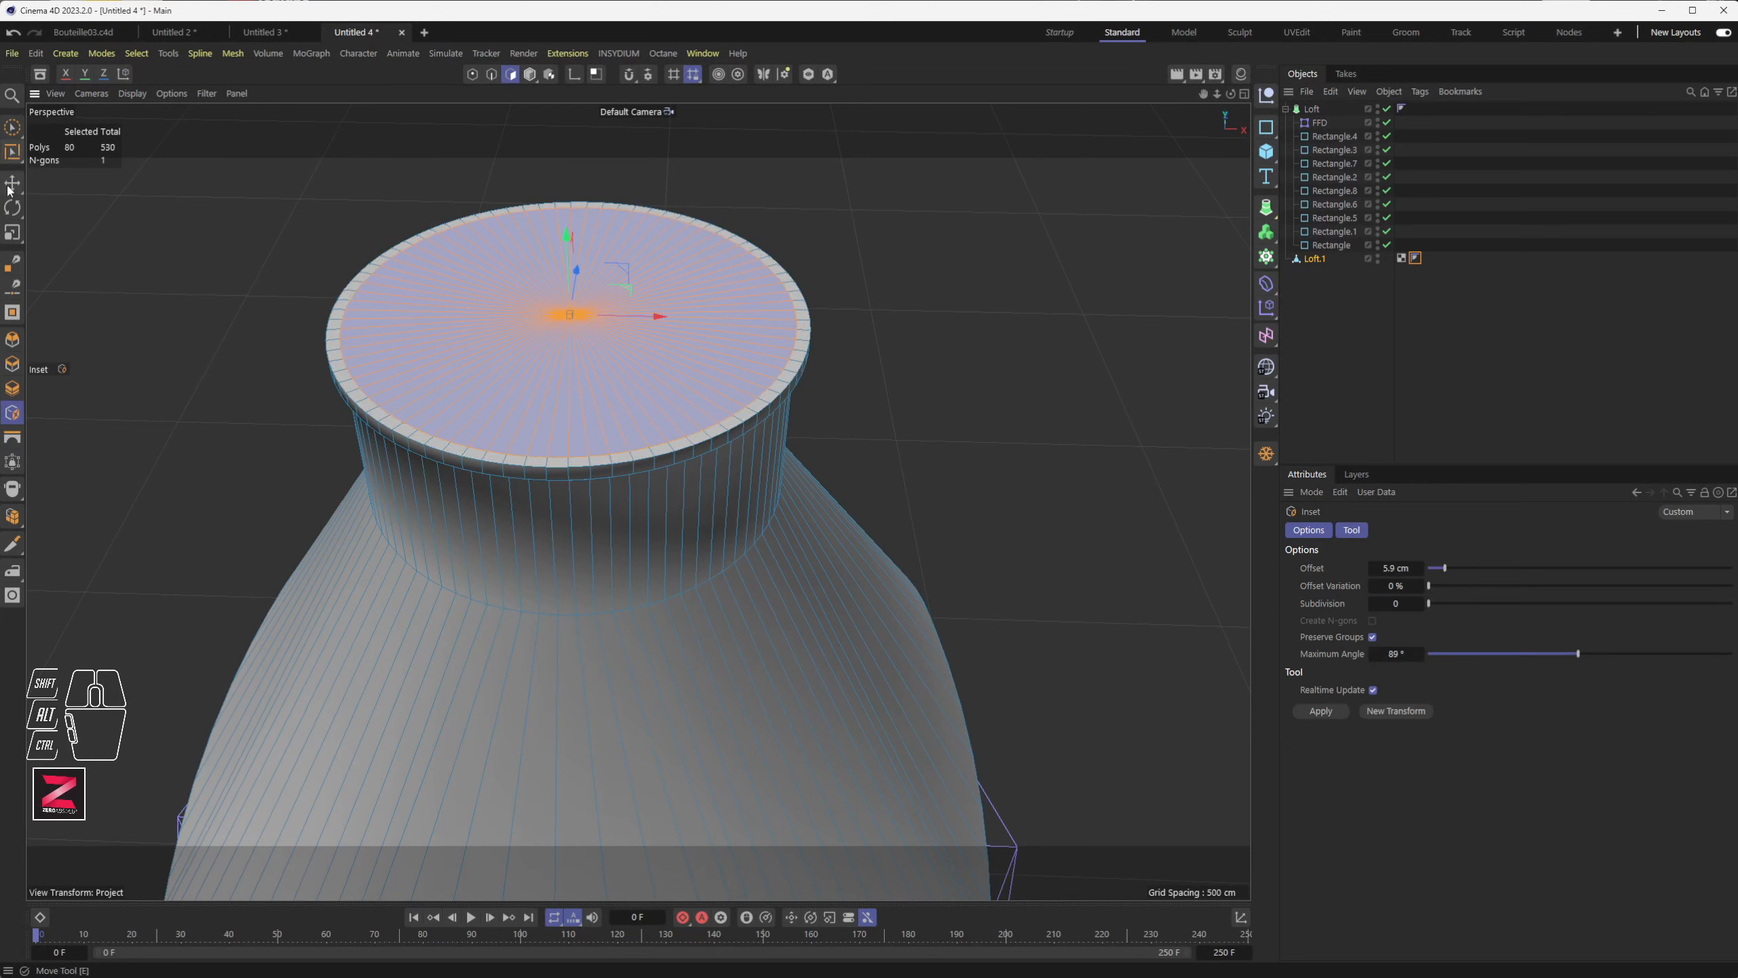
key("e")
left_click_drag(562, 233, 568, 187, "ctrl")
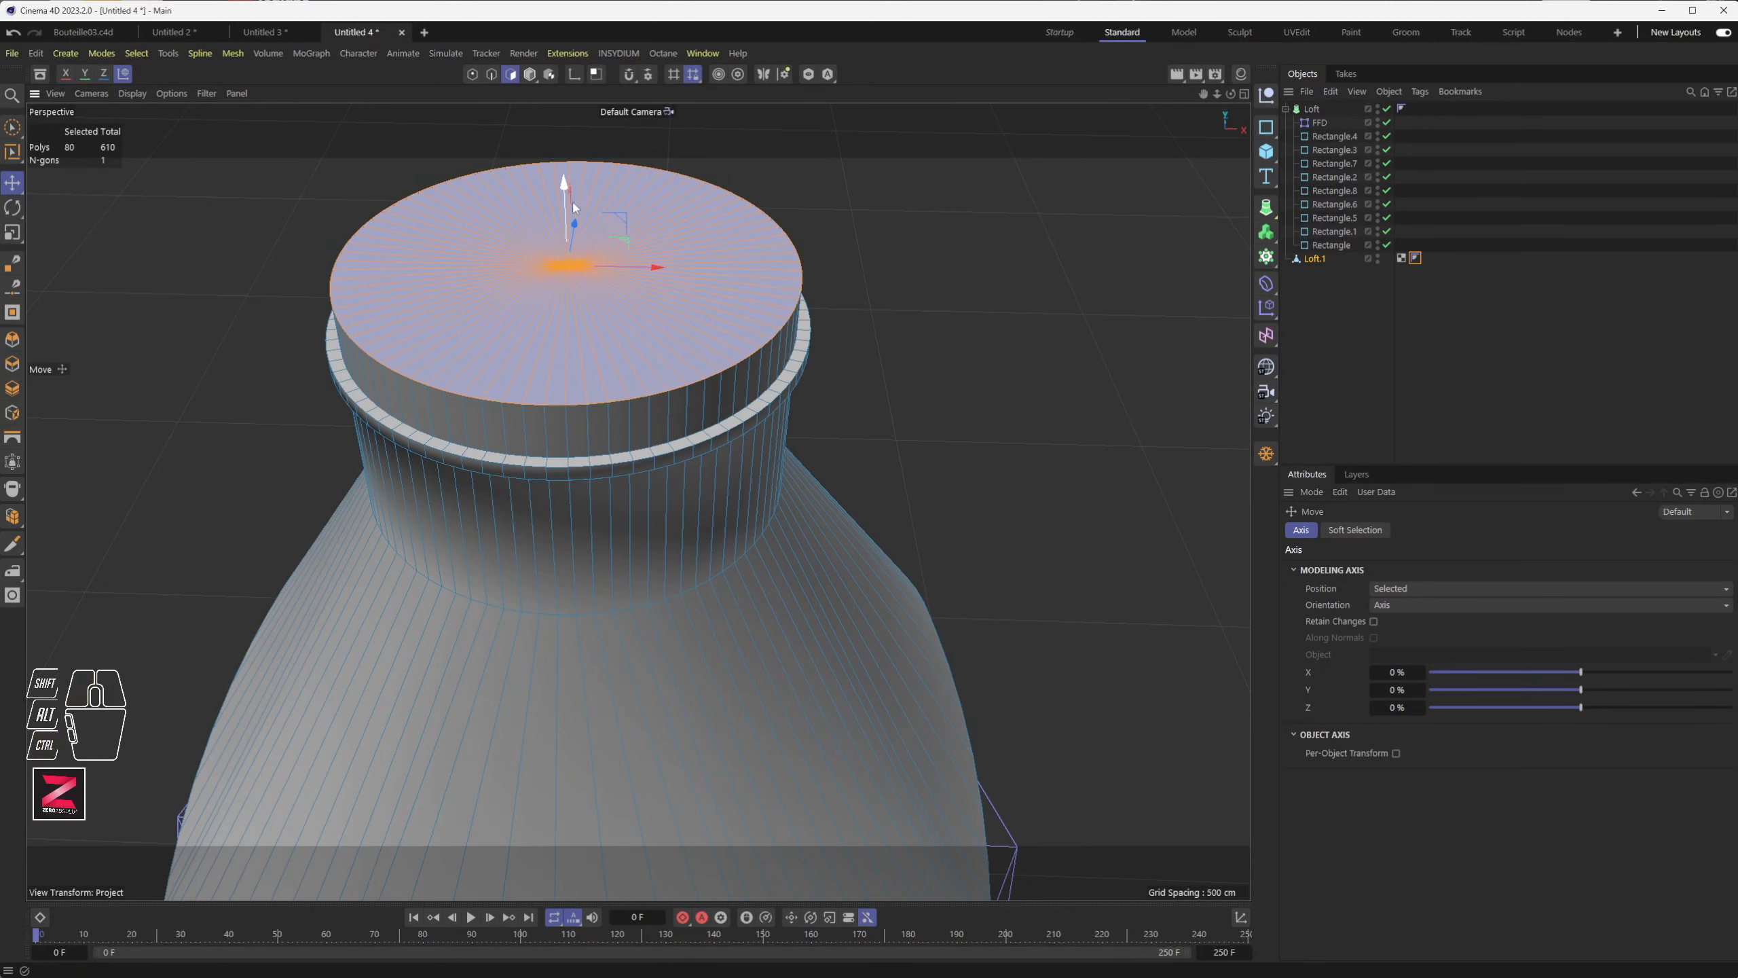
- Delete the mouth's top polygons and the large face under the shoulder so that both ends are open
key("Delete")
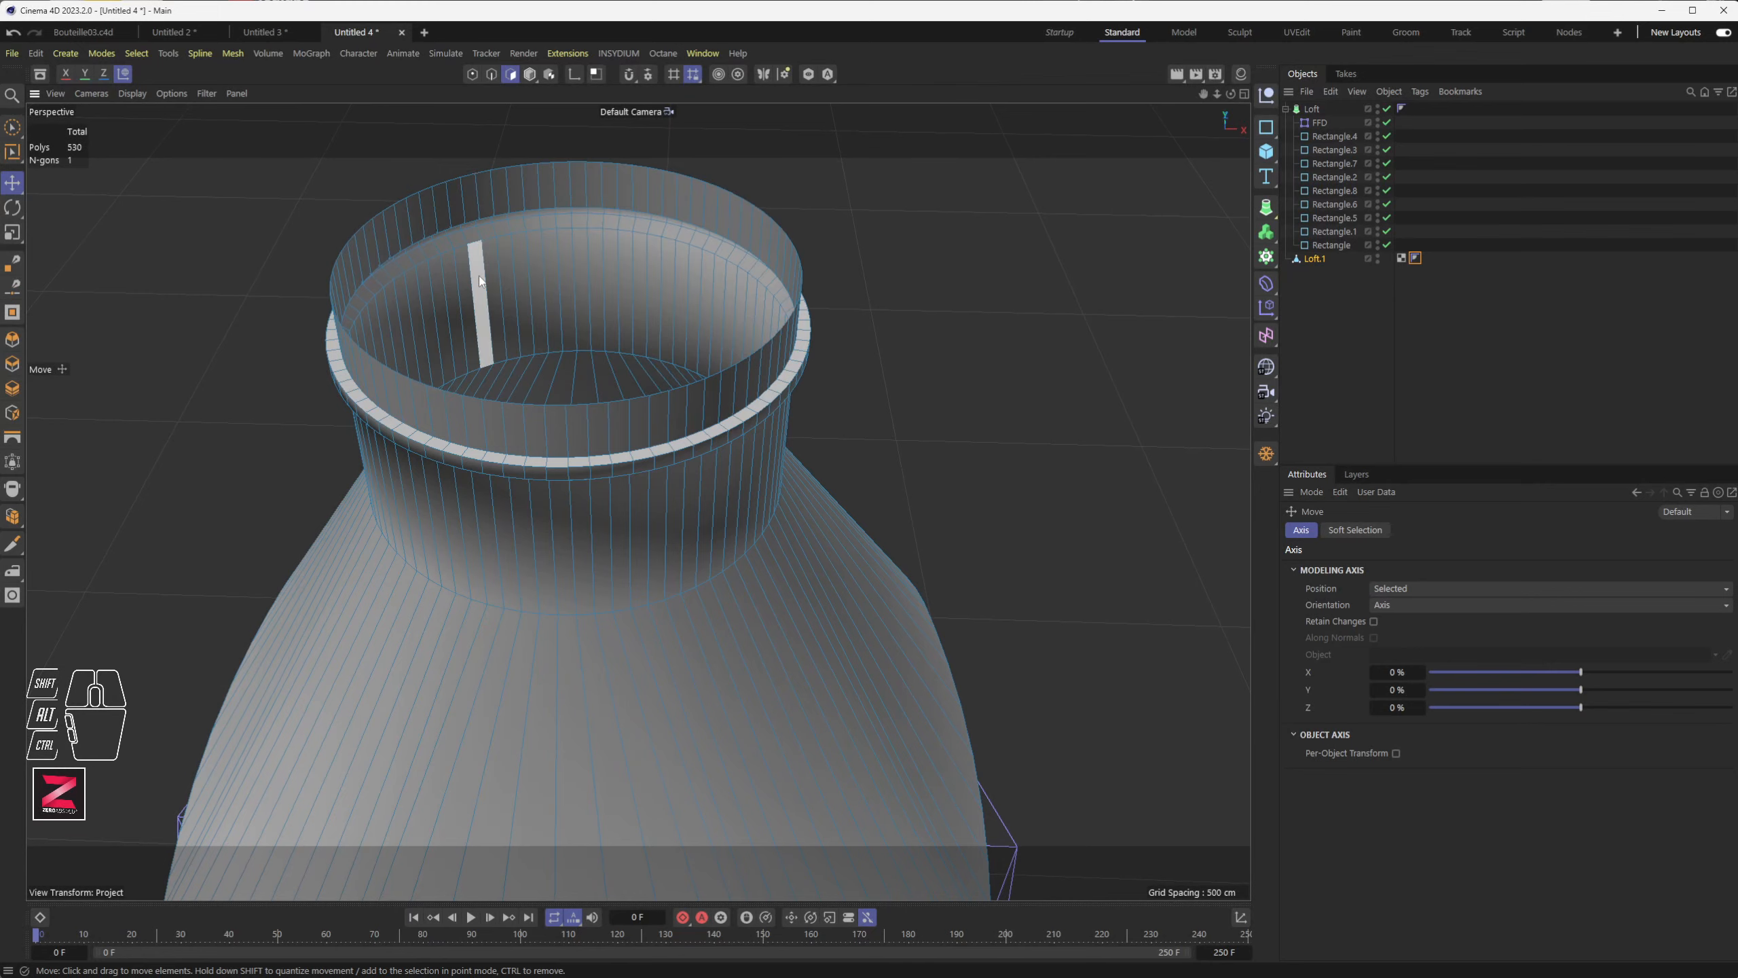
left_click_drag(1032, 465, 846, 300, "alt")
left_click(699, 609)
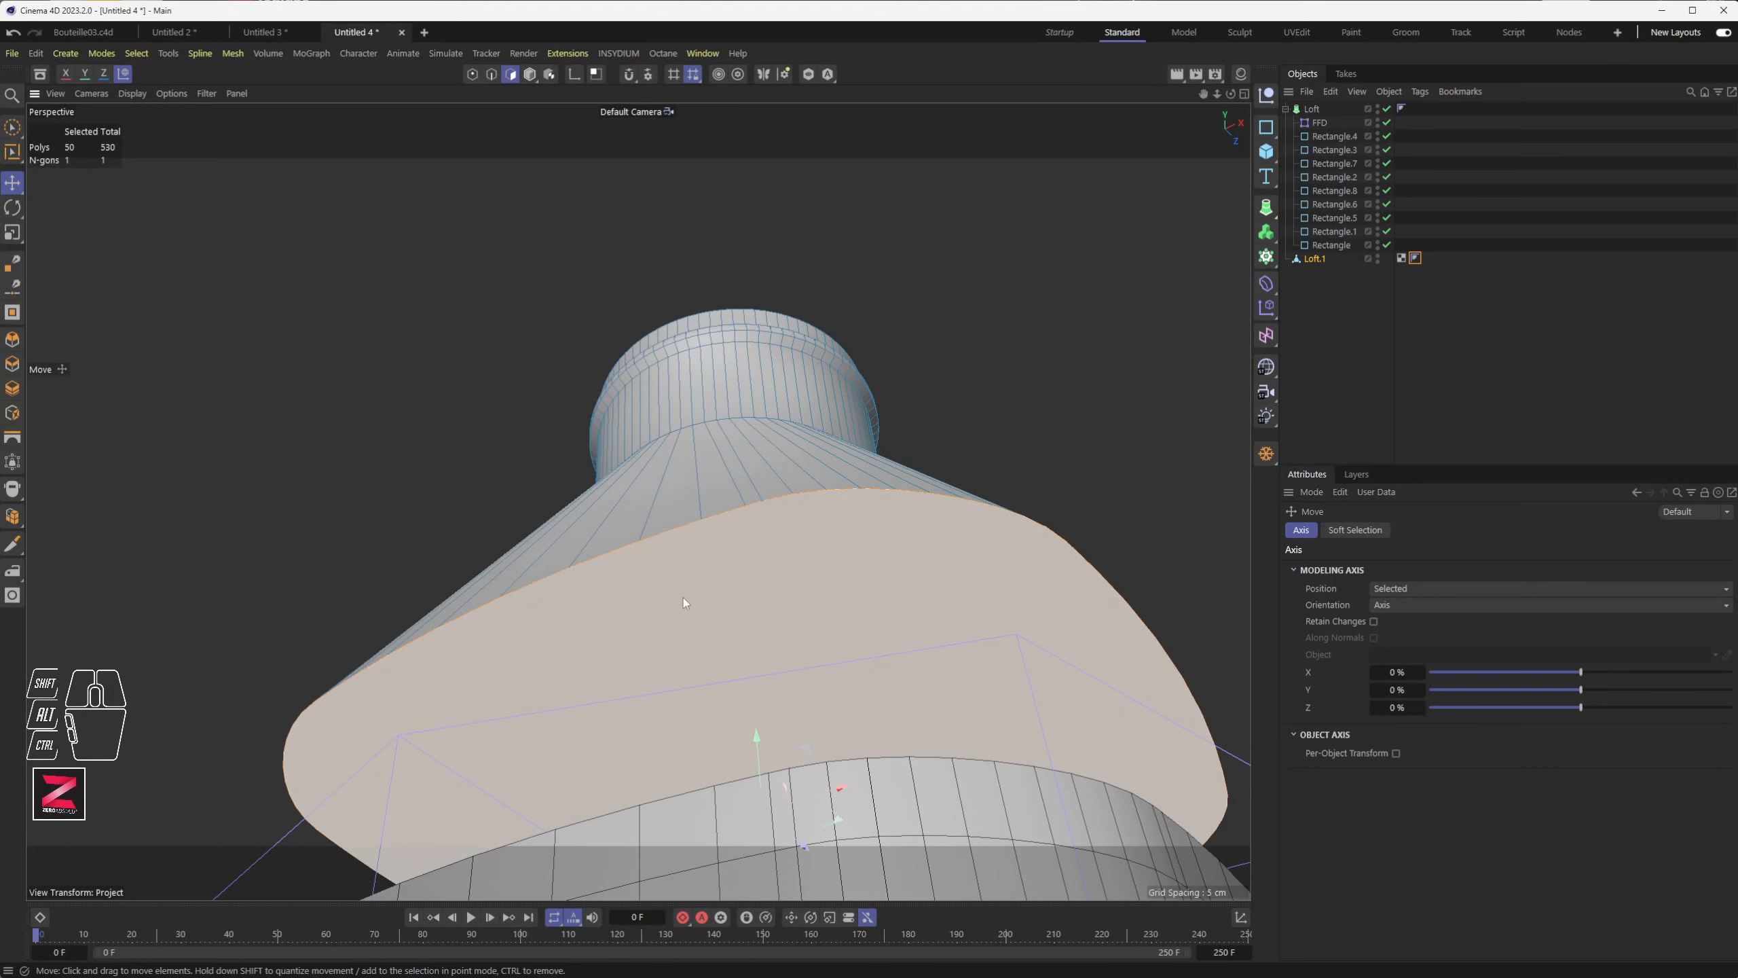
key("Delete")
left_click_drag(683, 597, 670, 876, "alt")
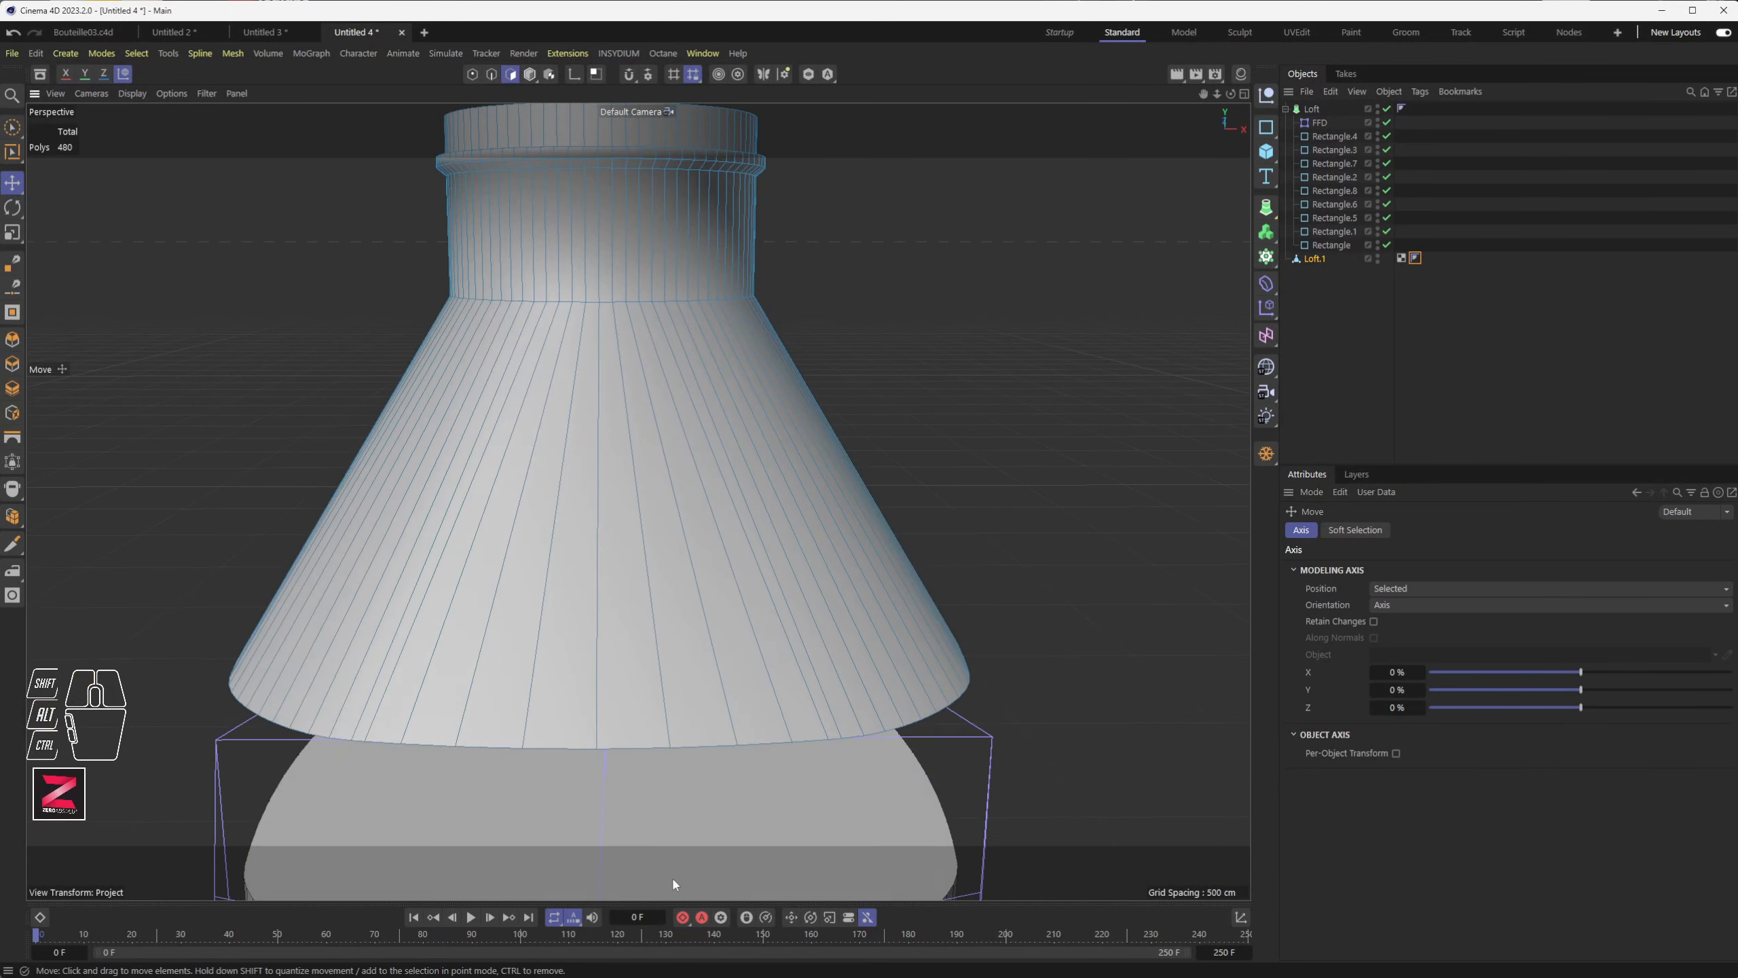
left_click_drag(694, 798, 575, 553, "alt")
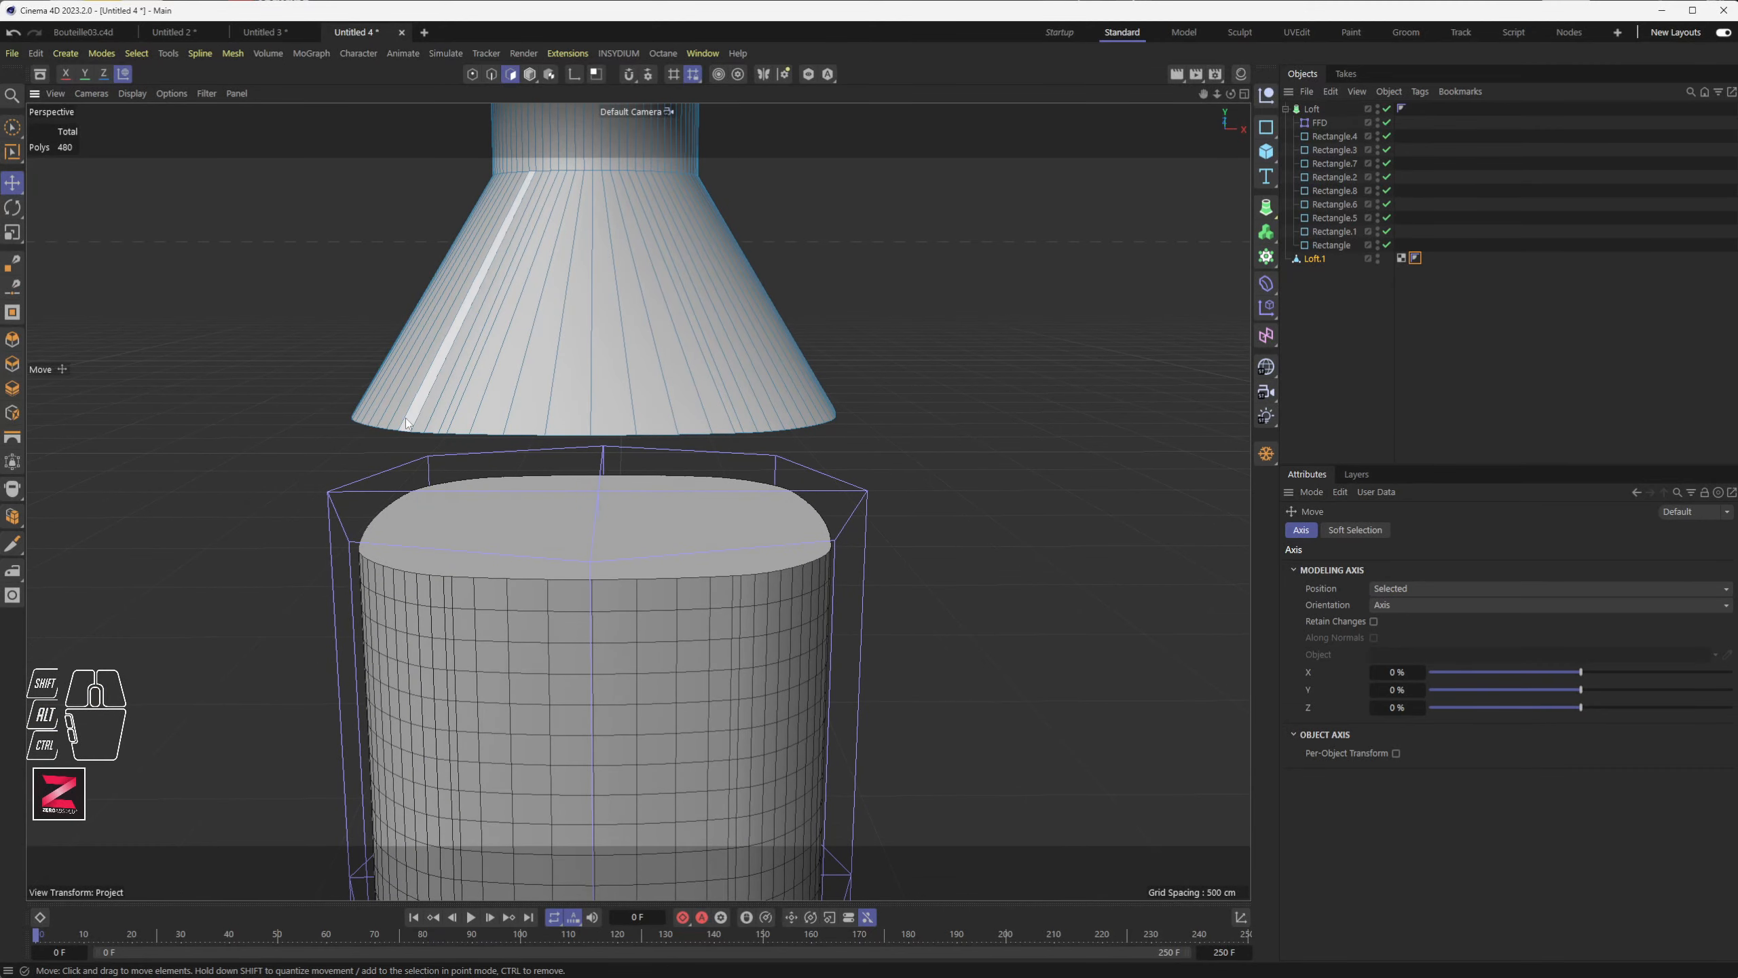
left_click_drag(554, 487, 681, 471, "alt")
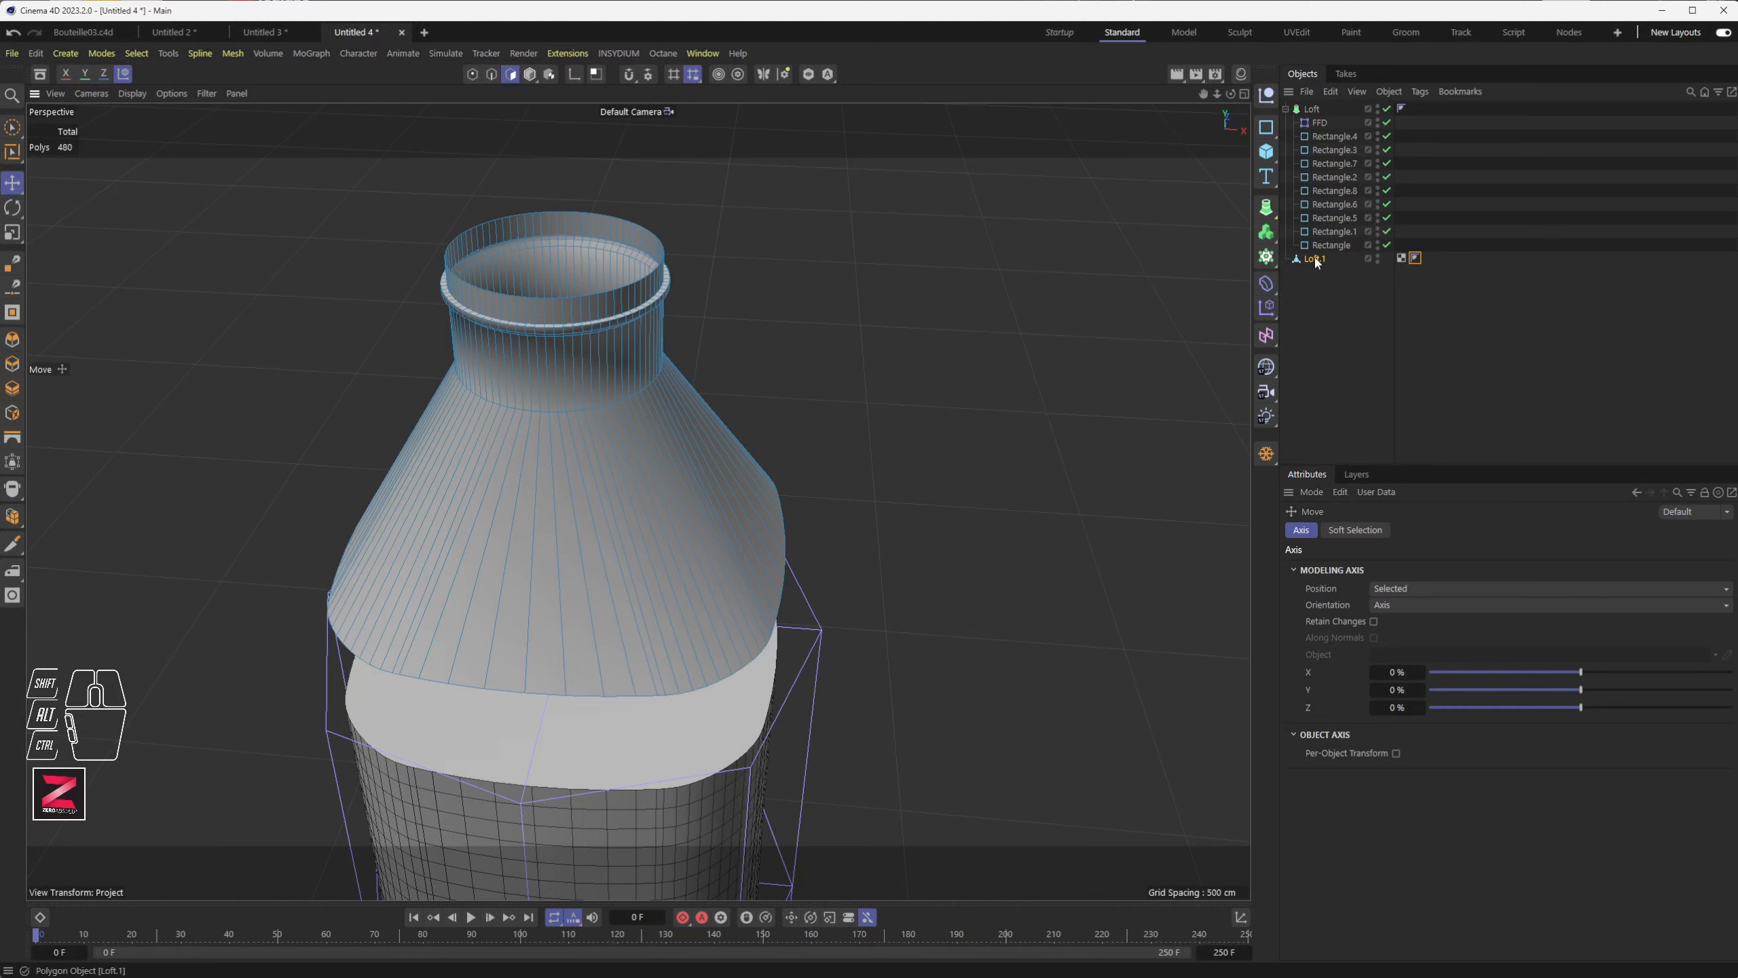
- Add a Connect object and make the Loft body and the Loft.1 shoulder its children
left_click(1307, 296)
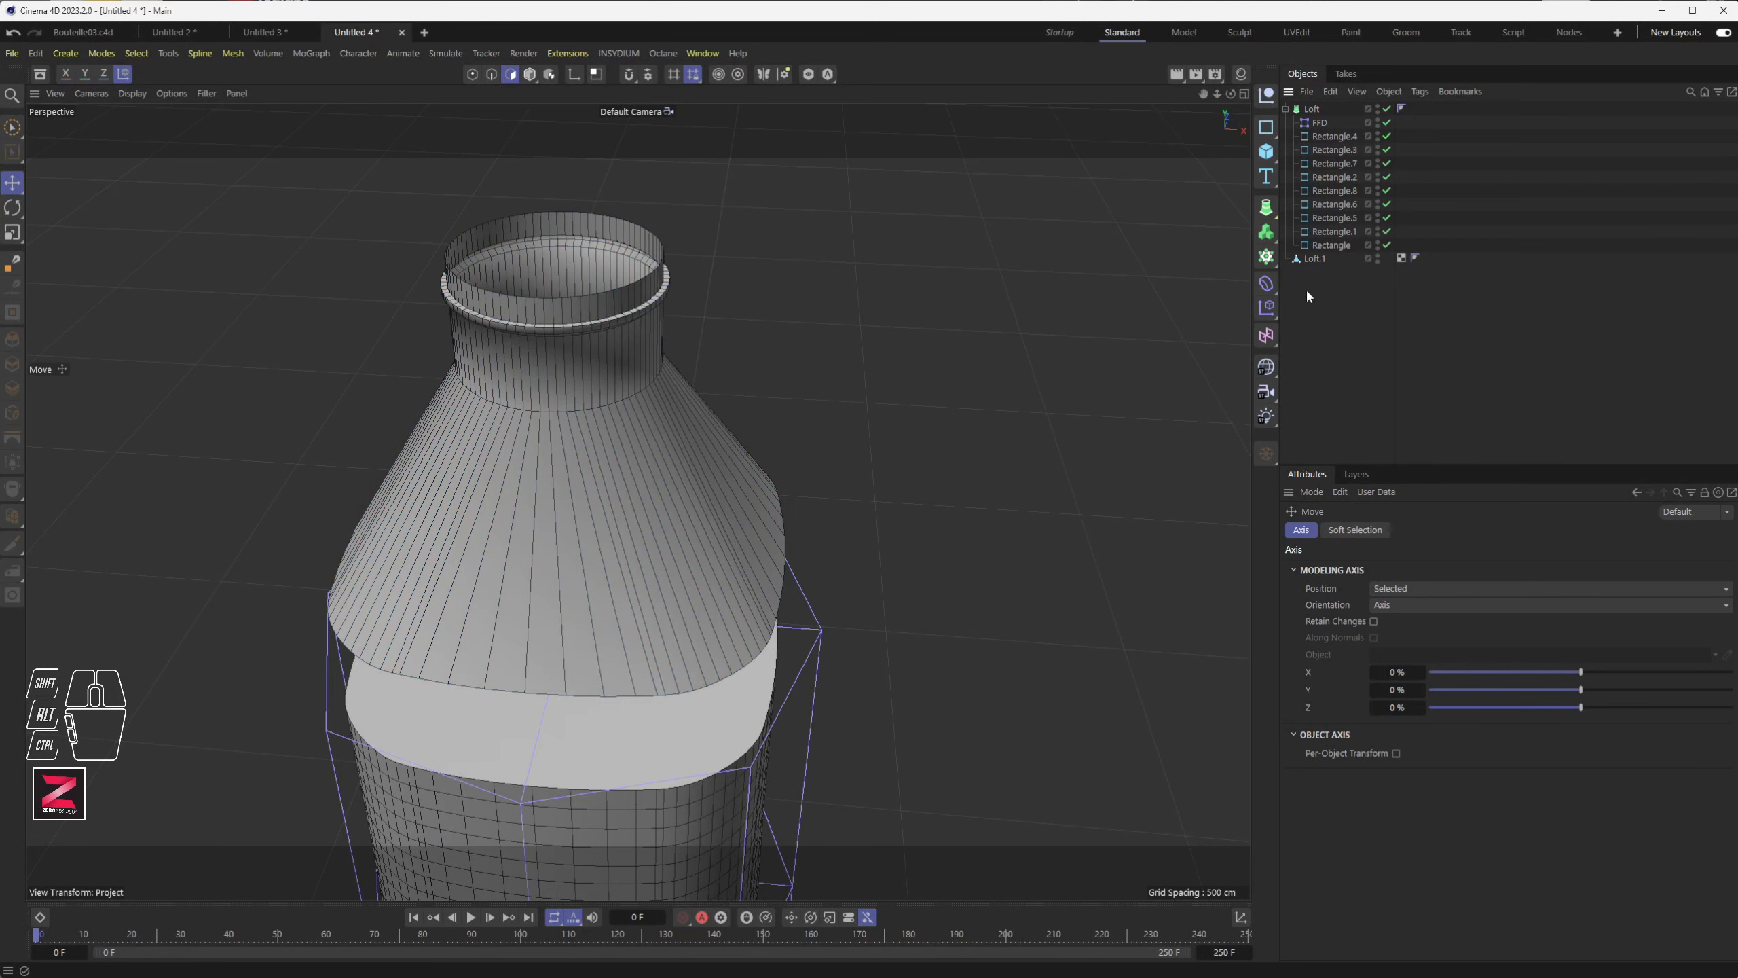
left_click(1272, 261)
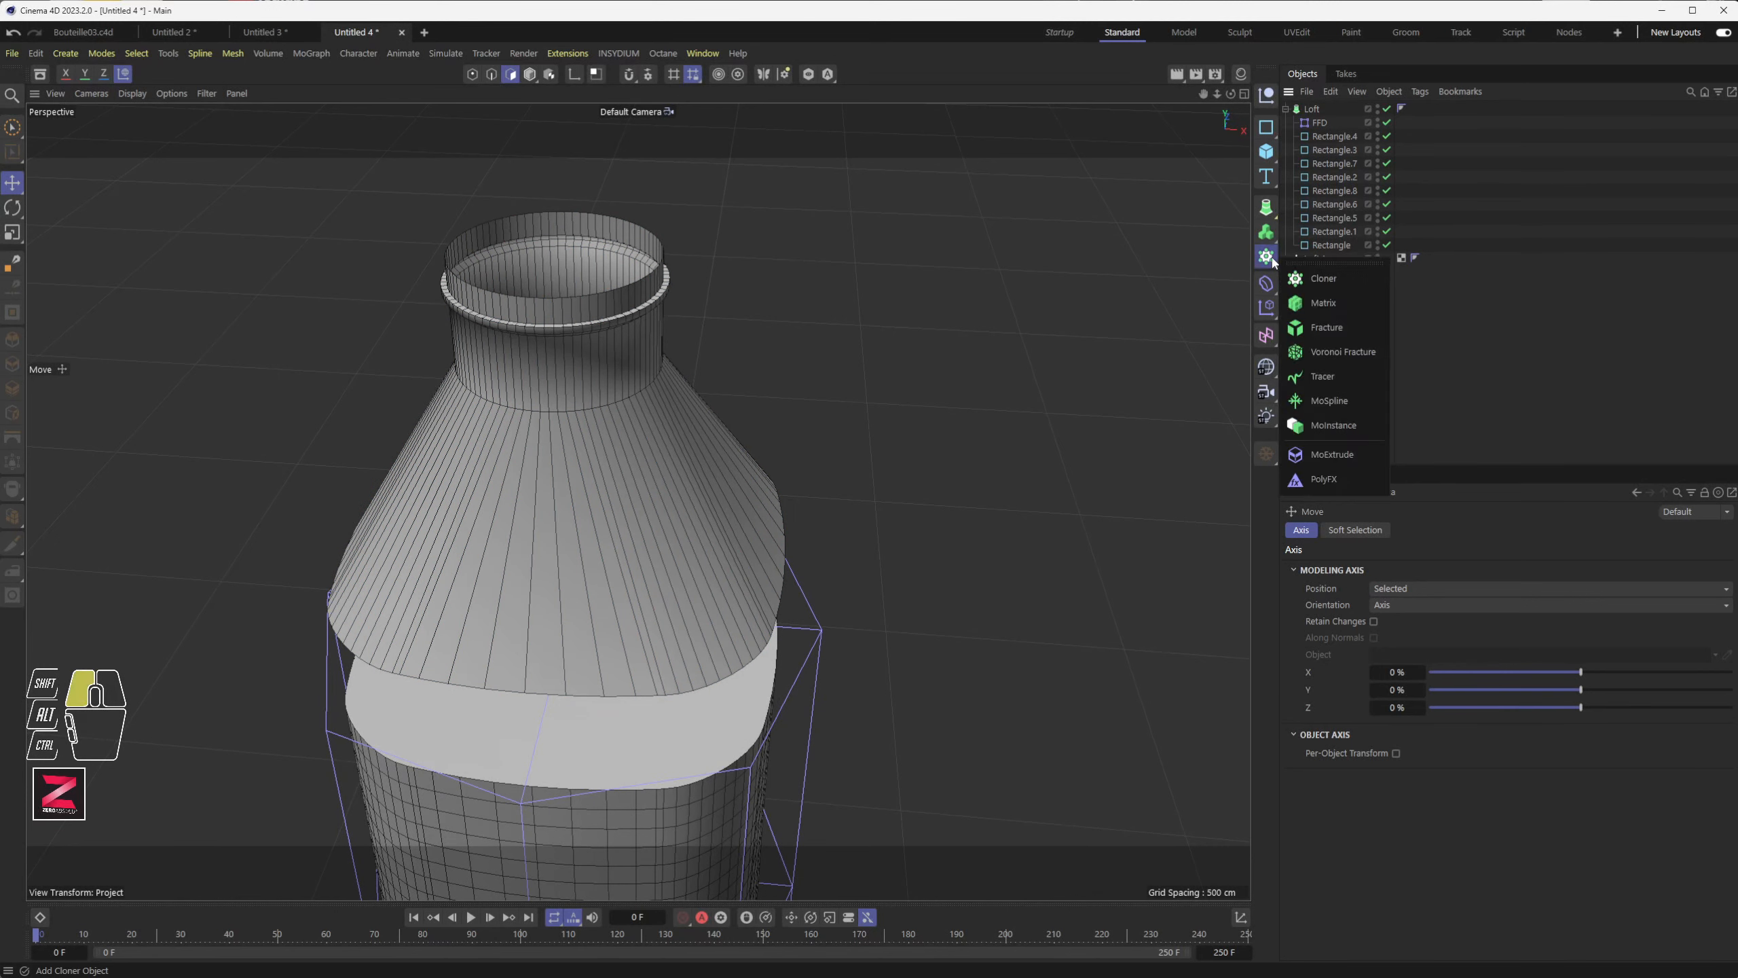
left_click(1267, 209)
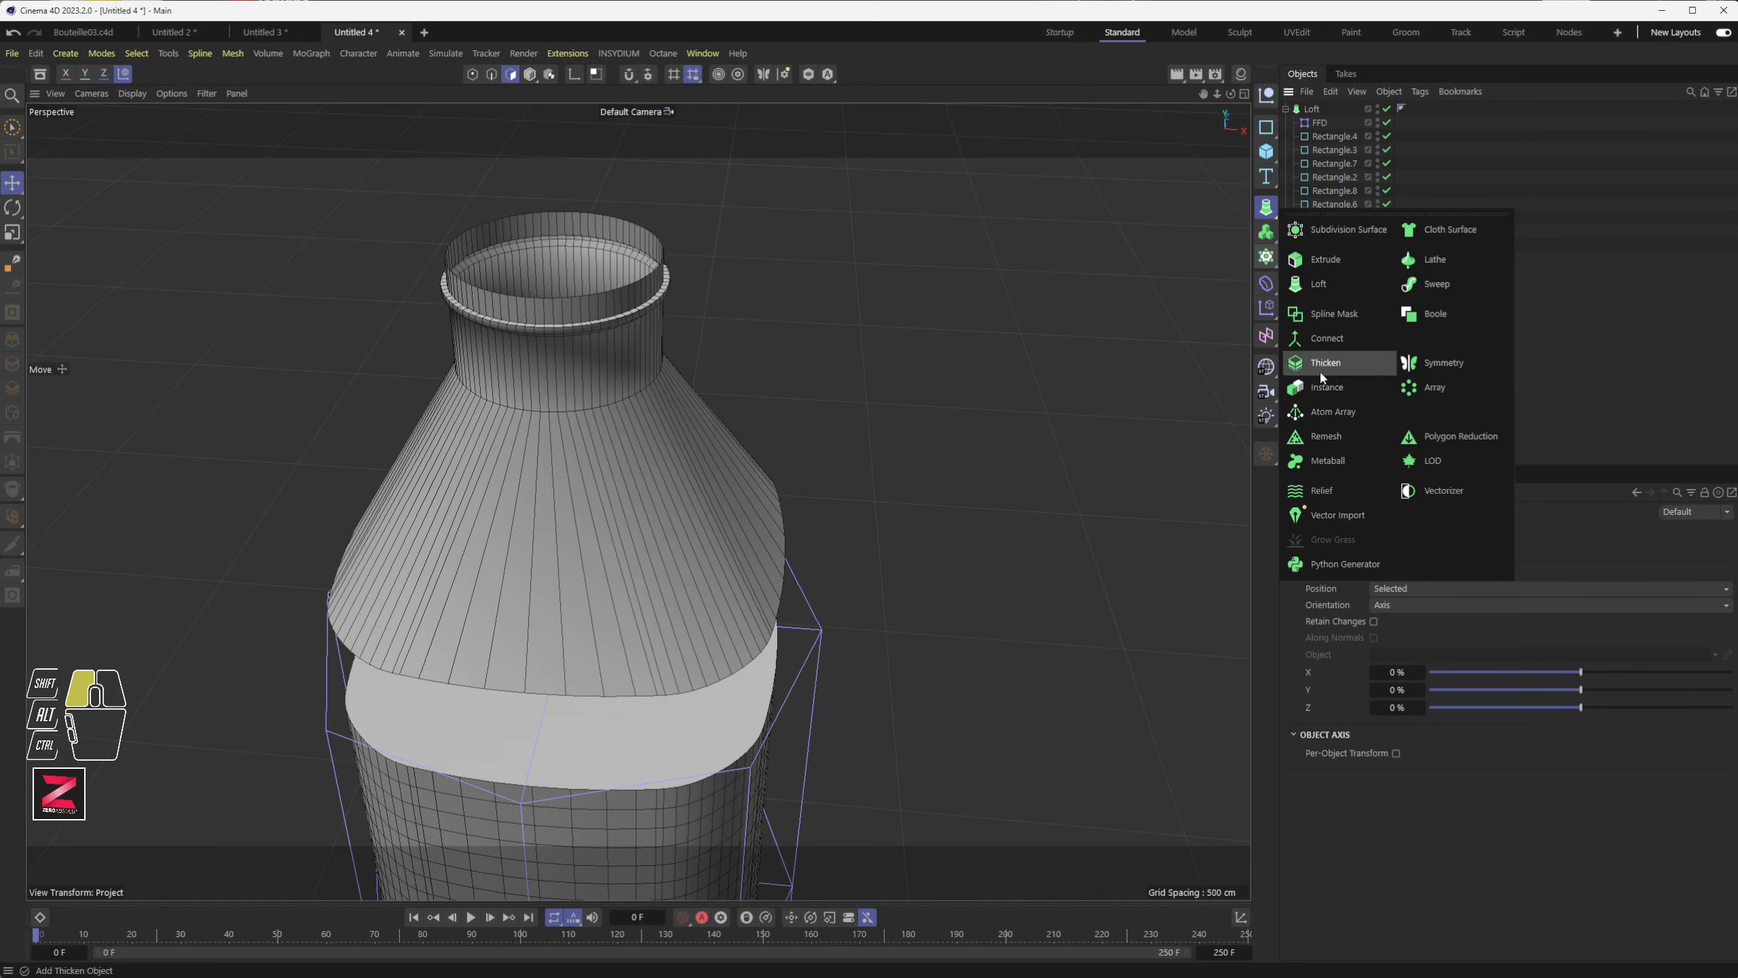
left_click(1328, 338)
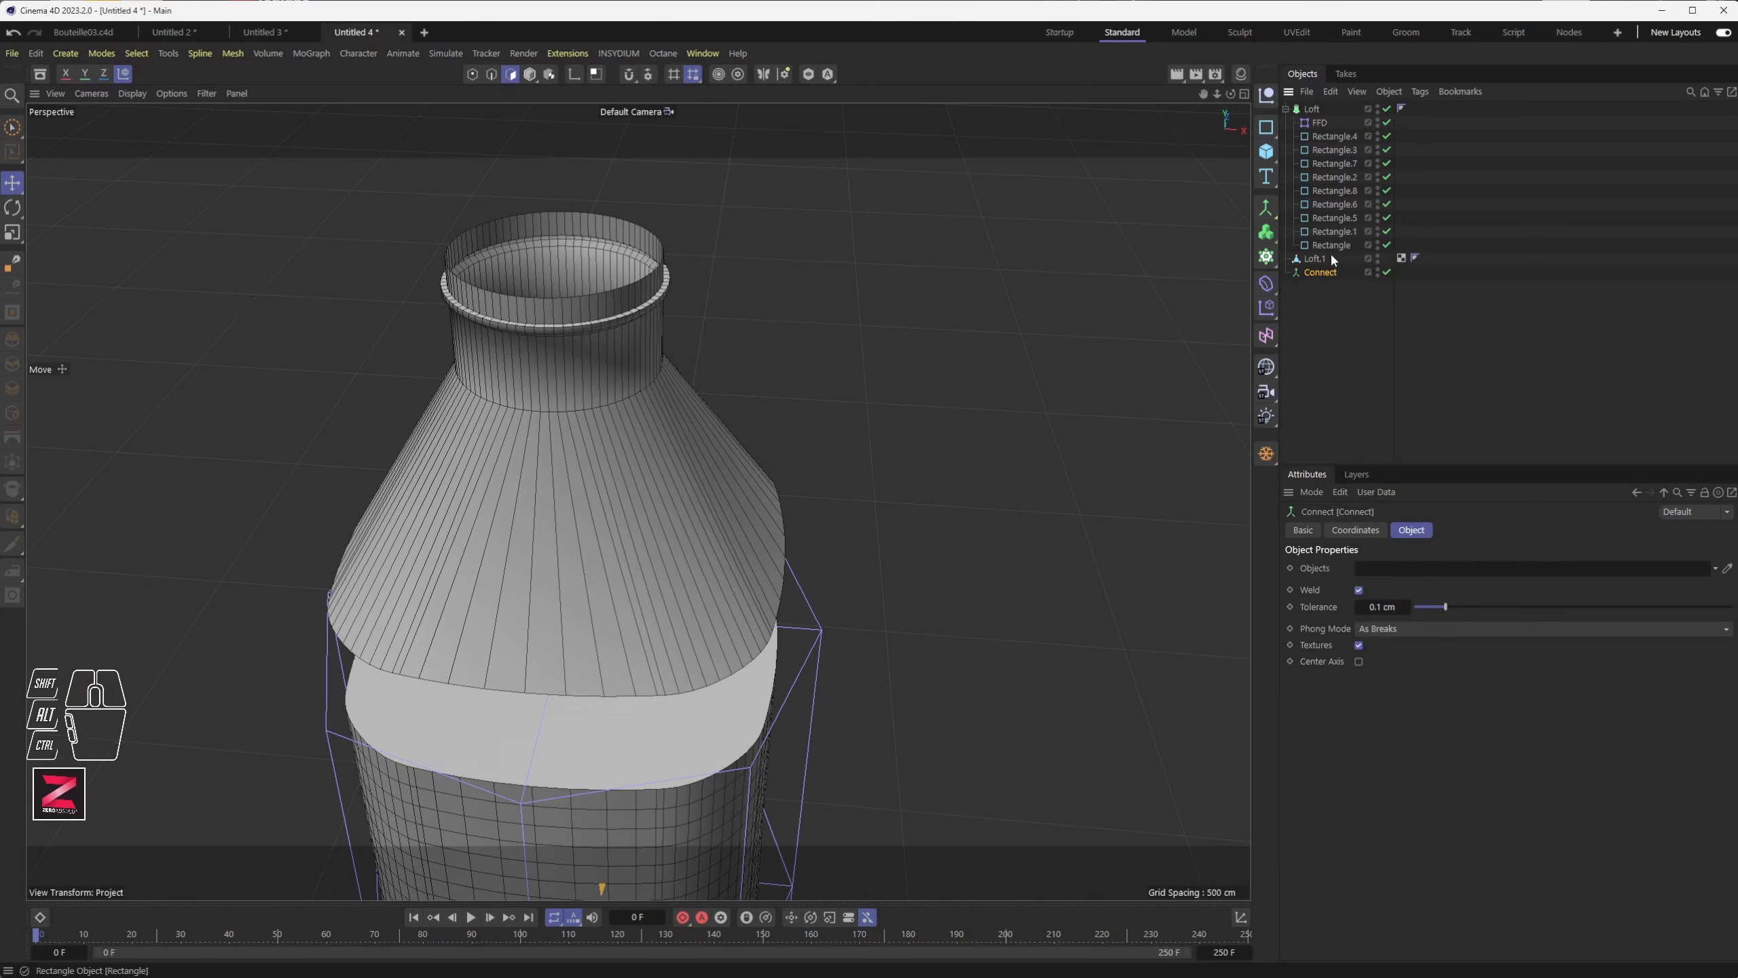
left_click_drag(1324, 264, 1324, 260)
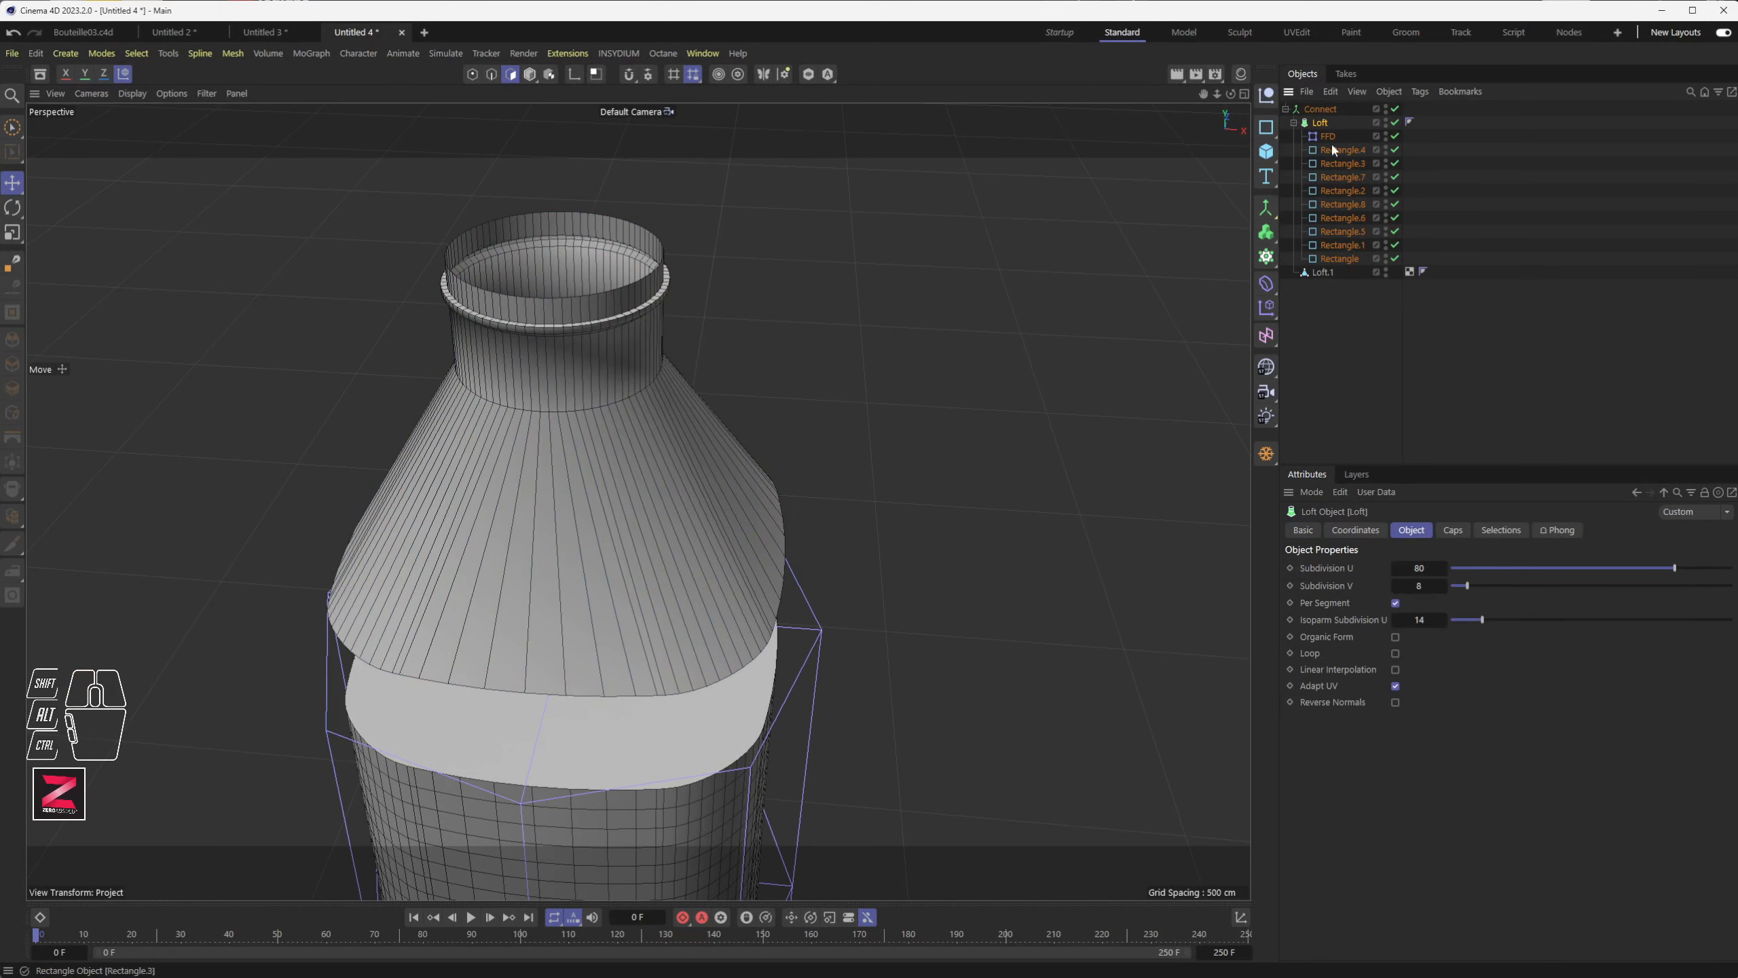
left_click(1321, 109)
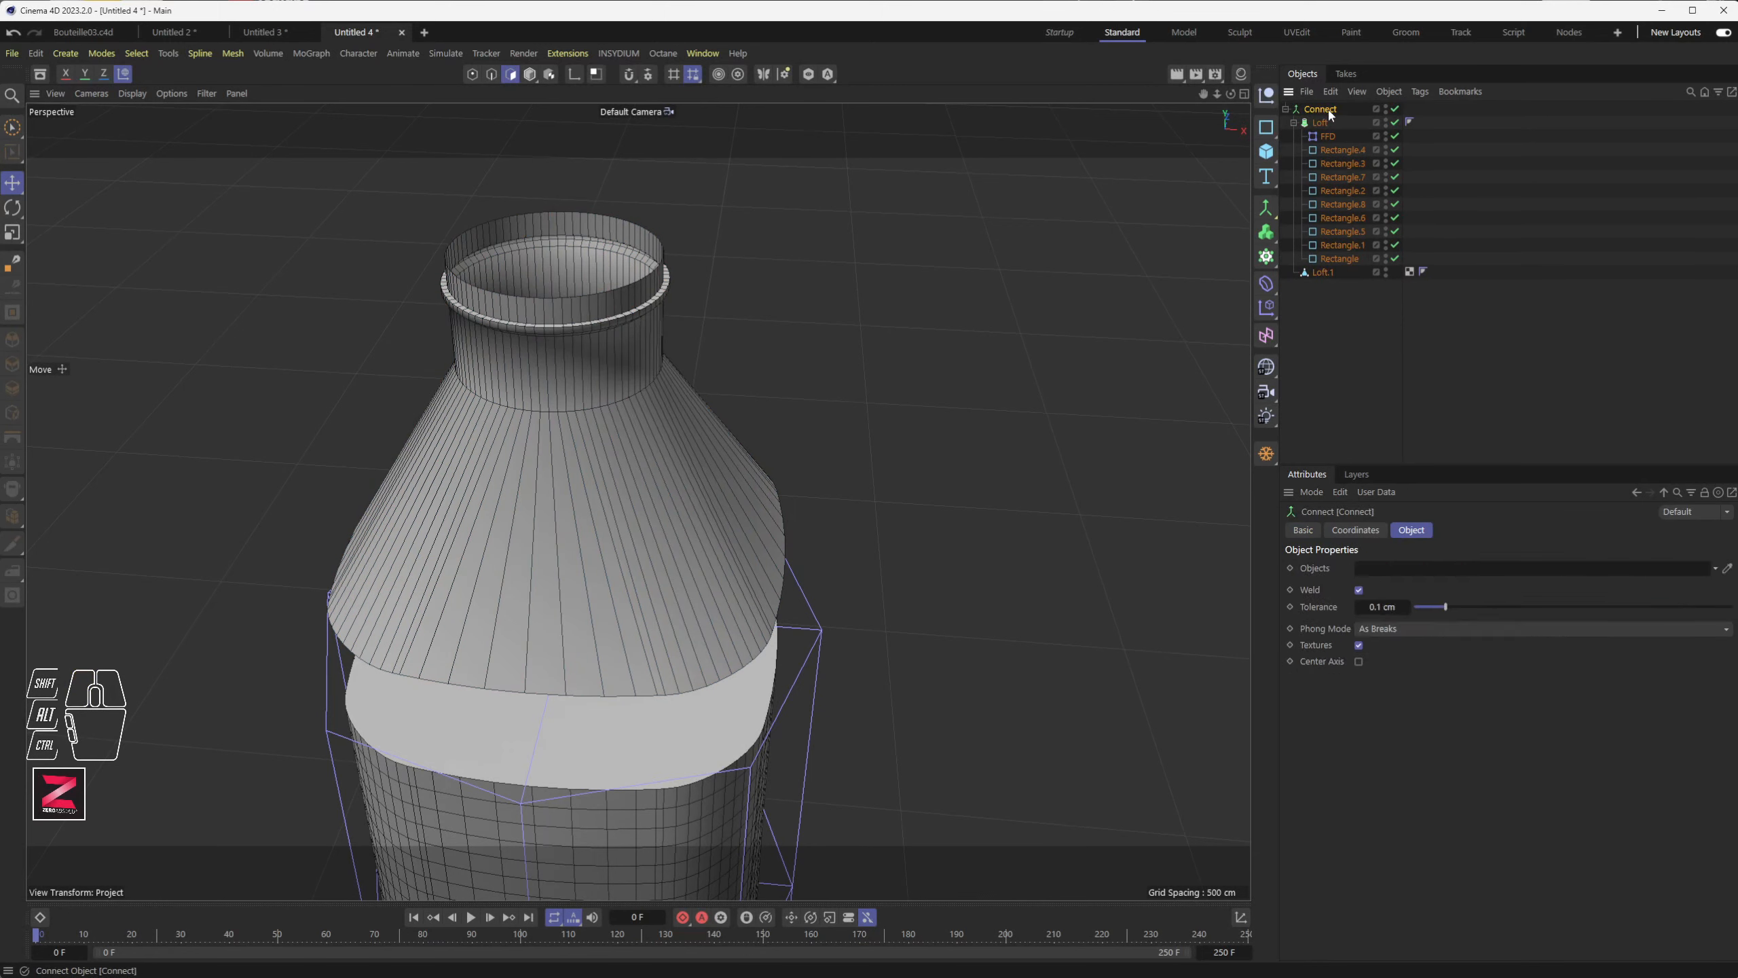
- Add a Thicken generator, place the Connect object under it and set the thickness to 6 cm
left_click(1267, 209)
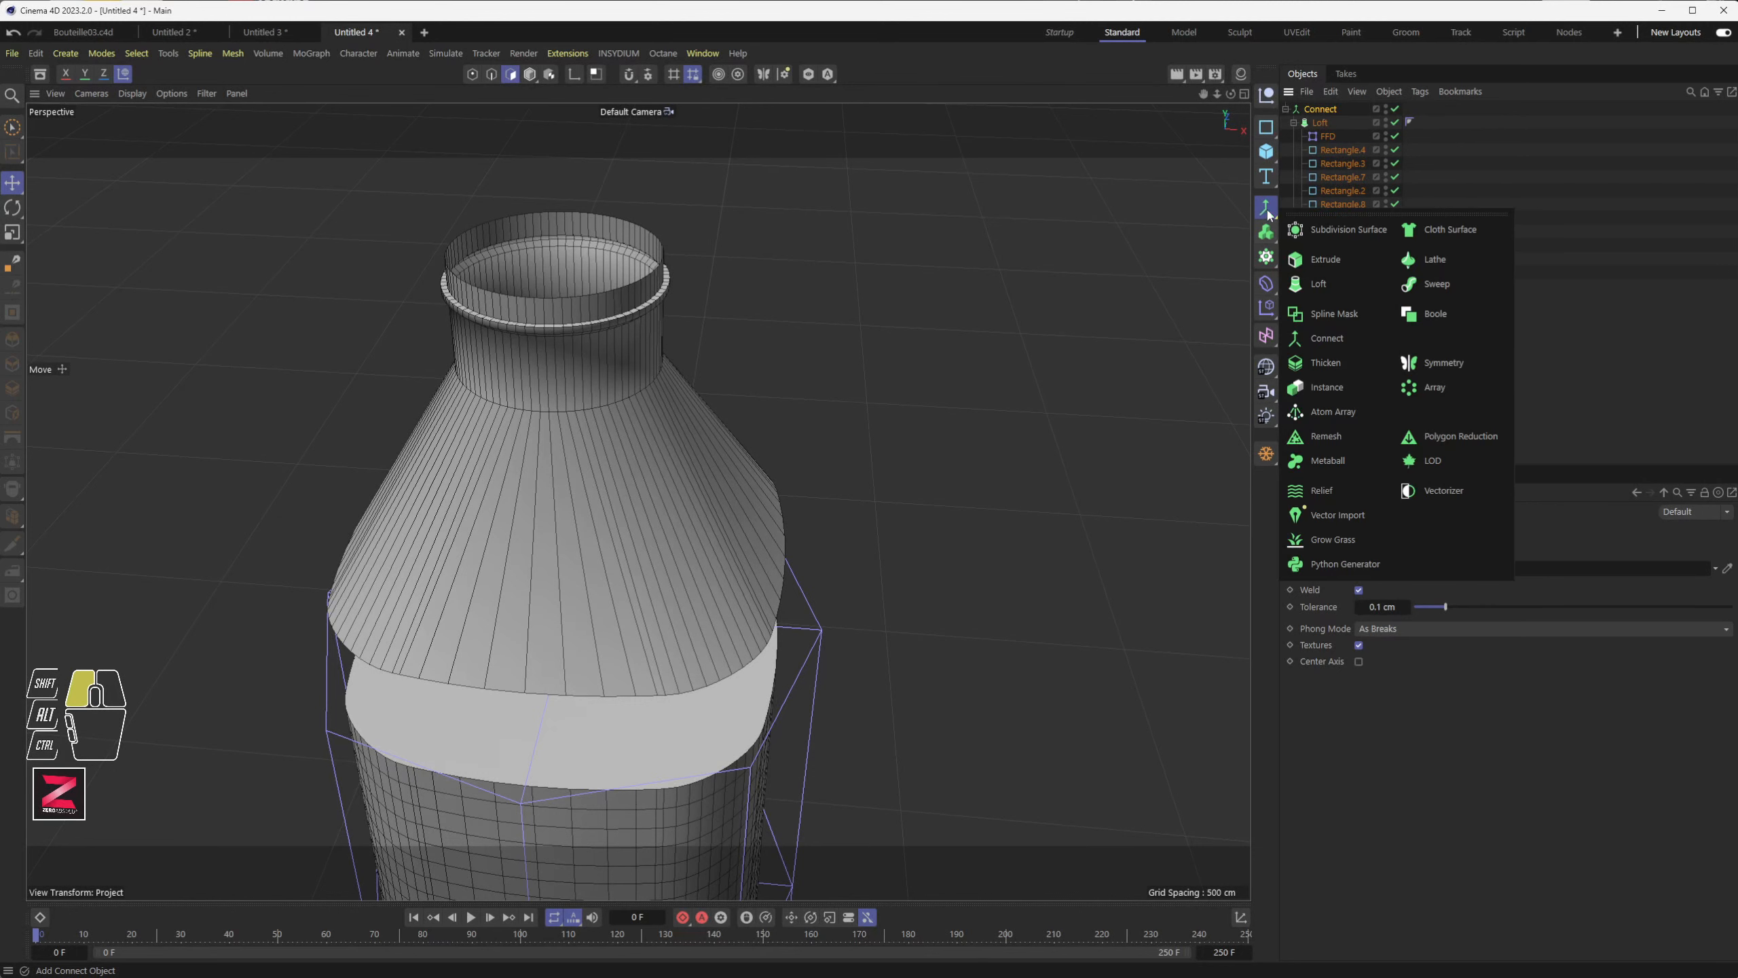
left_click(1325, 362)
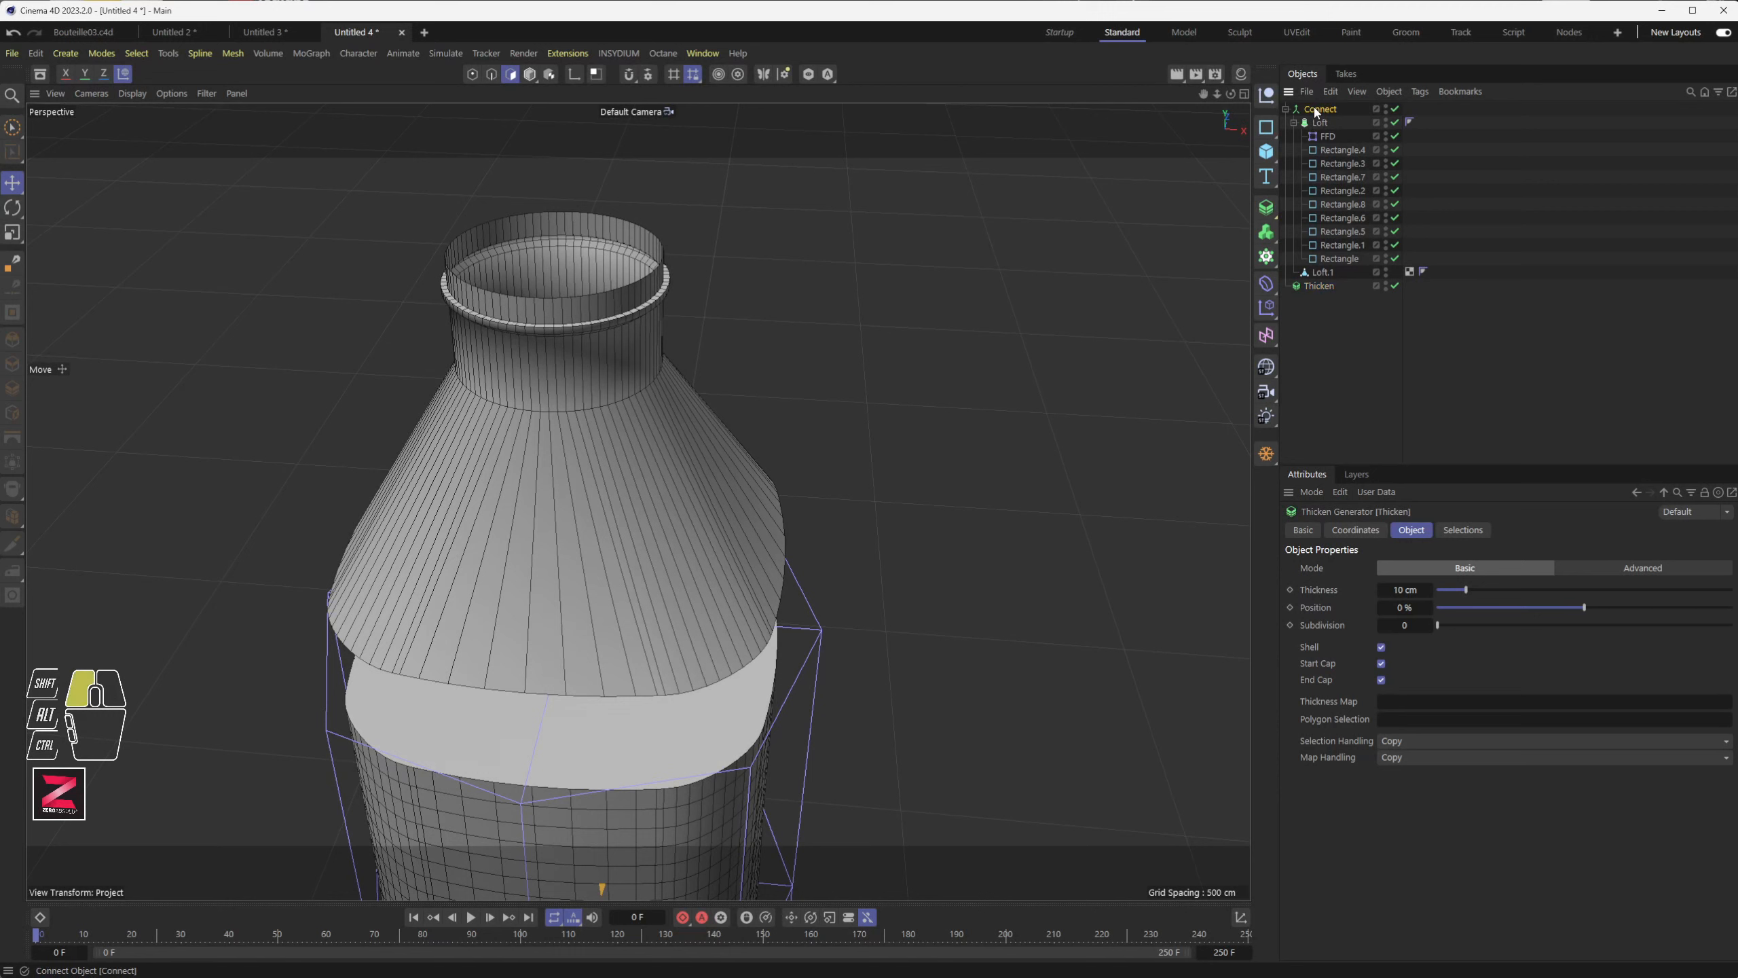
left_click_drag(1314, 109, 1320, 284)
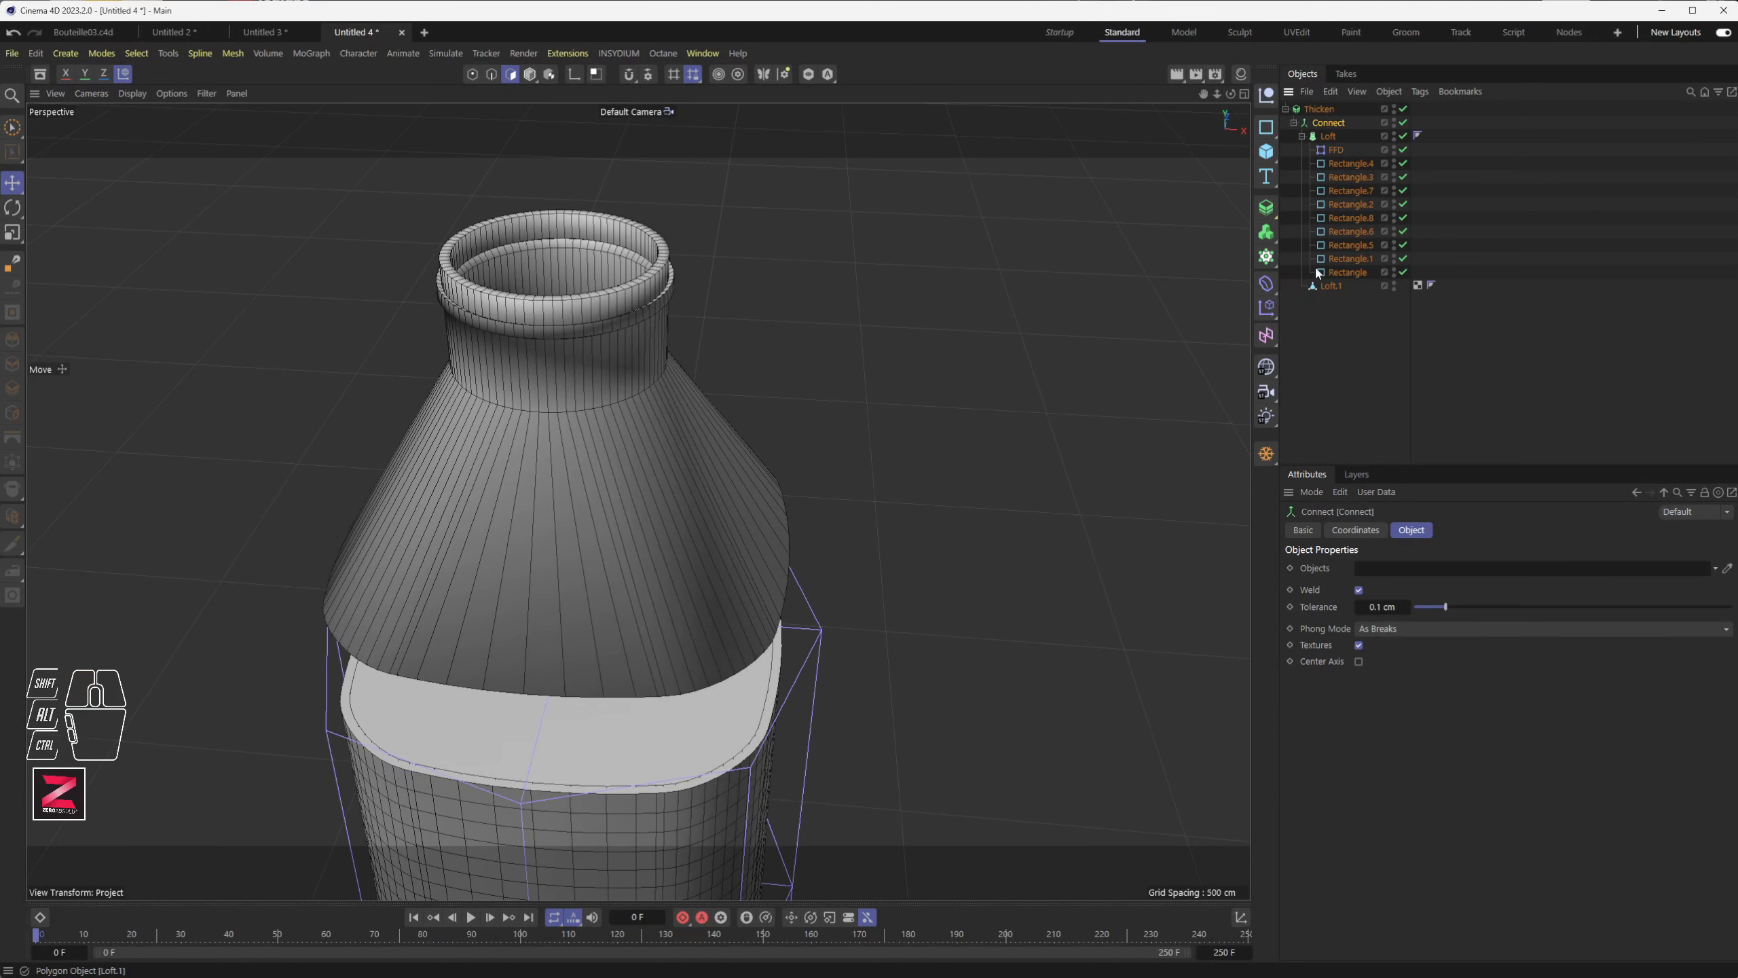
left_click(1323, 112)
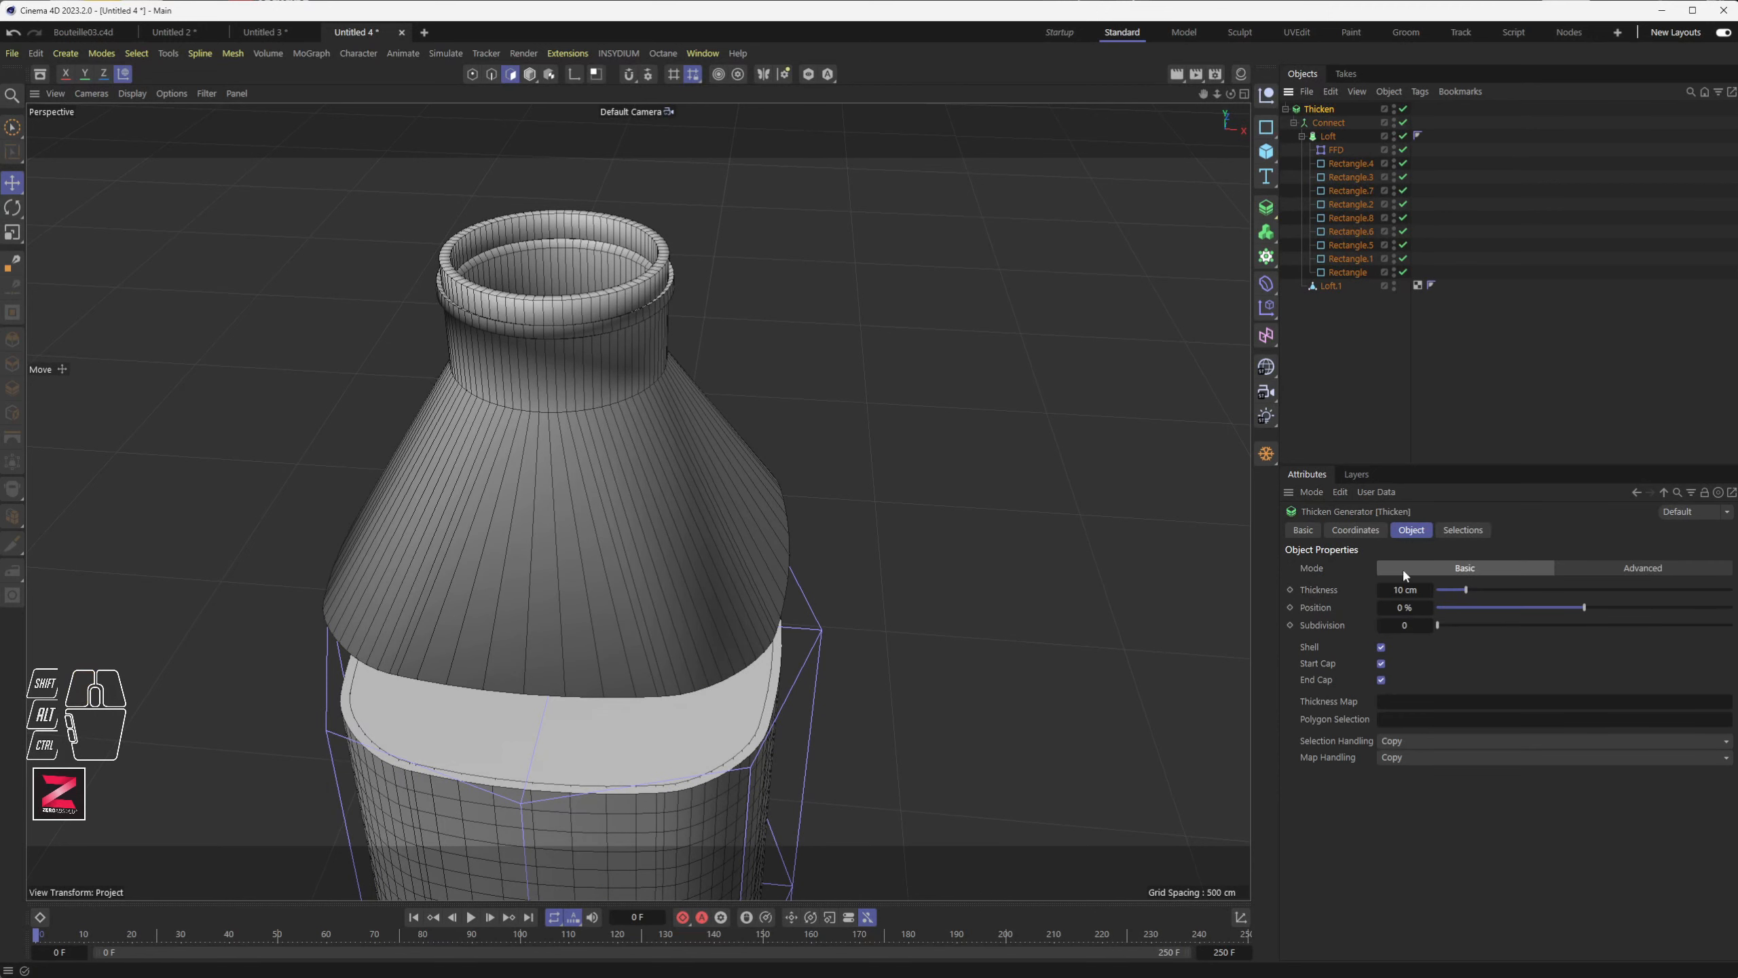
left_click_drag(1450, 589, 1453, 588)
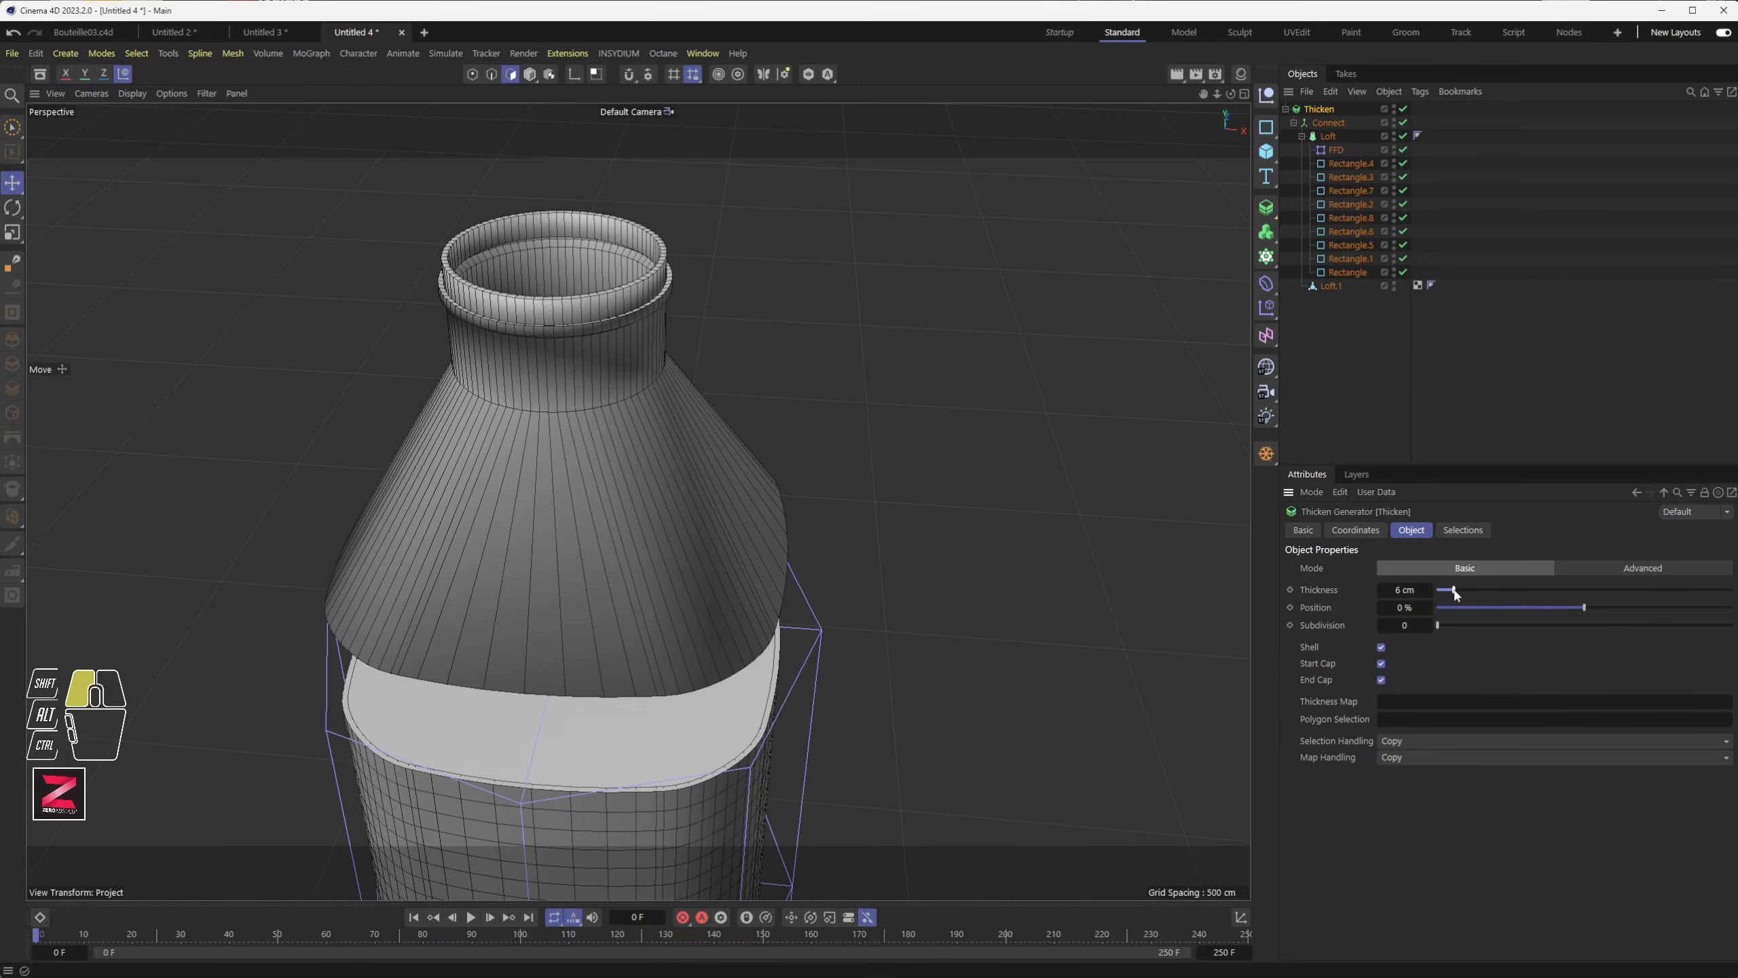
- Examine the bottle's open neck, shoulder and grooved body from several angles and distances
left_click_drag(606, 387, 529, 392, "alt")
scroll(645, 281, "up", 6)
scroll(547, 445, "down", 5, "alt")
middle_click_drag(580, 511, 643, 424, "alt")
left_click_drag(665, 508, 616, 342, "alt")
middle_click_drag(653, 623, 649, 151, "alt")
left_click_drag(656, 526, 669, 423, "alt")
key("h")
scroll(676, 415, "down", 5)
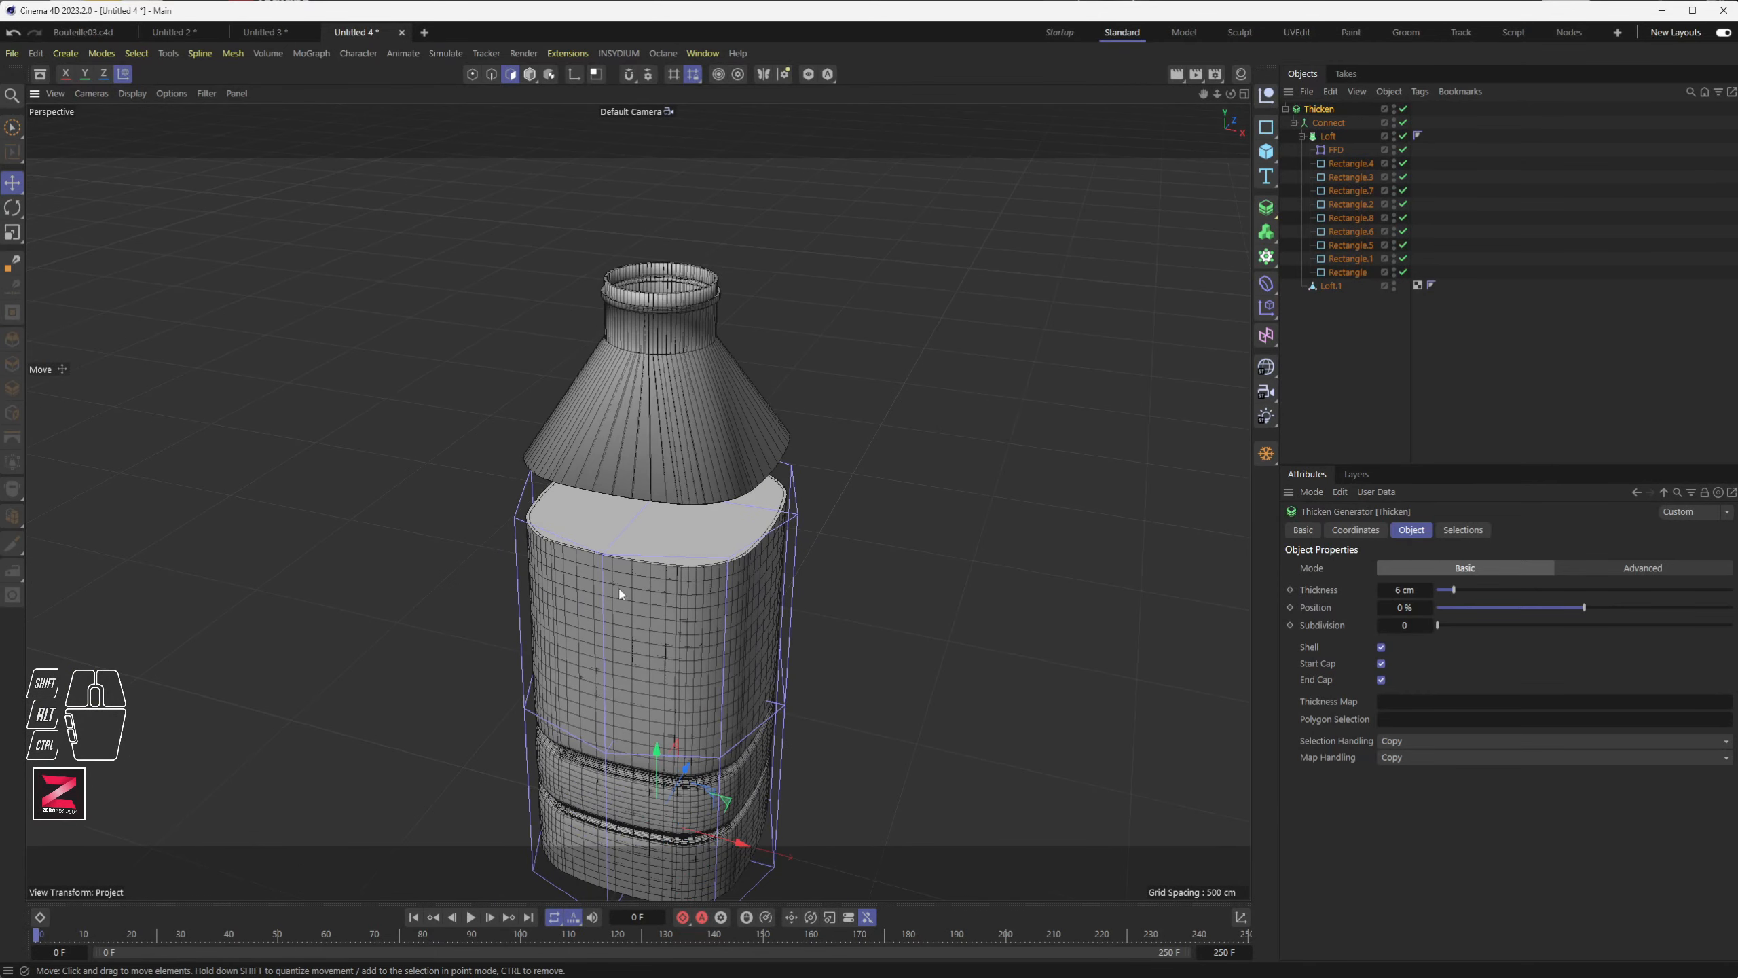
middle_click_drag(611, 620, 246, 525, "alt")
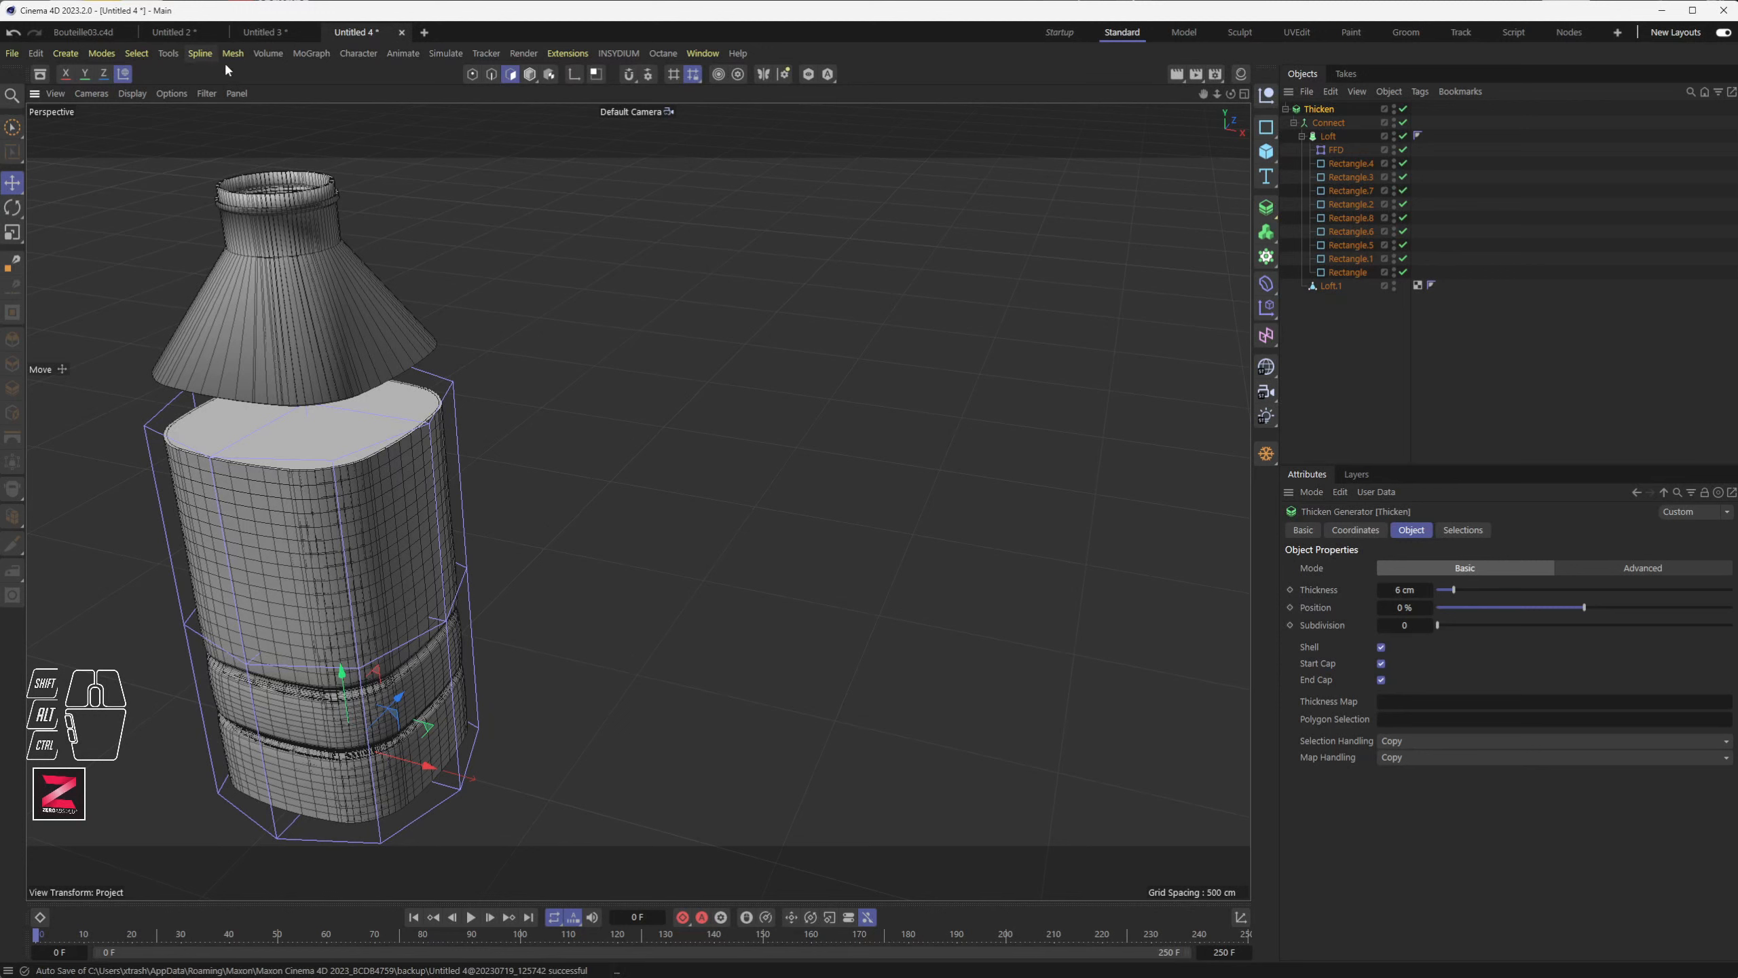
- In a new project, add a Rectangle spline on the XZ plane with rounded corners of 80 cm radius
left_click(425, 32)
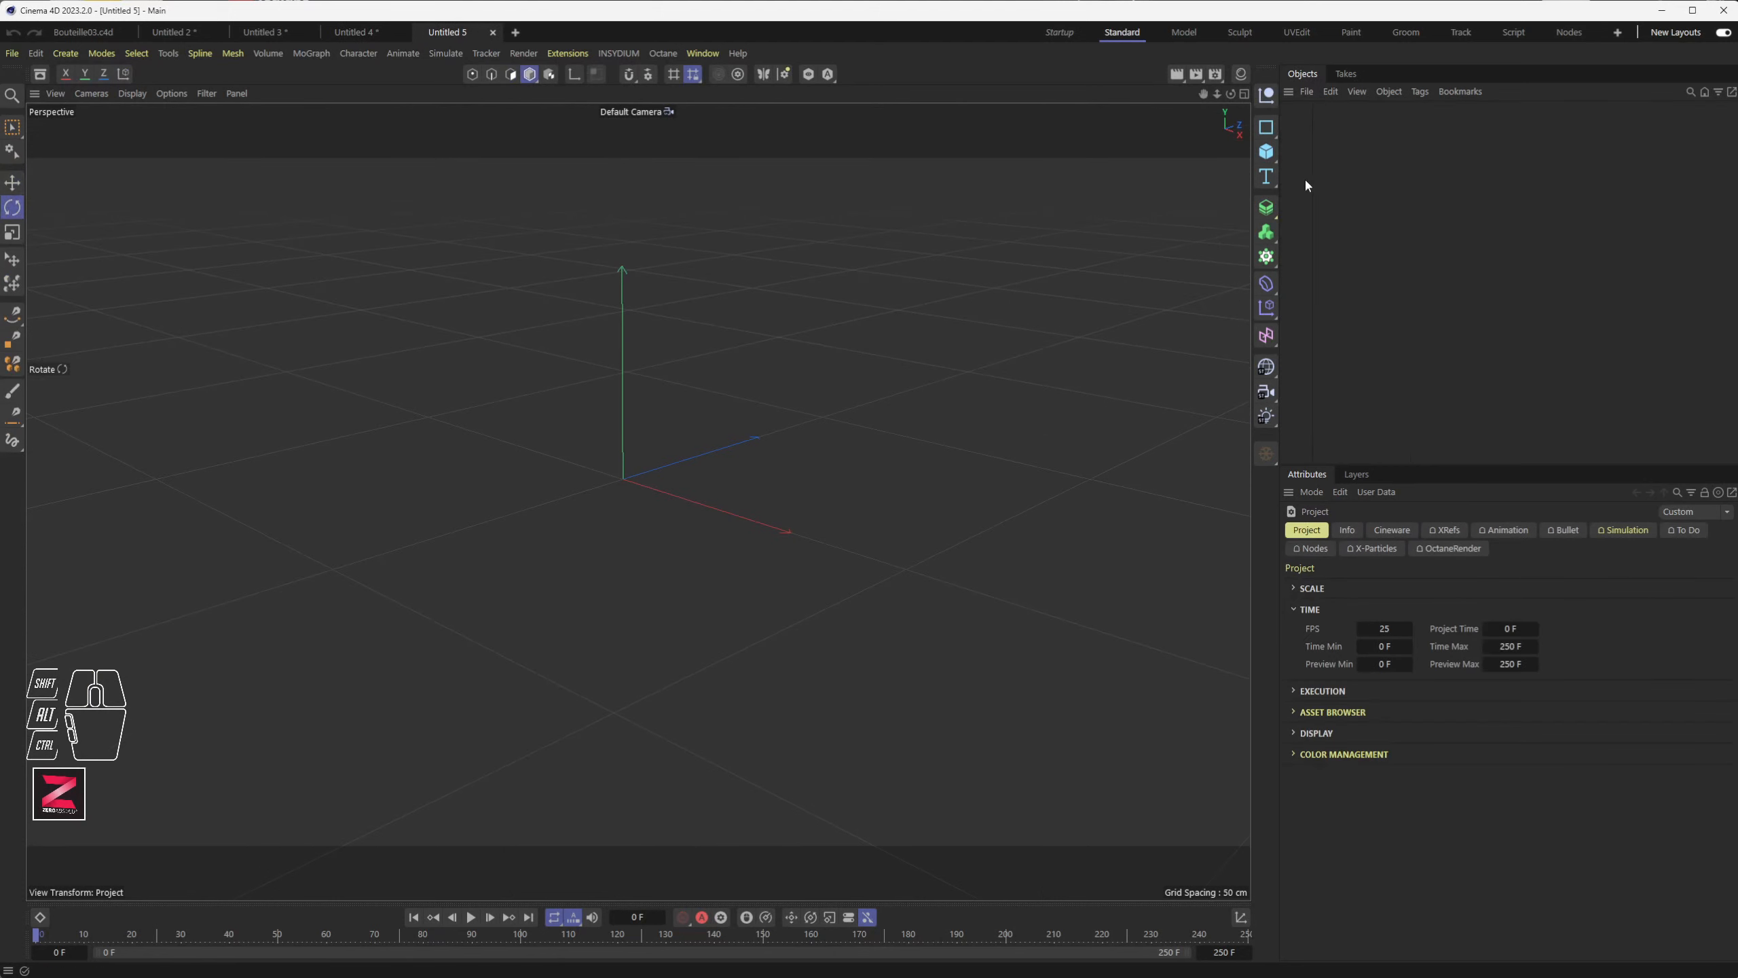
left_click(1267, 132)
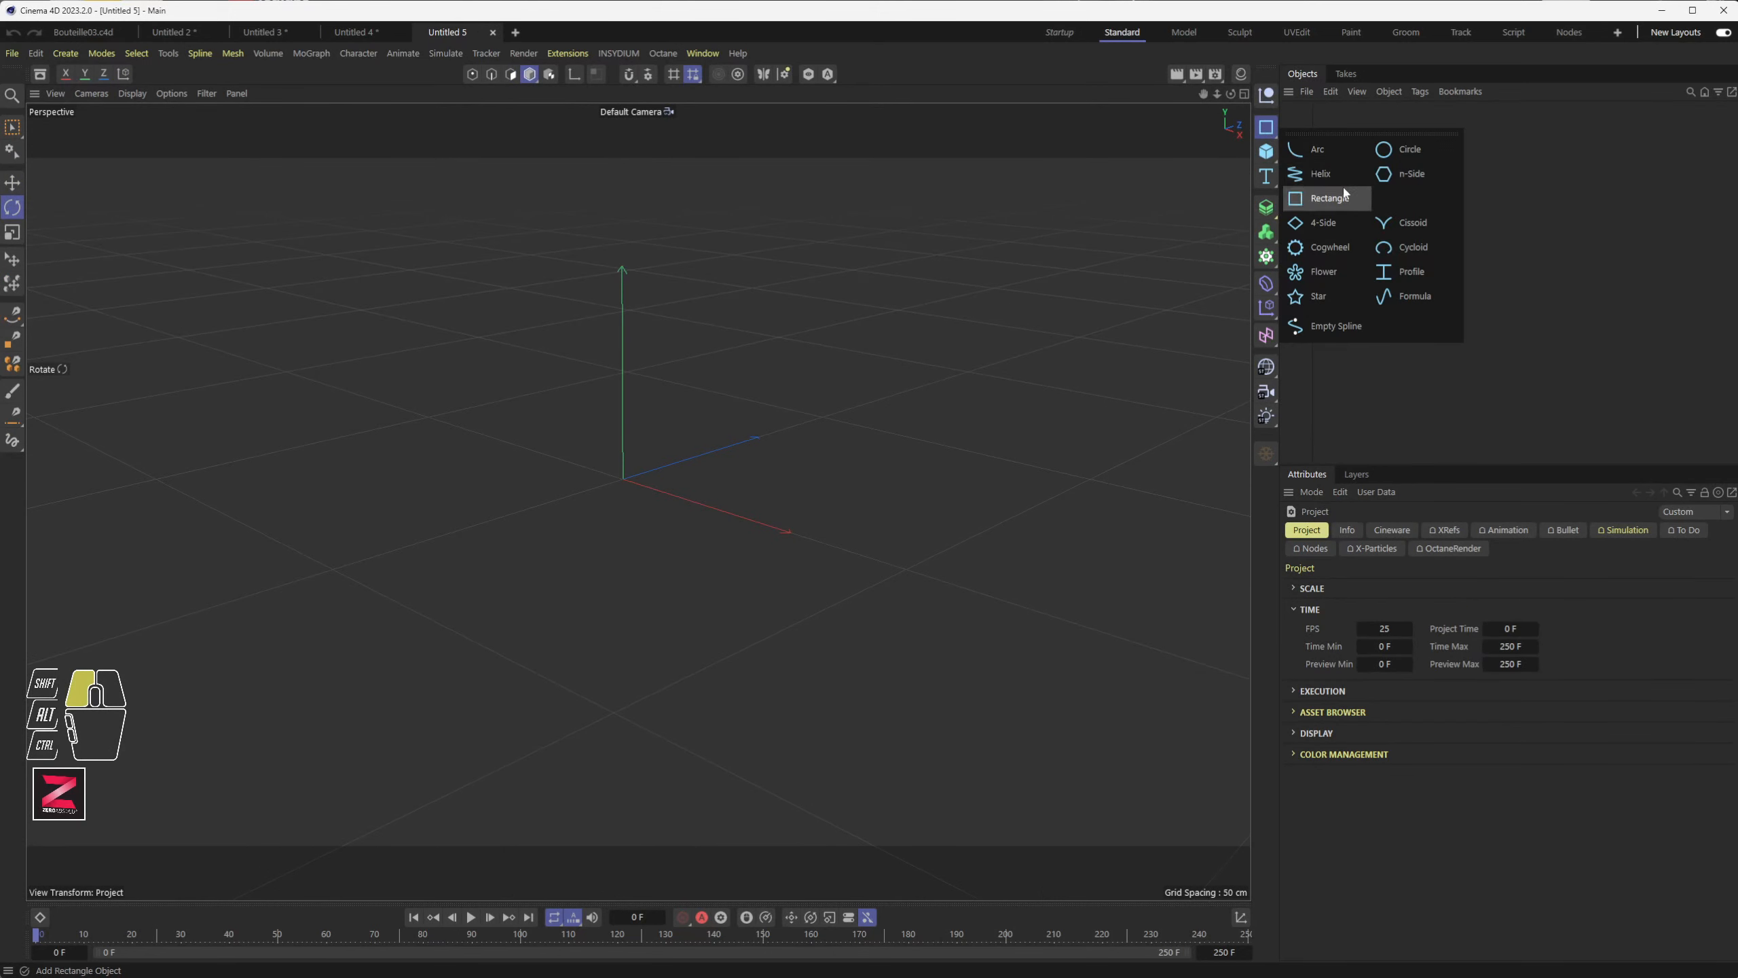
left_click_drag(1304, 186, 1309, 198)
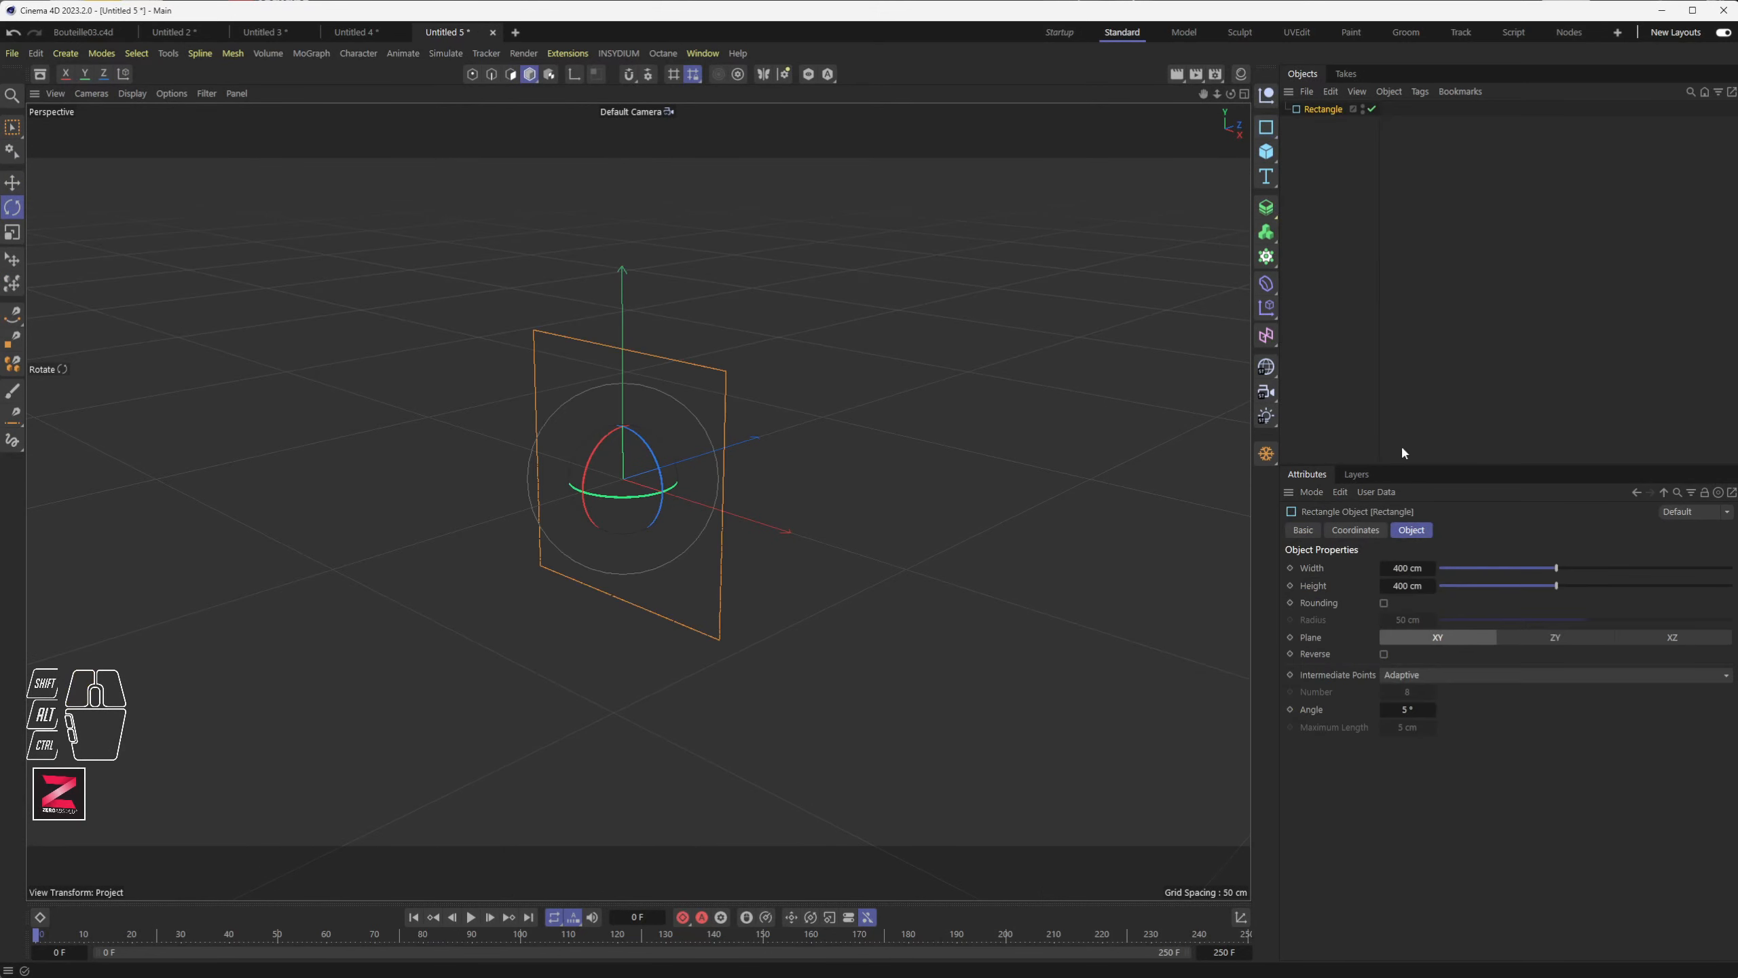
left_click(1665, 638)
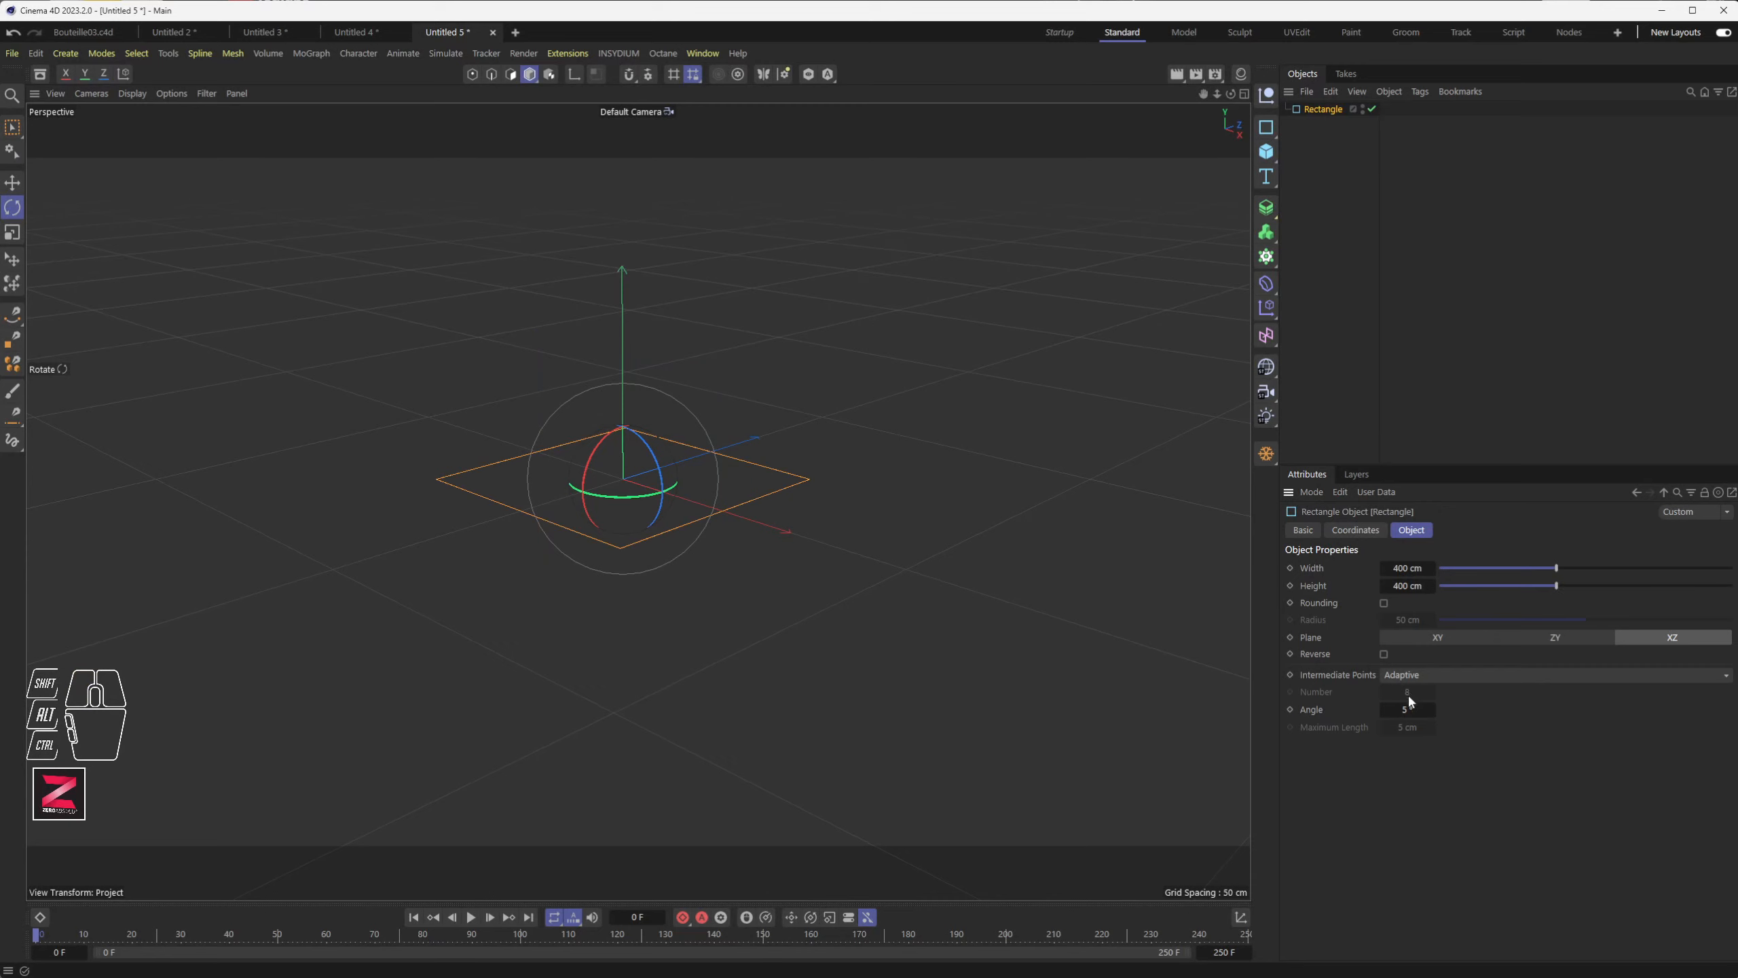
left_click(1384, 603)
left_click_drag(1564, 619, 1674, 620)
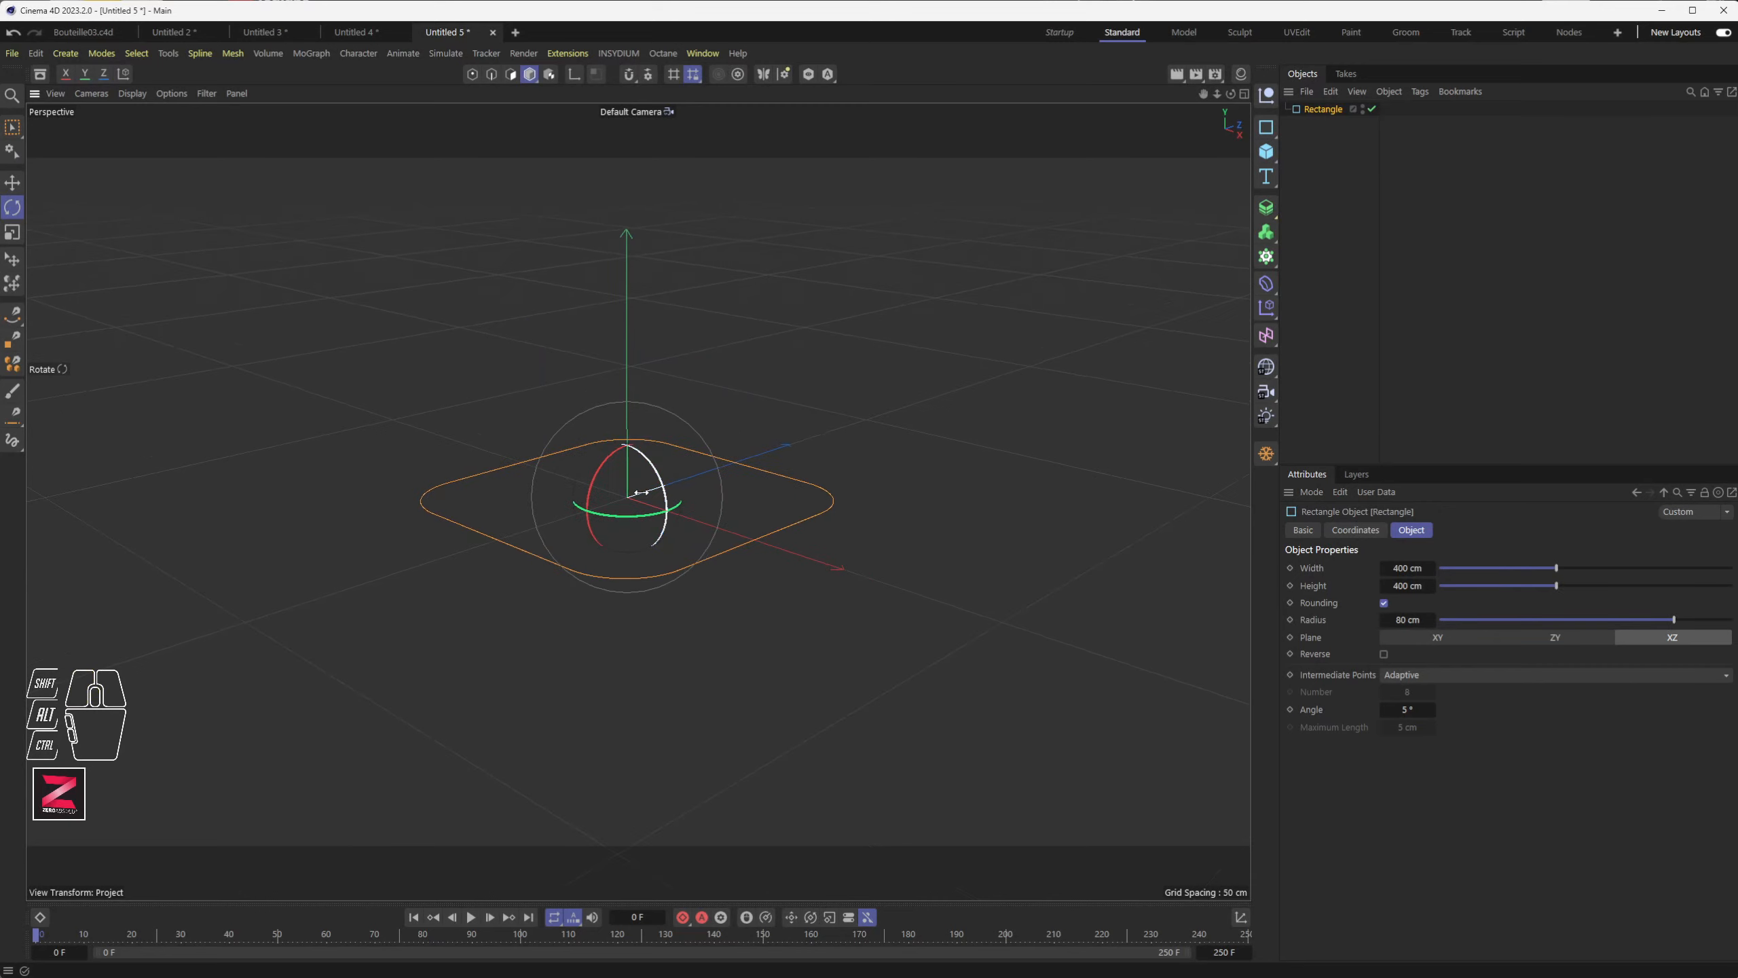
- Switch to an enlarged Front view and add an empty spline object
middle_click(859, 334)
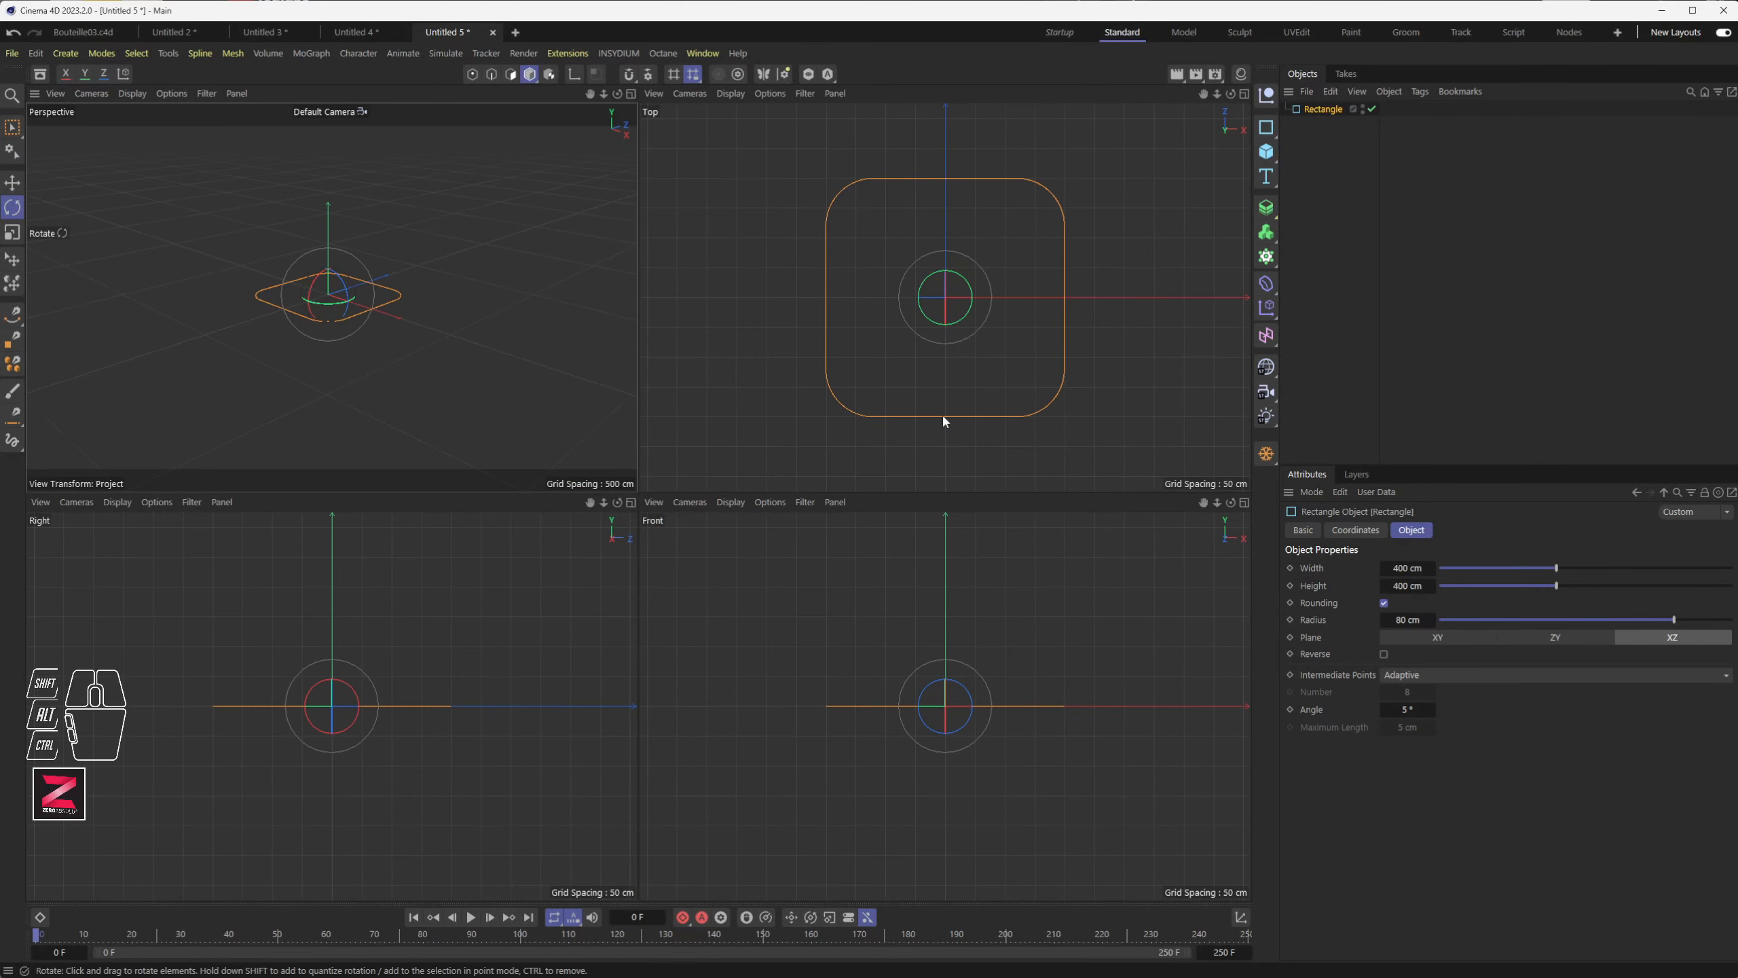
middle_click(951, 637)
middle_click_drag(856, 346, 770, 541, "alt")
left_click_drag(1266, 128, 1330, 327)
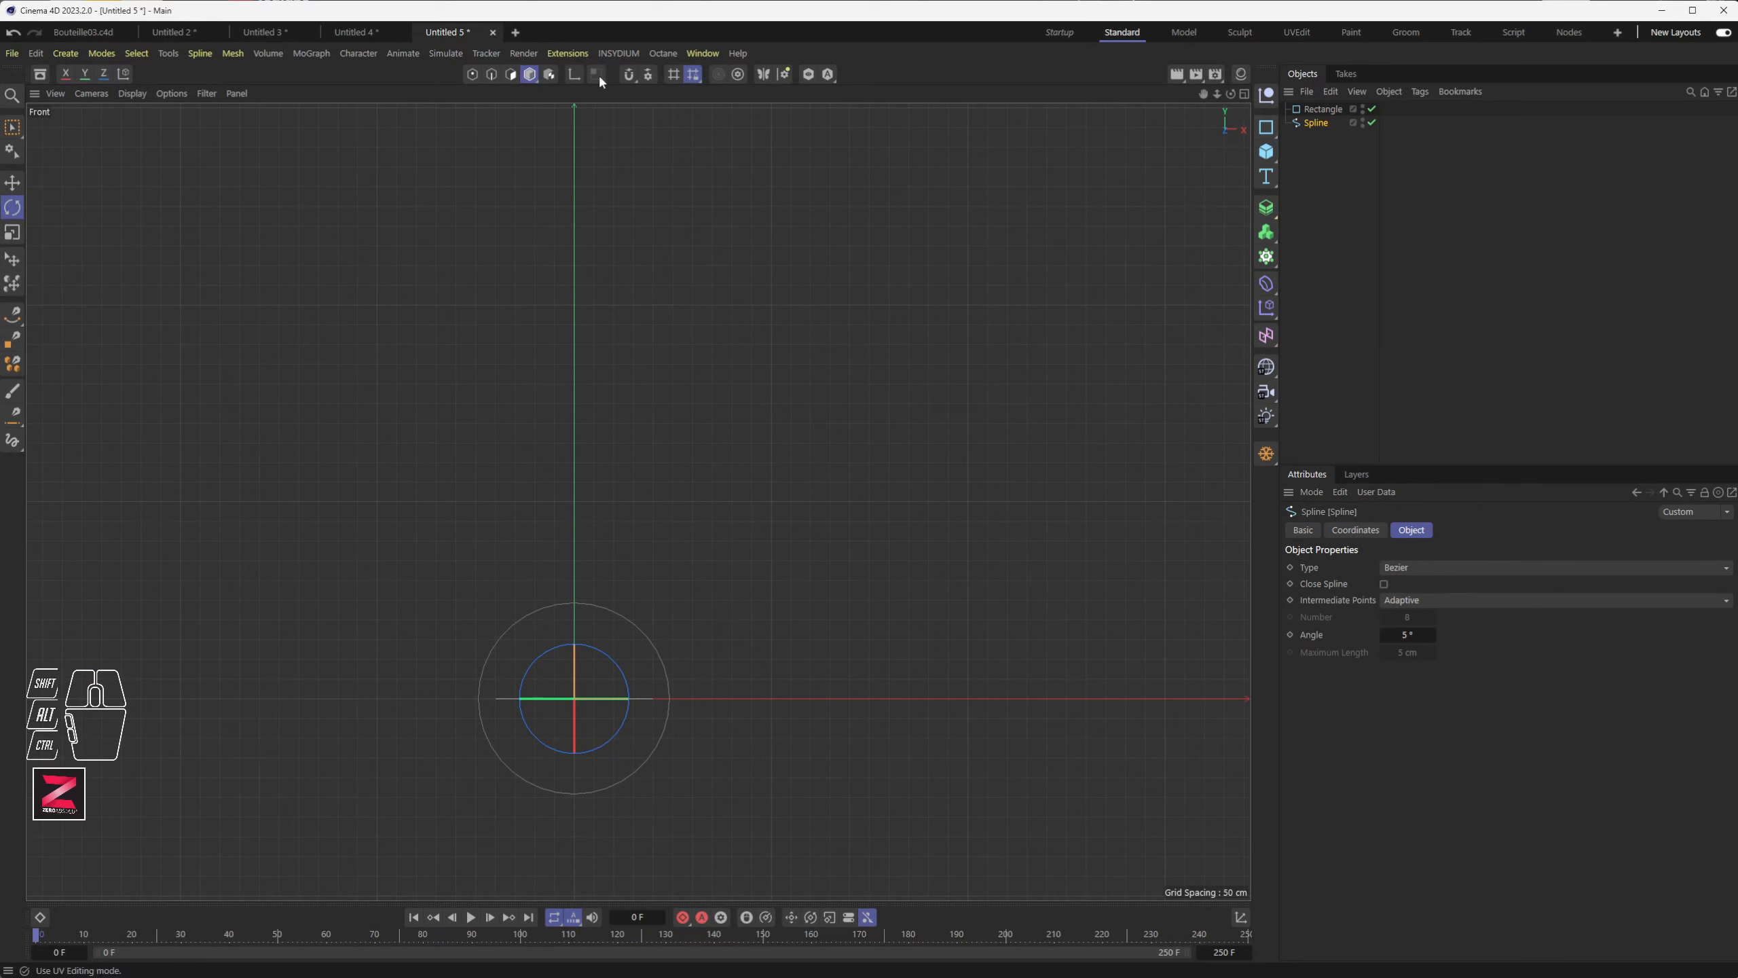
- Enable snapping with Grid/Workplane snap on and Guides off
left_click(648, 74)
left_click(641, 140)
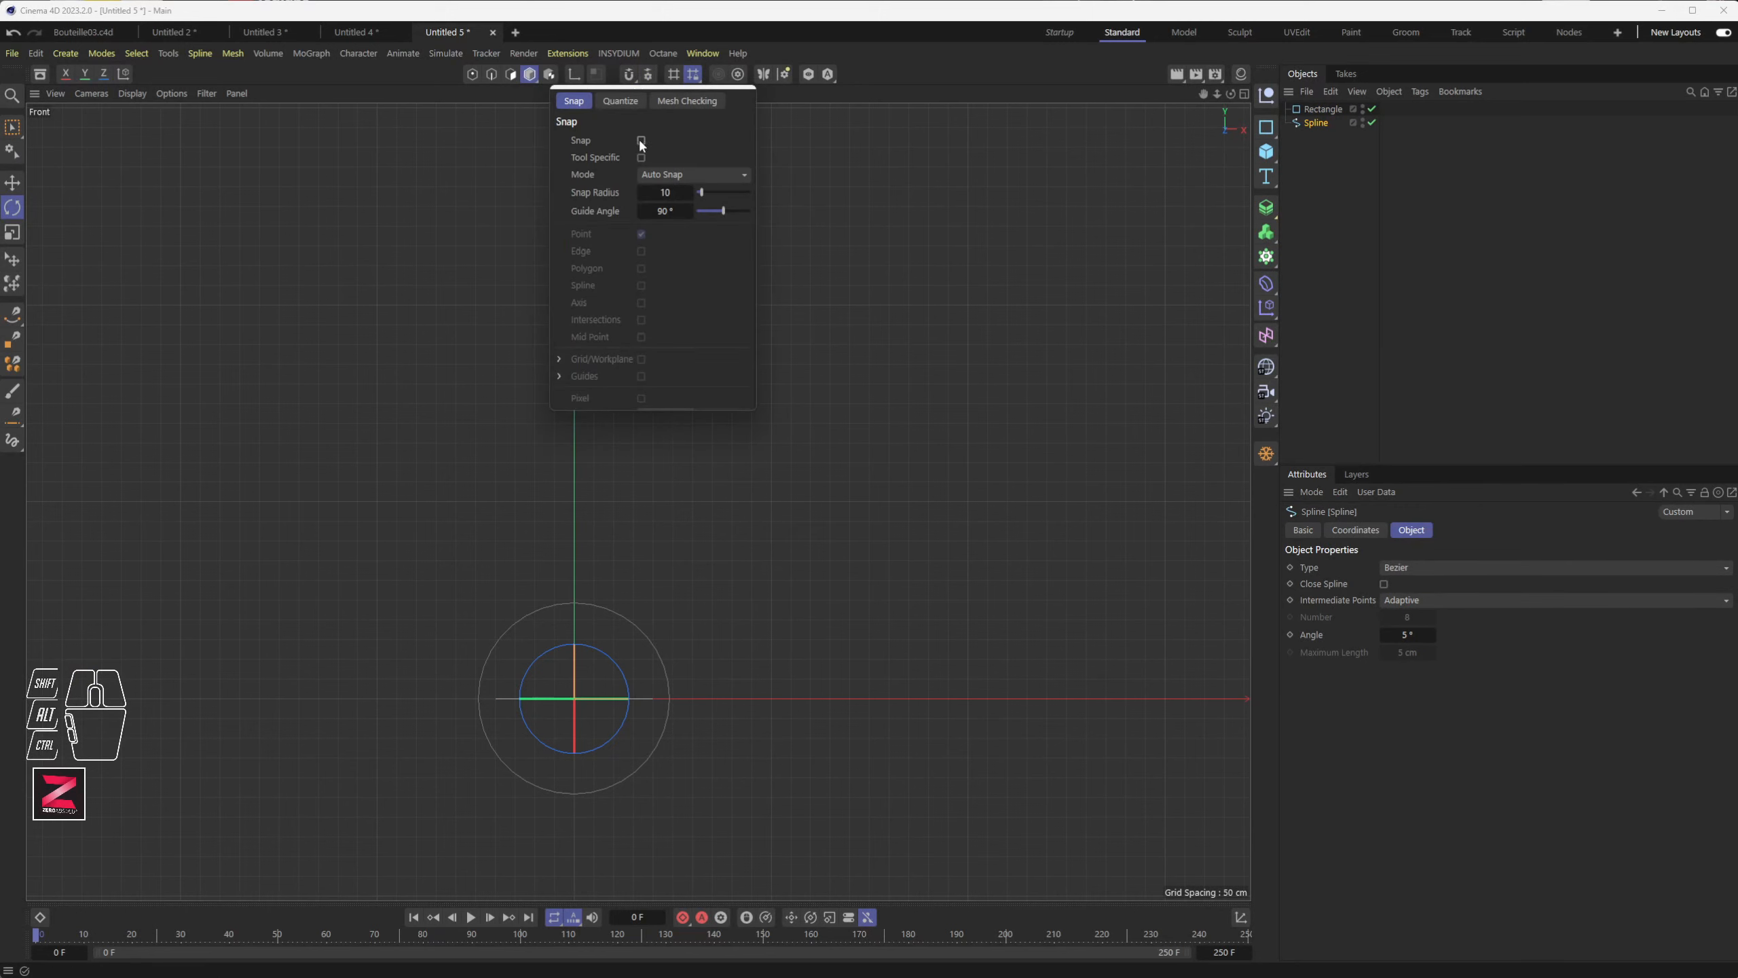
left_click(641, 377)
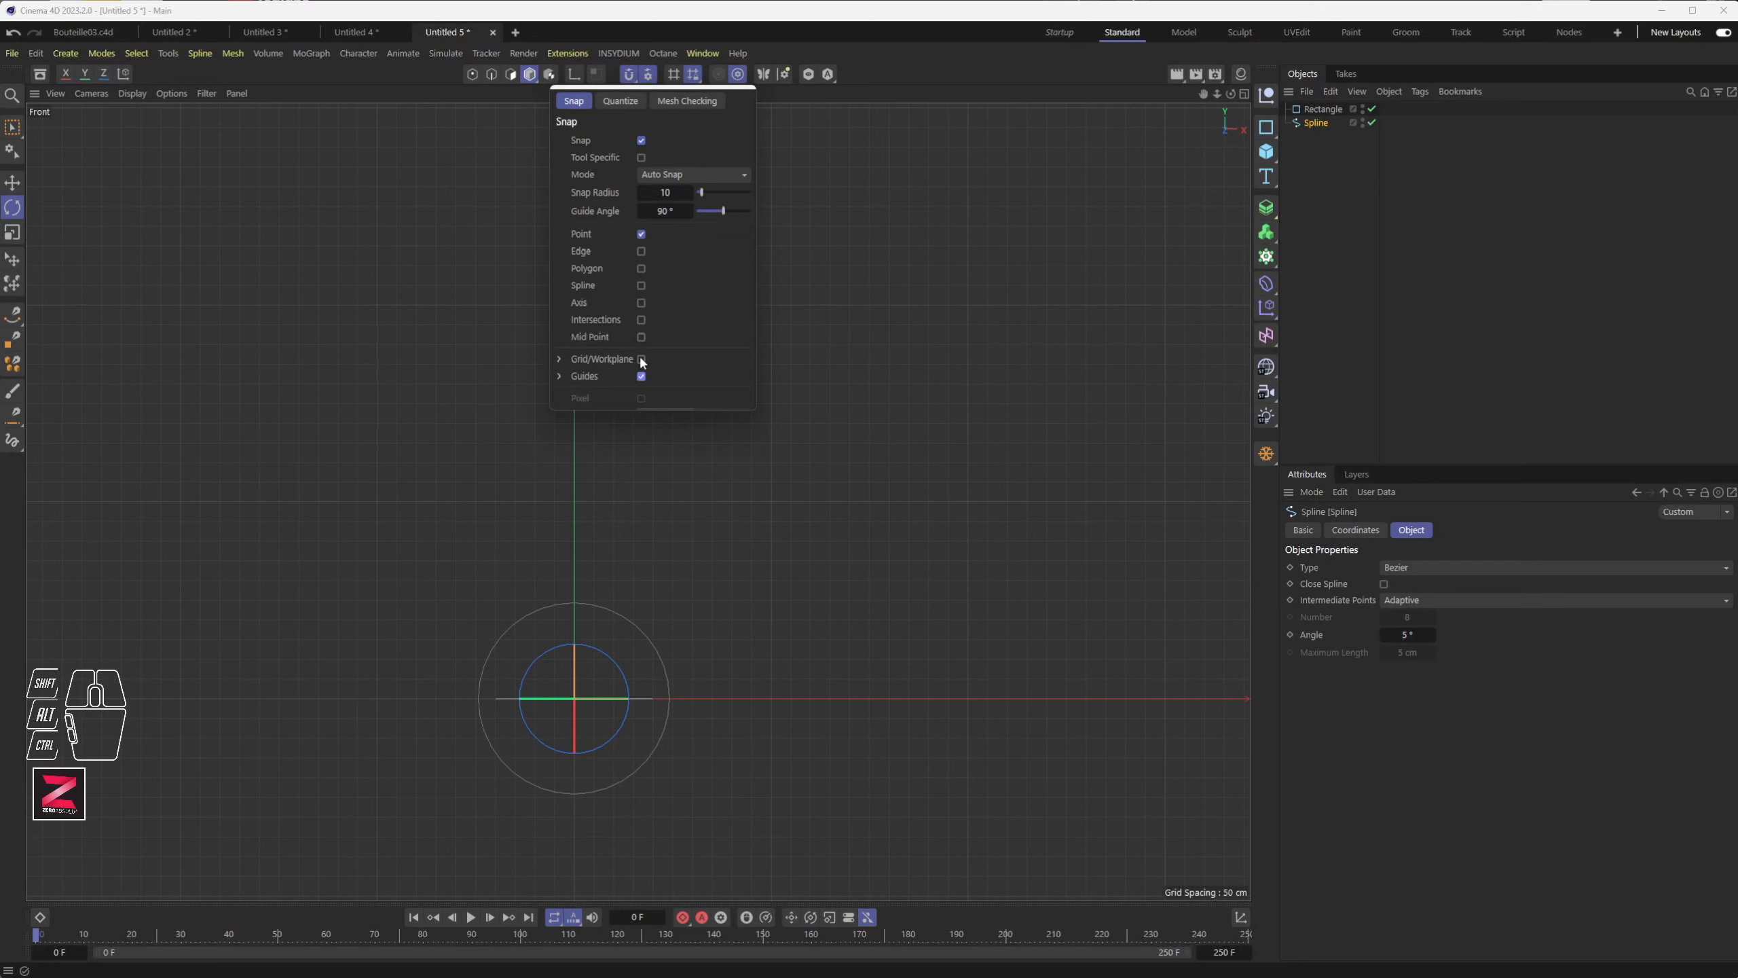
left_click(559, 377)
left_click(650, 345)
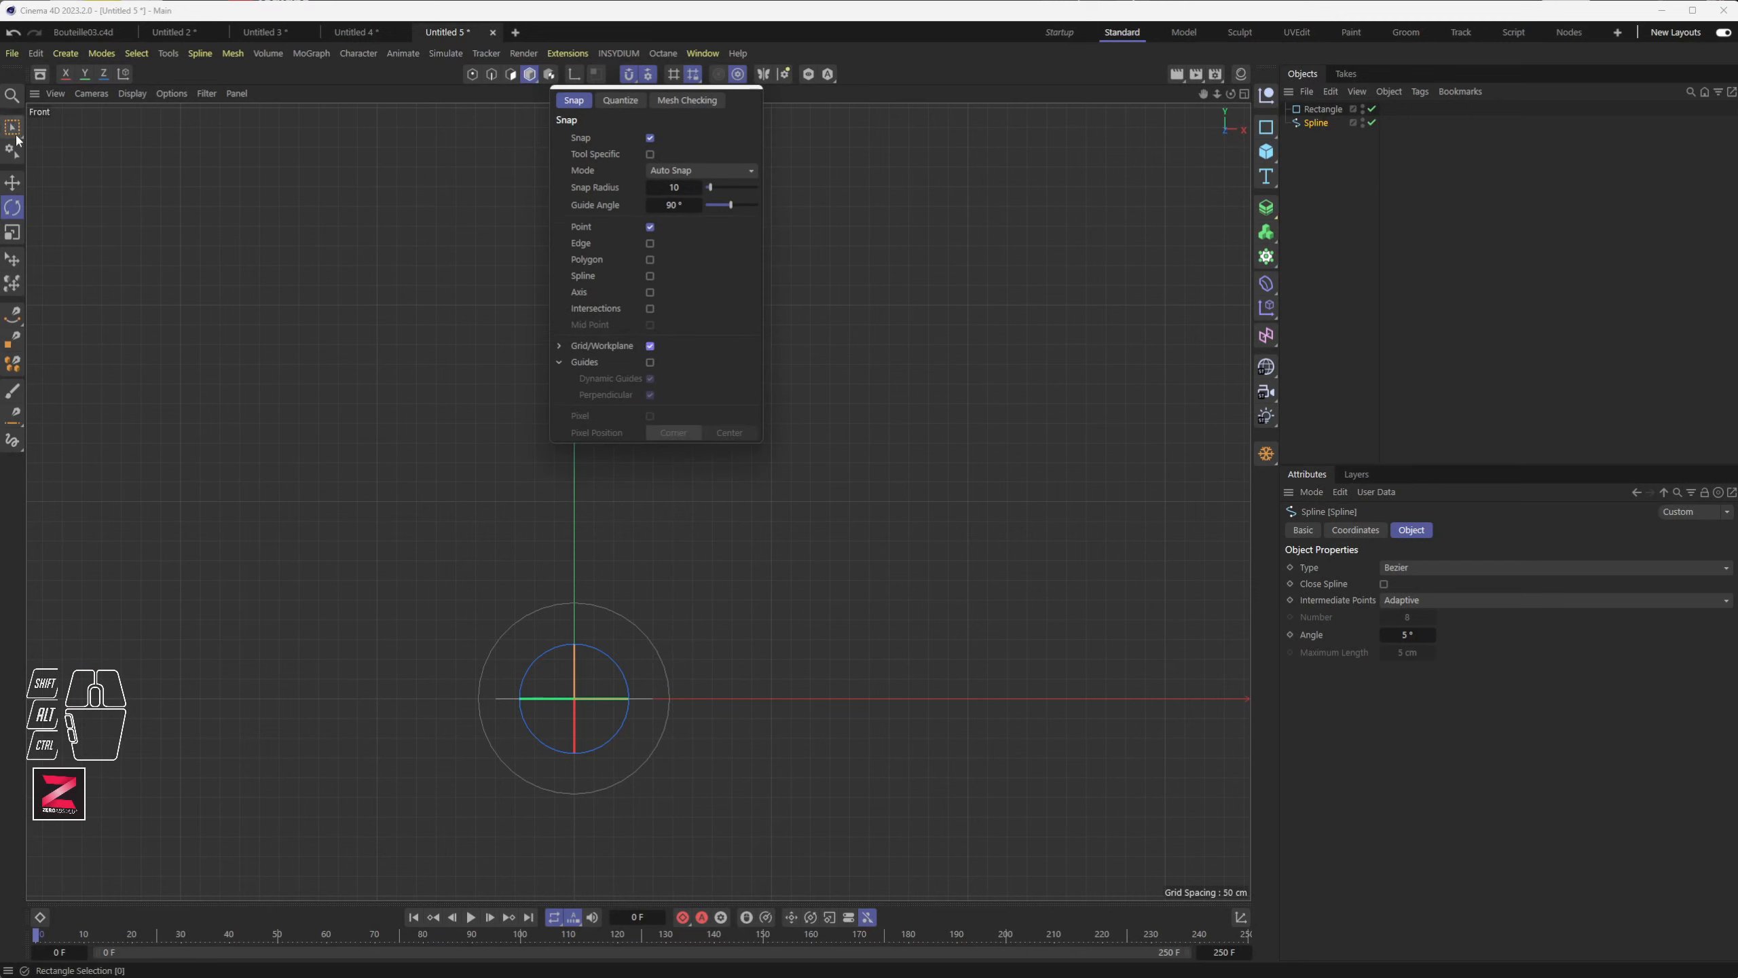
- Draw a straight vertical Bezier spline upward from the origin with the Spline Pen, then return to Model mode and the Perspective view
left_click(6, 317)
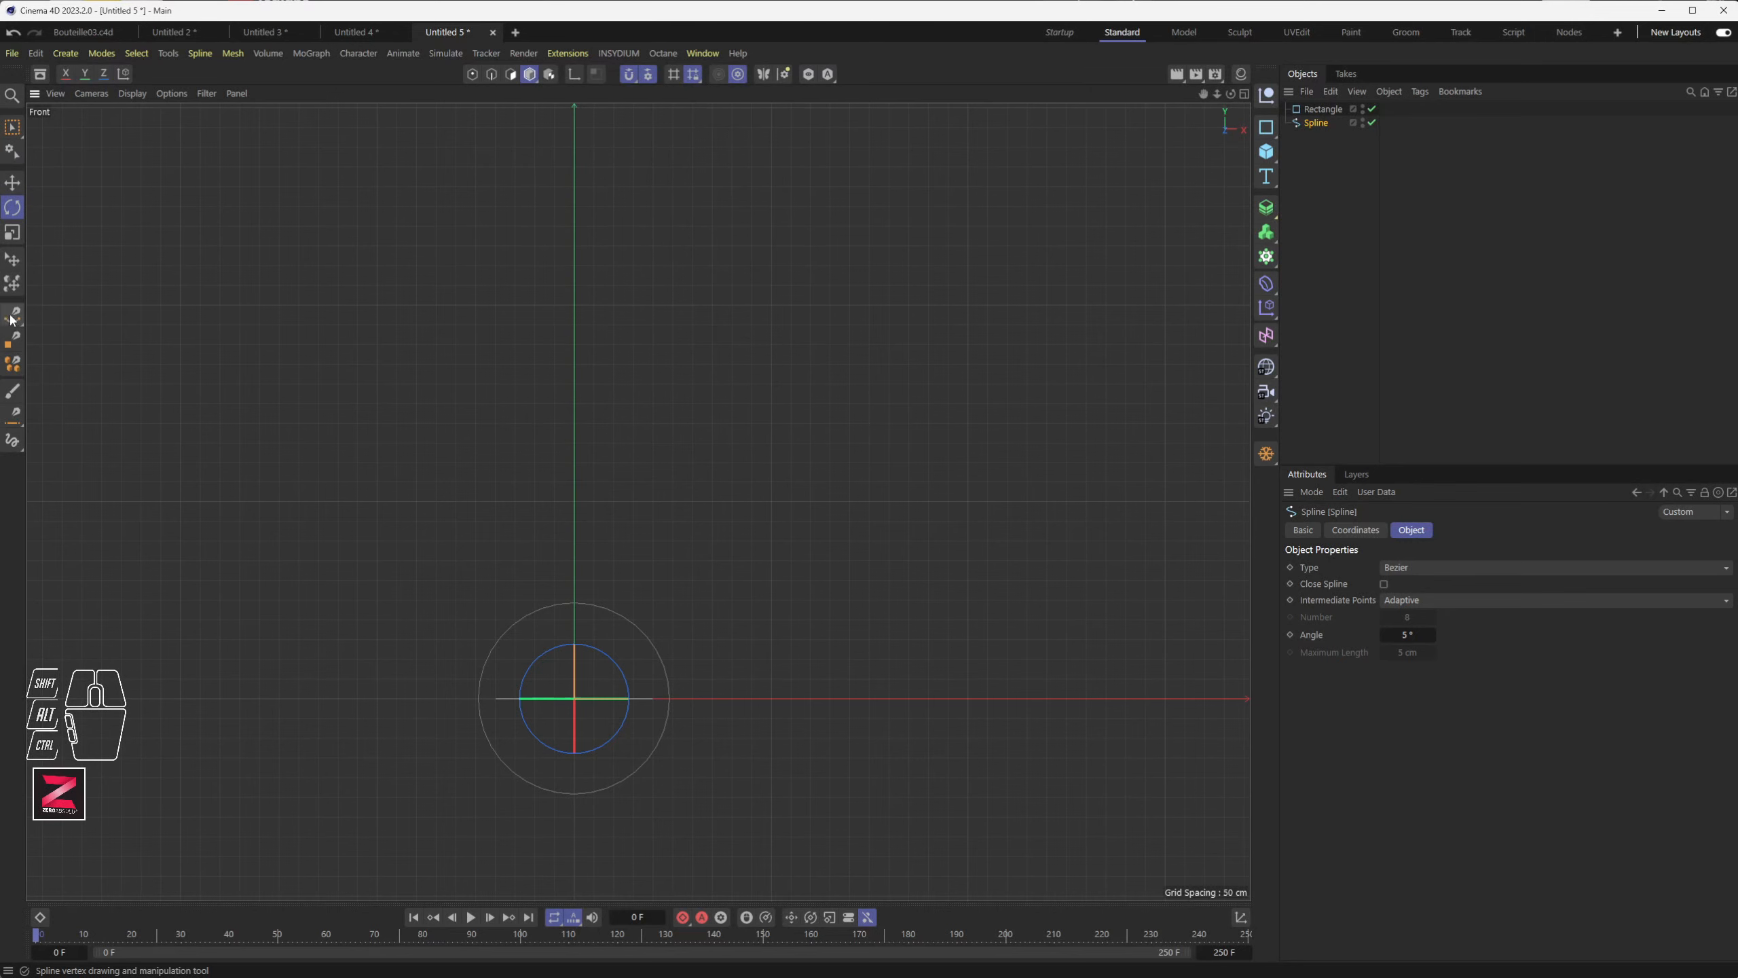
left_click(7, 318)
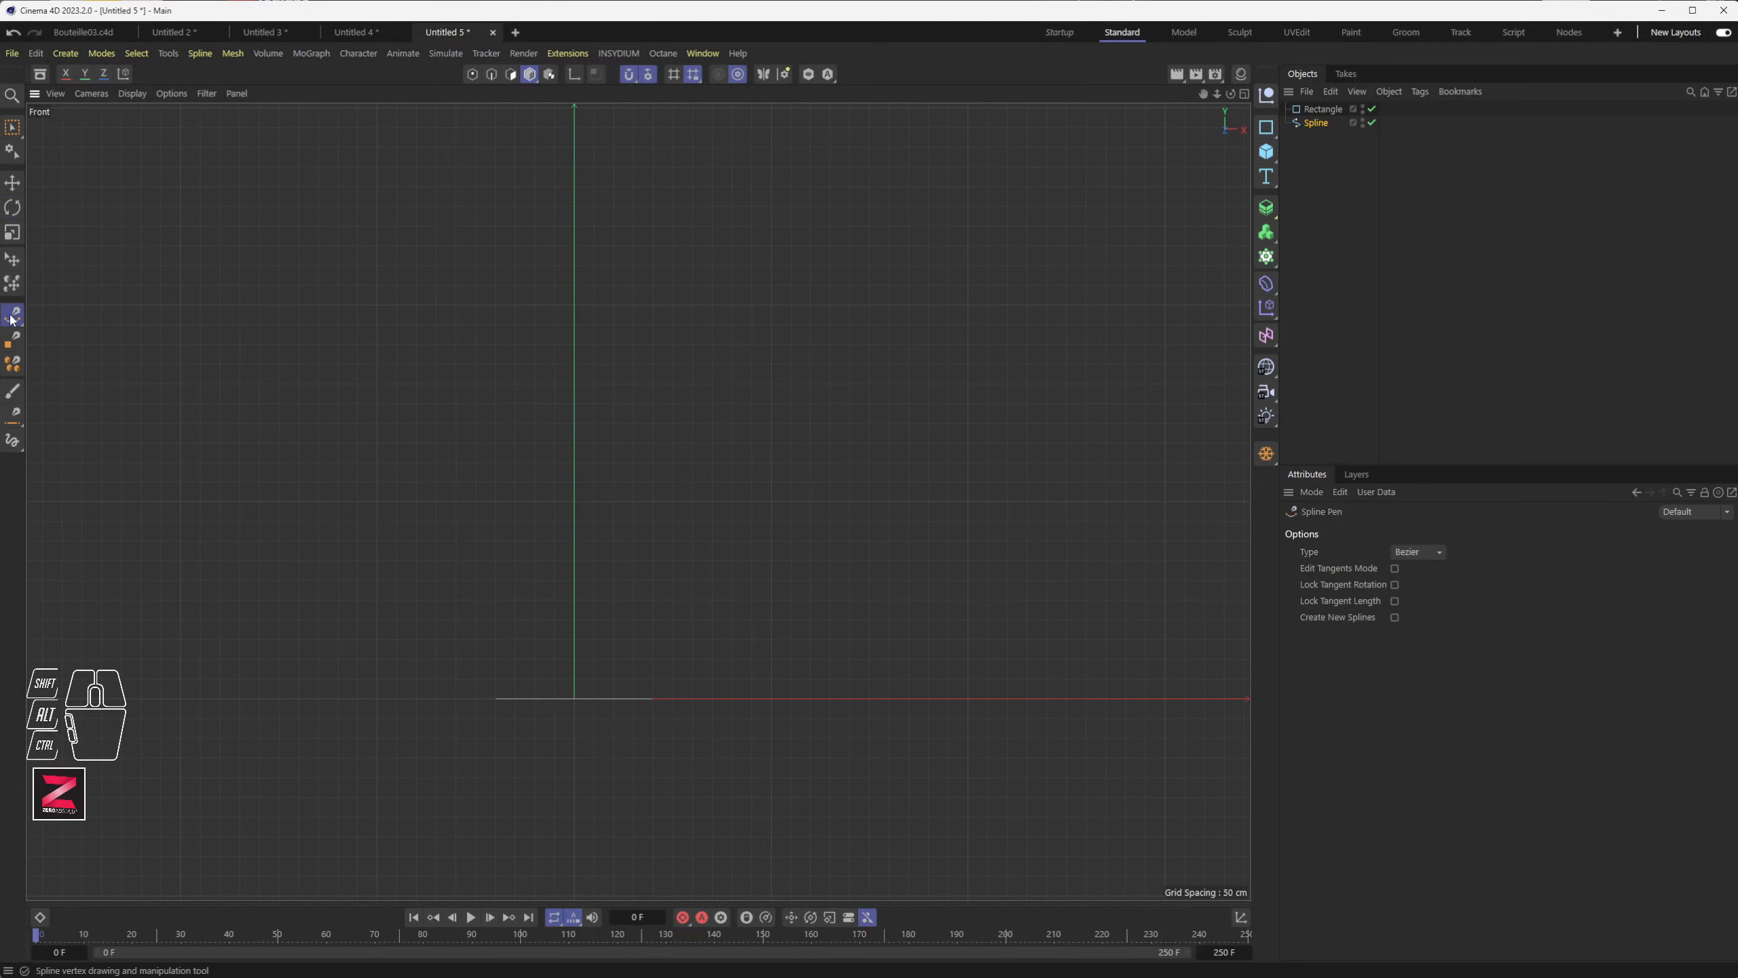
left_click(577, 697)
left_click(574, 305)
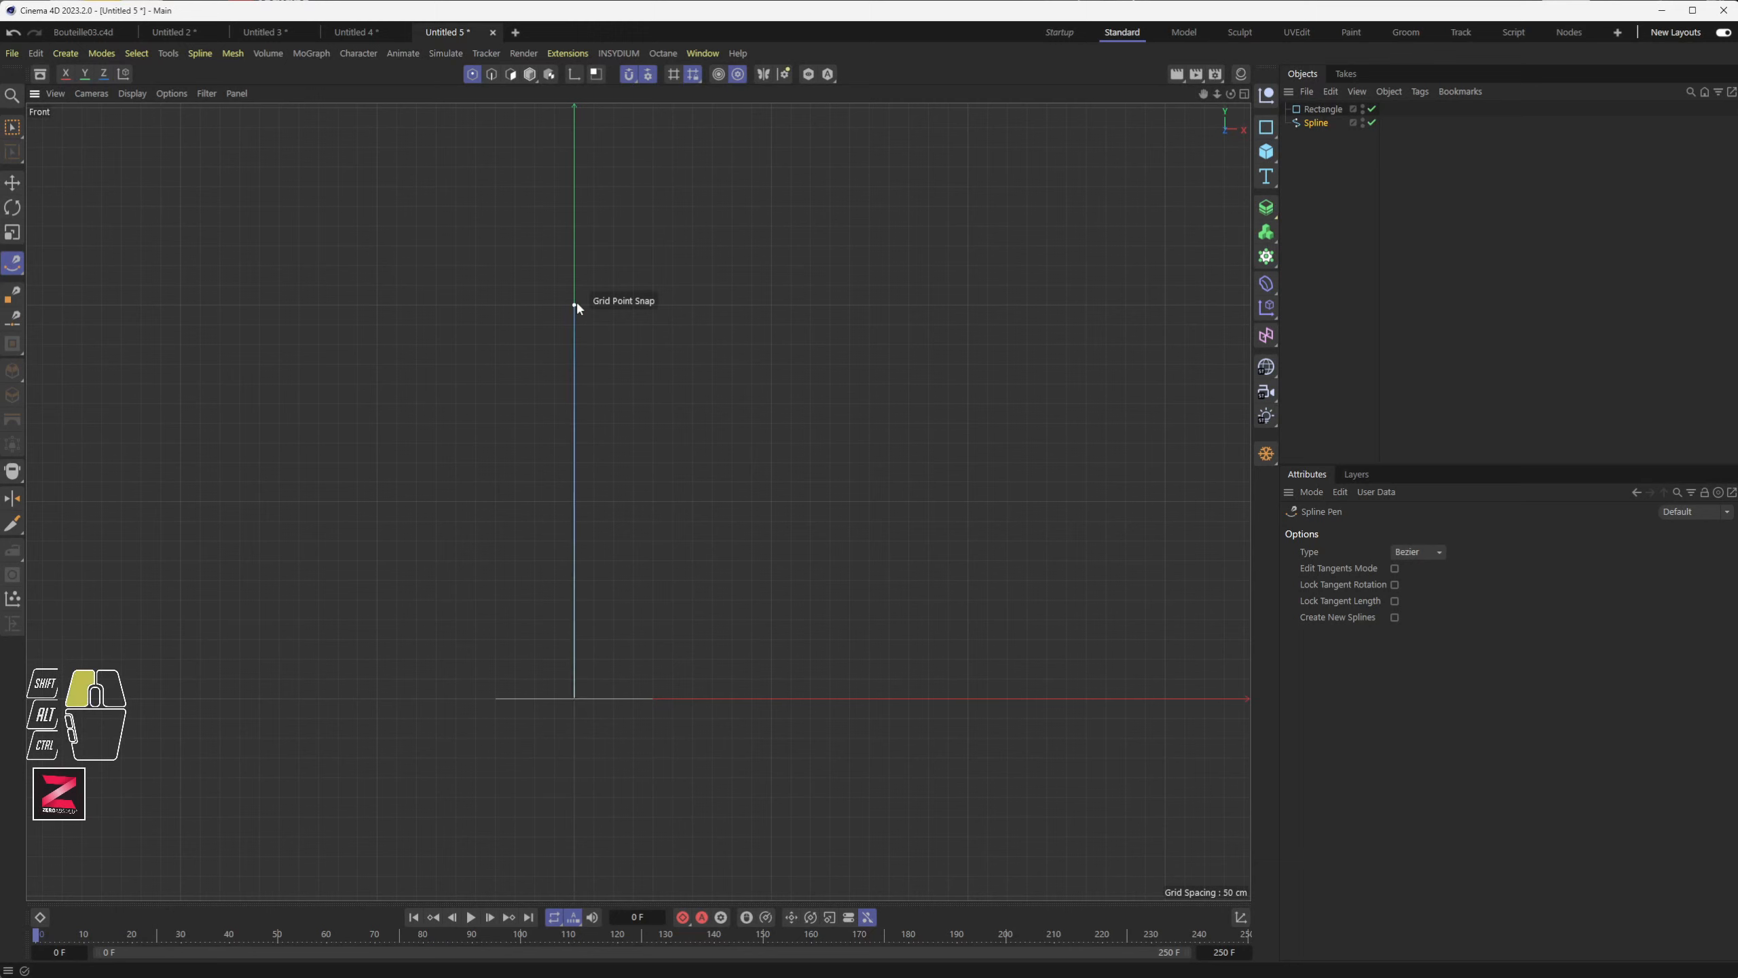
key("Escape")
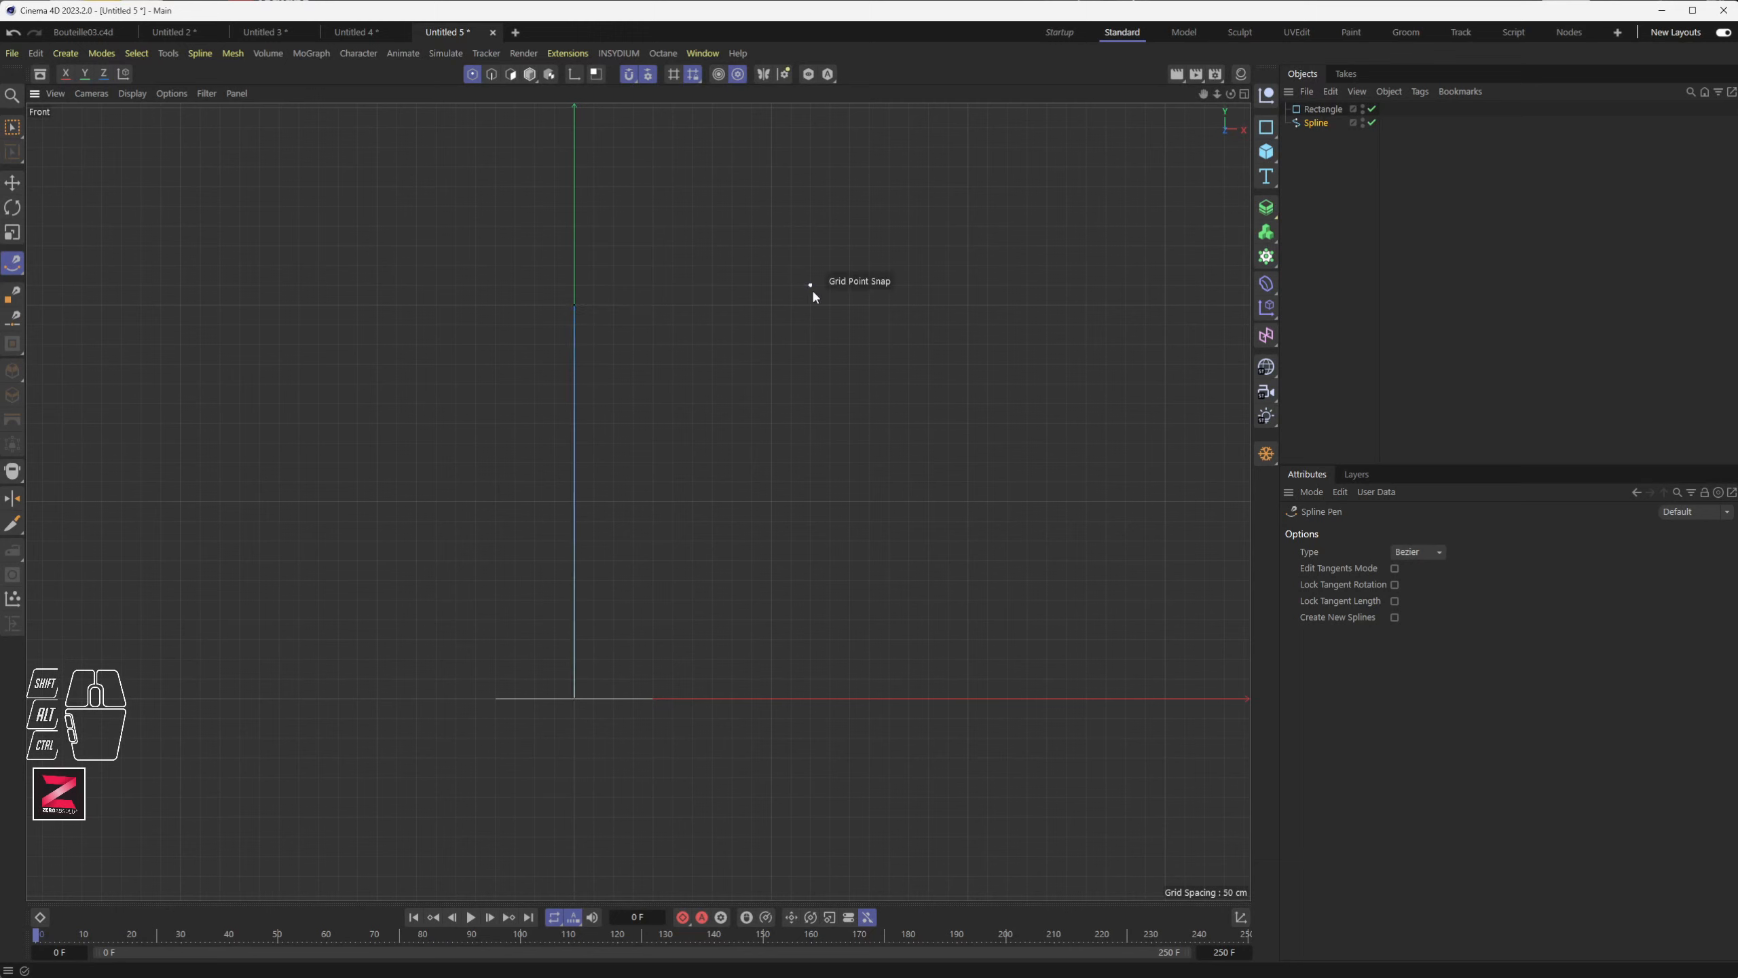
left_click(538, 77)
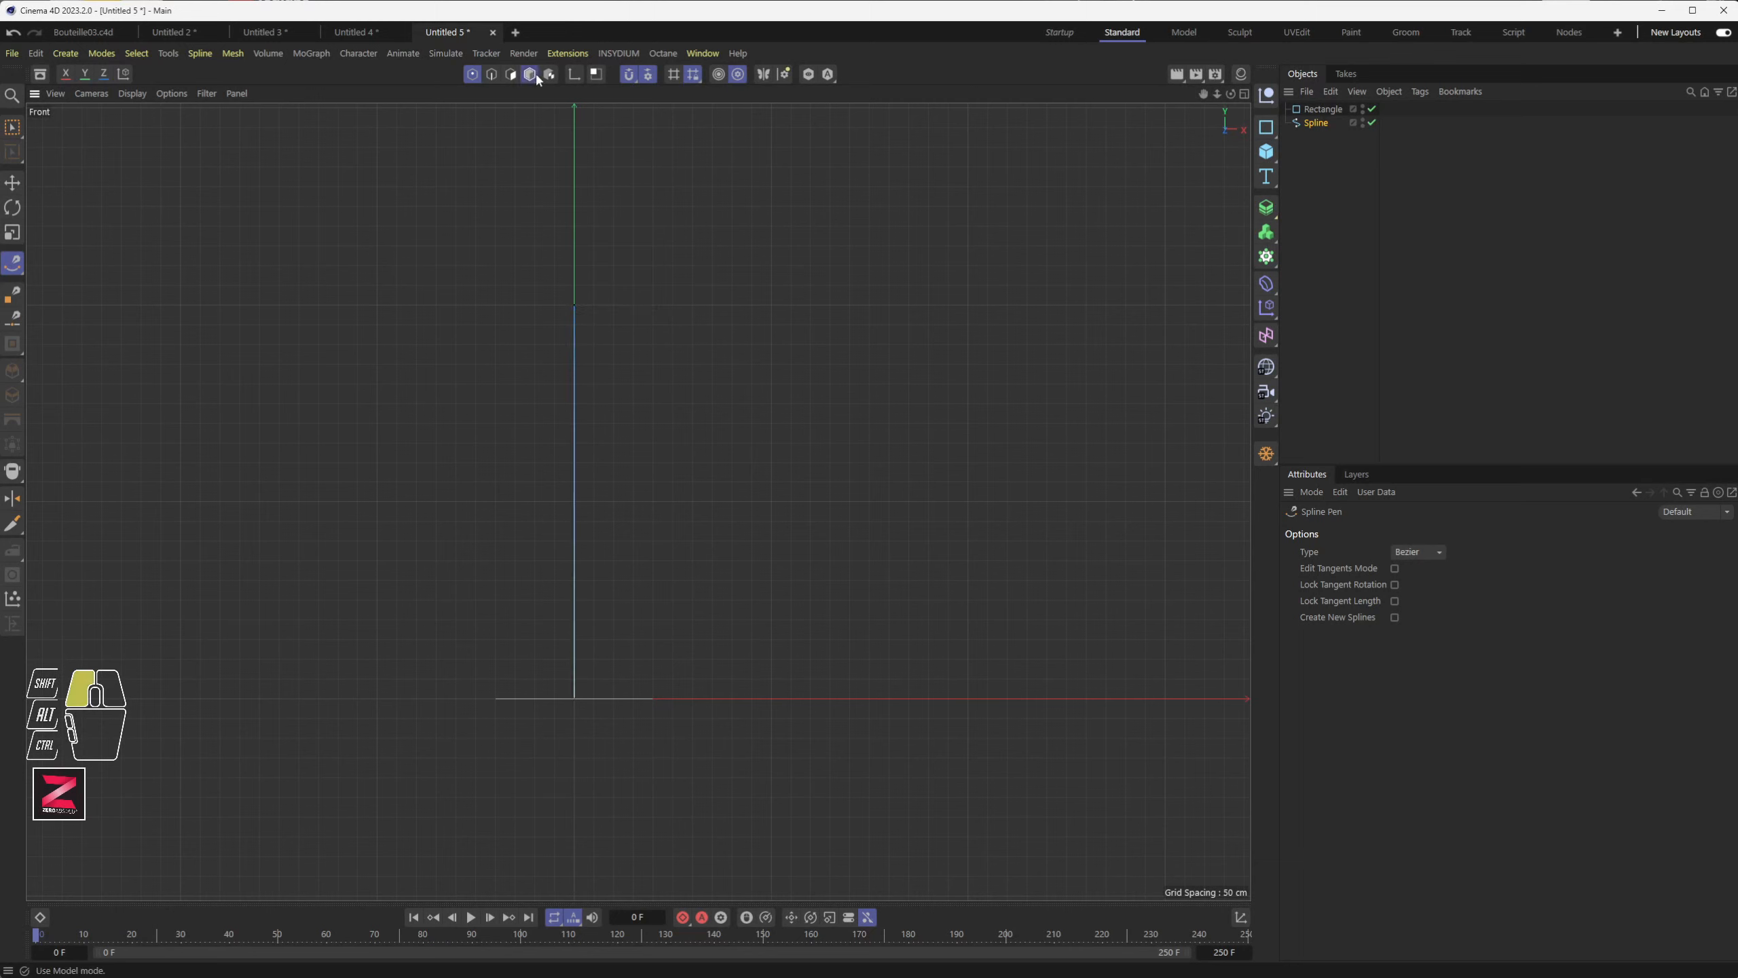
middle_click(725, 352)
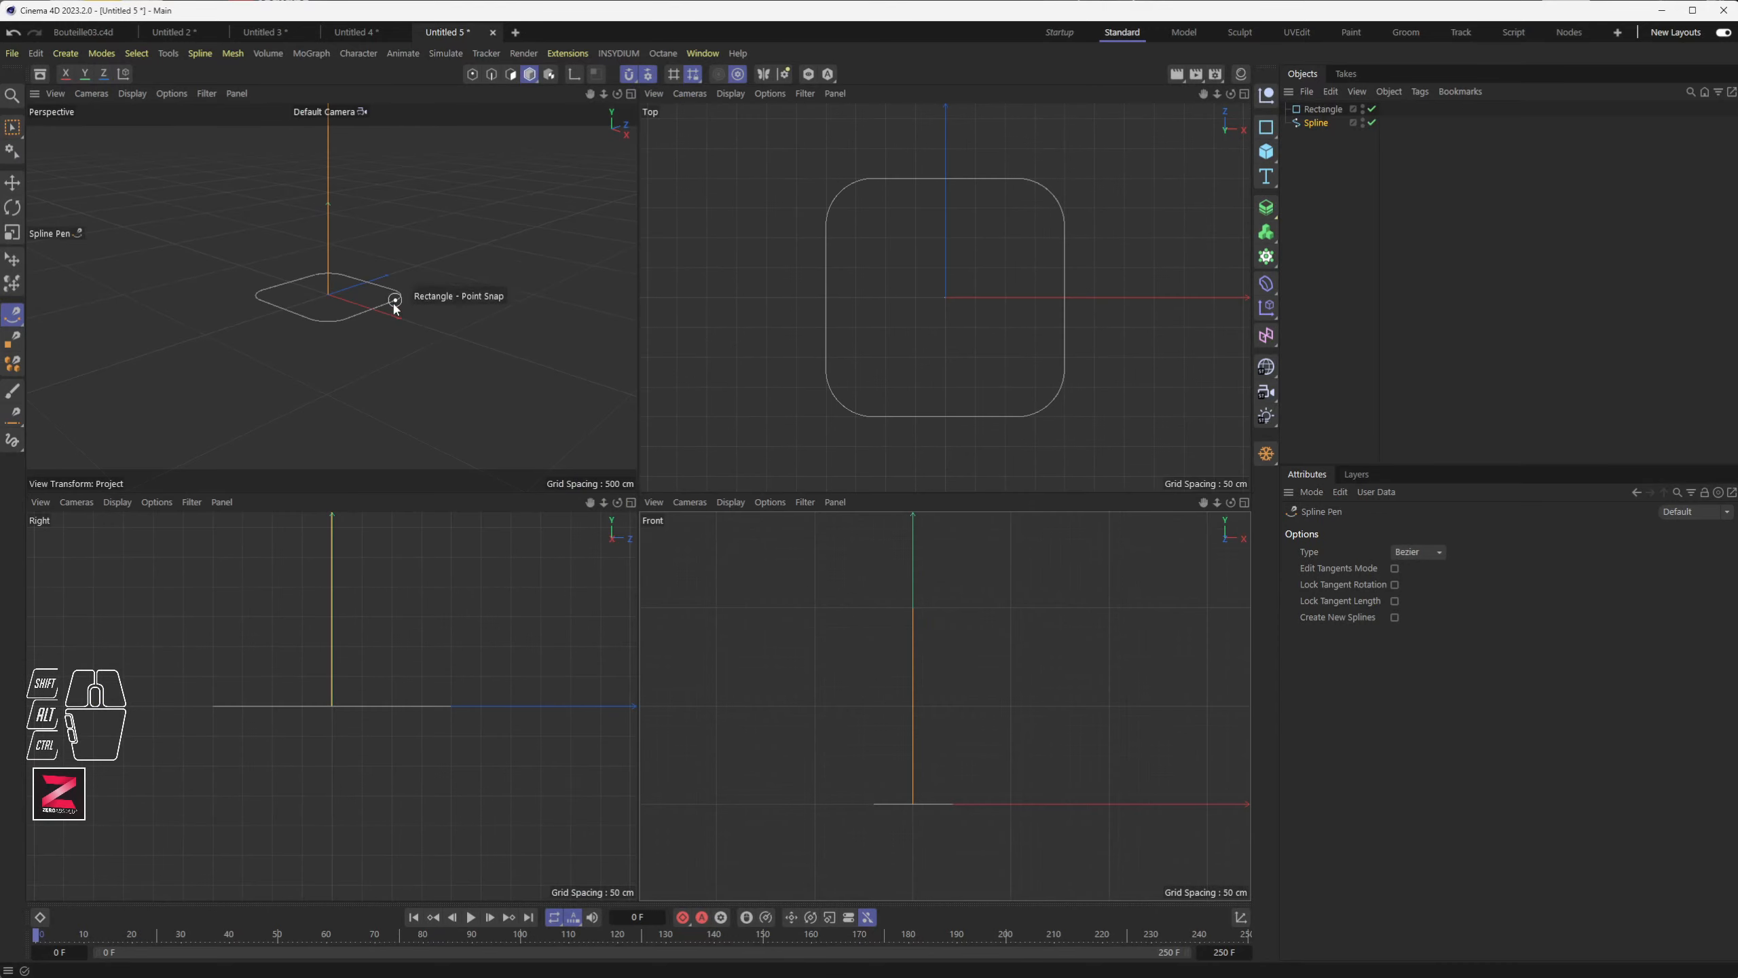
middle_click(400, 350)
middle_click_drag(504, 384, 508, 523, "alt")
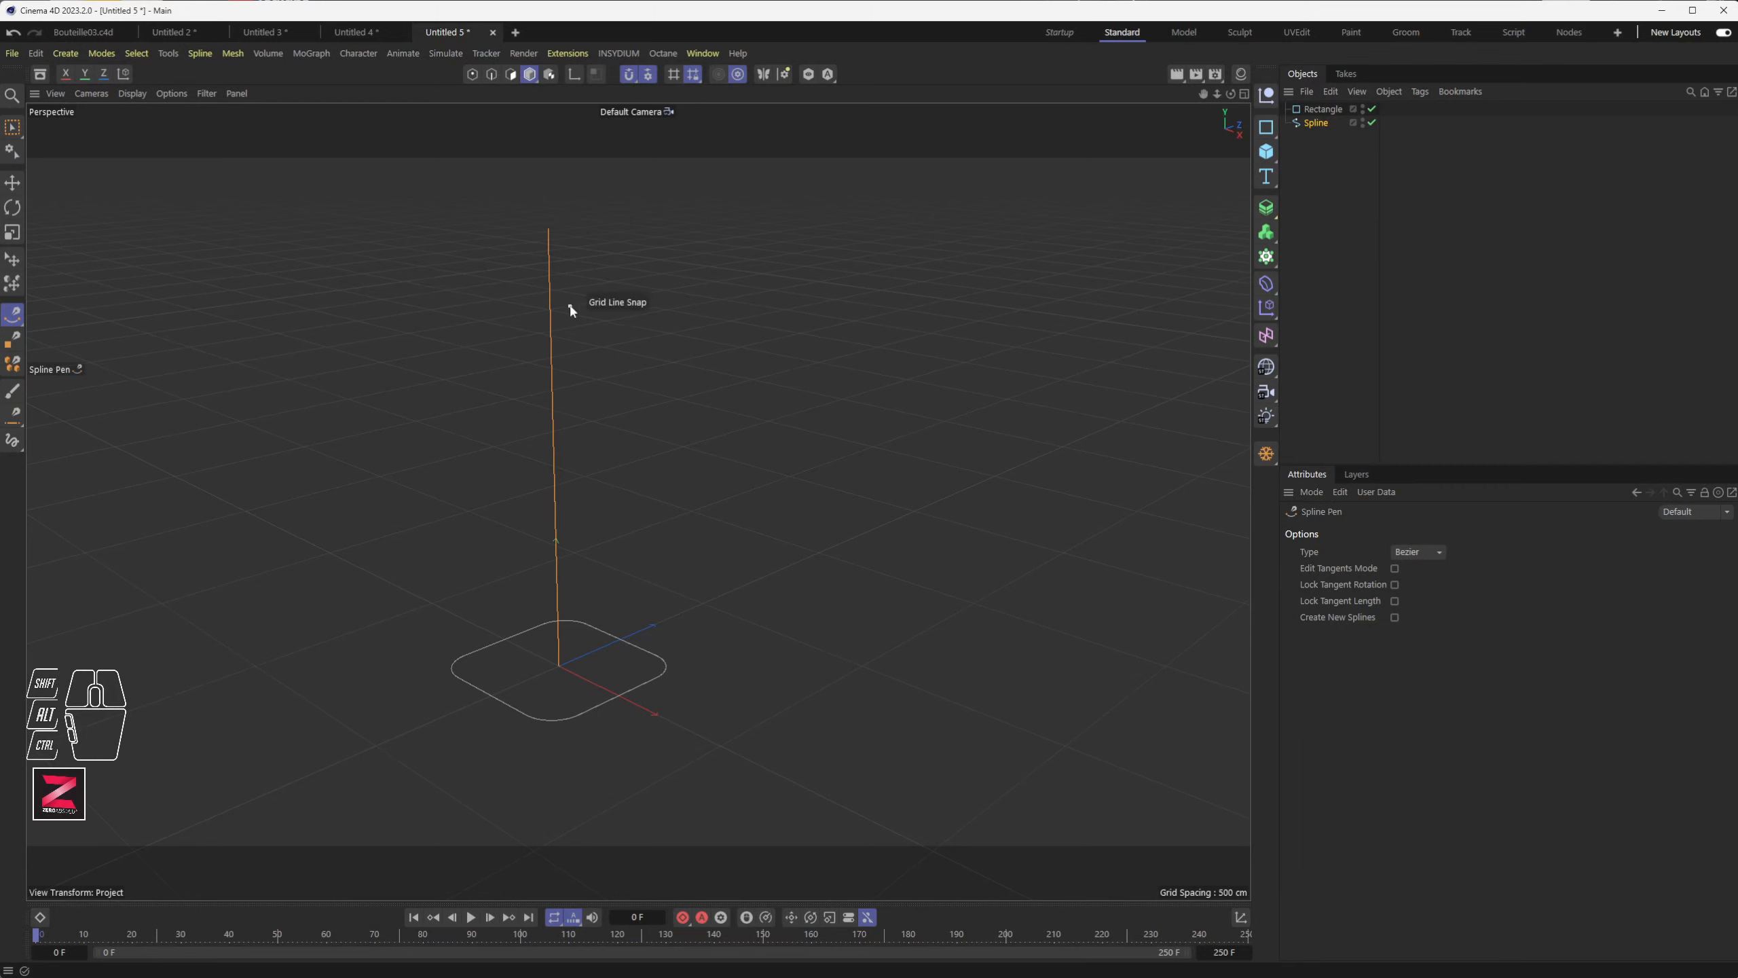
- Add a Sweep generator and make the rectangle and the vertical spline its children, with the rectangle first
left_click(1315, 124)
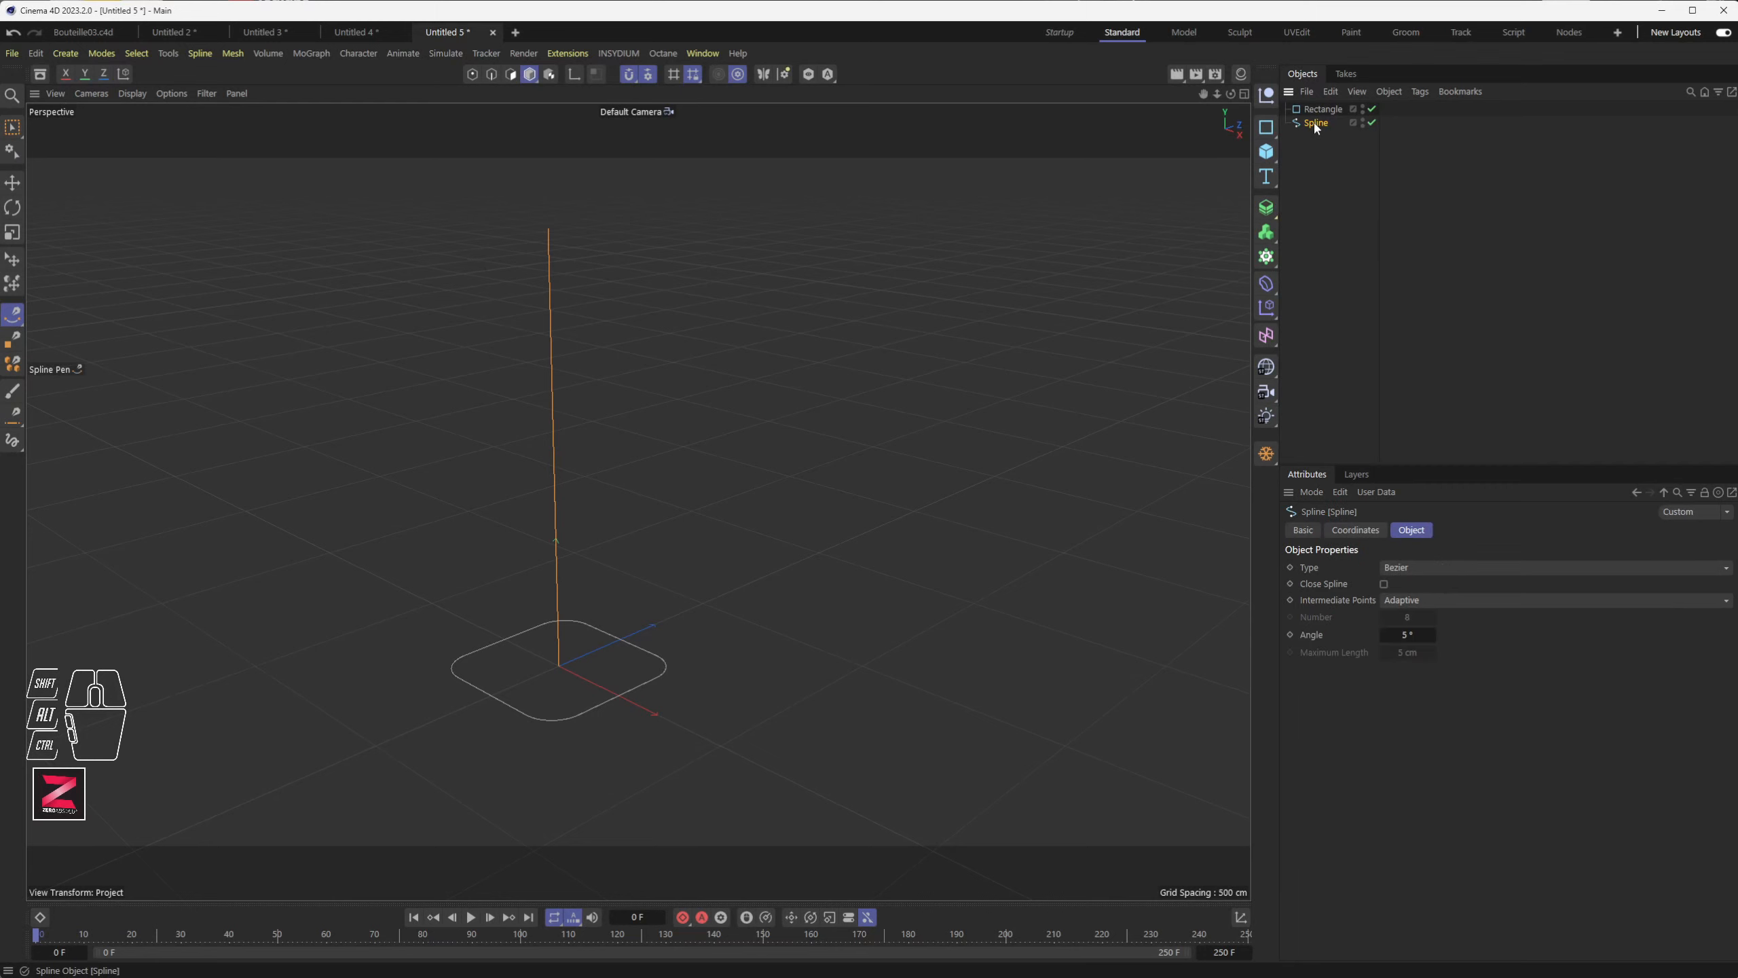
left_click(1268, 160)
left_click(1266, 207)
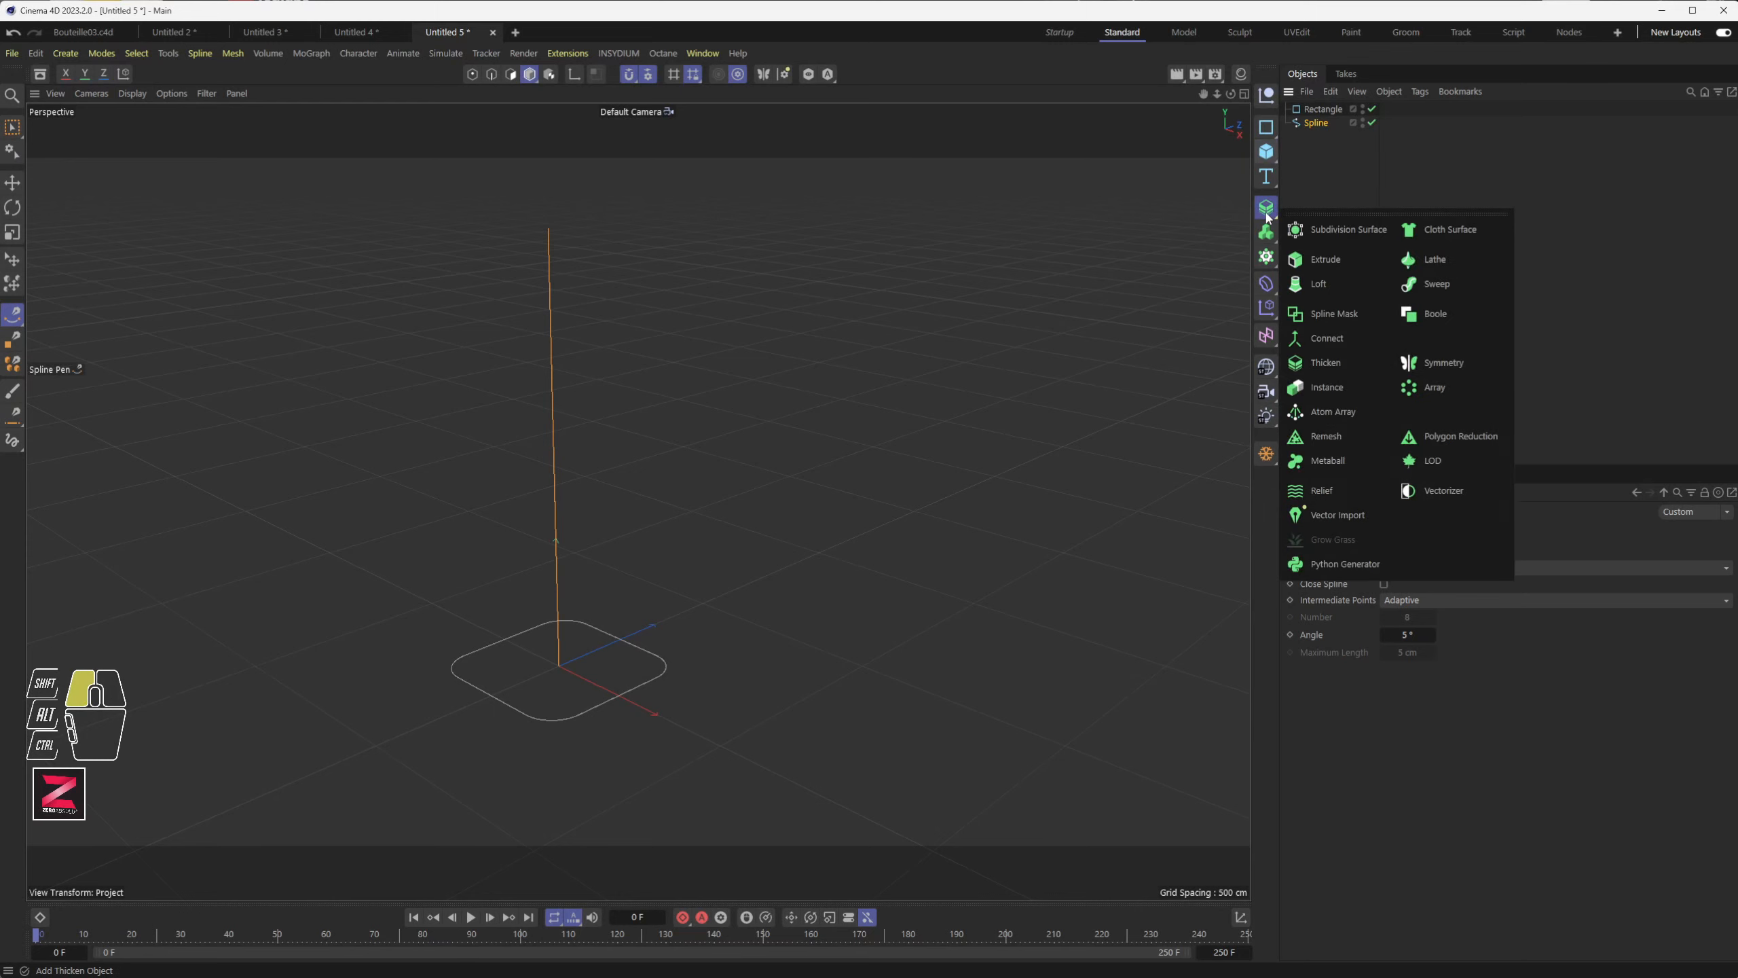
left_click(1436, 283)
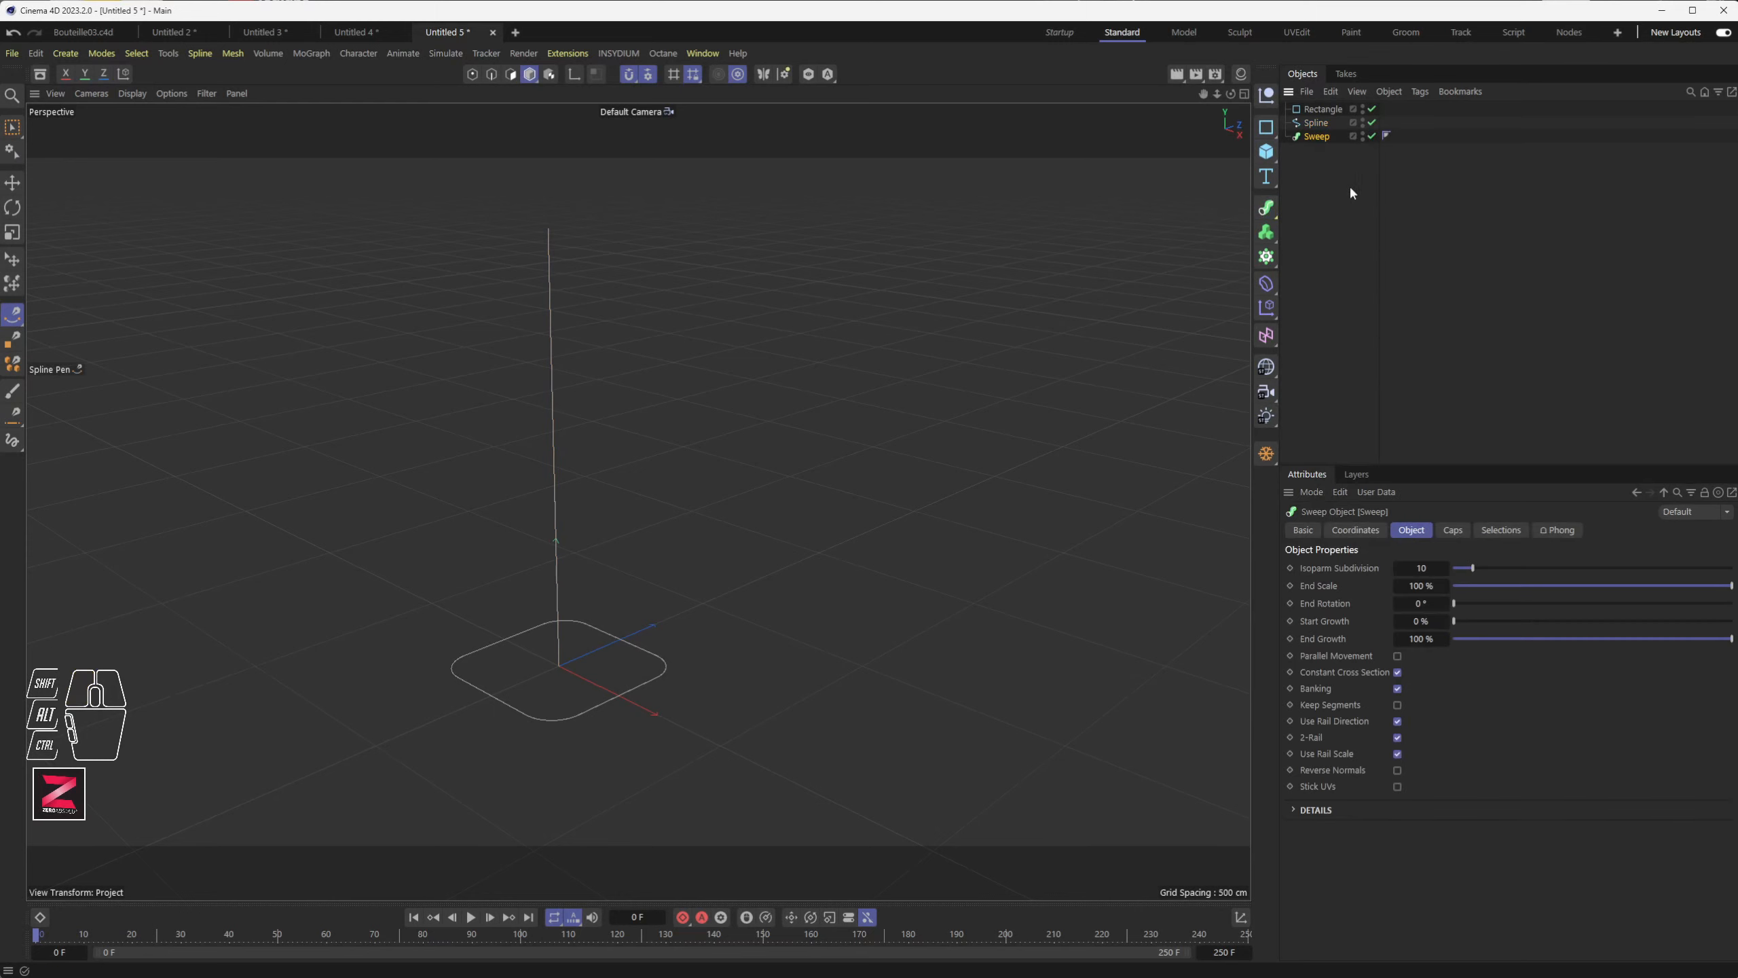
left_click_drag(1323, 108, 1336, 140)
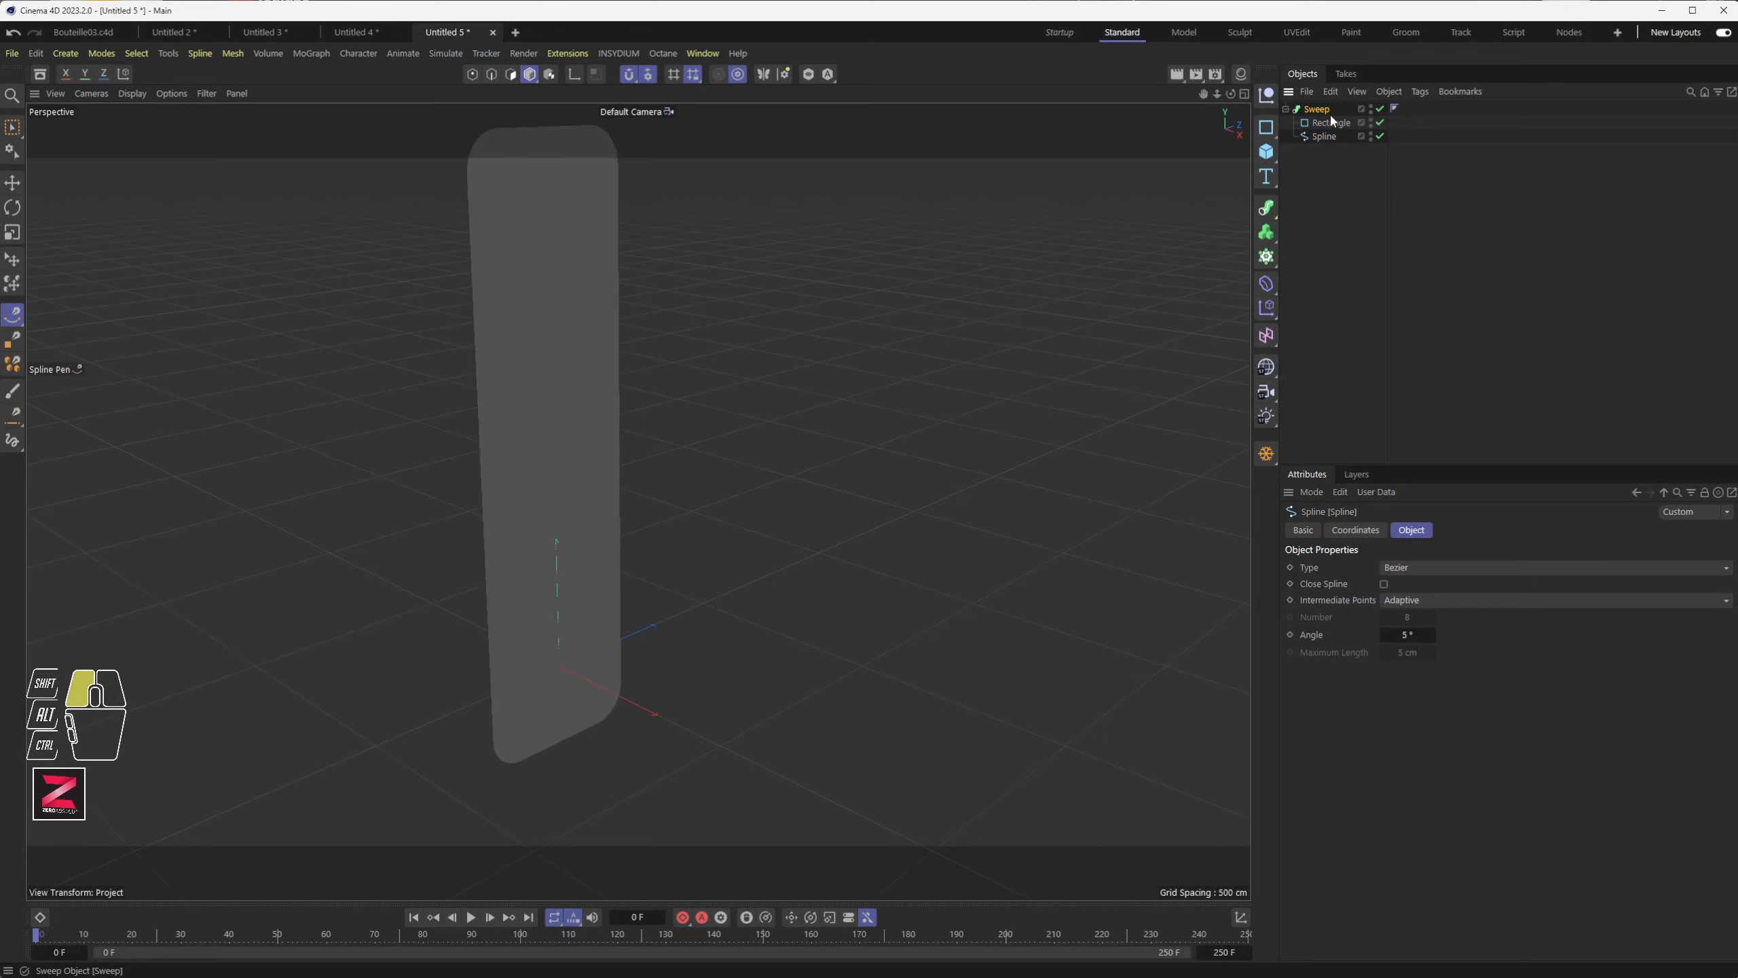
- Set the swept rectangle's plane to XY so that the profile runs perpendicular to the vertical path
left_click(1330, 109)
left_click(1329, 124)
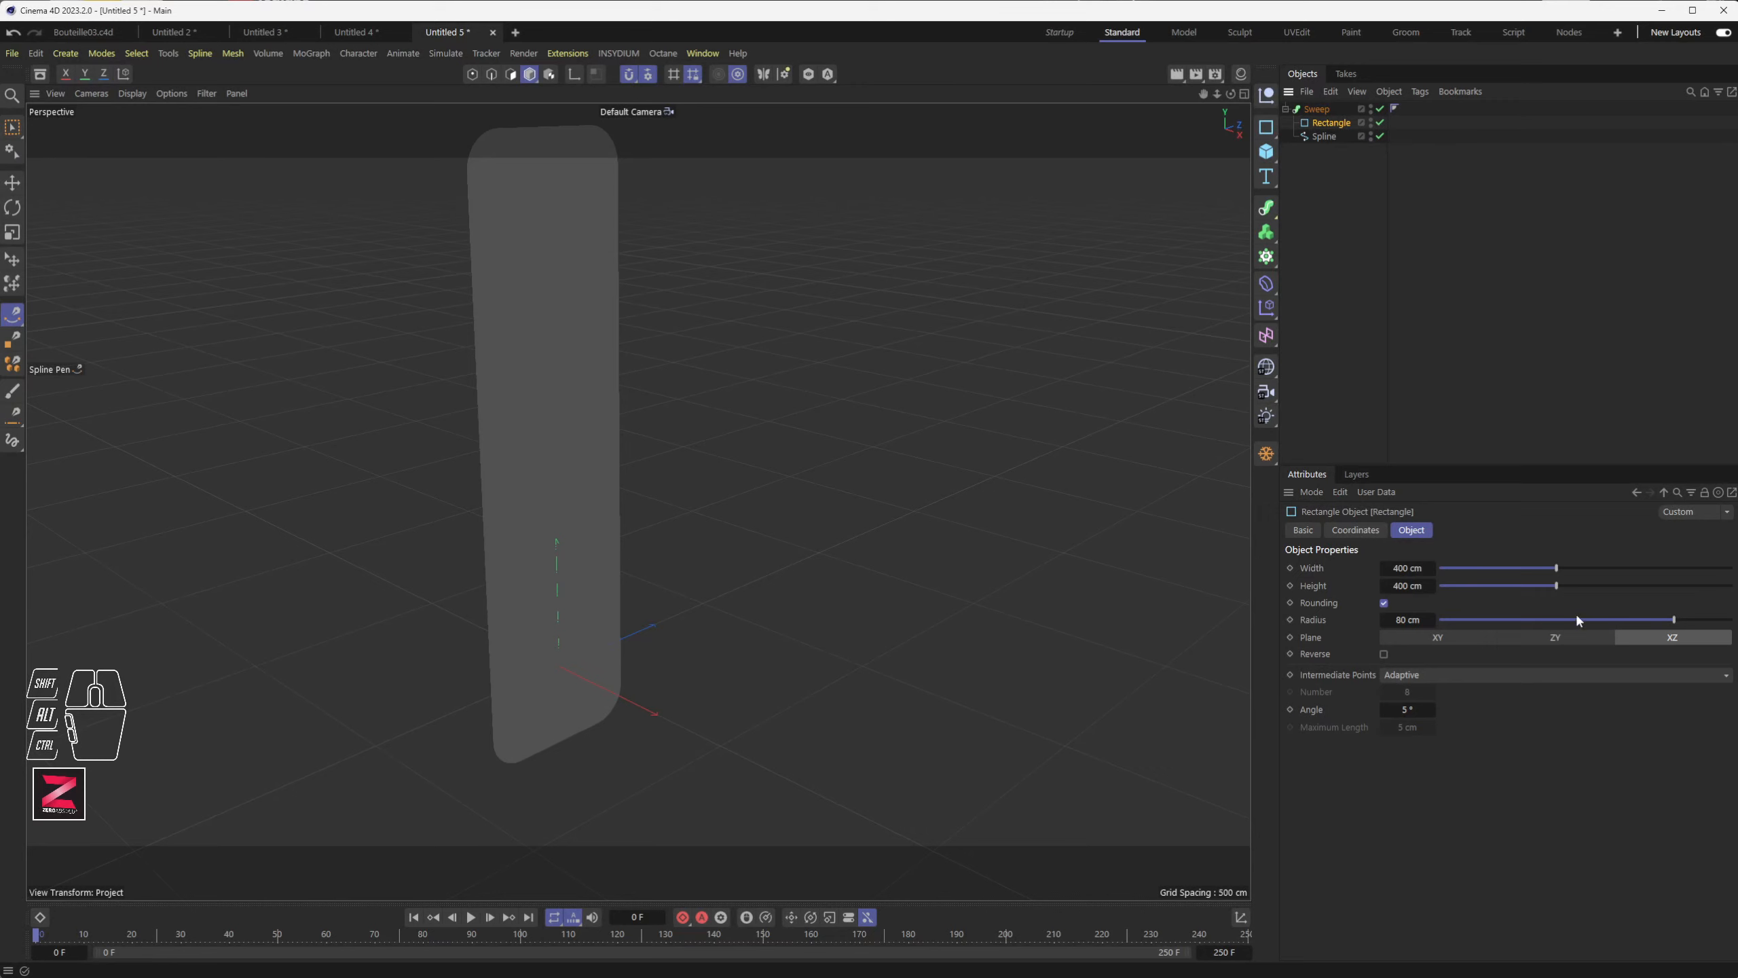
left_click(1553, 638)
left_click(1451, 643)
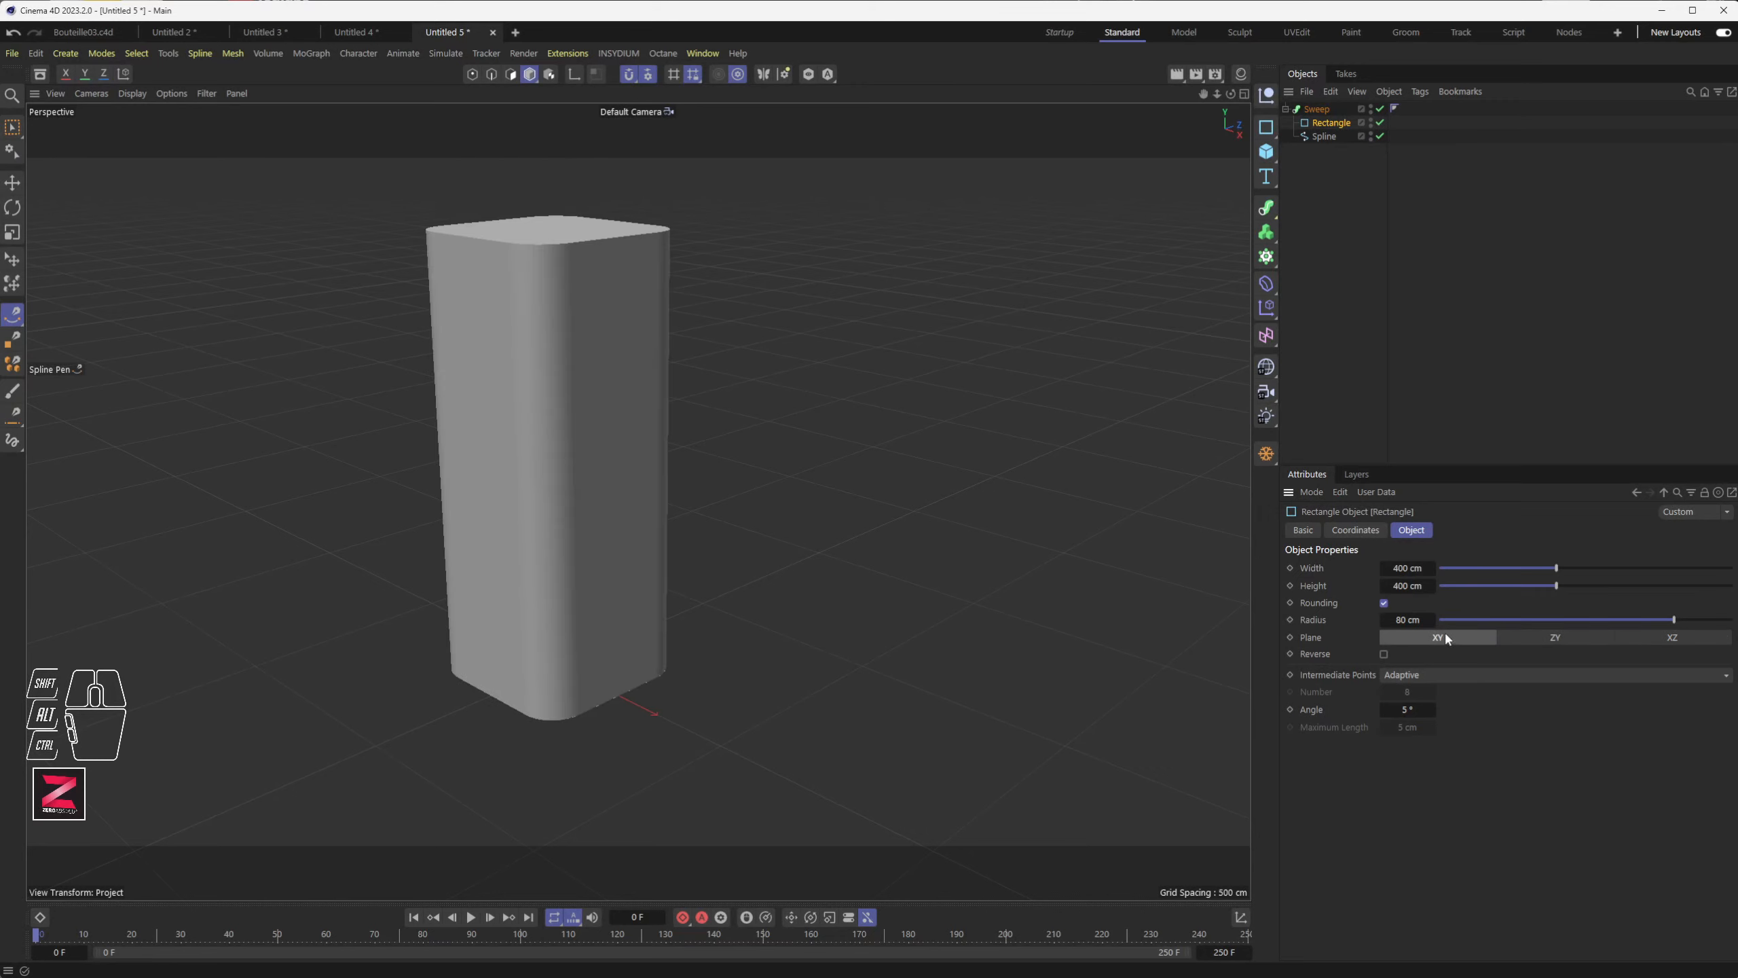